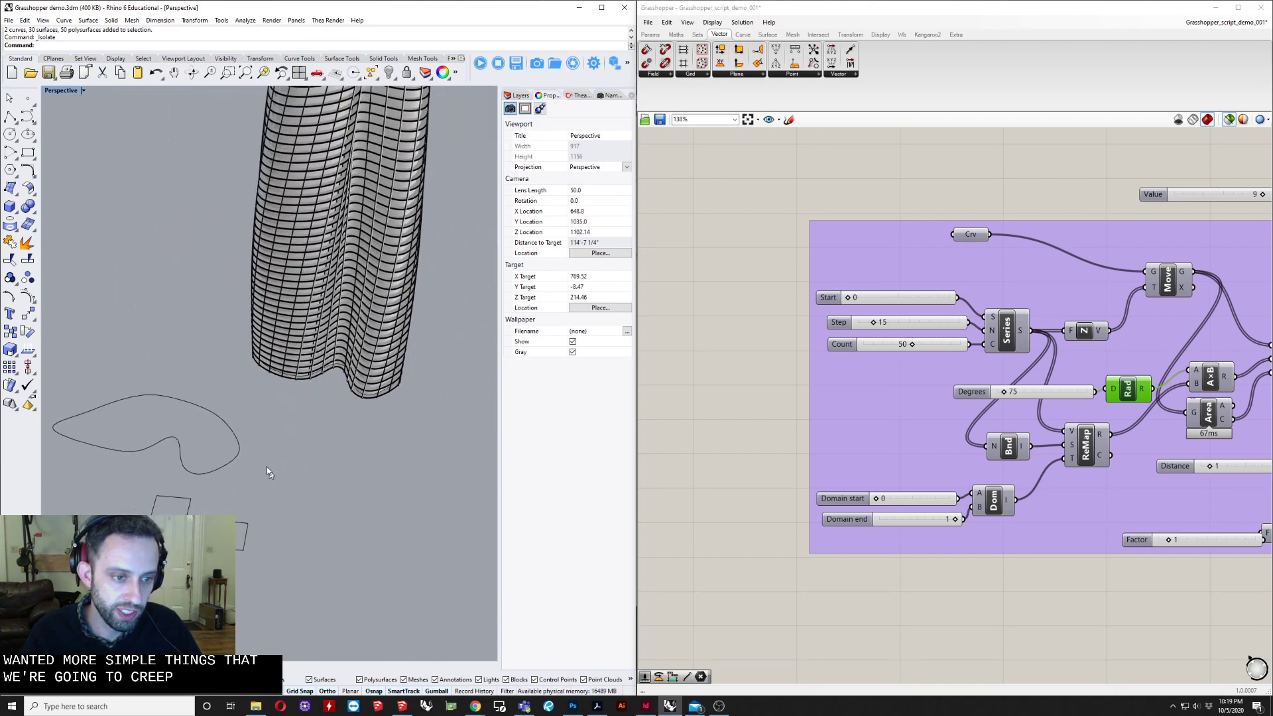
Step: Reshape the curved outline near the tower by pulling one of its control points outward
scroll(212, 439, "up", 4)
left_click_drag(217, 379, 144, 427)
mouse_move(144, 428)
right_mouse_down()
mouse_move(180, 418)
mouse_move(197, 293)
right_mouse_up()
left_click_drag(351, 363, 242, 444)
right_click_drag(244, 447, 456, 373)
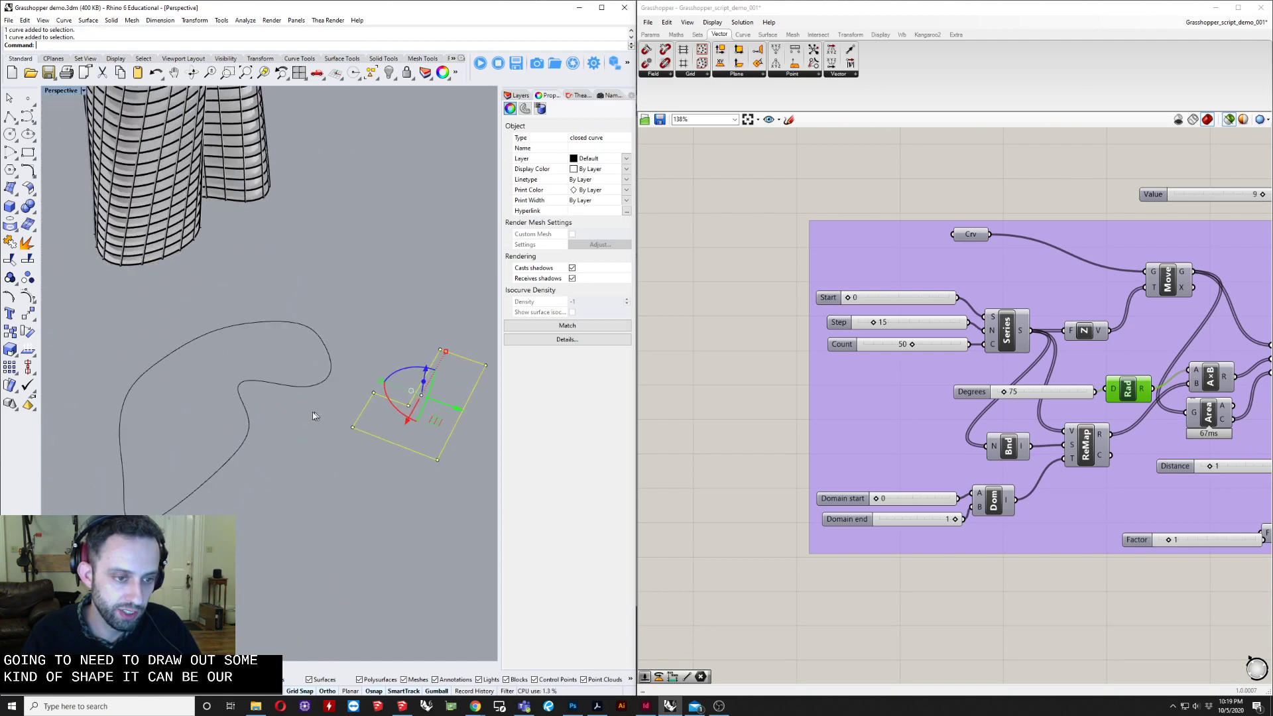
left_click_drag(312, 412, 156, 488)
left_click_drag(88, 365, 166, 429)
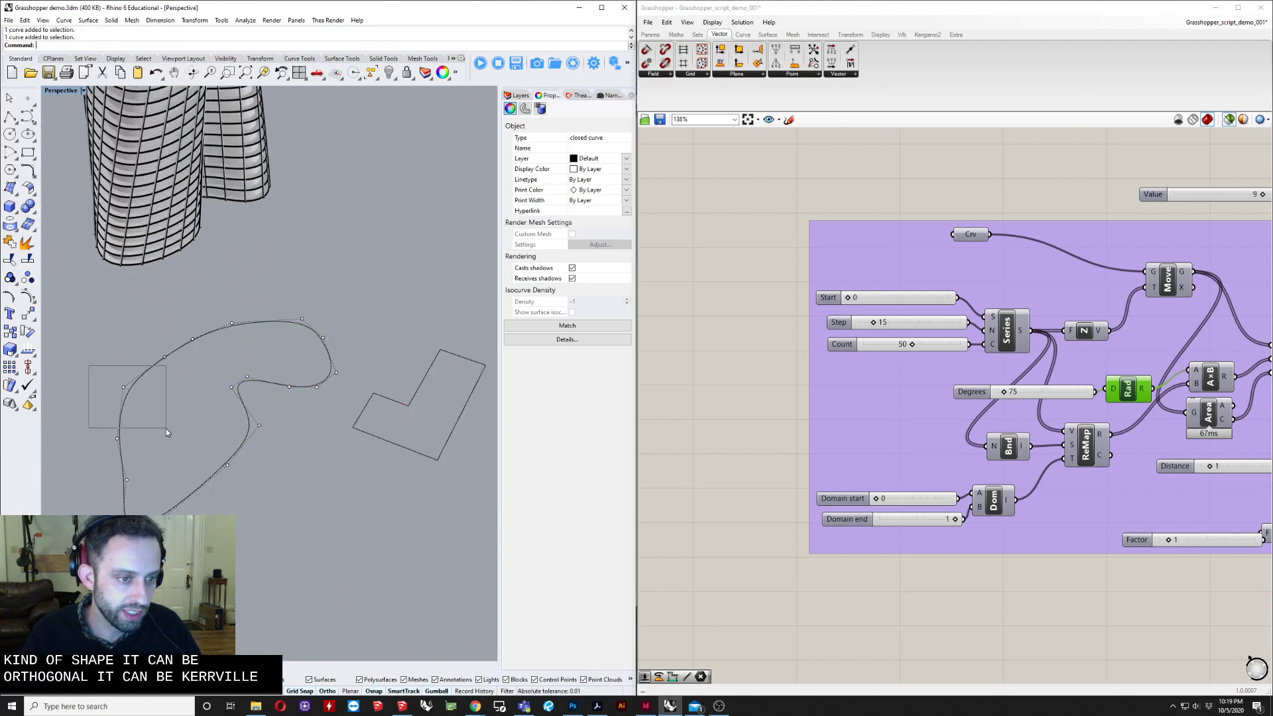
right_click_drag(190, 454, 266, 492, "shift")
left_click_drag(215, 451, 153, 436)
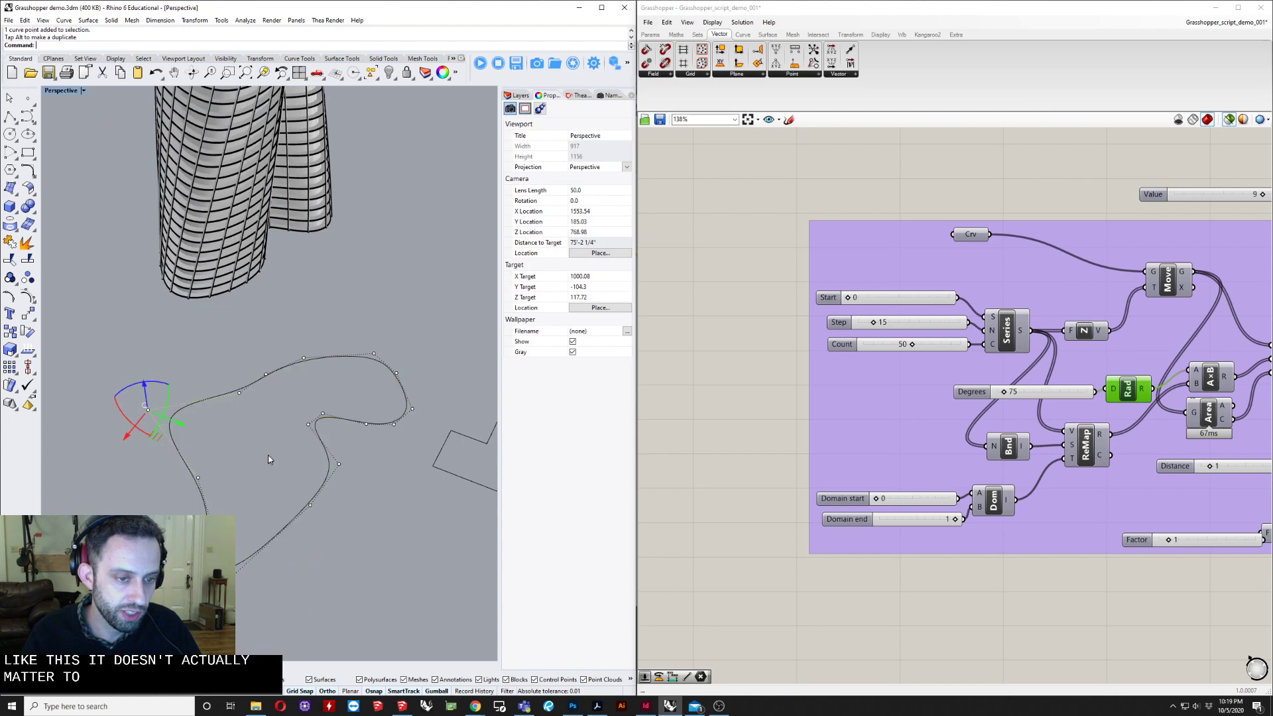
left_click(267, 455)
Step: Examine the size of the curved and L-shaped outlines in relation to the tower
right_click_drag(268, 454, 207, 484)
scroll(262, 475, "down", 4)
right_click_drag(317, 470, 282, 487)
right_click_drag(342, 497, 226, 457, "shift")
scroll(250, 491, "down", 6)
scroll(183, 442, "up", 4)
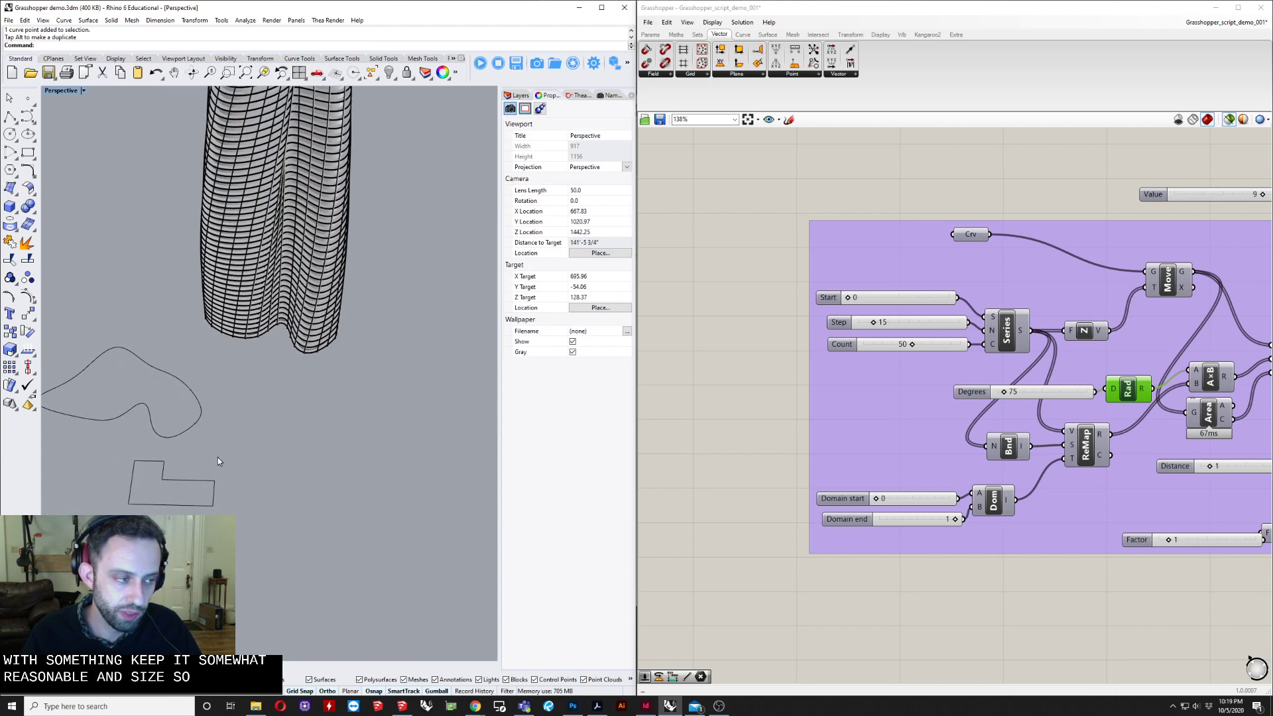
left_click(198, 425)
right_click_drag(199, 430, 278, 439, "shift")
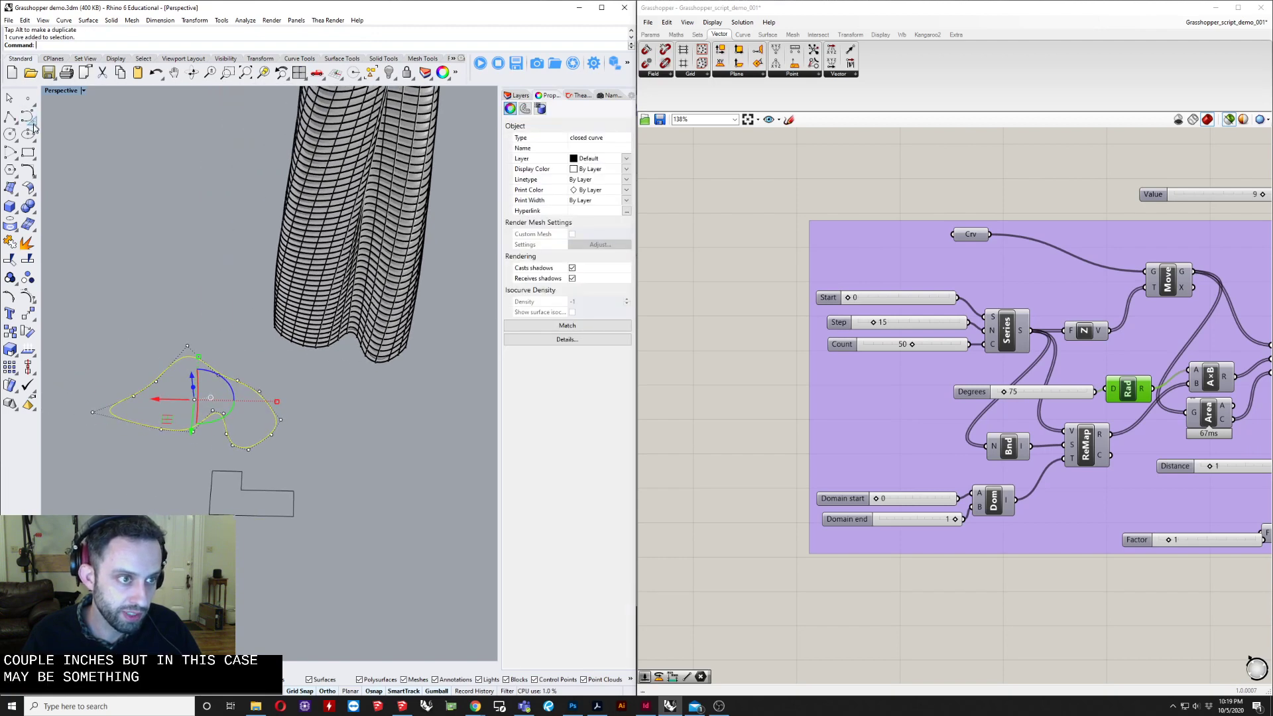
Step: Draw a five-sided inscribed polygon beside the curved outline and move it farther away from the tower
left_click(26, 171)
left_click(334, 412)
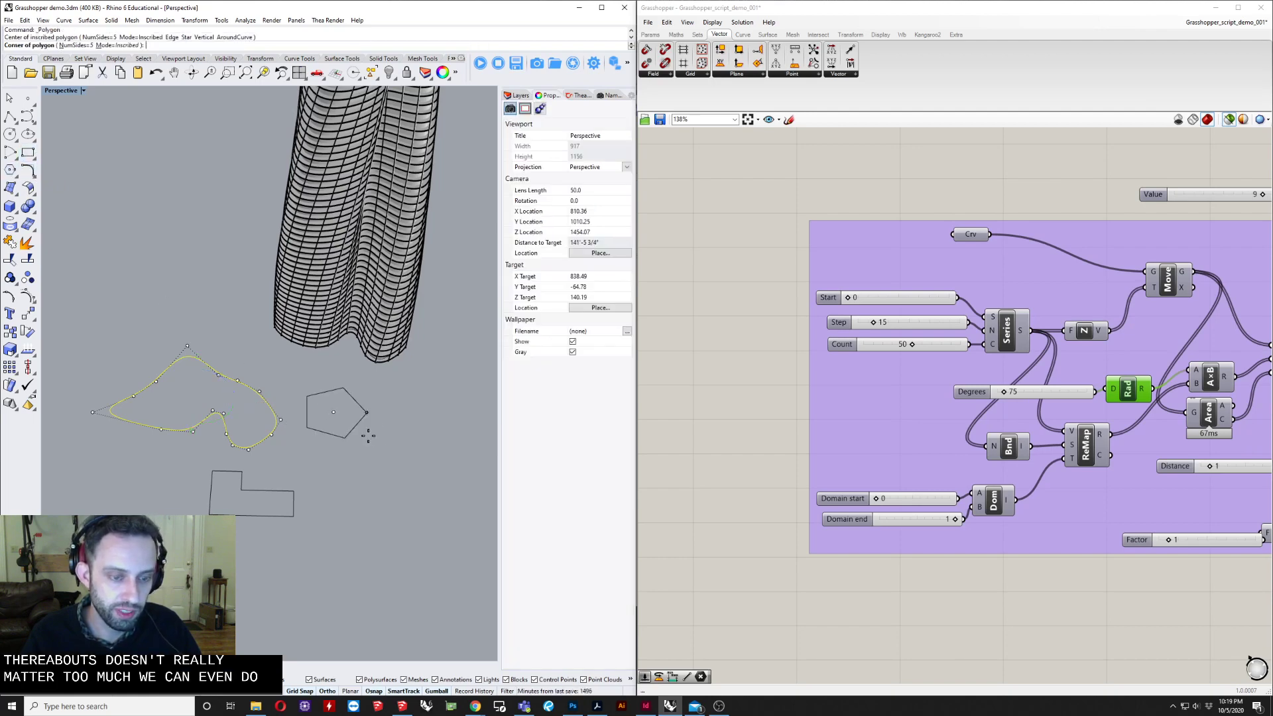
left_click(379, 437)
left_click(362, 436)
right_click_drag(363, 437, 328, 485, "shift")
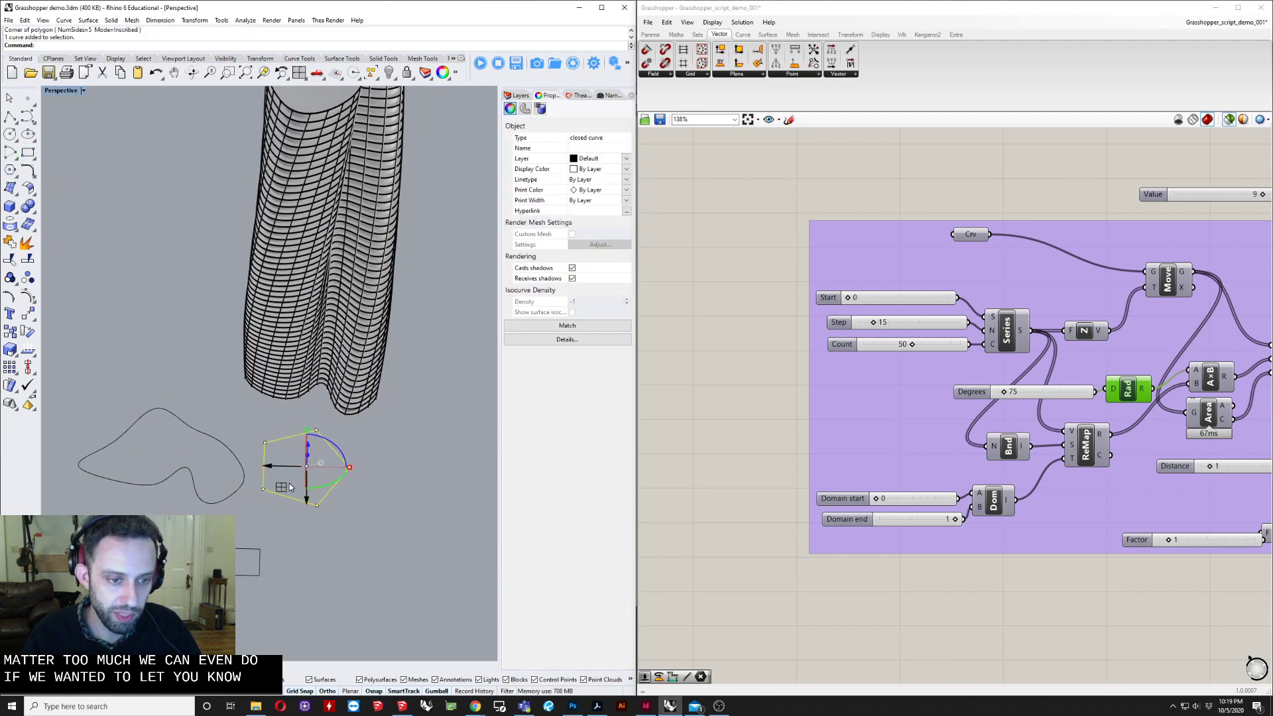
left_click_drag(290, 488, 333, 537)
scroll(334, 538, "down", 2)
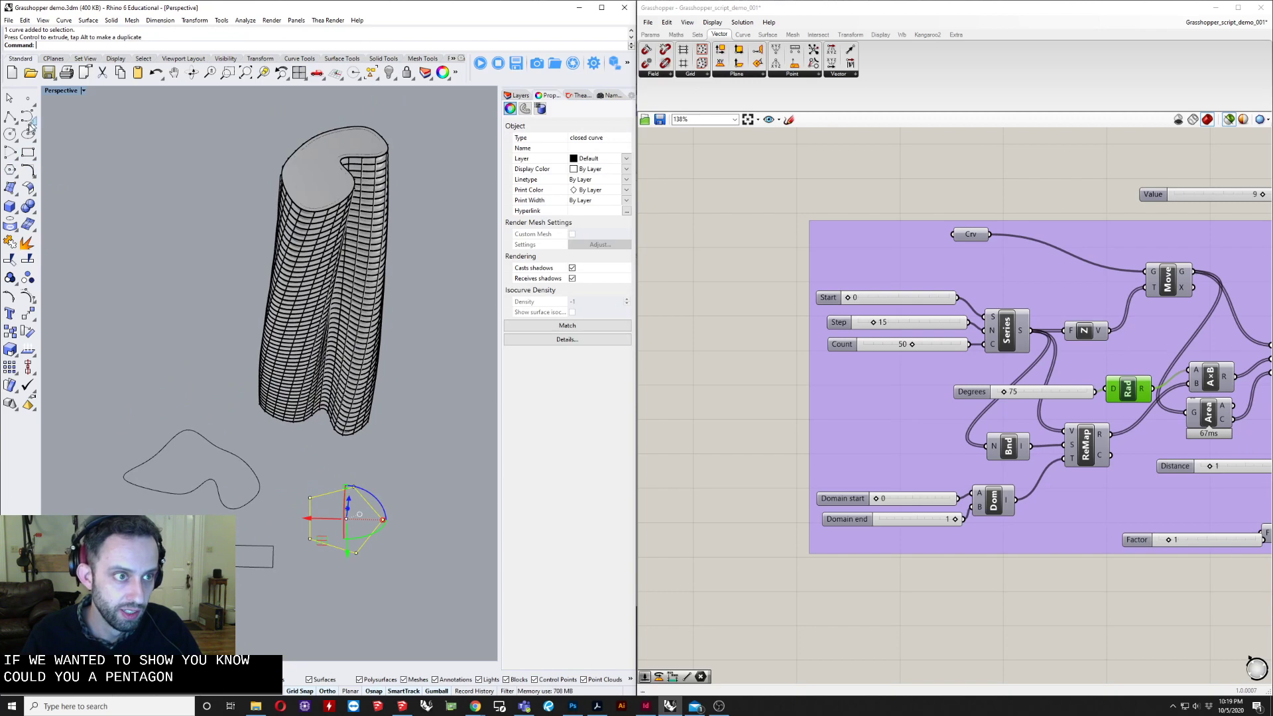
Step: Draw an inscribed polygon with 6 sides in the empty area beyond the pentagon
left_click(13, 172)
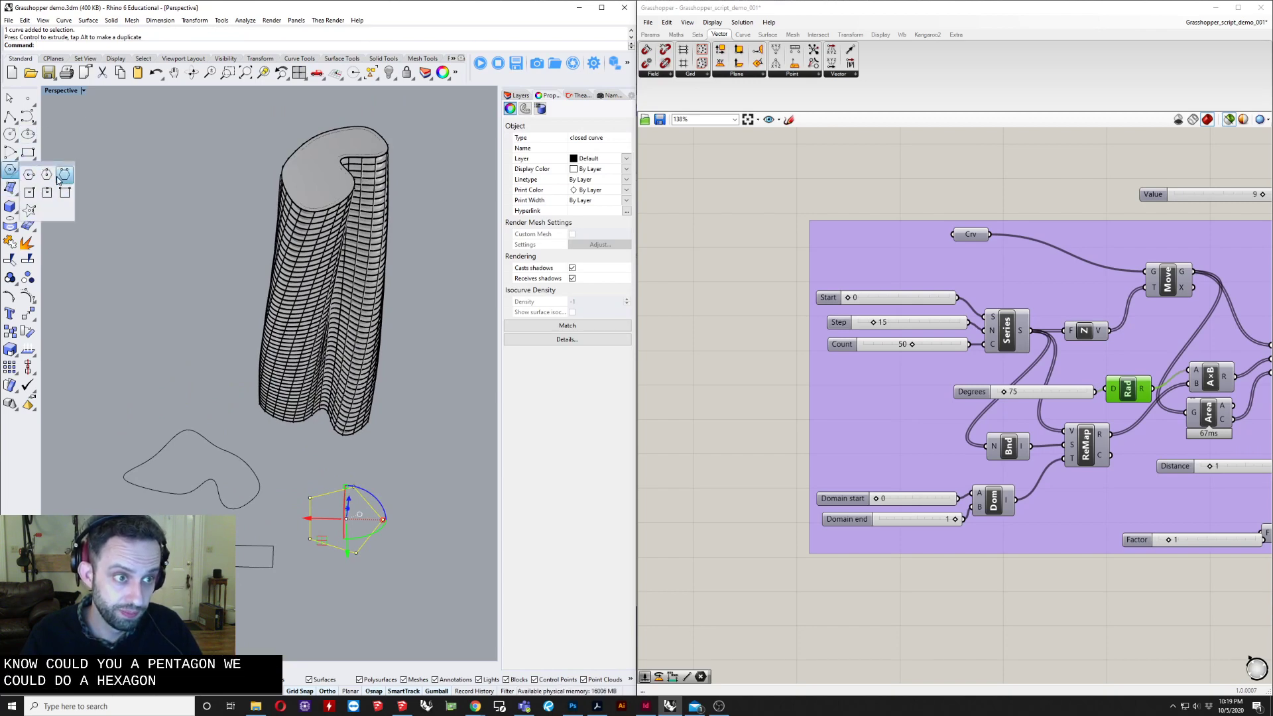
right_click_drag(192, 385, 241, 321)
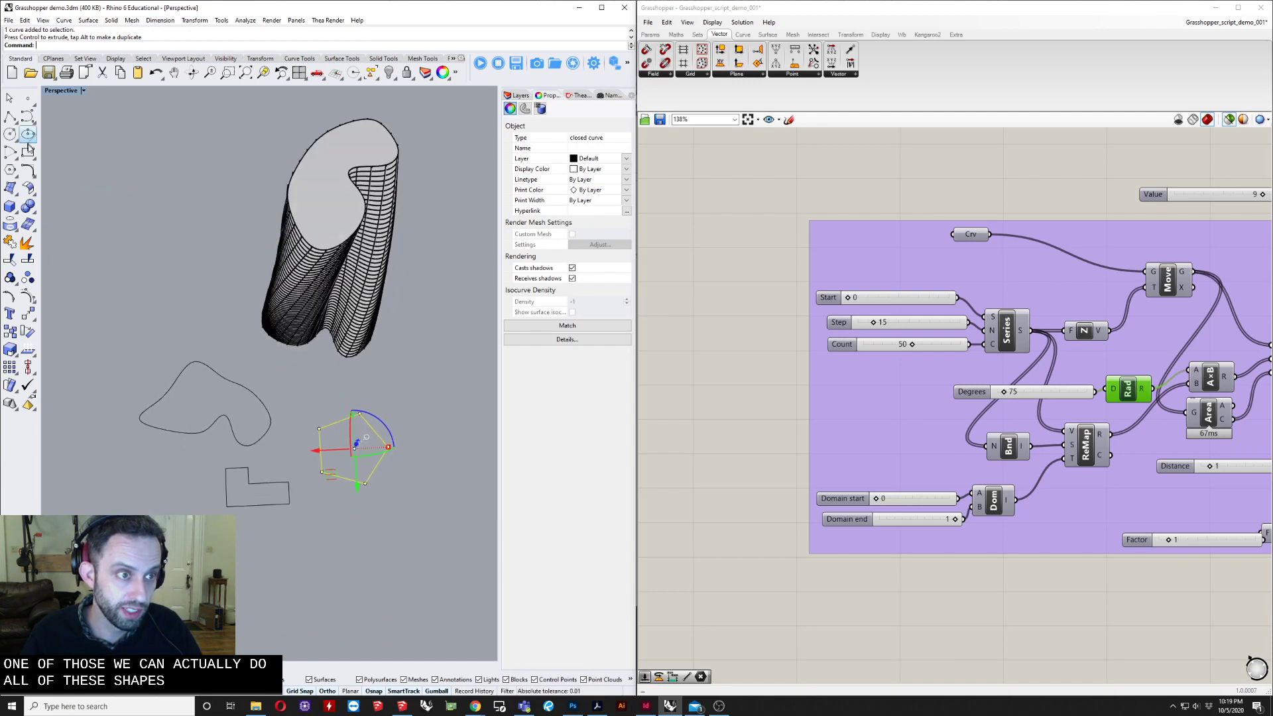
left_click(13, 173)
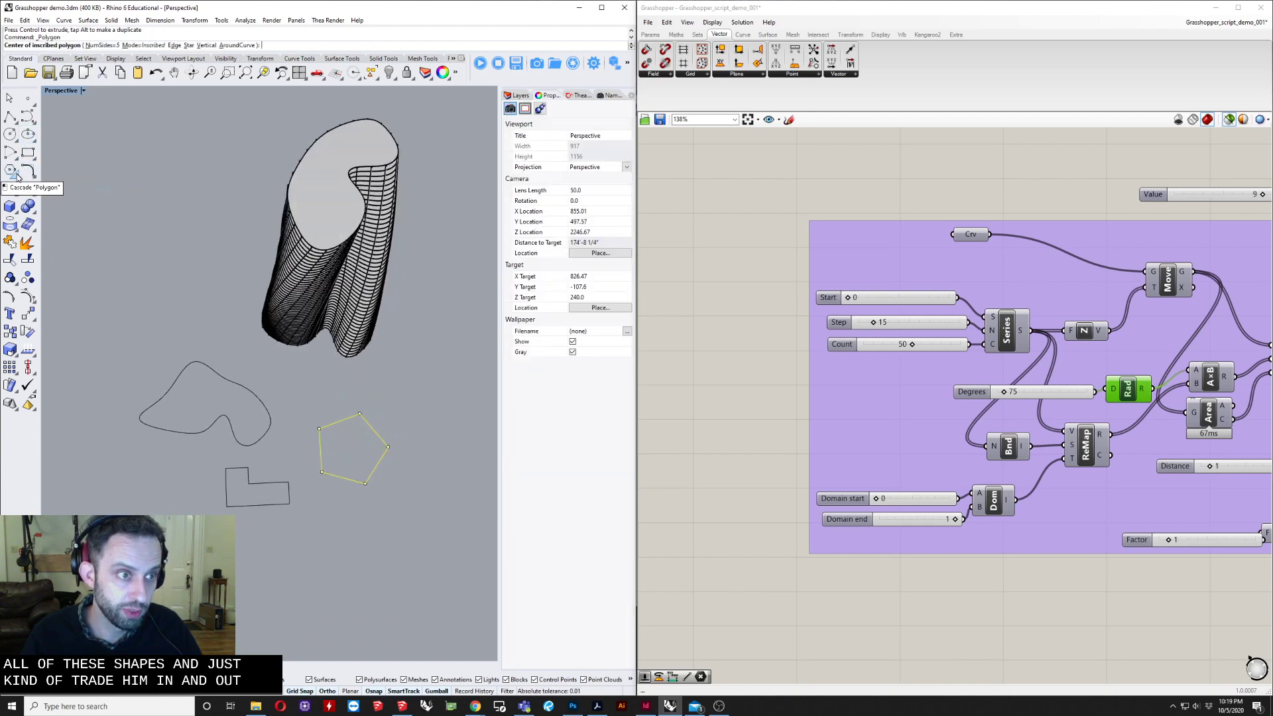
left_click(97, 45)
type("6")
key("Return")
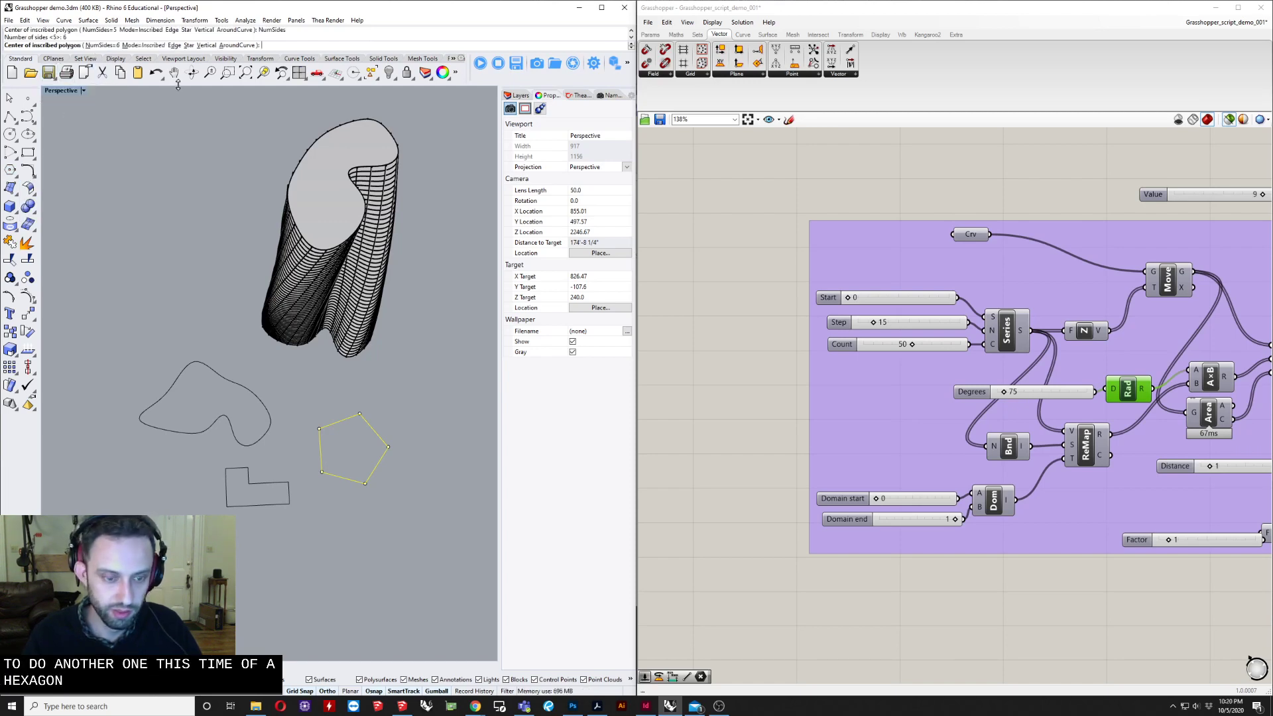
right_click_drag(432, 381, 318, 424, "shift")
left_click(412, 372)
left_click(447, 395)
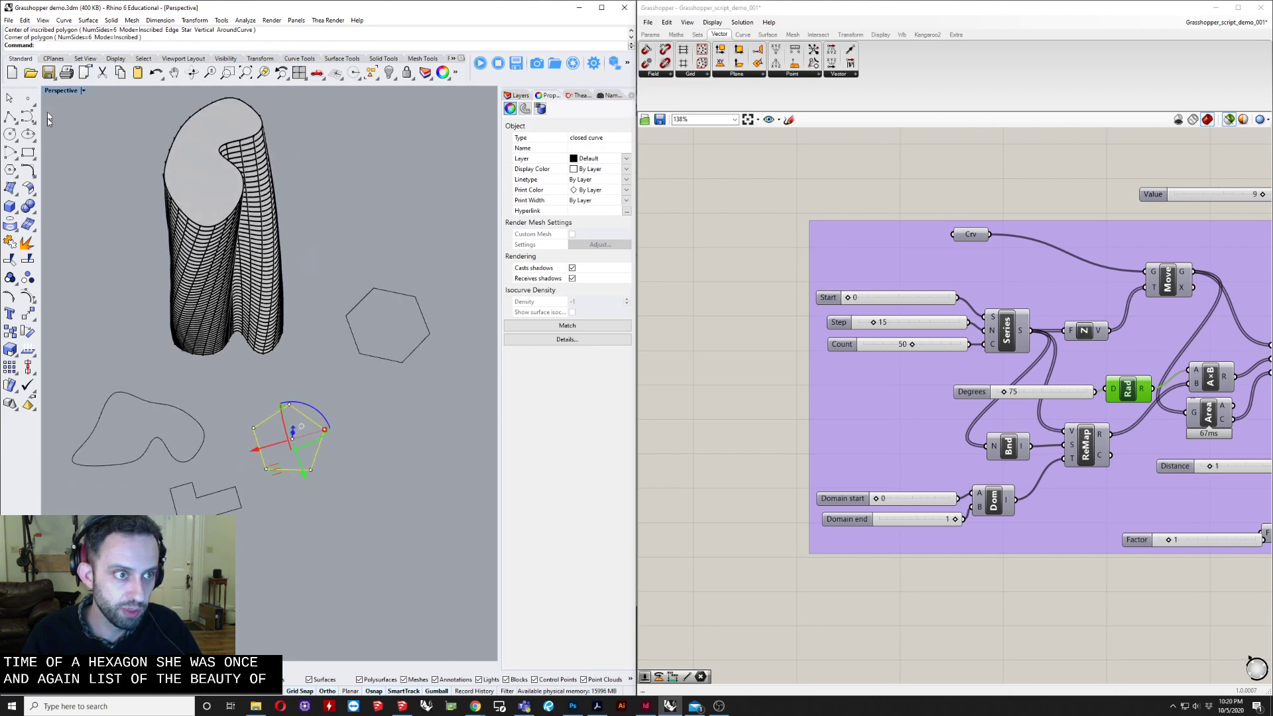
Step: Draw a star polygon with 8 sides near the pentagon and hexagon, with its inner radius set by eye
left_click(15, 174)
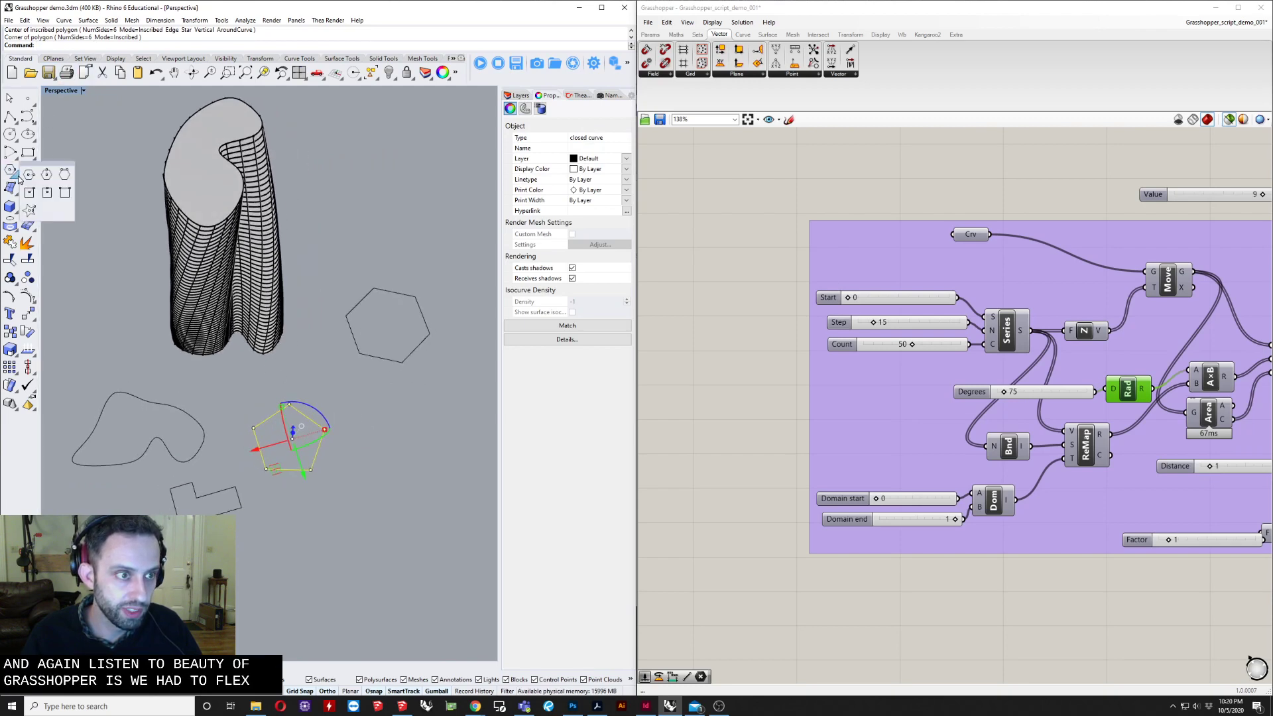
left_click(27, 210)
scroll(358, 443, "down", 4)
right_click_drag(359, 444, 301, 418, "shift")
scroll(301, 418, "up", 2)
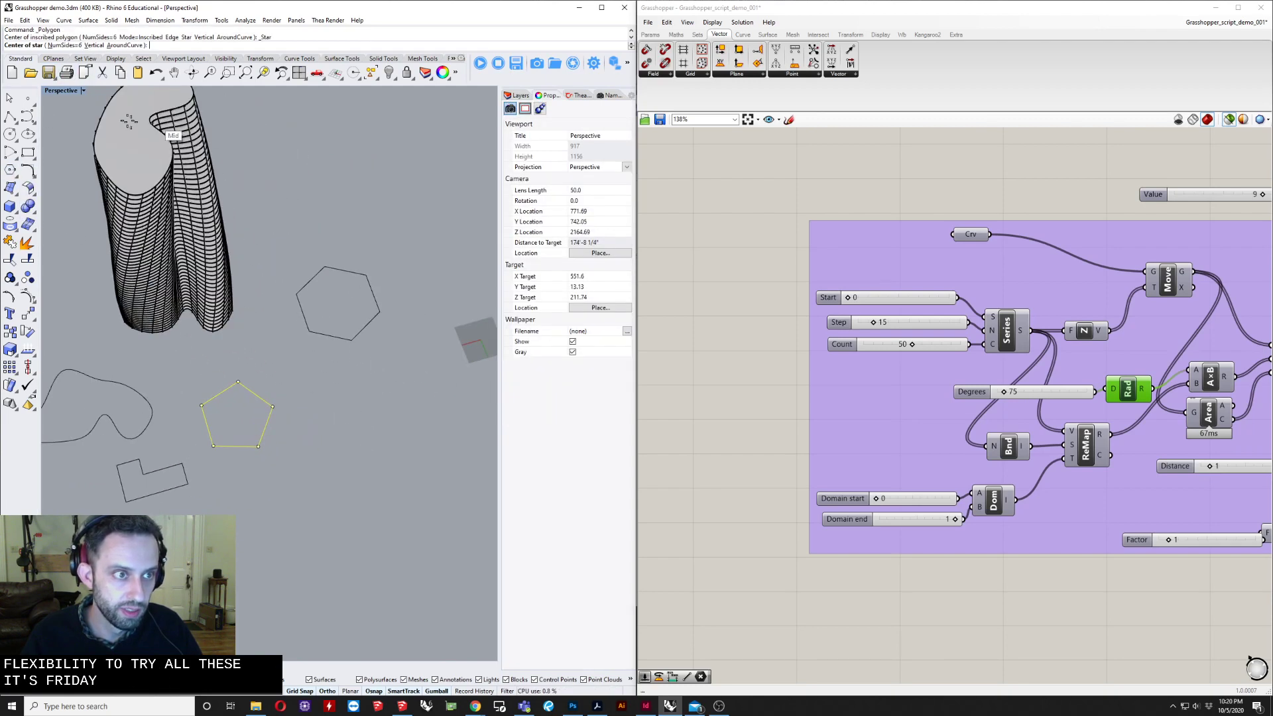
left_click(63, 45)
type("8")
key("Return")
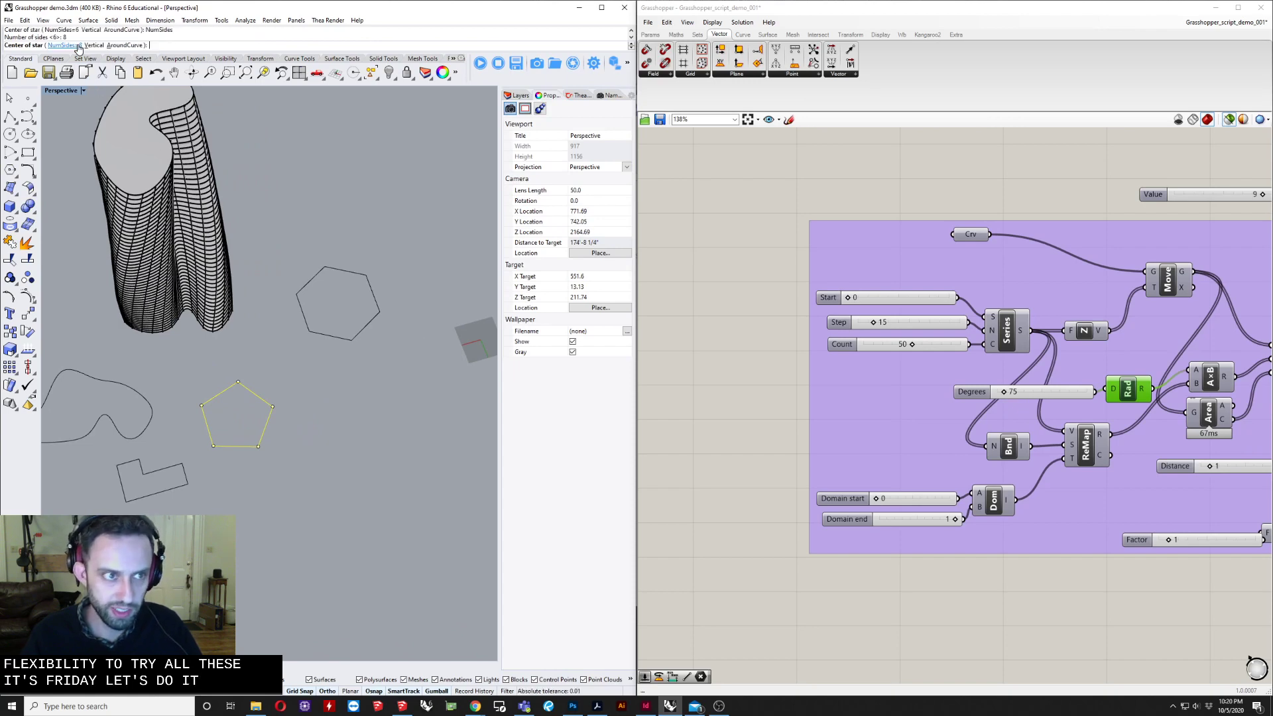
left_click(363, 413)
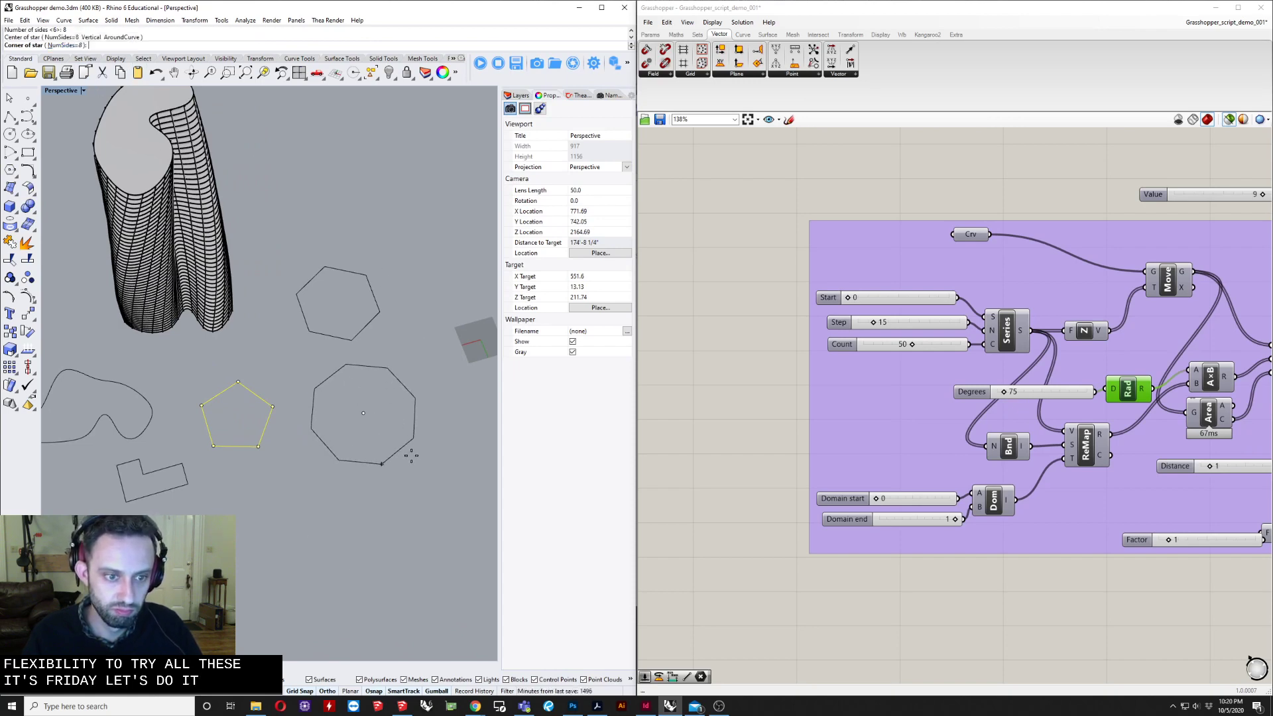
left_click(410, 446)
scroll(401, 438, "up", 3)
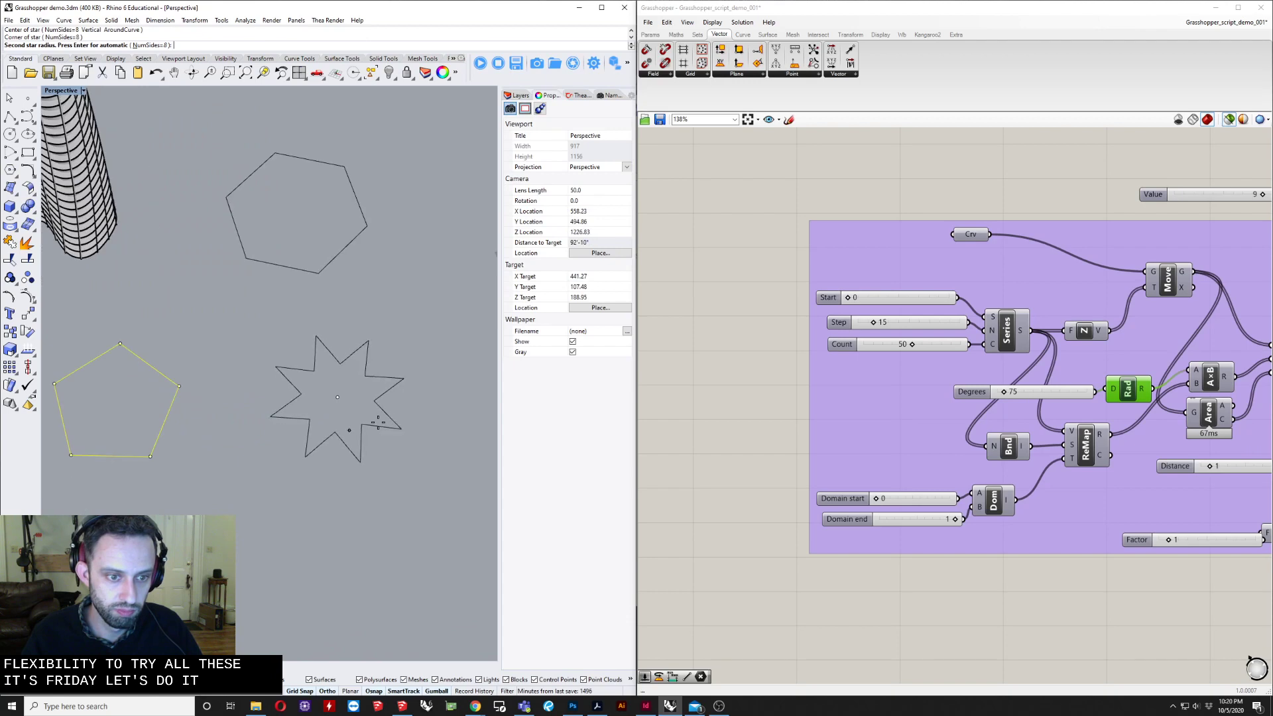
left_click(348, 427)
scroll(292, 448, "down", 5)
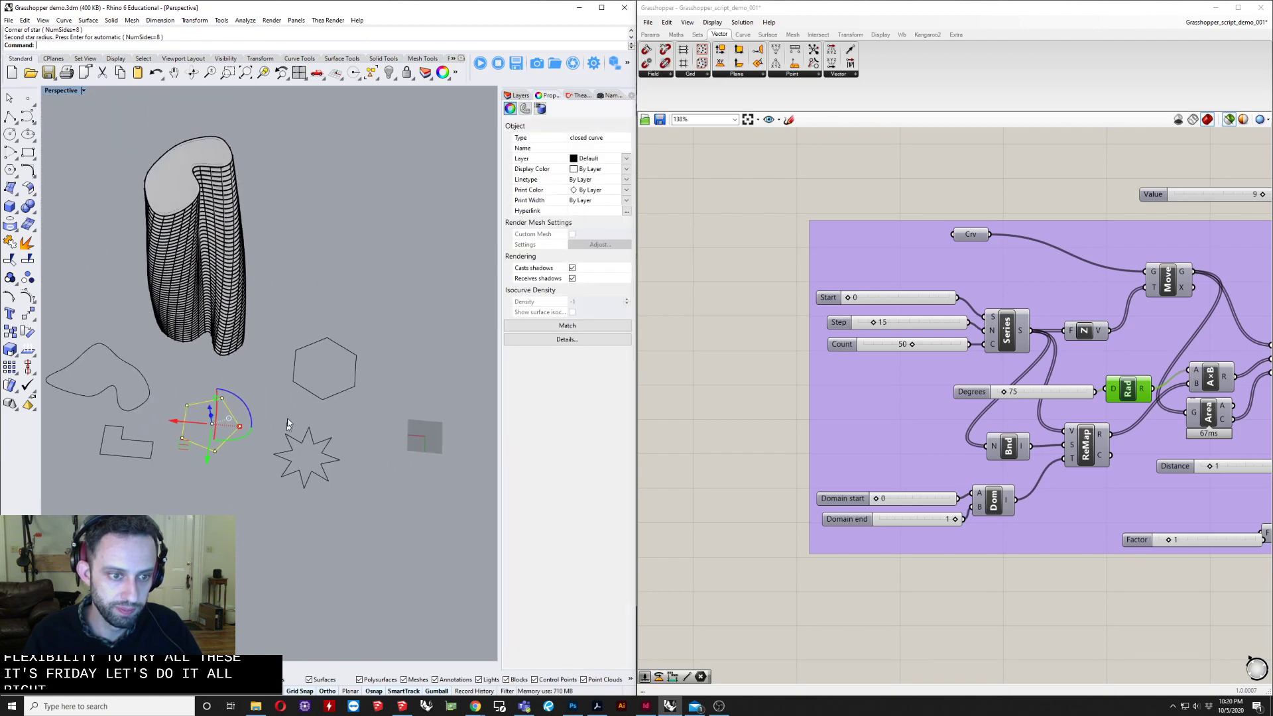
Step: Delete the existing tower geometry, keeping only the base outline curves
right_click_drag(289, 451, 180, 275)
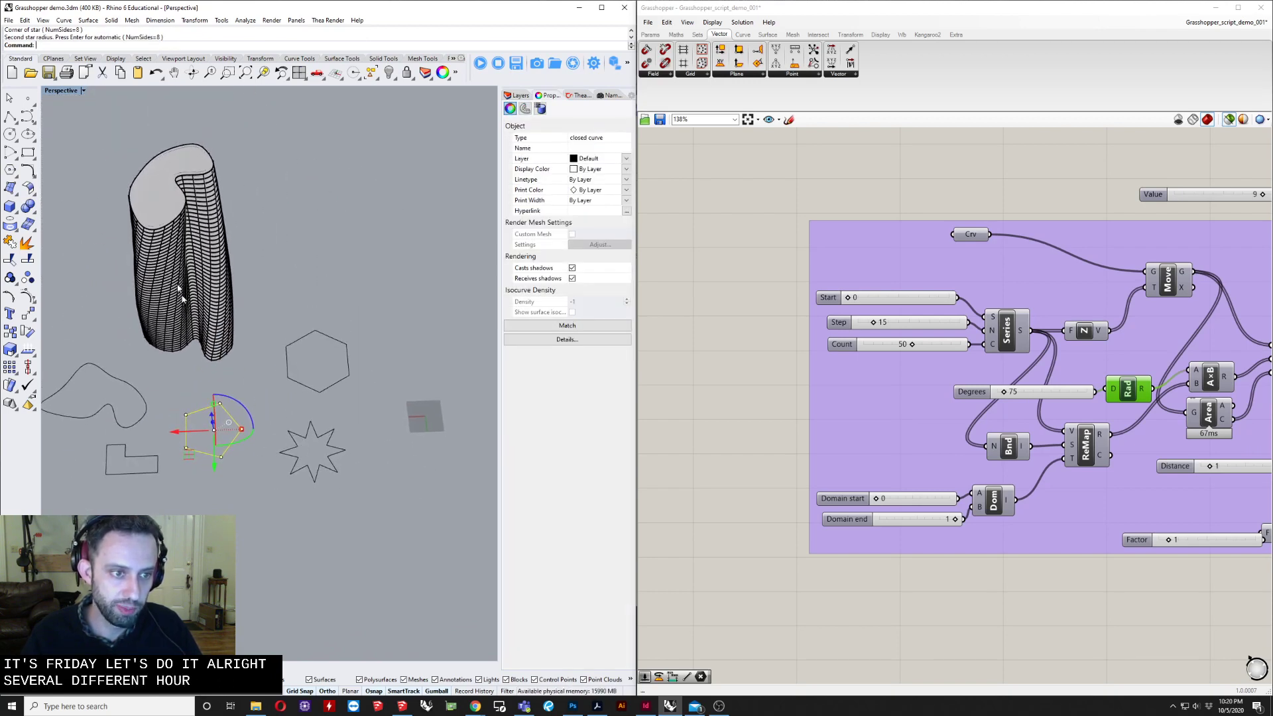
left_click(176, 268)
key("Delete")
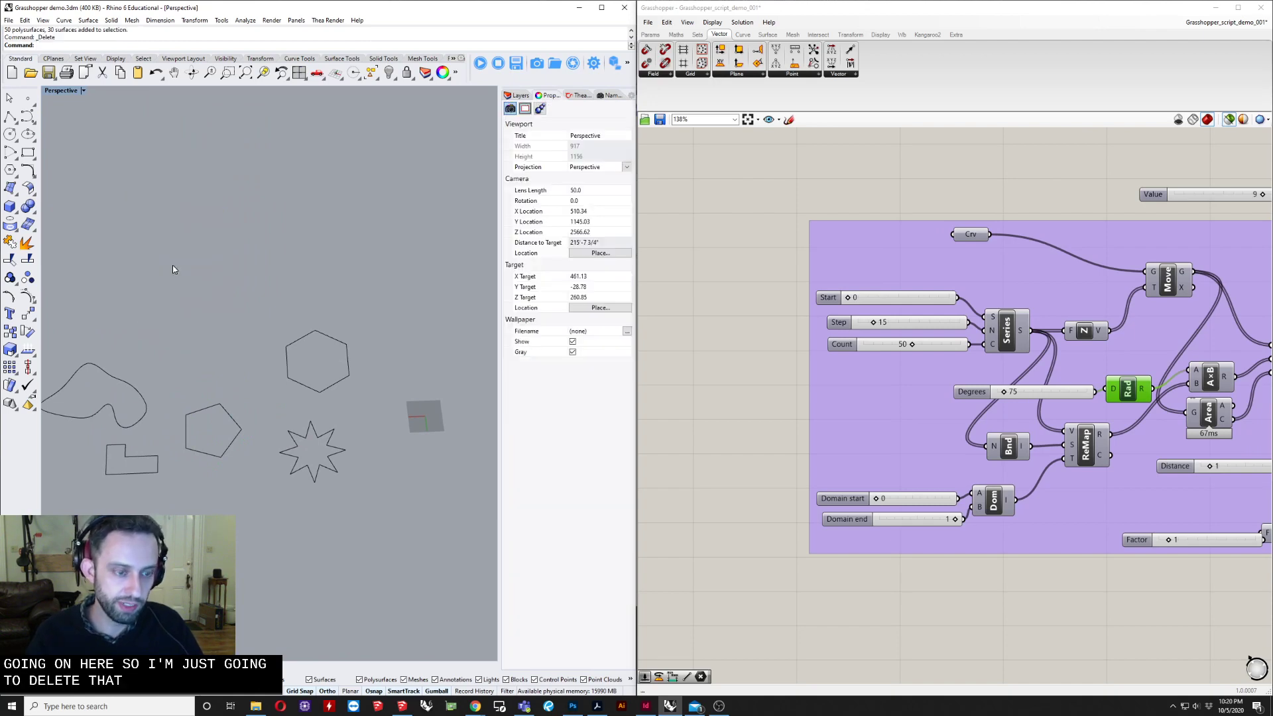
right_click_drag(147, 385, 229, 337, "shift")
right_click_drag(346, 402, 309, 399, "shift")
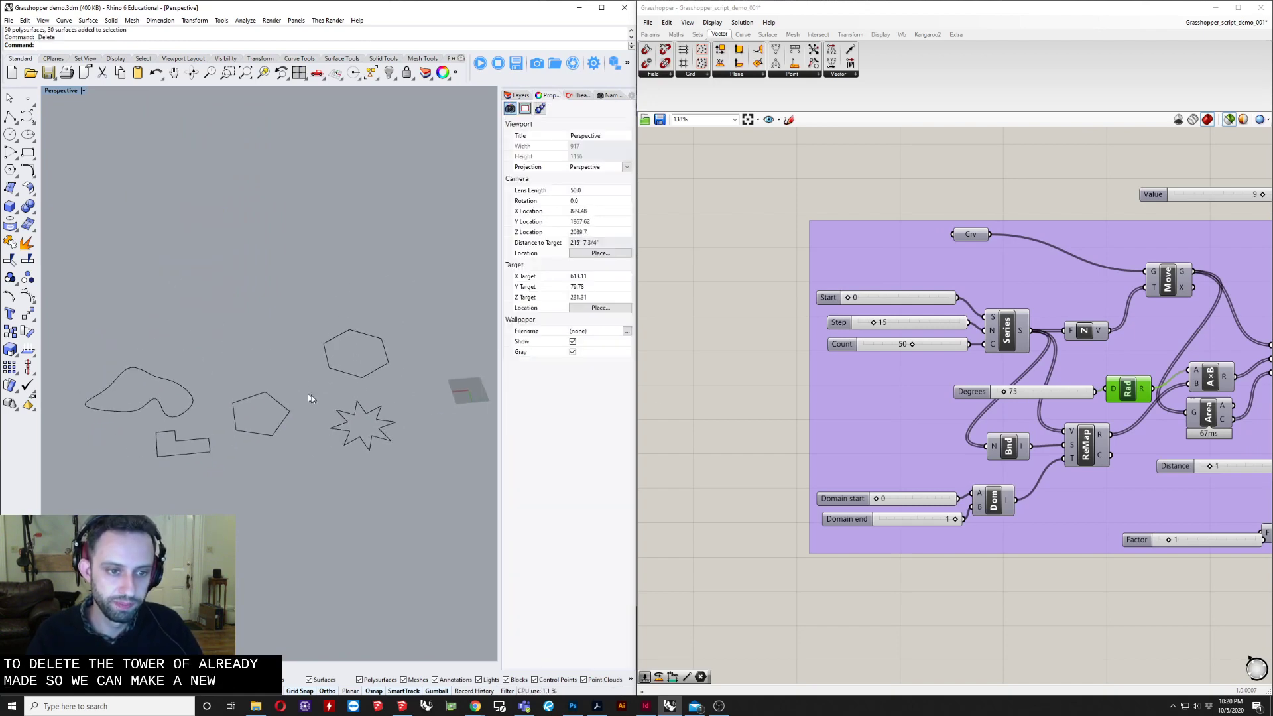
Step: In Grasshopper, move the entire purple tower definition group, including its Brep output, aside to an open area of the canvas
scroll(1020, 244, "down", 5)
scroll(1170, 371, "up", 3)
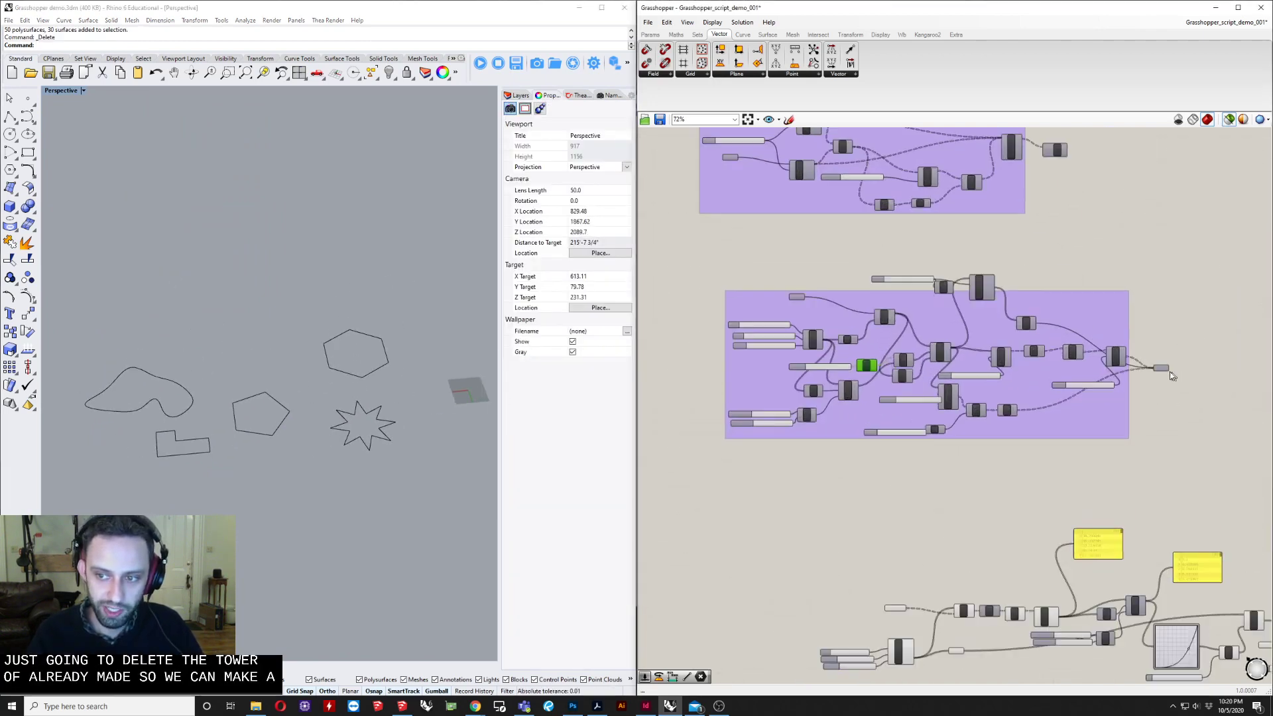
scroll(1168, 366, "down", 2)
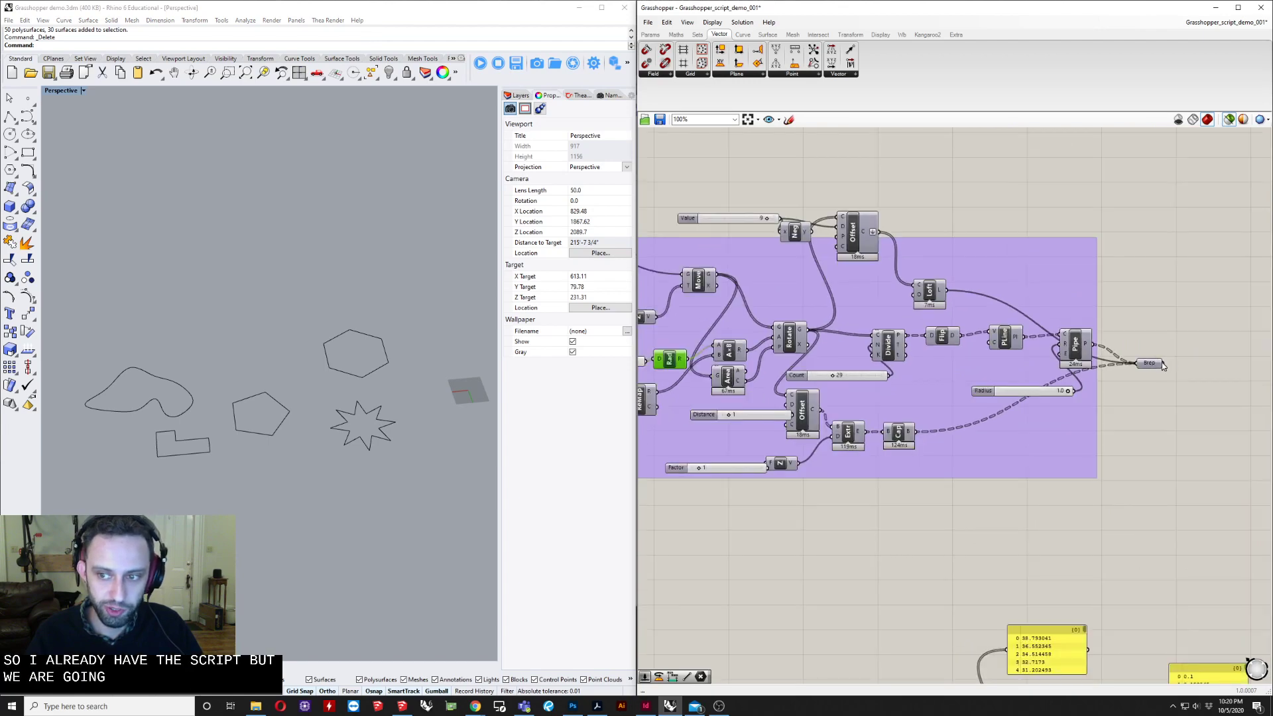
left_click(1154, 363)
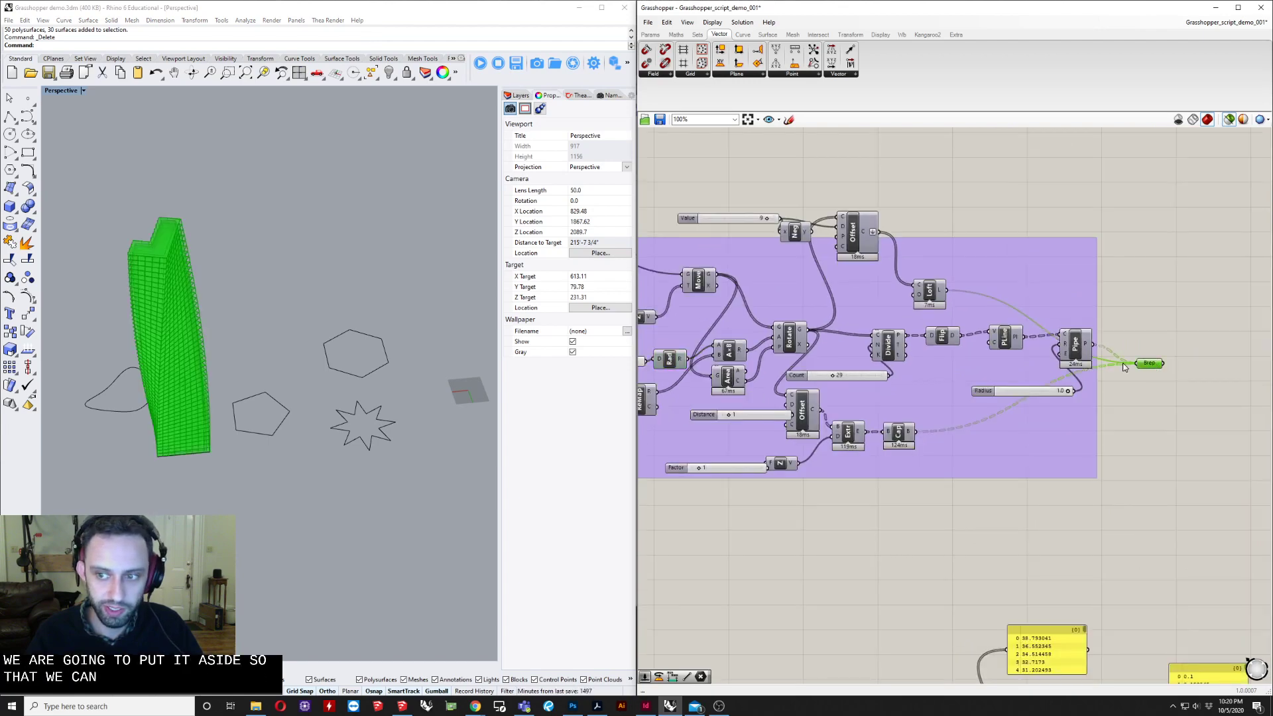
scroll(991, 444, "down", 10)
left_click_drag(727, 315, 1108, 508)
left_click_drag(1023, 453, 1188, 388)
scroll(1048, 415, "down", 4)
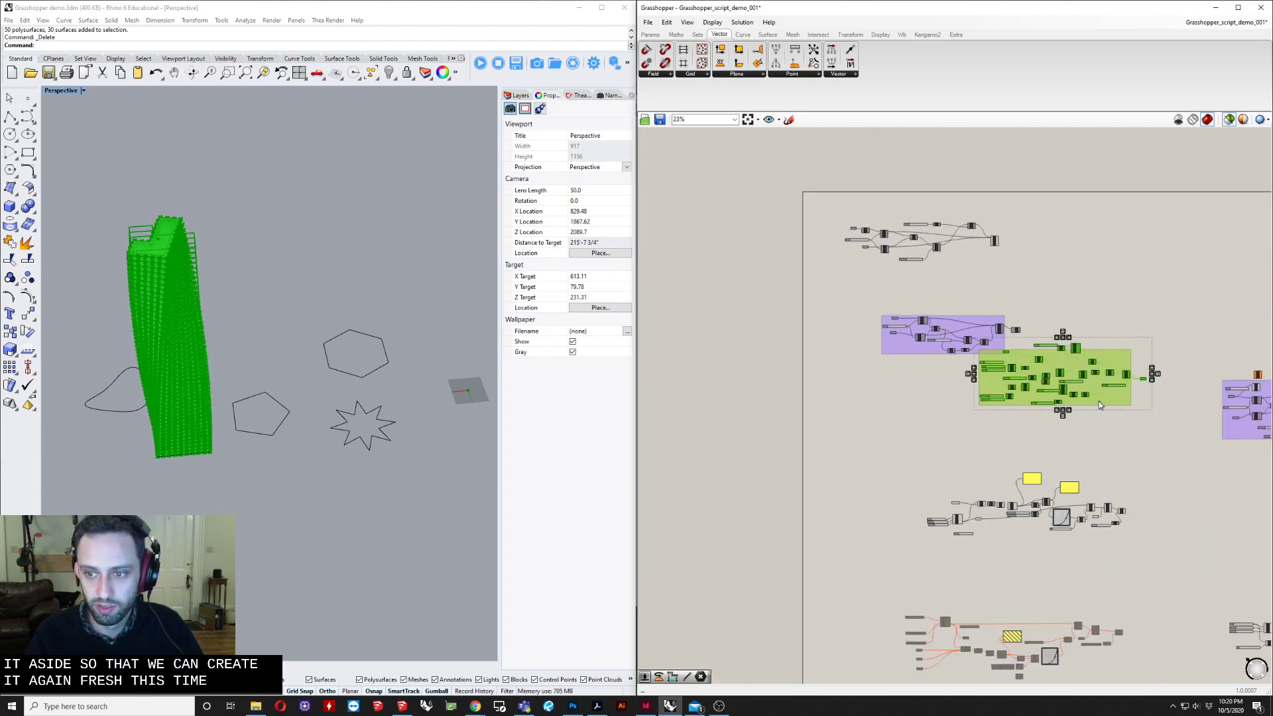
left_click_drag(1099, 400, 1249, 291)
left_click(1050, 459)
Step: Examine the separate definition groups across the Grasshopper canvas to find space for a new definition
scroll(915, 443, "up", 5)
scroll(909, 397, "down", 7)
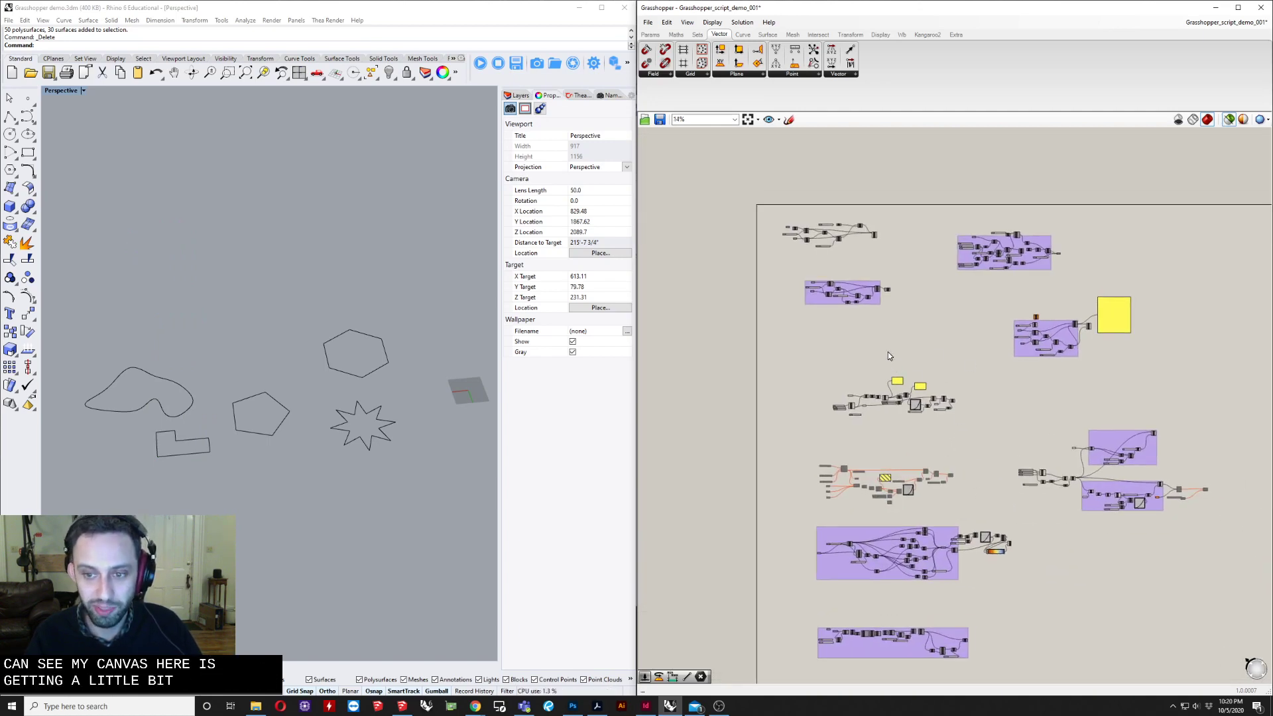
scroll(886, 341, "up", 3)
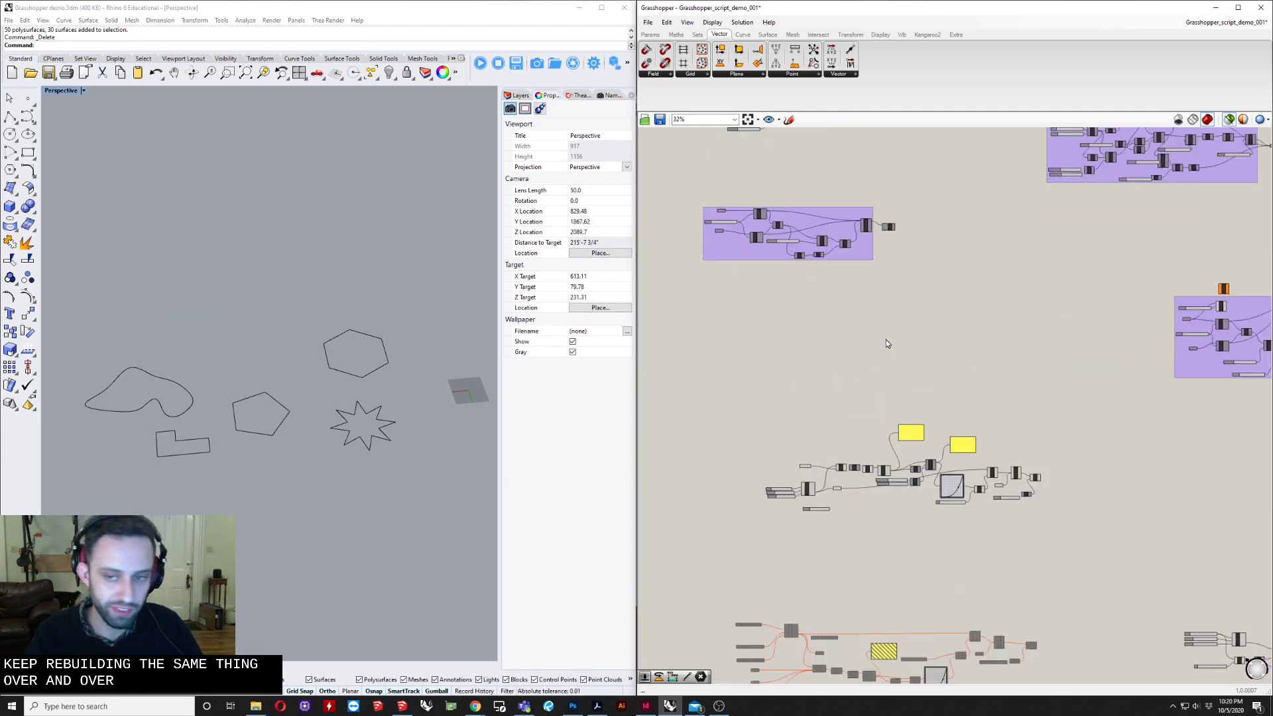
scroll(757, 321, "up", 2)
scroll(799, 366, "down", 1)
scroll(800, 366, "down", 4)
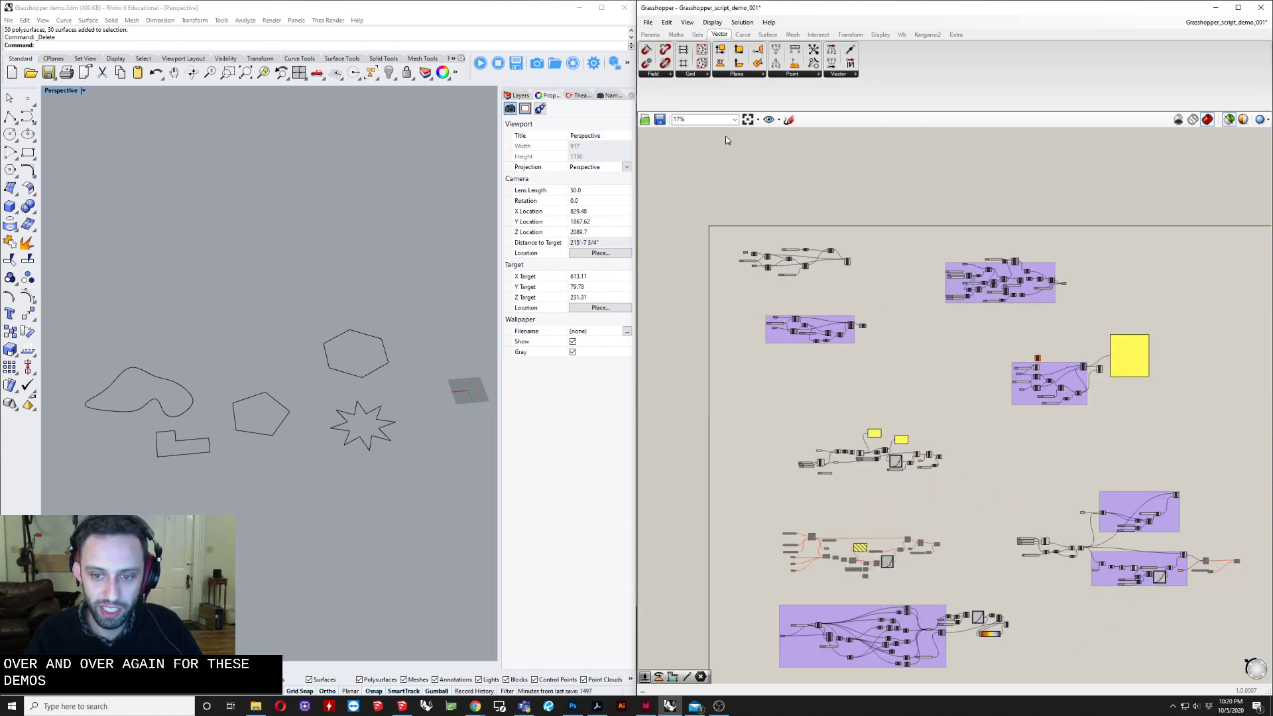
right_click_drag(833, 428, 827, 293)
right_click_drag(881, 492, 883, 527)
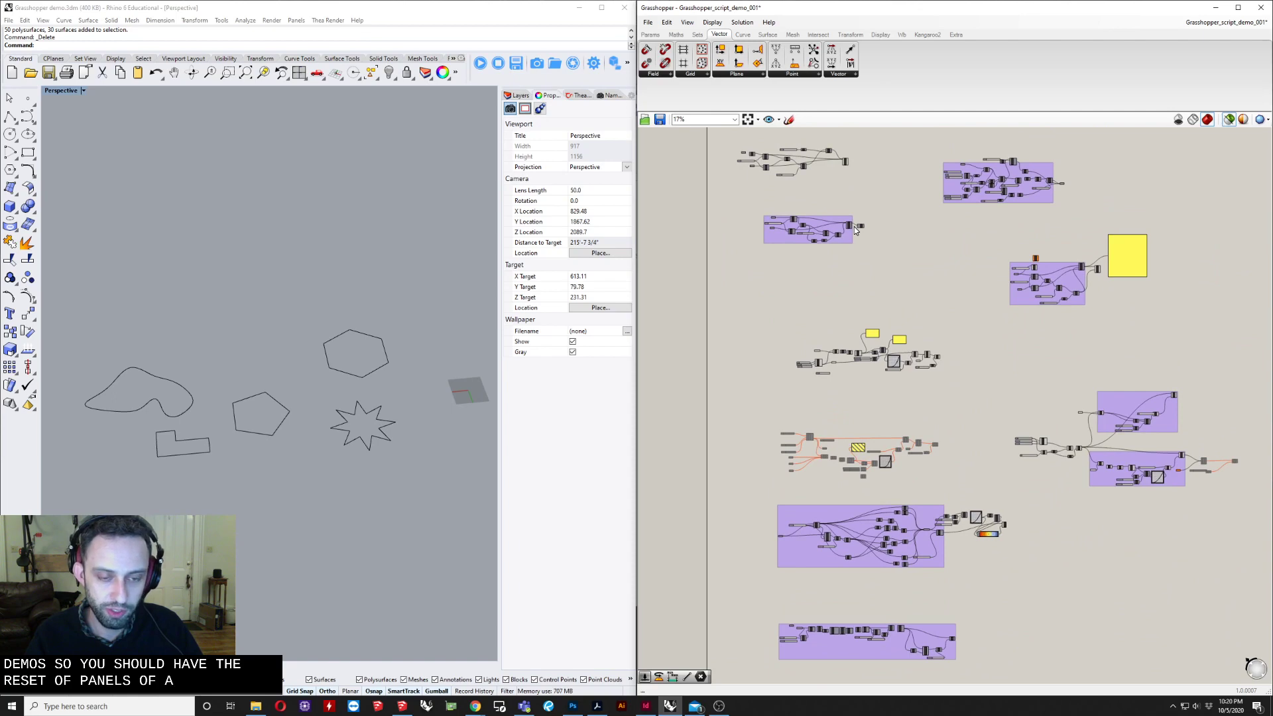
scroll(822, 207, "up", 2)
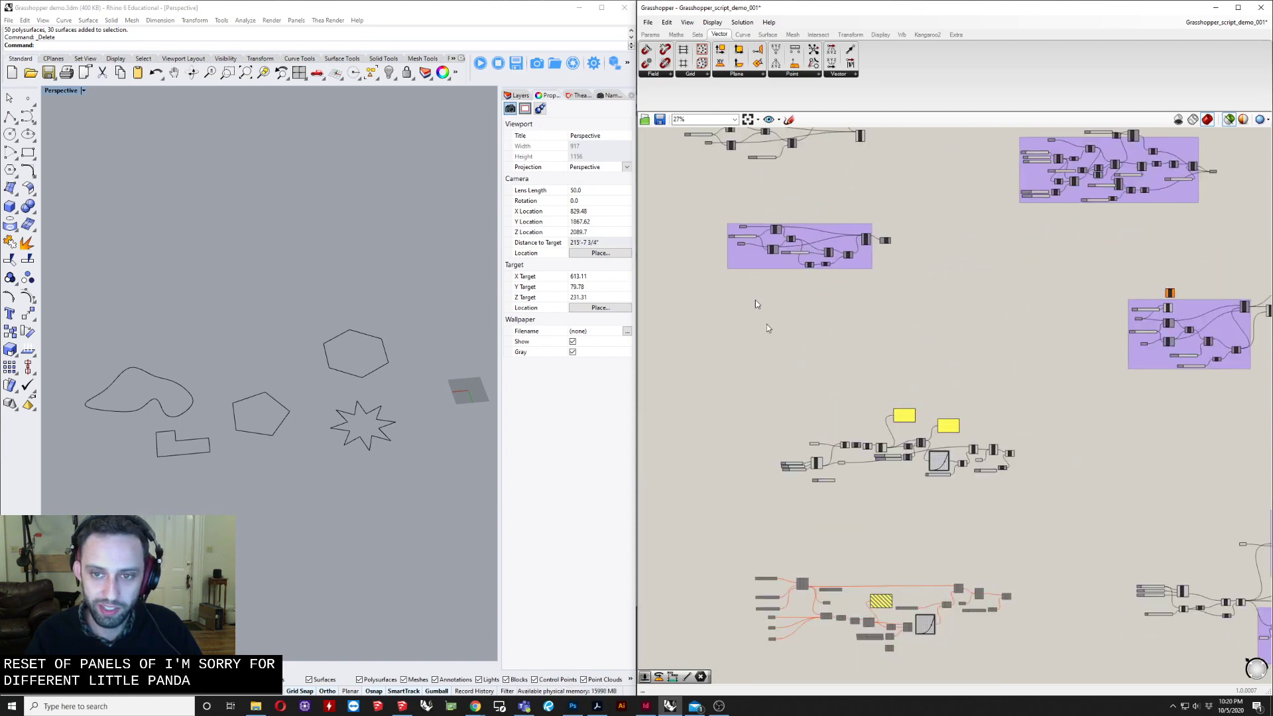
scroll(825, 361, "up", 4)
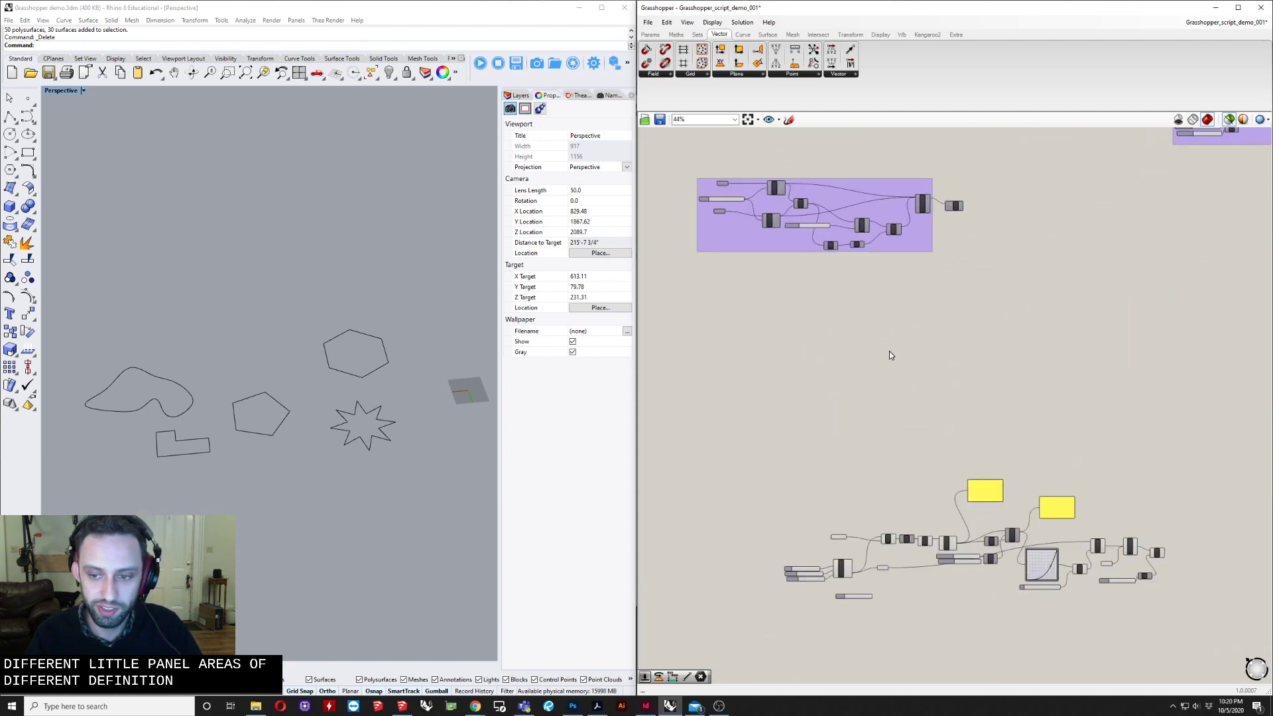
scroll(882, 345, "down", 8)
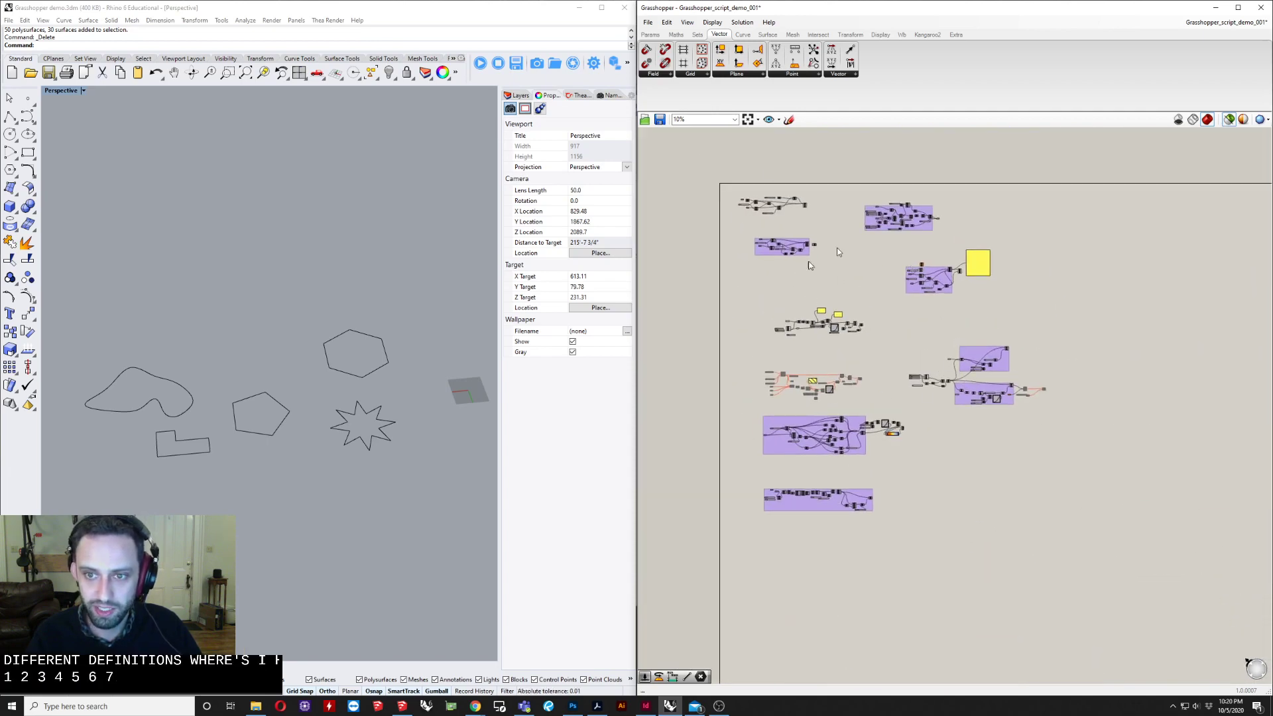
scroll(837, 259, "up", 3)
scroll(688, 330, "up", 3)
Step: Move the ungrouped definition with the two yellow panels farther down to free canvas space below the purple group
left_click_drag(688, 329, 1225, 583)
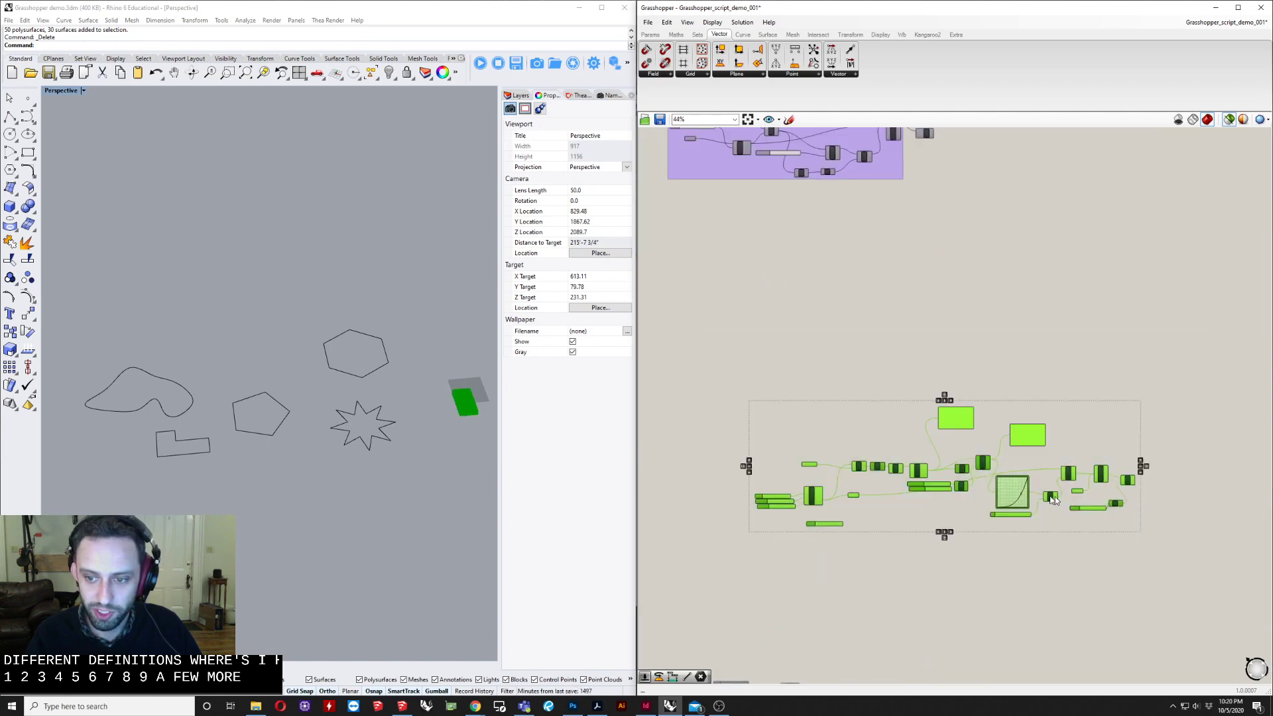
left_click(1057, 504)
left_click_drag(712, 370, 1243, 623)
left_click_drag(1011, 494, 990, 640)
right_click_drag(807, 325, 1028, 366)
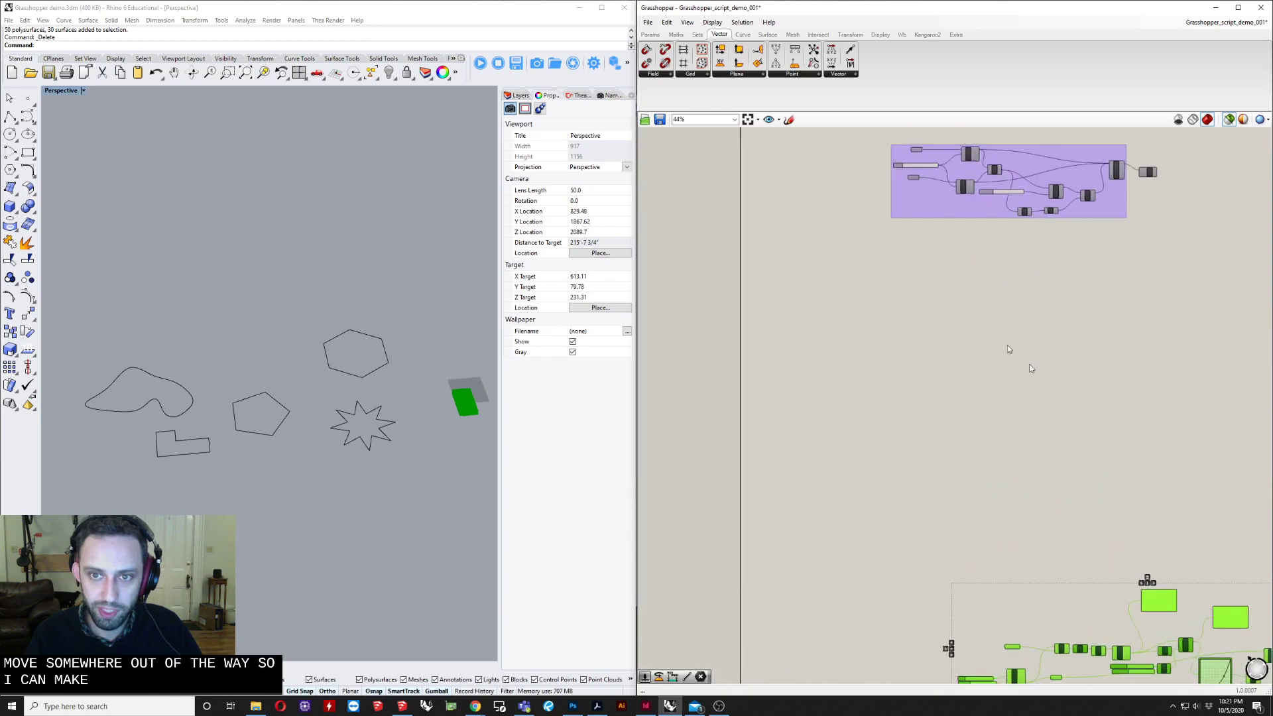
Step: Add a Curve parameter in the empty area of the Grasshopper canvas
scroll(999, 311, "up", 3)
scroll(890, 312, "up", 3)
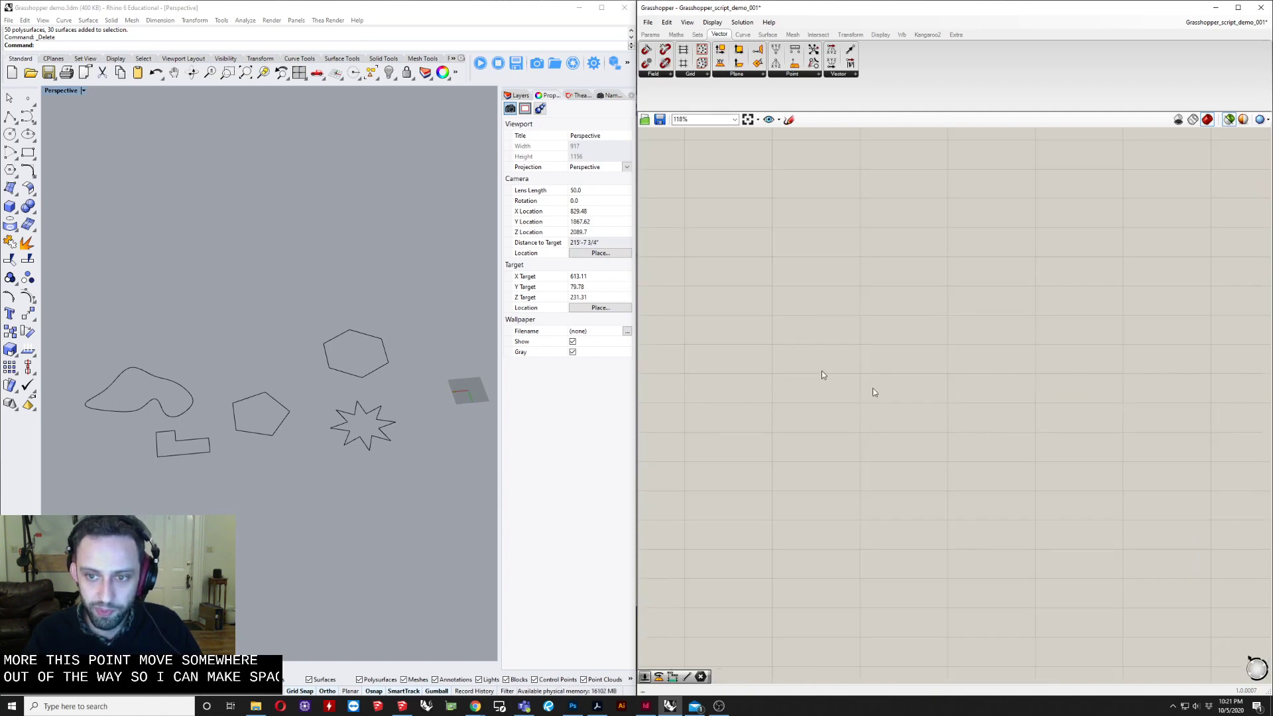
double_click(801, 362)
type("cr")
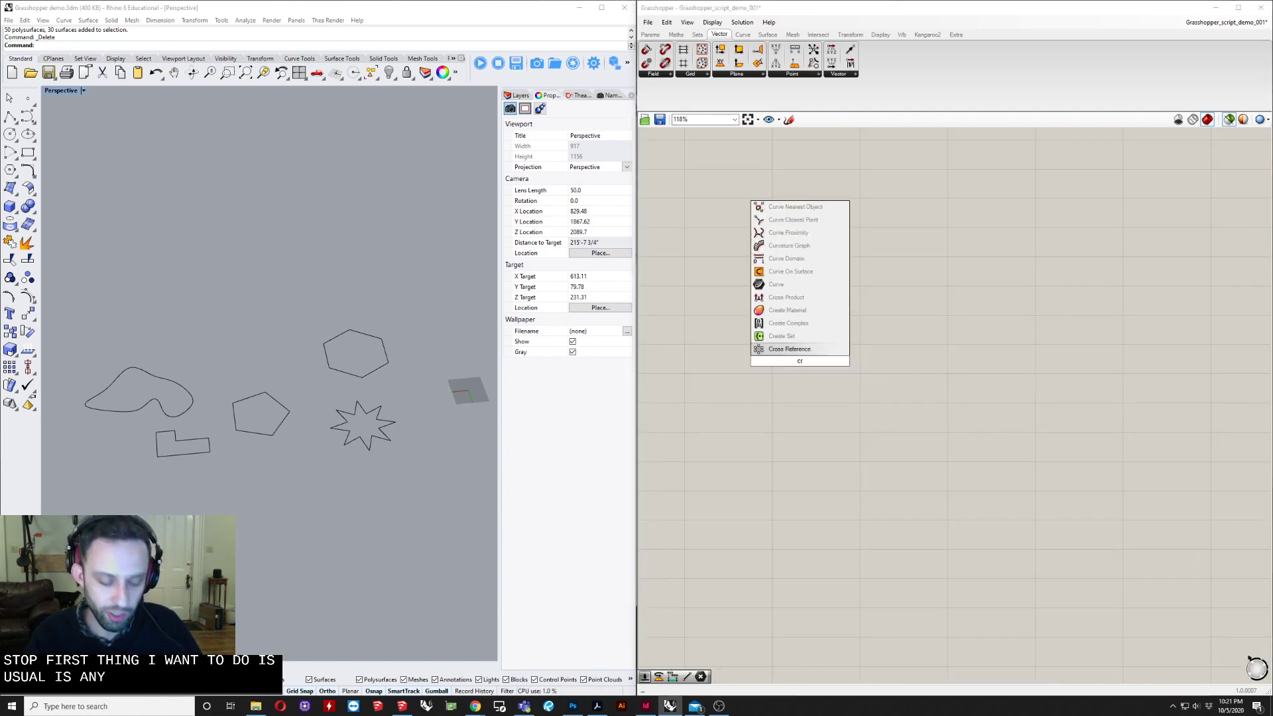
type("v")
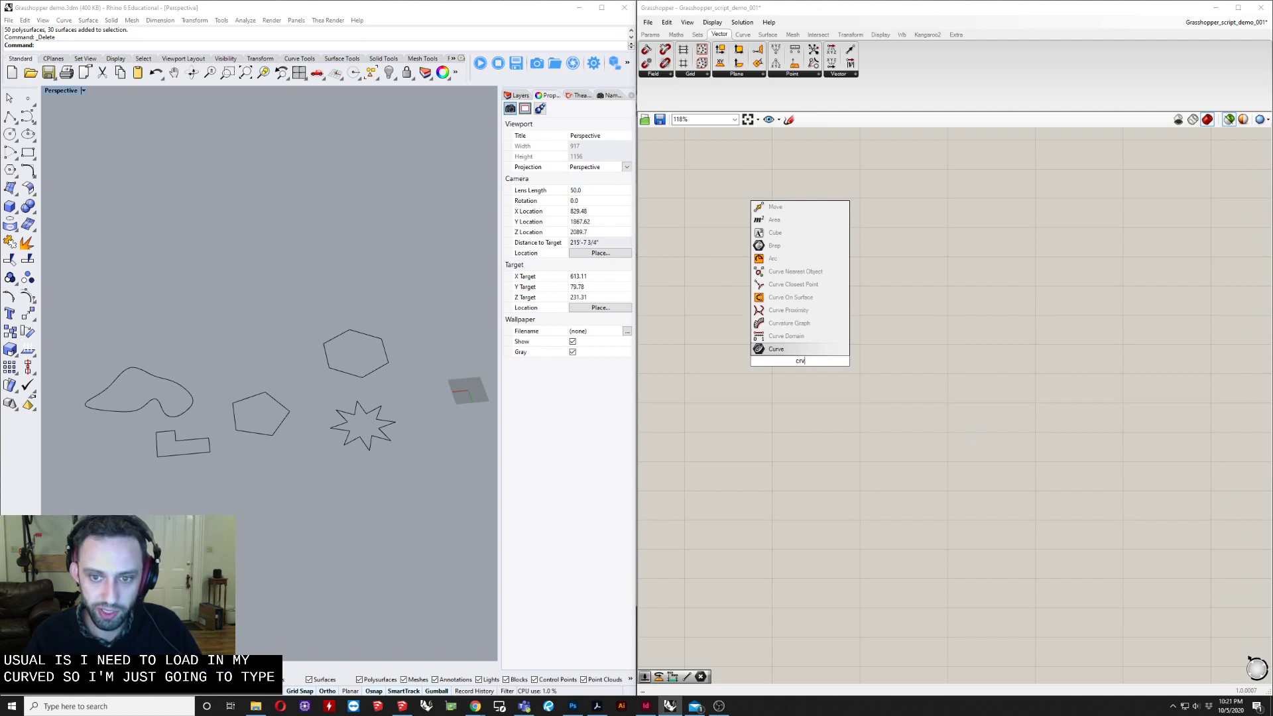
key("Return")
Step: Reference the organic freeform outline in Rhino as the single curve of the Curve parameter
right_click(794, 364)
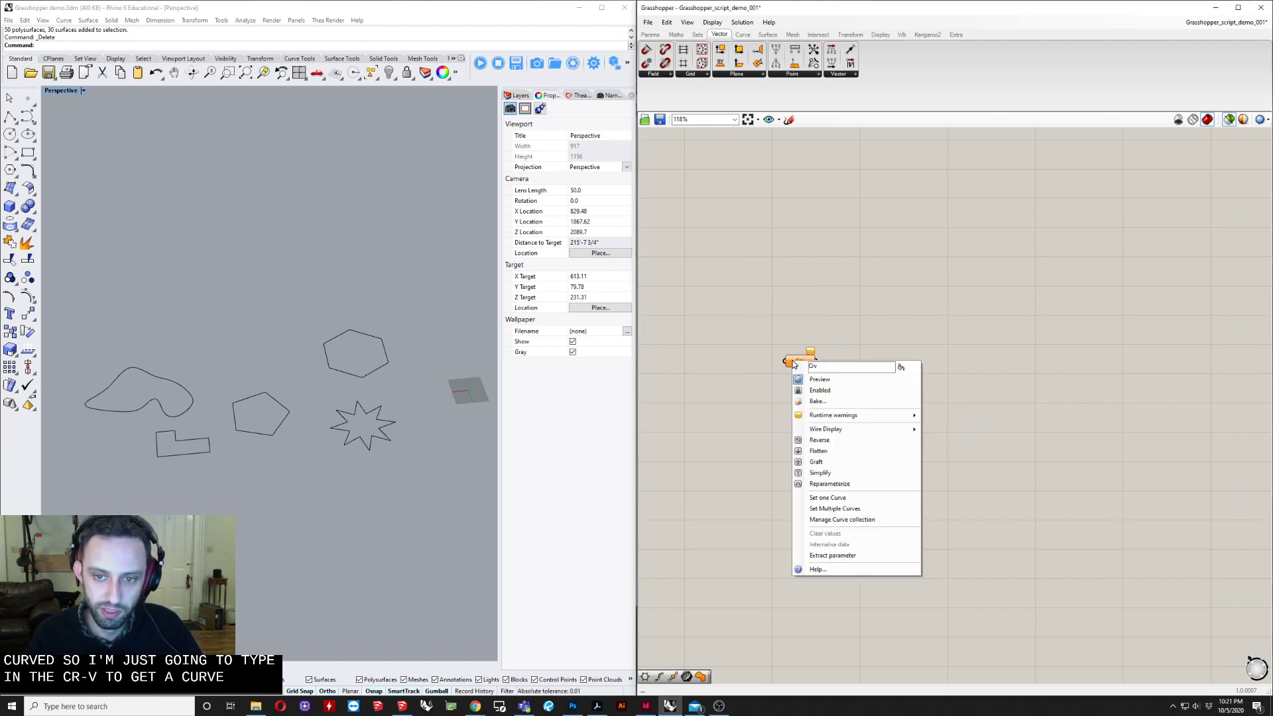
left_click(829, 498)
right_click_drag(284, 359, 312, 305)
left_click(162, 348)
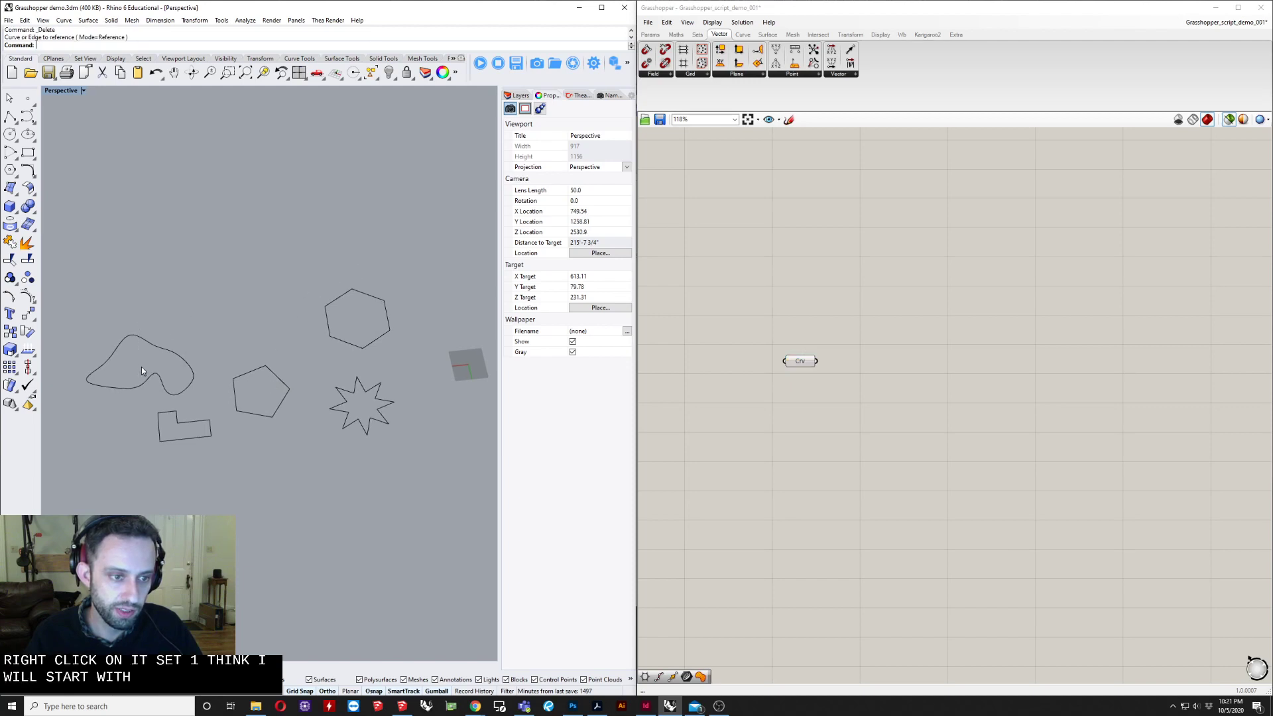
left_click(813, 364)
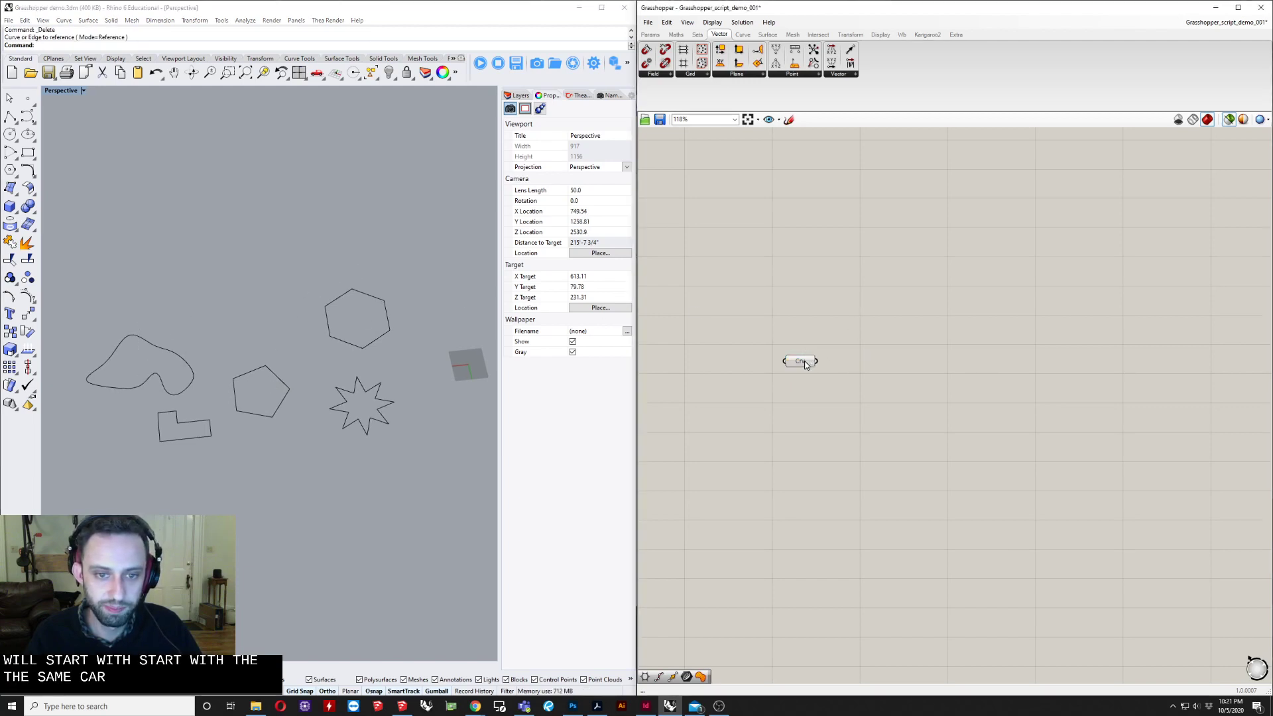
scroll(102, 280, "up", 6)
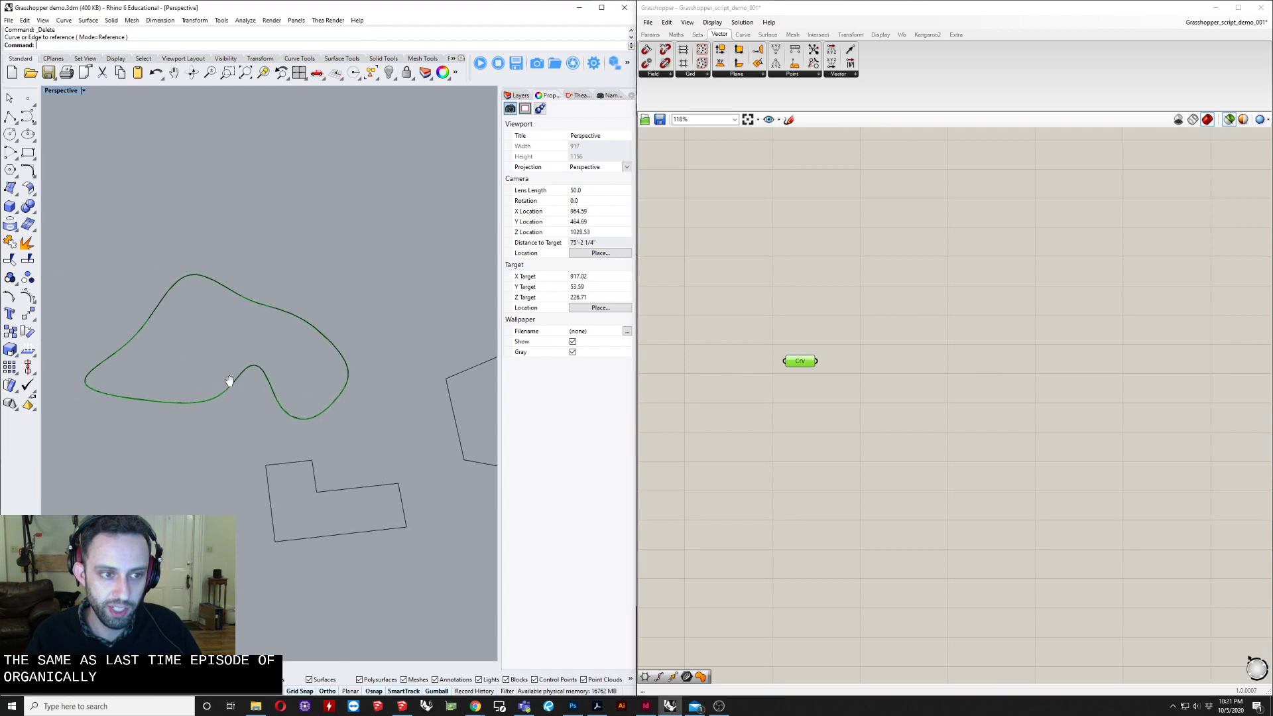
Step: Add a Move component beside the Curve parameter and feed the curve into its geometry input
double_click(789, 394)
type("move")
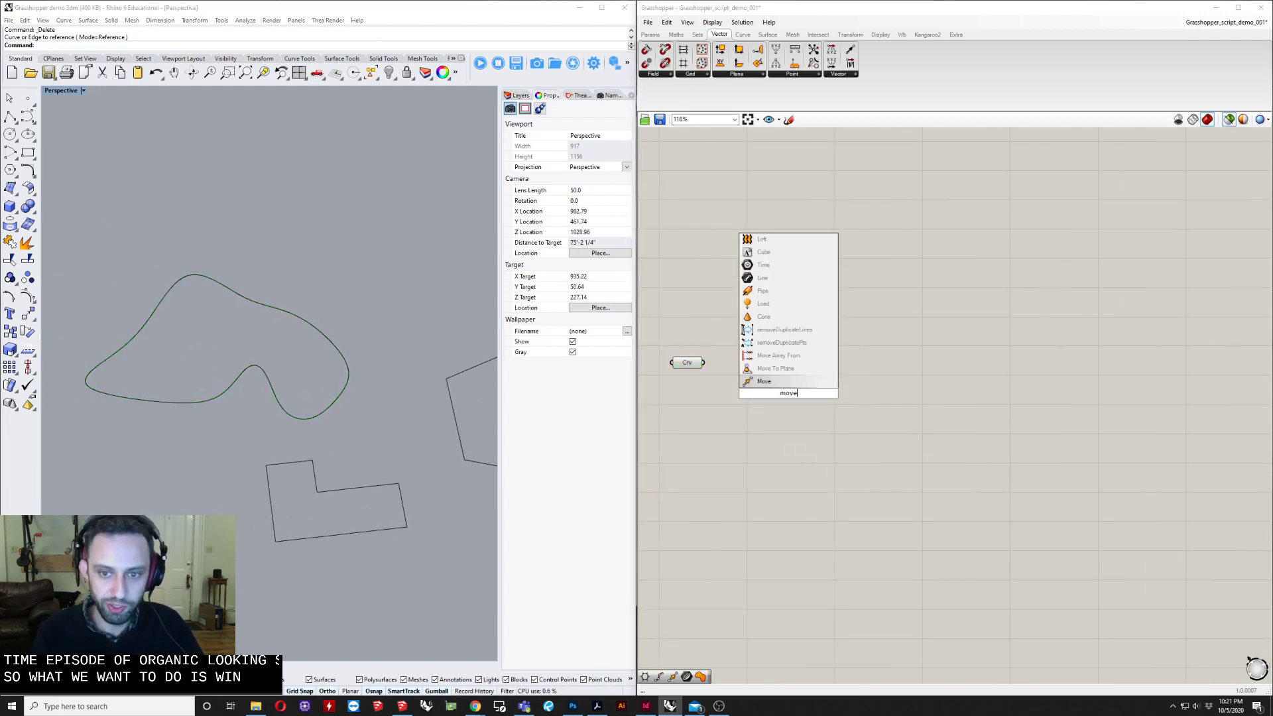
key("Return")
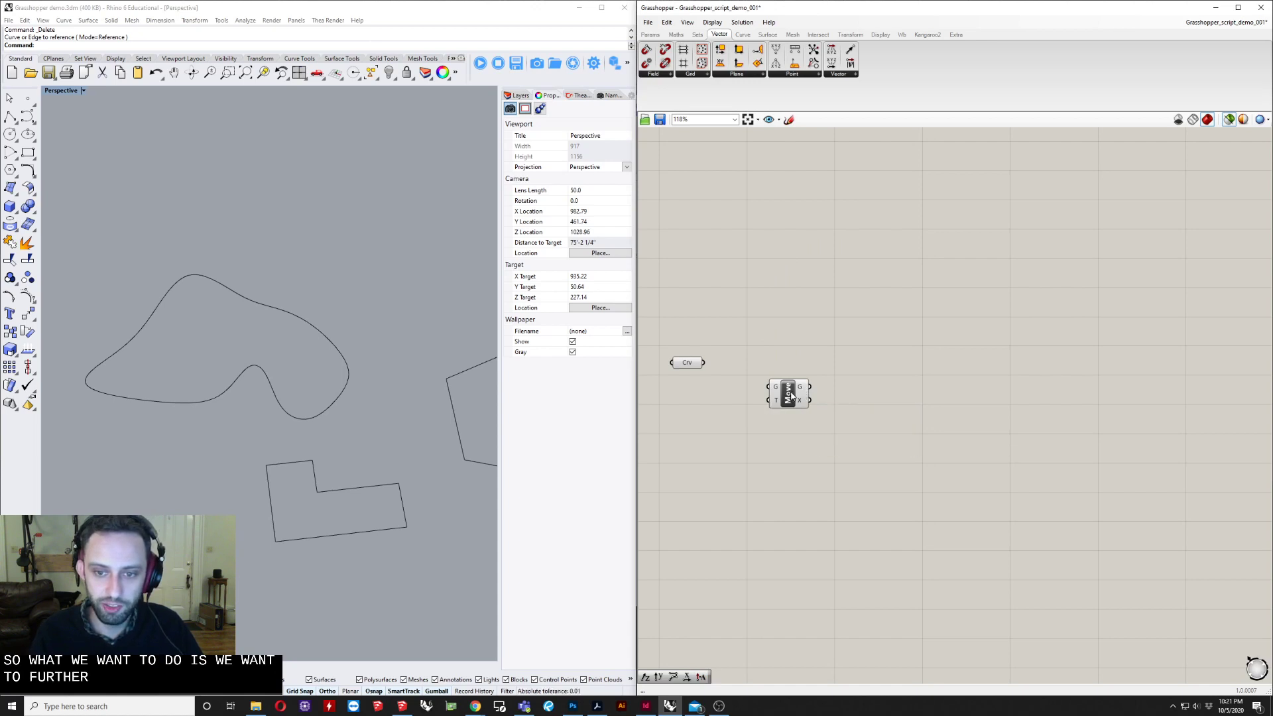
left_click_drag(791, 396, 701, 365)
left_click_drag(852, 360, 827, 357)
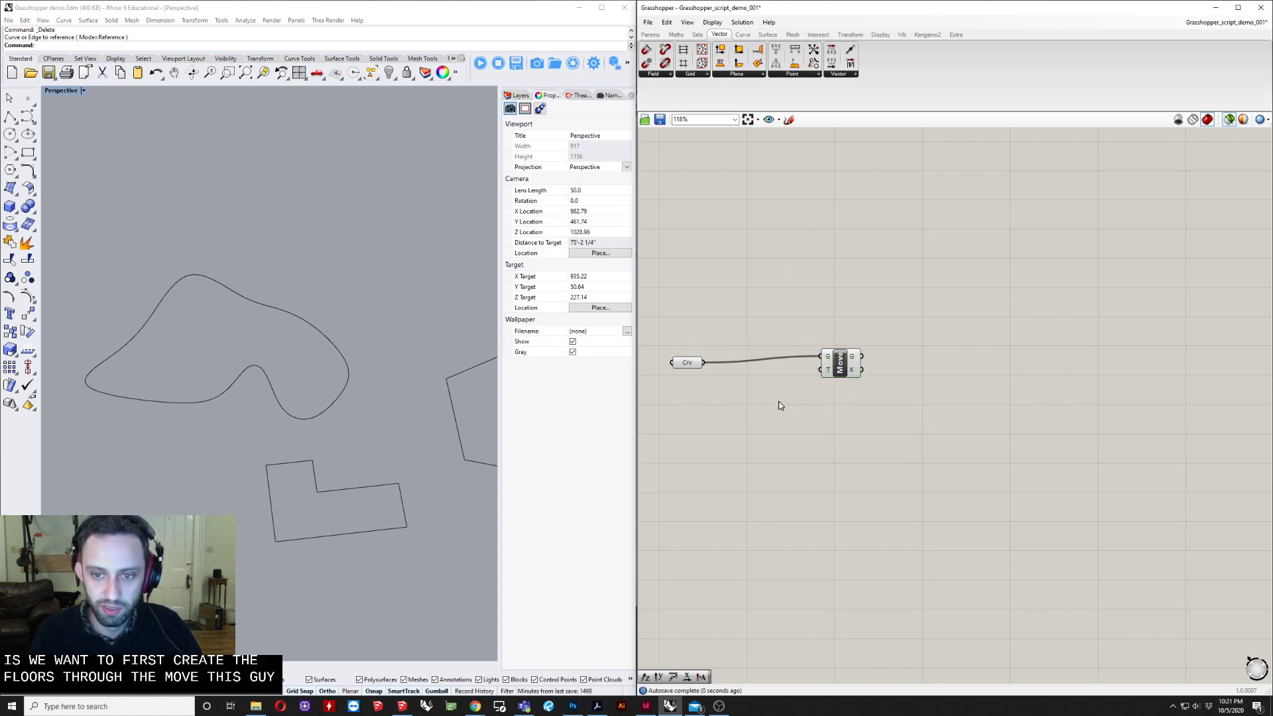
Step: Add a Unit Z vector component and connect its output to the Move component's T input
double_click(773, 406)
type("z")
key("Return")
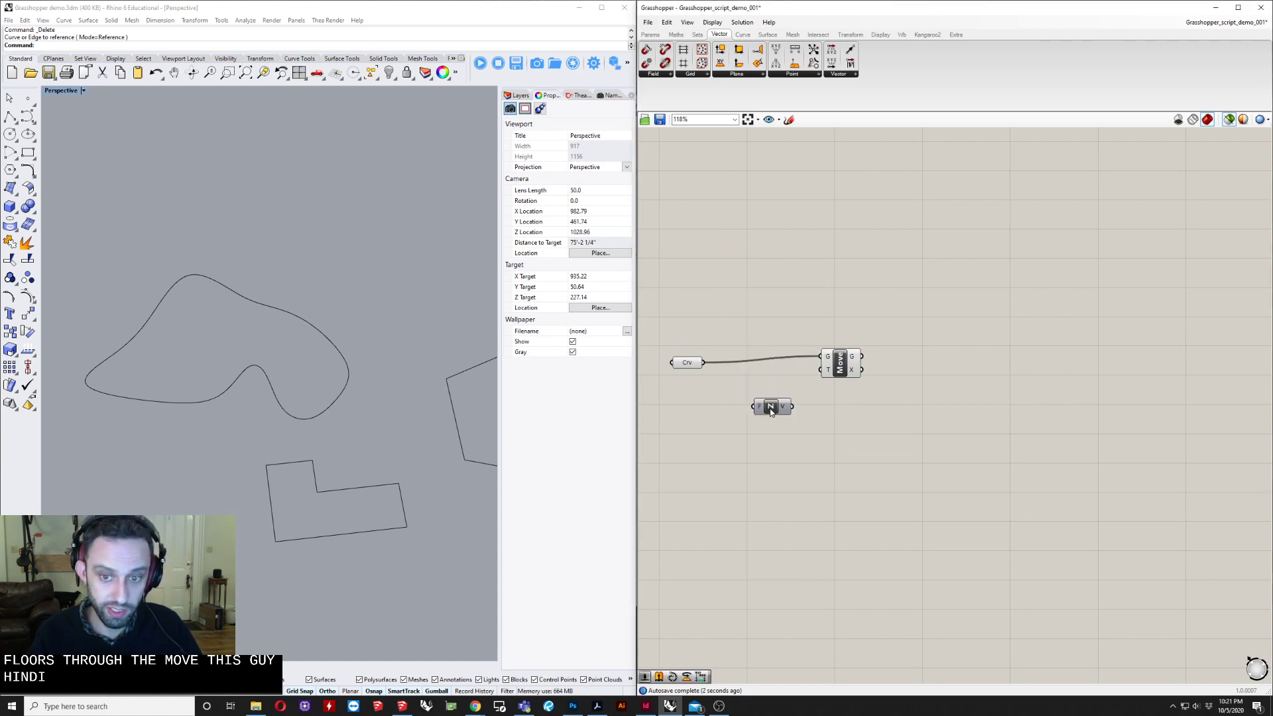
left_click_drag(793, 407, 815, 379)
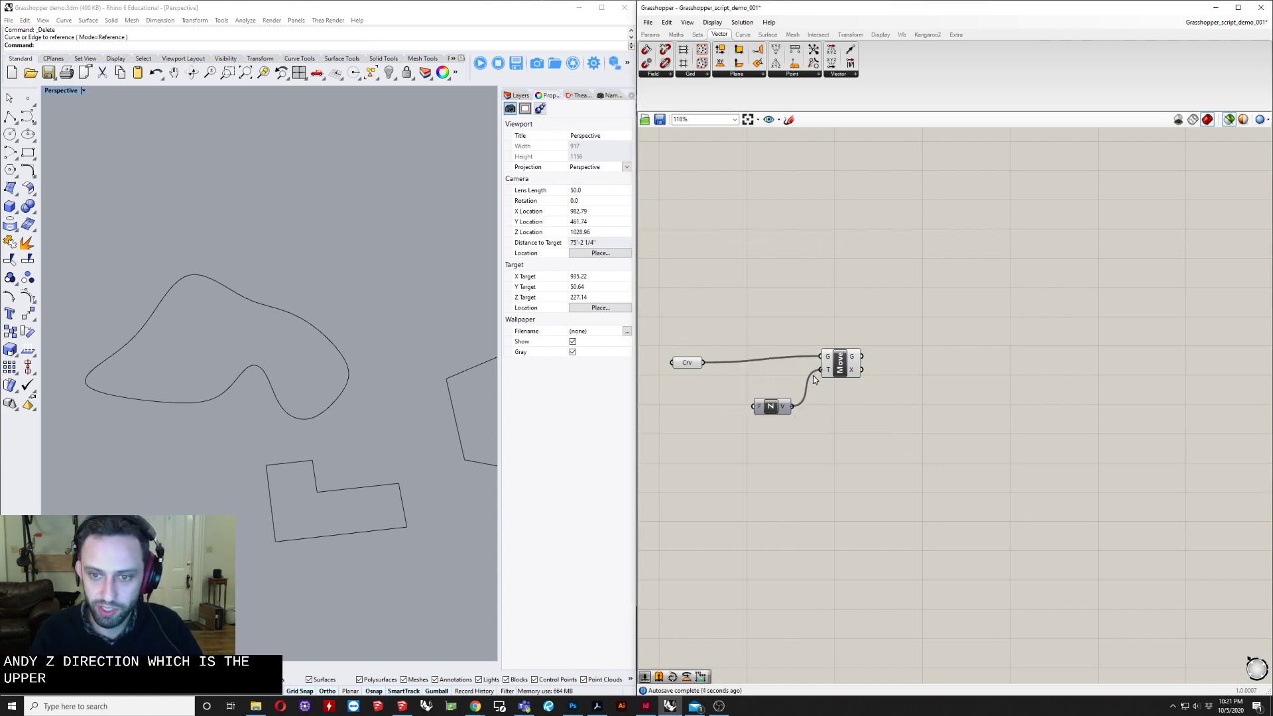
Step: Add a number slider set to 15, wire it to the Unit Z factor, and preview the moved curve above its base
double_click(694, 440)
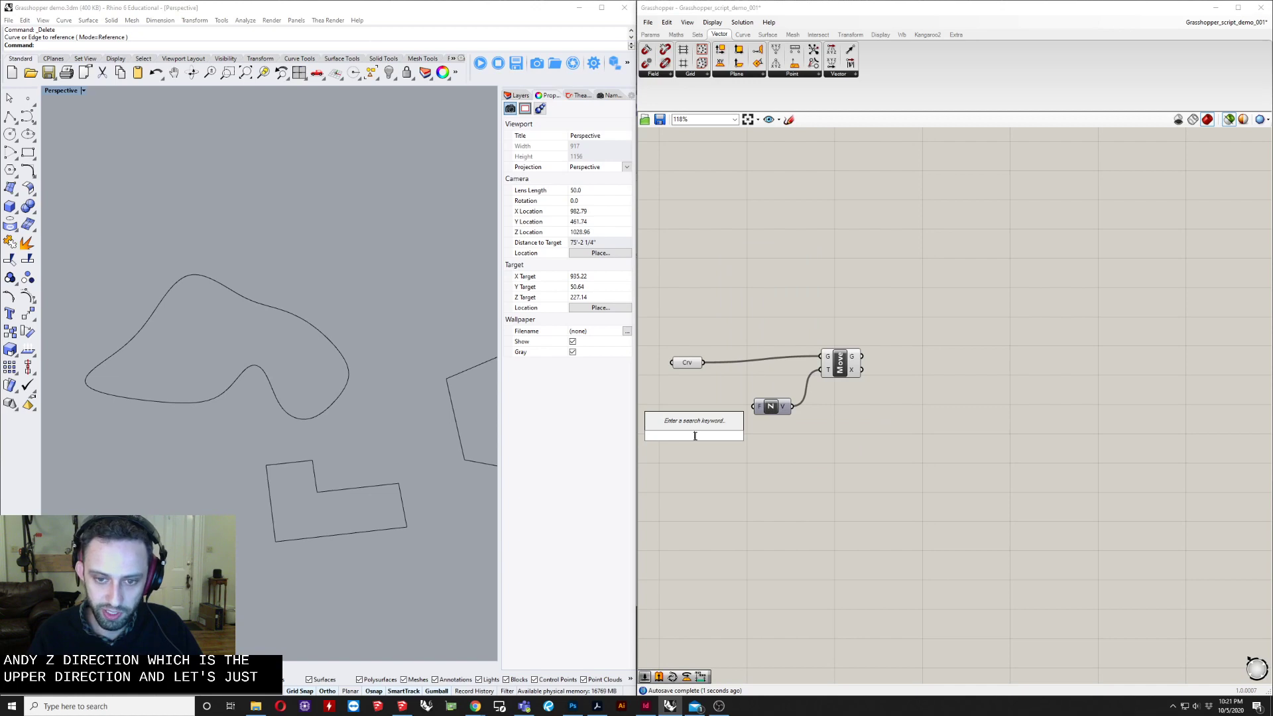
type("15")
key("Return")
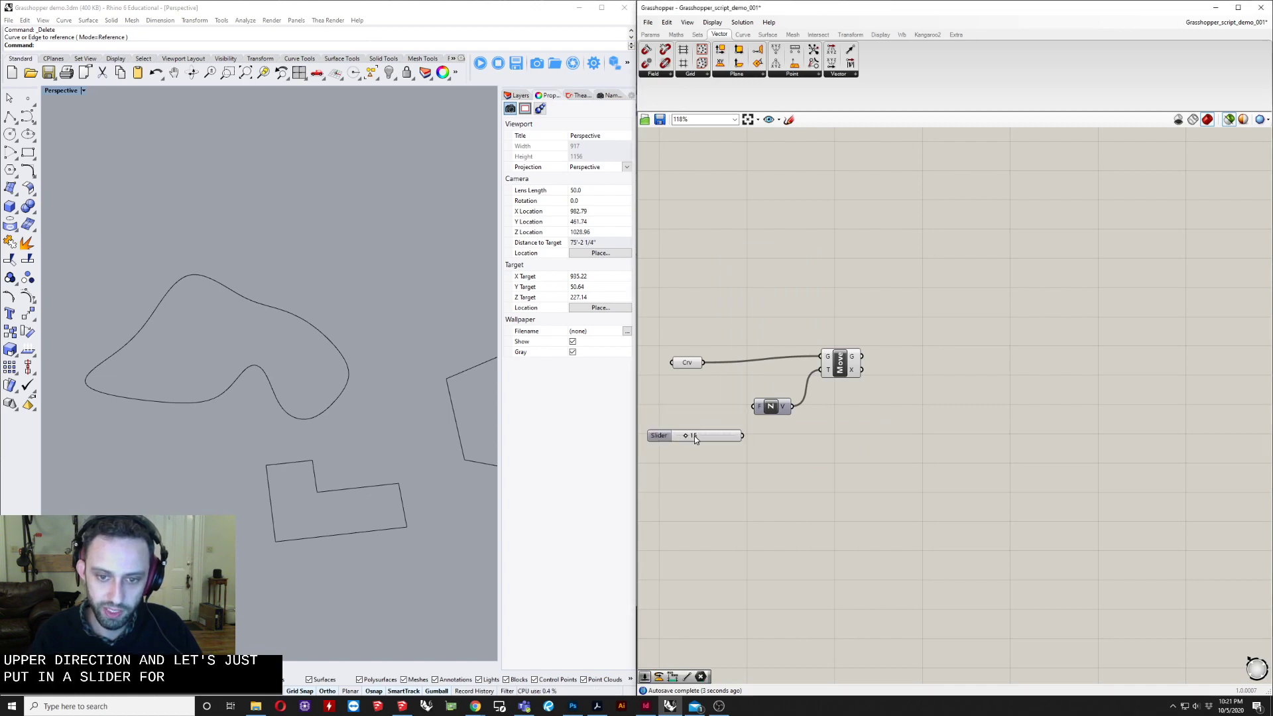
left_click_drag(743, 436, 754, 407)
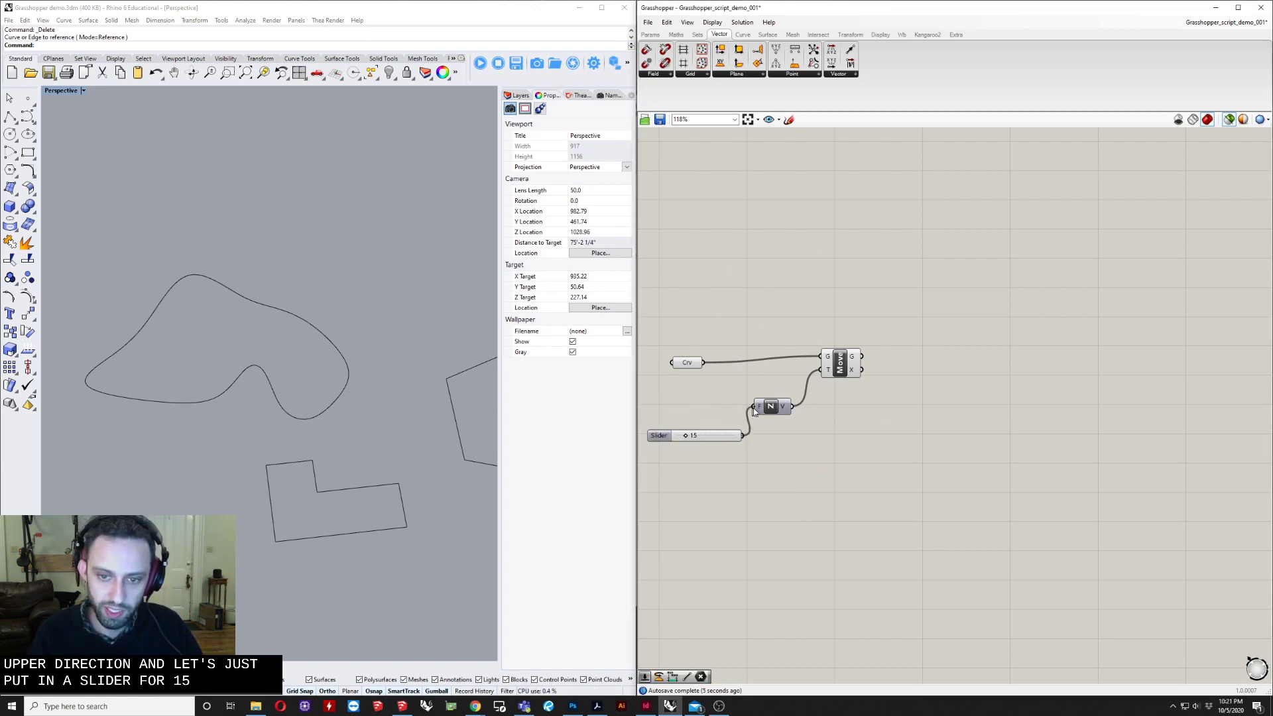
left_click(838, 369)
right_click_drag(279, 402, 259, 359)
scroll(225, 498, "up", 7)
right_click_drag(259, 483, 347, 421, "shift")
right_click_drag(307, 459, 396, 423)
scroll(332, 437, "down", 8)
Step: Space the Move, Unit Z and slider components away from the Curve parameter, with the factor slider set beside Unit Z
left_click_drag(843, 313, 642, 482)
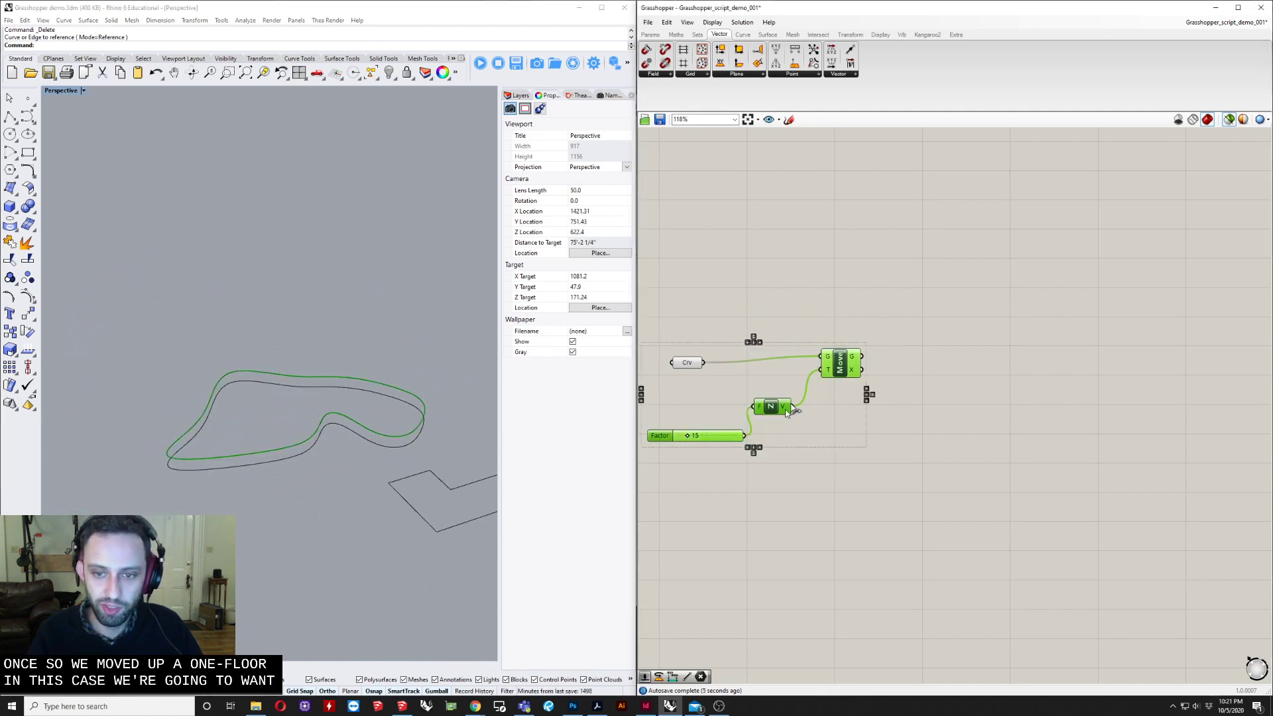
left_click_drag(836, 376, 879, 372)
left_click(757, 467)
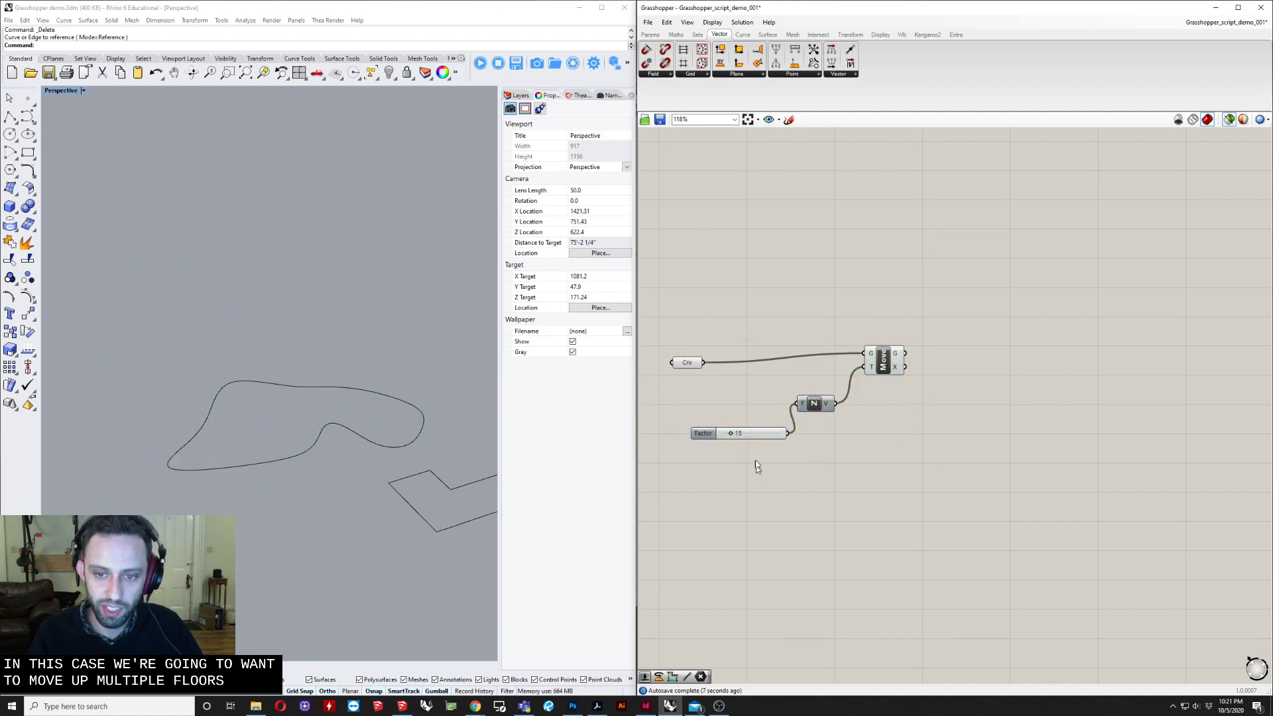
left_click_drag(752, 435, 739, 418)
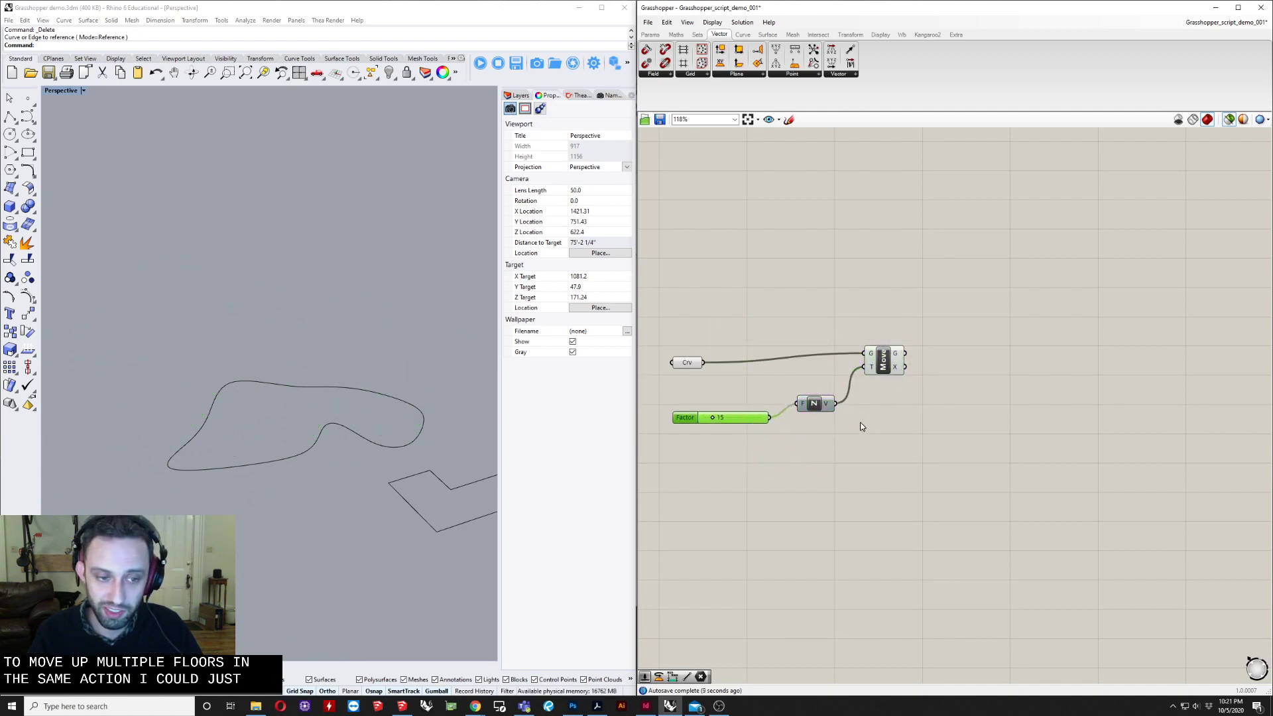
Step: Add a Series component and place it below the Unit Z component
double_click(755, 538)
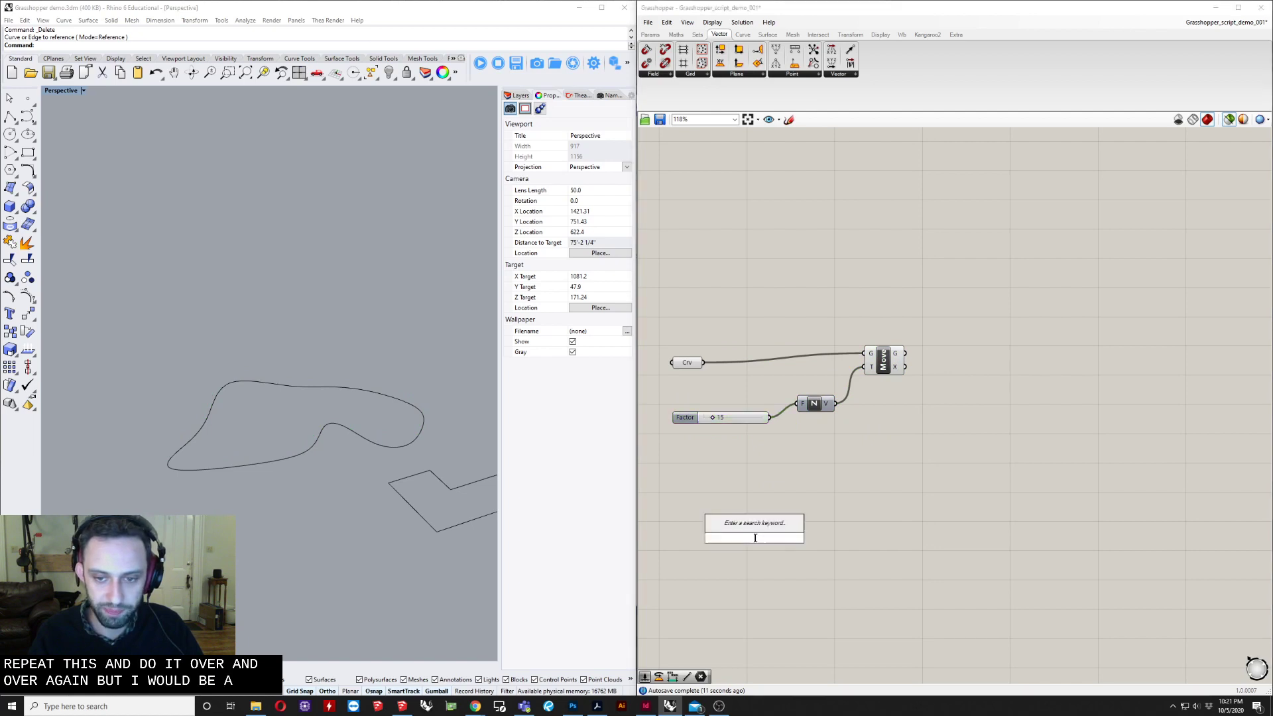
type("se")
key("Up")
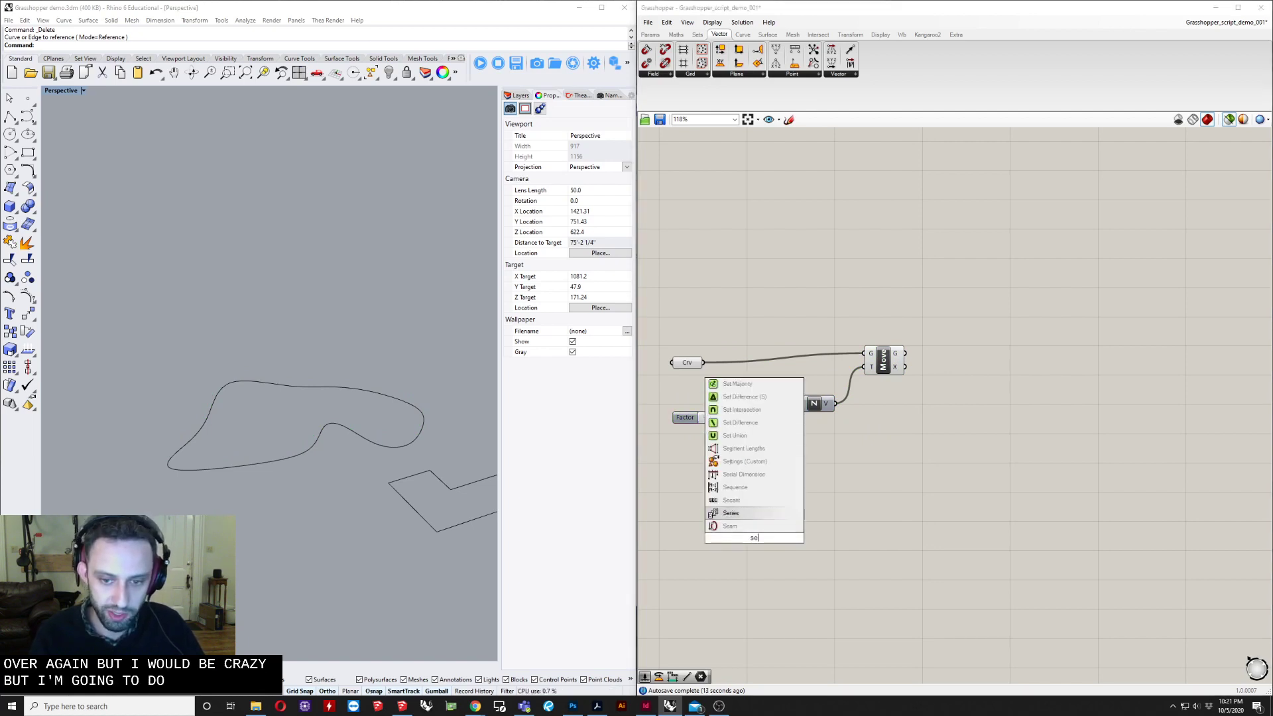
key("Return")
scroll(752, 537, "up", 2)
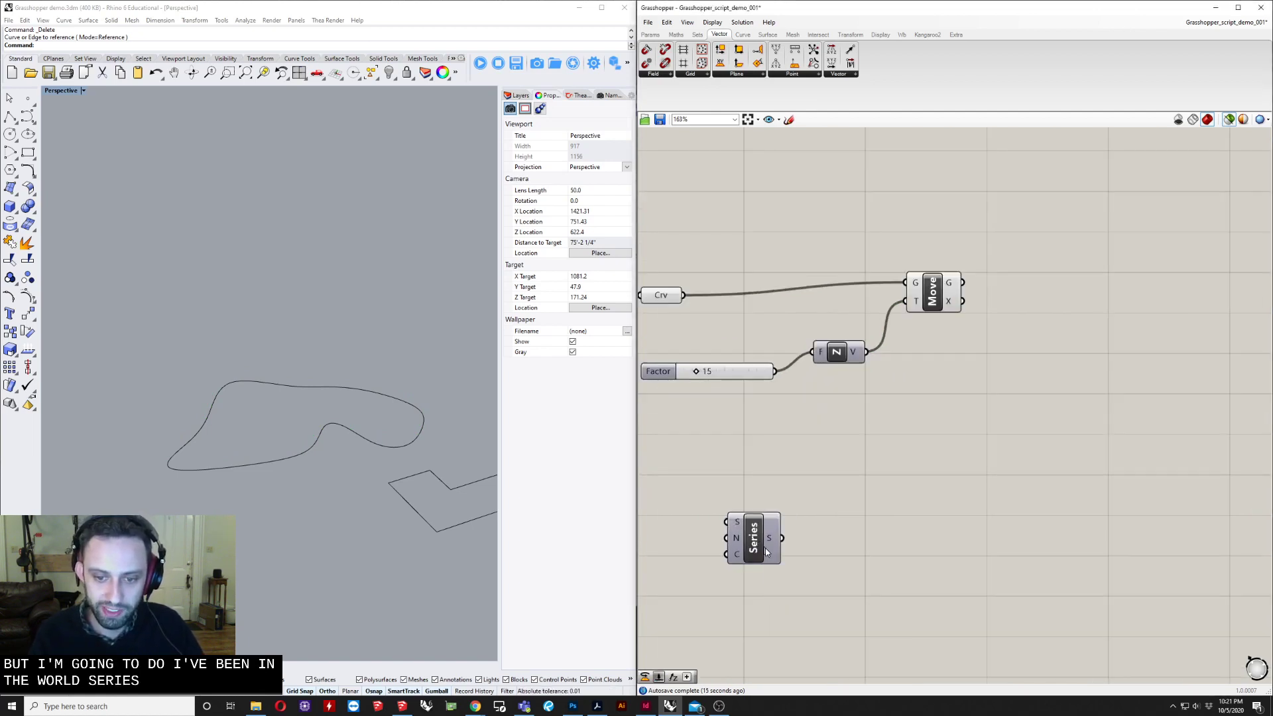
left_click_drag(754, 539, 825, 430)
Step: Lower the factor slider toward the Series component and also connect it to the Series step input N
scroll(806, 477, "up", 3)
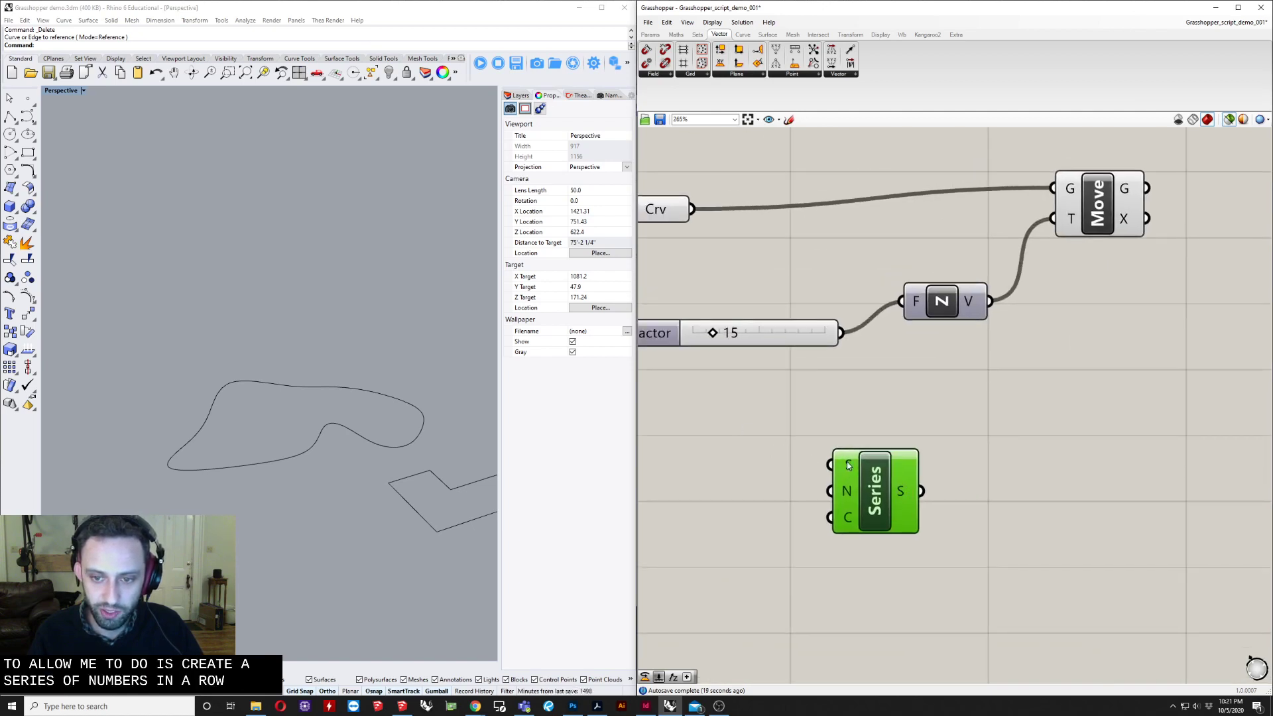
mouse_move(848, 466)
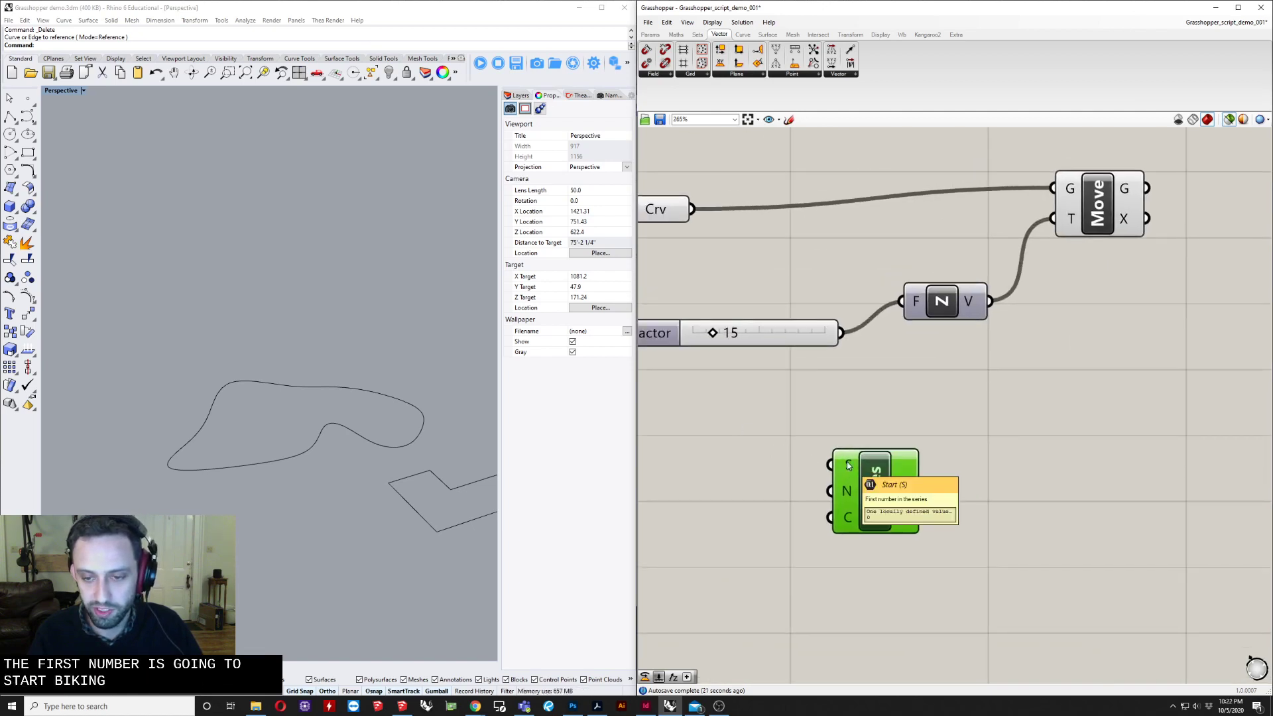
mouse_move(841, 497)
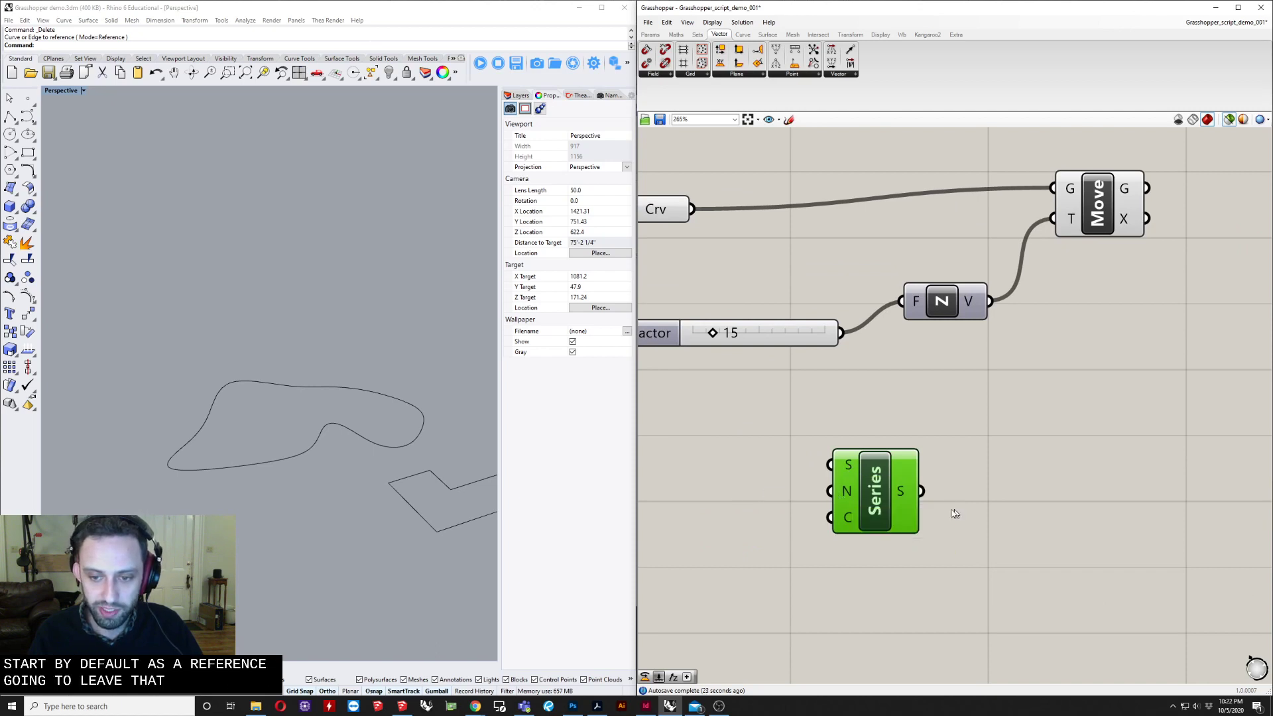
left_click_drag(820, 327, 719, 388)
left_click_drag(798, 471, 794, 496)
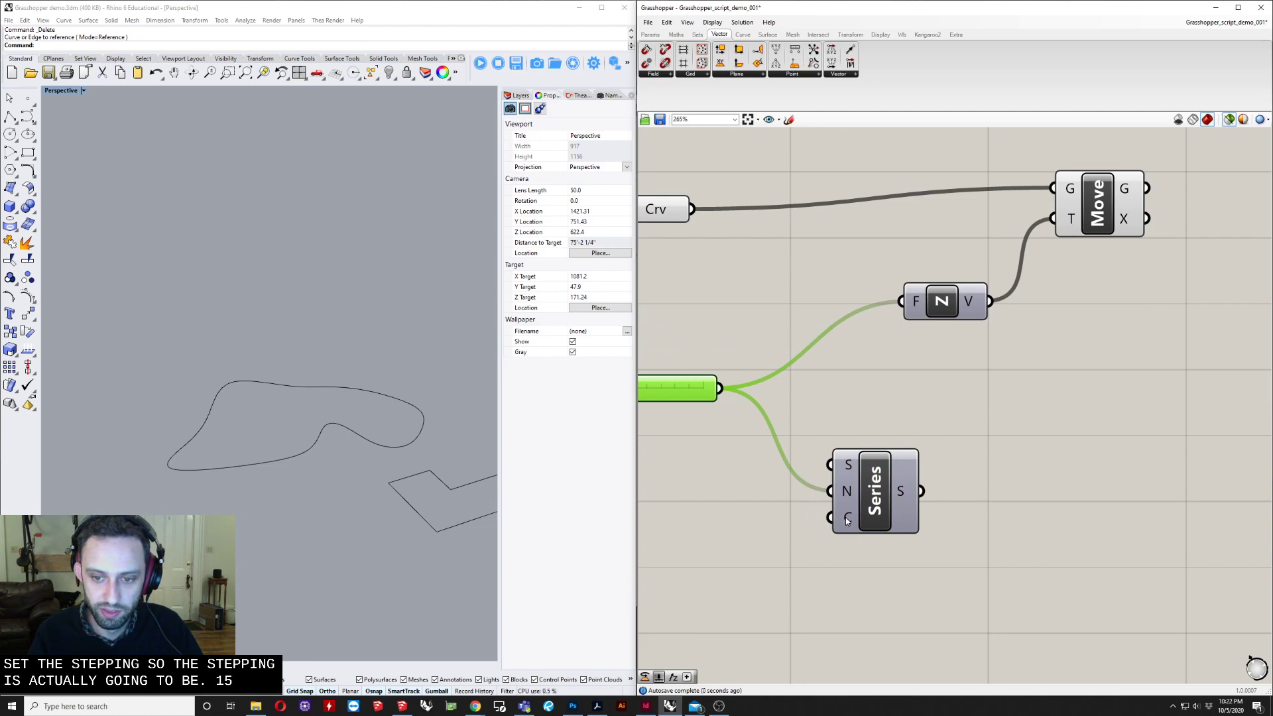
Step: Add a second number slider set to 15 and connect it to the Series count input C
right_click_drag(777, 520, 910, 479)
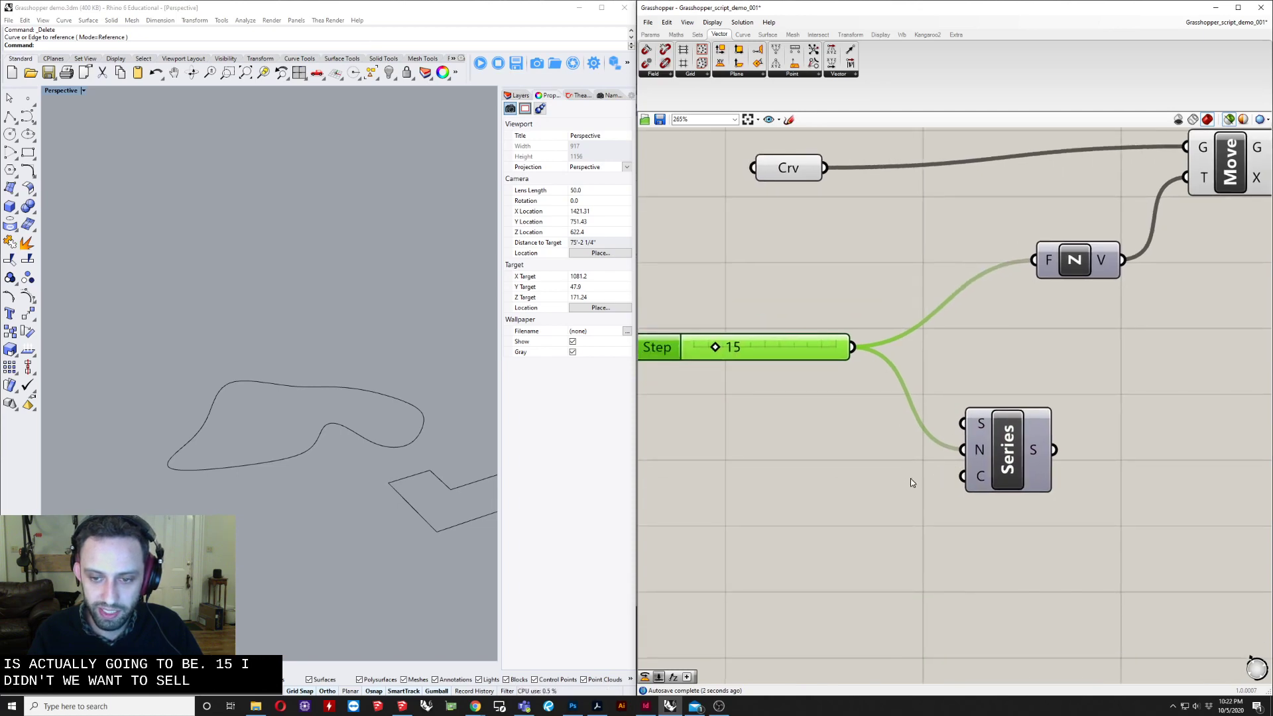
double_click(739, 492)
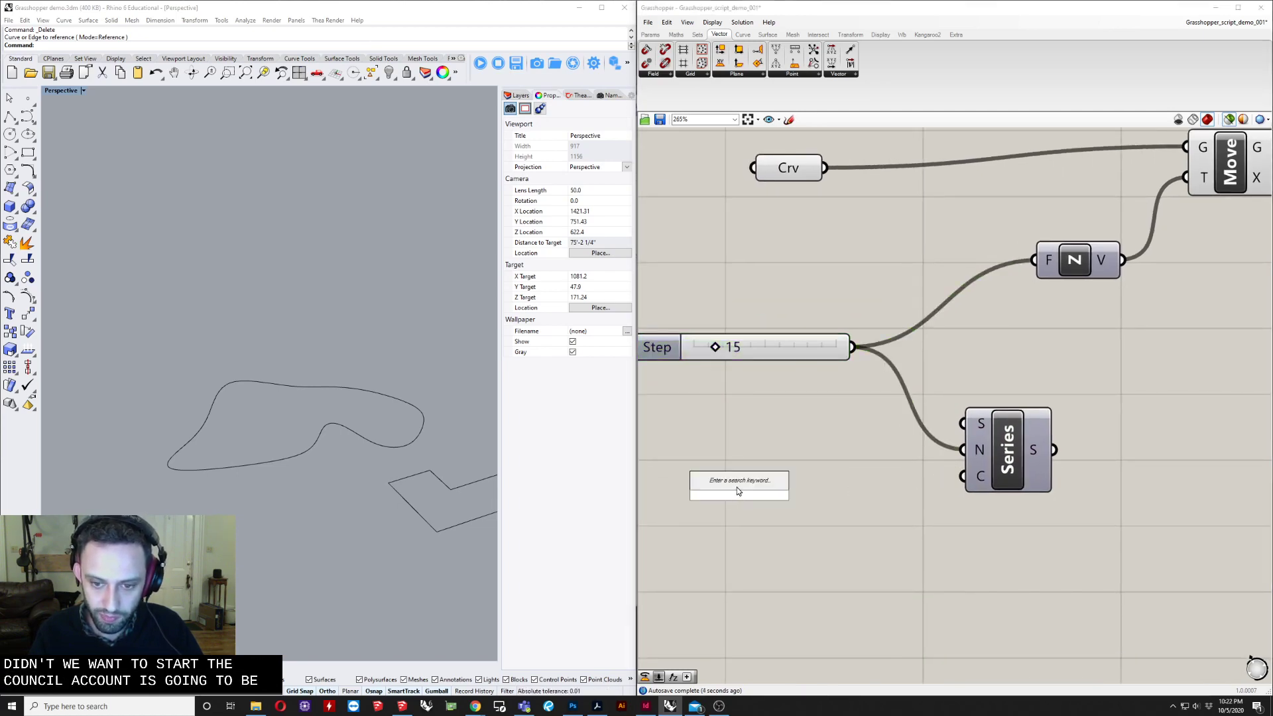
type("15")
key("Return")
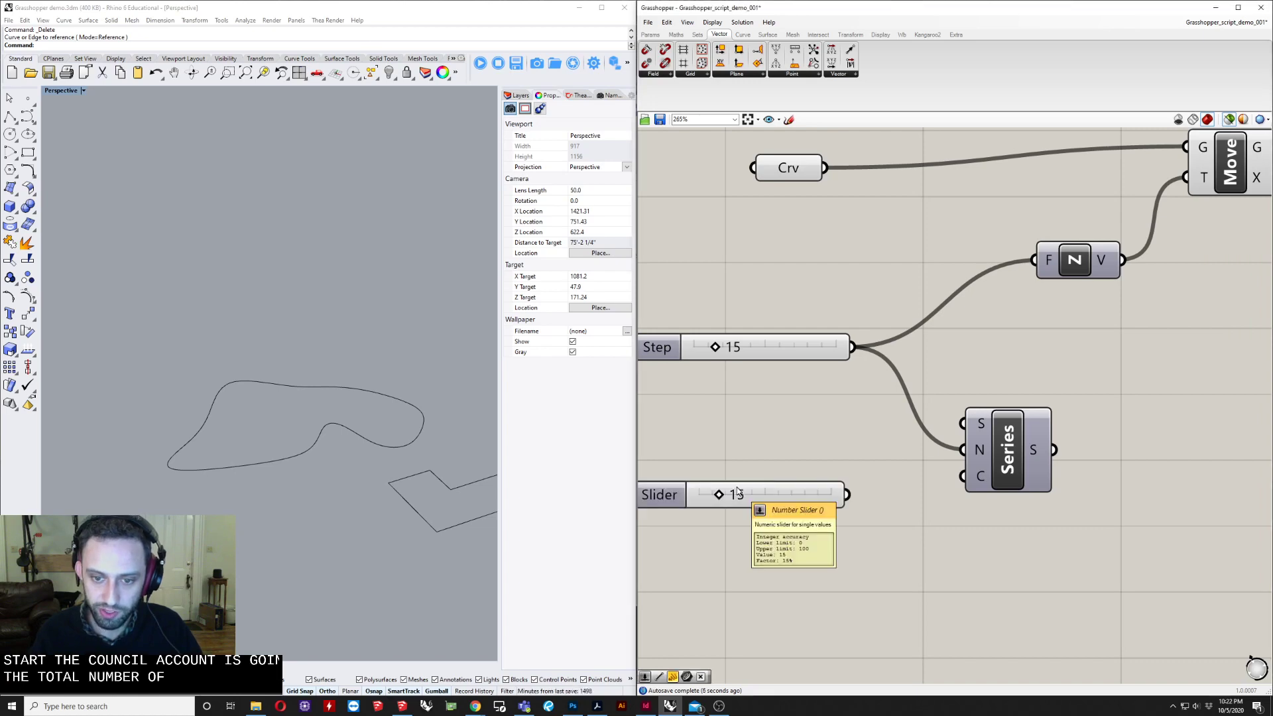
left_click_drag(844, 497, 973, 478)
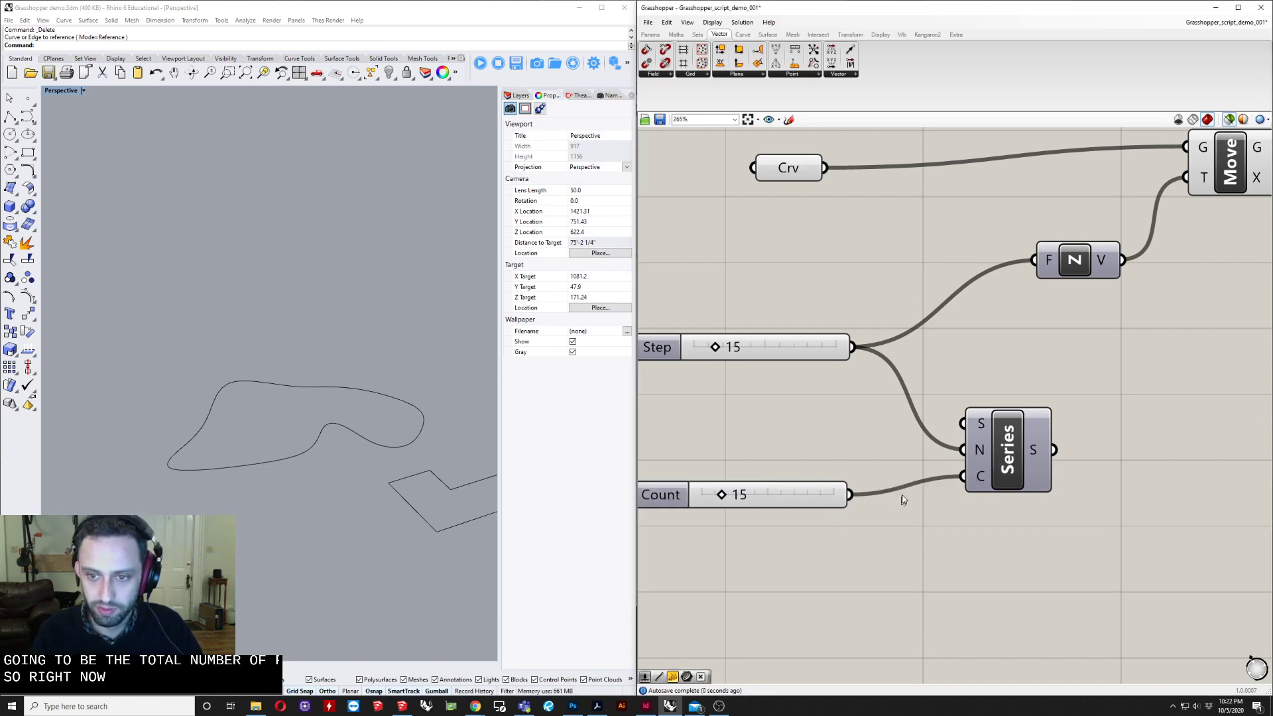
Step: Highlight the Move result in the Rhino view and raise the Step slider to 100
scroll(902, 499, "down", 1)
right_click_drag(905, 499, 982, 509)
right_click_drag(932, 407, 834, 428)
scroll(796, 431, "up", 1)
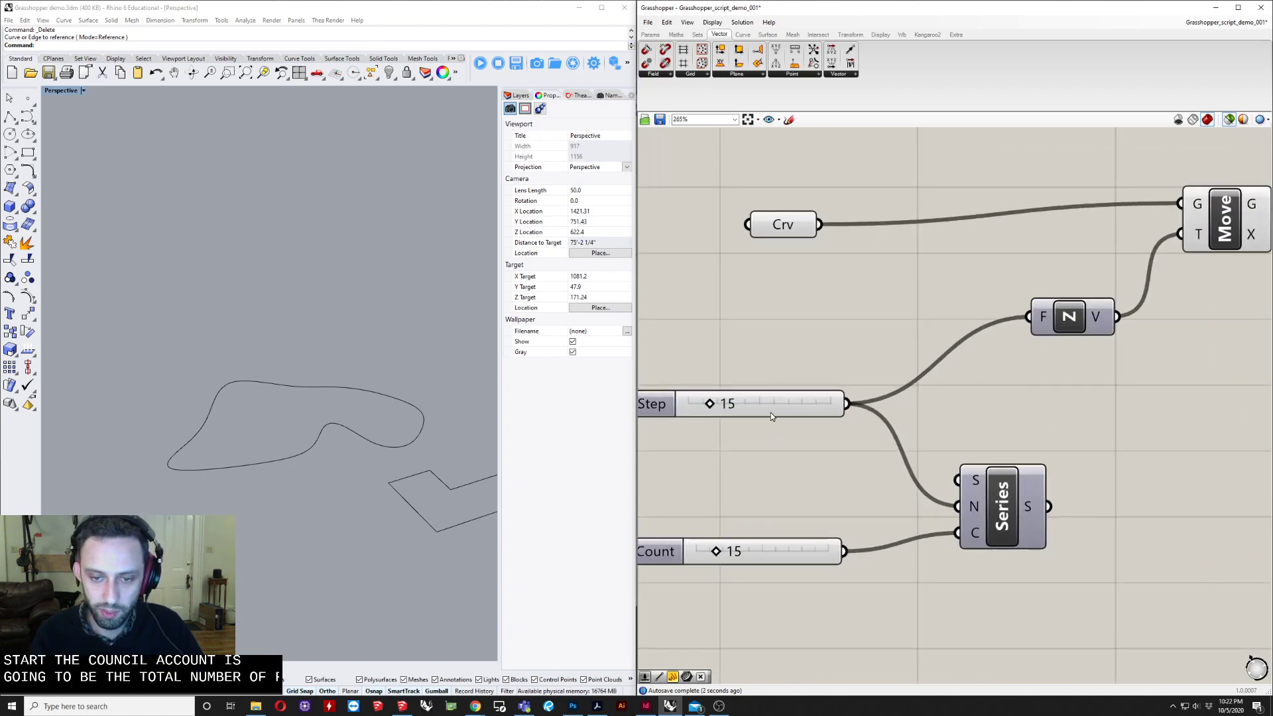
left_click(749, 401)
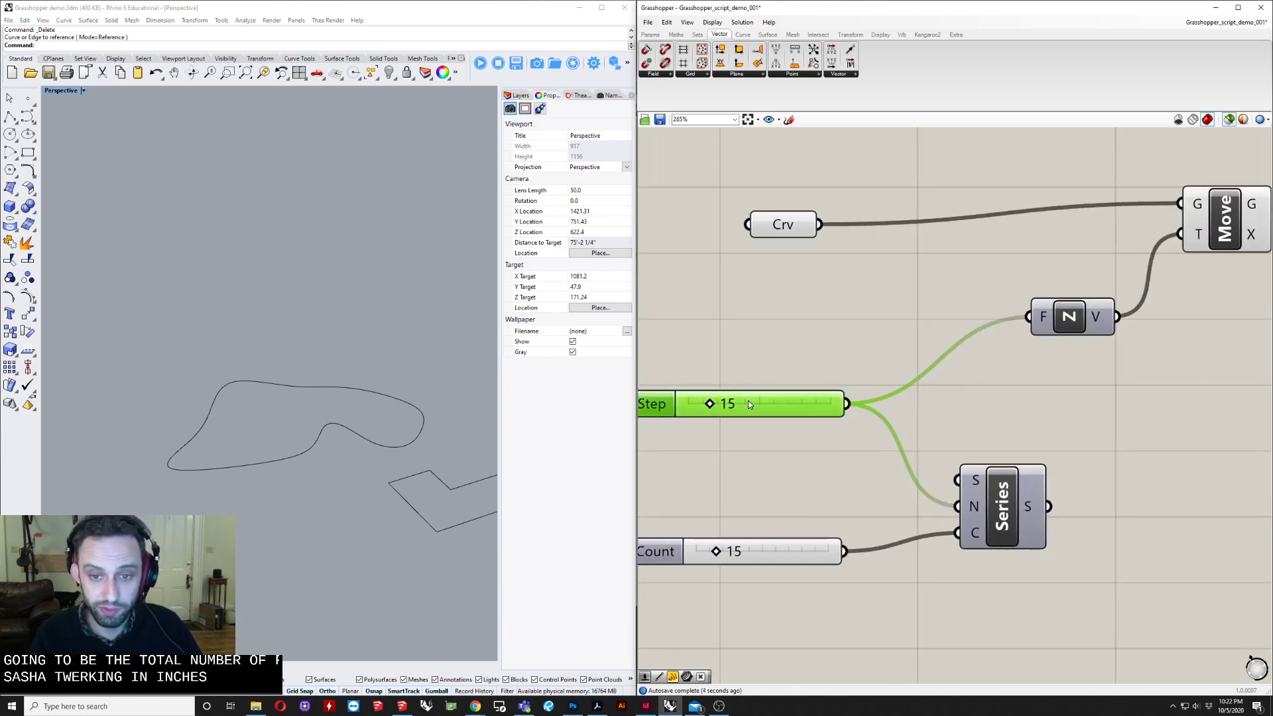
right_click_drag(805, 508, 758, 520)
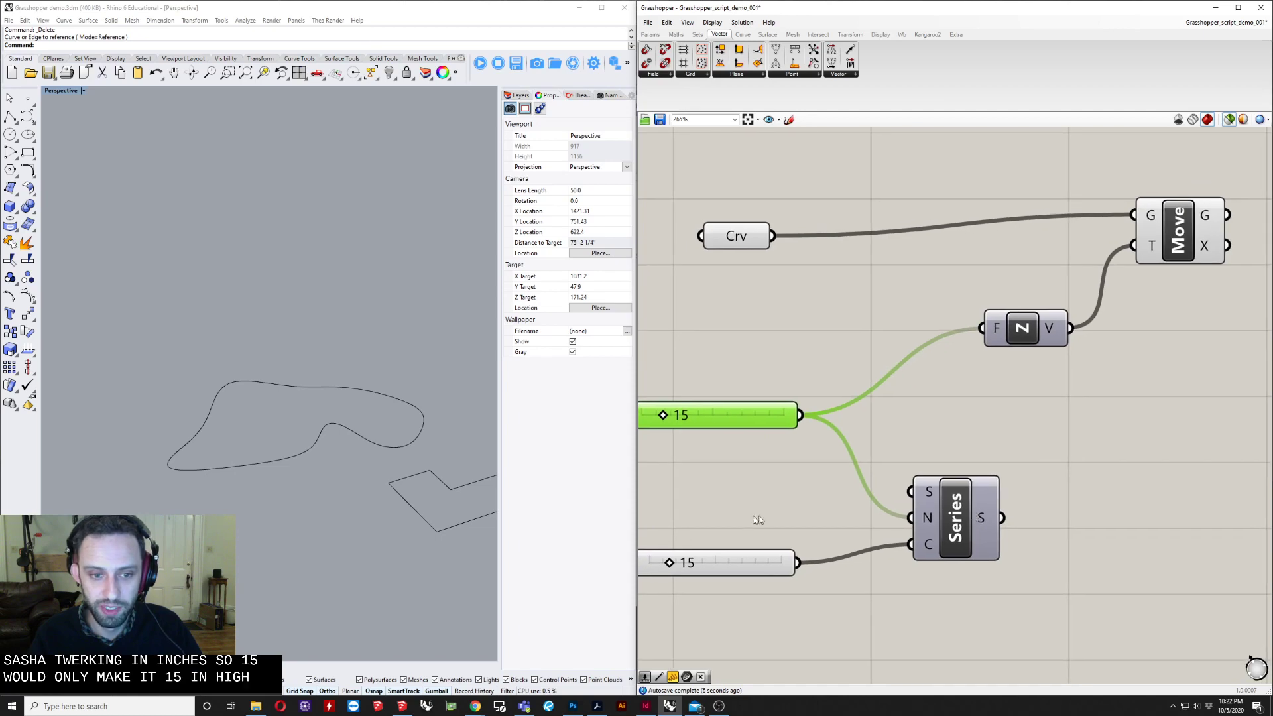
right_click_drag(365, 469, 375, 430)
right_click_drag(361, 487, 310, 523, "shift")
scroll(323, 535, "down", 4)
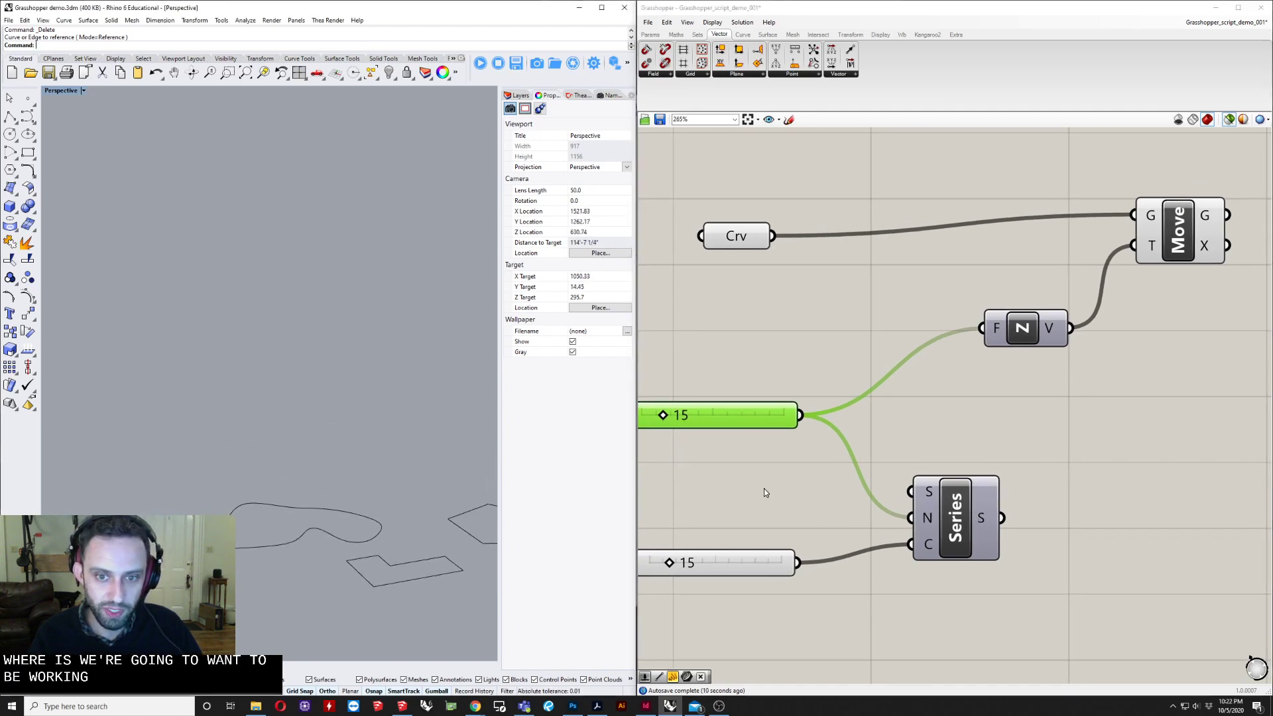
right_click_drag(766, 492, 789, 486)
right_click_drag(993, 485, 958, 537)
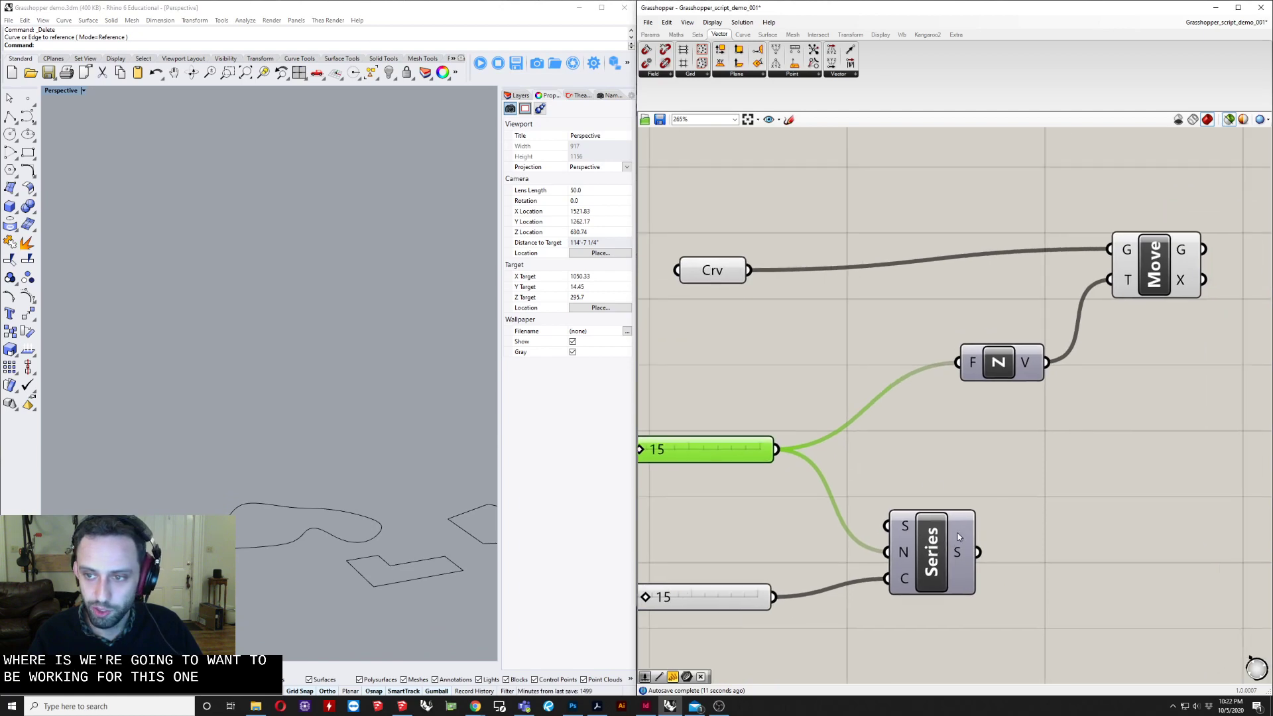
left_click(1178, 264)
left_click_drag(647, 451, 768, 451)
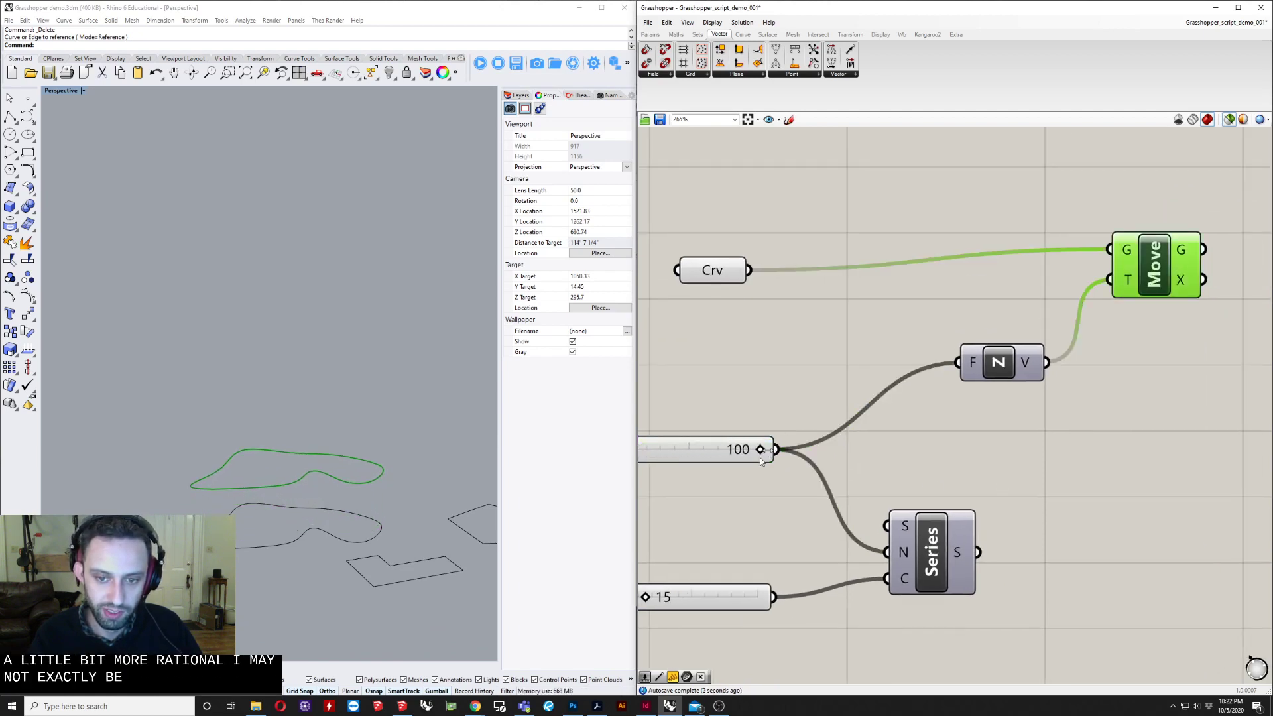
Step: Lower the Step slider to 60 to bring the moved outline closer to the base curve
right_click_drag(760, 458, 882, 463)
right_click_drag(283, 531, 352, 548)
scroll(292, 555, "up", 8)
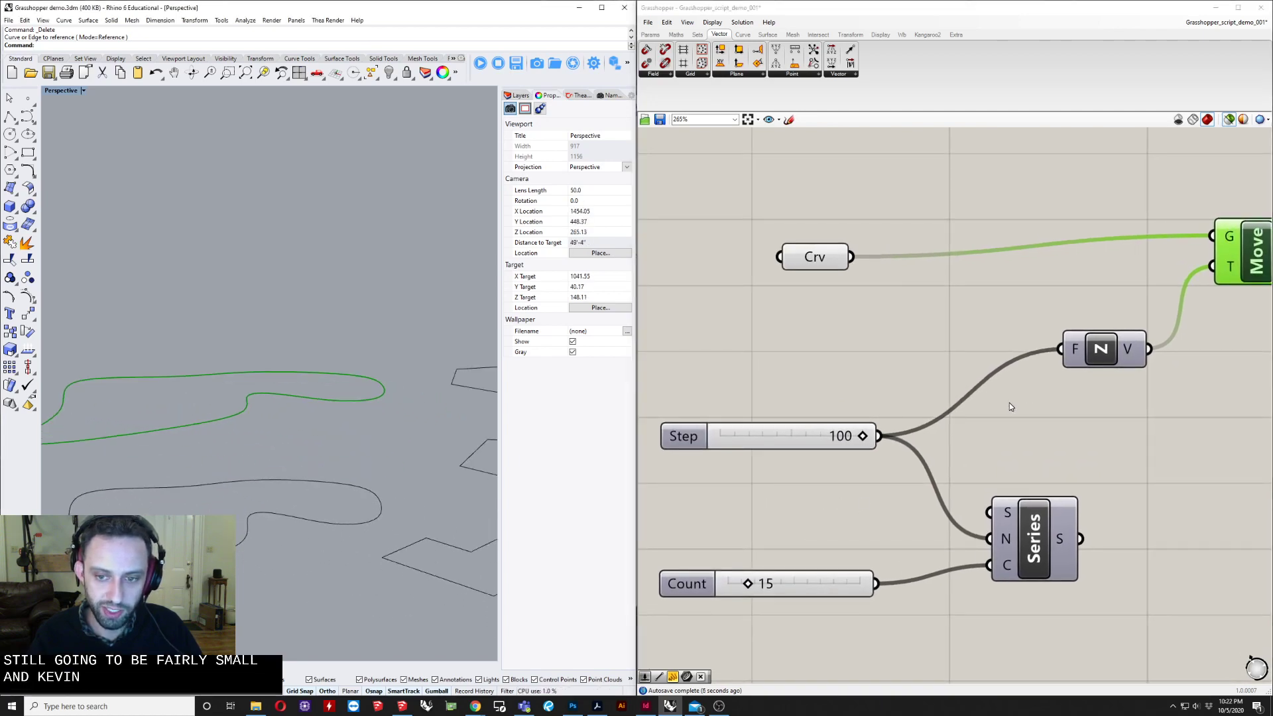
scroll(1009, 403, "down", 3)
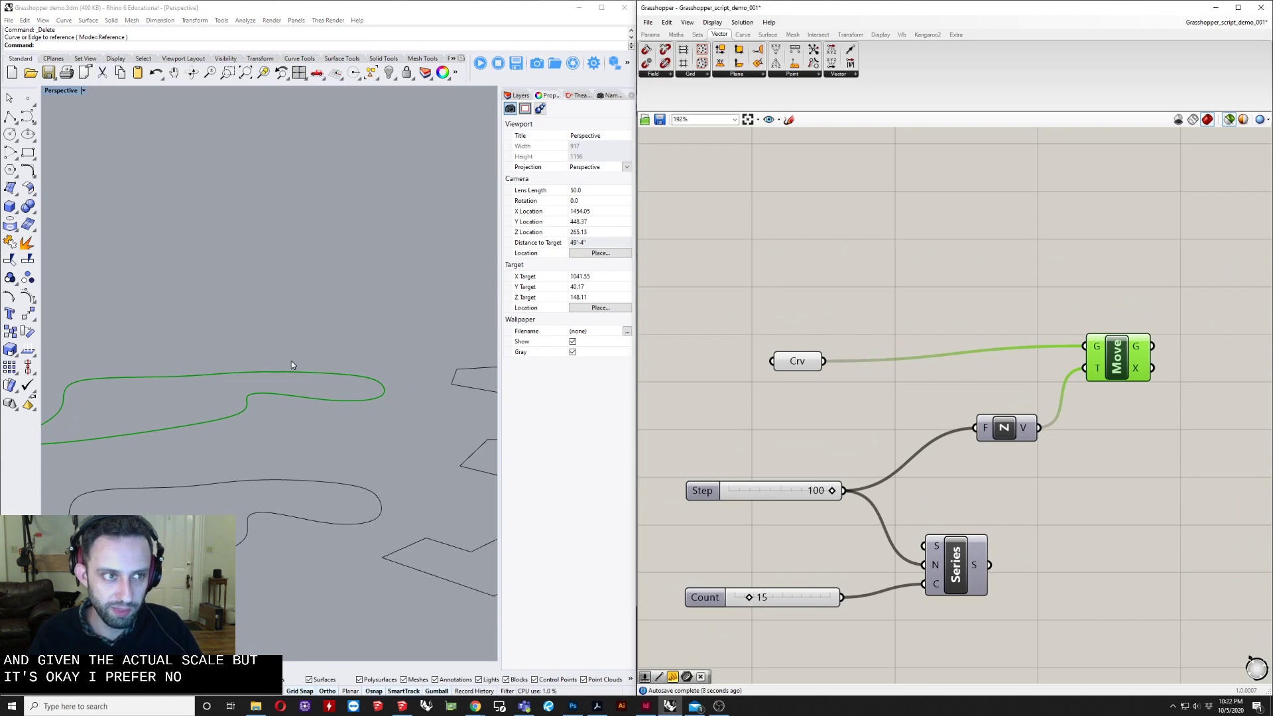
scroll(348, 354, "down", 10)
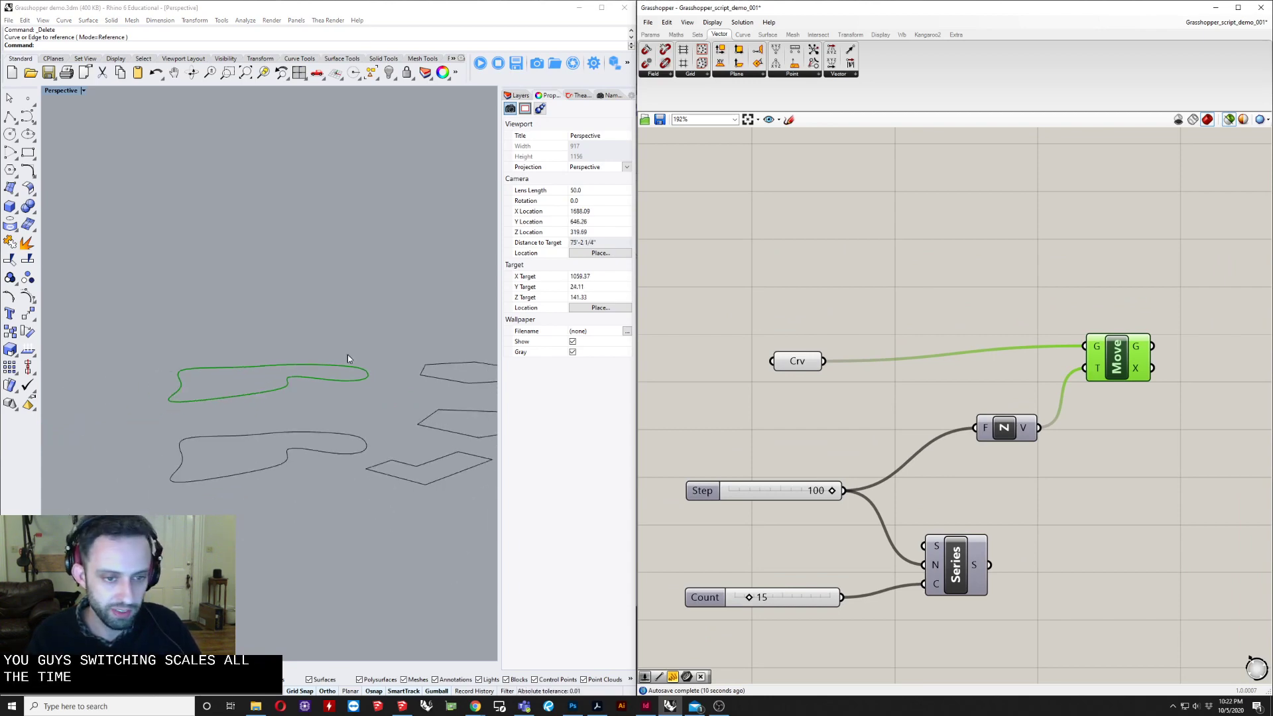
right_click_drag(347, 355, 398, 379)
scroll(337, 380, "up", 10)
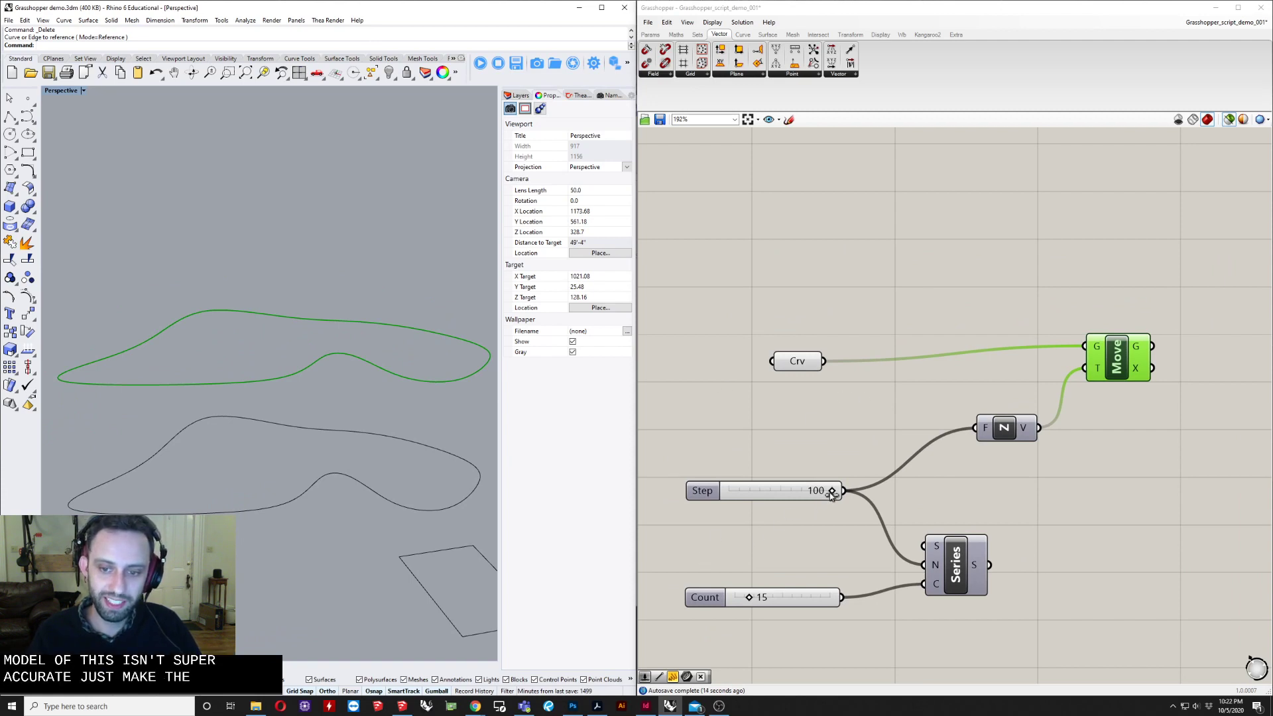
left_click_drag(832, 492, 792, 497)
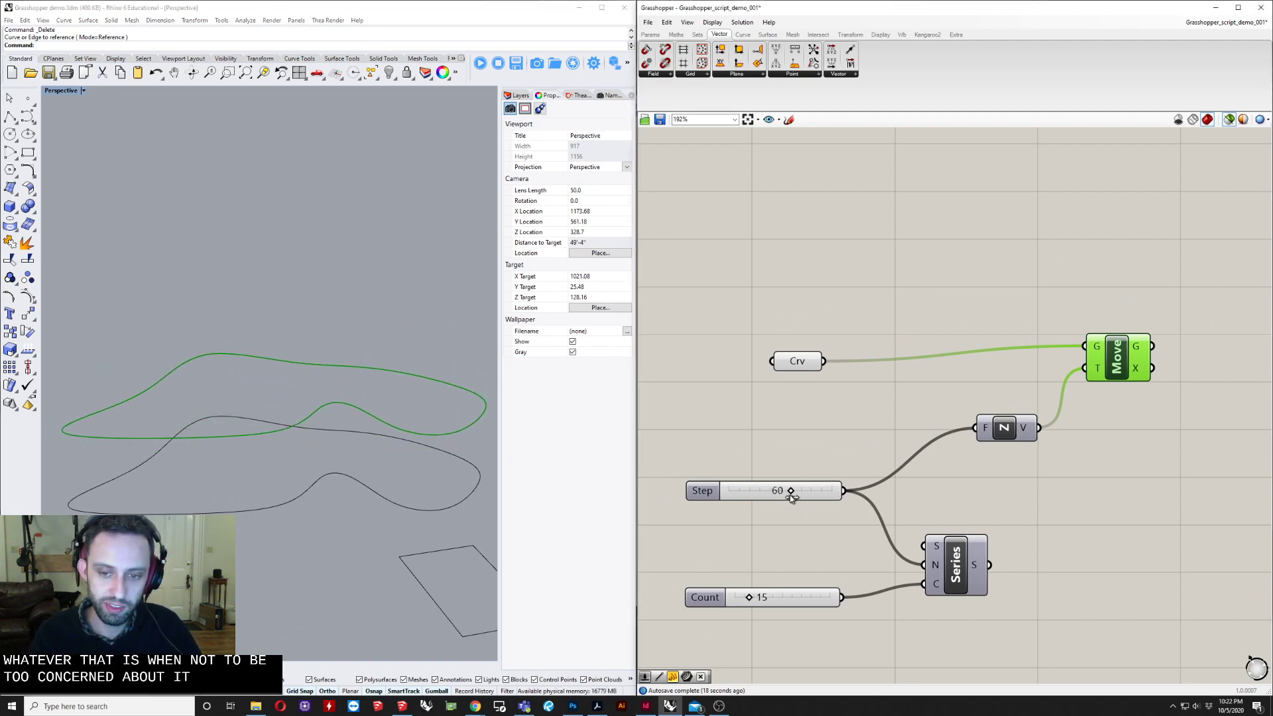
Step: Add a Panel beside the Series component and connect the Series output S to it to inspect the values
right_click_drag(805, 527, 798, 479)
left_click(962, 525)
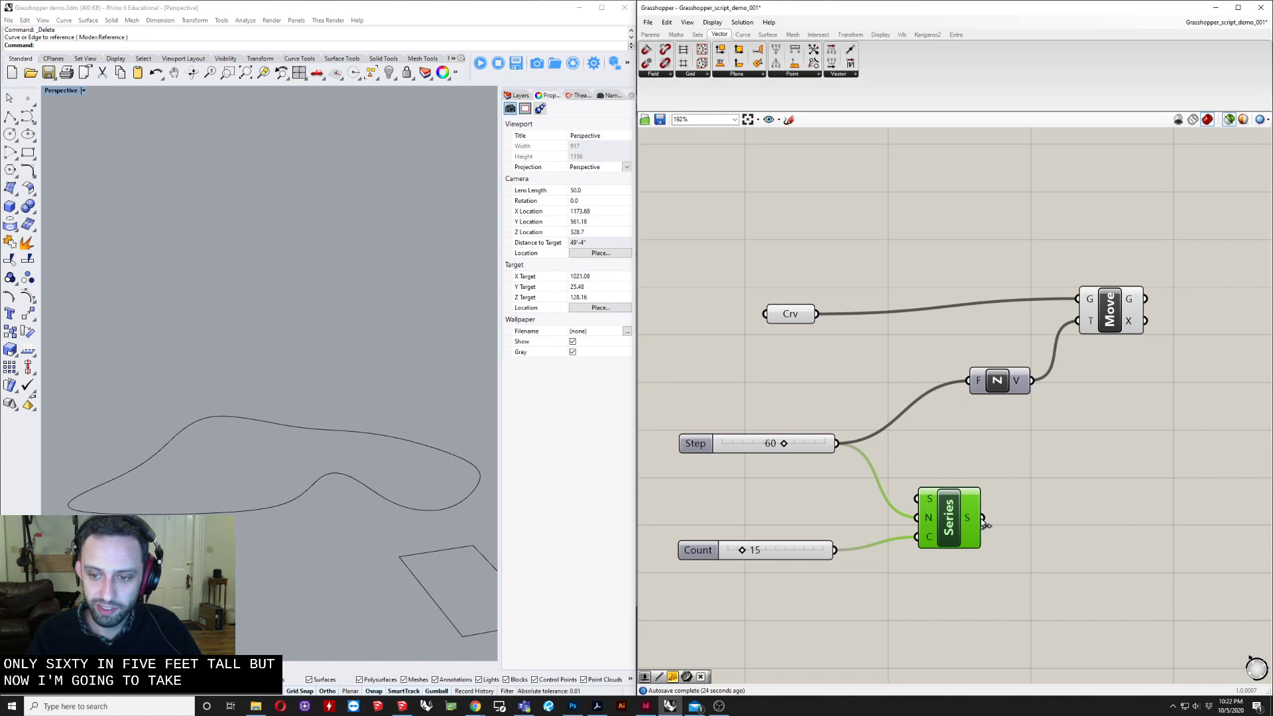
double_click(1068, 544)
type("pane")
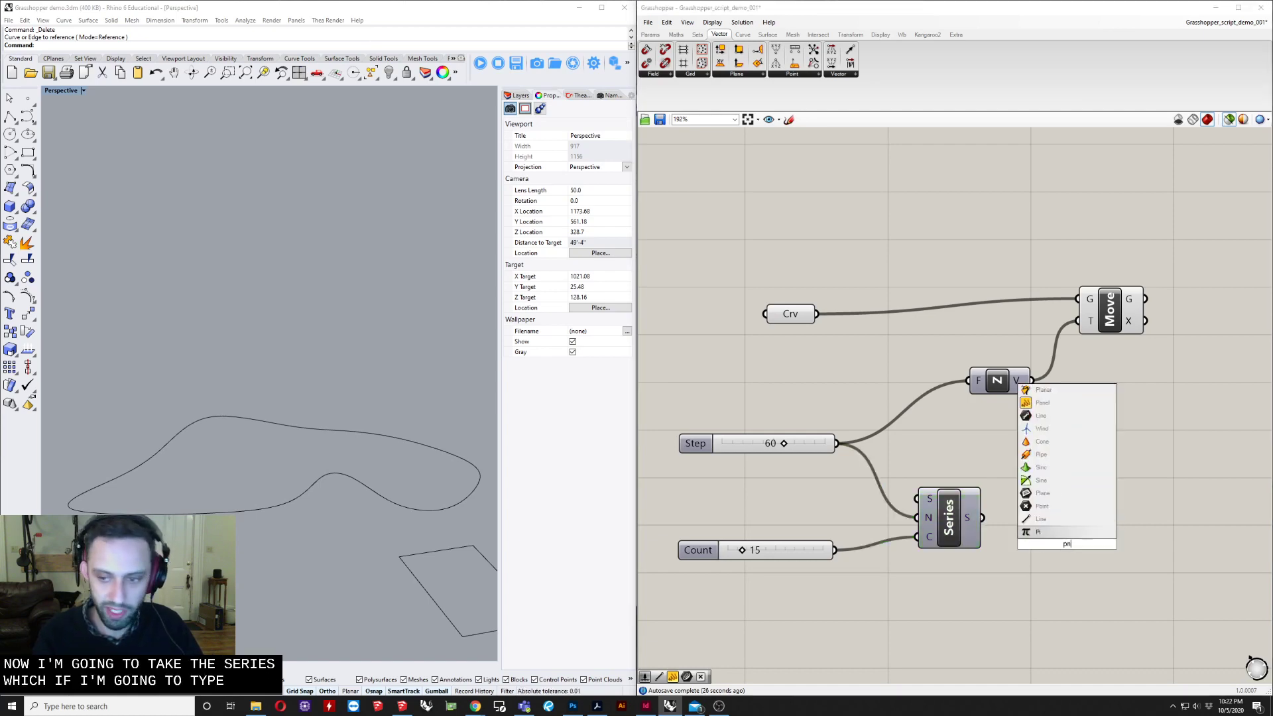
key("Return")
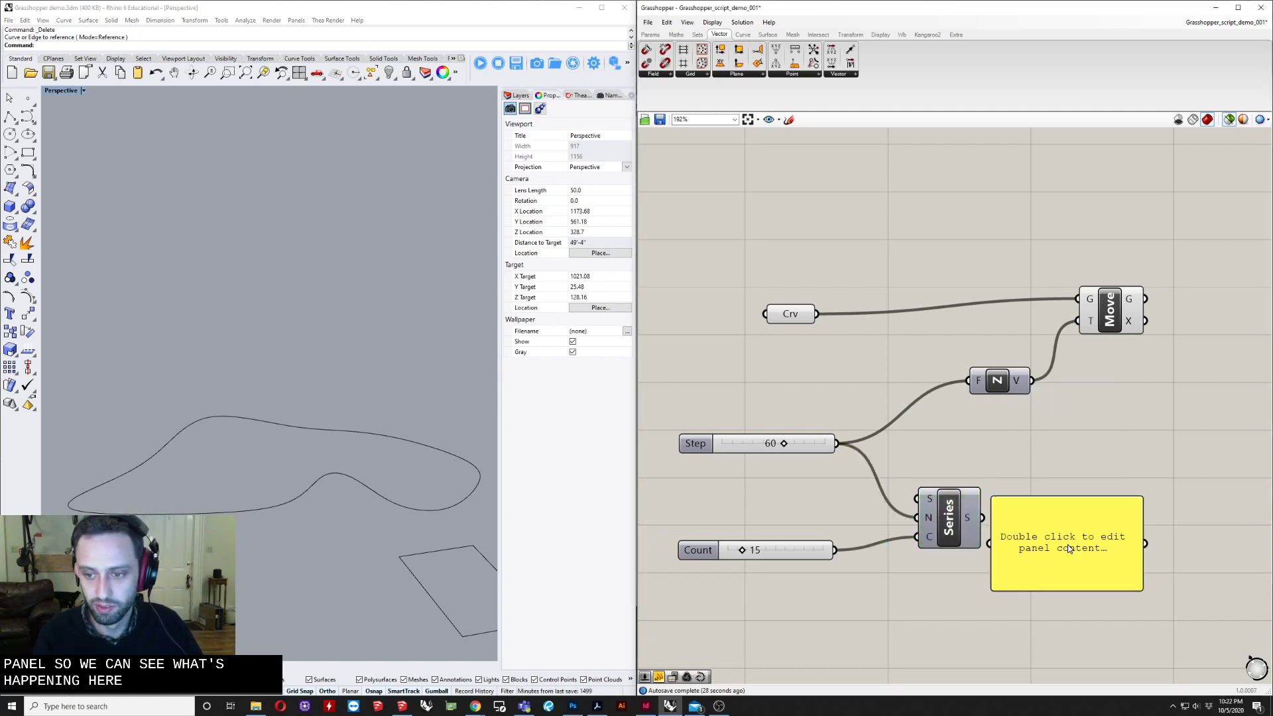
left_click_drag(986, 521, 1100, 509)
scroll(1180, 508, "down", 1)
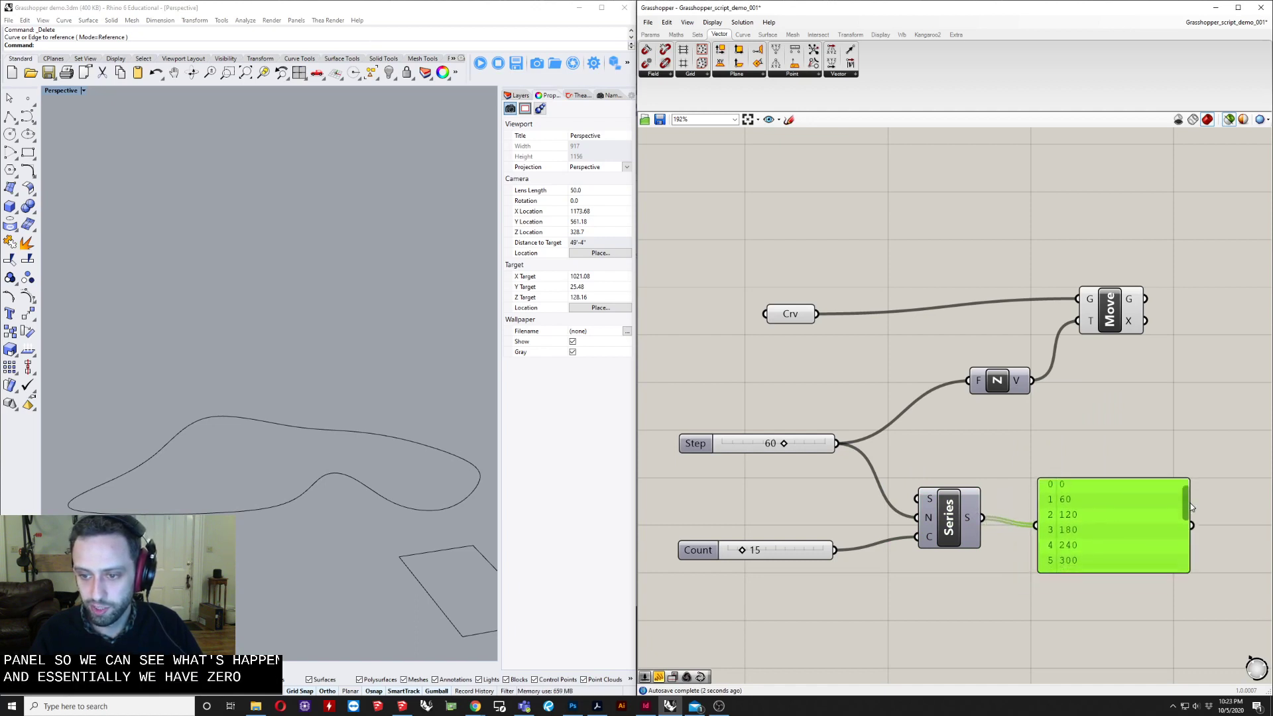
left_click_drag(1146, 535, 1148, 533)
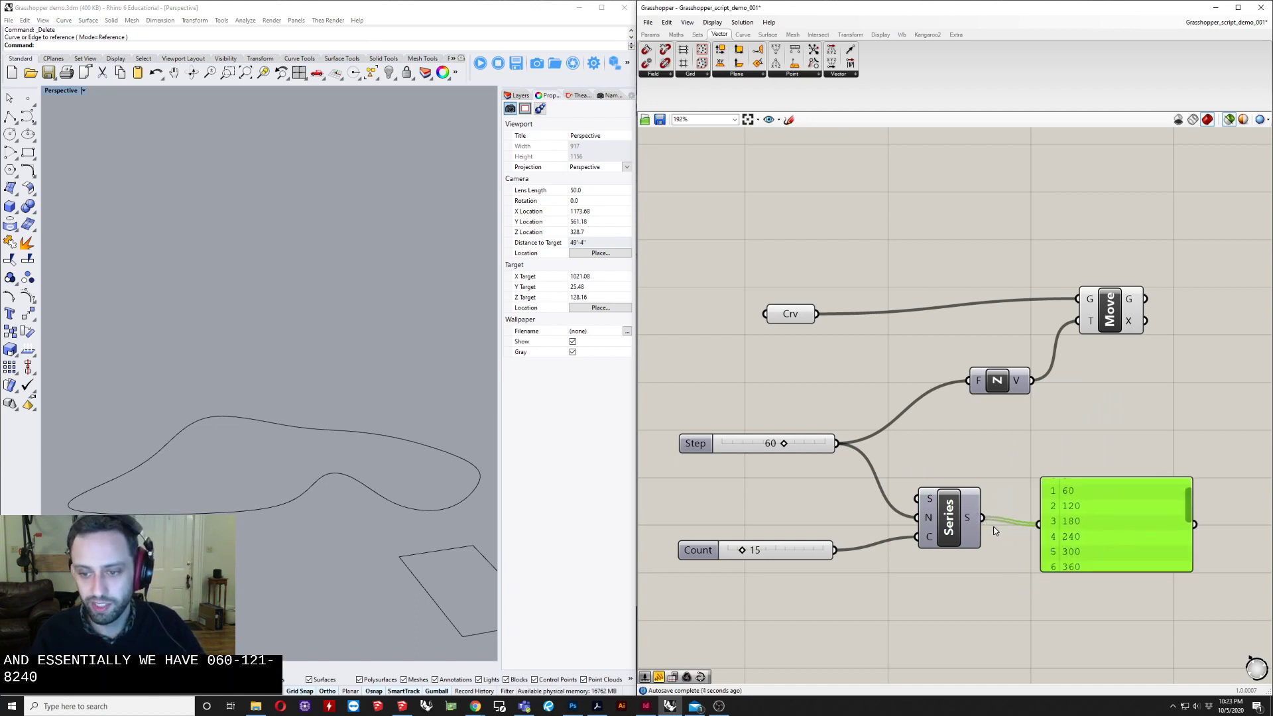
Step: Connect the Series output S to the Unit Z factor input F in place of the Step slider, and highlight the Move result
left_click_drag(995, 471, 969, 381)
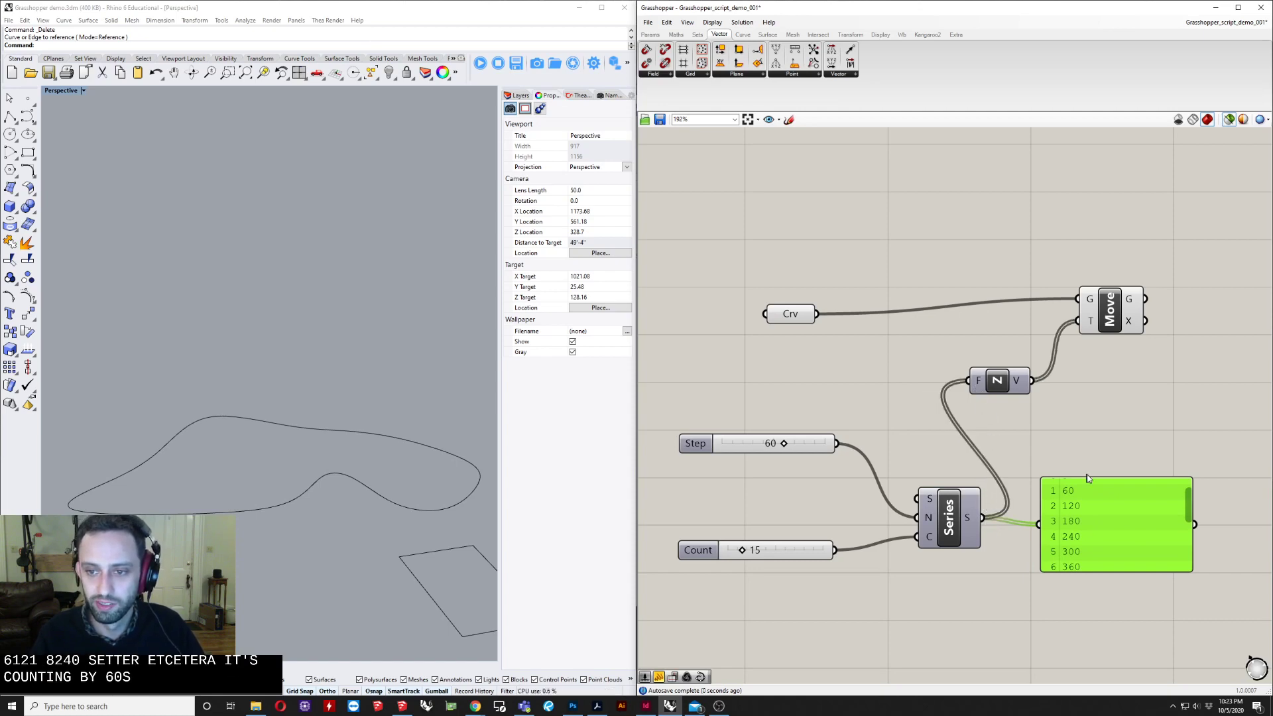
left_click(1098, 310)
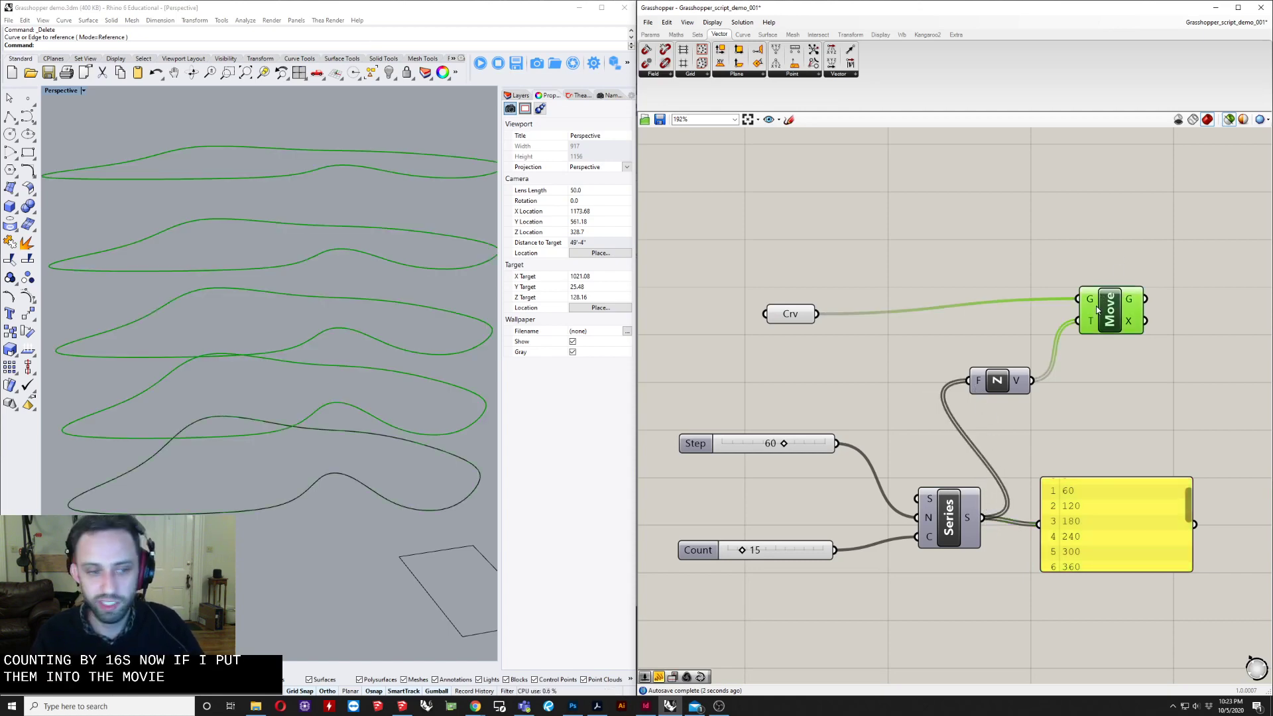
scroll(348, 452, "down", 10)
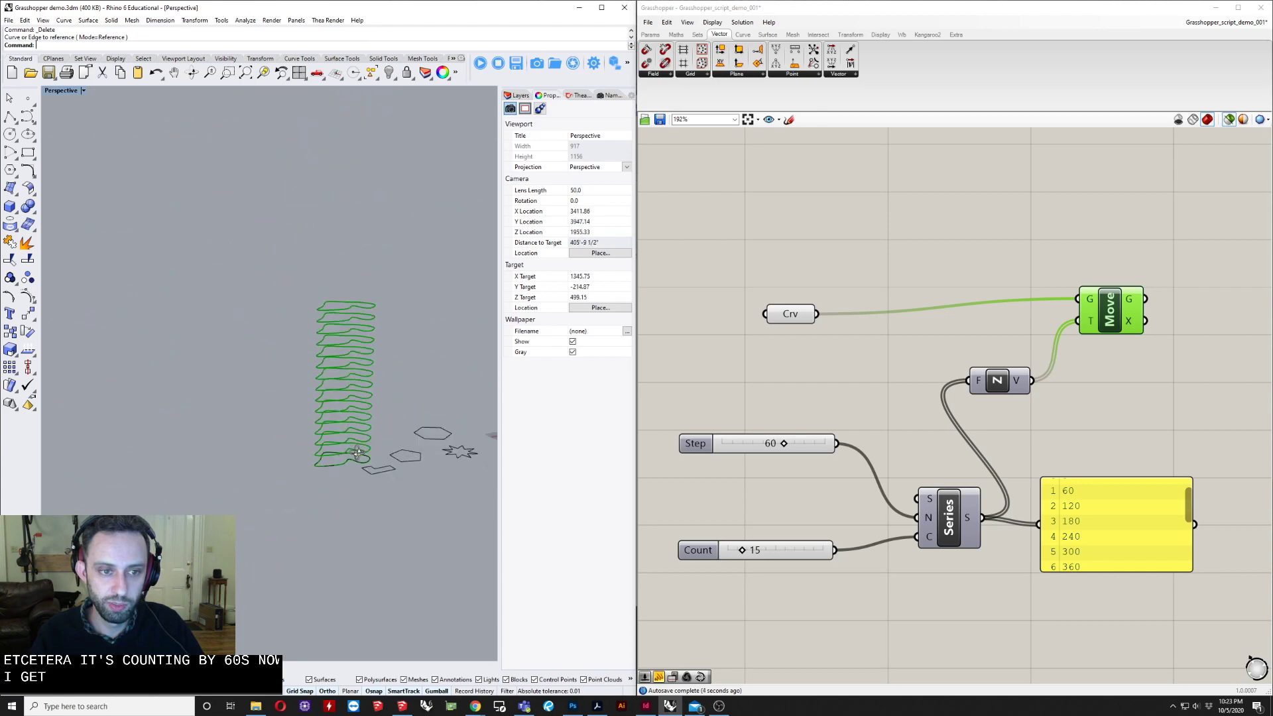
right_click_drag(356, 428, 358, 494)
scroll(758, 429, "up", 2)
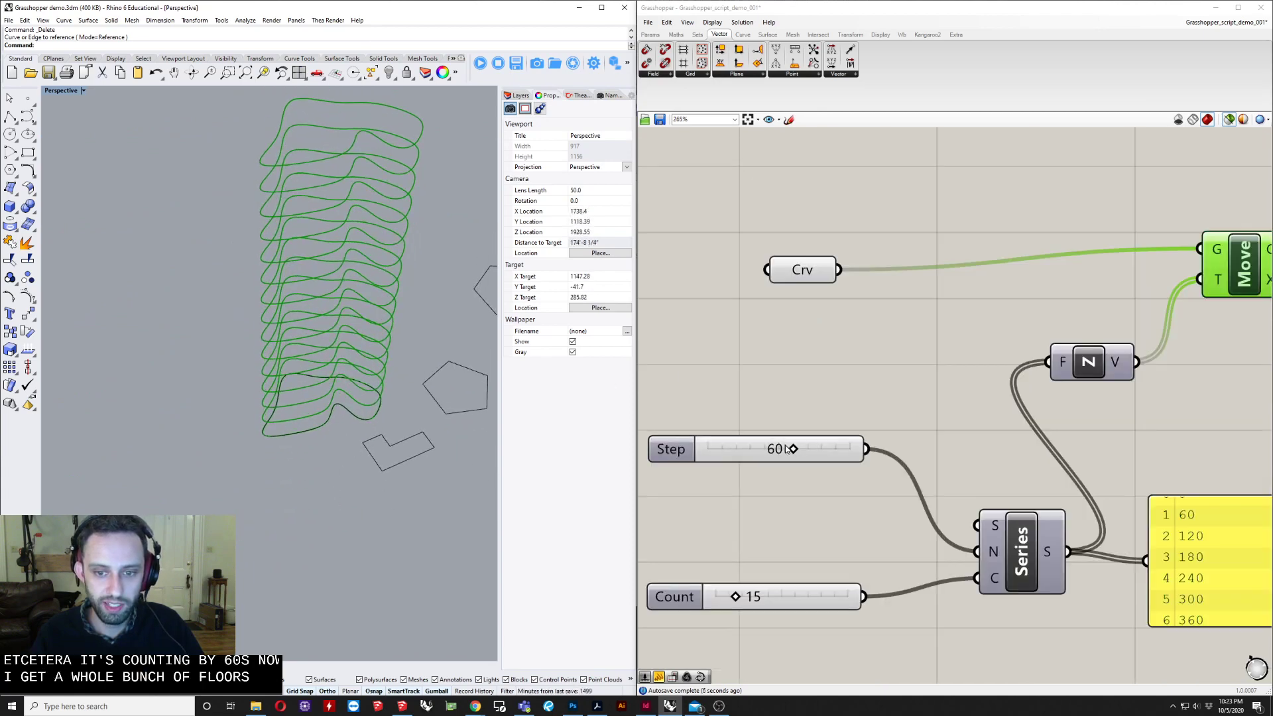
Step: Set the Step slider to 50 and the Count slider to 23
mouse_move(800, 453)
left_mouse_down()
mouse_move(828, 451)
mouse_move(766, 451)
mouse_move(780, 451)
left_mouse_up()
left_click_drag(734, 596, 746, 597)
scroll(729, 591, "down", 3)
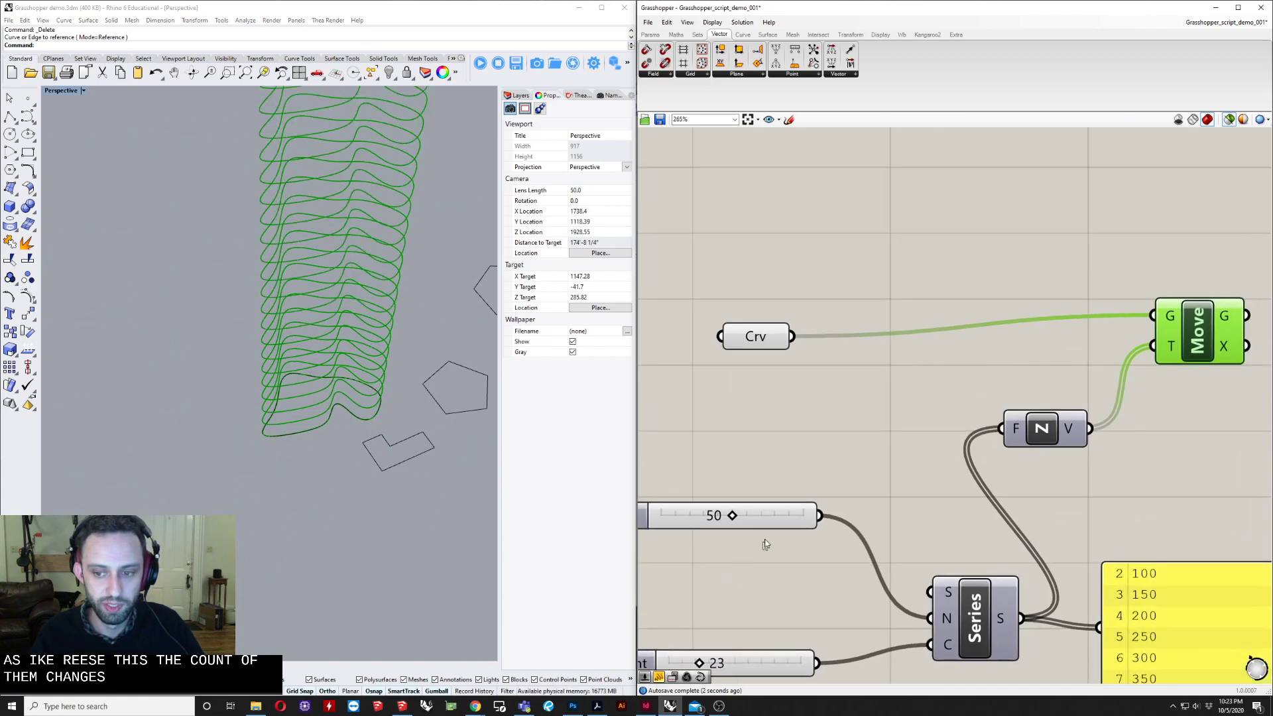
Step: Delete the panel attached to the Series output and highlight the Move result in the Rhino view
right_click_drag(921, 498, 805, 492)
left_click(902, 558)
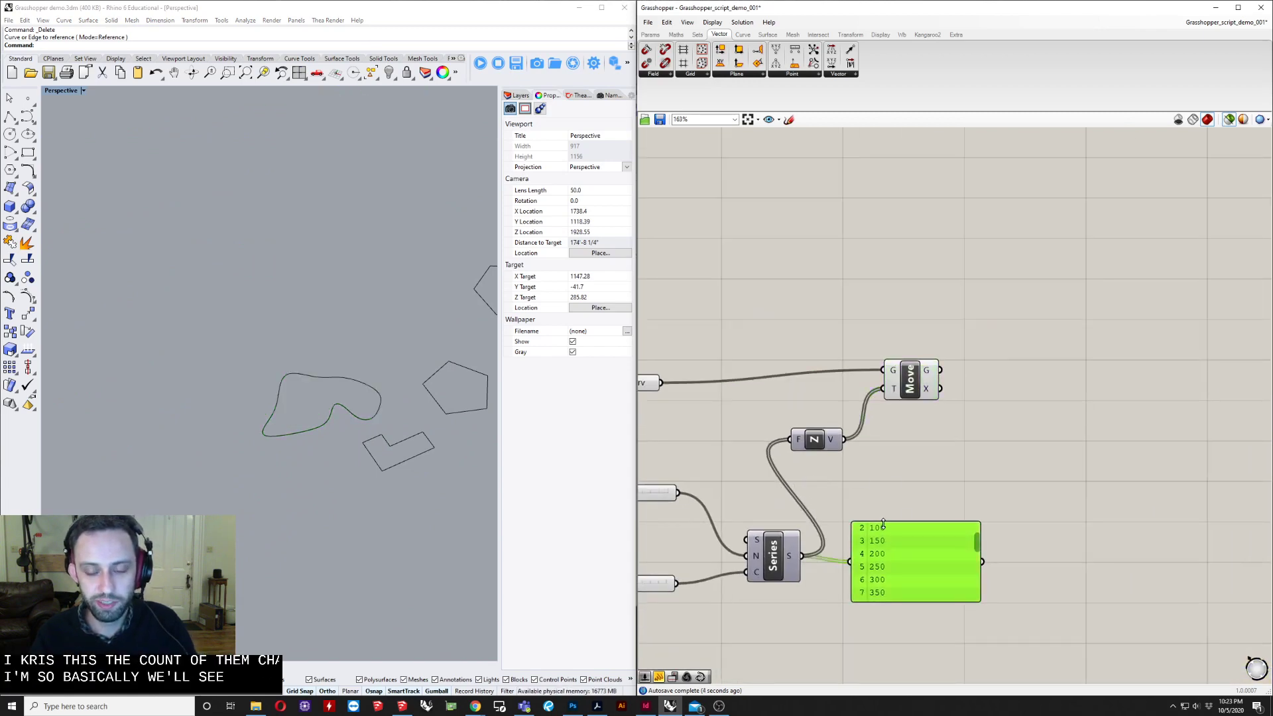
key("Delete")
left_click(910, 390)
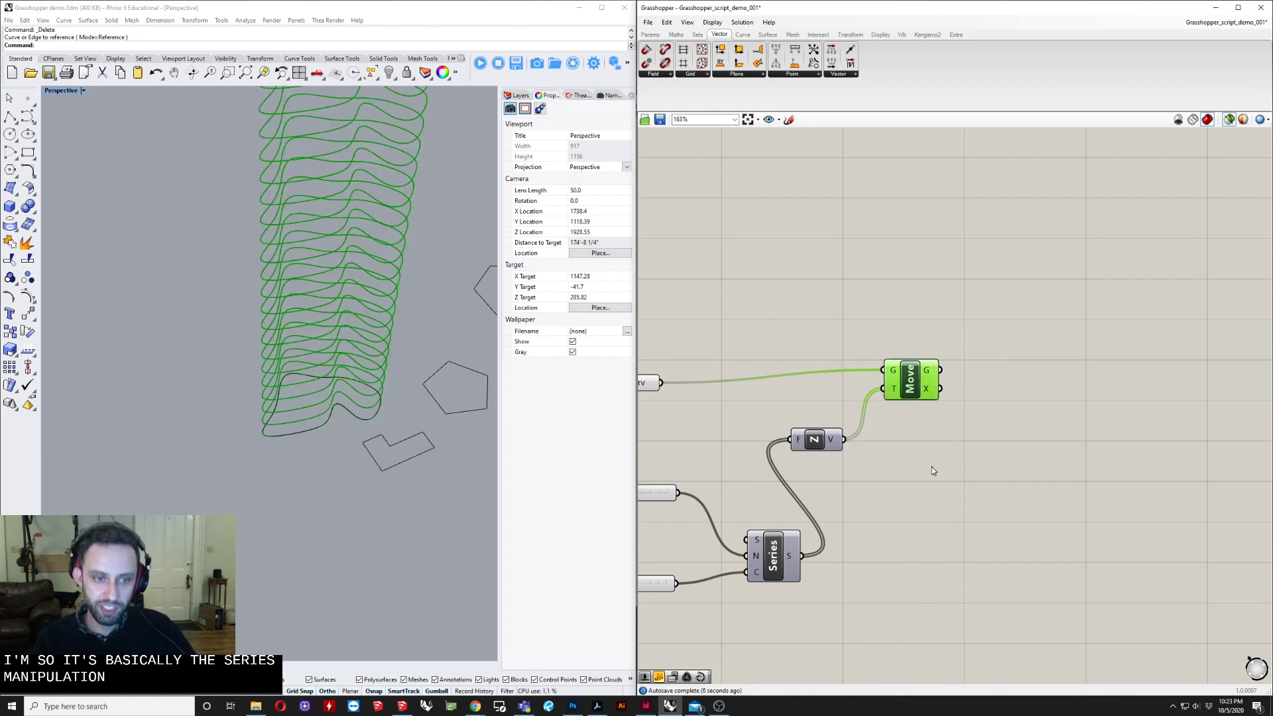
Step: Rearrange the components compactly, with Series directly before Unit Z and the Step and Count sliders stacked beside the Series inputs
right_click_drag(735, 464, 882, 496)
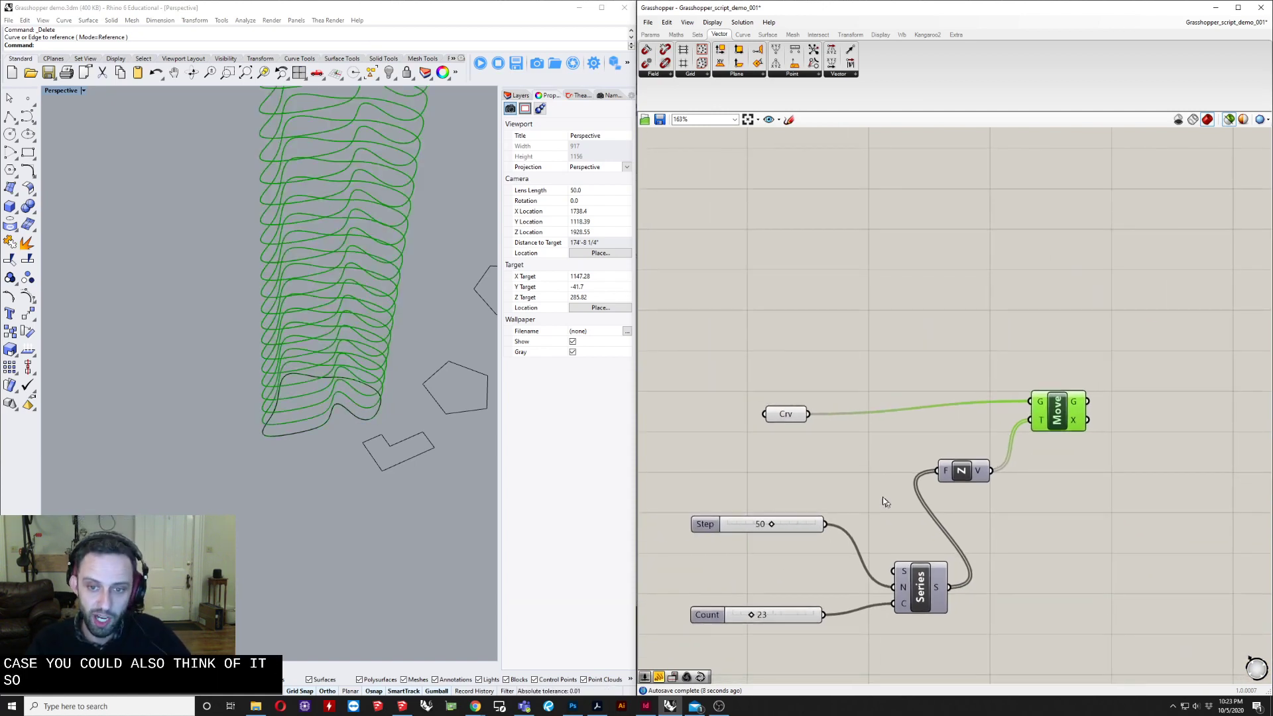
left_click_drag(979, 472, 1008, 490)
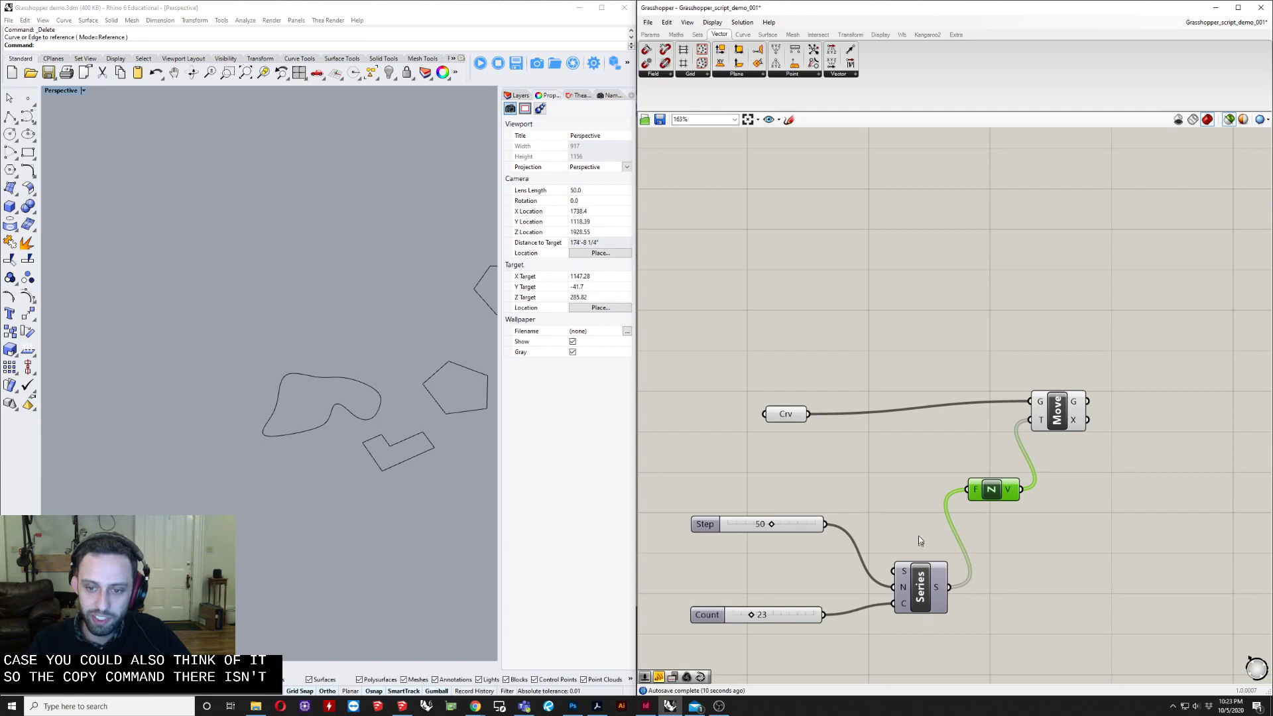
left_click_drag(927, 506, 686, 646)
left_click_drag(929, 597, 986, 509)
left_click_drag(1047, 431, 1070, 452)
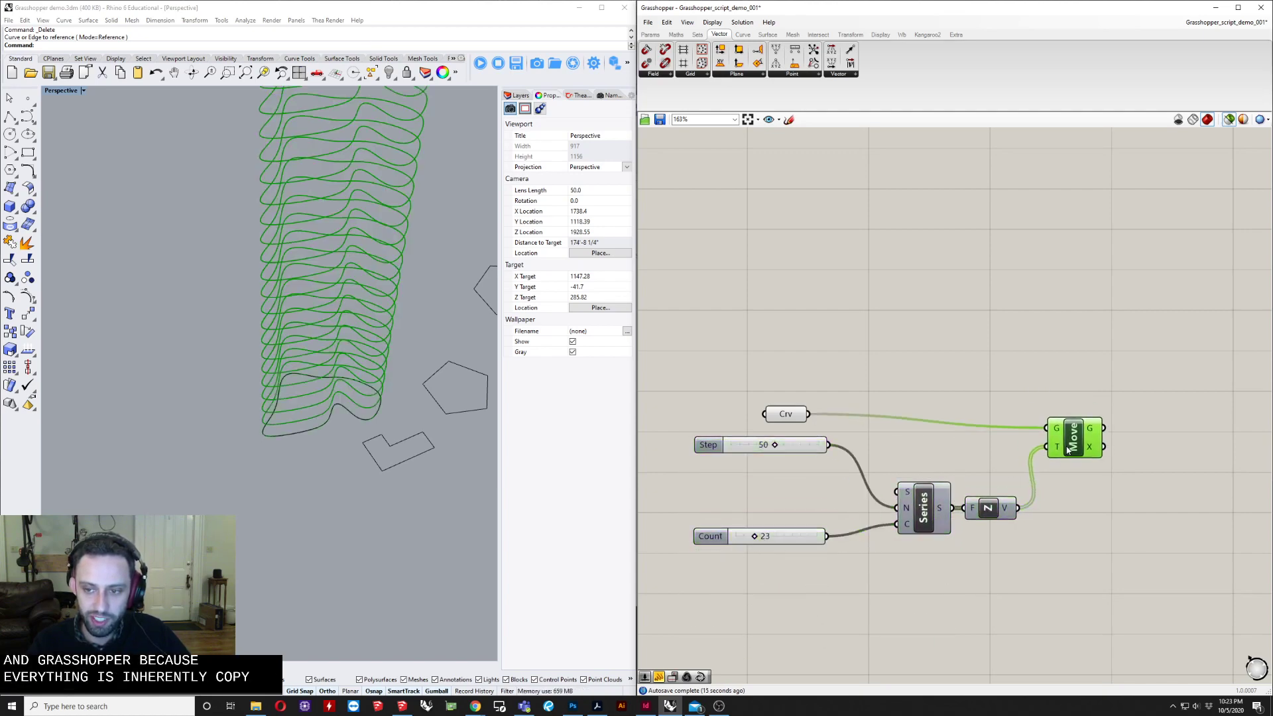
left_click_drag(797, 419, 841, 527)
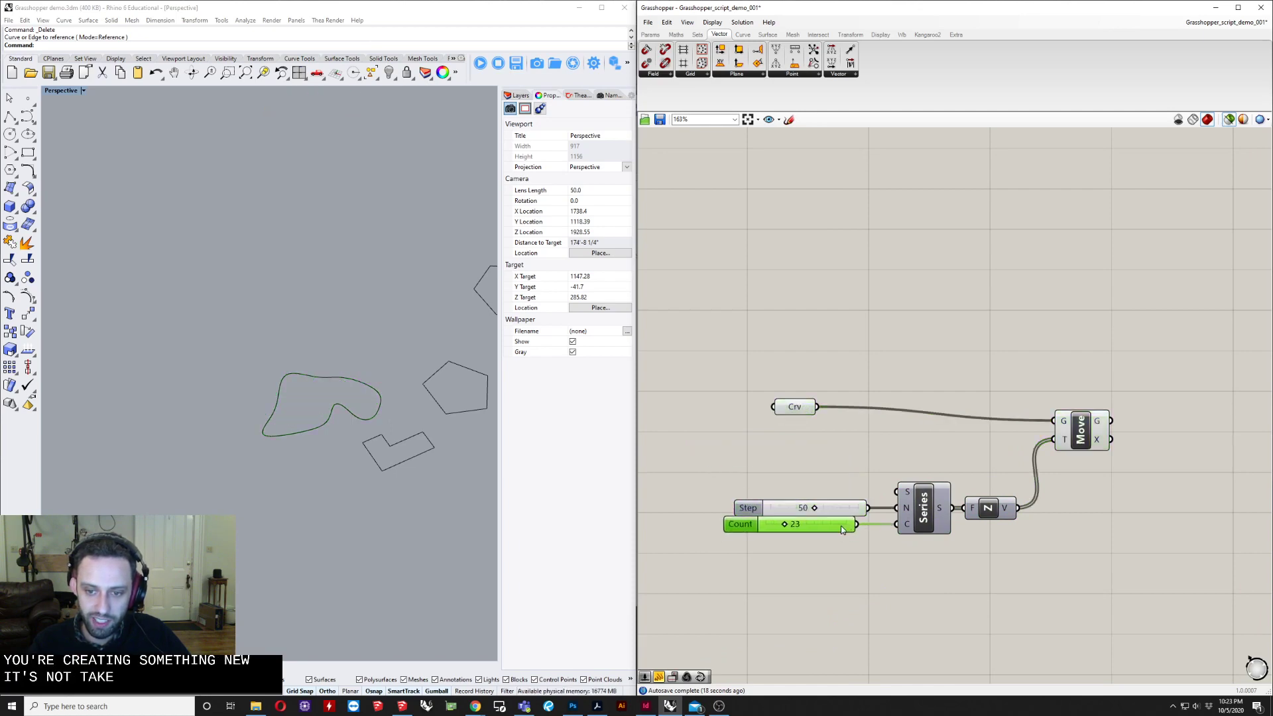
left_click(849, 483)
Step: Rename the Count slider to floors
scroll(846, 483, "up", 2)
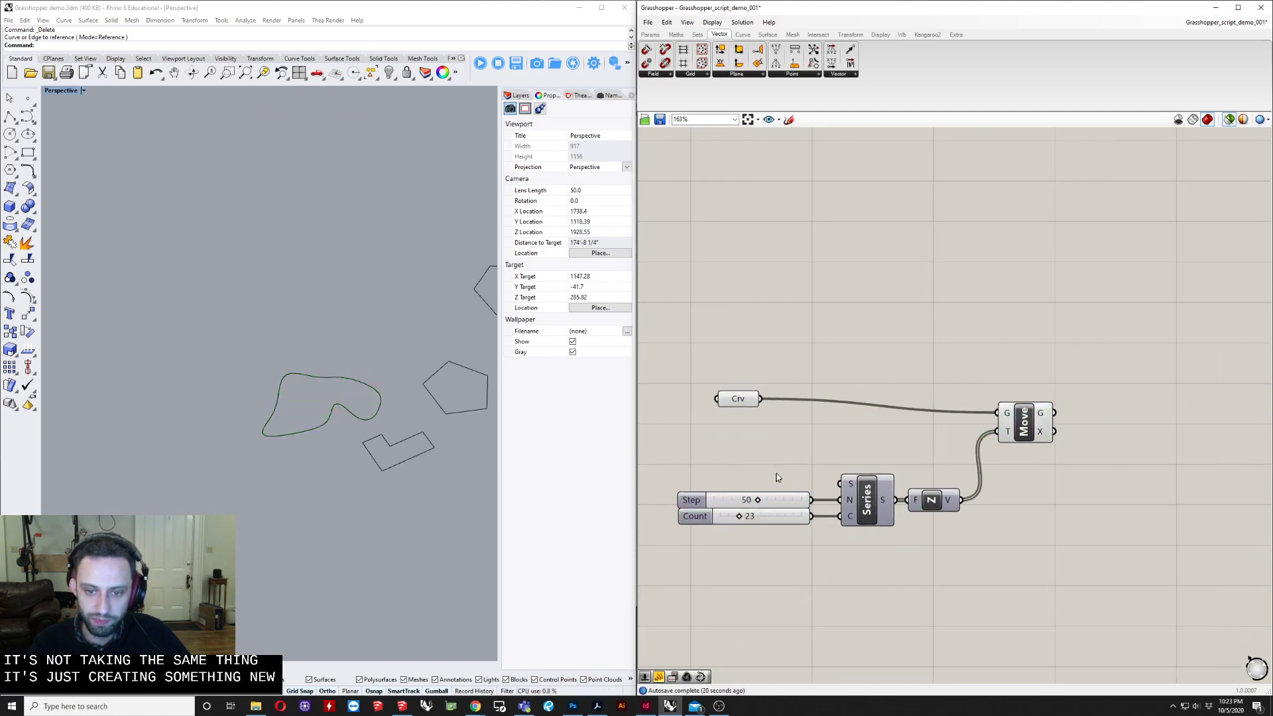
scroll(690, 529, "up", 5)
right_click(689, 526)
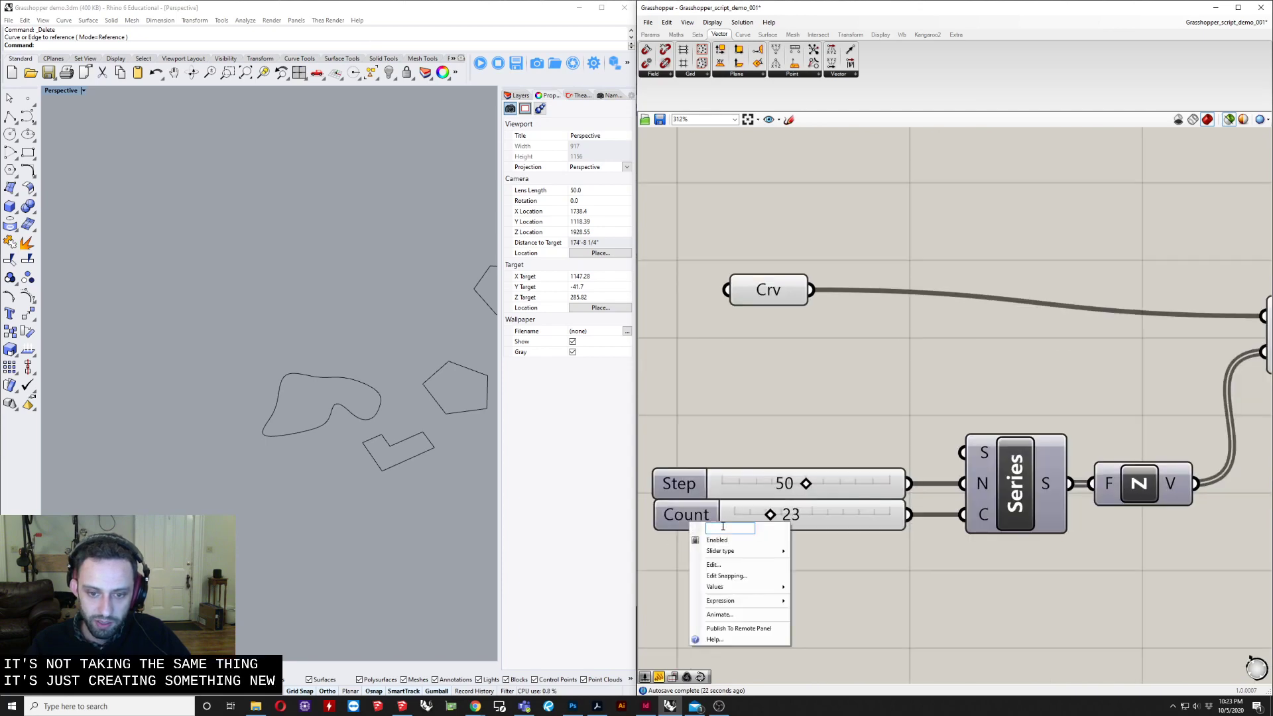
type("fl")
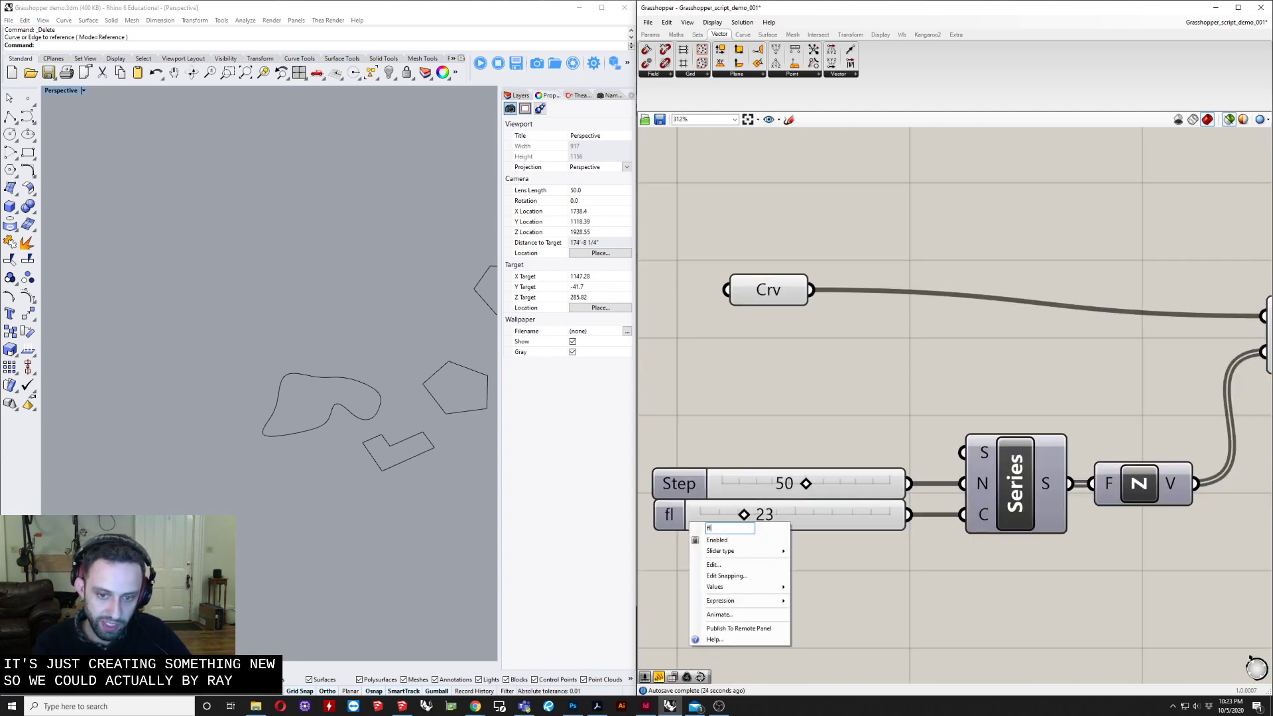
type("oors")
key("Return")
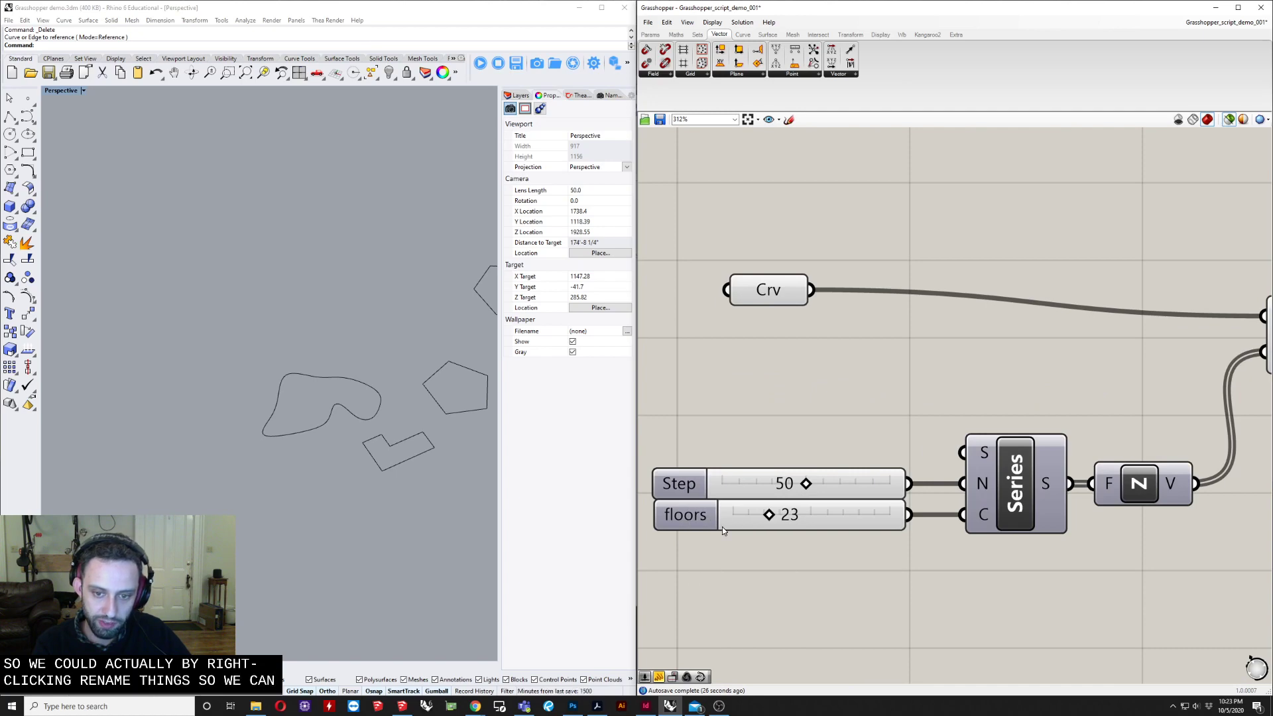
Step: Rename the Step slider to heights
right_click(685, 479)
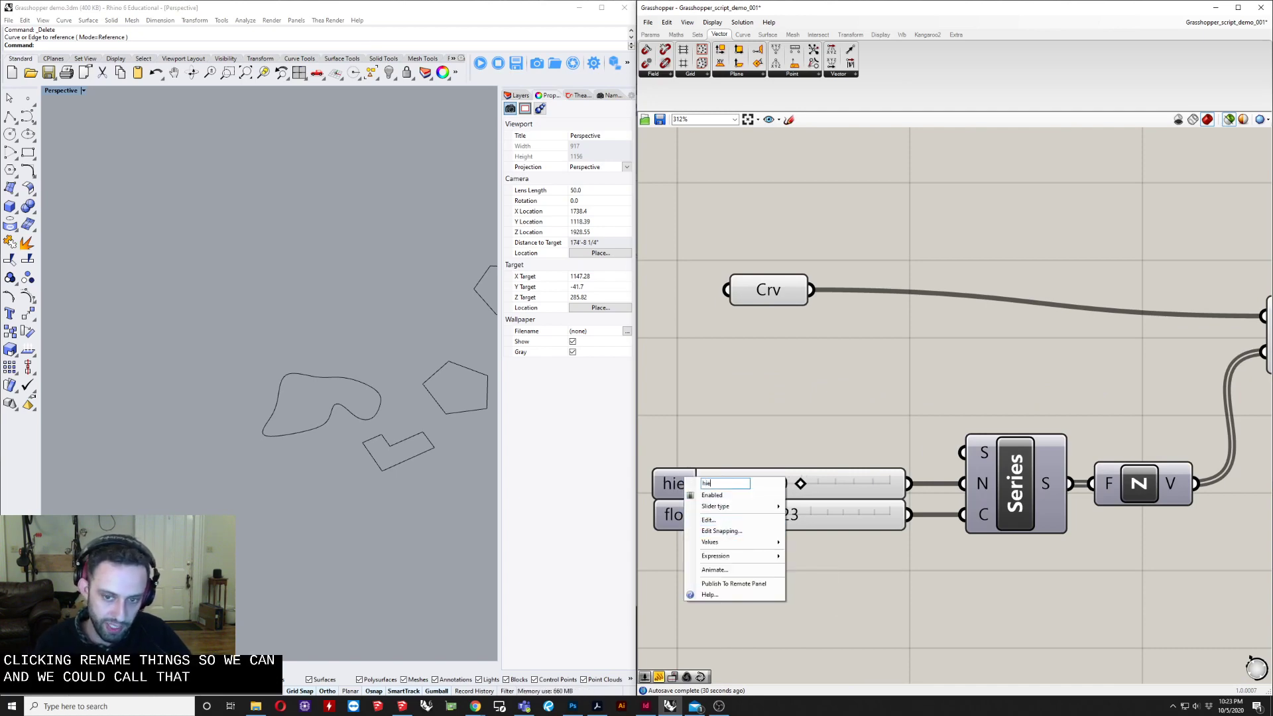
type("heig")
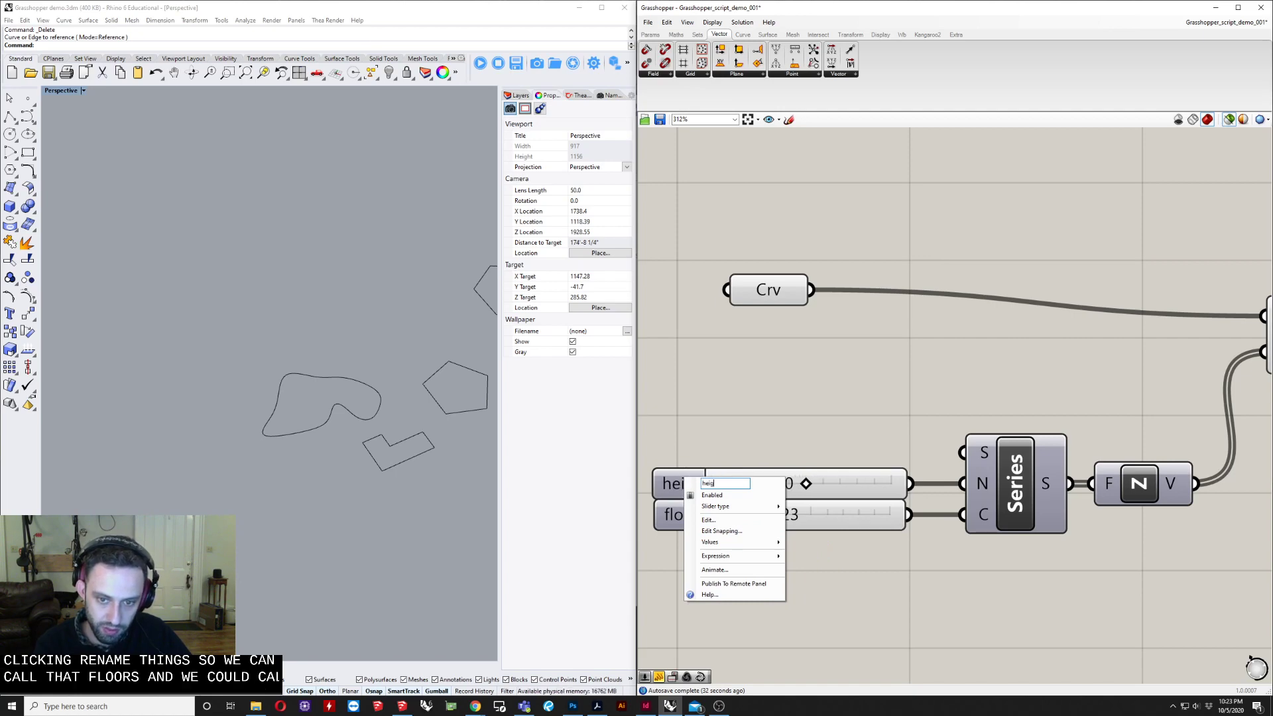
type("hts")
key("Return")
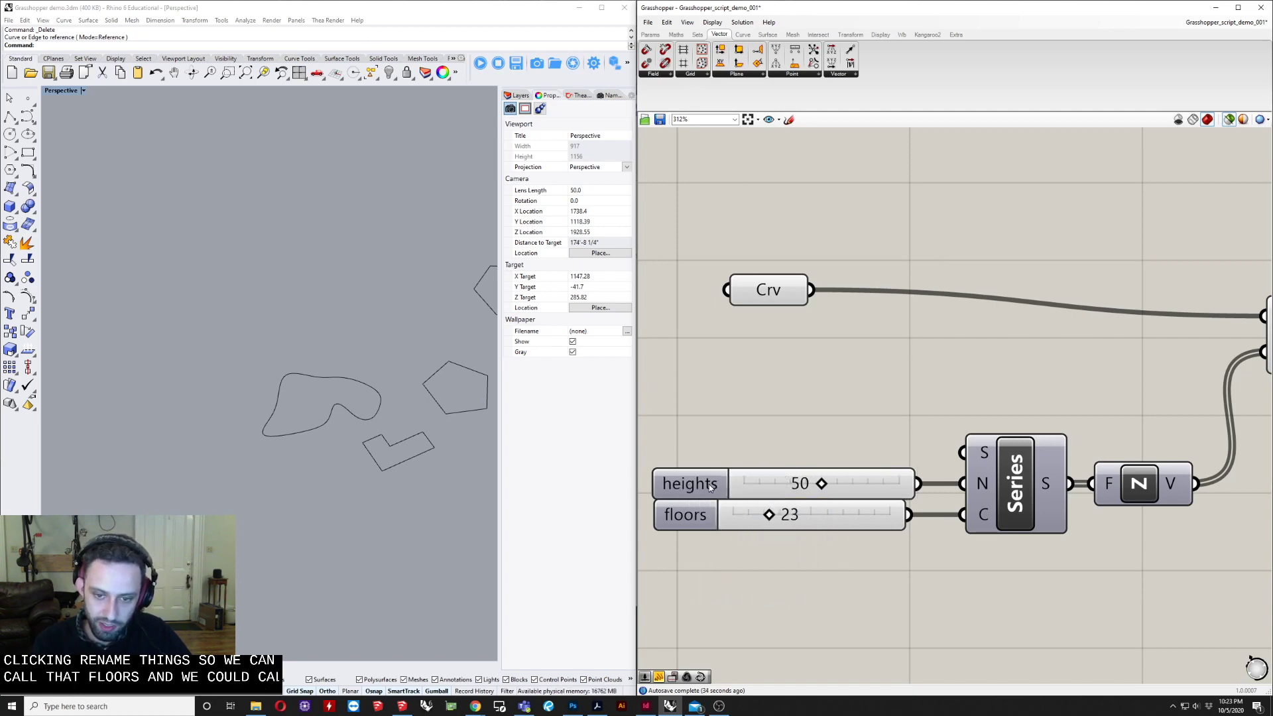
right_click(723, 490)
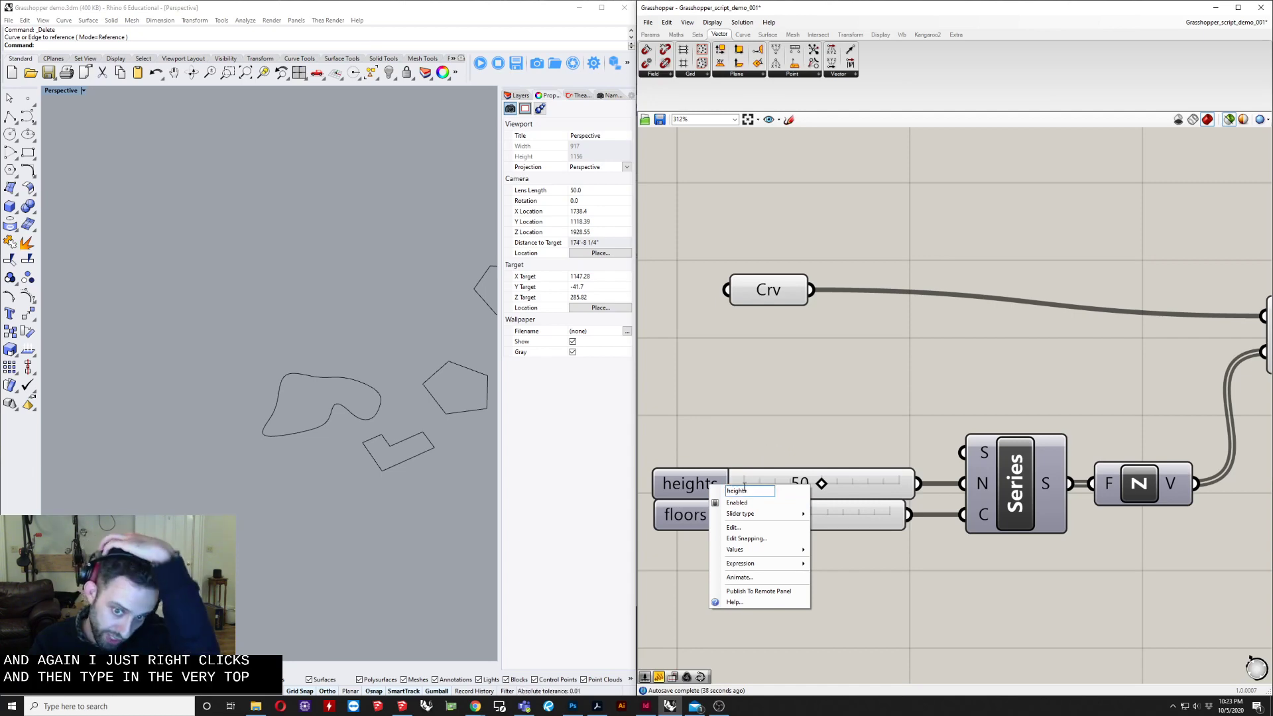
left_click(769, 425)
Step: Shift the Series, Unit Z and Move components away from the sliders and widen the heights and floors sliders to matching lengths
scroll(768, 426, "down", 2)
right_click_drag(763, 431, 727, 468)
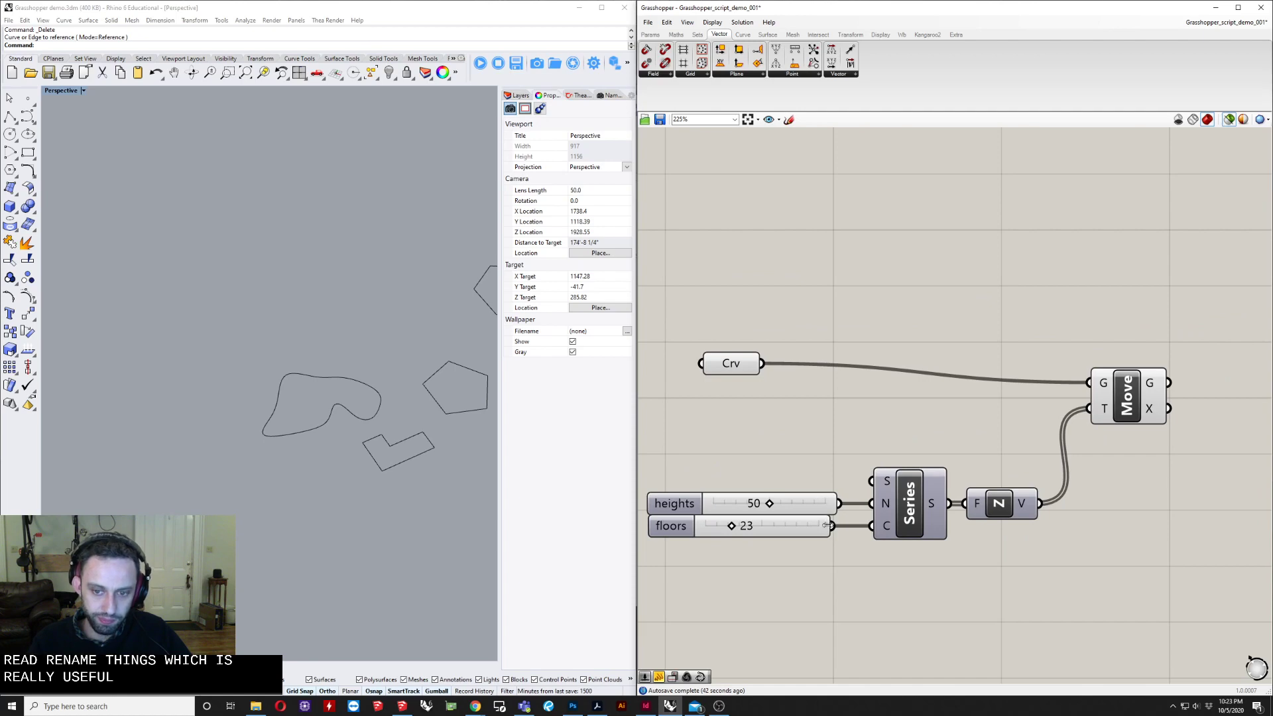
scroll(856, 504, "down", 3)
right_click_drag(855, 504, 826, 518)
left_click_drag(975, 411, 912, 521)
scroll(829, 521, "up", 3)
left_click_drag(820, 495, 897, 489)
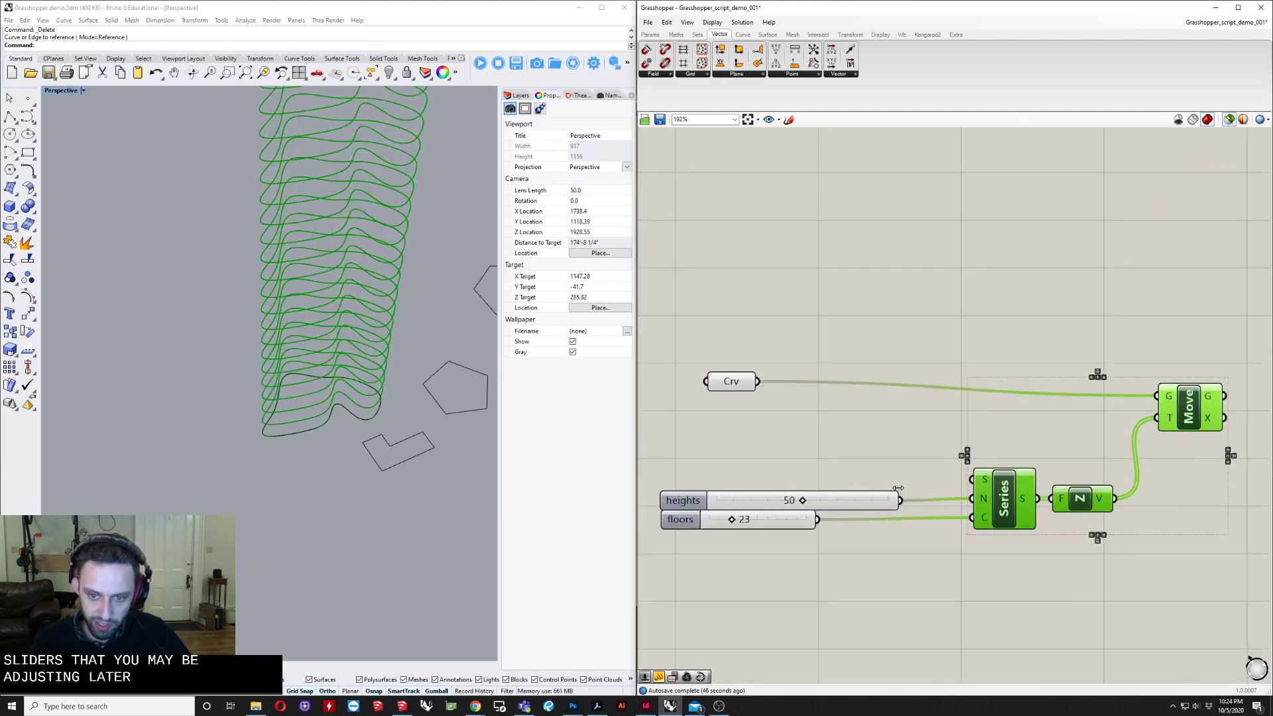
left_click_drag(811, 524, 884, 522)
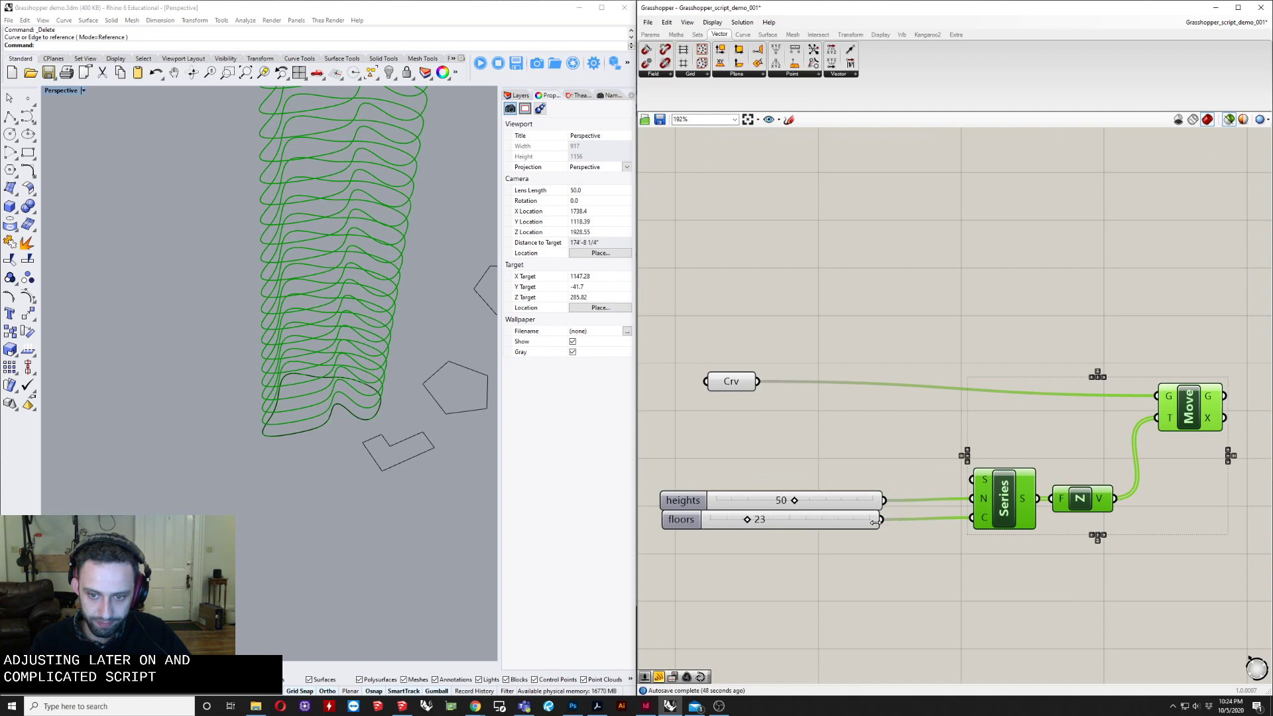
right_click_drag(868, 545, 853, 560)
left_click_drag(823, 475, 786, 553)
left_click(768, 553)
Step: Highlight the Move result with the whole tower in view, then set the heights slider to 43 and the floors slider to 38
left_click(1173, 430)
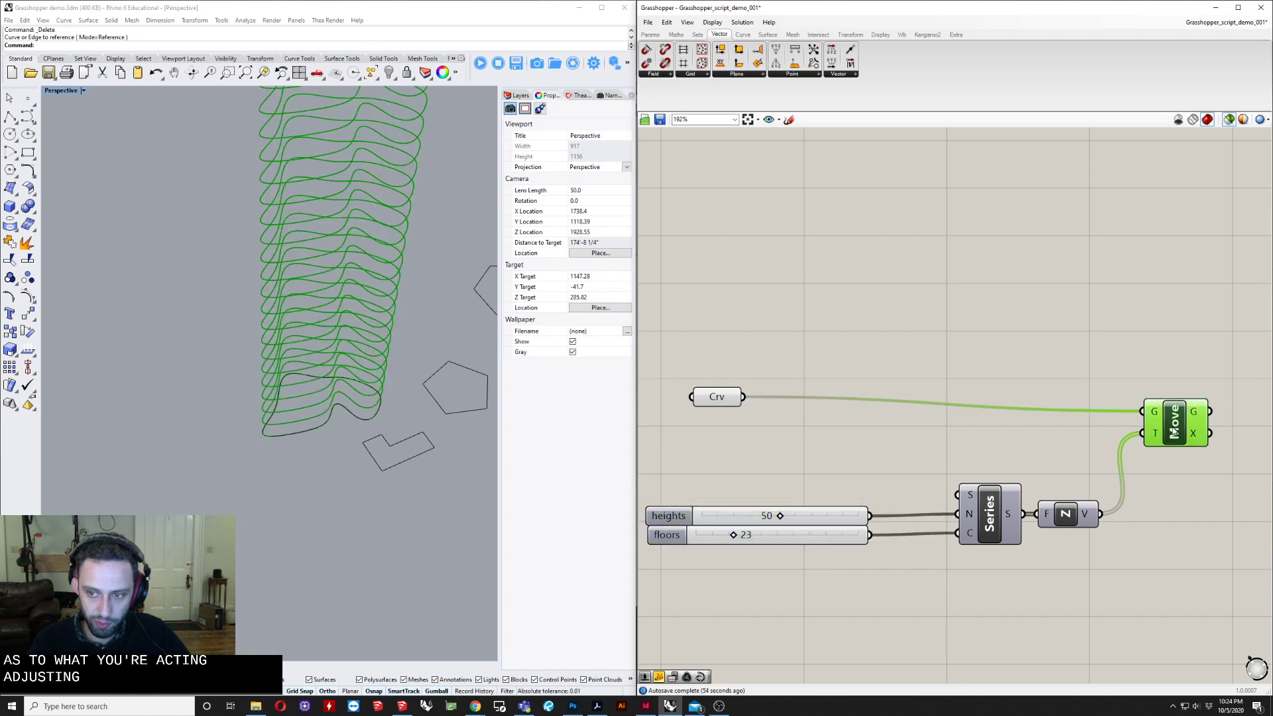
scroll(210, 462, "down", 12)
right_click_drag(210, 463, 232, 434)
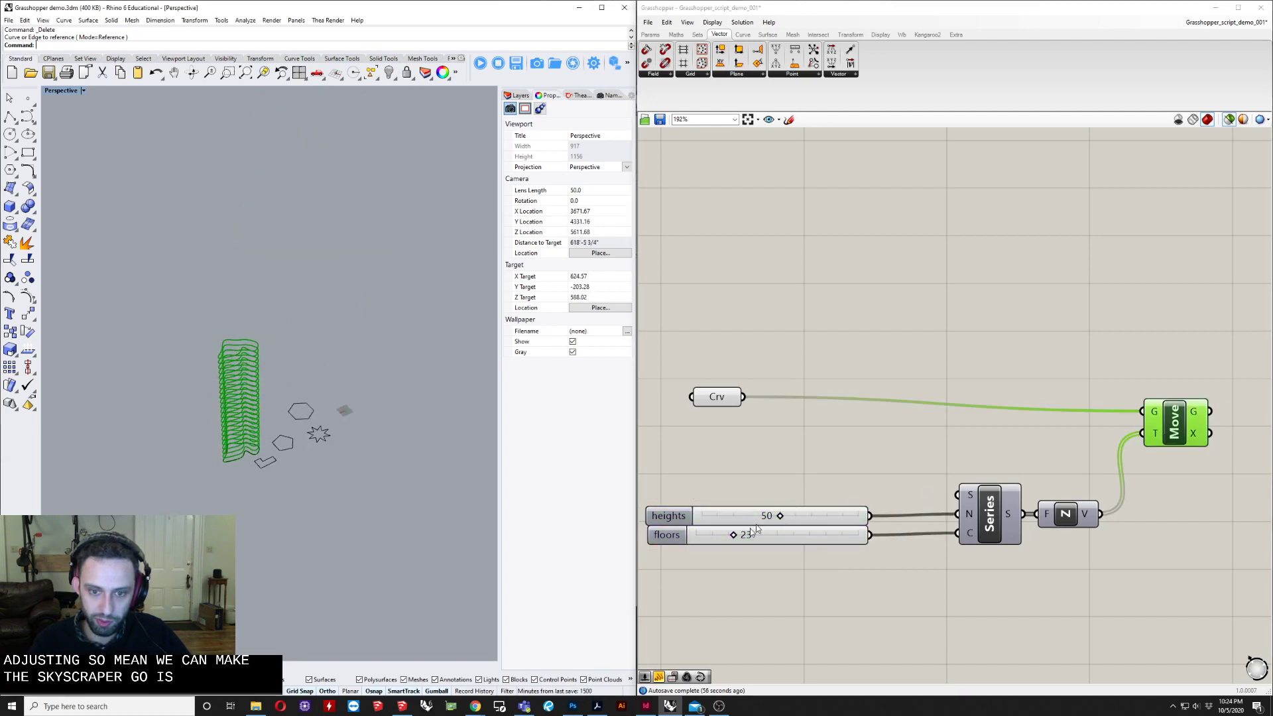
mouse_move(777, 521)
left_mouse_down()
mouse_move(862, 511)
mouse_move(769, 516)
mouse_move(761, 535)
mouse_move(828, 533)
mouse_move(767, 537)
left_mouse_up()
right_click_drag(828, 480, 715, 531)
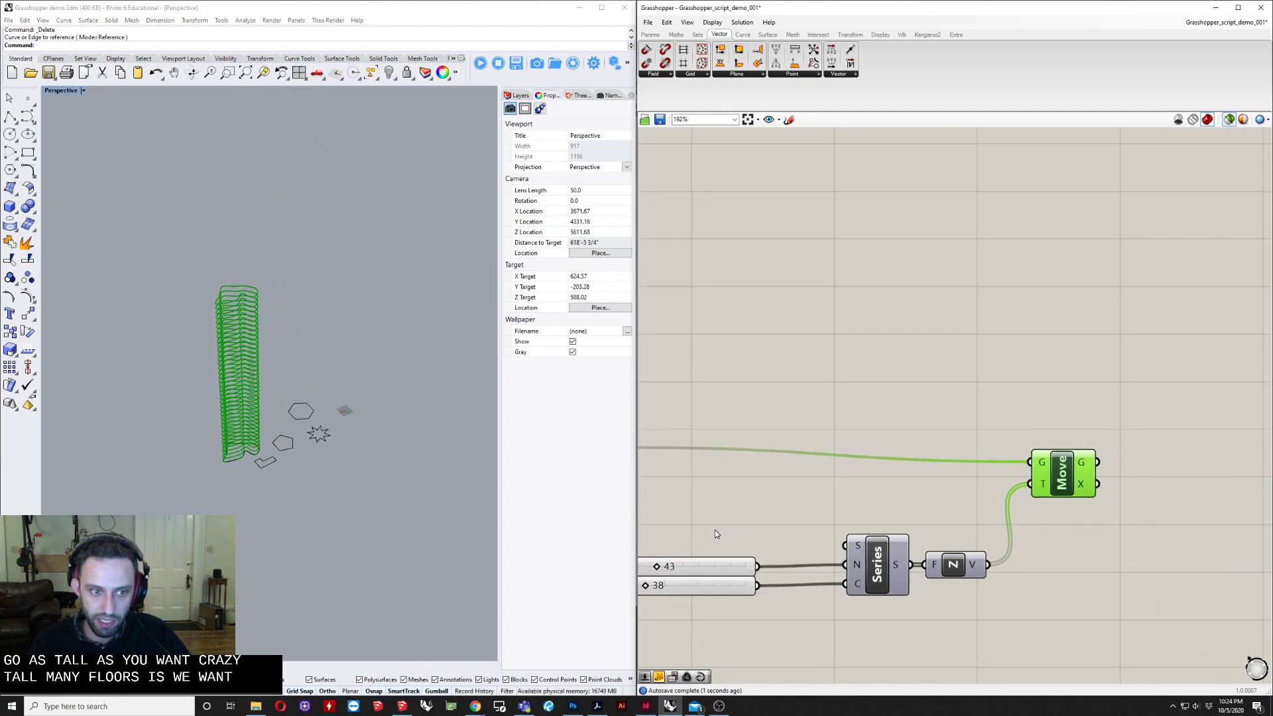
Step: Add a Rotate Axis component beside Move and feed it Move's geometry output
right_click_drag(250, 412, 228, 400)
scroll(254, 483, "up", 20)
right_click_drag(254, 486, 350, 423)
scroll(349, 424, "down", 8)
right_click_drag(1046, 494, 948, 500)
scroll(948, 500, "down", 3)
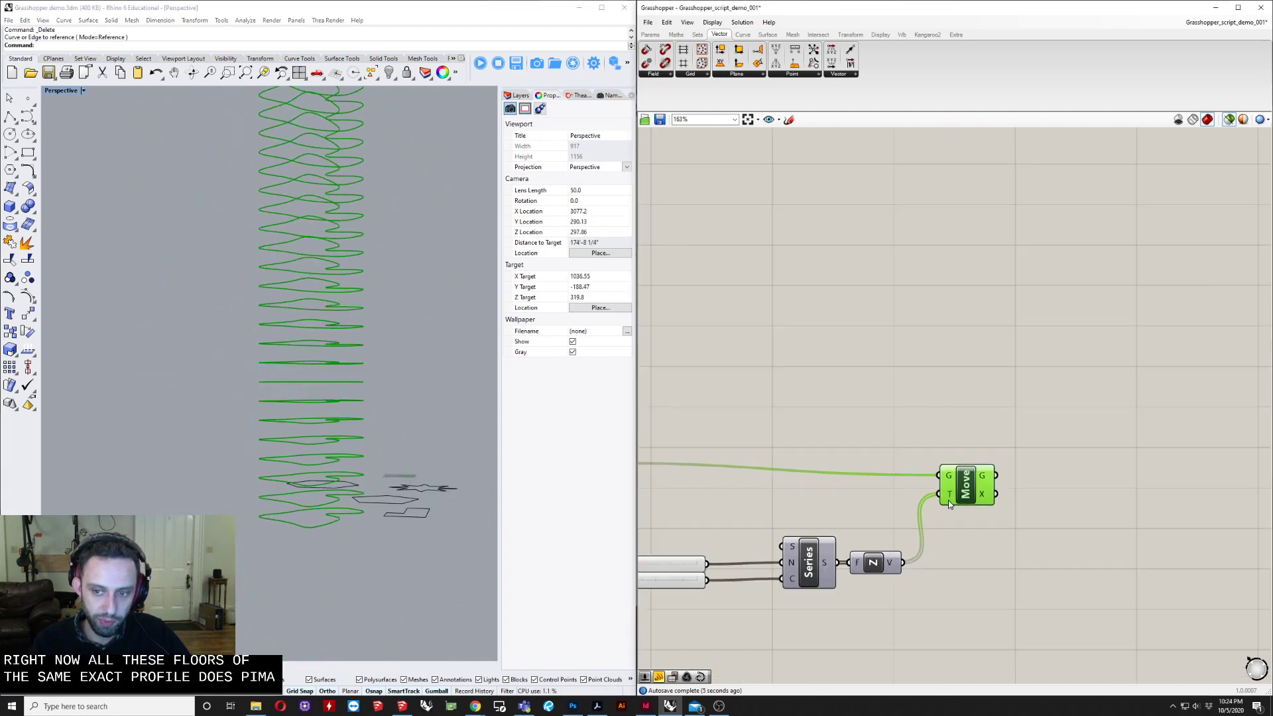
double_click(993, 528)
type("or")
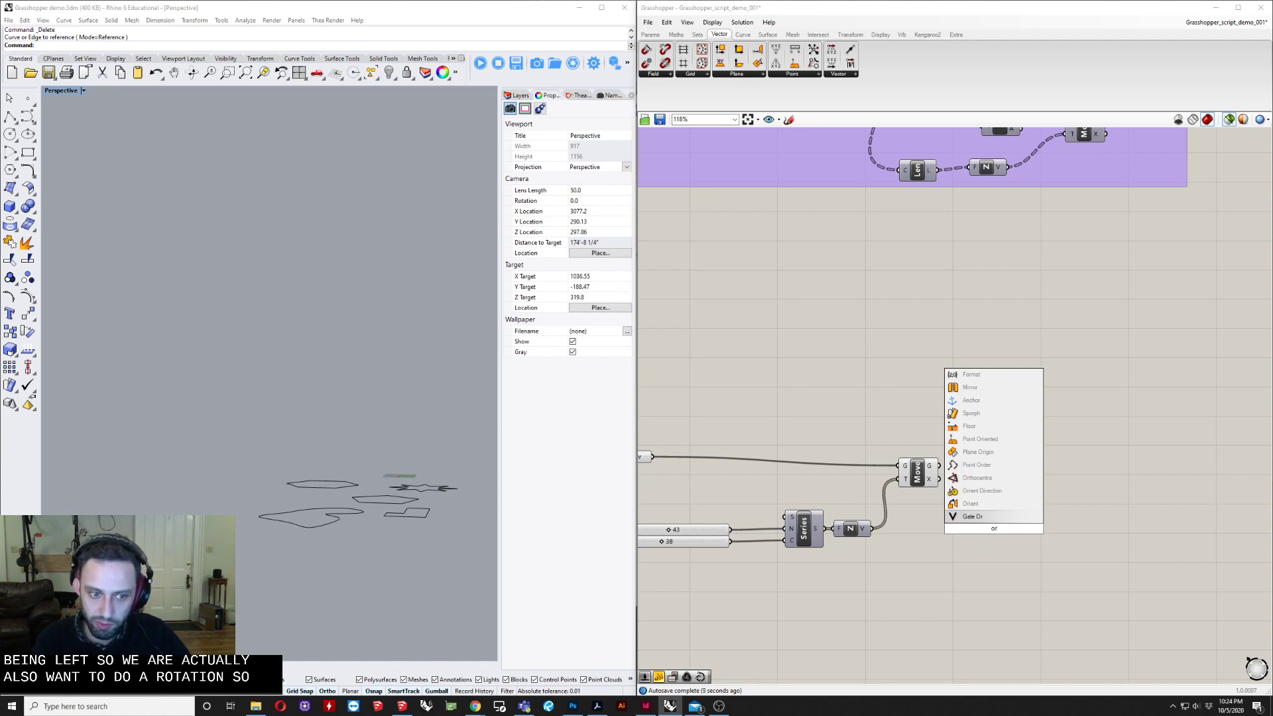
key("BackSpace")
key("BackSpace")
type("ro")
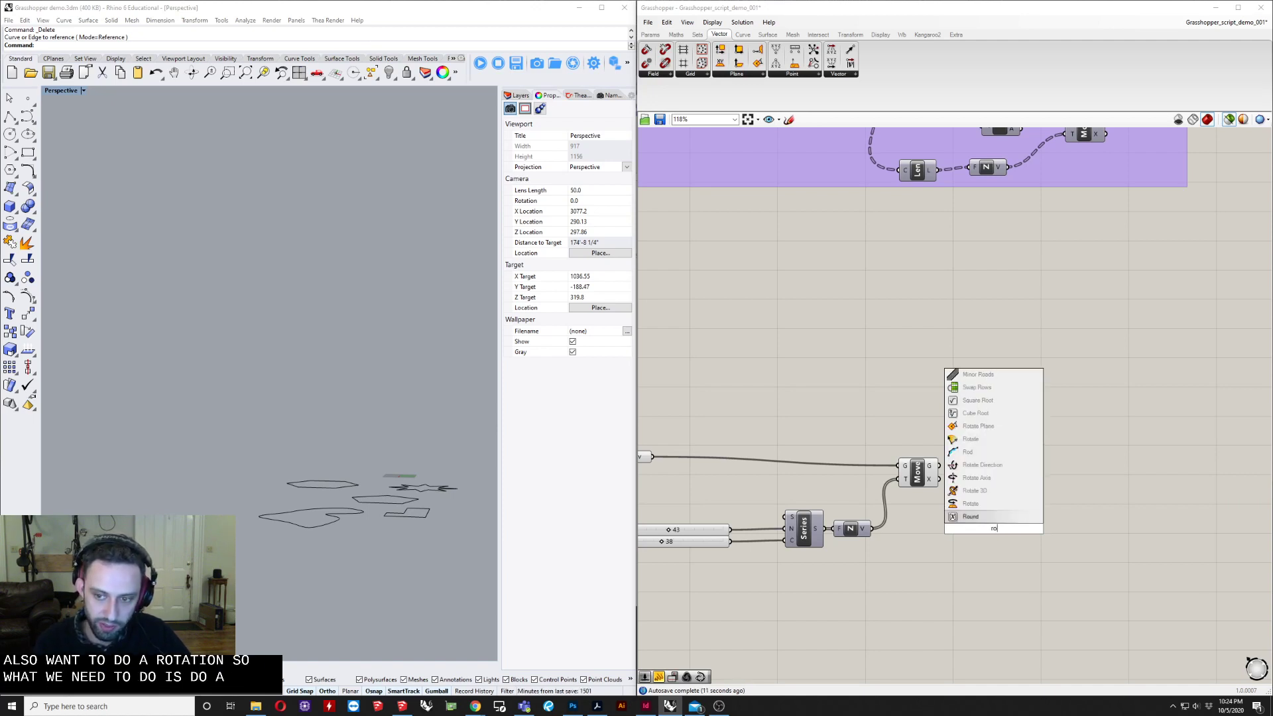
key("Up")
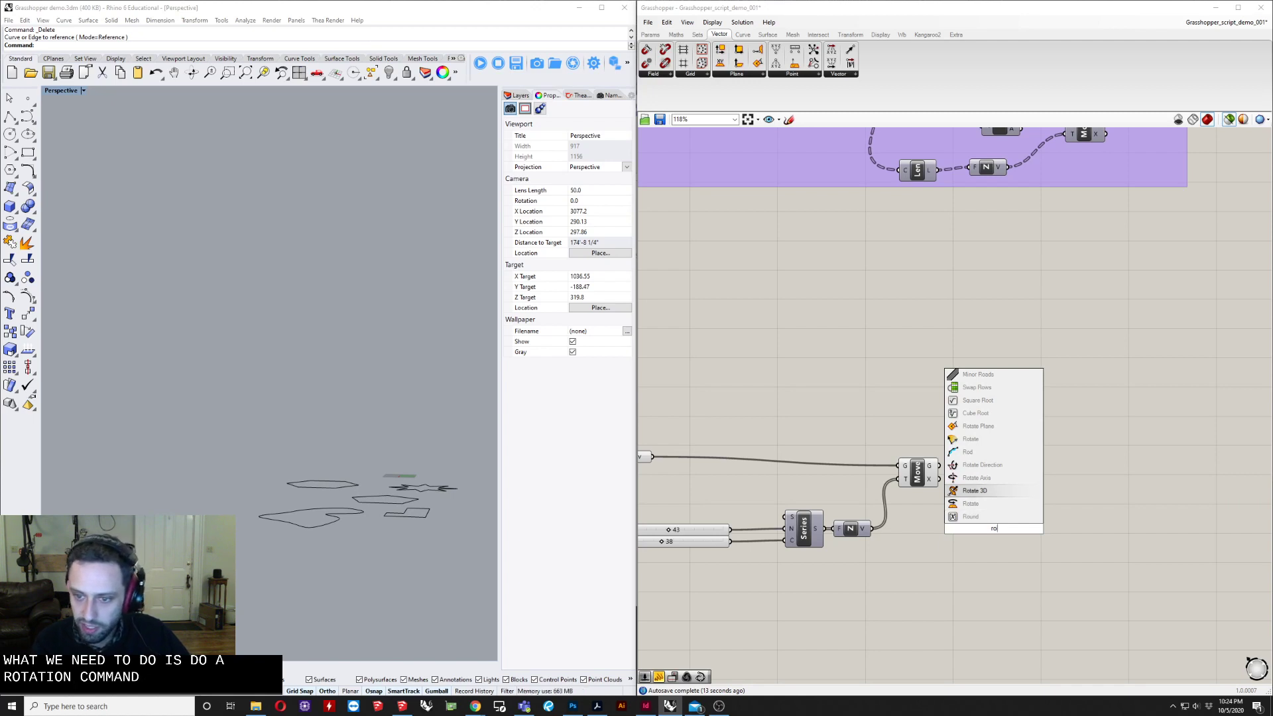
key("Up")
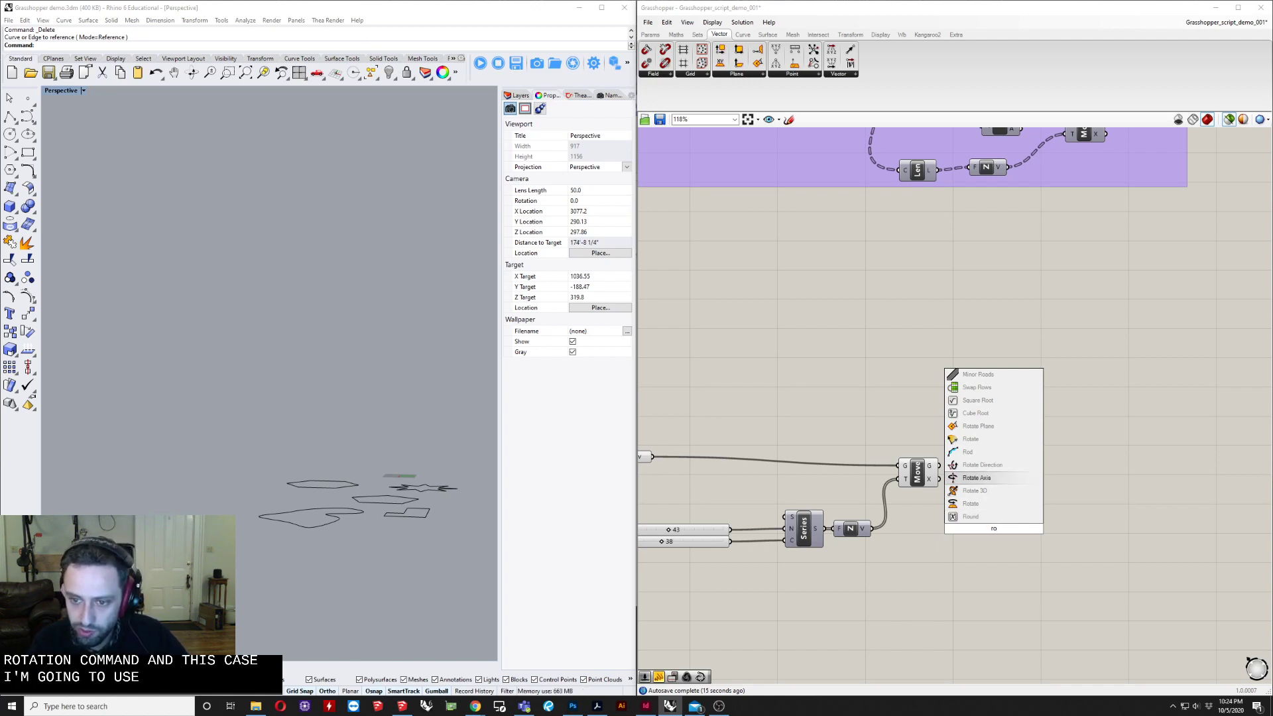
key("Return")
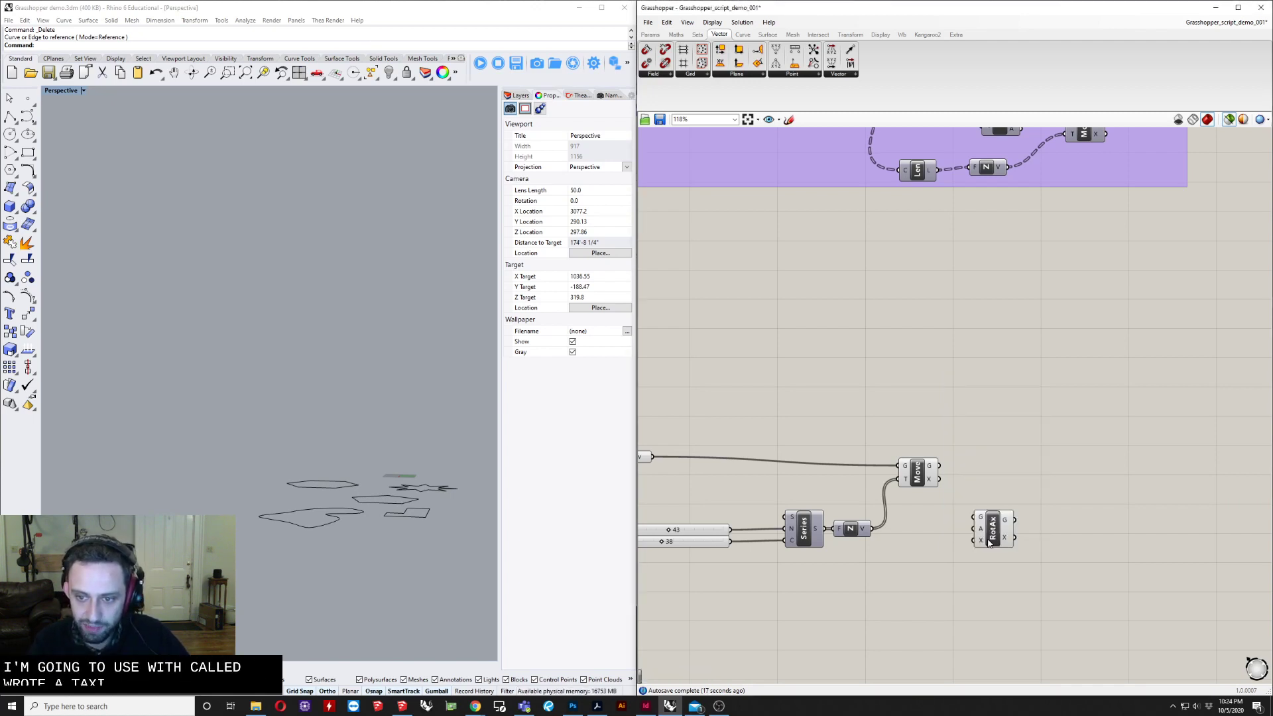
scroll(858, 403, "up", 4)
left_click_drag(884, 369, 1008, 432)
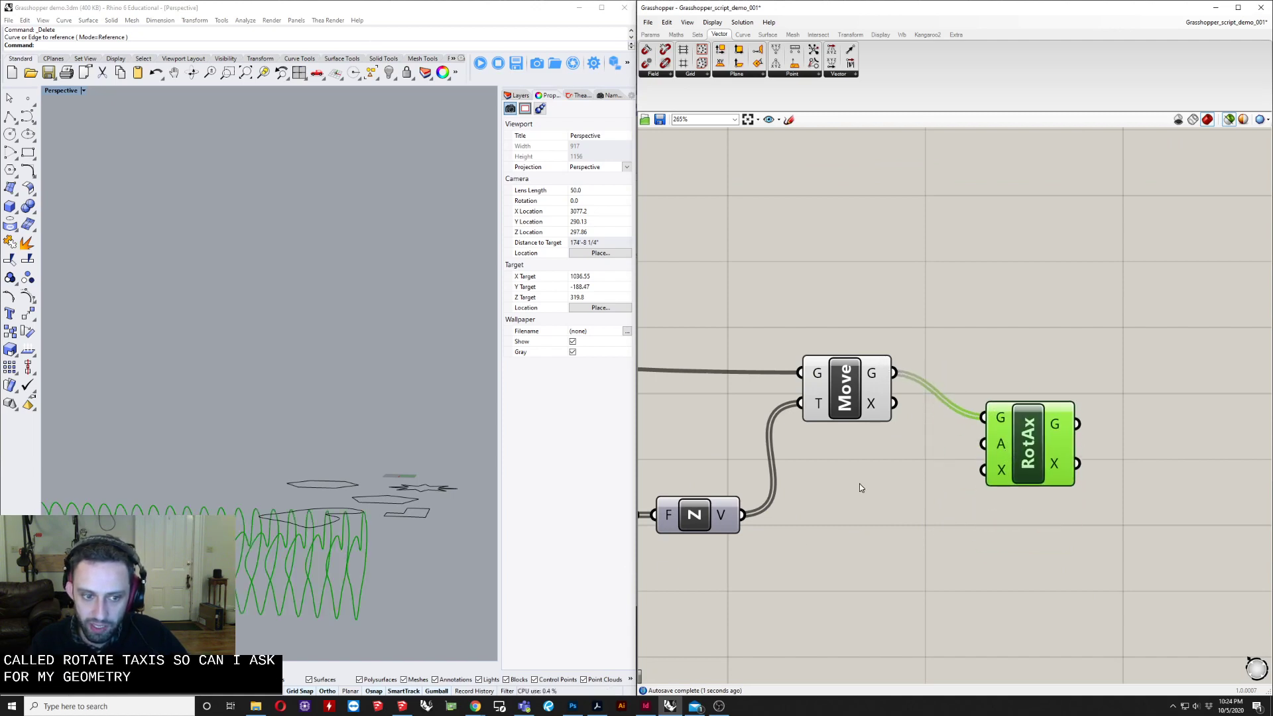
Step: Inspect the Rotate Axis component's angle and axis inputs, then delete the component
right_click_drag(860, 483, 869, 512)
mouse_move(1018, 480)
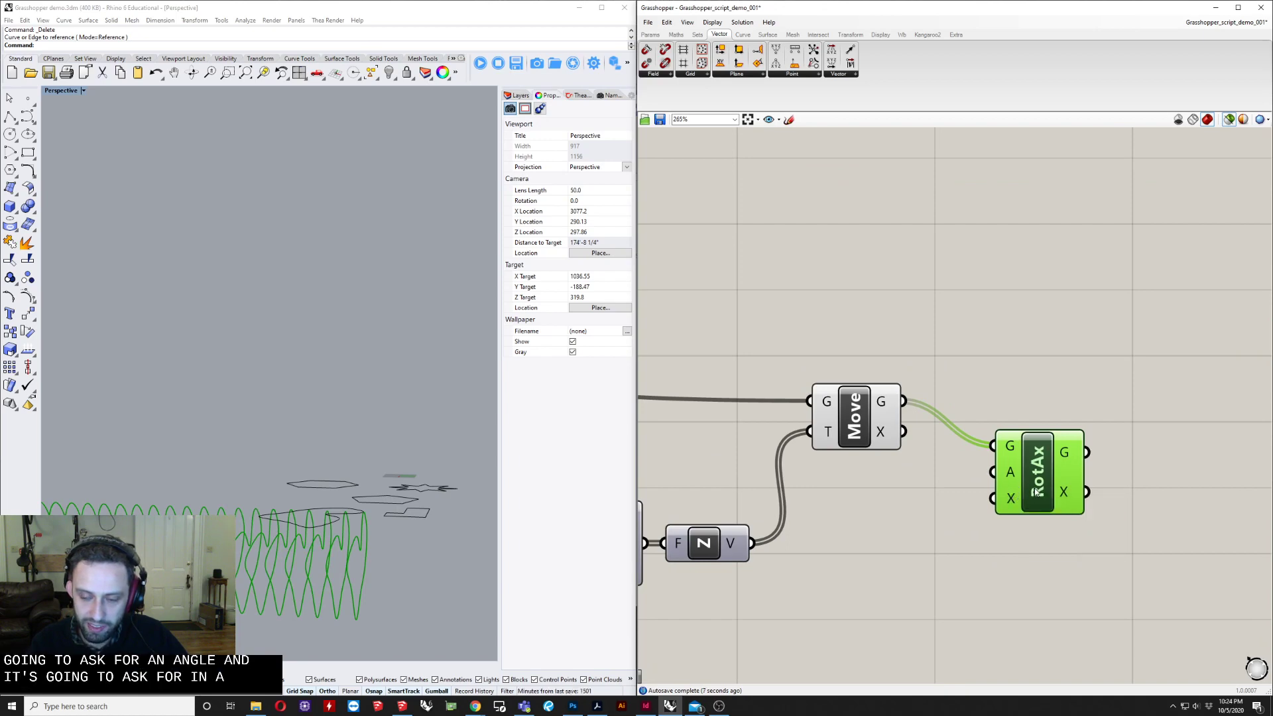
left_click_drag(1037, 494, 1073, 465)
right_click_drag(983, 491, 984, 505)
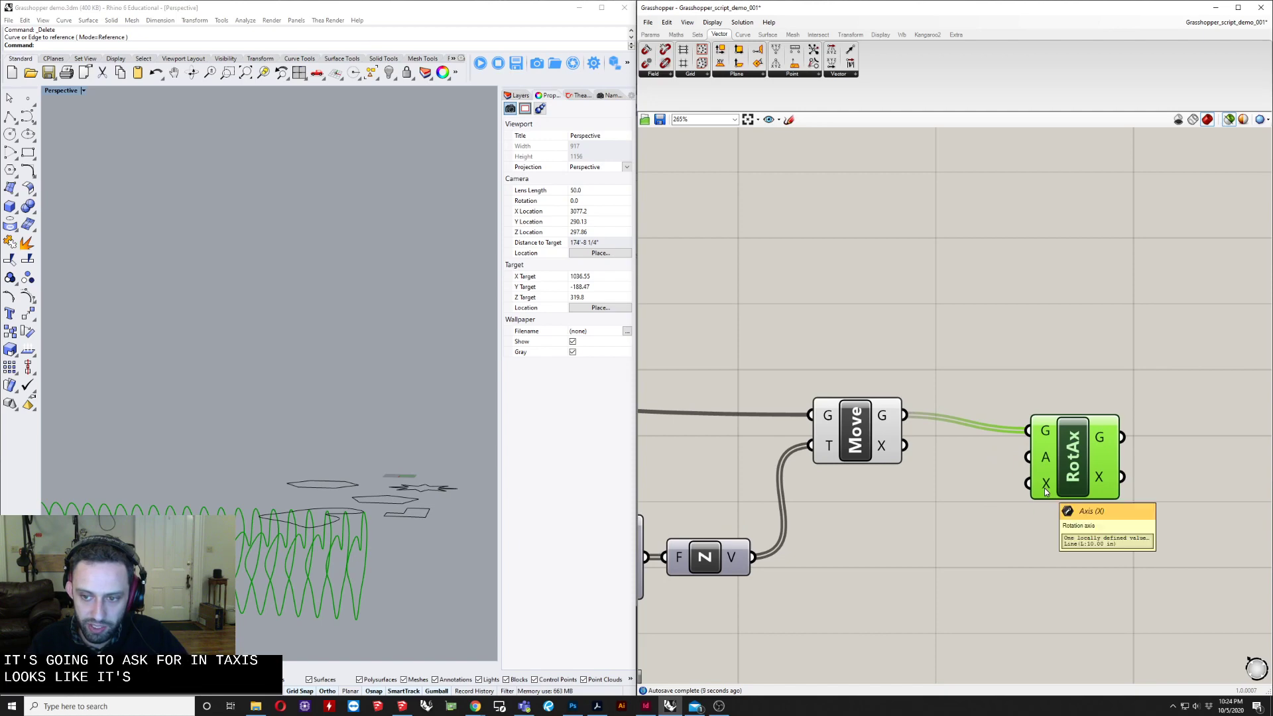
right_click_drag(380, 532, 298, 534)
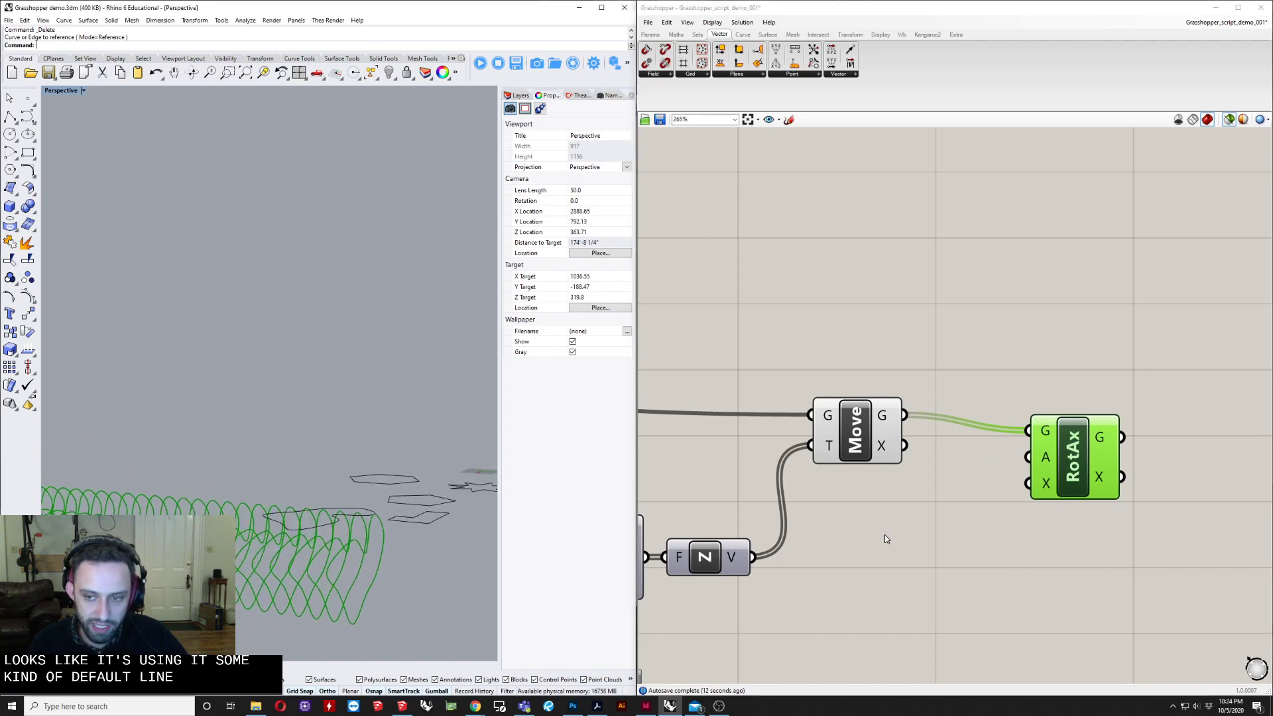
left_click(1064, 441)
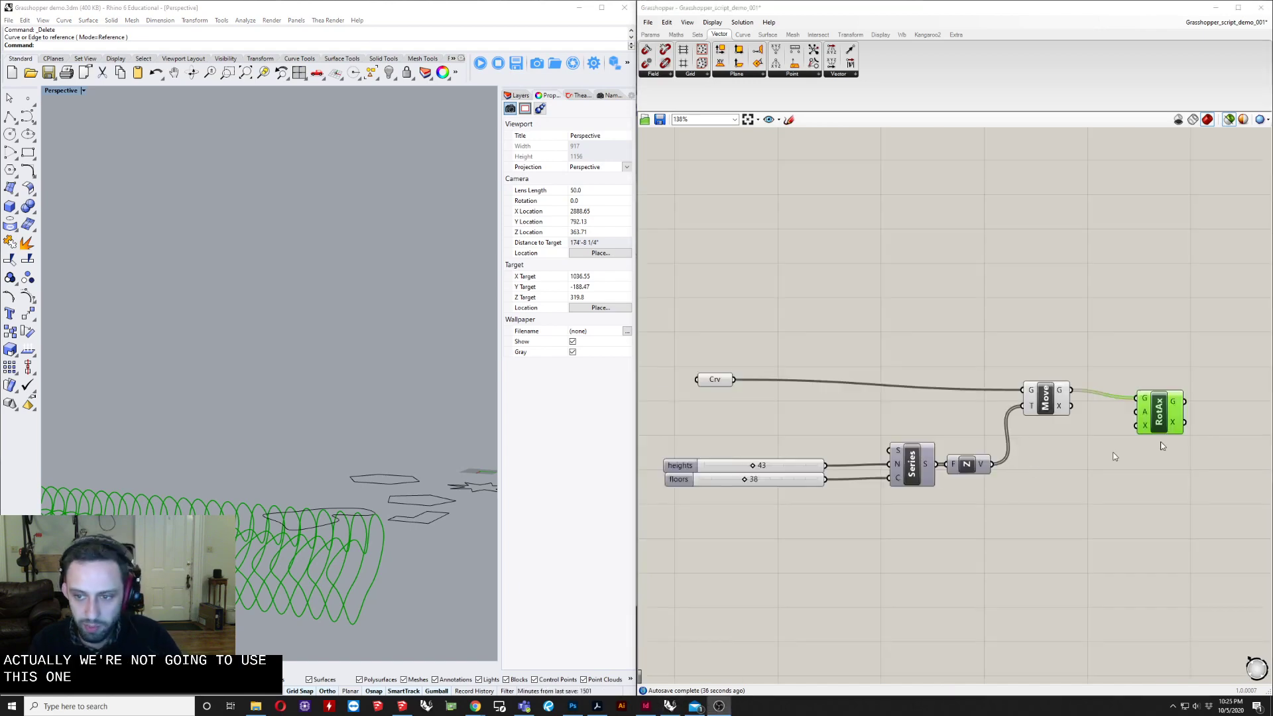
key("Delete")
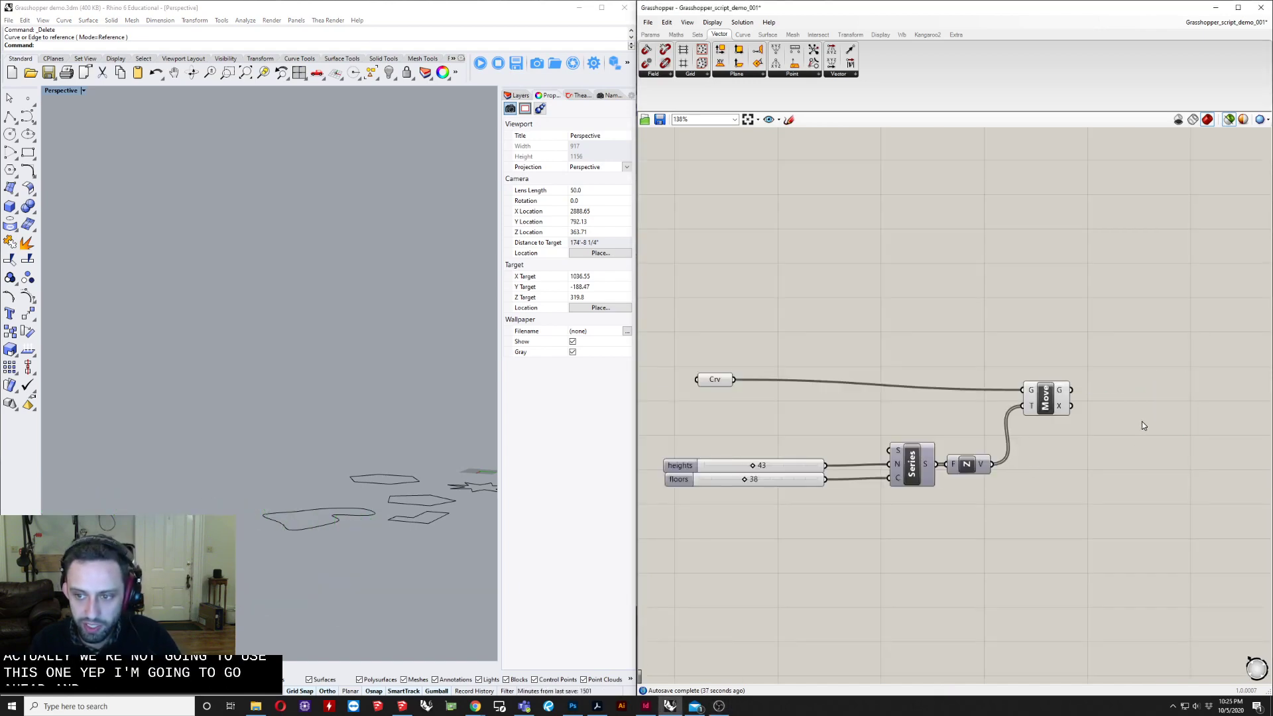
Step: Add the standard Rotate component beside Move and connect Move's geometry output to its geometry input
double_click(1142, 420)
type("ro")
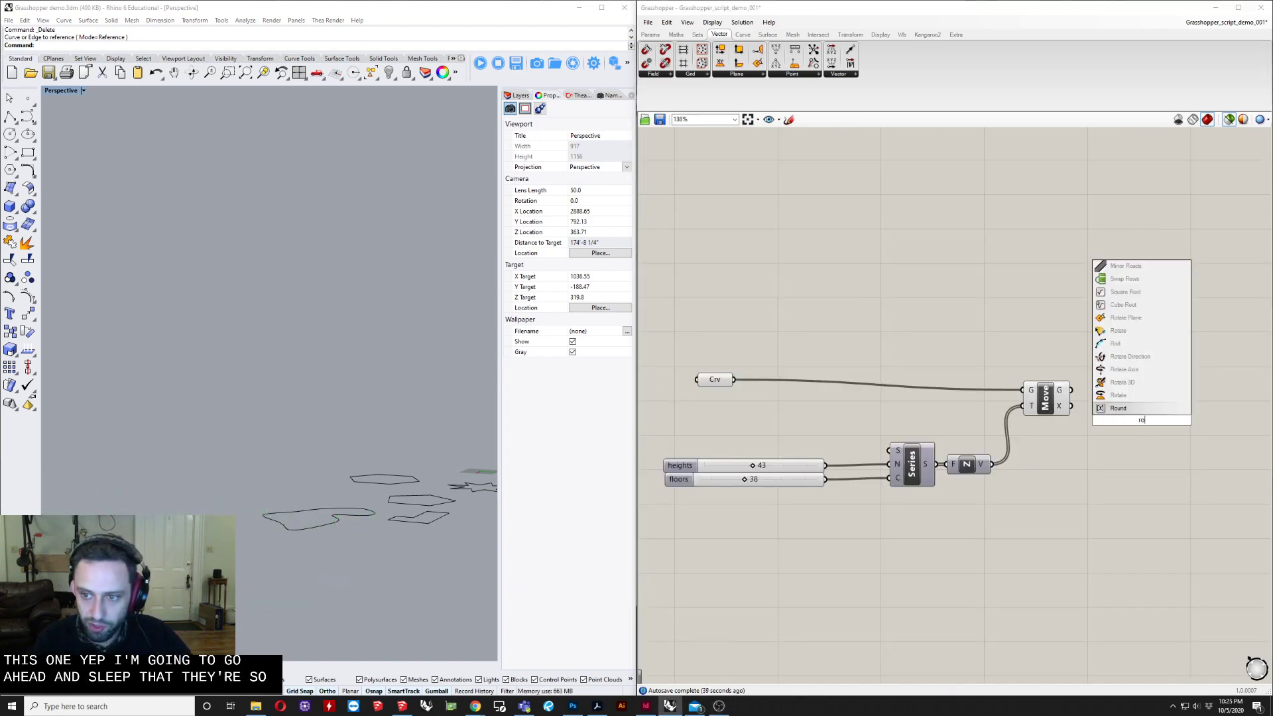
key("Up")
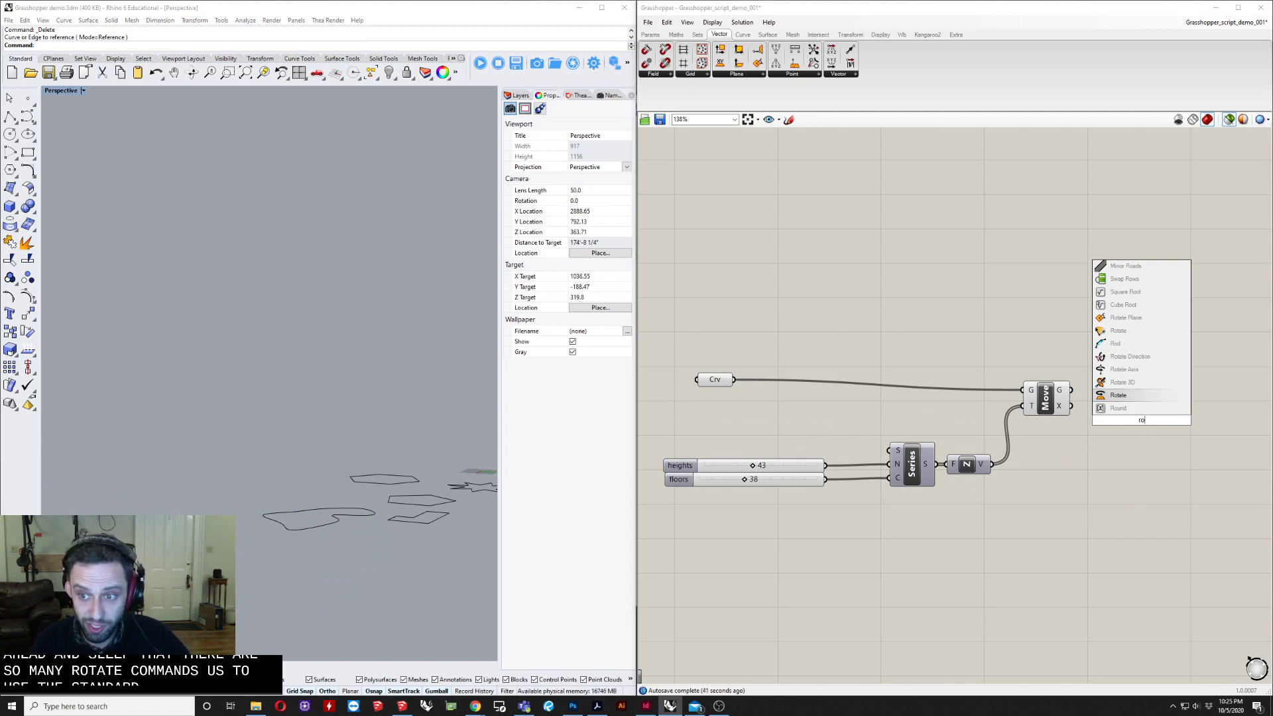
key("Return")
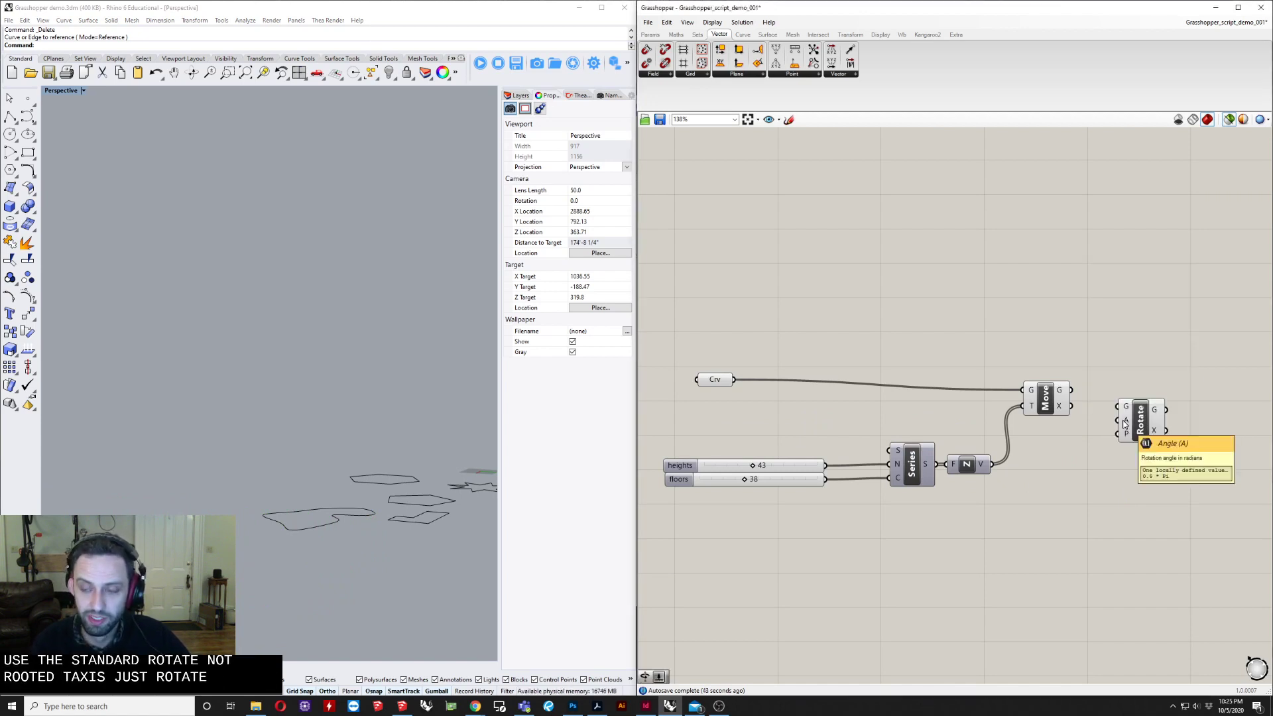
scroll(1057, 440, "up", 3)
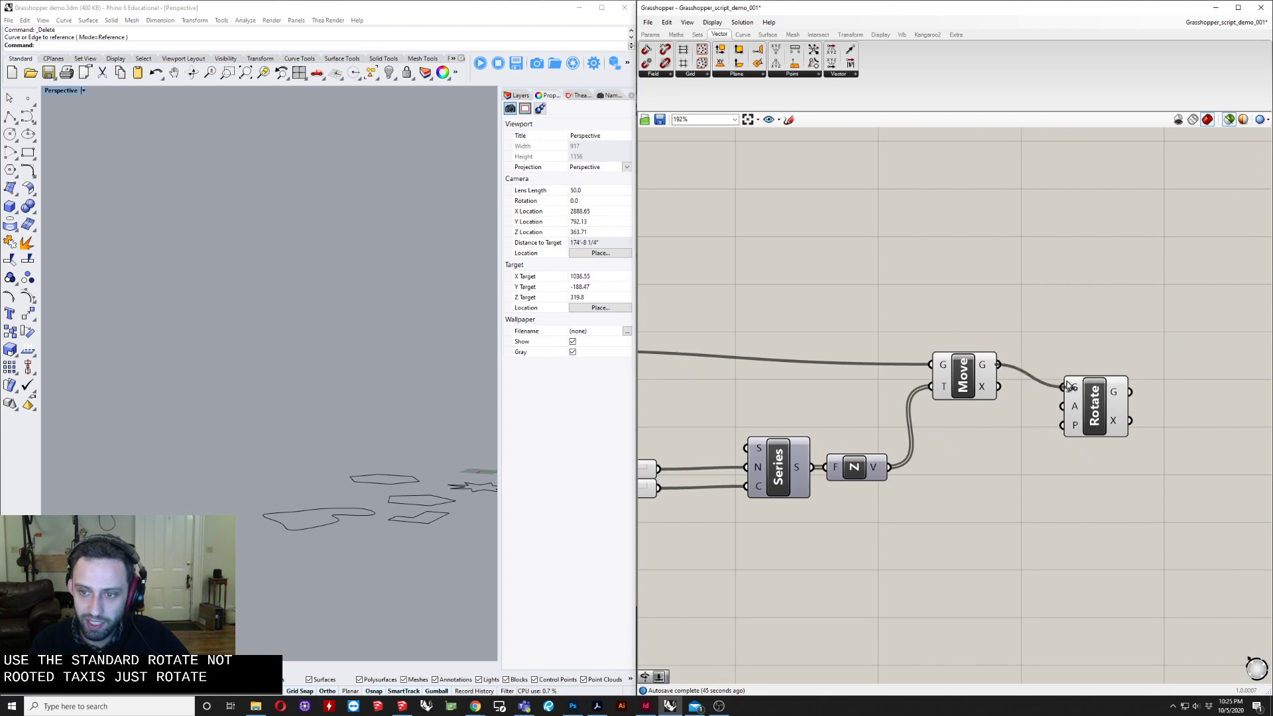
Step: Preview the Rotate and Move results in turn with the tower in view, then clear the selection
left_click(1091, 412)
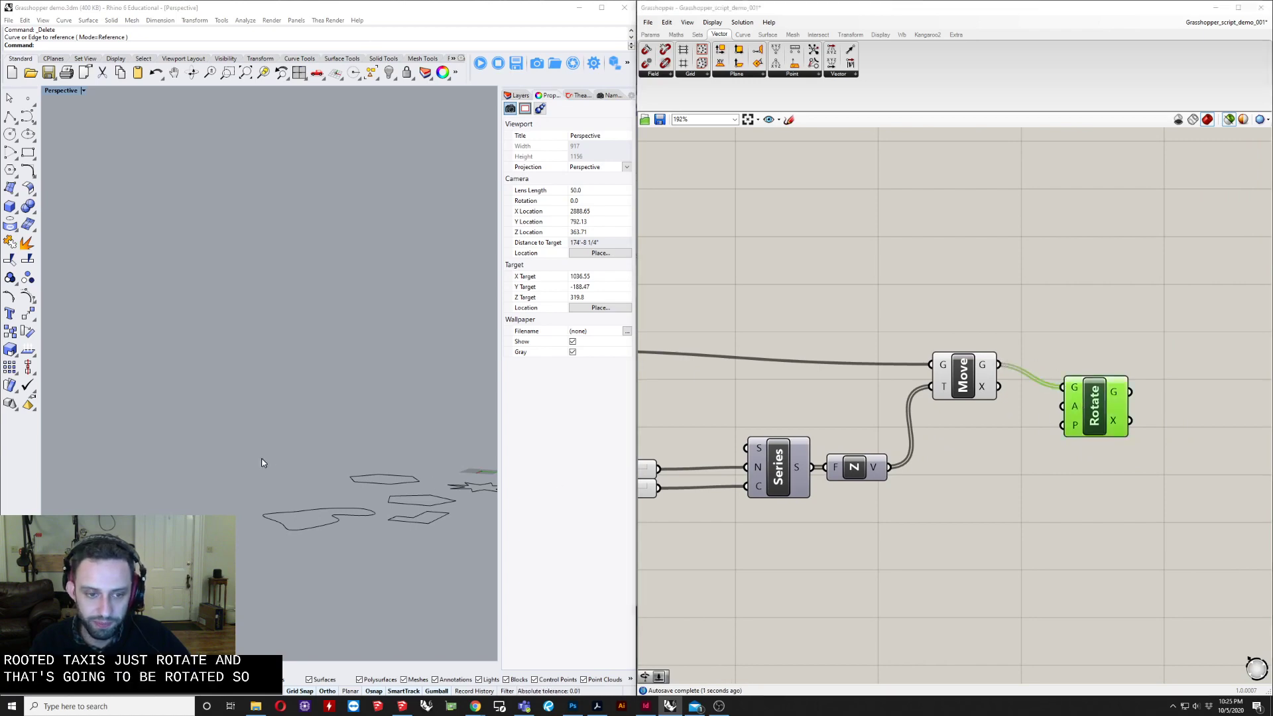
scroll(217, 482, "down", 3)
right_click_drag(217, 482, 216, 502)
right_click_drag(873, 435, 953, 444)
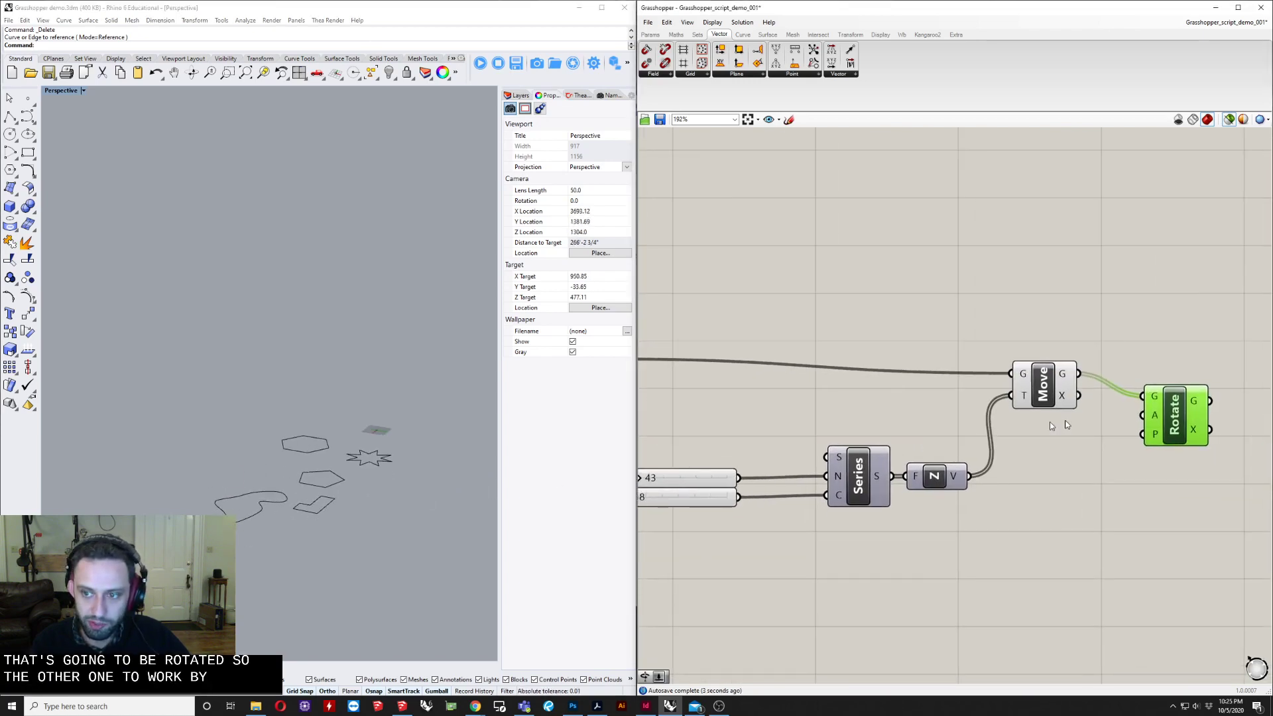
left_click(1030, 385)
scroll(1048, 464, "up", 4)
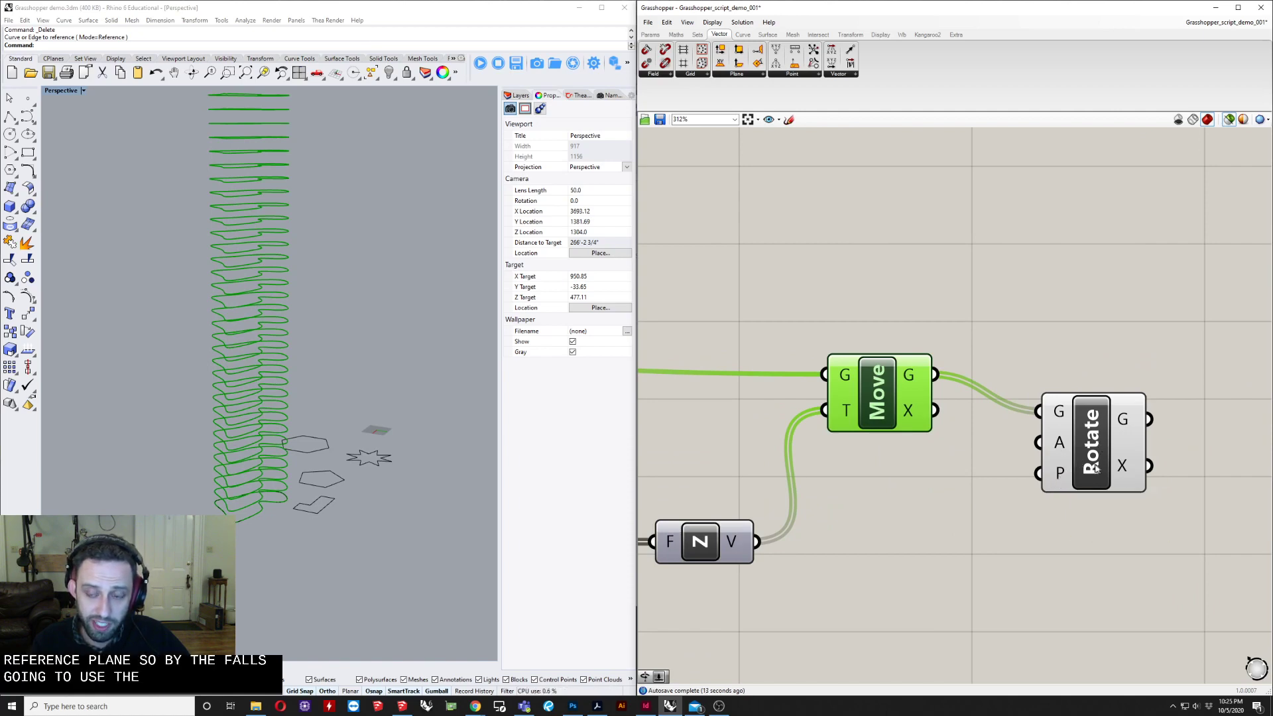
left_click(872, 496)
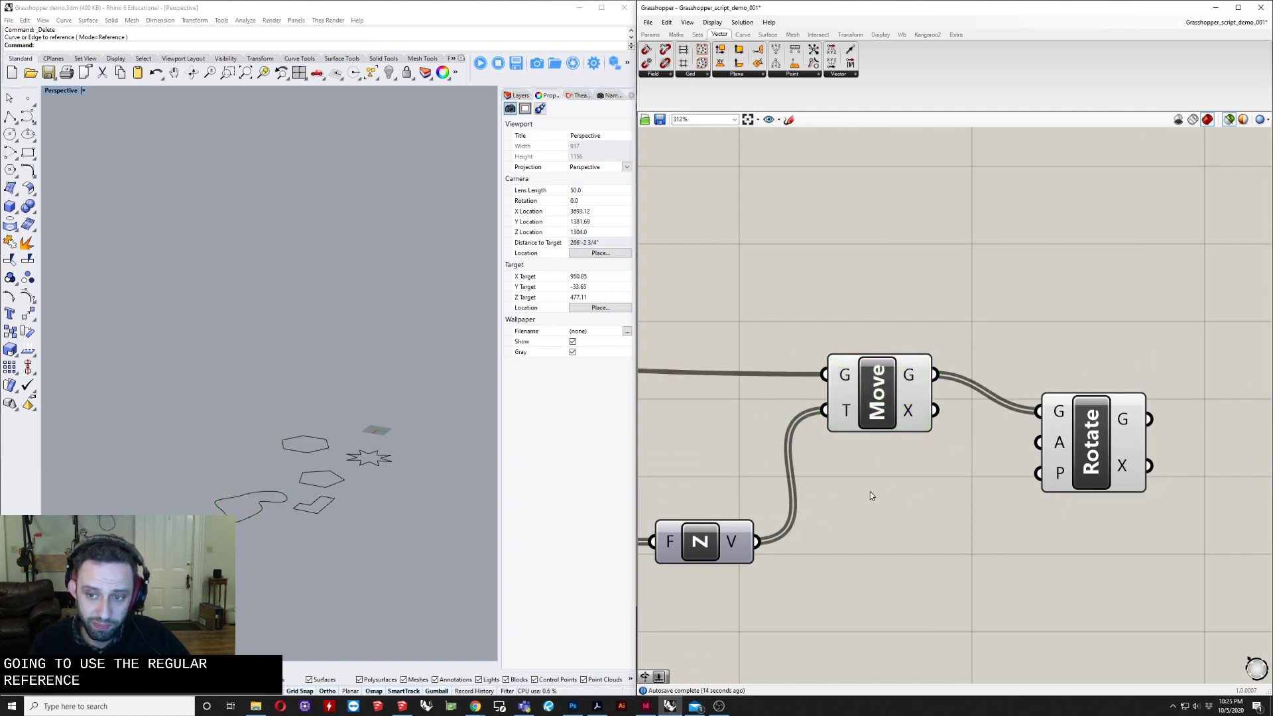
Step: Set Rotate's angle input to degrees and shift the component farther from Move
right_click(1059, 449)
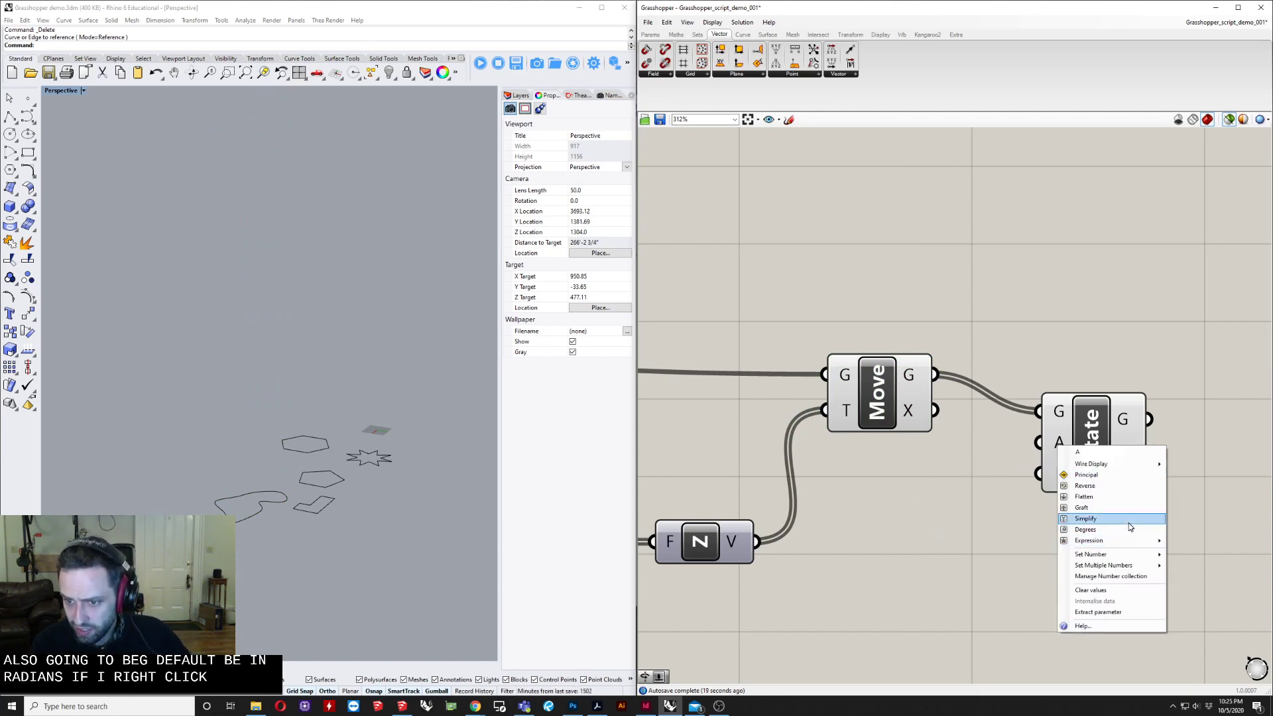
left_click(1096, 530)
left_click_drag(1055, 458, 1118, 459)
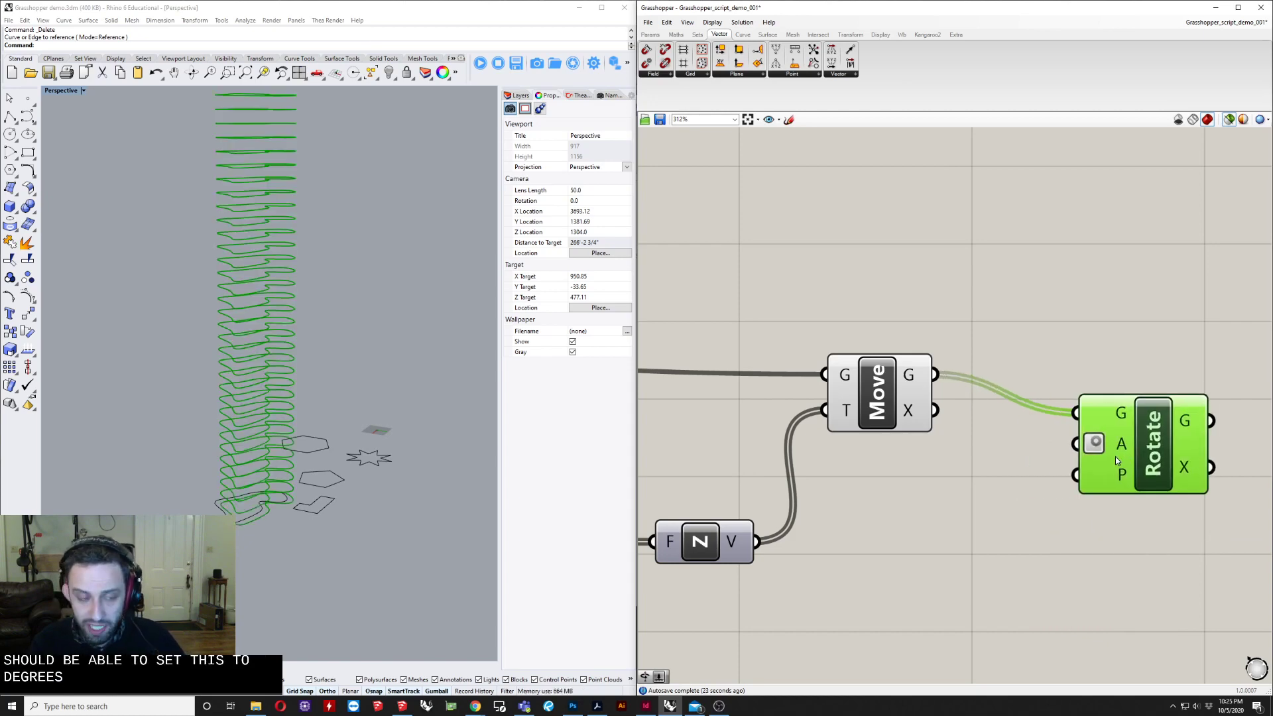
left_click(962, 512)
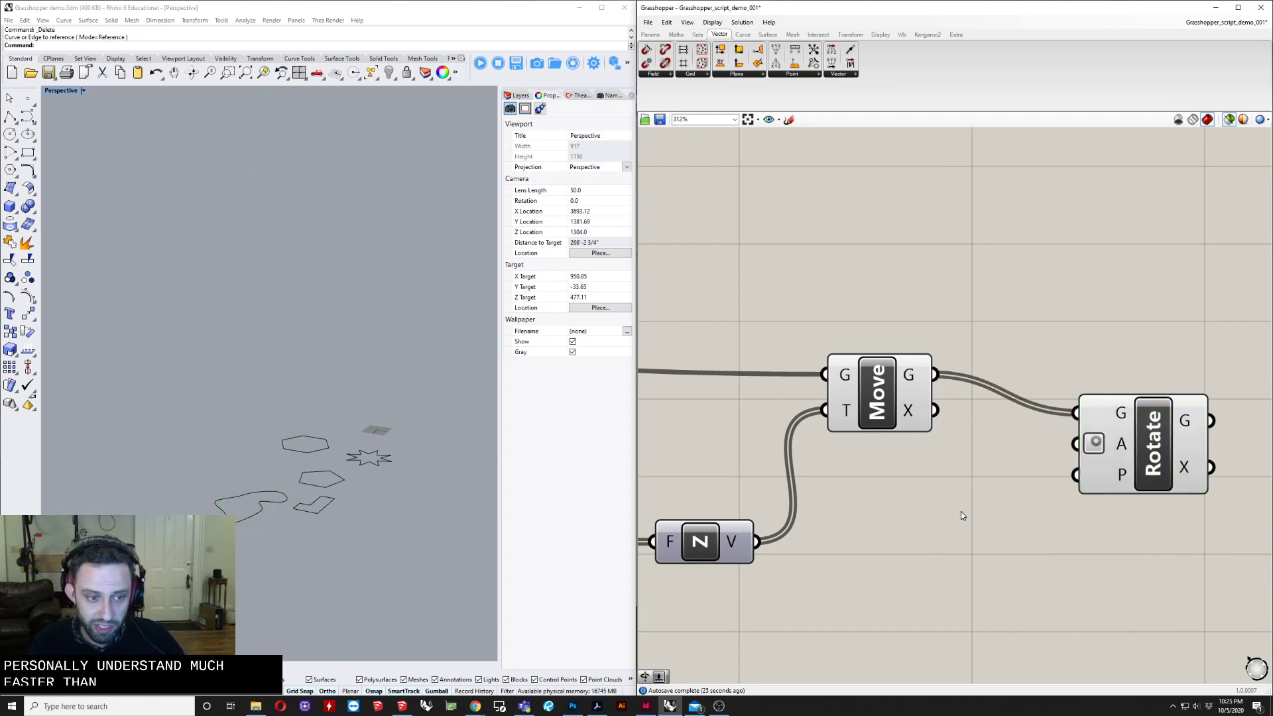
Step: Add a number slider with value 360 below Move and connect it to Rotate's angle input
double_click(962, 514)
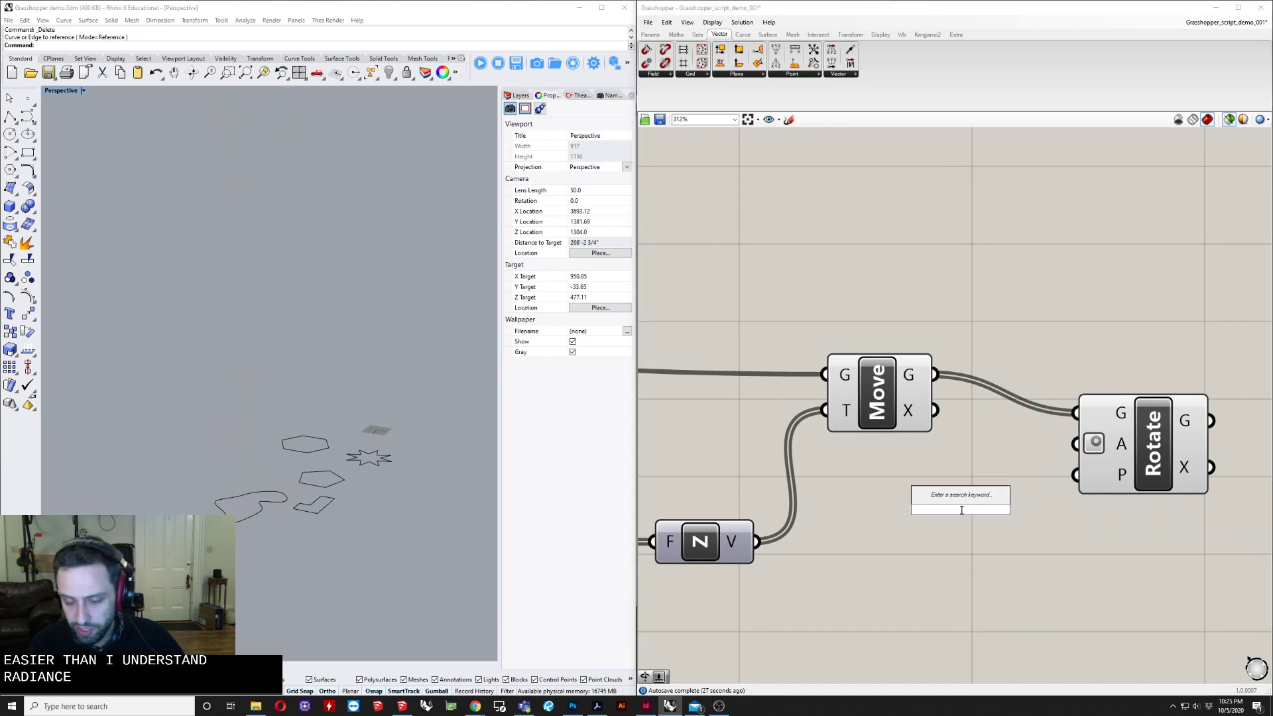
type("360")
key("Return")
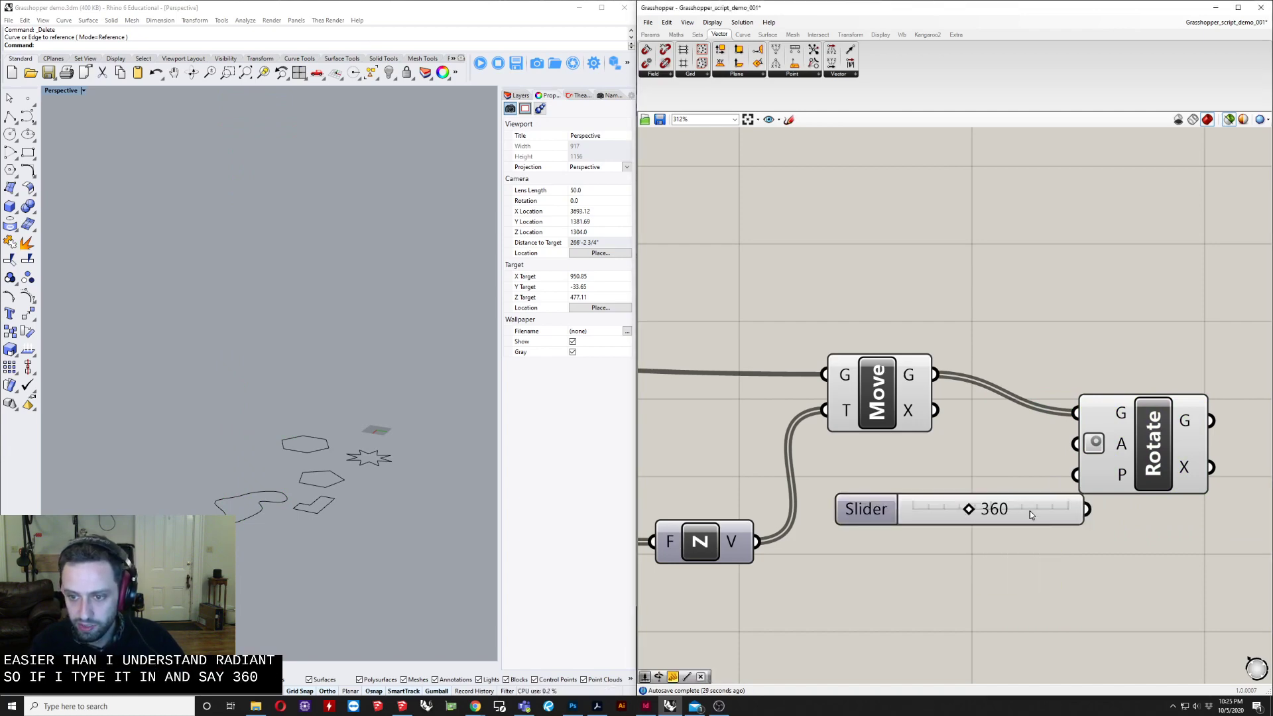
left_click_drag(1031, 515, 1021, 492)
left_click_drag(1076, 449, 1076, 443)
Step: Highlight the Rotate result and set the Angle slider to 357
left_click(1122, 455)
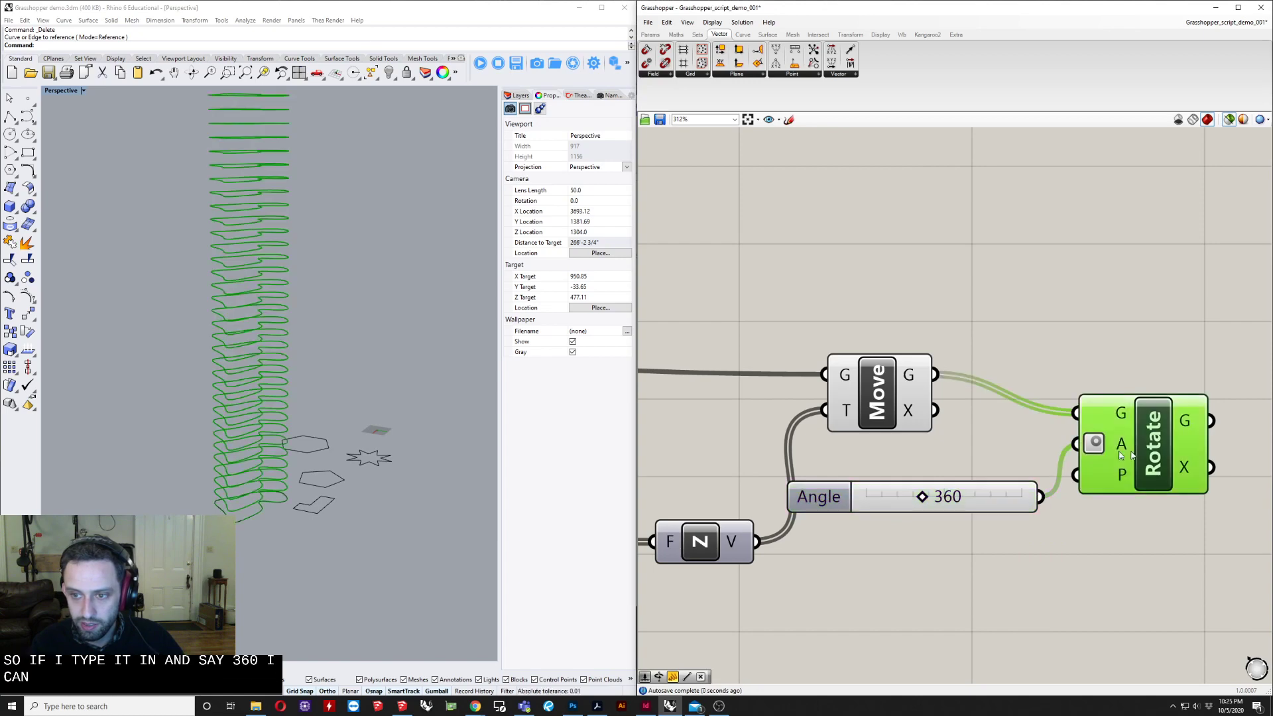
mouse_move(927, 499)
left_mouse_down()
mouse_move(871, 499)
mouse_move(926, 502)
left_mouse_up()
scroll(926, 501, "down", 3)
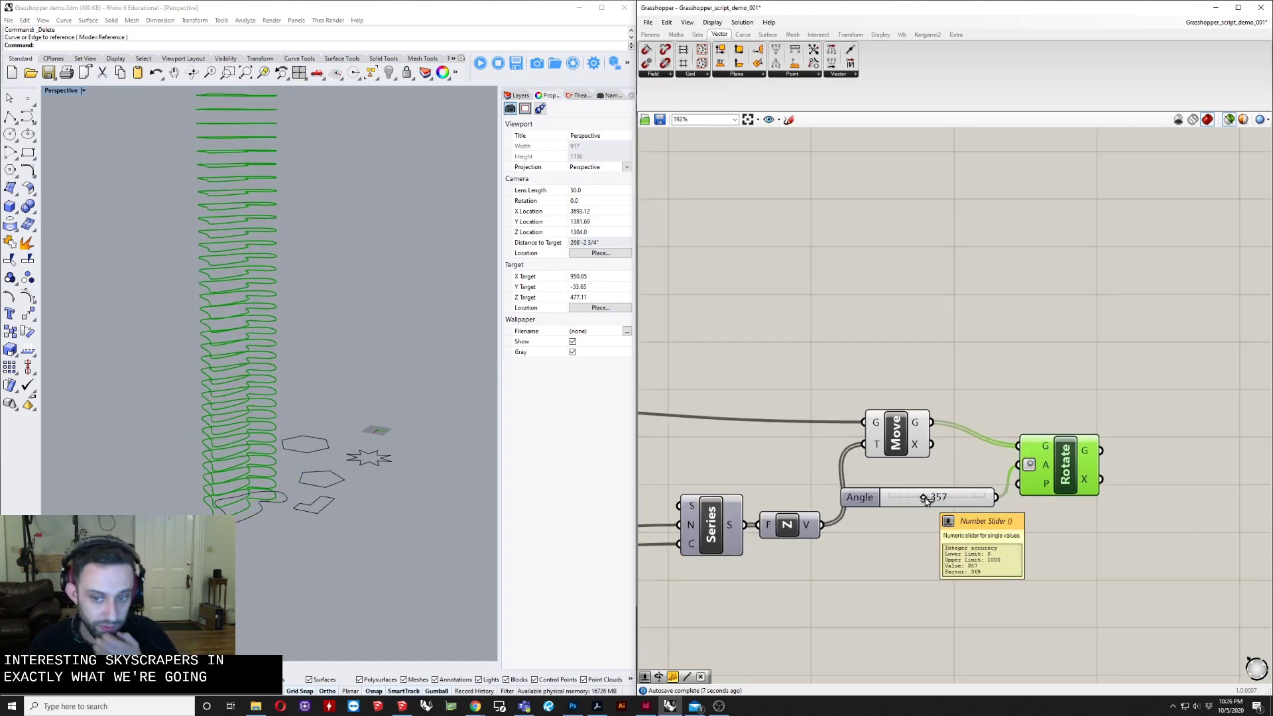
Step: Shift Rotate and the Angle slider away from Move, then raise the slider level with Rotate's angle input
left_click_drag(1069, 413, 935, 542)
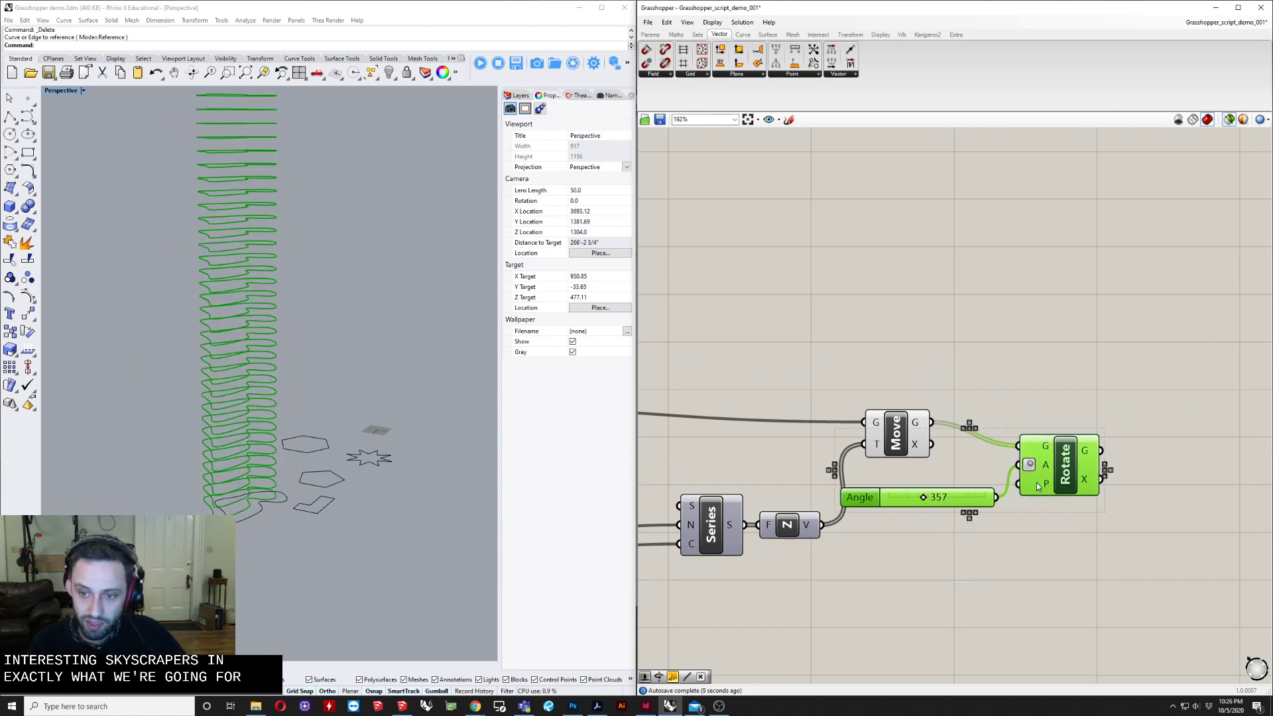
left_click_drag(1038, 484, 1119, 502)
left_click(1083, 614)
right_click_drag(1046, 615, 996, 621)
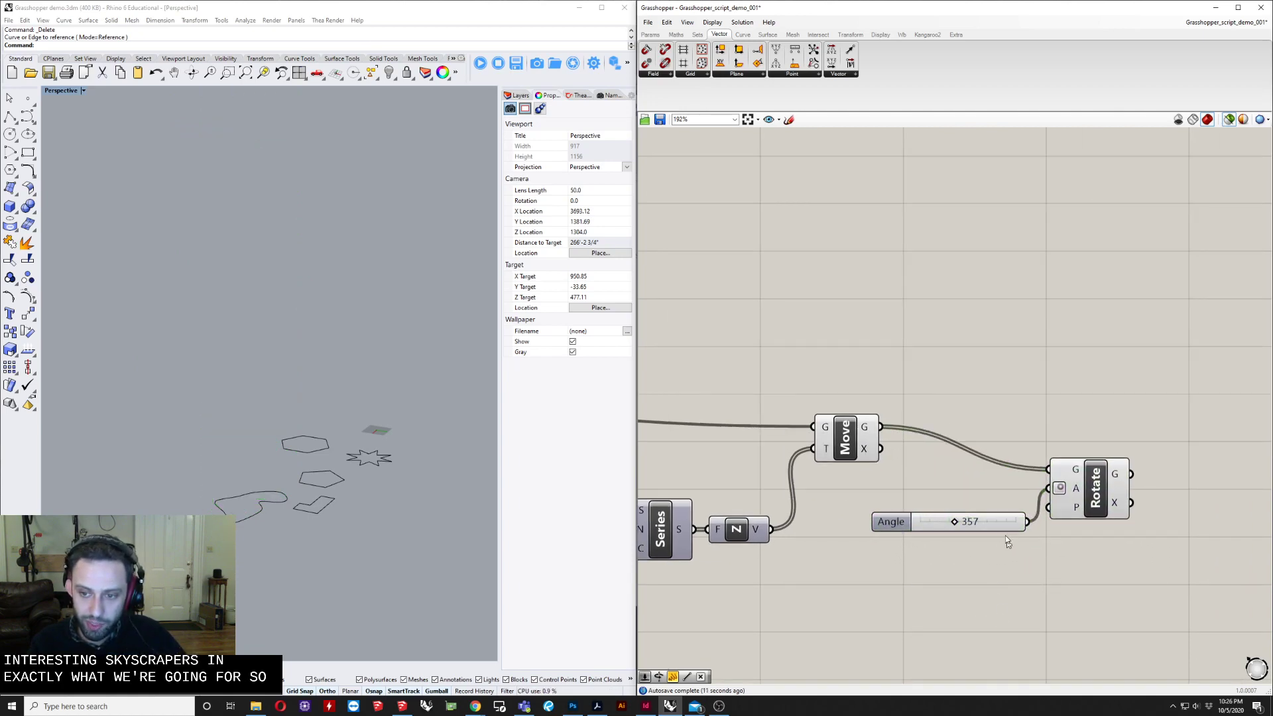
left_click_drag(1007, 522, 1002, 482)
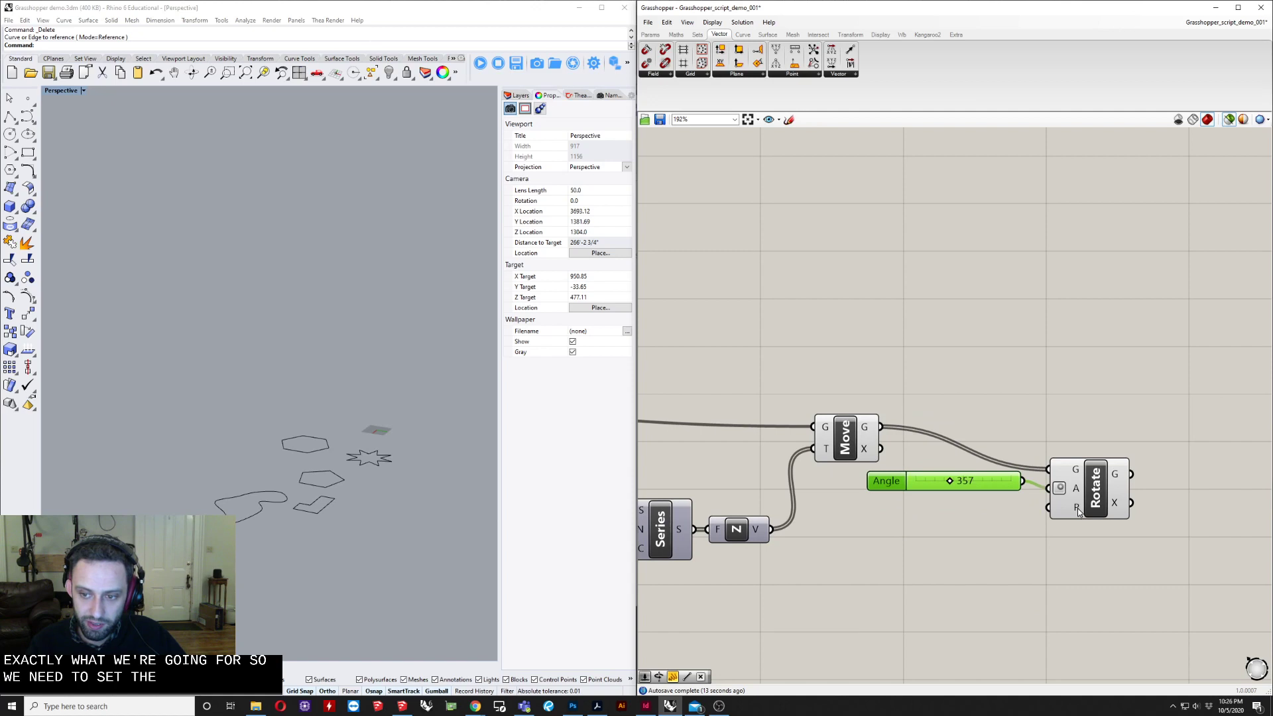
Step: Add an Area component below the Angle slider and connect Move's geometry output to it to get each floor's center
double_click(906, 585)
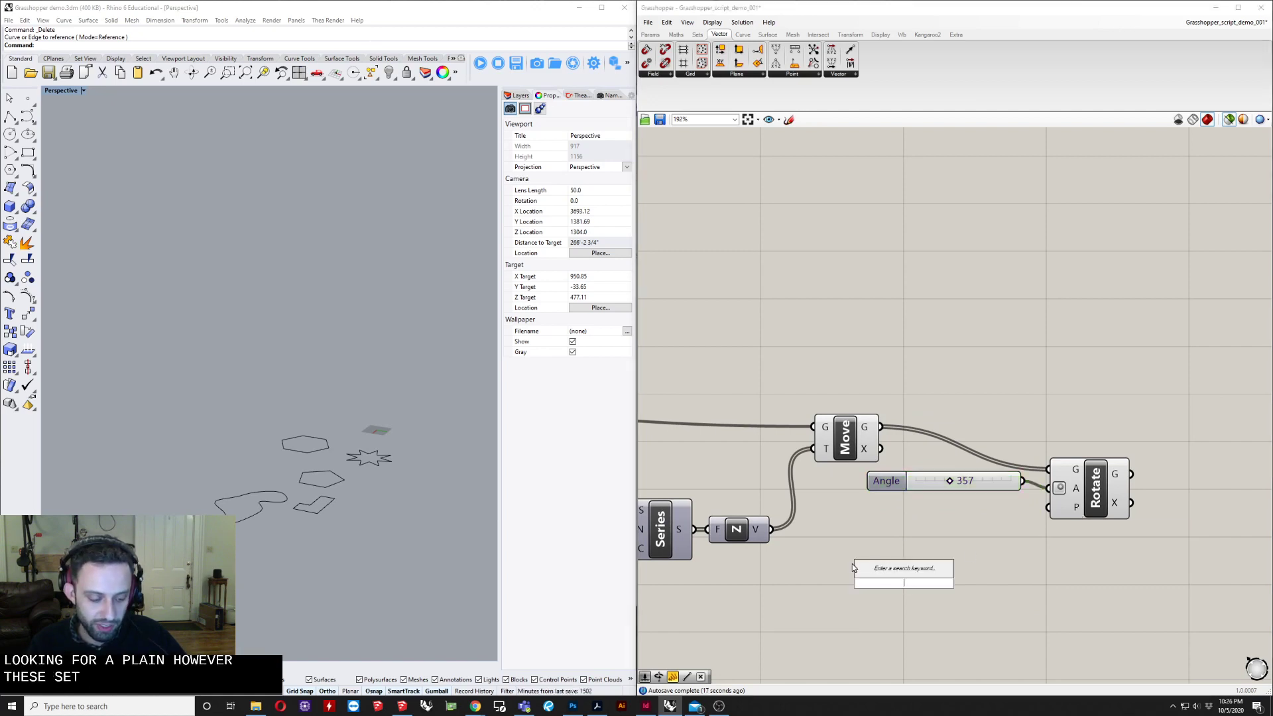
type("ce")
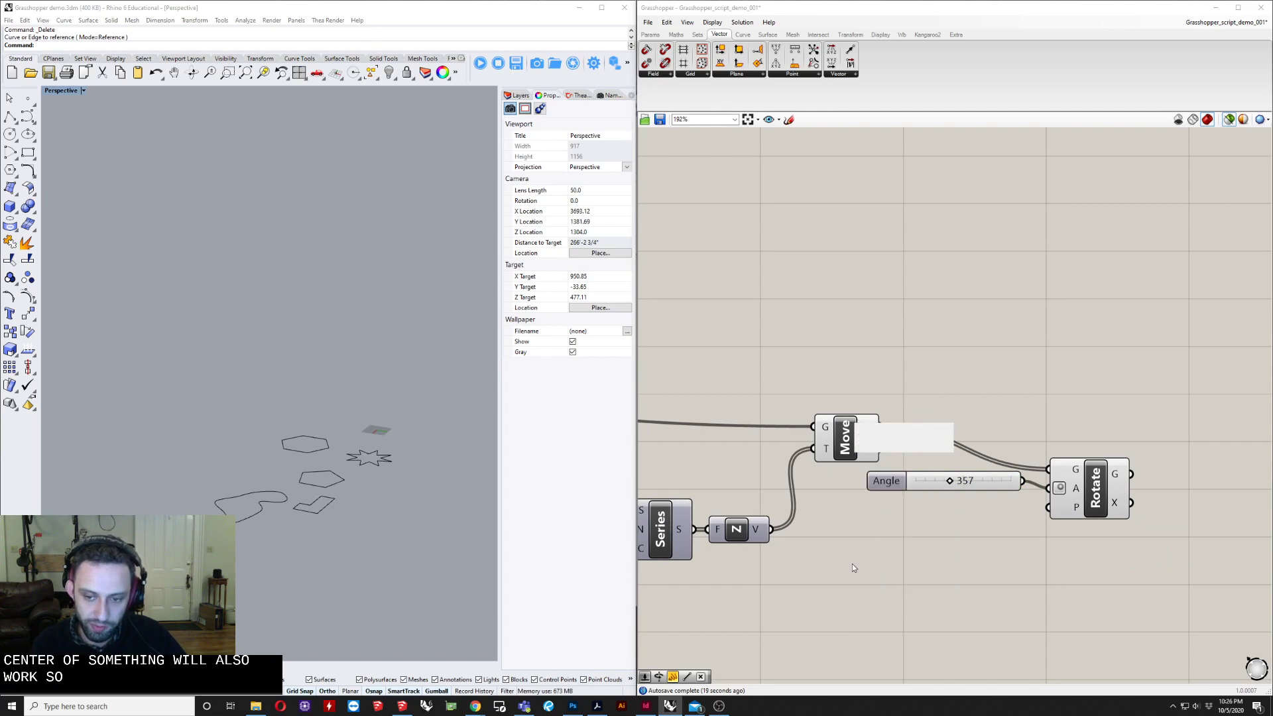
key("BackSpace")
key("BackSpace")
type("area")
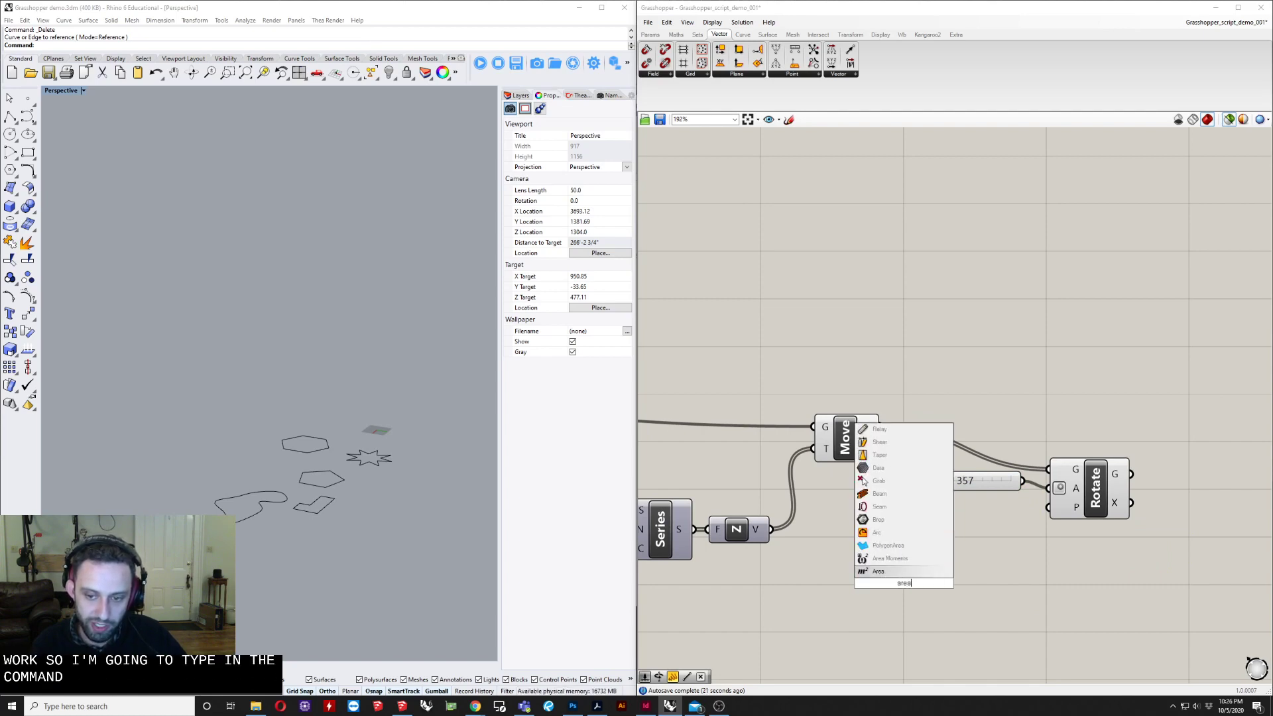
key("Return")
scroll(853, 569, "up", 2)
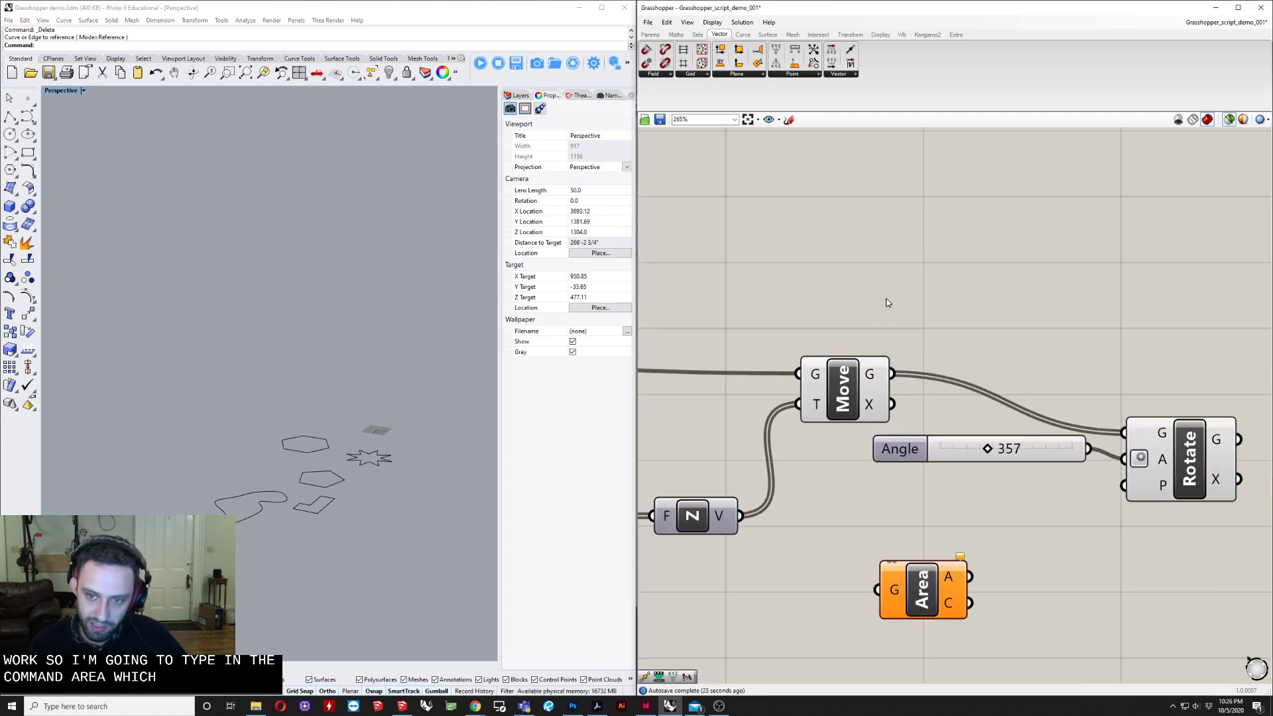
left_click_drag(892, 375, 988, 553)
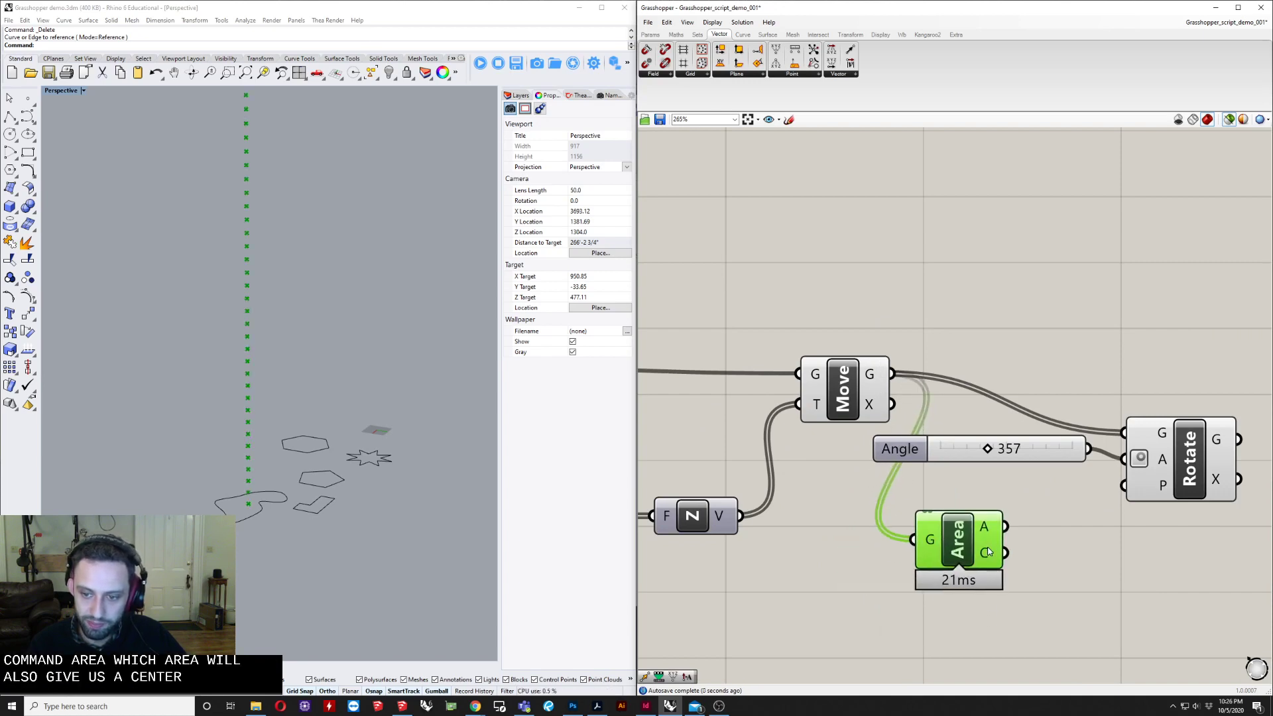
Step: Connect Area's centroid output to Rotate's plane input and move Area up close beneath the Angle slider
left_click_drag(1125, 491, 1125, 486)
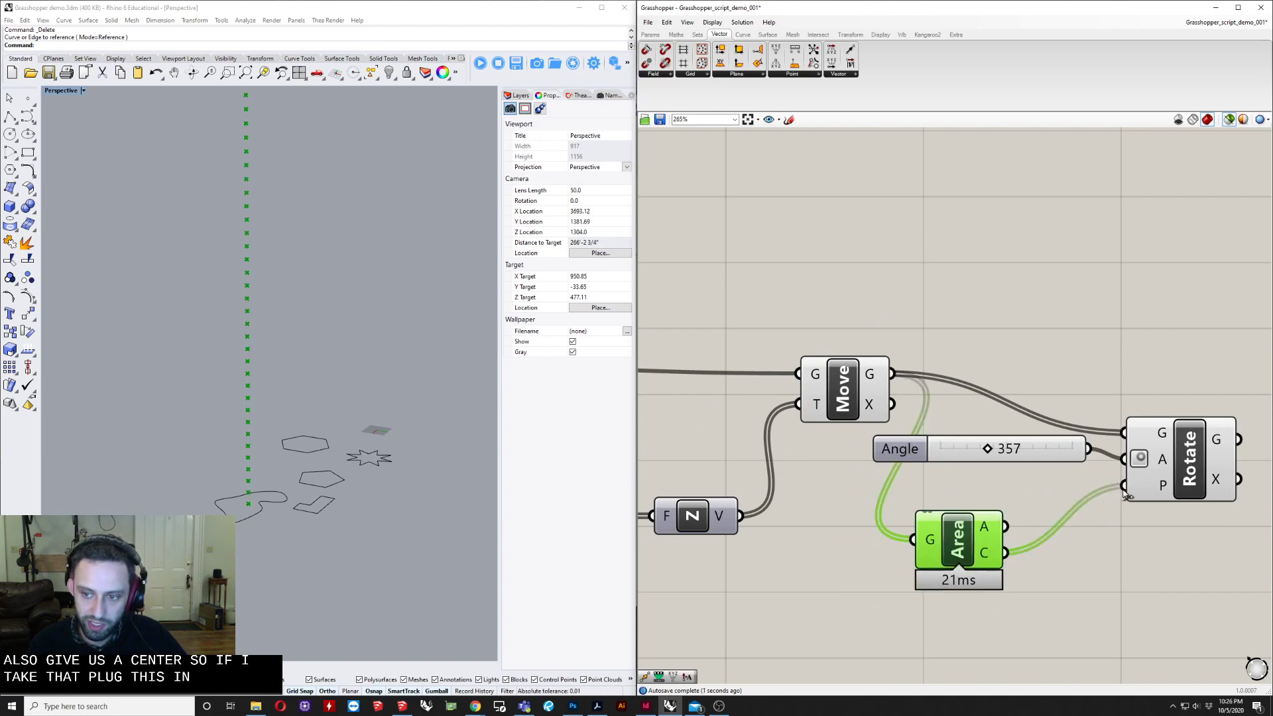
mouse_move(986, 560)
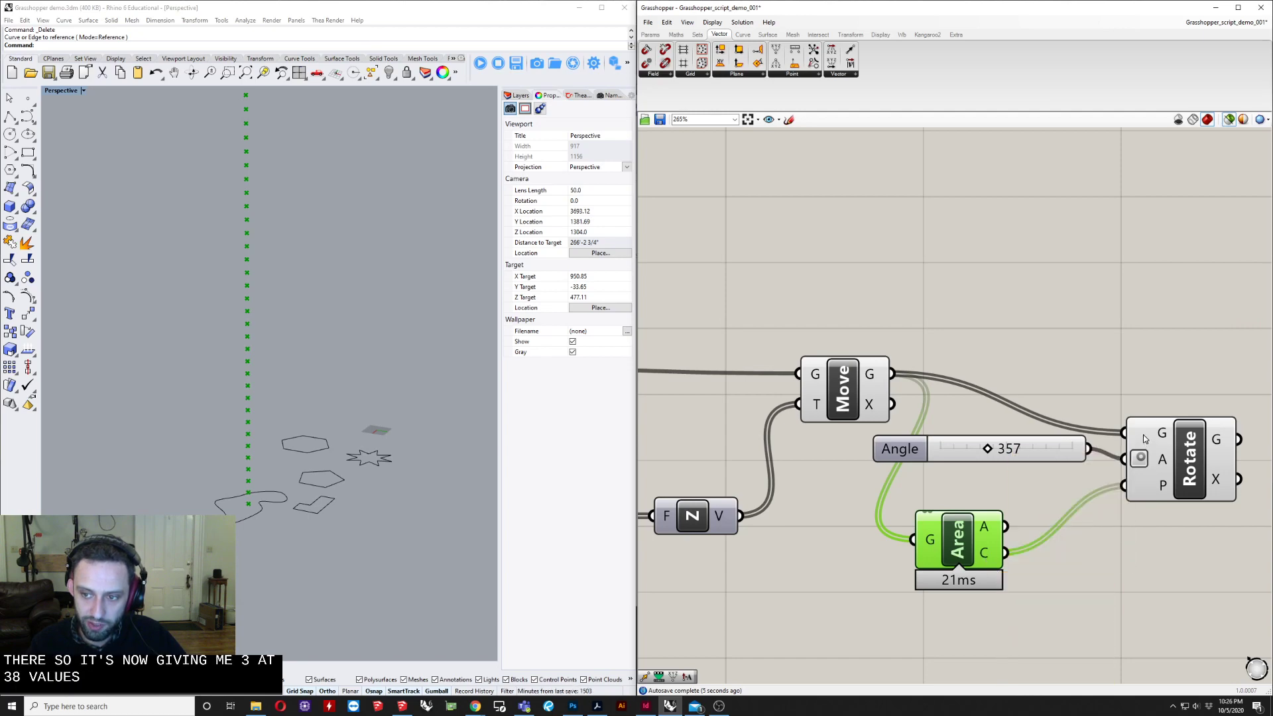
mouse_move(1144, 439)
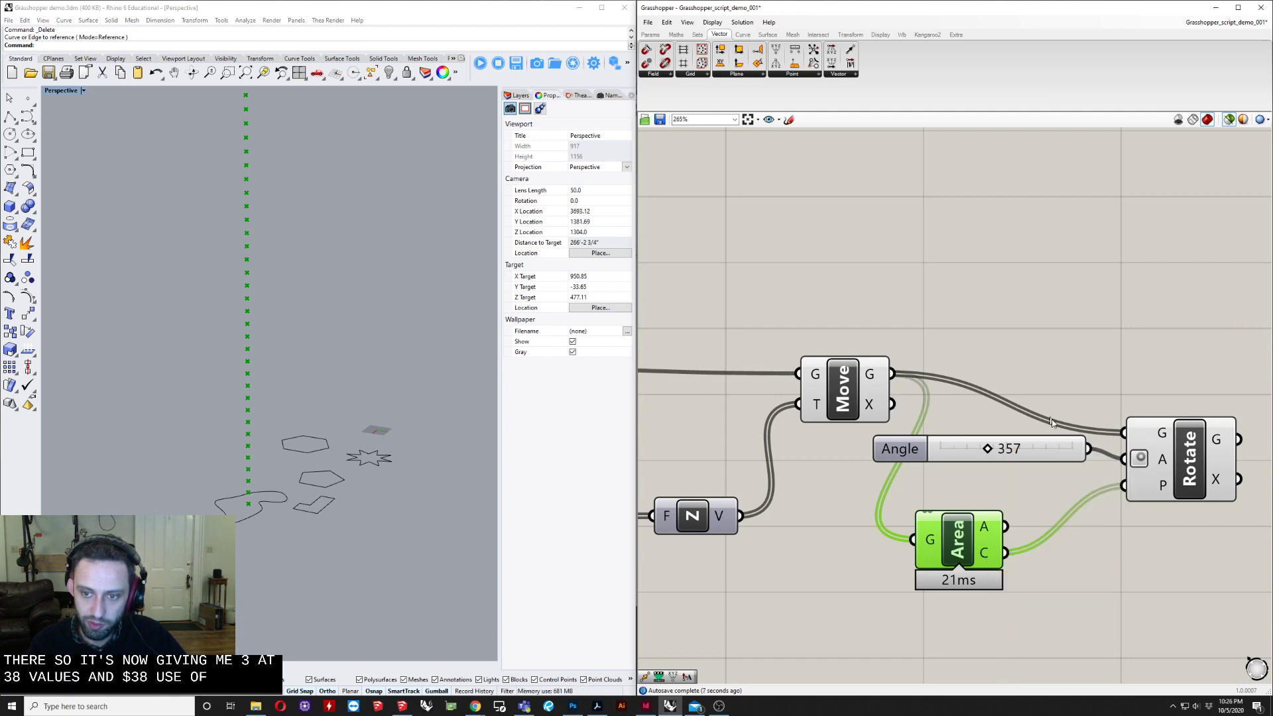
right_click_drag(1075, 512, 1025, 526)
left_click_drag(938, 551, 964, 516)
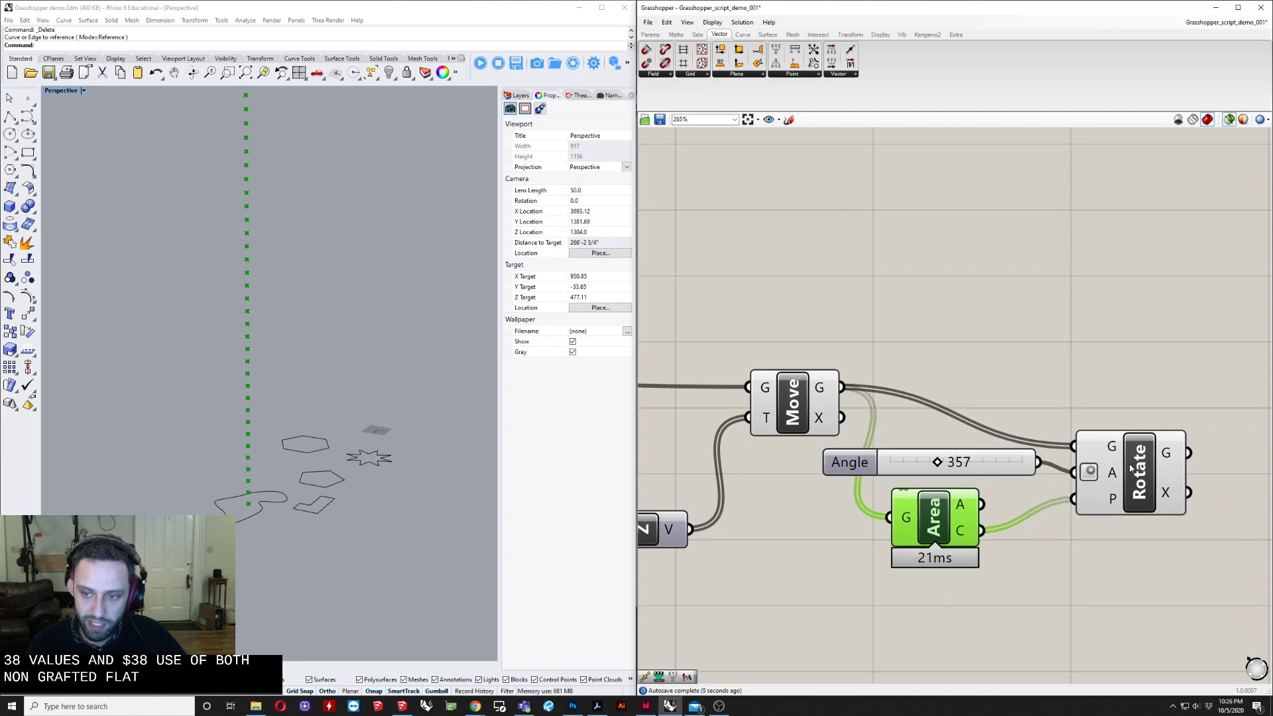
Step: Highlight the Rotate result and set the Angle slider to 89 to turn the floors about their centers
left_click(1137, 466)
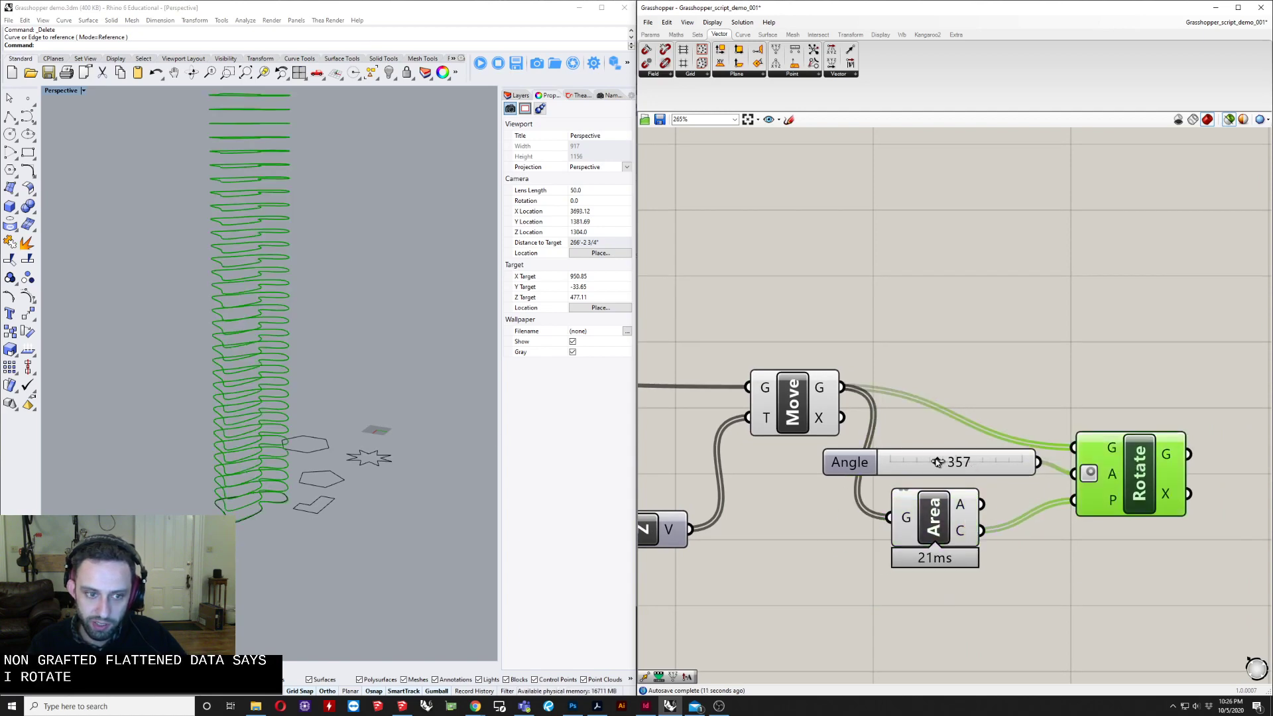
left_click_drag(937, 462, 902, 472)
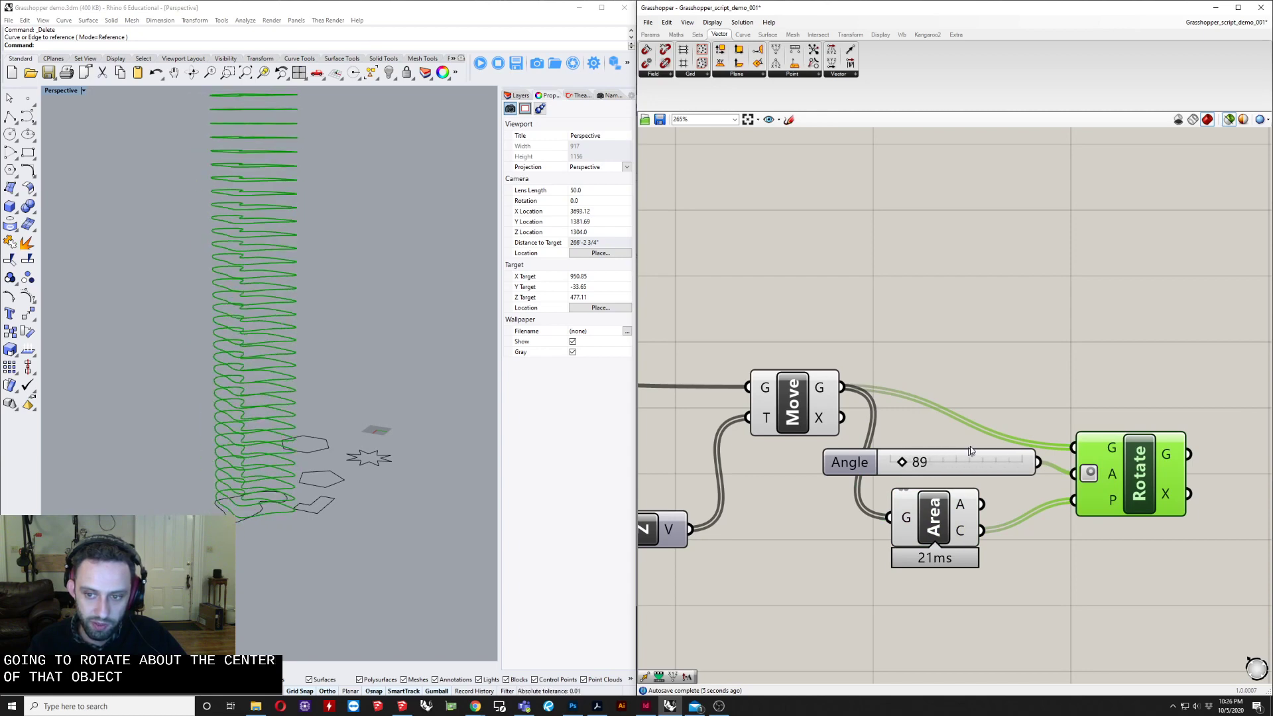
right_click_drag(971, 449, 884, 468)
scroll(884, 467, "down", 2)
right_click_drag(319, 436, 360, 423)
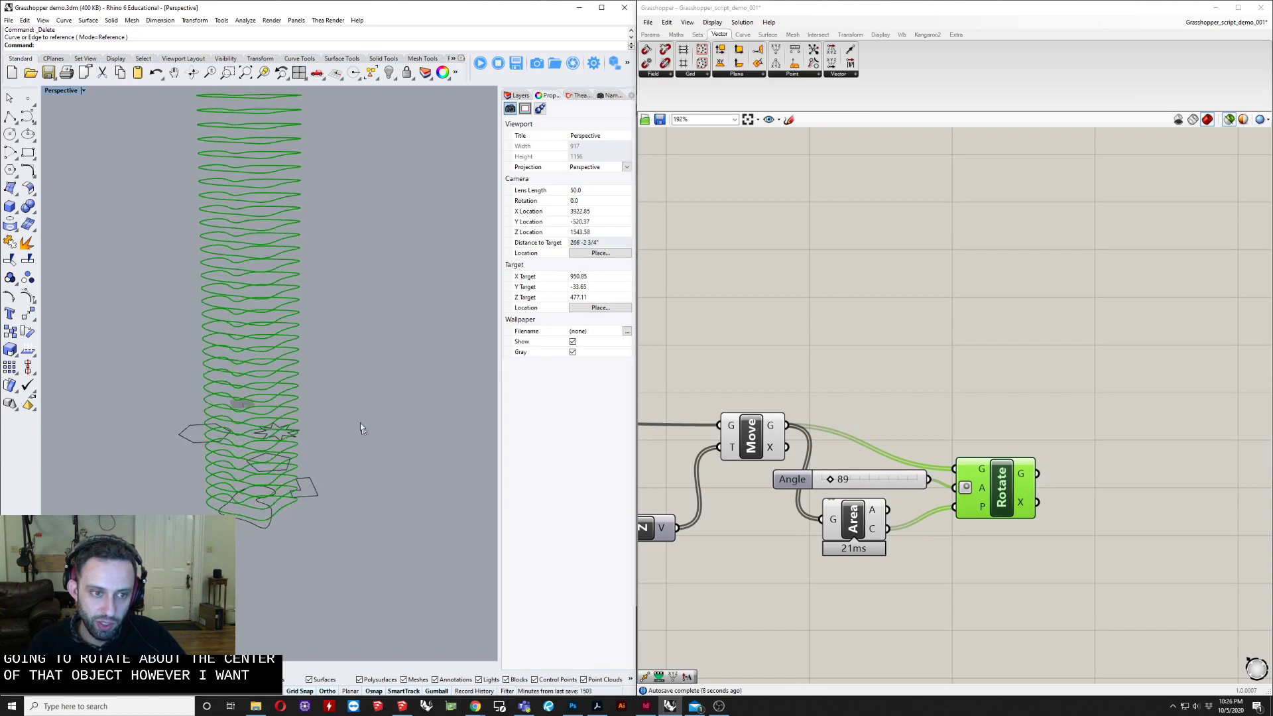
right_click_drag(268, 488, 277, 515)
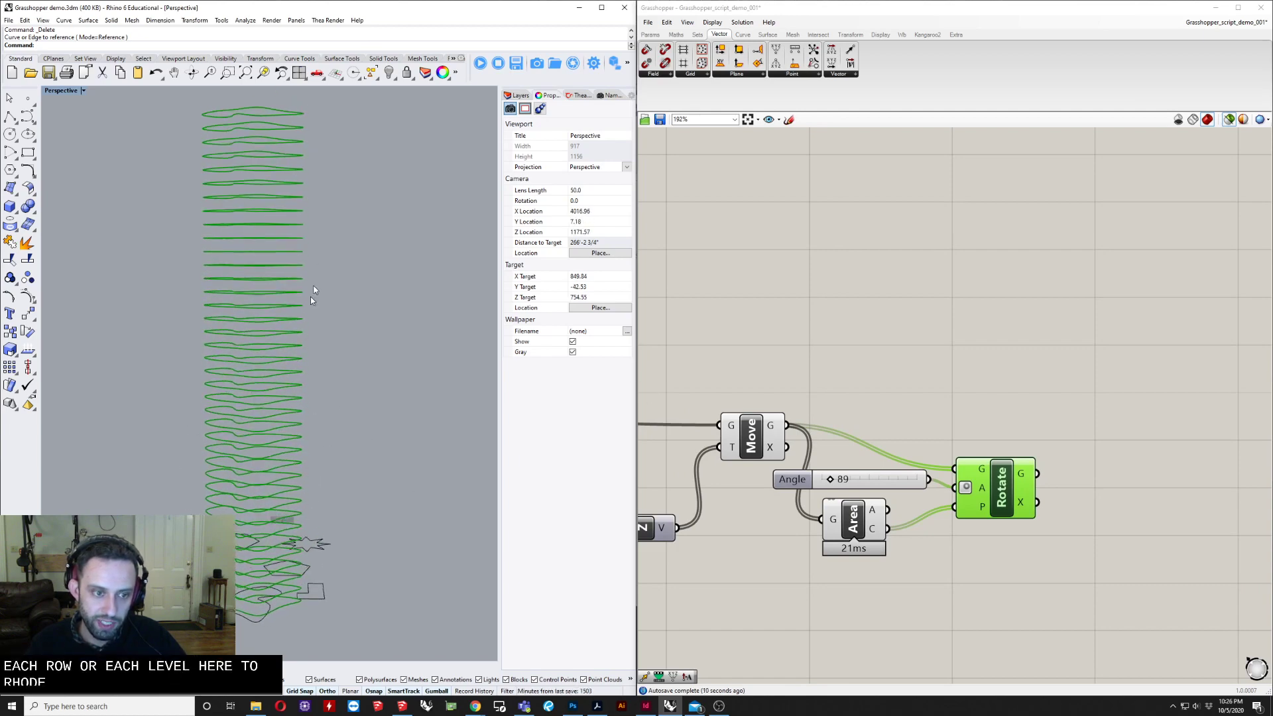
right_click_drag(311, 296, 268, 463)
Step: Add a Remap Numbers component on the empty canvas below Area
right_click_drag(902, 505, 980, 437)
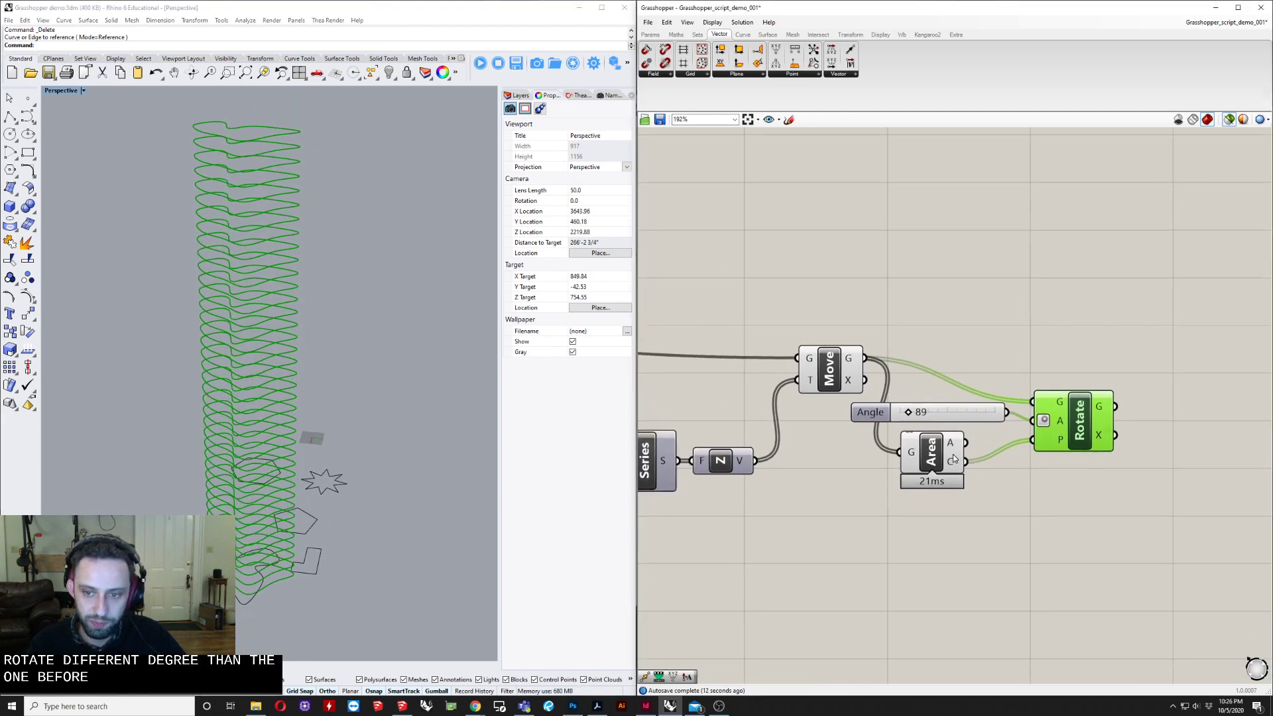
mouse_move(954, 459)
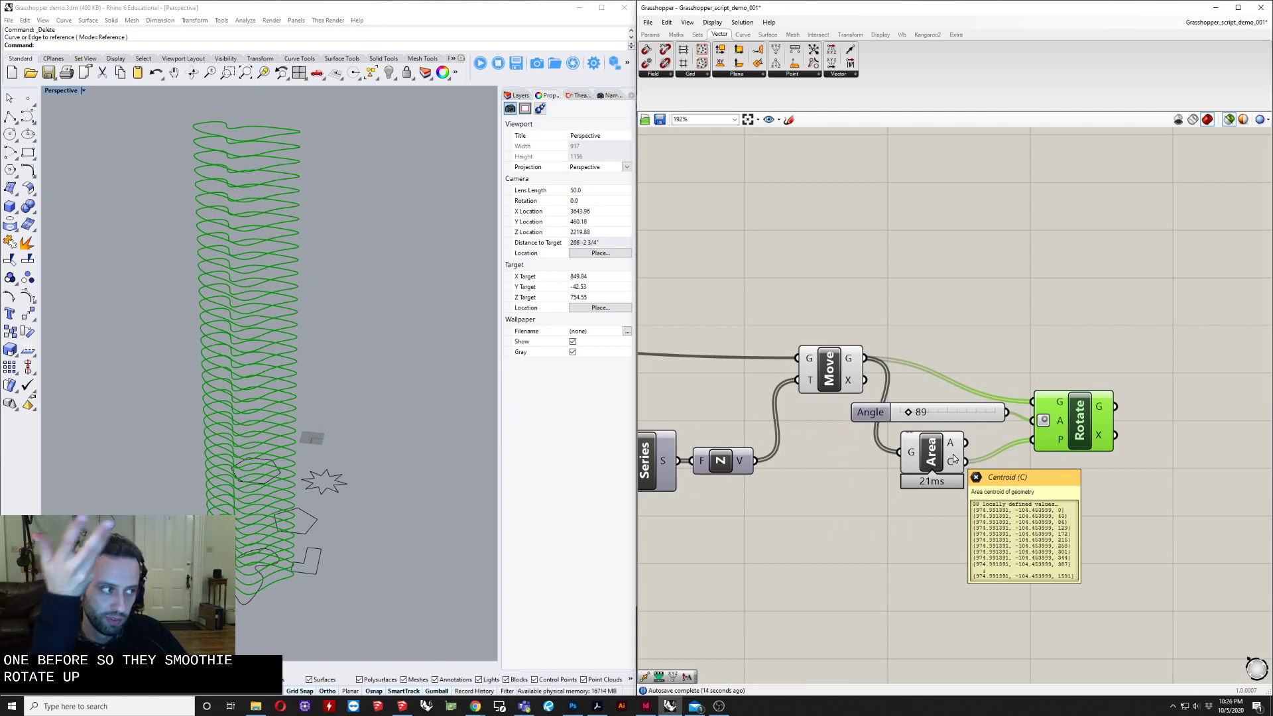
scroll(910, 551, "down", 3)
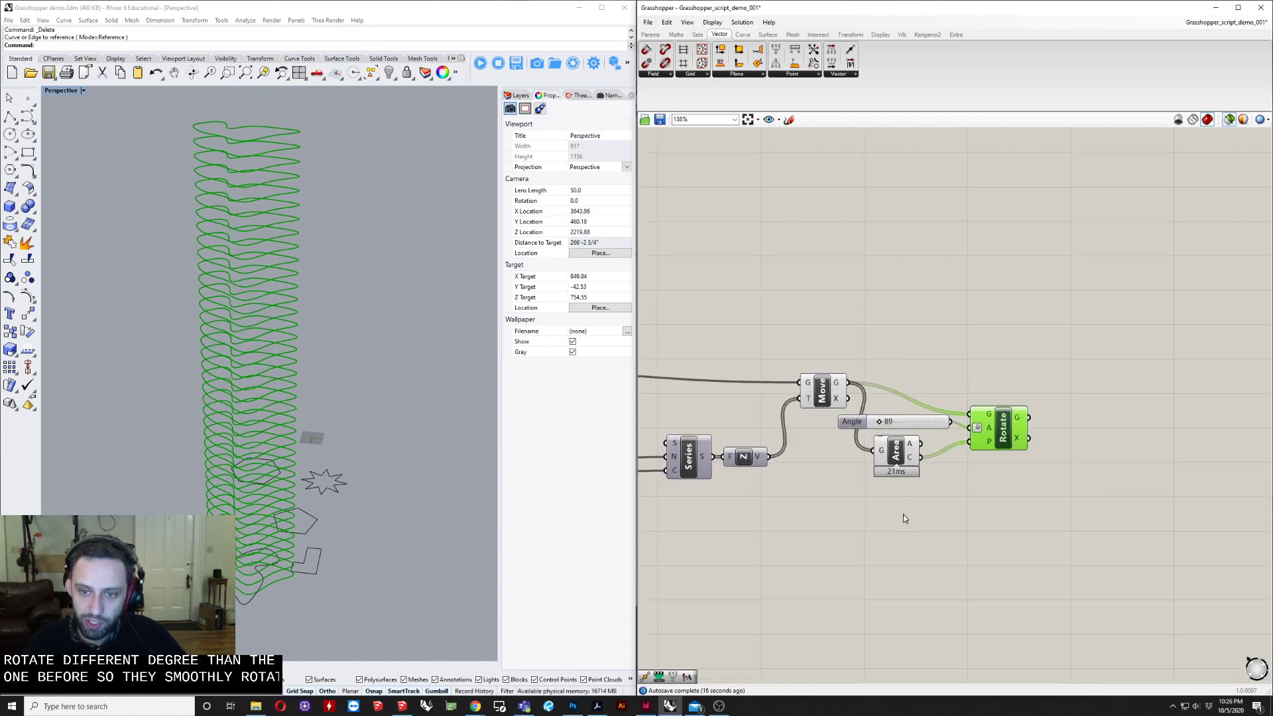
right_click_drag(882, 515, 812, 498)
scroll(840, 468, "up", 3)
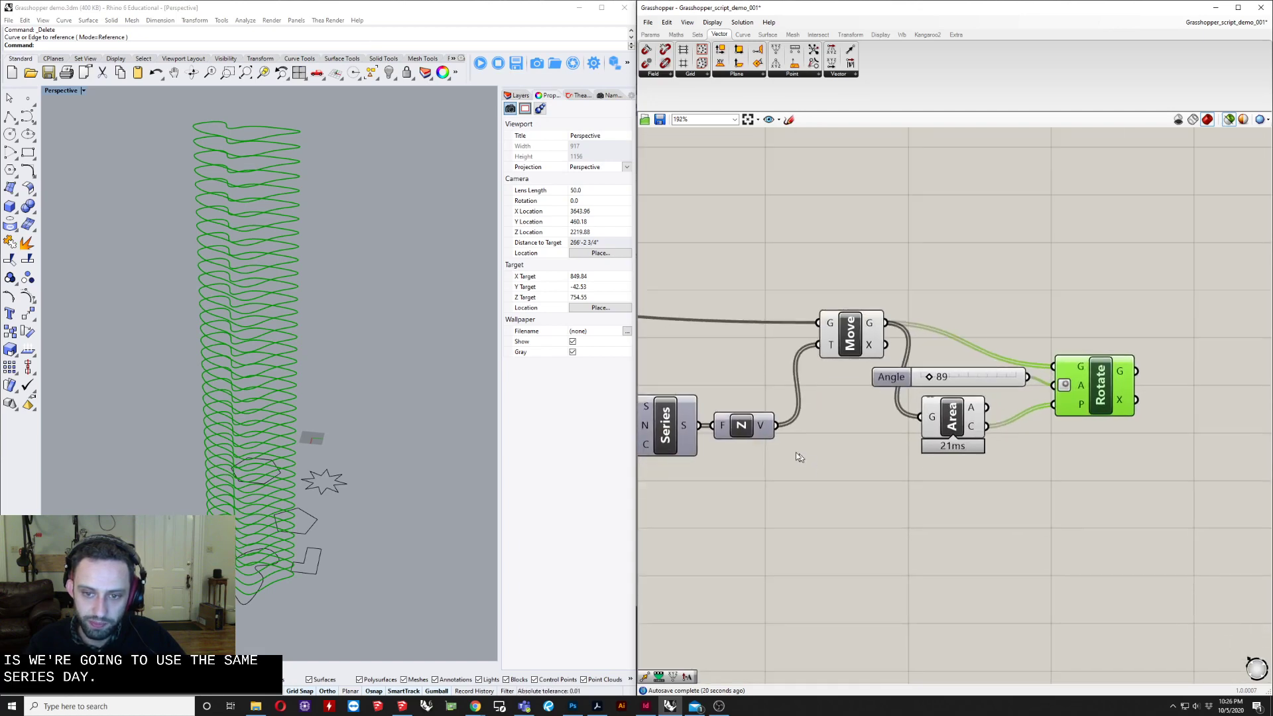
mouse_move(762, 426)
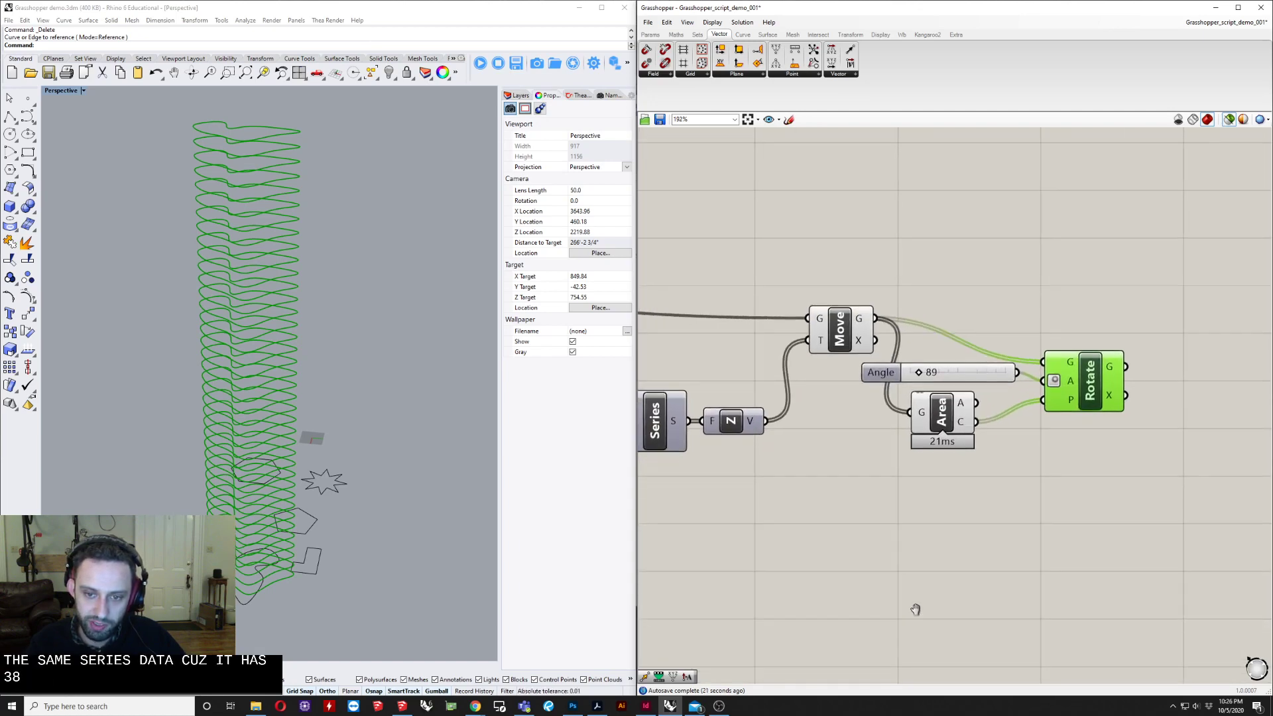
double_click(907, 556)
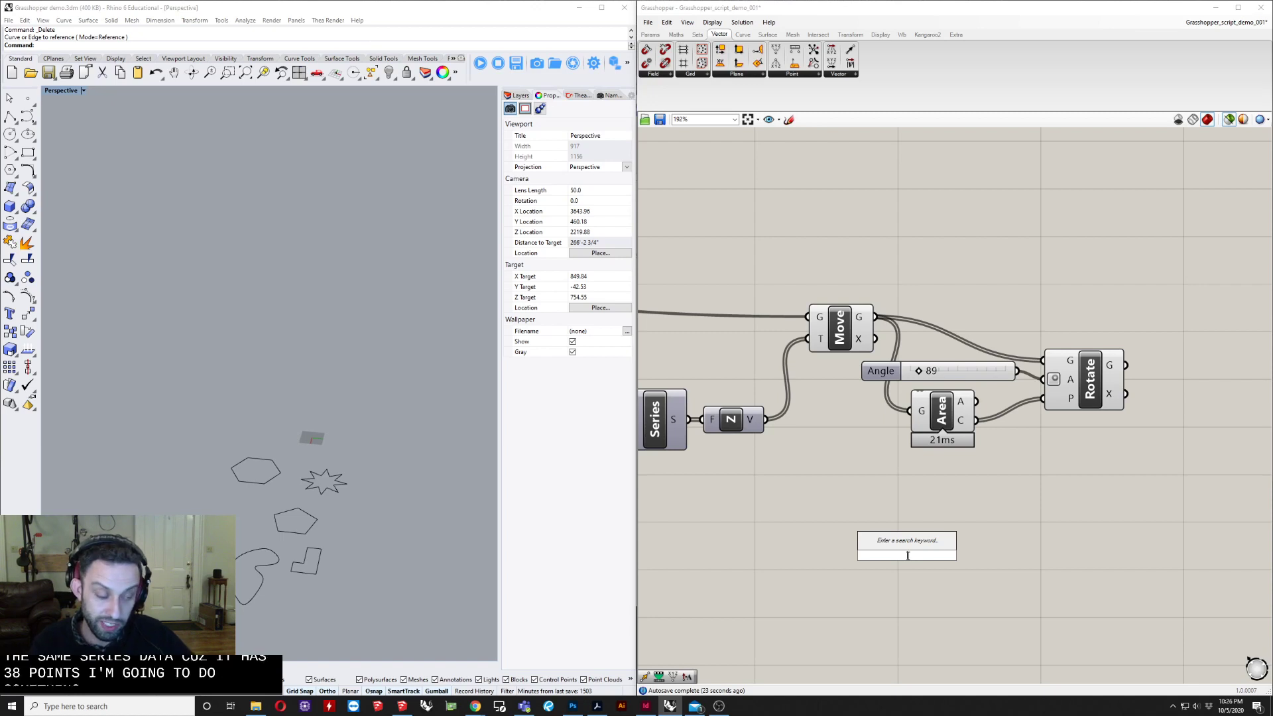
type("remo")
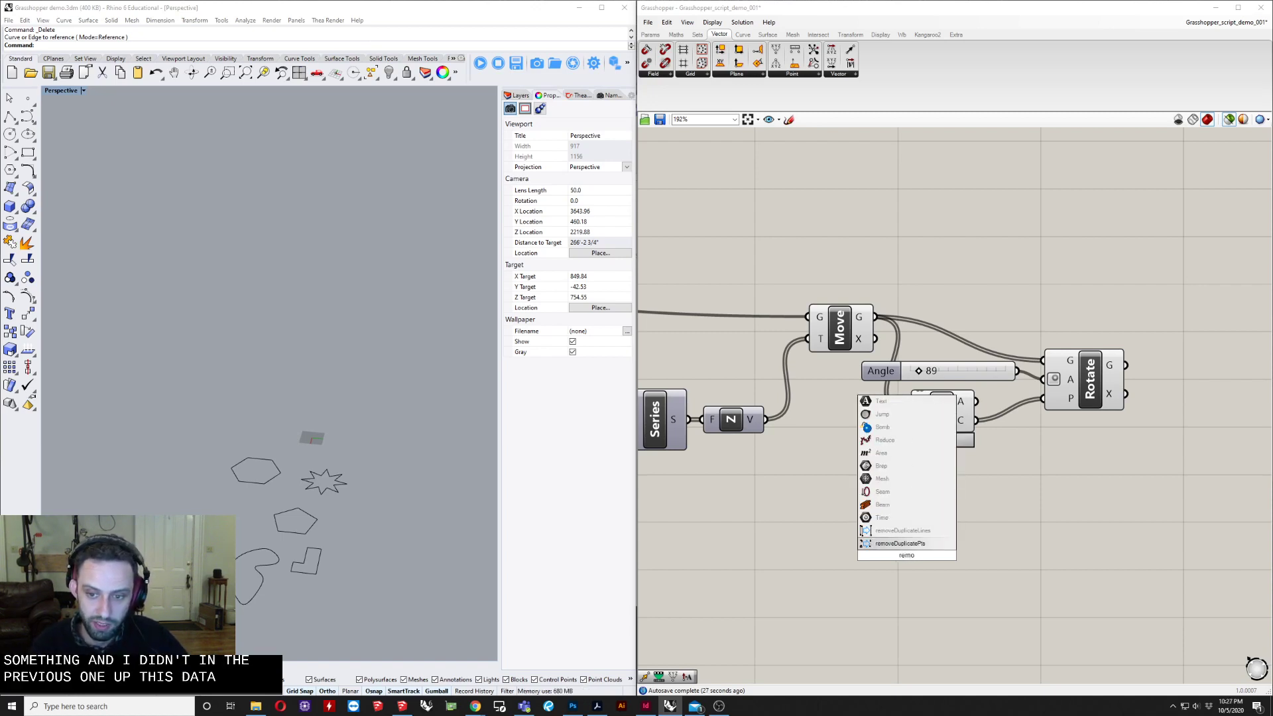
key("BackSpace")
type("a")
left_click(879, 541)
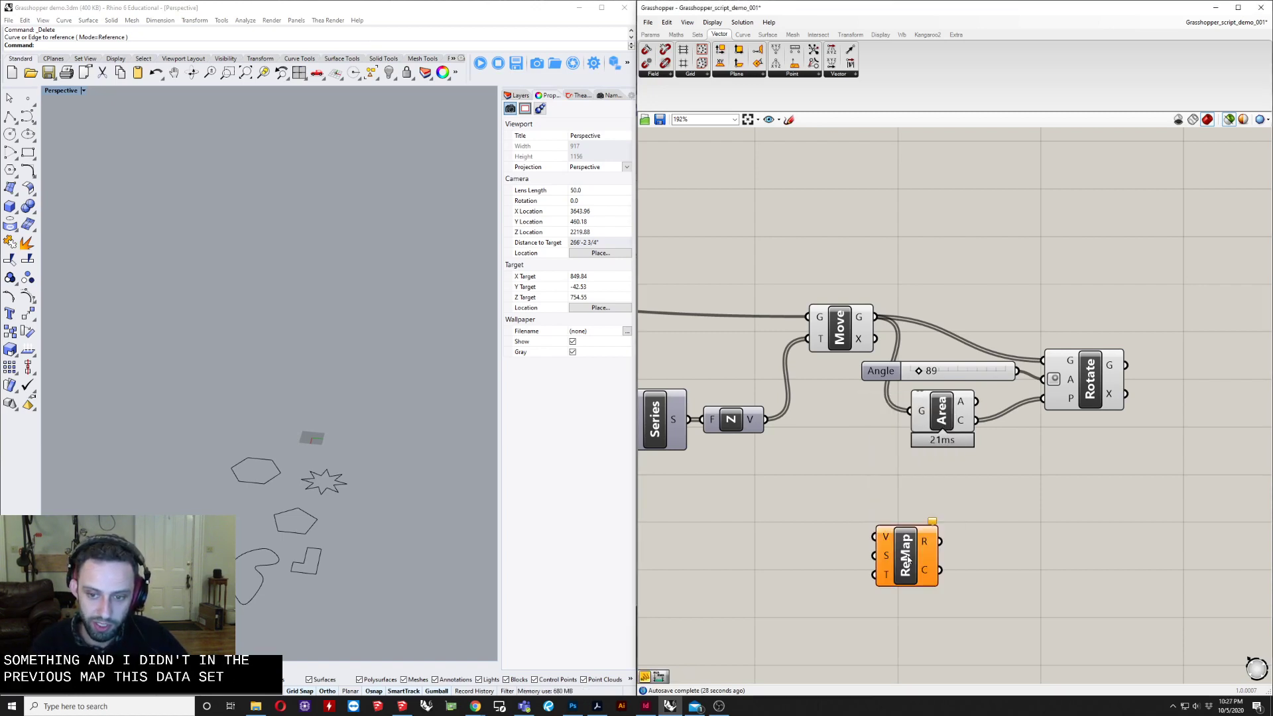
Step: Add a Bounds component beside ReMap on its input side
double_click(817, 594)
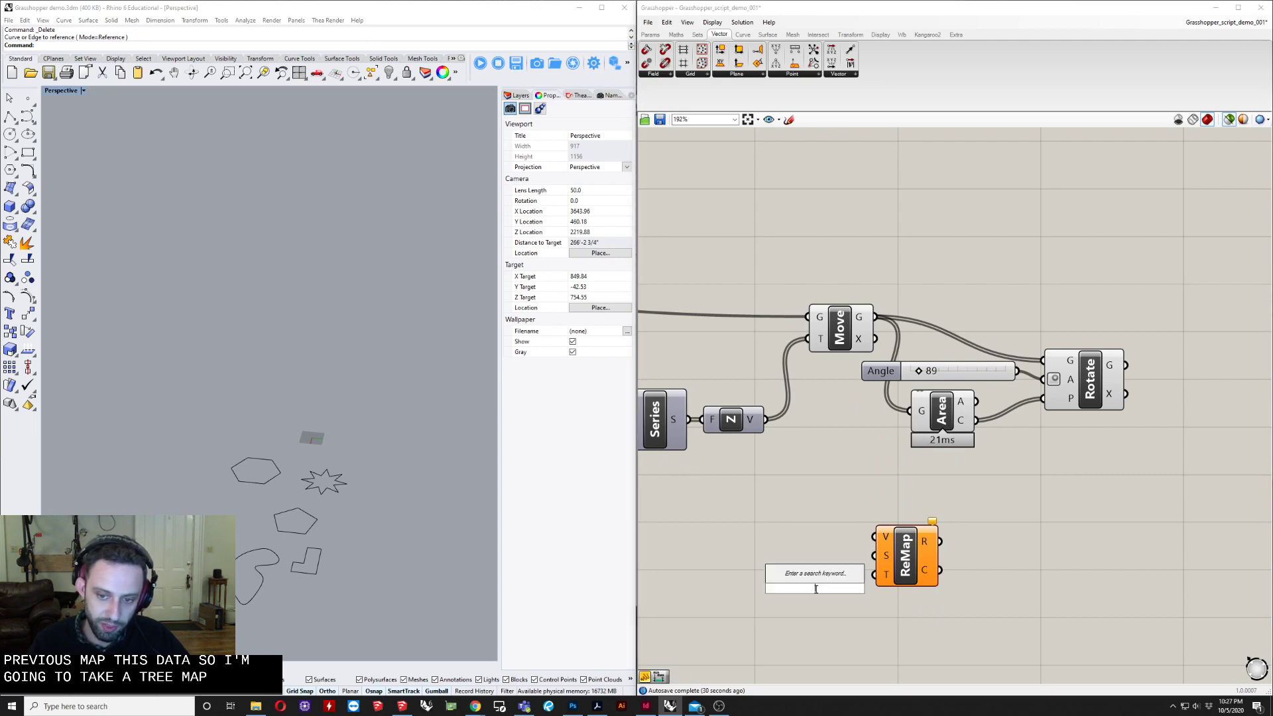
type("bounds")
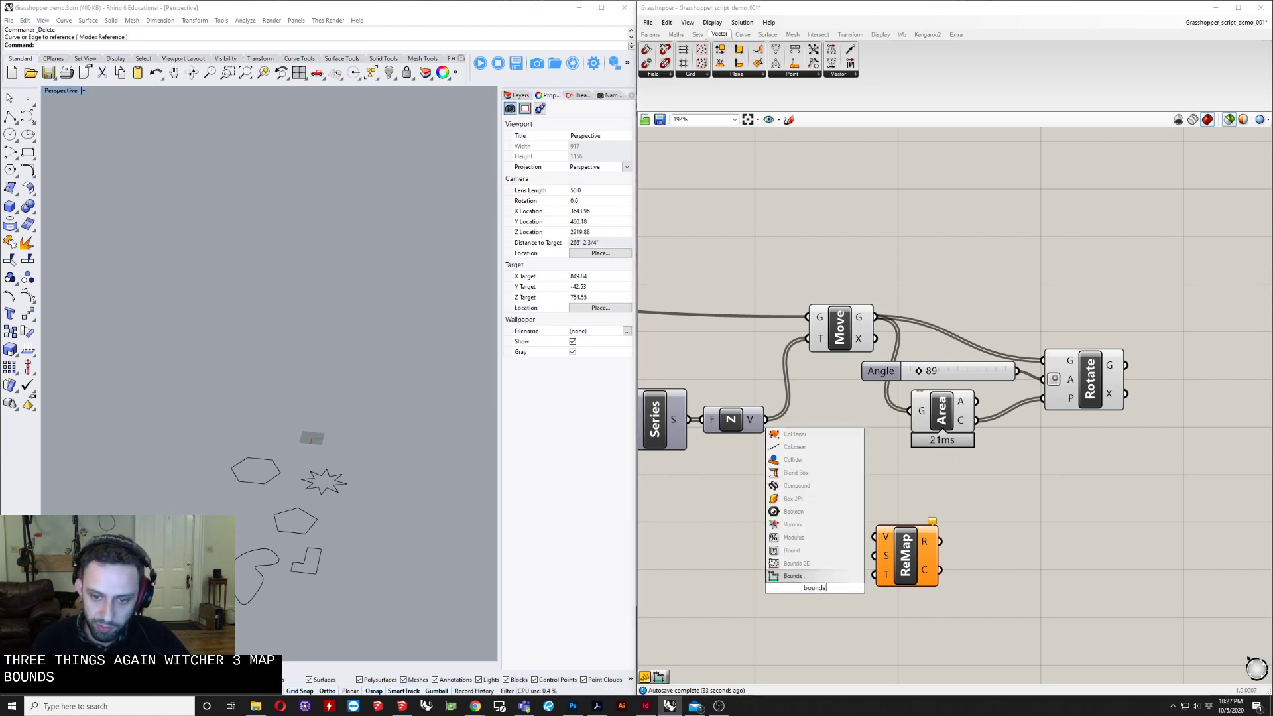
left_click(798, 575)
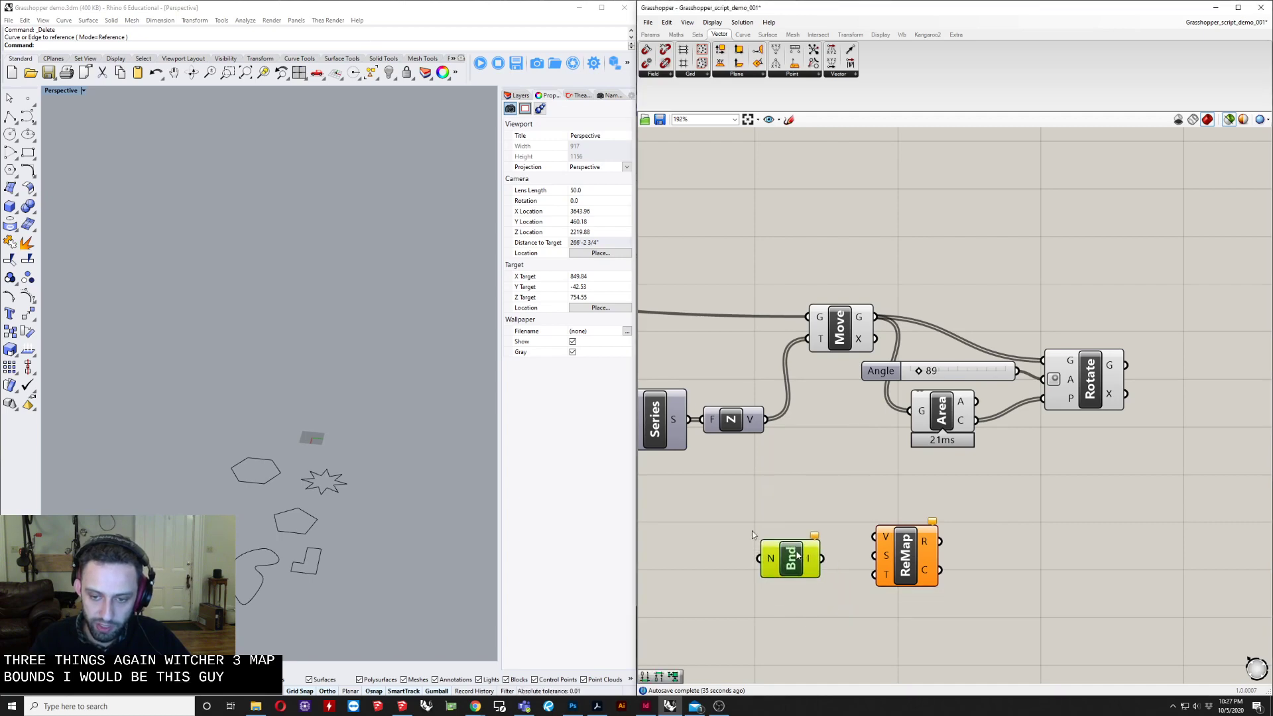
Step: Add a Construct Domain component below Bounds
scroll(763, 544, "up", 3)
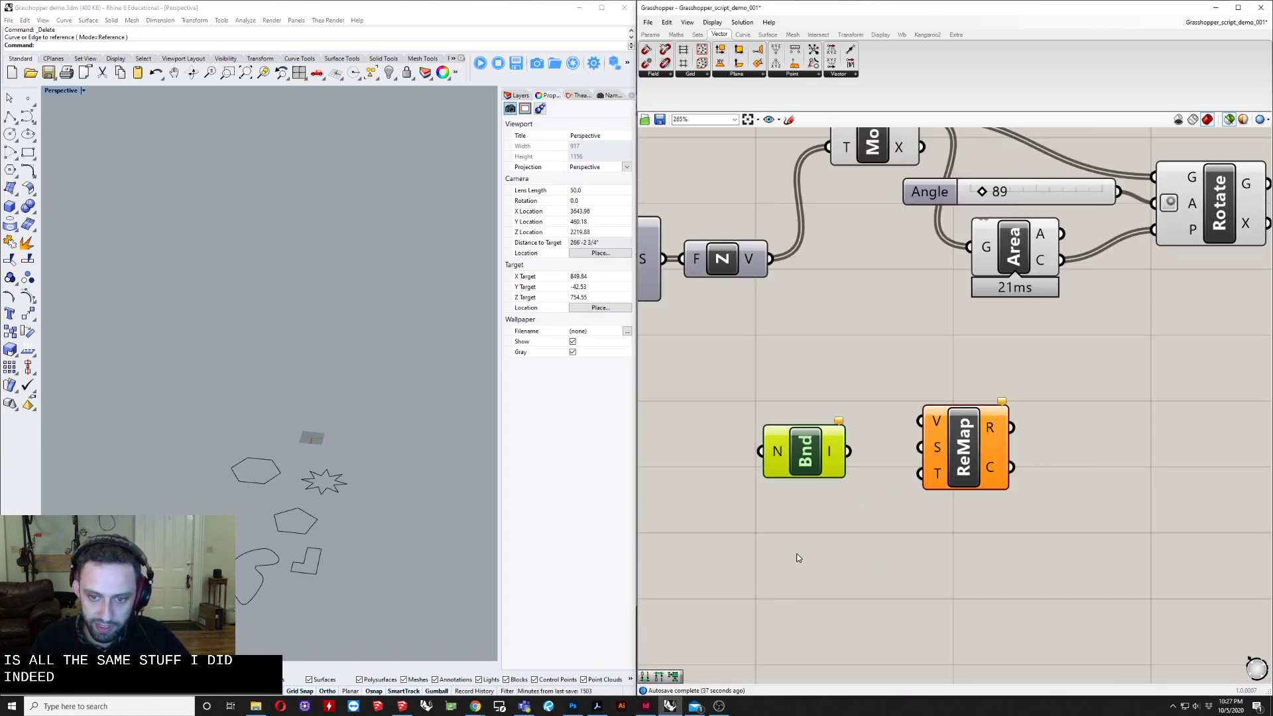
double_click(793, 541)
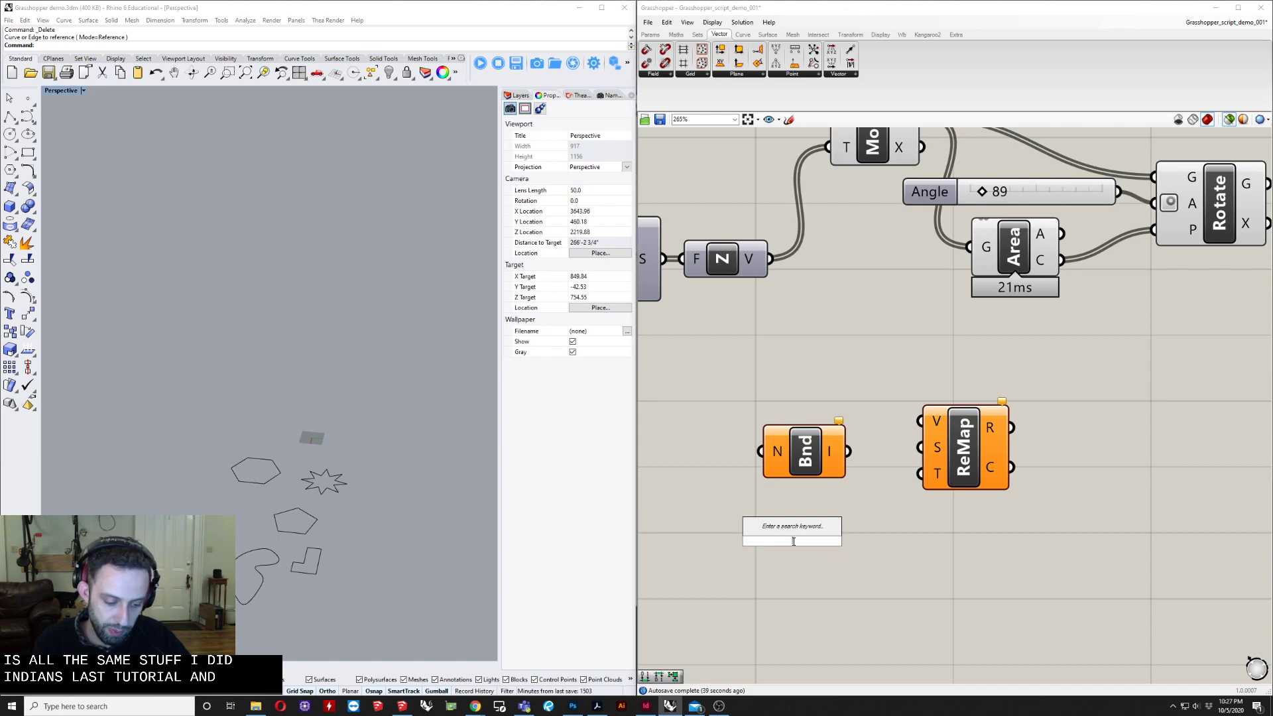
type("dom")
key("Up")
key("Up")
key("Up")
key("Up")
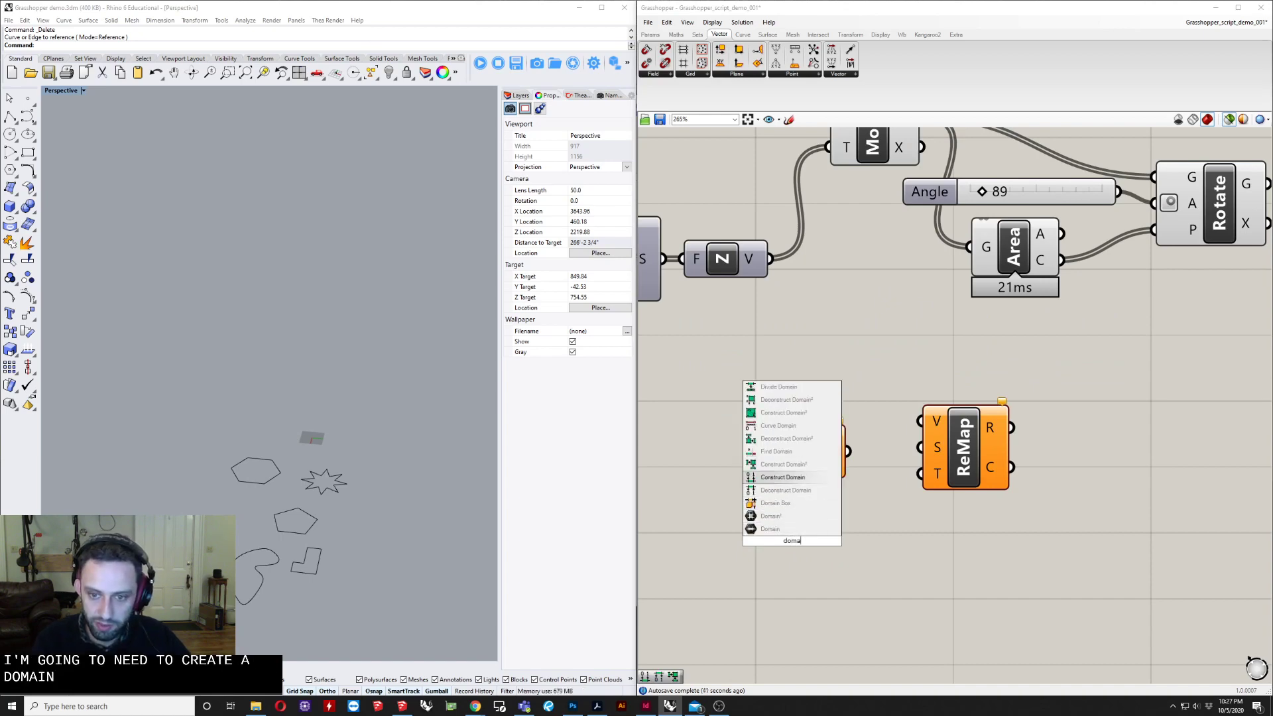
key("Return")
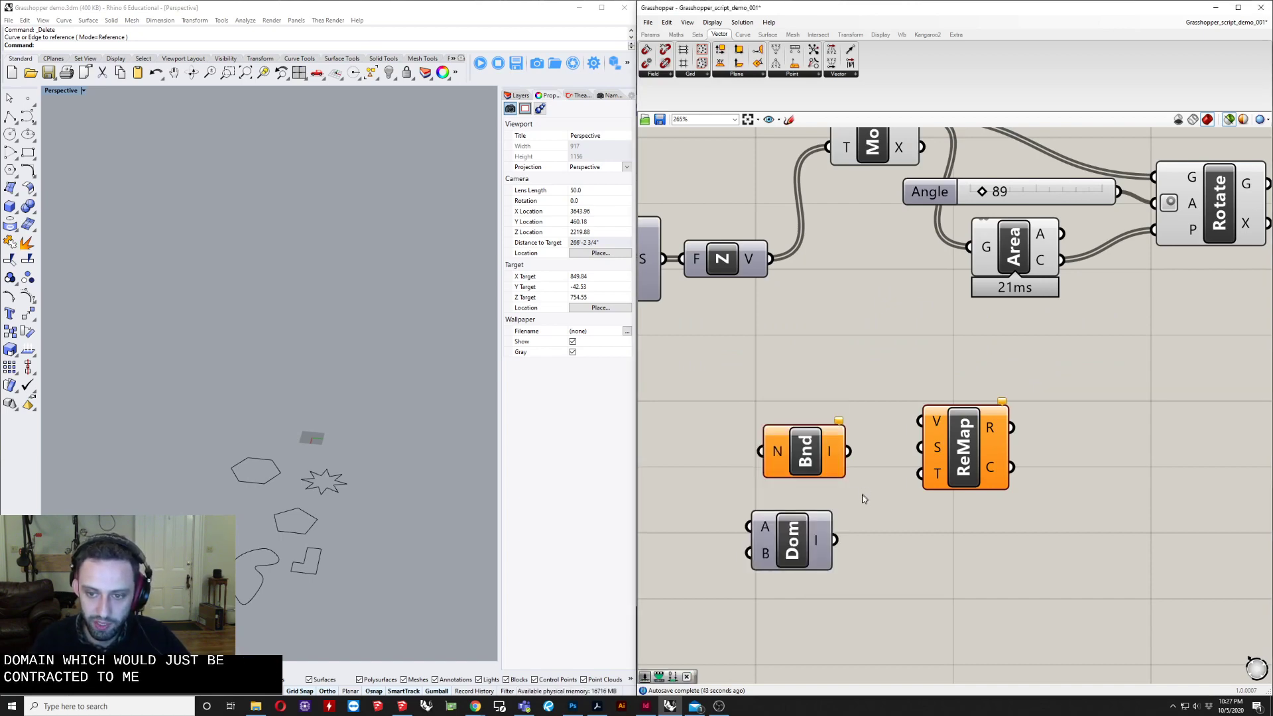
double_click(941, 551)
type("rempoa")
key("BackSpace")
key("BackSpace")
key("BackSpace")
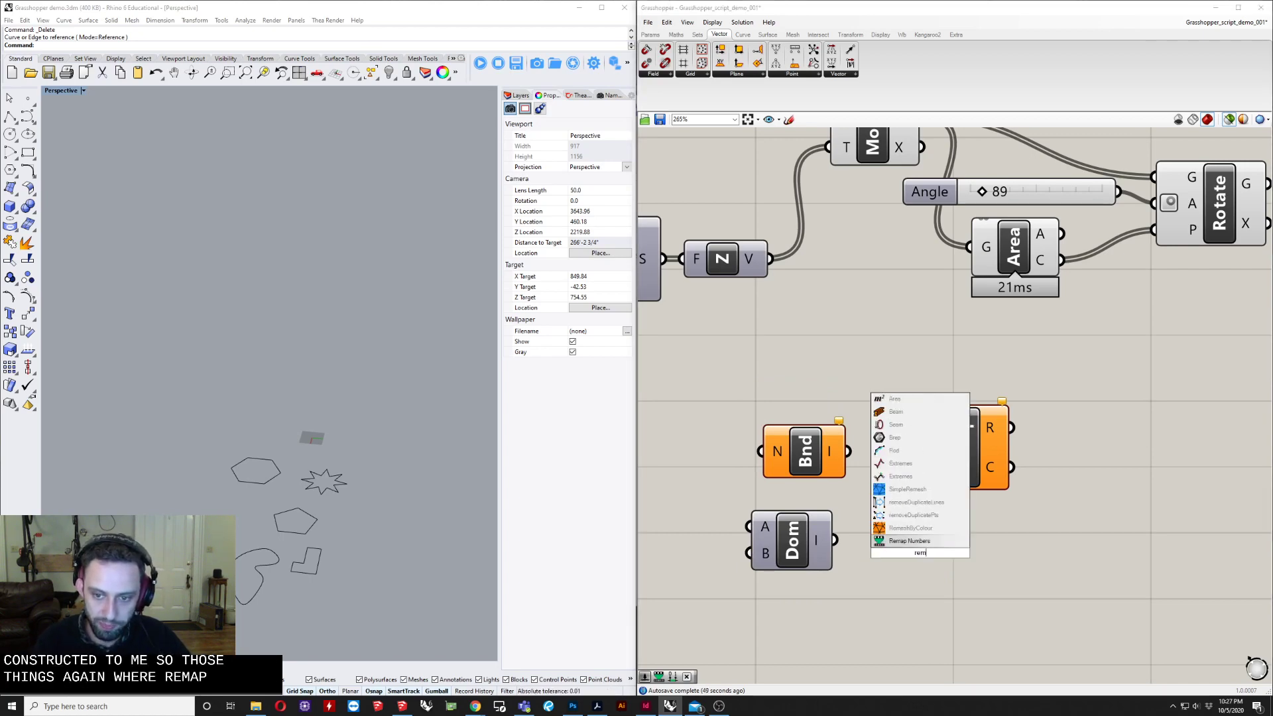
key("BackSpace")
key("BackSpace")
key("BackSpace")
type("b")
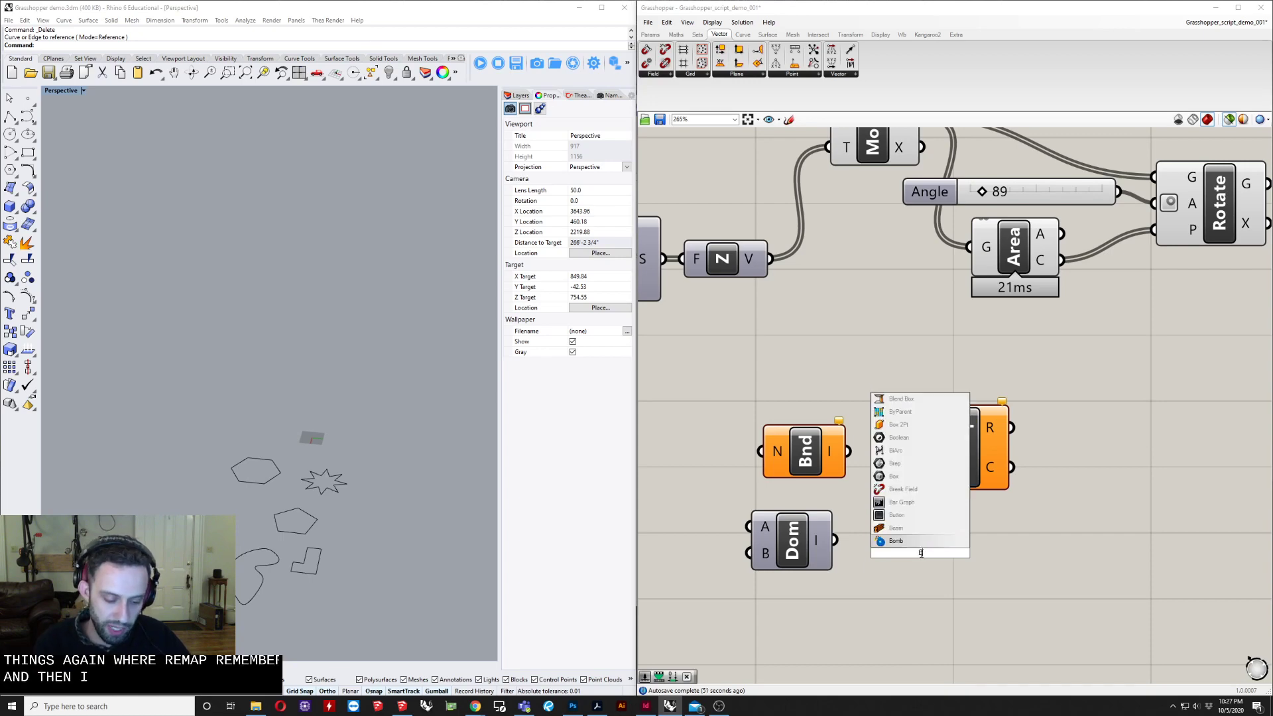
type("ound")
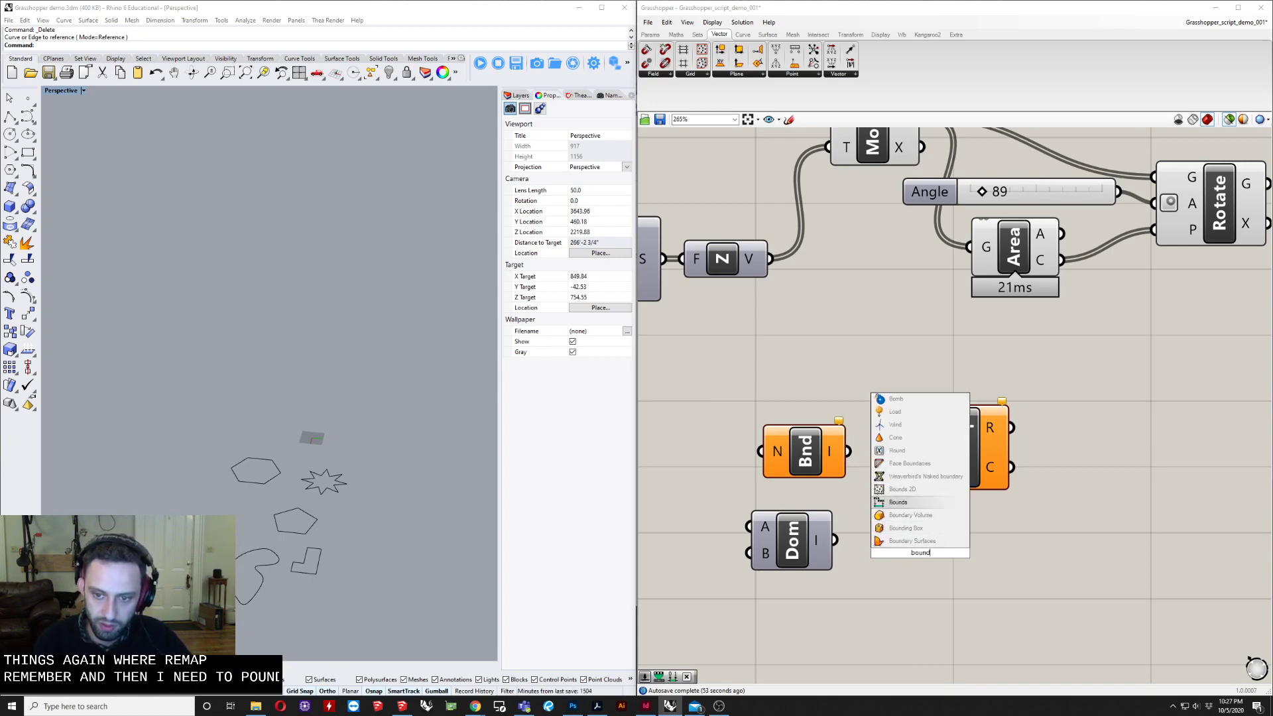
key("BackSpace")
key("BackSpace")
key("BackSpace")
key("BackSpace")
key("BackSpace")
type("co")
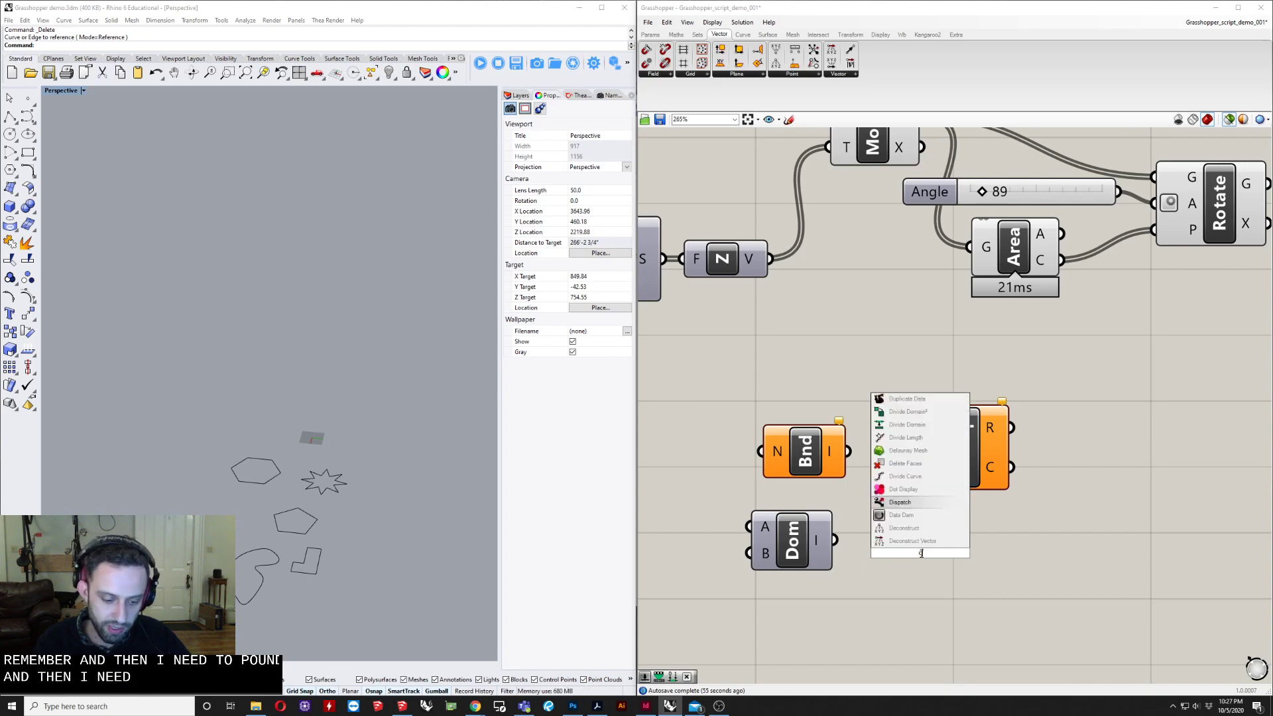
type("nstruc")
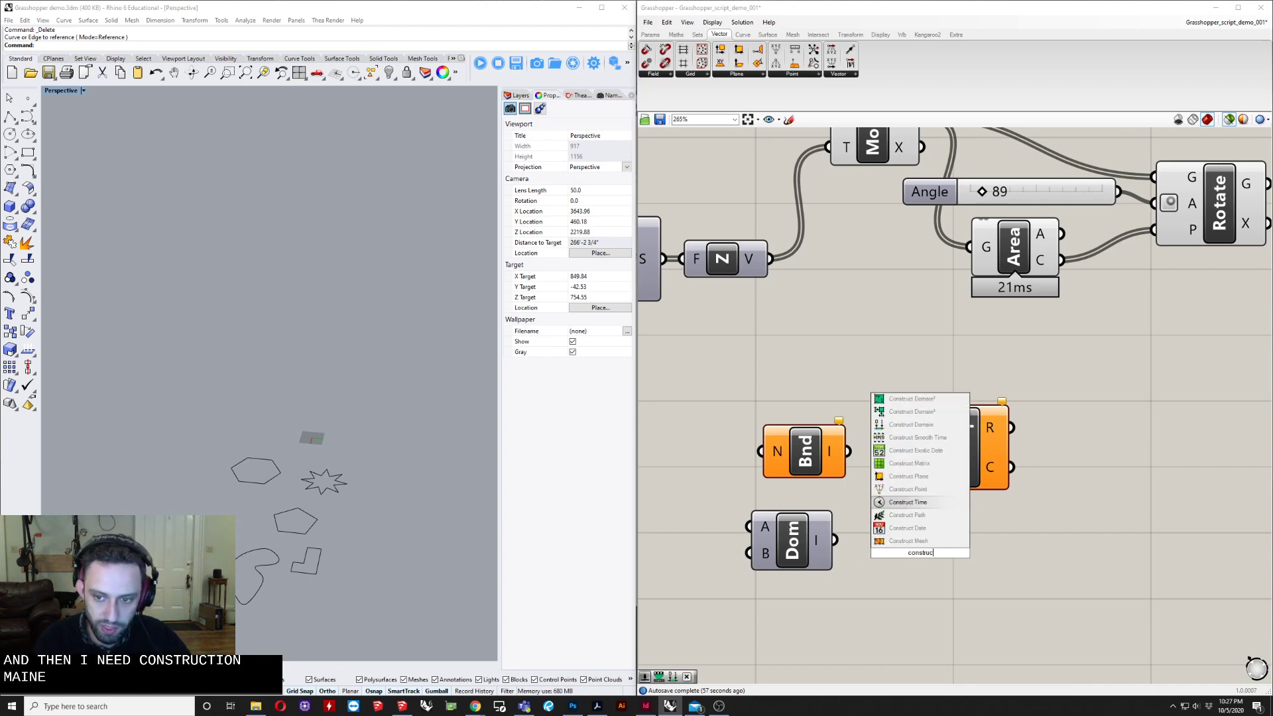
key("Up")
key("Up")
key("Up")
key("Up")
key("Up")
key("Up")
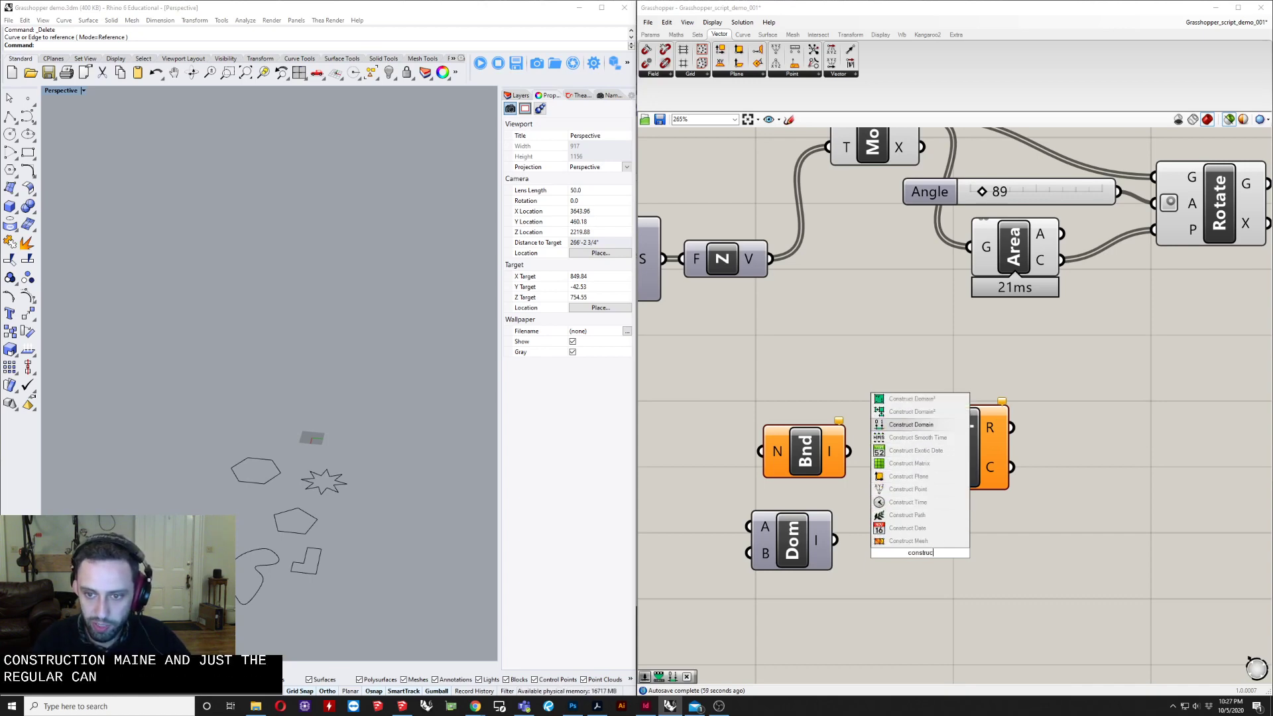
Step: Connect Bounds to ReMap's source input and Construct Domain to its target input, with Construct Domain placed directly beneath Bounds
left_click(880, 603)
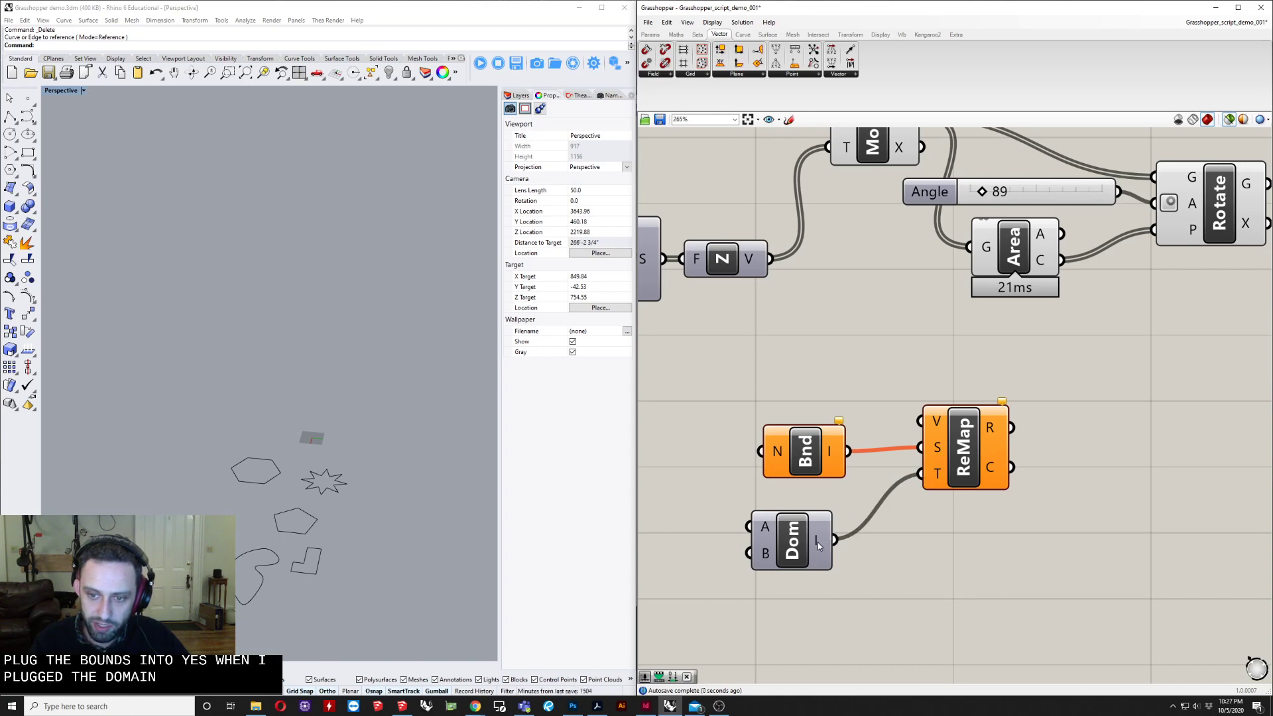
left_click_drag(816, 530, 830, 504)
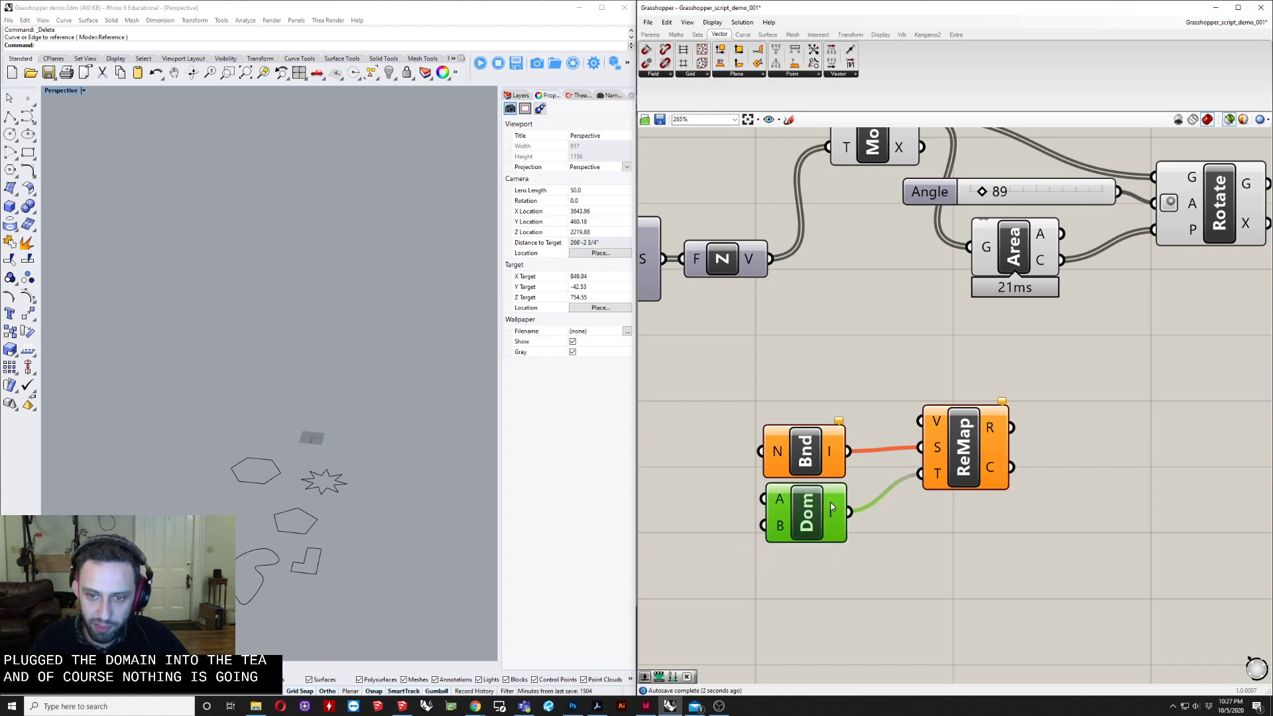
Step: Shift Series slightly away from Unit Z and connect its output to ReMap's value input
right_click_drag(809, 483, 852, 492)
right_click_drag(733, 309, 815, 358)
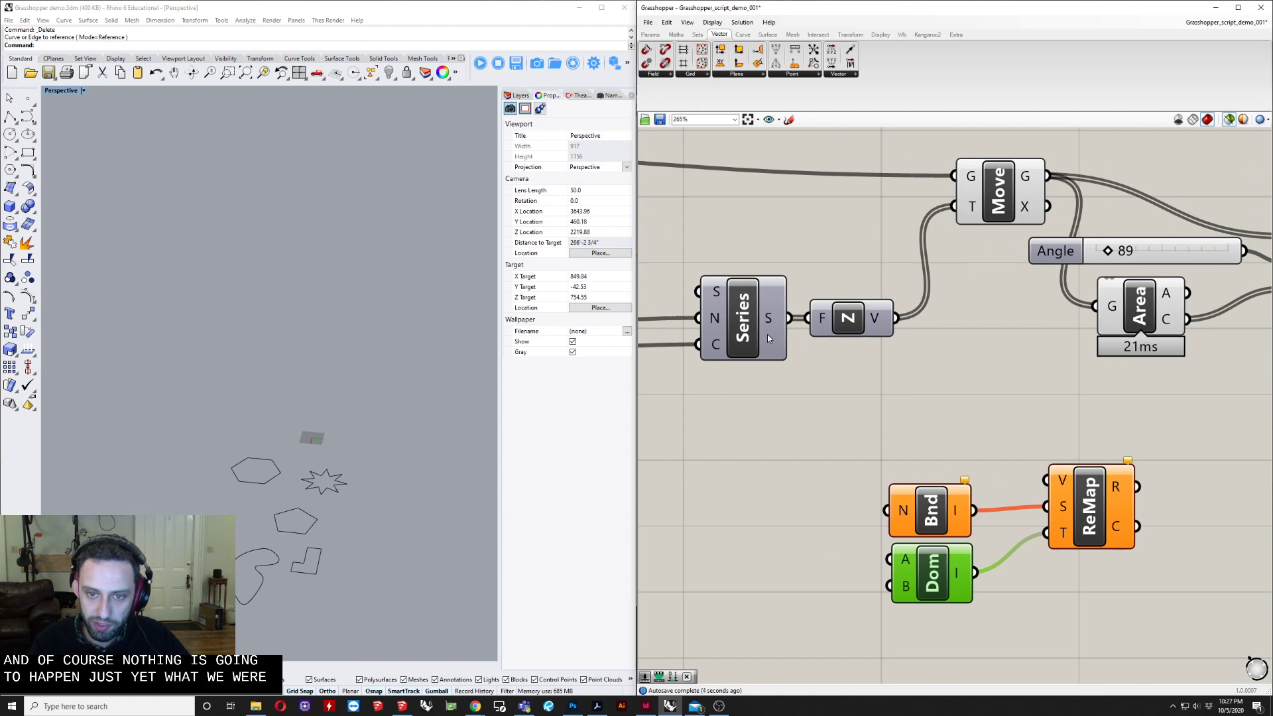
left_click_drag(769, 339, 1064, 484)
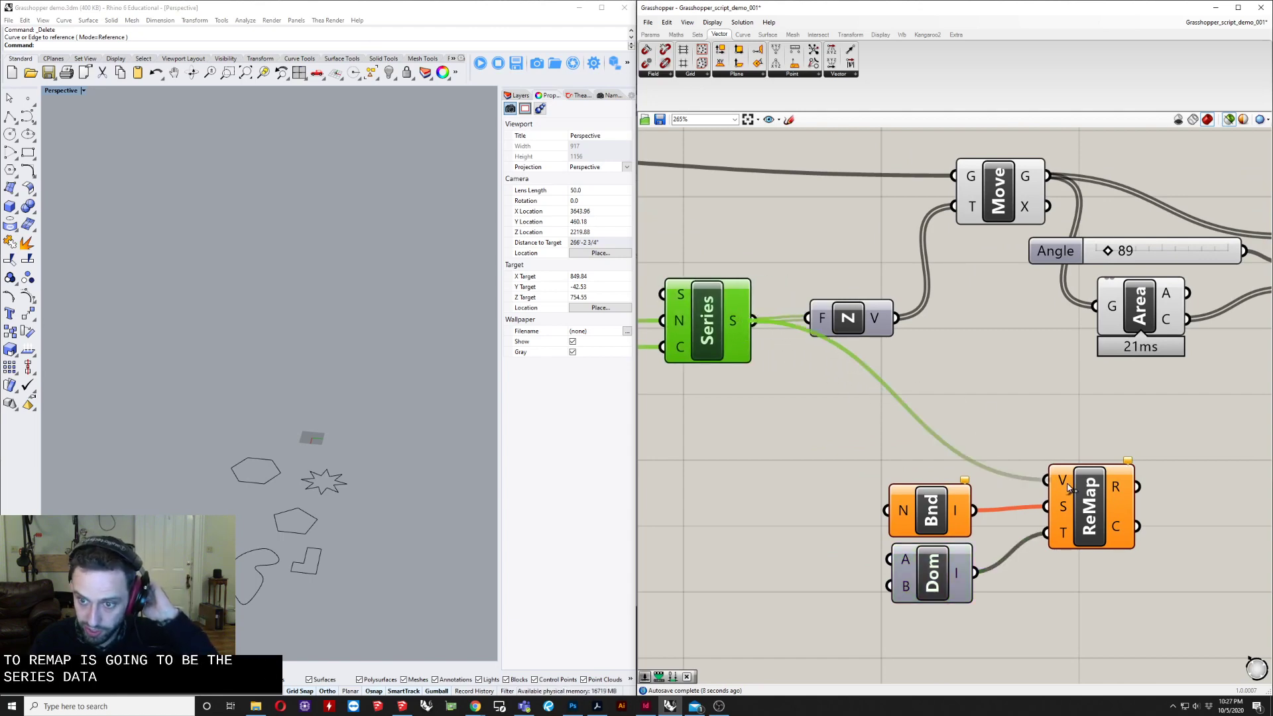
left_click(999, 438)
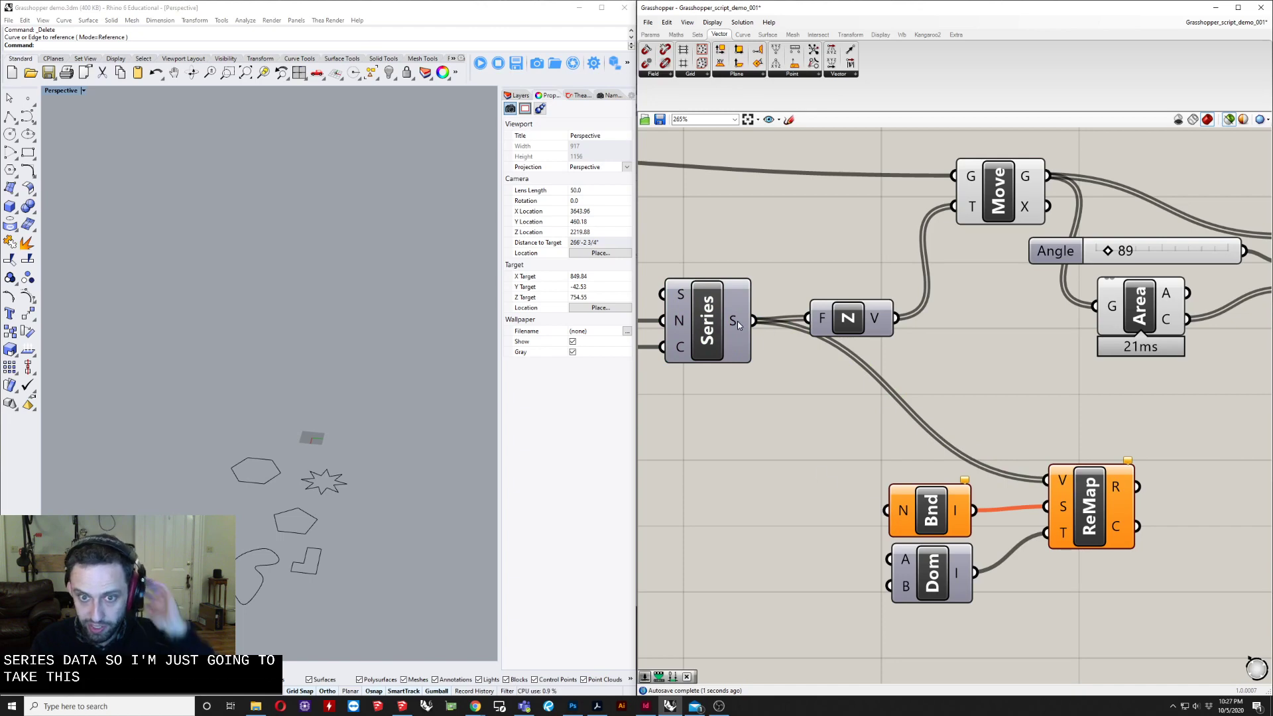
mouse_move(736, 321)
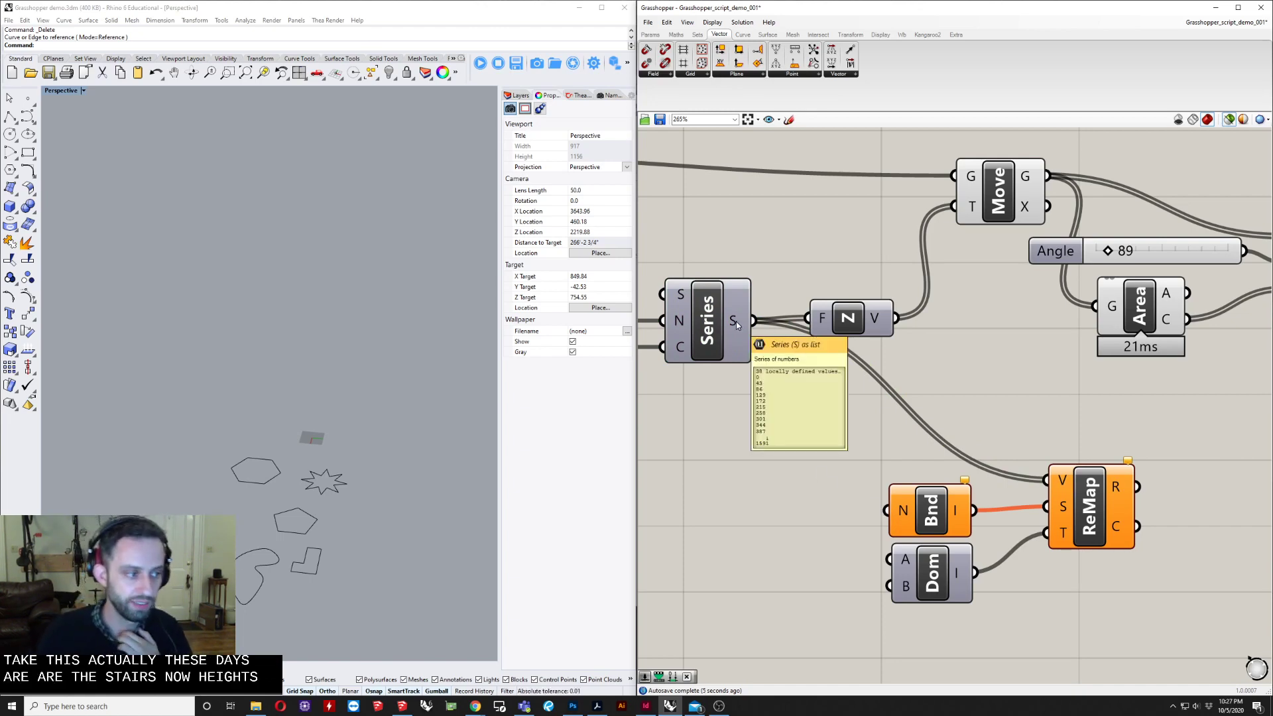
Step: Add two number sliders set to 0 and 1, connected to Construct Domain's start and end inputs
right_click_drag(821, 536, 726, 509)
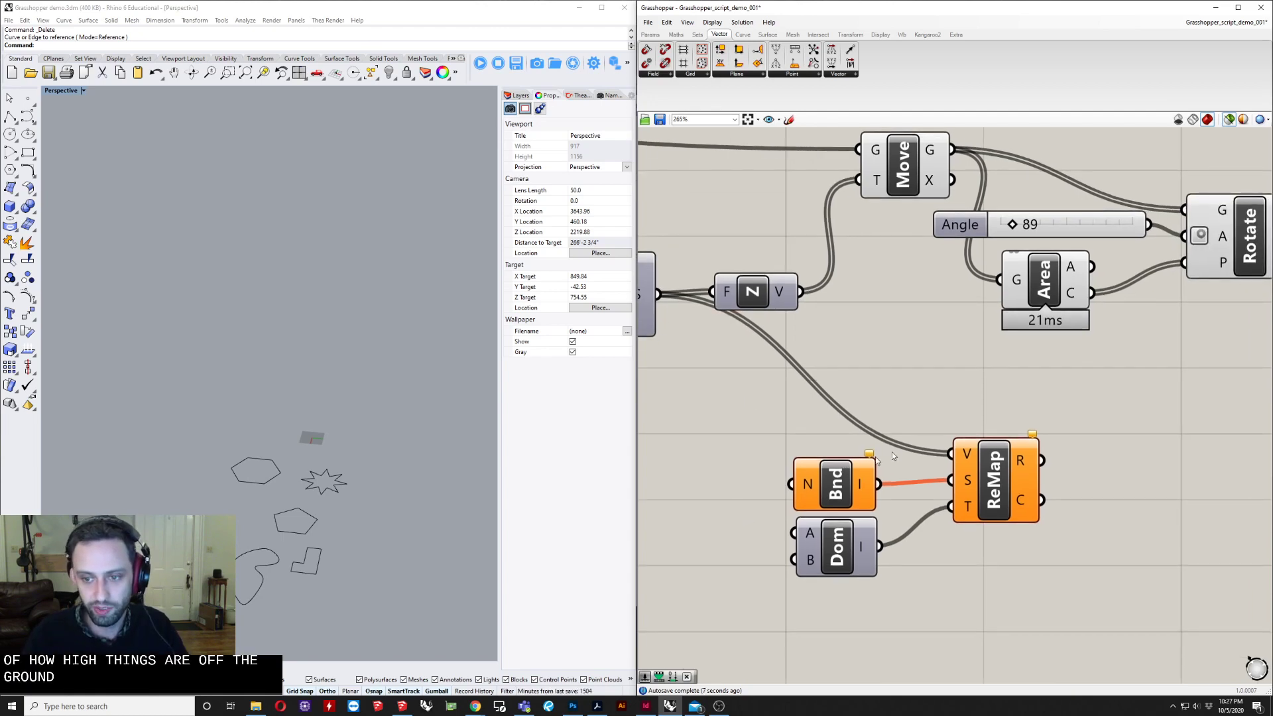
right_click_drag(968, 473, 977, 467)
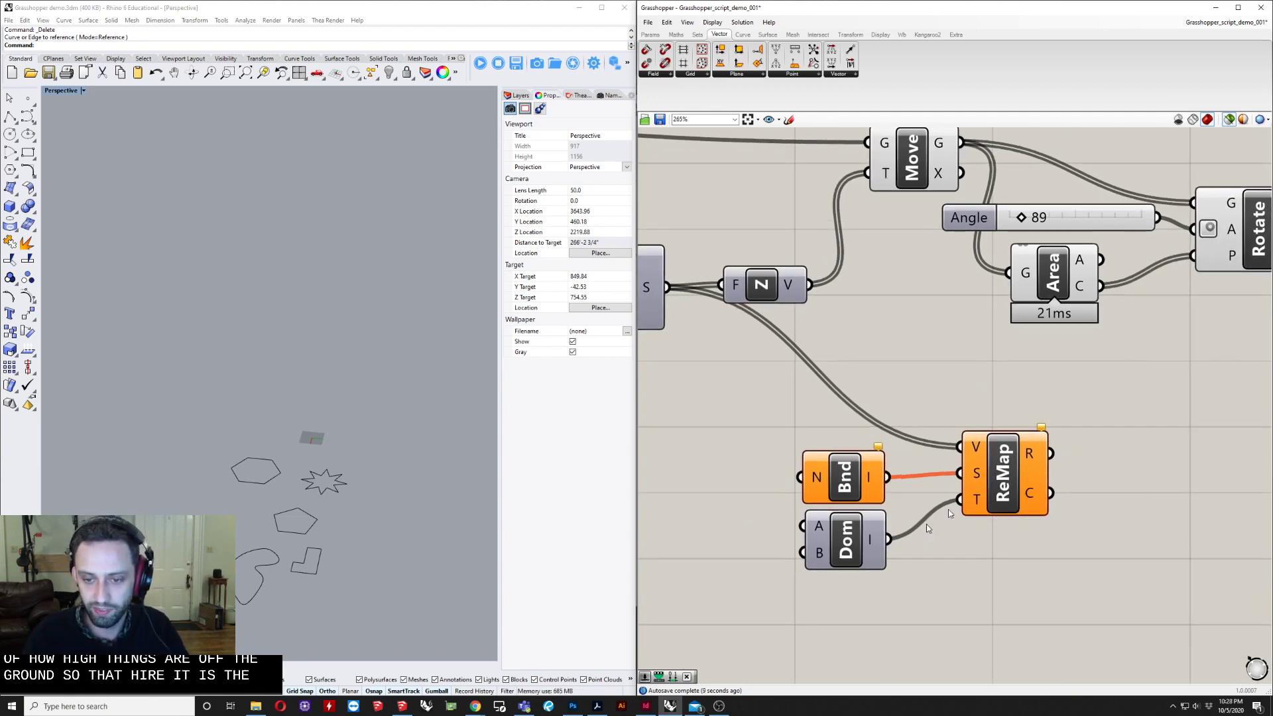
right_click_drag(925, 524, 1148, 496)
double_click(829, 520)
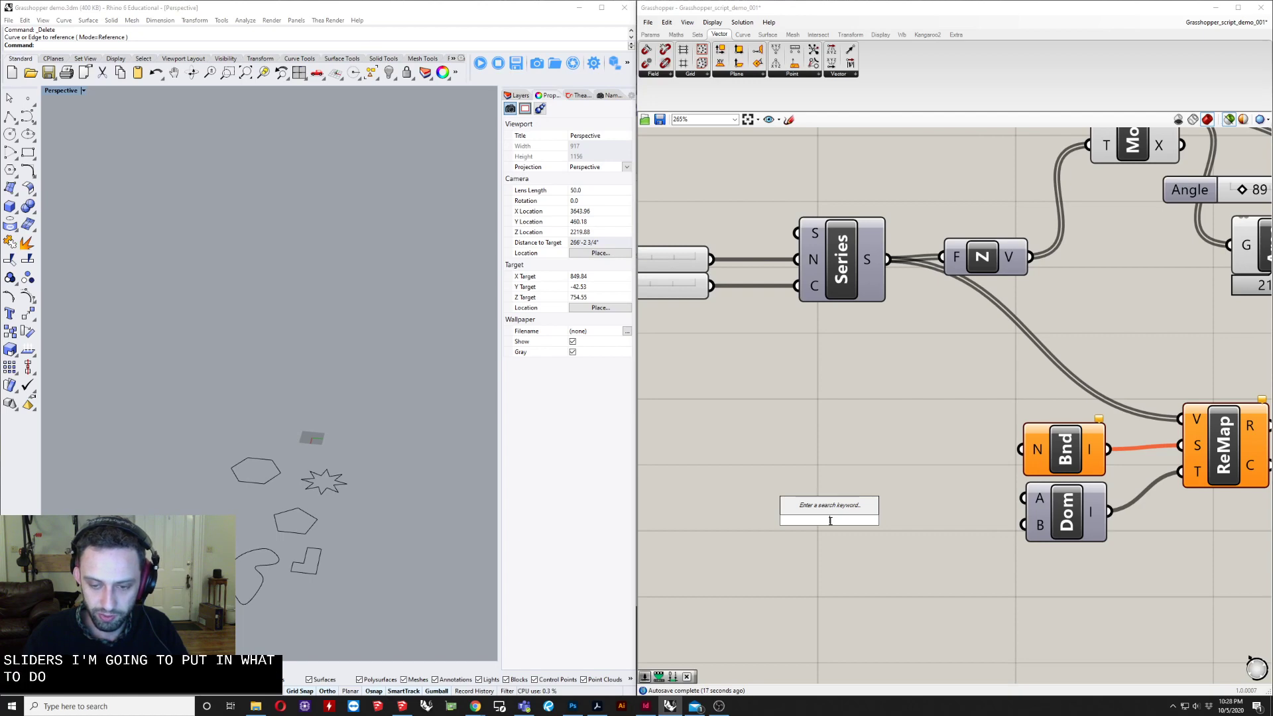
type("5")
key("Return")
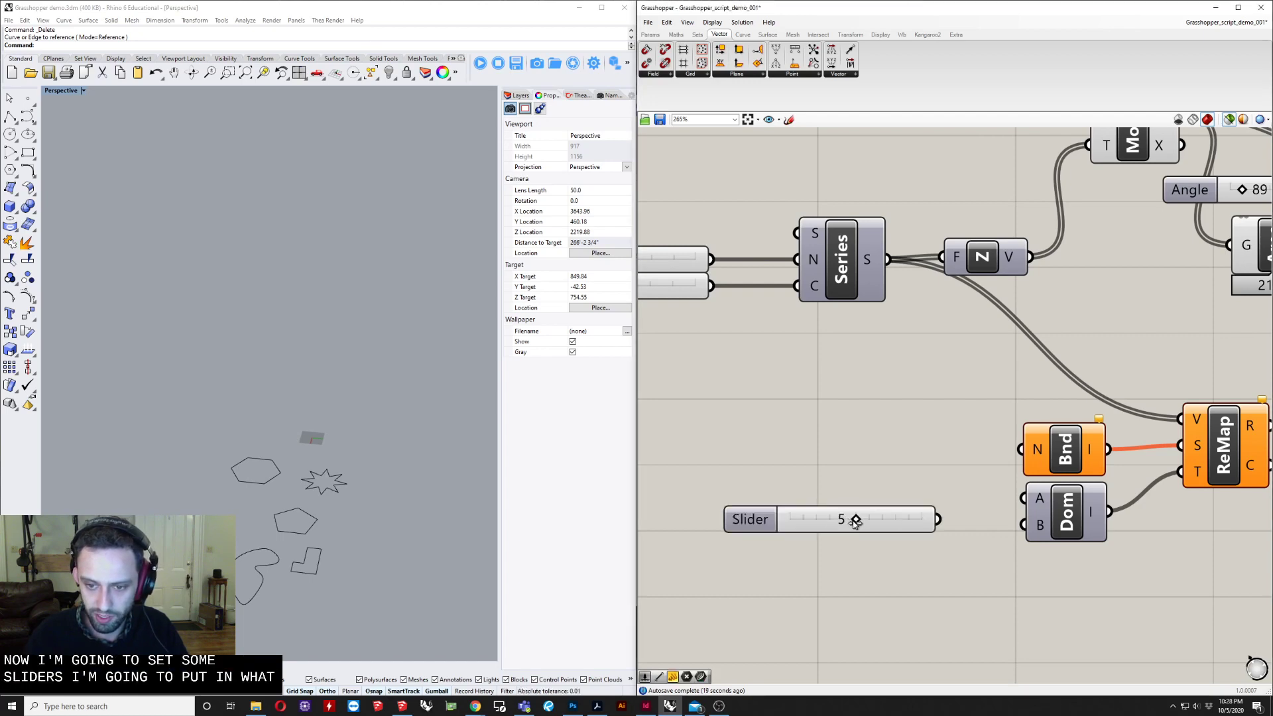
mouse_move(825, 522)
left_mouse_down()
mouse_move(829, 493)
mouse_move(824, 523)
left_mouse_up()
key("ctrl+c")
key("ctrl+v")
left_click_drag(969, 489, 1022, 499)
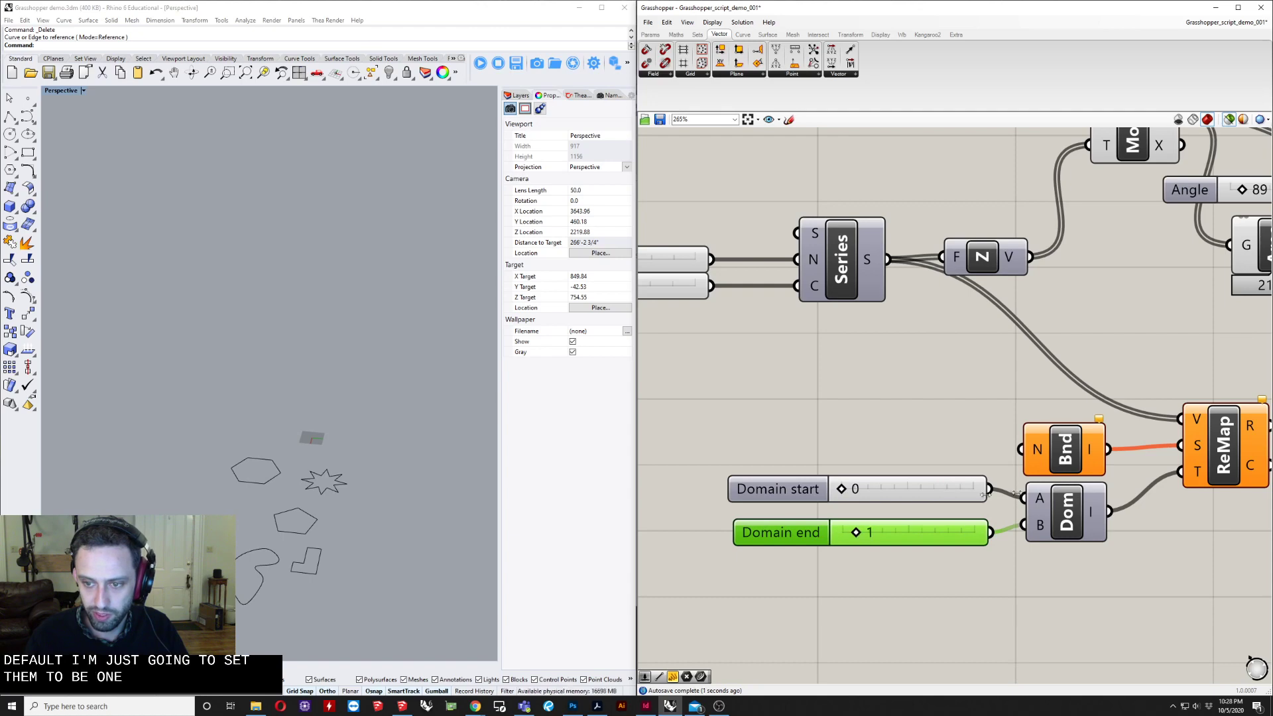
Step: Connect the Series output to the Bounds component's numbers input
right_click_drag(1053, 445, 937, 483)
left_click(937, 482)
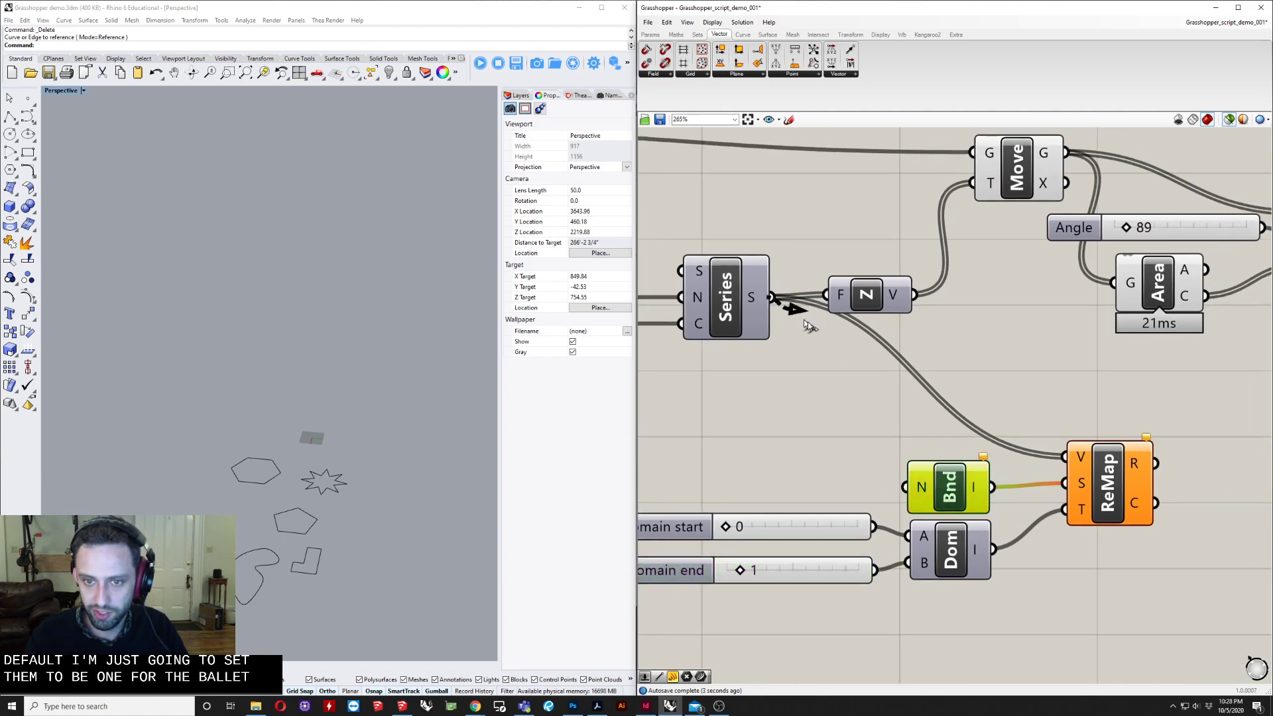
left_click_drag(808, 321, 906, 488)
Step: Add a Multiplication component after ReMap, with the remapped values feeding its B input
right_click_drag(1159, 446, 865, 504)
left_click(983, 517)
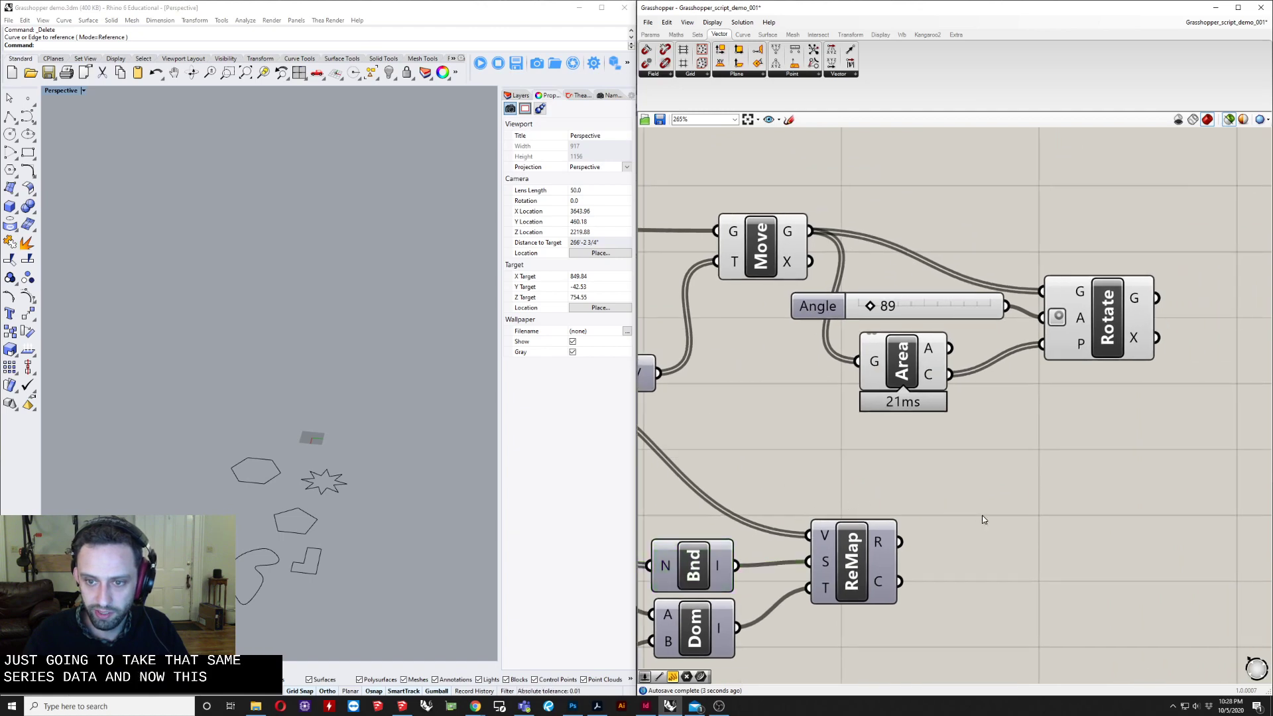
double_click(983, 519)
type("mult")
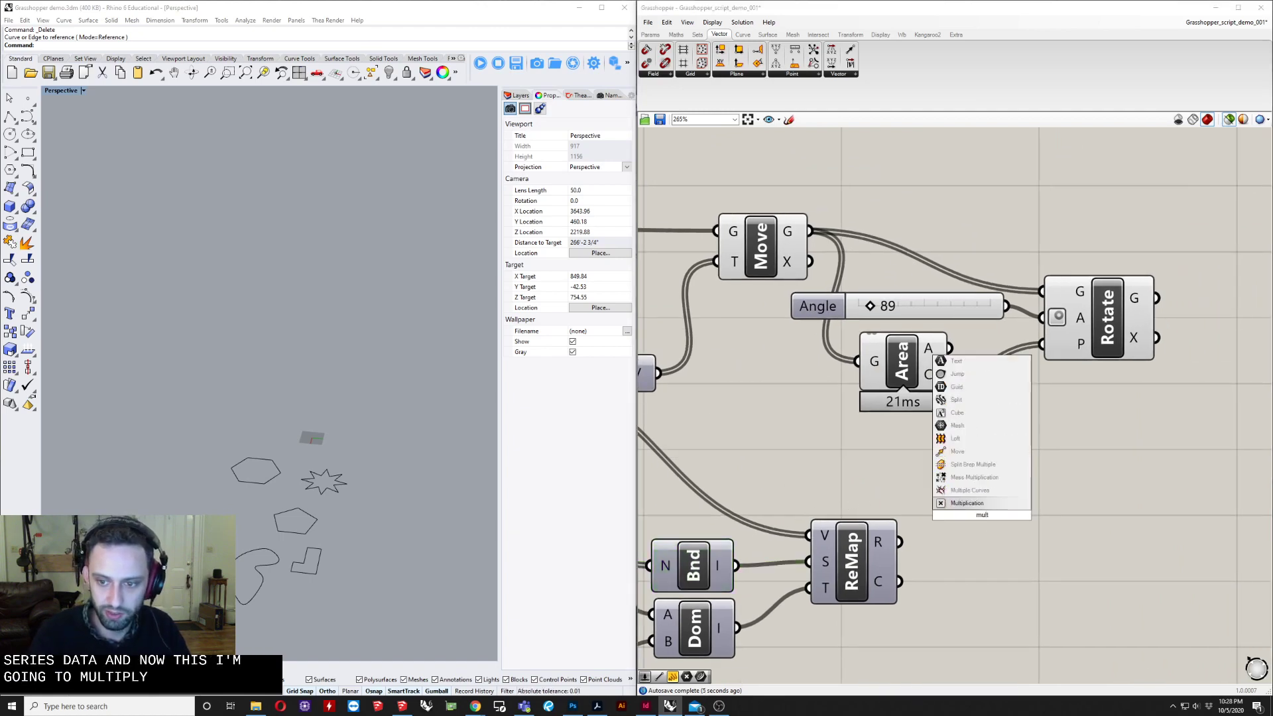
key("Return")
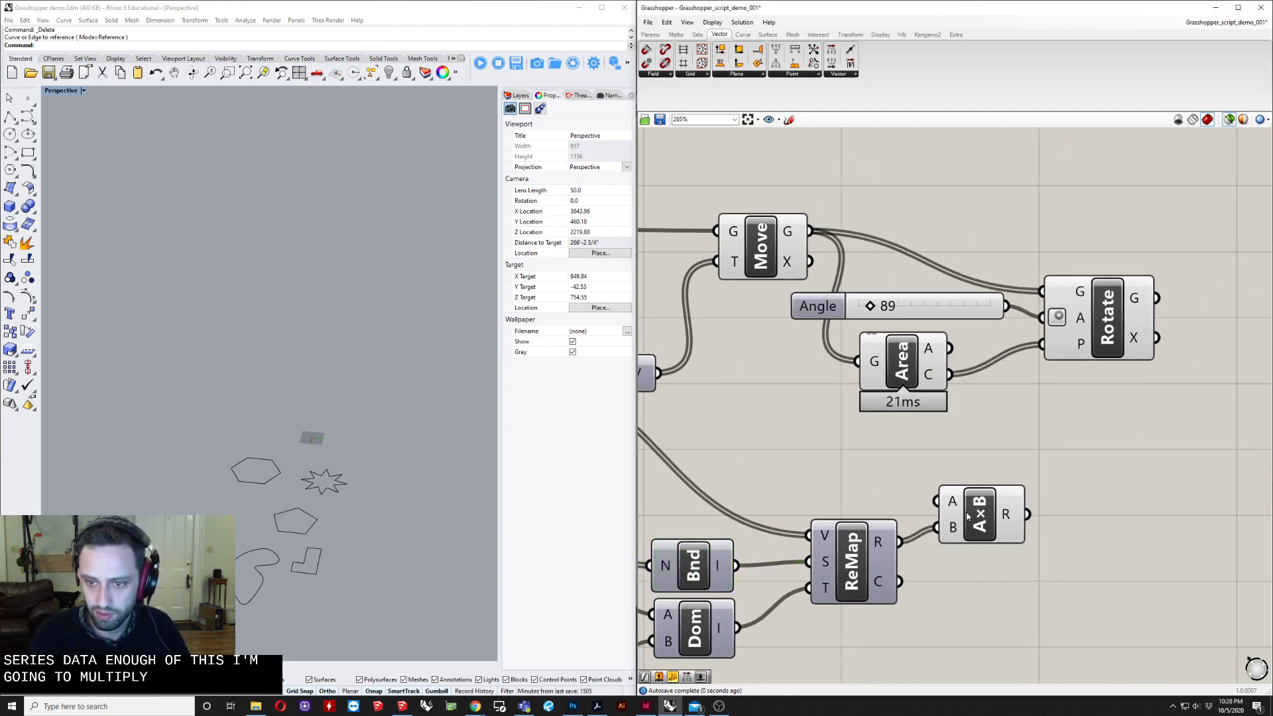
Step: Move the Angle slider below Area and connect it to the Multiplication component's A input
left_click(967, 516)
right_click_drag(995, 431, 1005, 459)
left_click_drag(961, 326, 880, 480)
left_click_drag(1006, 518, 1006, 519)
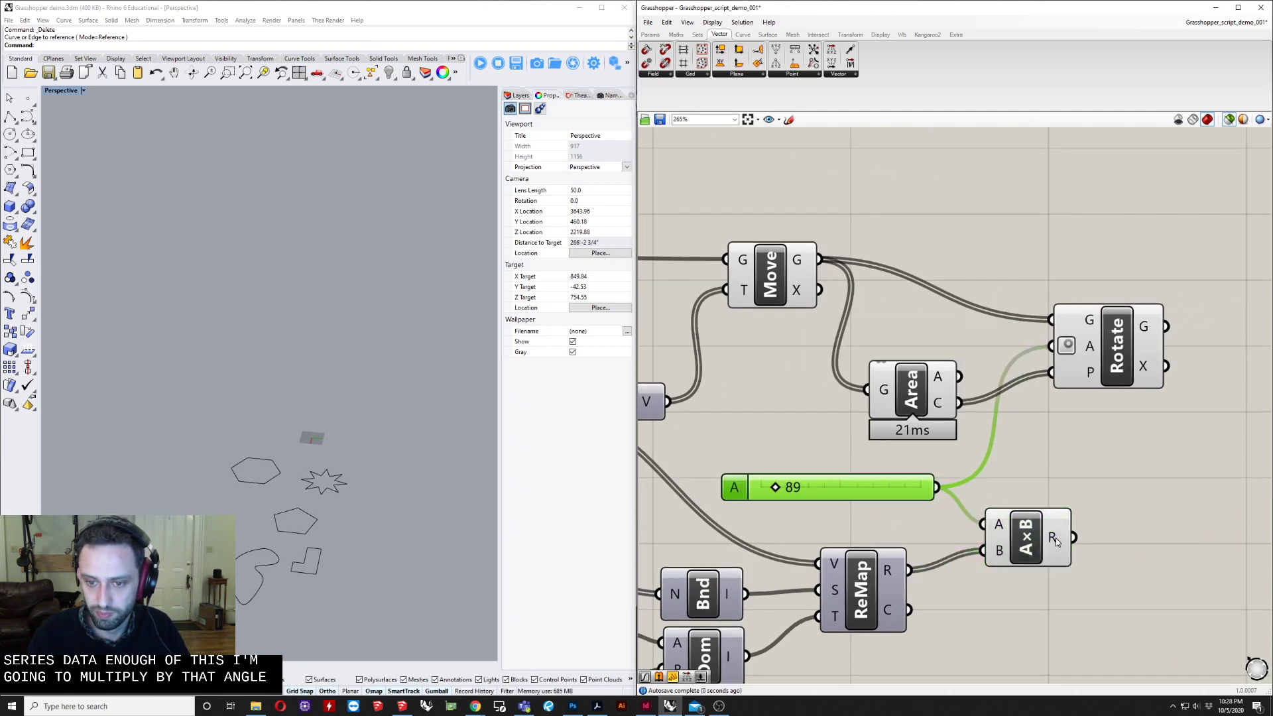
Step: Replace Rotate's angle source with the Multiplication result and select Rotate to preview the tower
left_click_drag(1075, 541, 1052, 345)
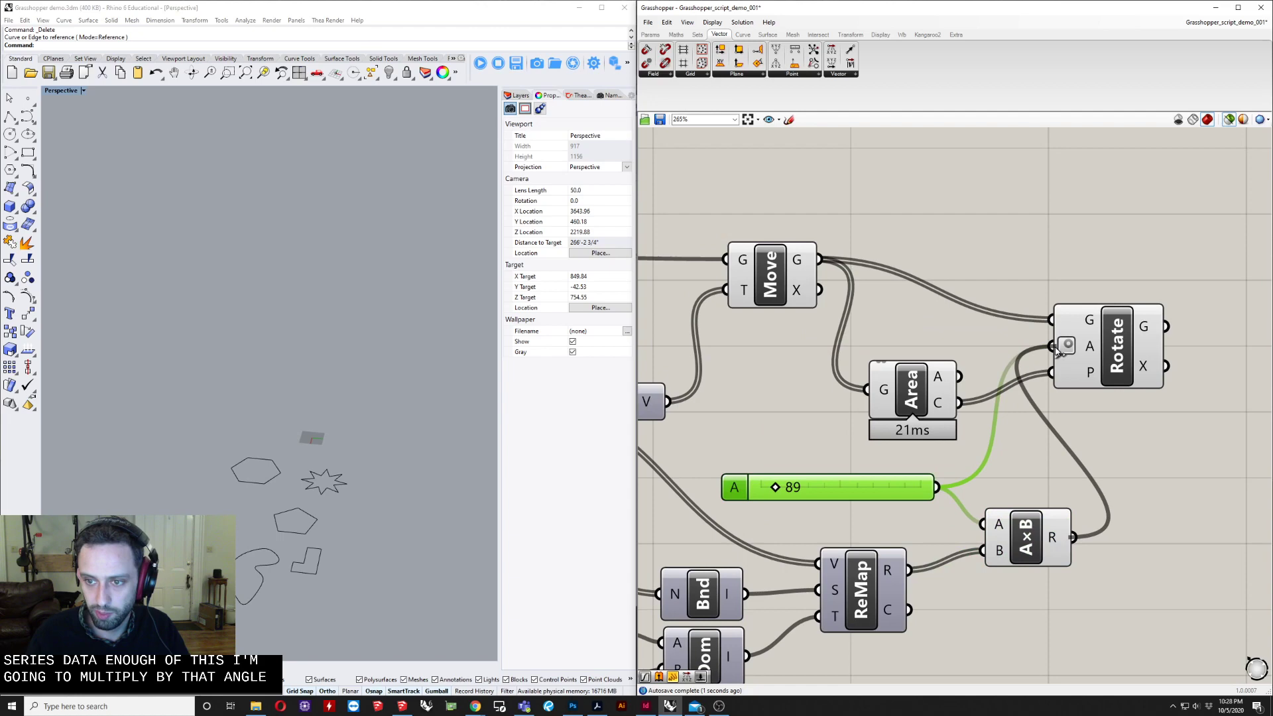
left_click(1135, 346)
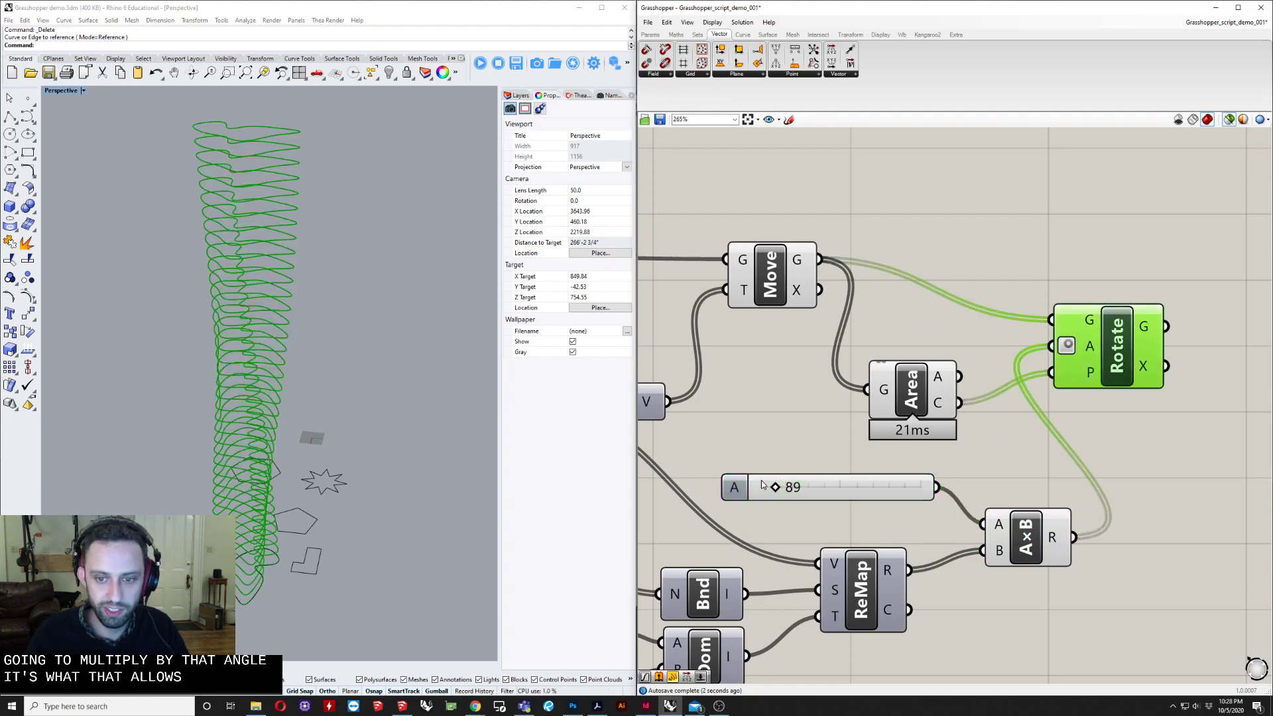
Step: Set the angle slider feeding Multiplication to 195 and view the twisted tower from another side
right_click_drag(823, 506, 943, 504)
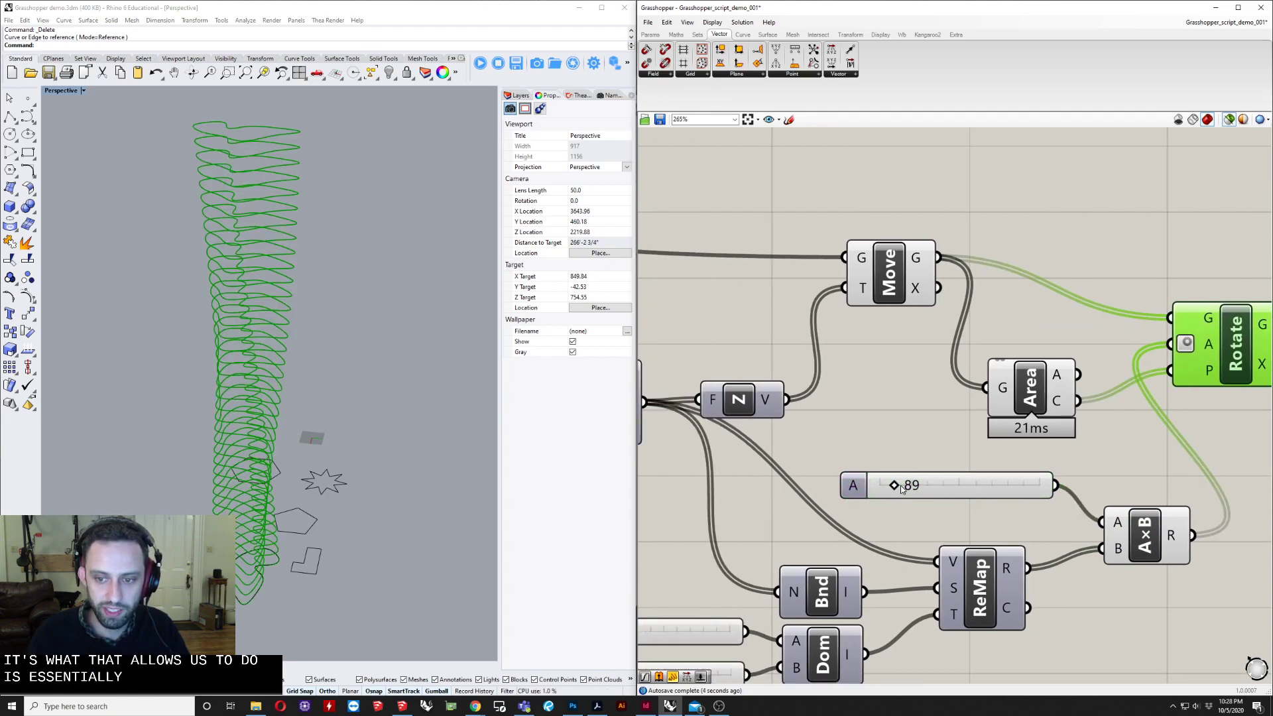
mouse_move(895, 487)
left_mouse_down()
mouse_move(1048, 490)
mouse_move(880, 488)
mouse_move(914, 488)
left_mouse_up()
right_click_drag(809, 518, 824, 501)
right_click_drag(220, 449, 491, 464)
scroll(854, 499, "up", 3)
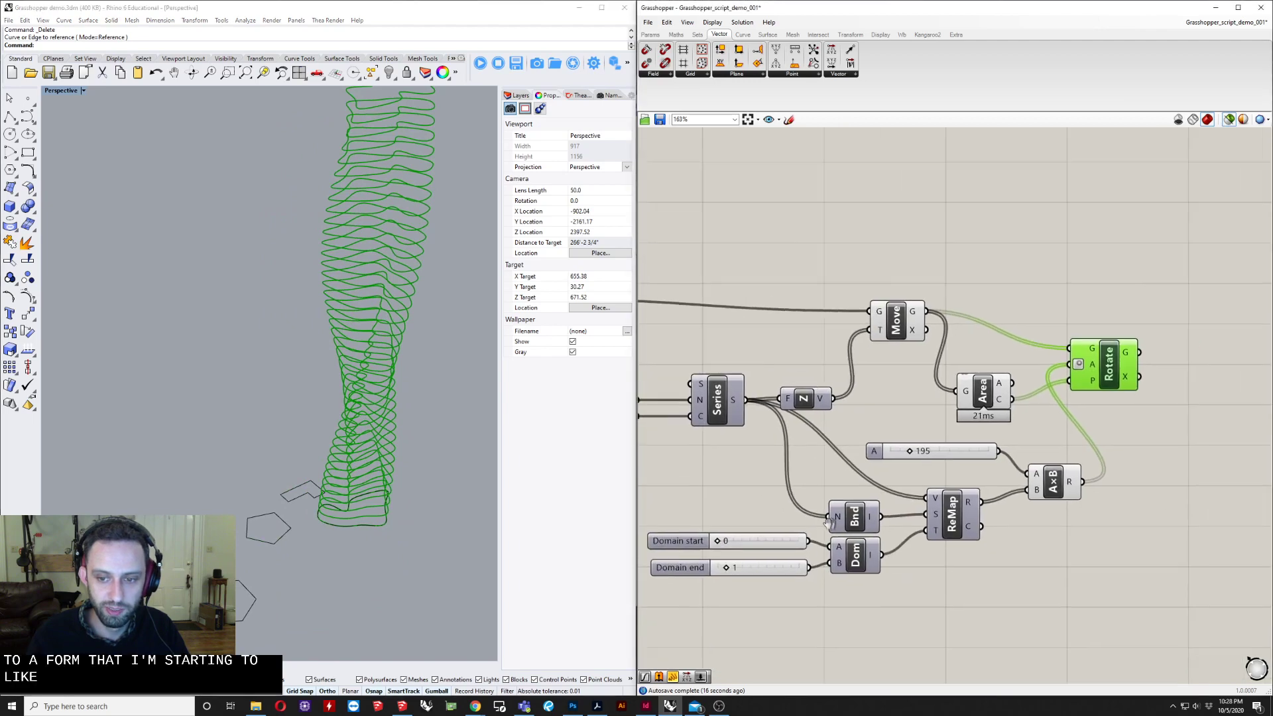
Step: Try reversing the target domain with a start of 1 and an end of 0, viewing the whole tower
scroll(697, 579, "down", 3)
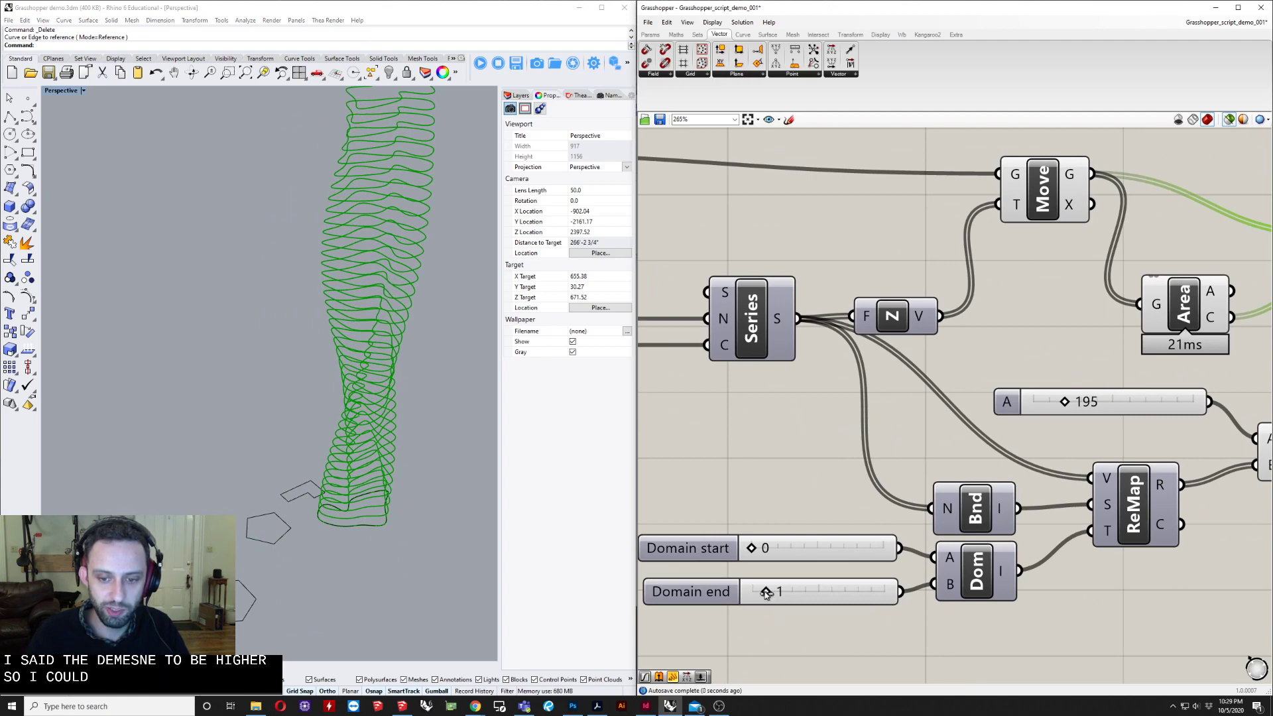
left_click_drag(755, 550, 766, 550)
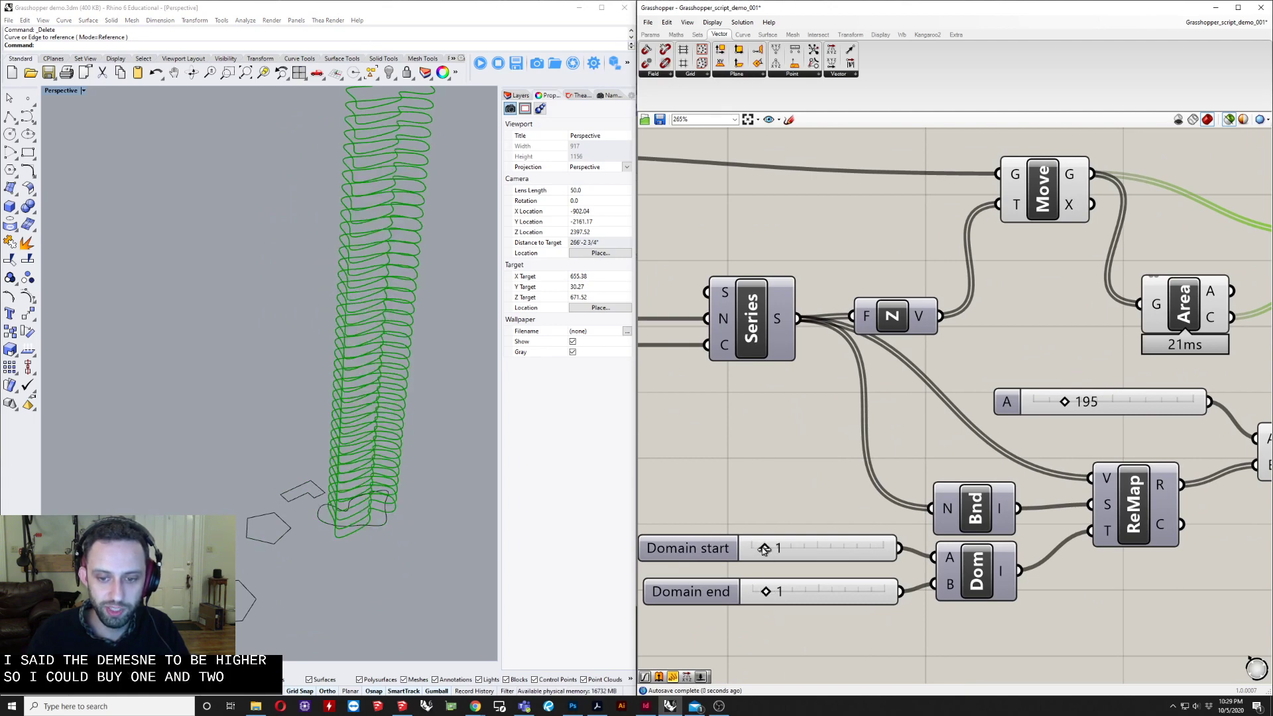
left_click_drag(767, 594, 754, 594)
right_click_drag(378, 559, 359, 616, "shift")
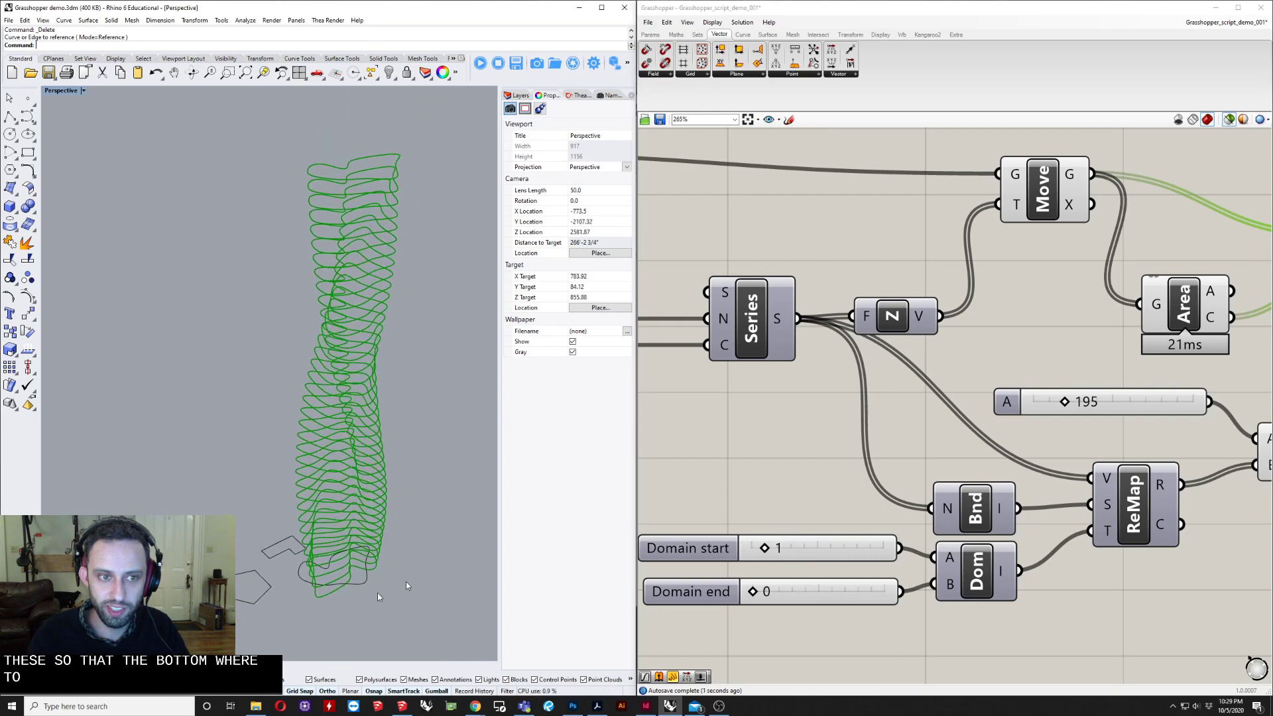
Step: Restore the domain start to 0 and try a domain end of 3 before returning it to 1
left_click(758, 594)
left_click_drag(758, 594, 767, 594)
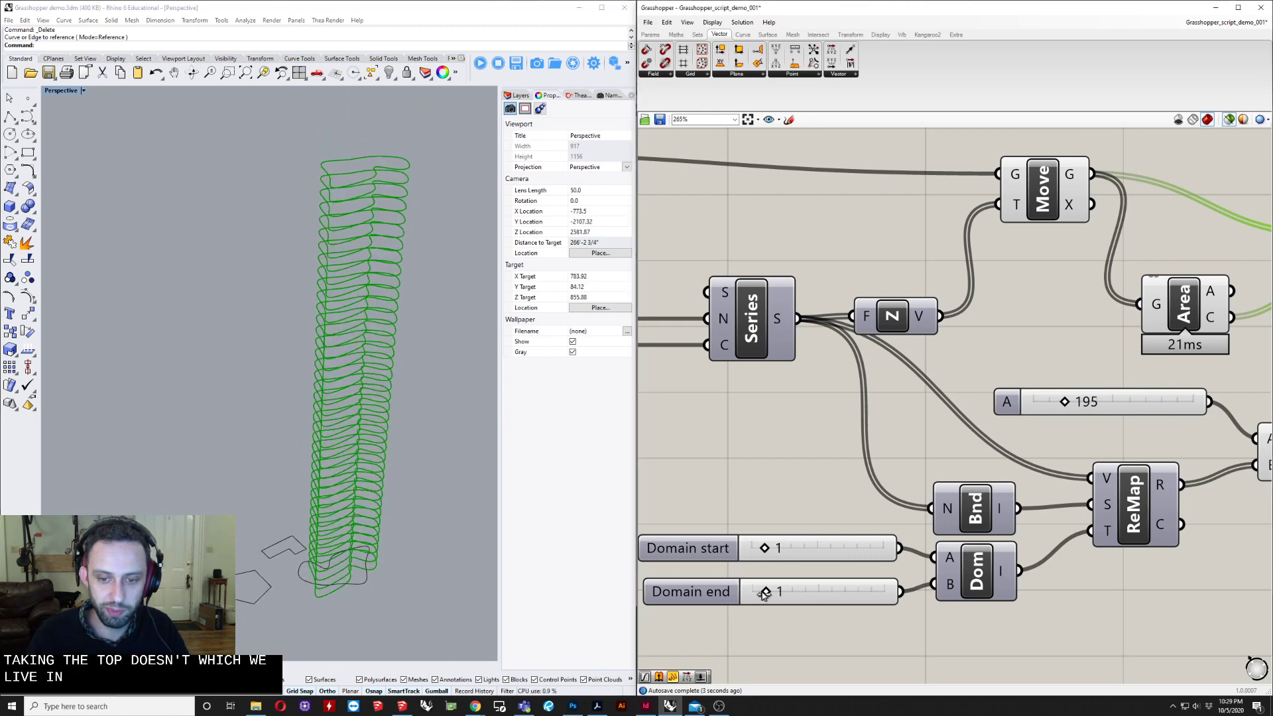
left_click_drag(766, 550, 753, 550)
left_click_drag(768, 592, 794, 595)
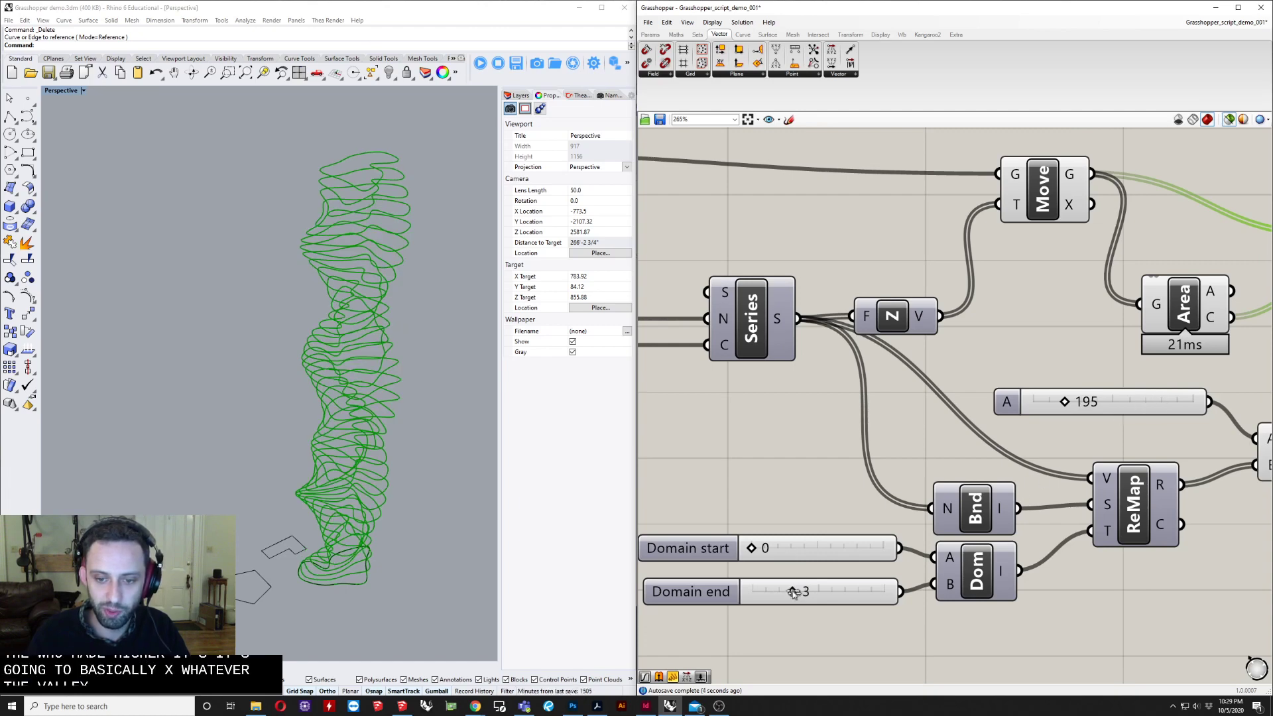
left_click_drag(793, 591, 773, 589)
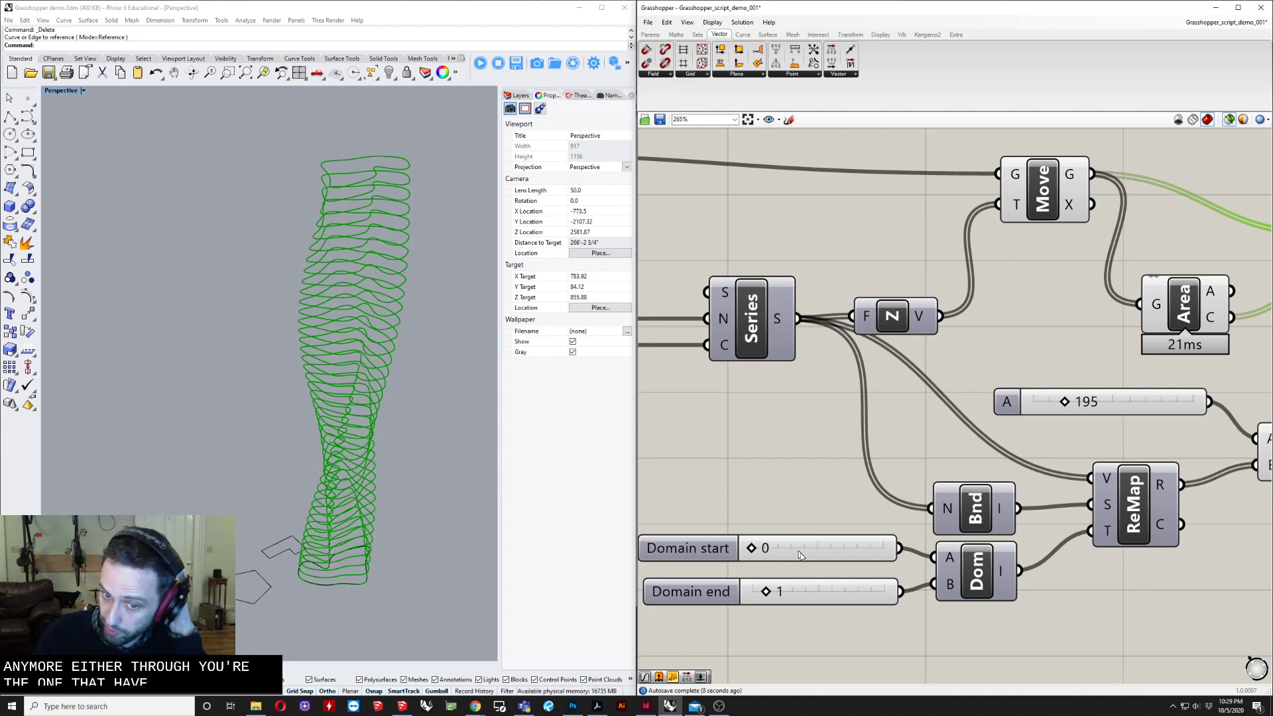
Step: Set the angle slider to 360 and preview the Rotate result from several sides
right_click_drag(875, 588, 807, 594)
scroll(813, 587, "down", 2)
right_click_drag(962, 488, 821, 488)
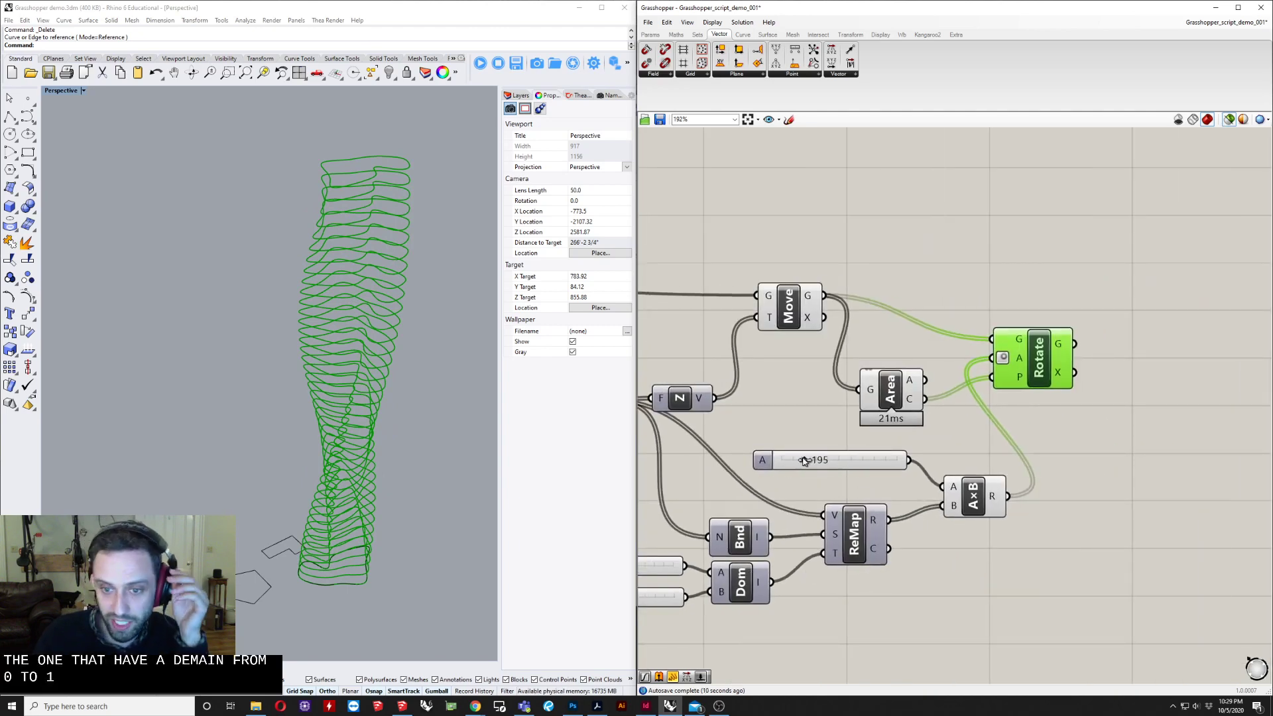
left_click_drag(804, 461, 820, 461)
double_click(859, 462)
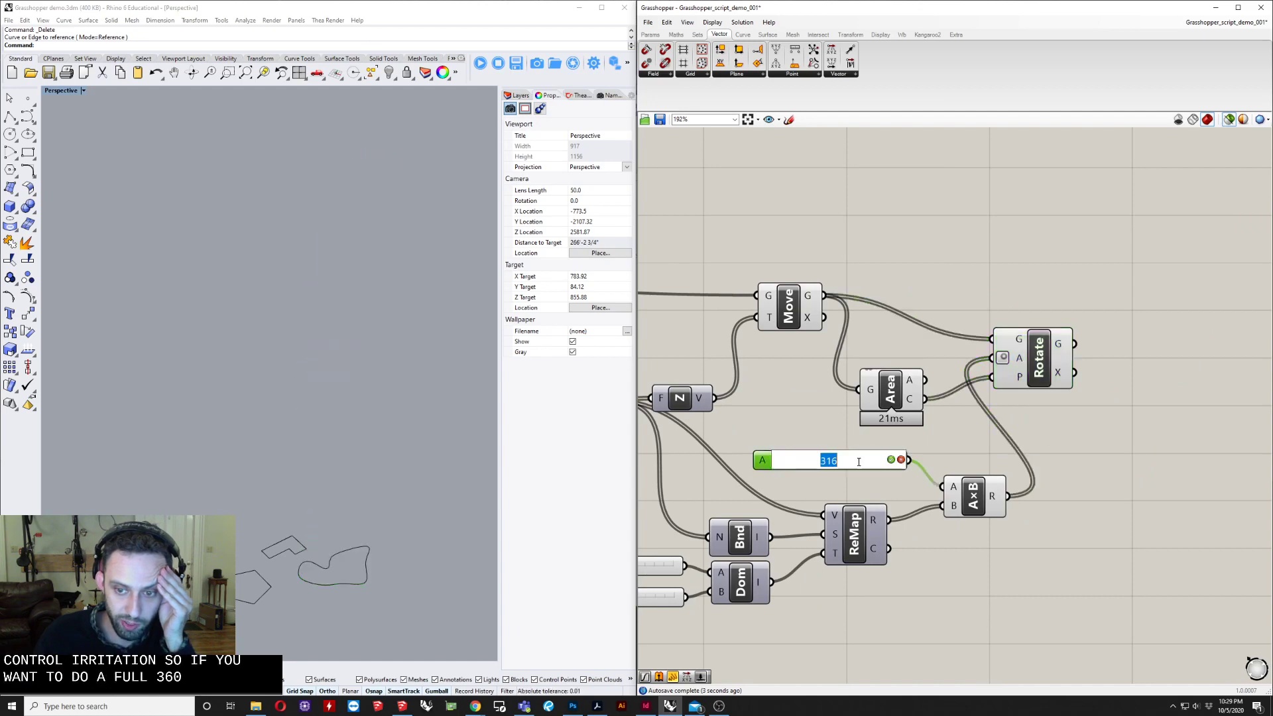
type("360")
key("Return")
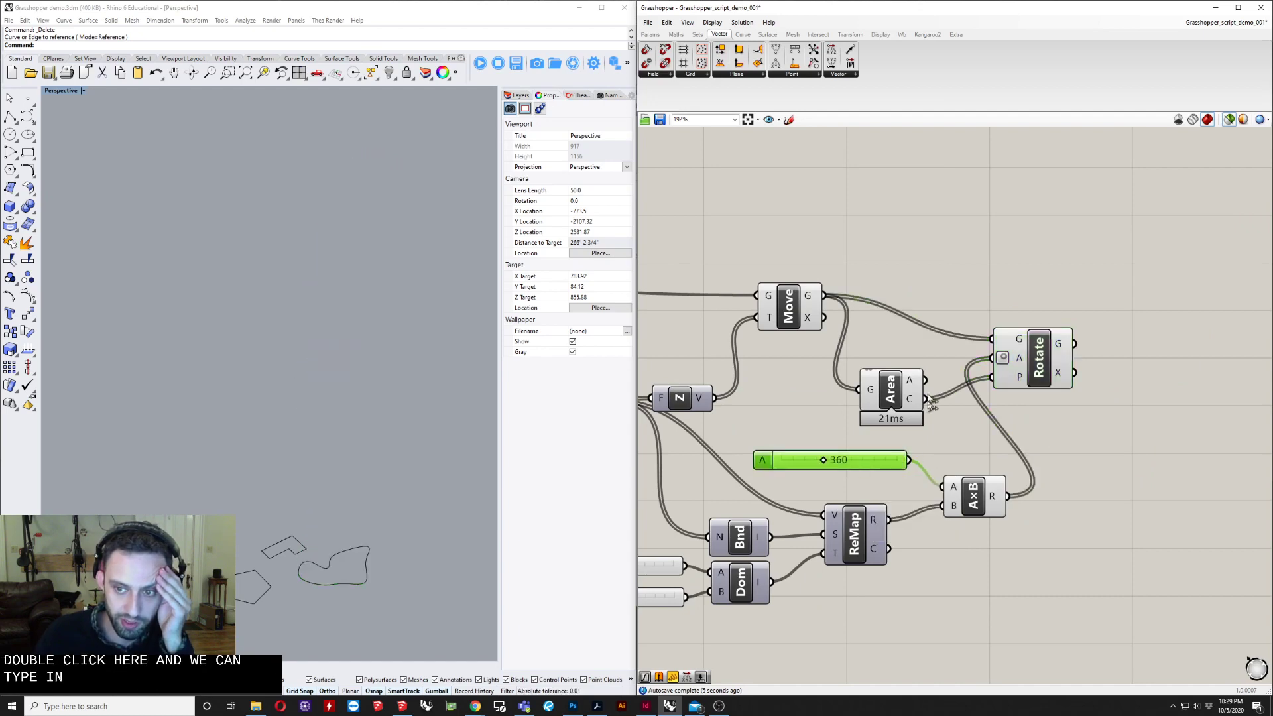
left_click(1021, 360)
right_click_drag(364, 361, 227, 316)
right_click_drag(201, 335, 398, 341)
Step: Examine the Rotate component's stacked, twisted floor outlines up close
right_click_drag(1125, 490, 858, 514)
scroll(885, 455, "down", 4)
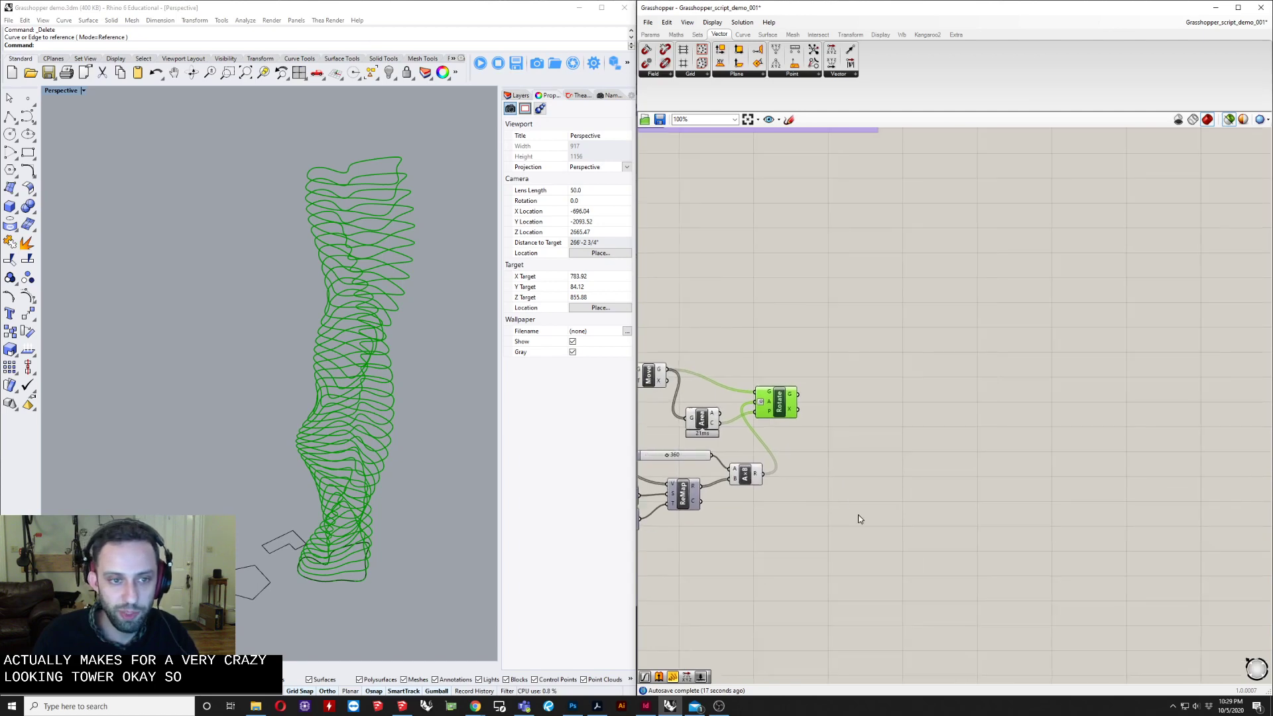
right_click_drag(860, 449, 813, 483)
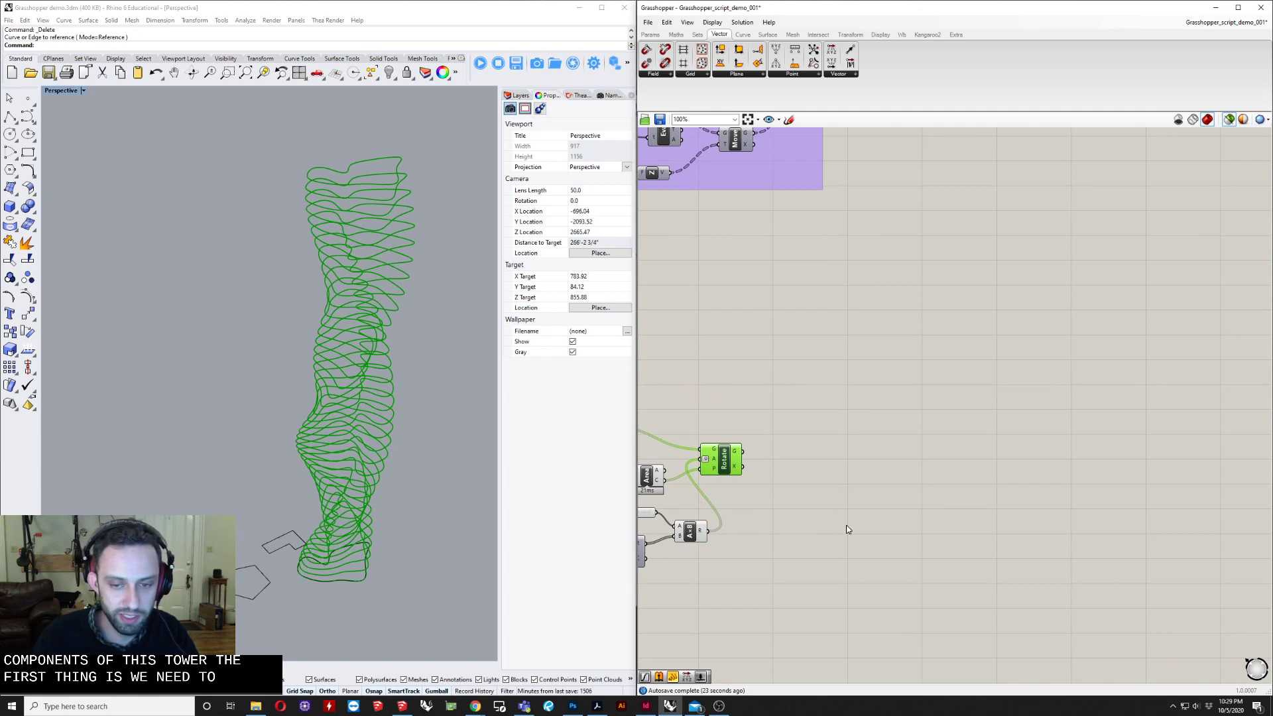
double_click(825, 436)
left_click(781, 479)
left_click(731, 463)
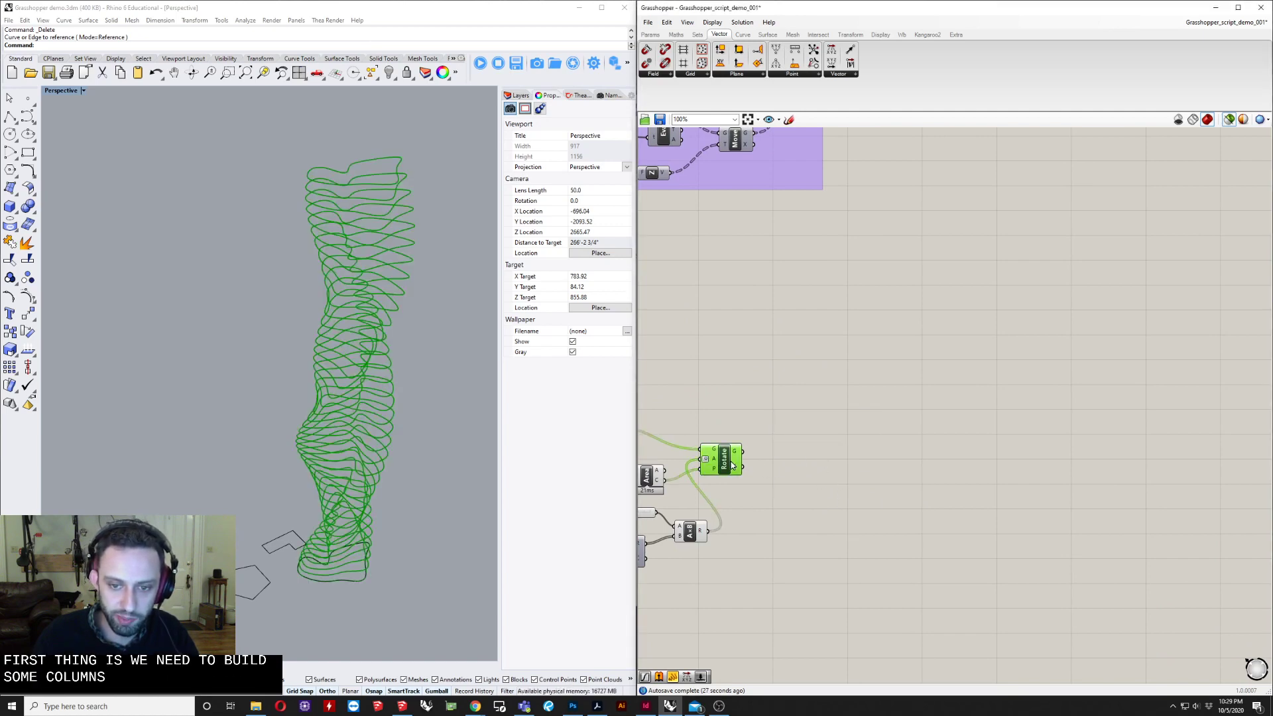
scroll(696, 479, "up", 3)
scroll(372, 535, "up", 5)
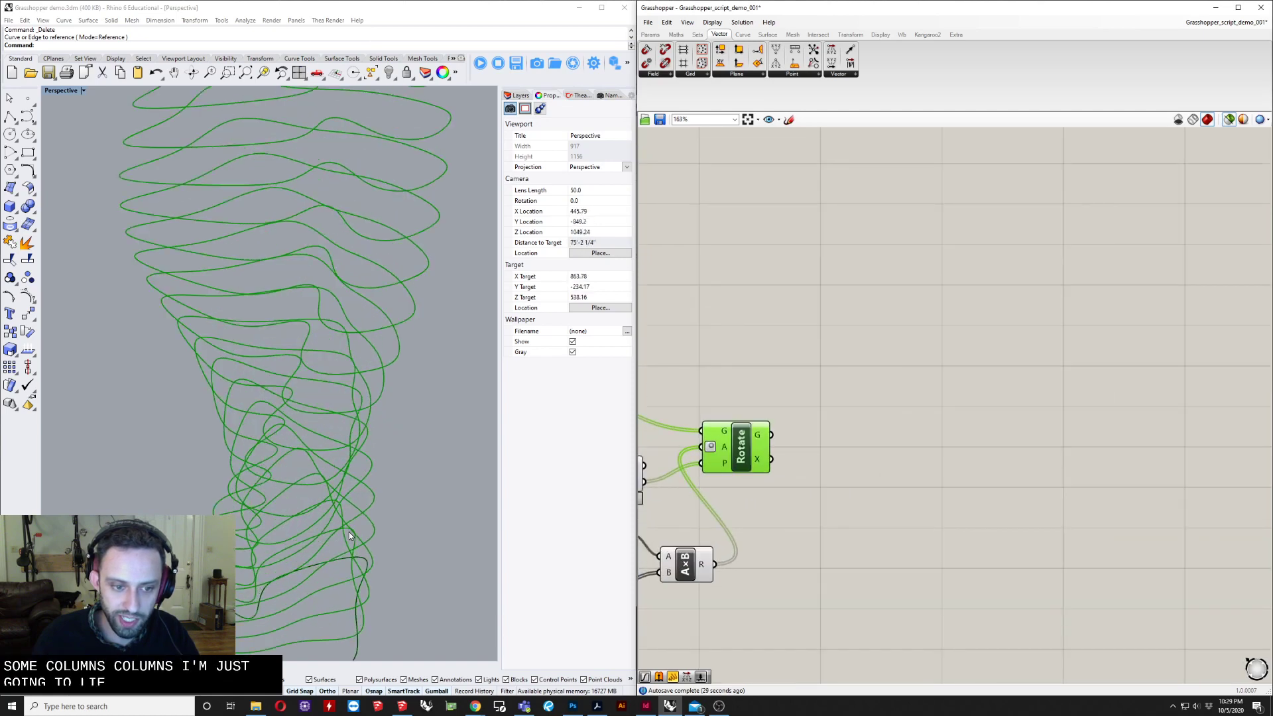
scroll(398, 226, "down", 5)
Step: Add a Divide Curve component after Rotate and connect the rotated geometry to its curve input
left_click(896, 425)
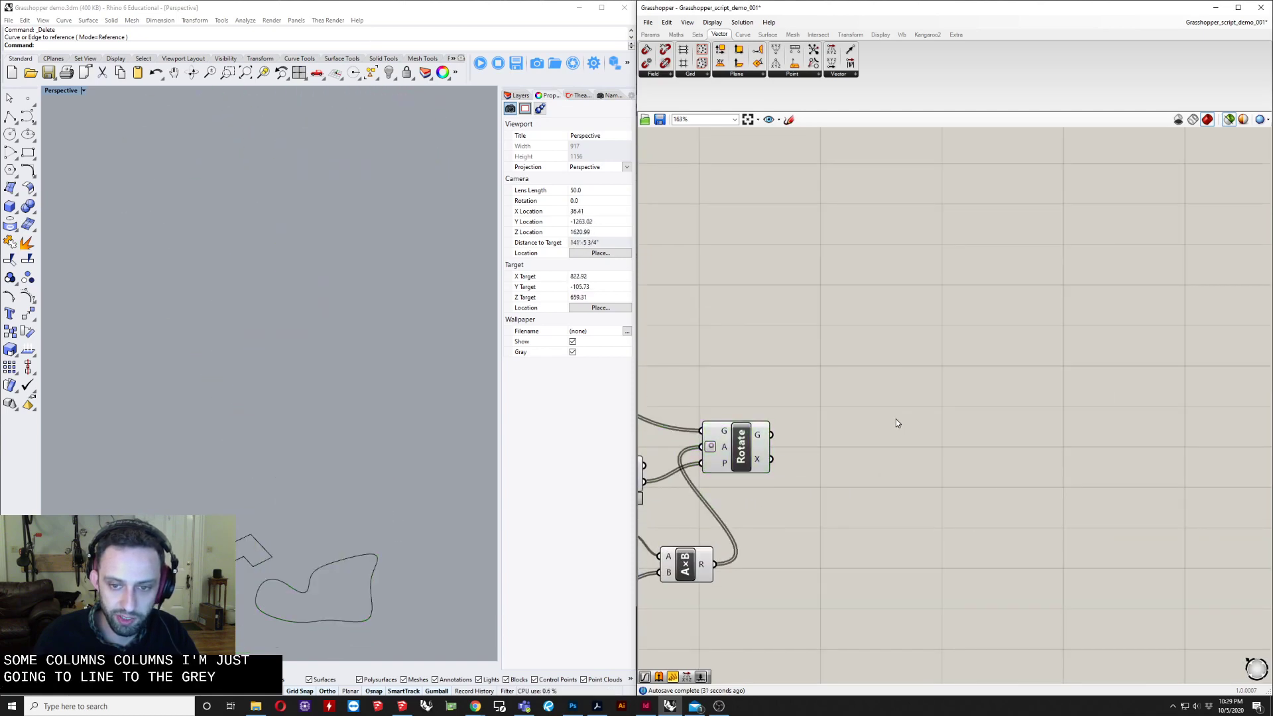
double_click(897, 424)
type("divi8")
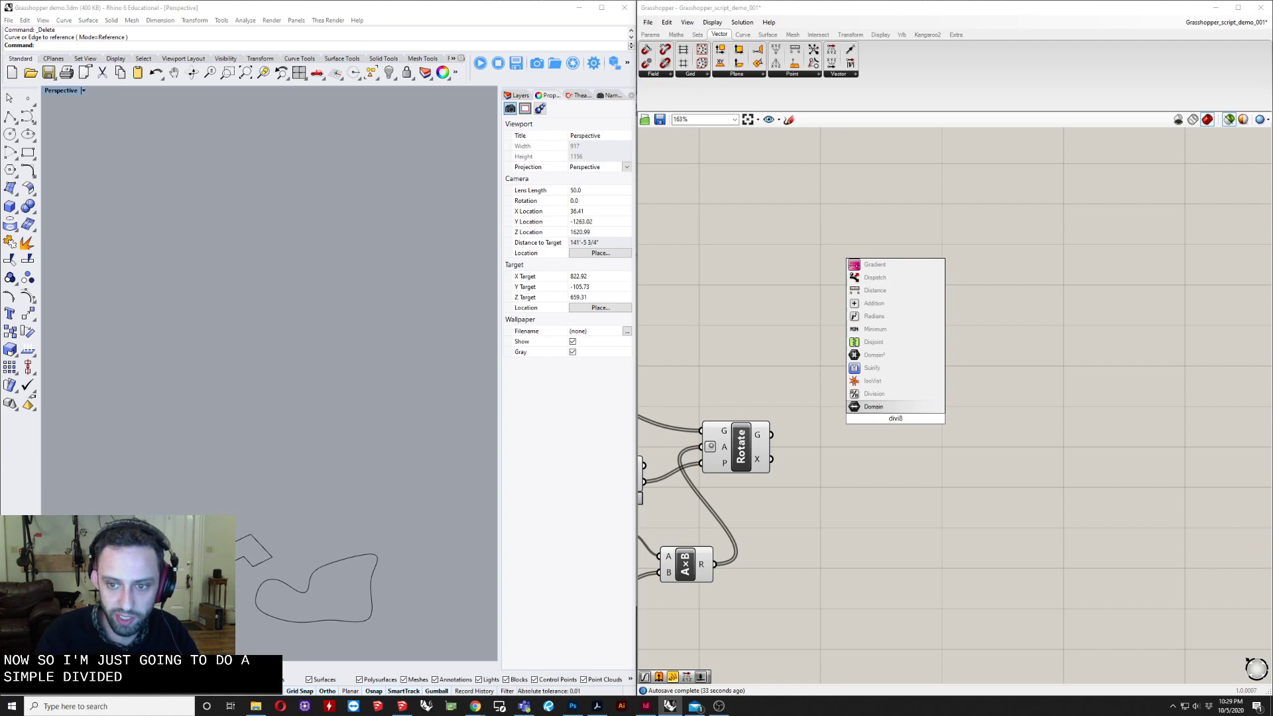
key("BackSpace")
key("Return")
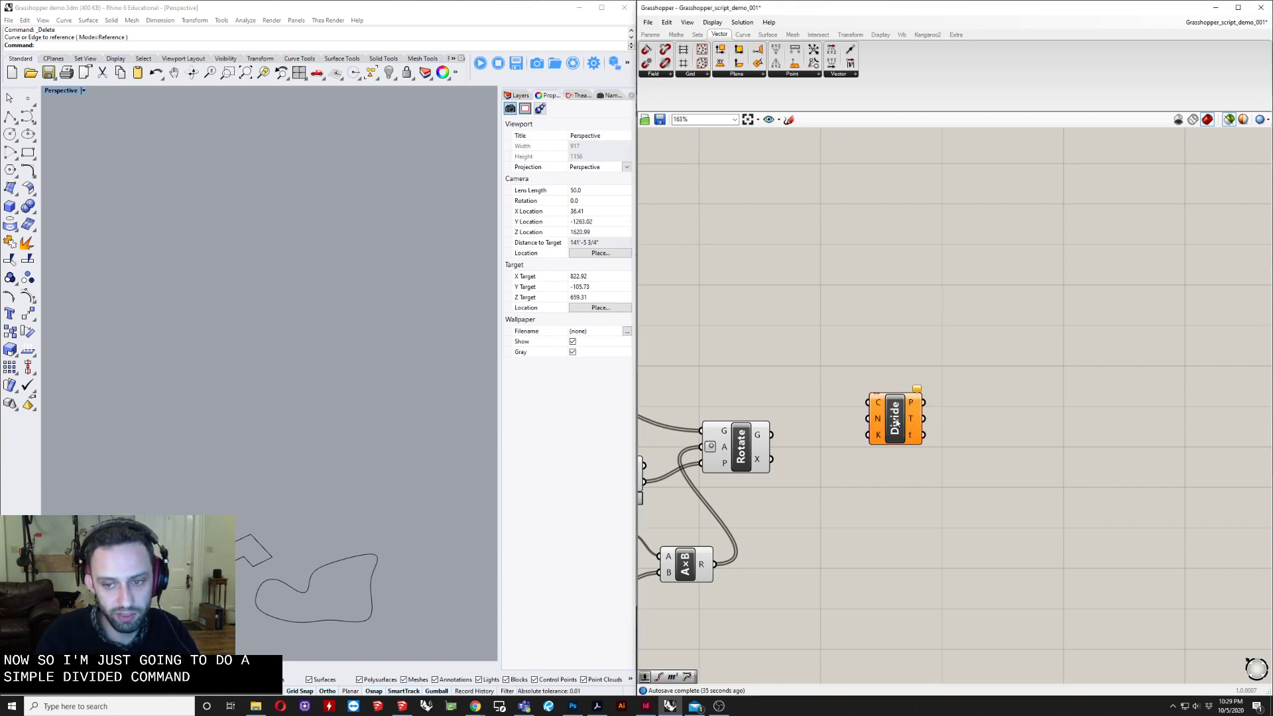
left_click_drag(784, 432, 944, 431)
Step: Add a number slider set to 15 and connect it to Divide Curve's count input
left_click(833, 565)
double_click(833, 563)
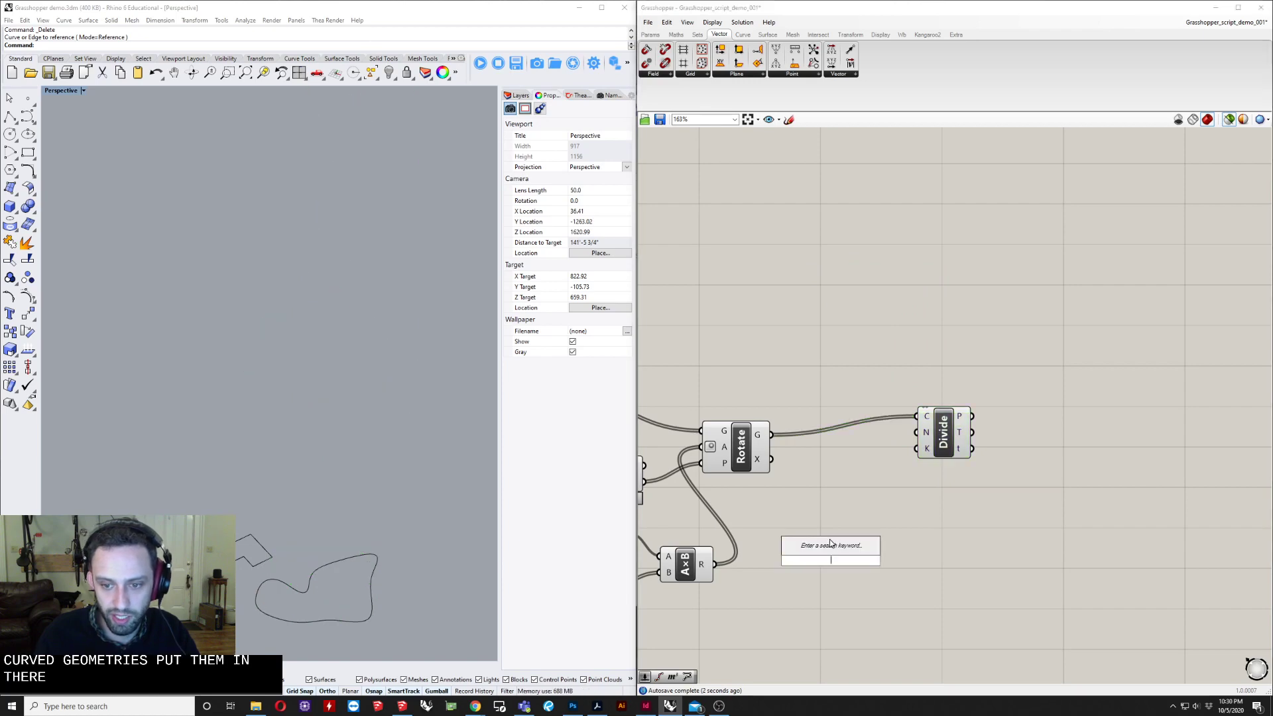
type("15")
key("Return")
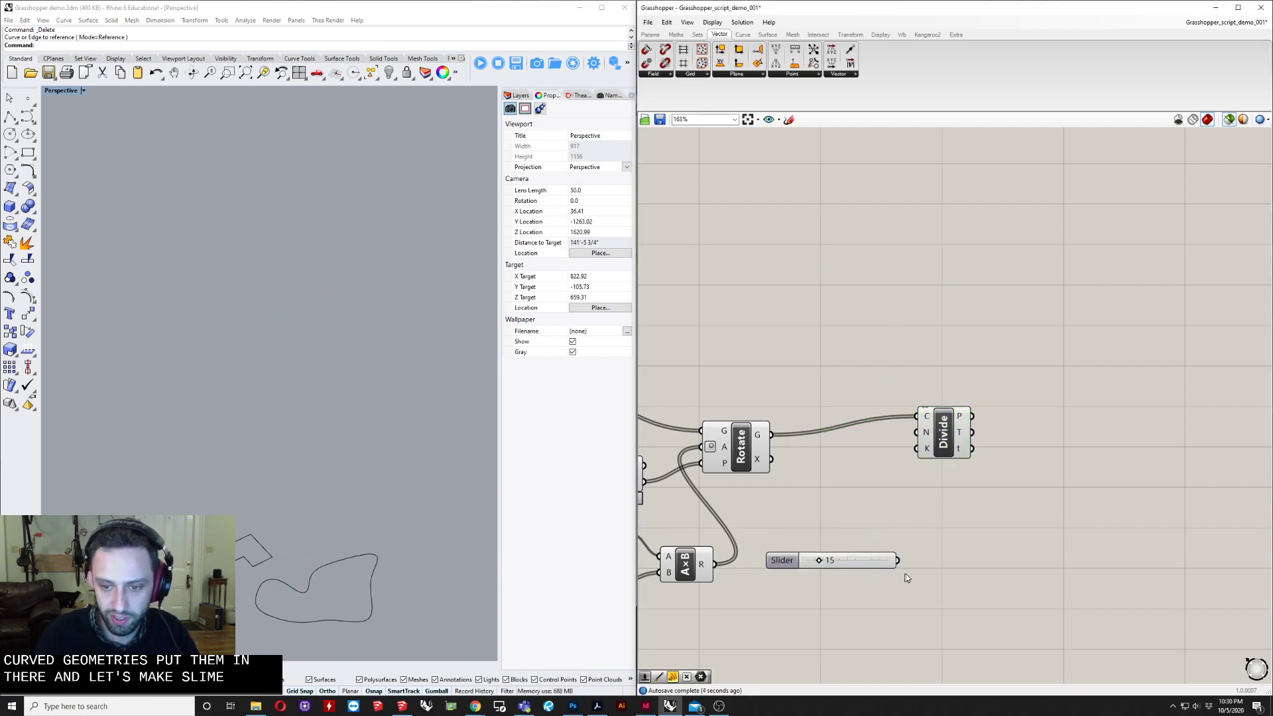
left_click_drag(900, 562, 958, 447)
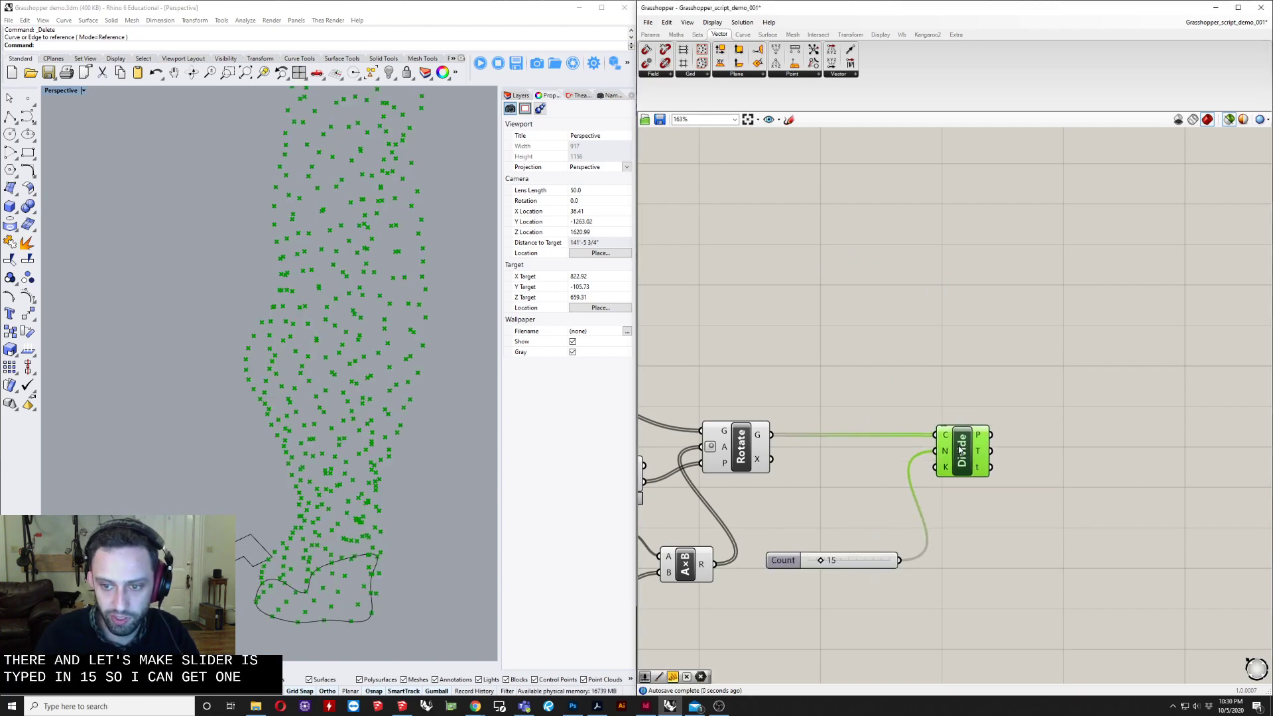
Step: Add a PolyLine component after Divide Curve and connect the division points to its vertices input
double_click(1049, 523)
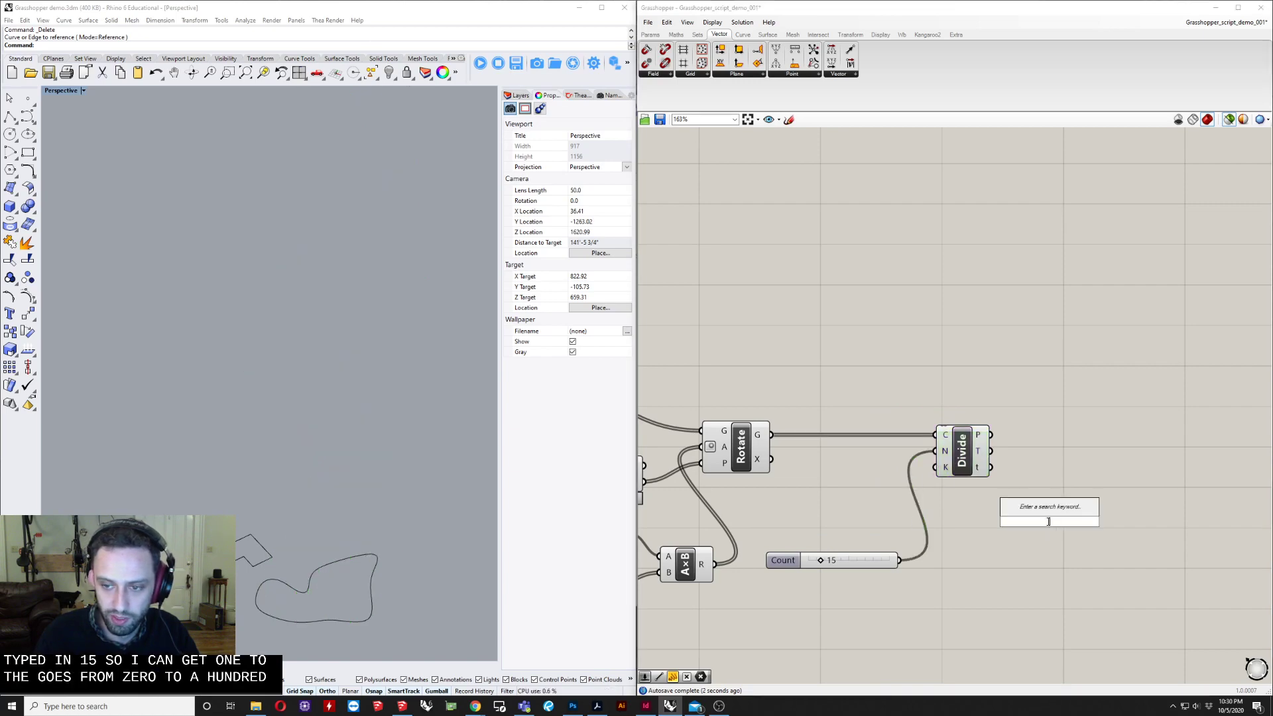
type("cu")
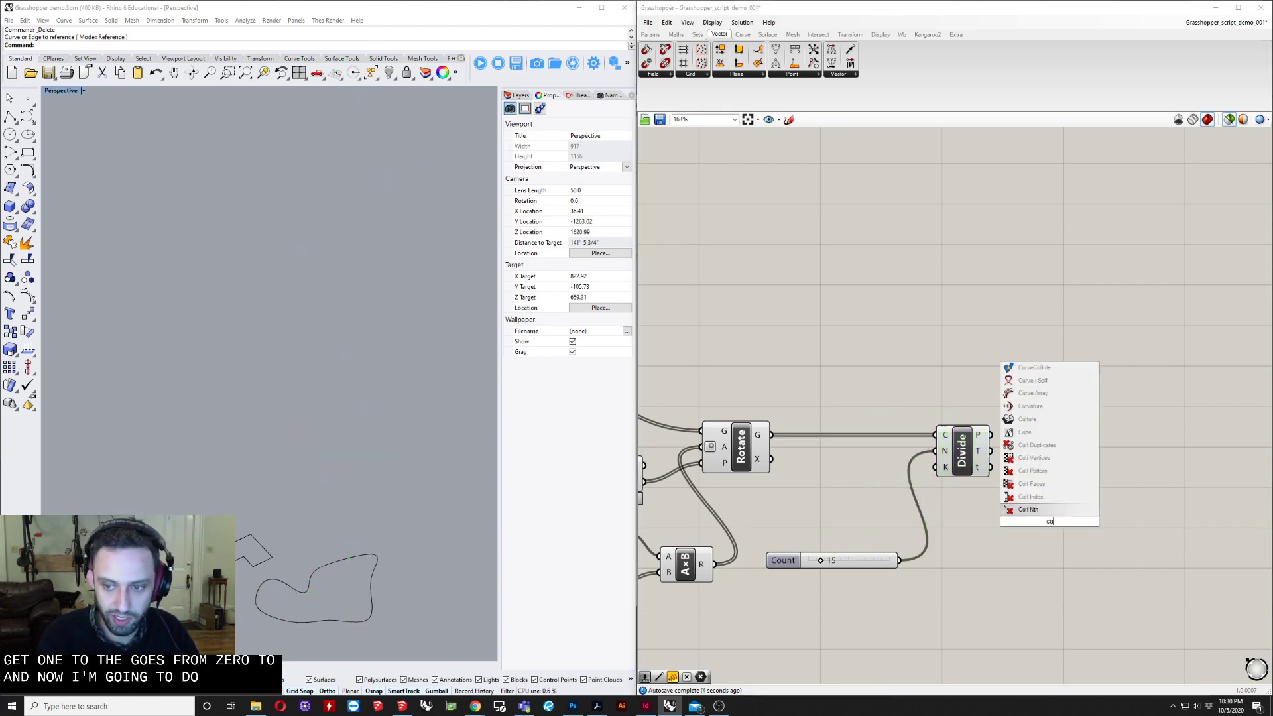
key("BackSpace")
key("BackSpace")
type("p")
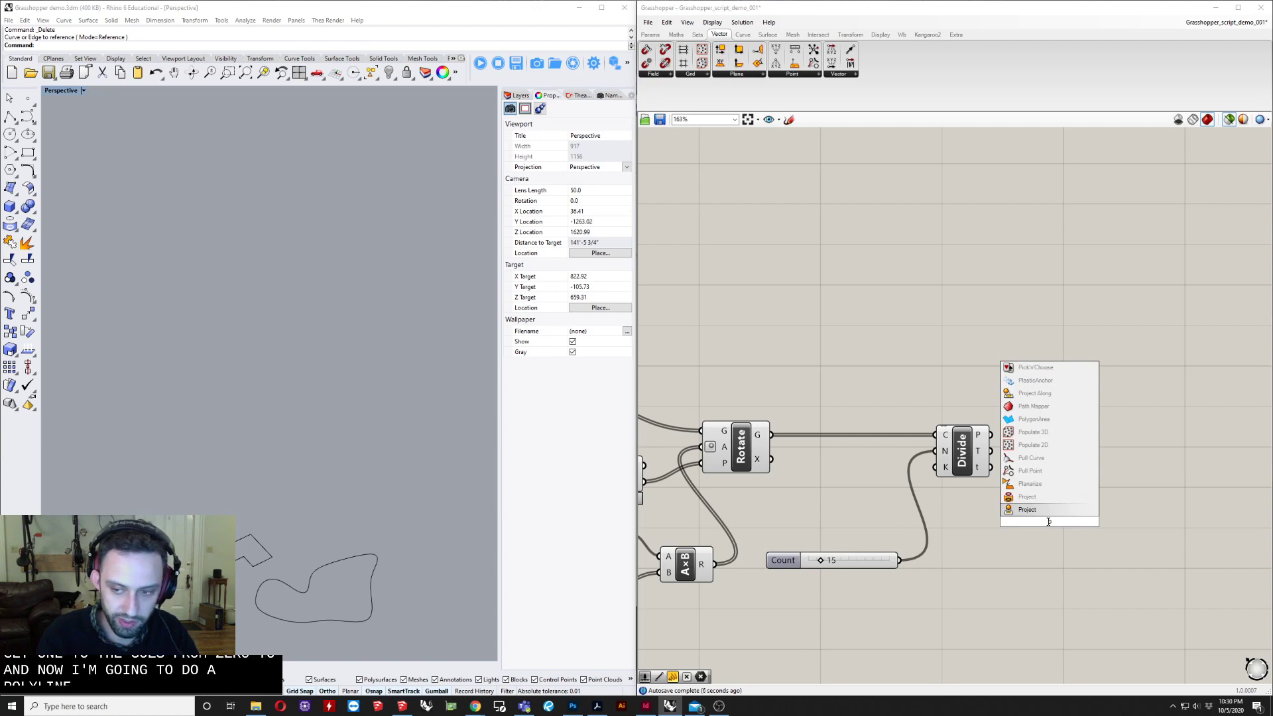
type("ol")
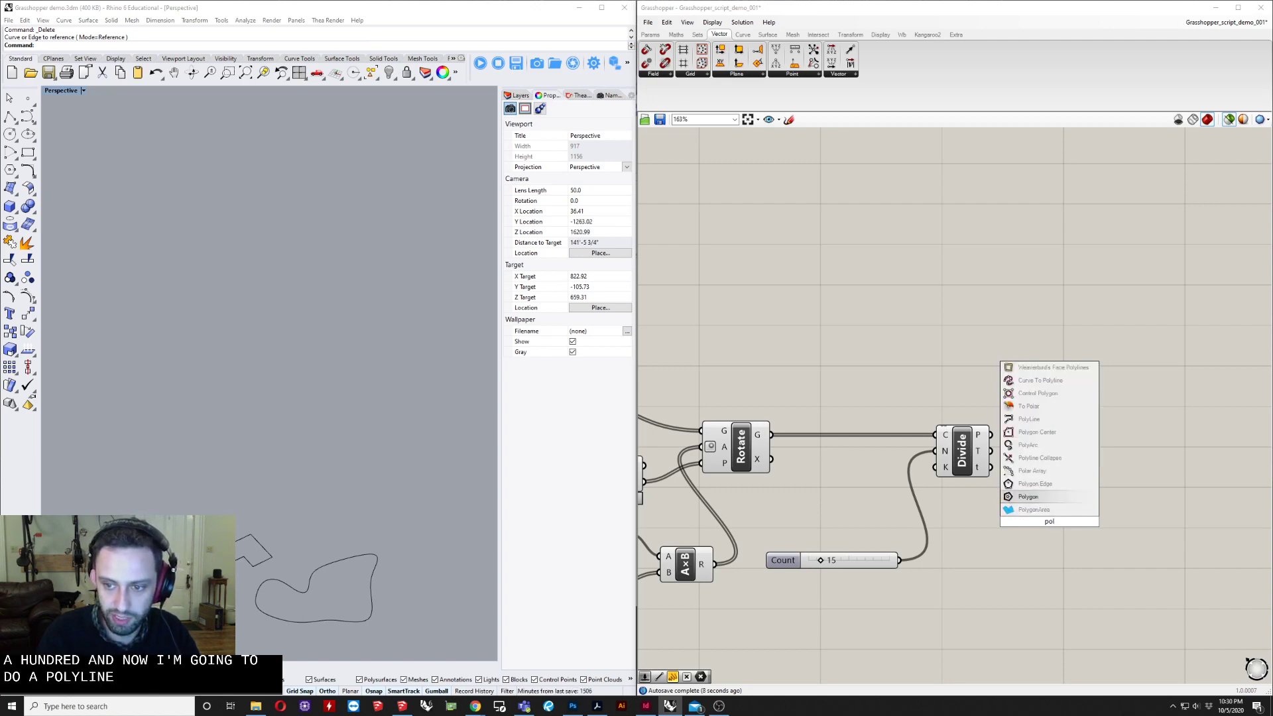
key("Up")
key("Return")
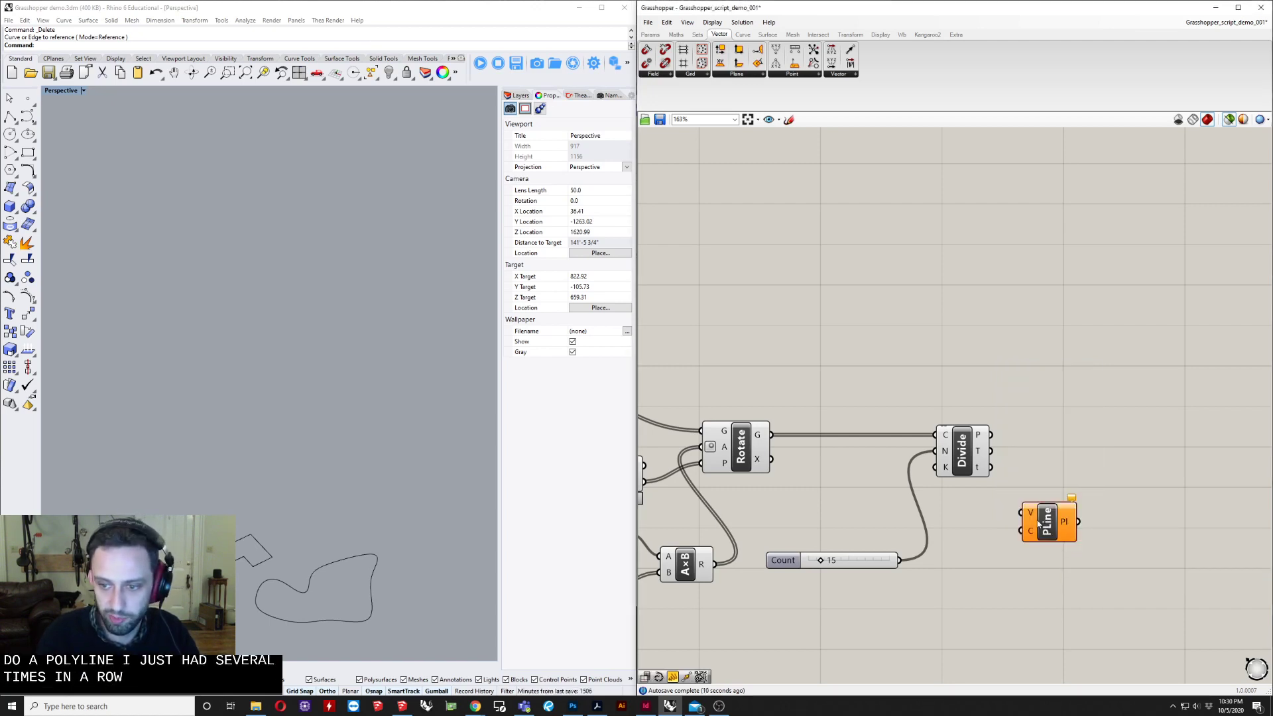
left_click_drag(1039, 524, 1103, 445)
scroll(1002, 447, "up", 4)
right_click_drag(1046, 454, 1012, 461)
right_click_drag(351, 439, 115, 438)
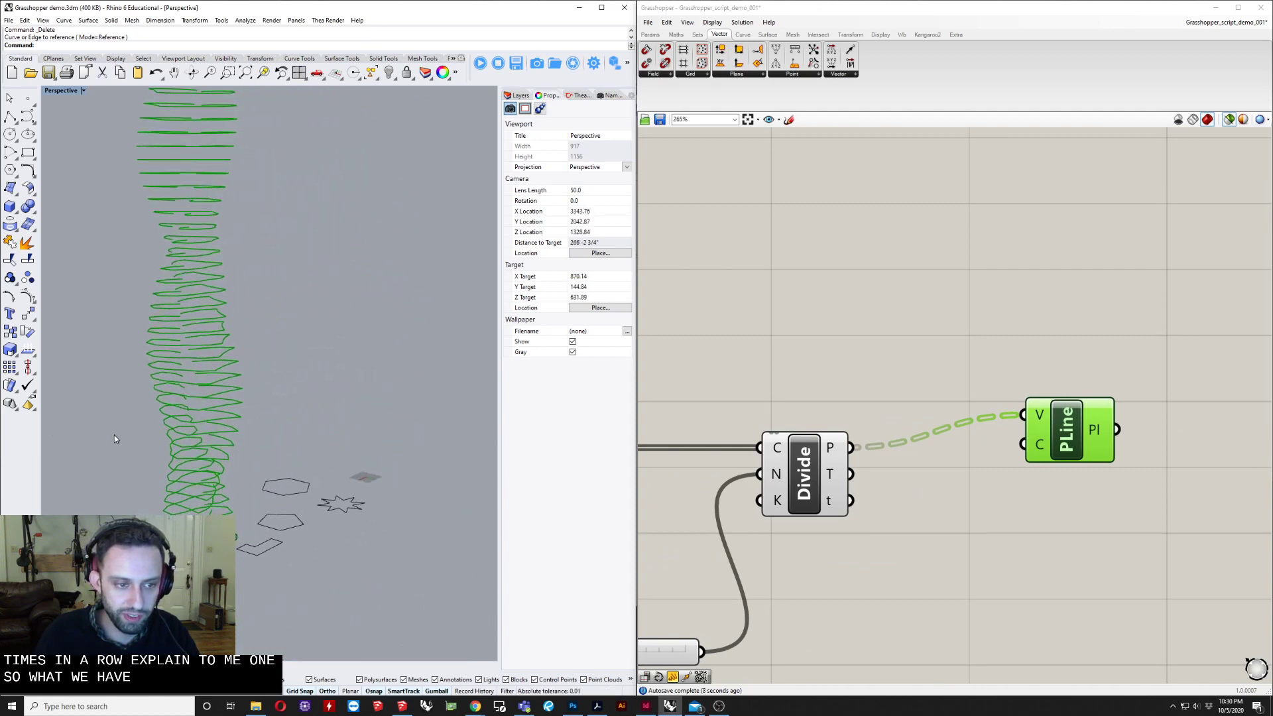
Step: Examine the previews of the Rotate outlines and the Divide Curve points, following the data flow to PolyLine
right_click_drag(815, 502, 950, 464)
left_click(850, 405)
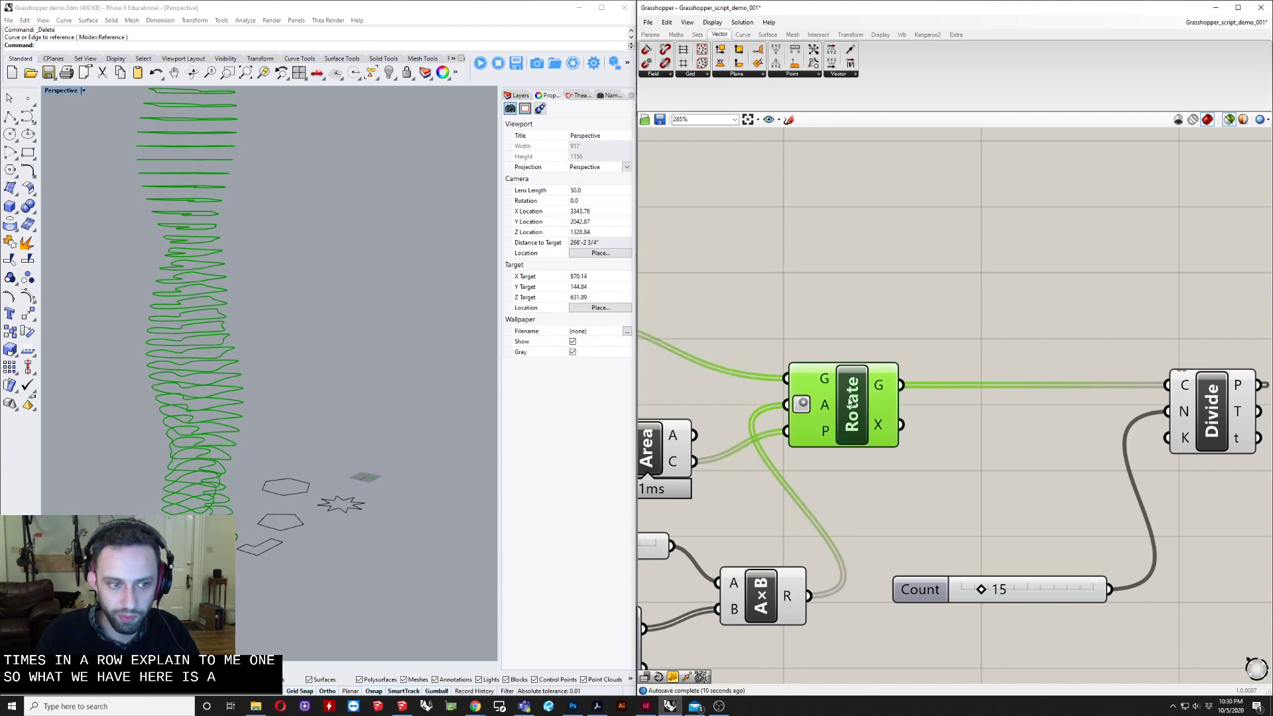
right_click_drag(916, 397, 802, 437)
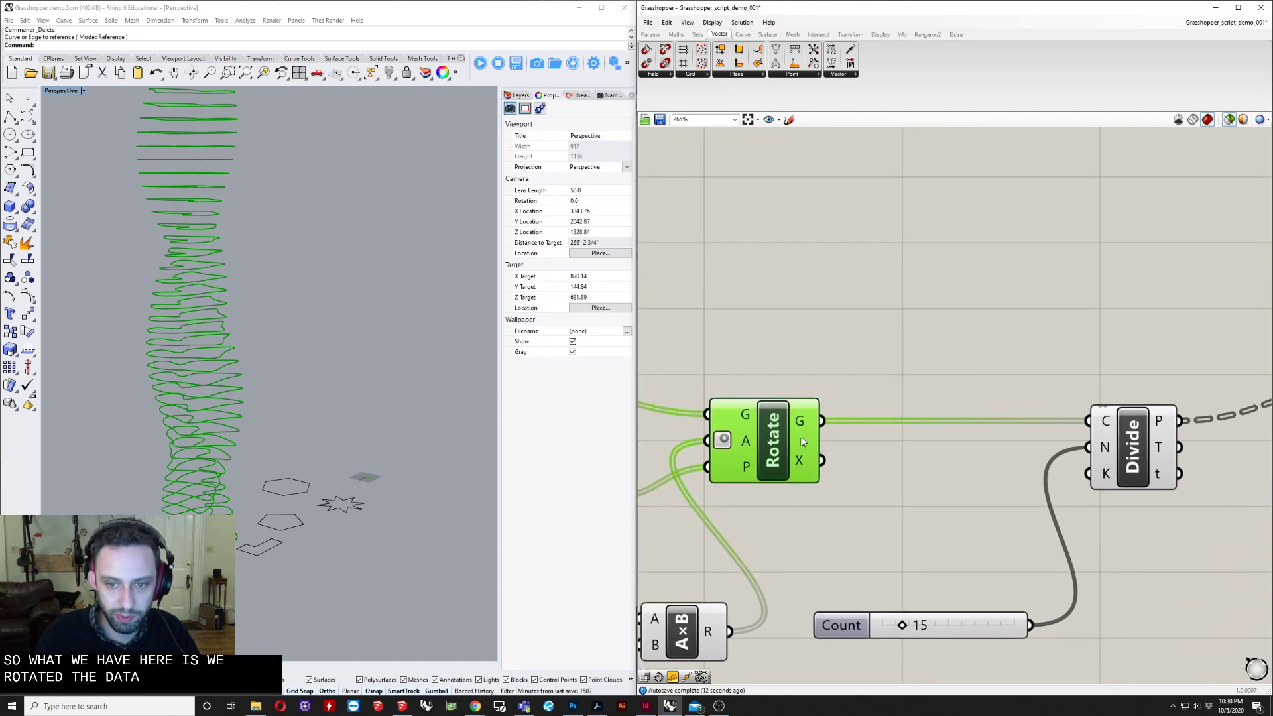
right_click_drag(1043, 496, 920, 514)
left_click(1022, 474)
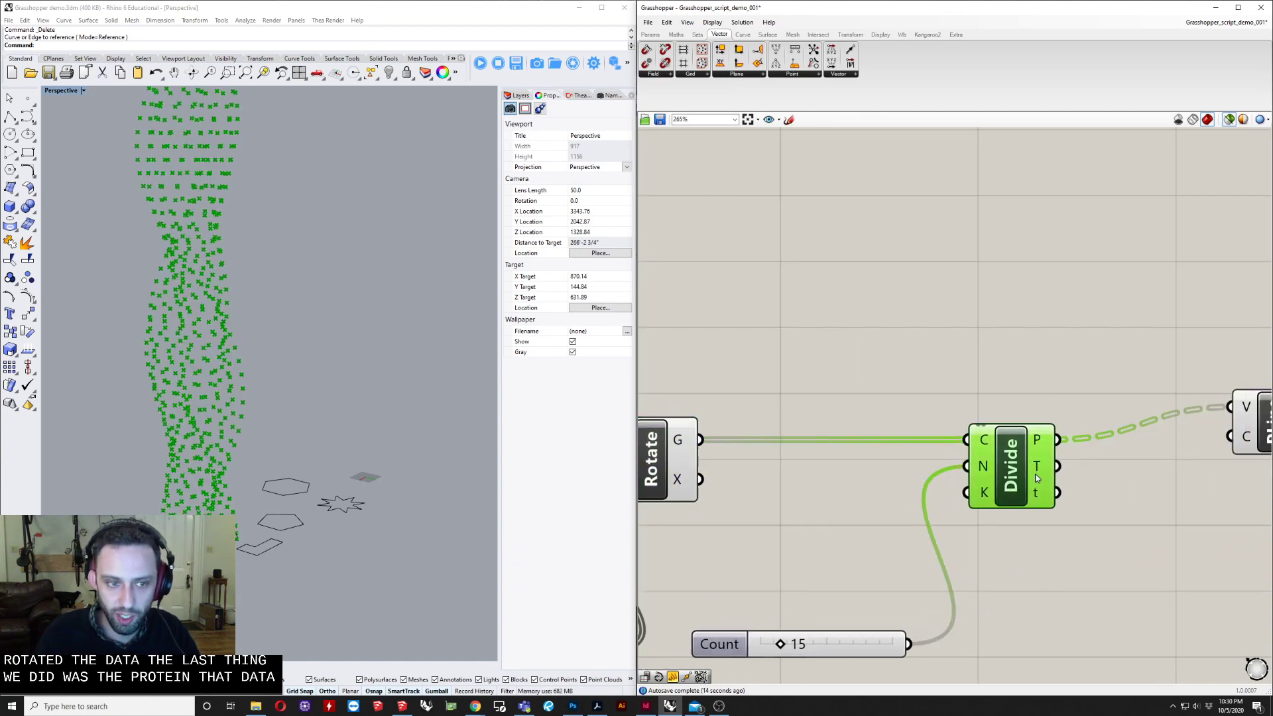
right_click_drag(464, 358, 259, 338)
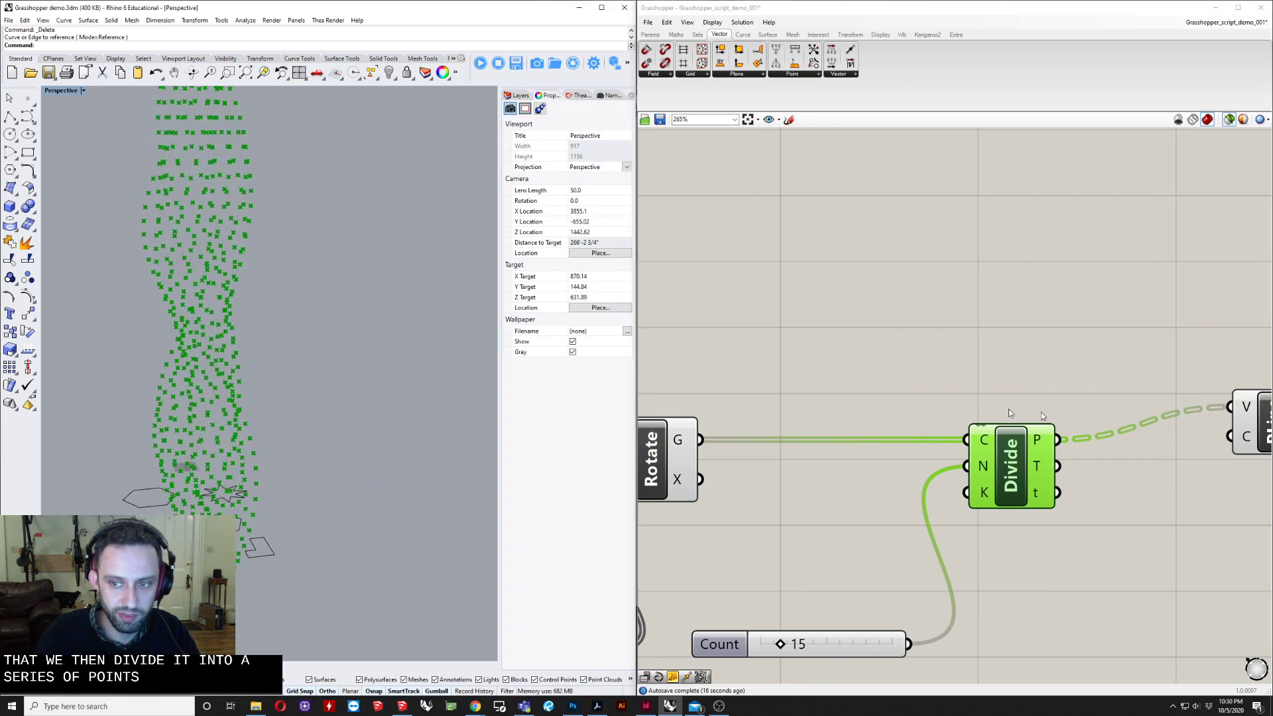
right_click_drag(1046, 441, 847, 447)
scroll(848, 448, "up", 2)
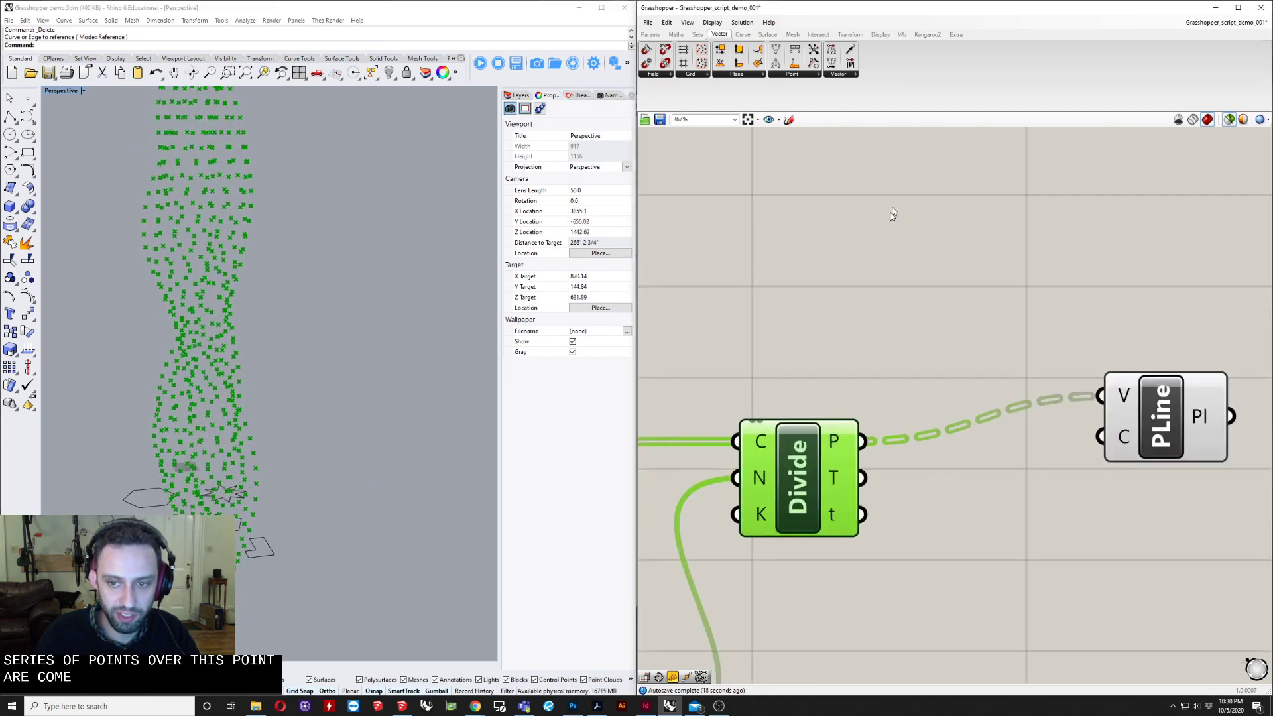
right_click_drag(722, 406, 960, 285)
scroll(908, 366, "down", 3)
right_click_drag(881, 376, 763, 410)
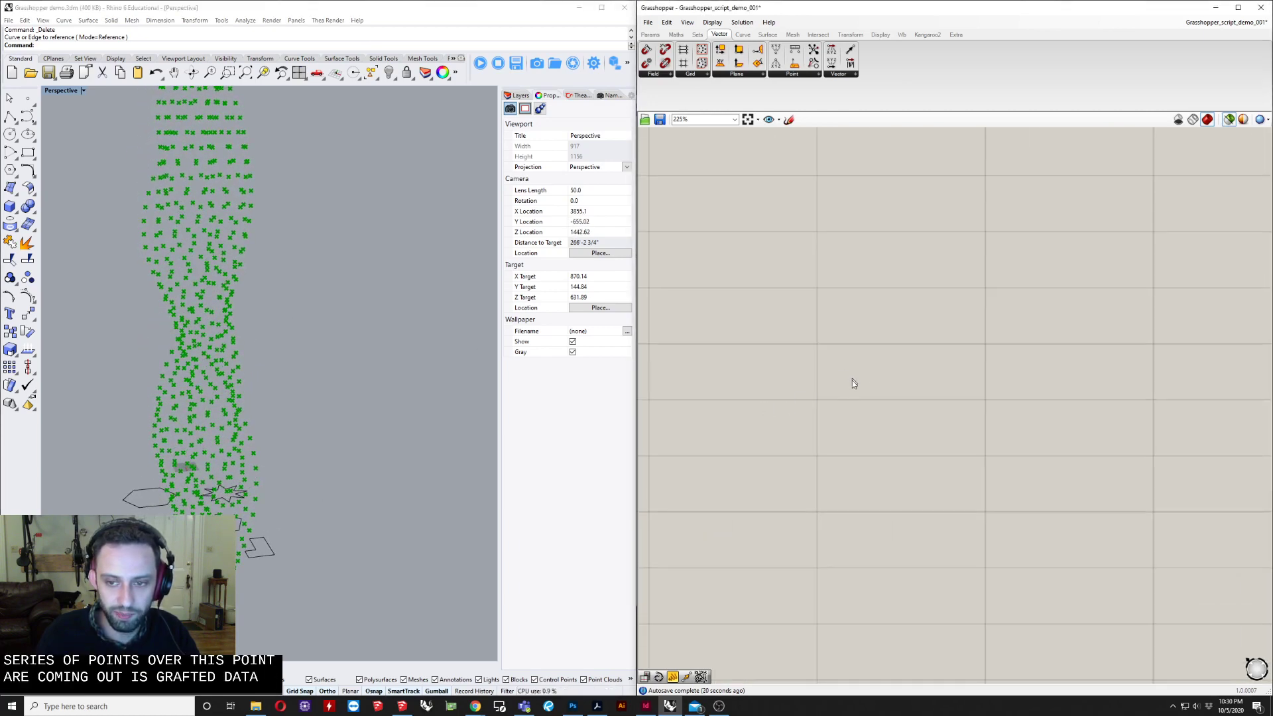
scroll(853, 380, "down", 6)
right_click_drag(843, 382, 899, 492)
scroll(815, 297, "up", 4)
right_click_drag(808, 325, 809, 373)
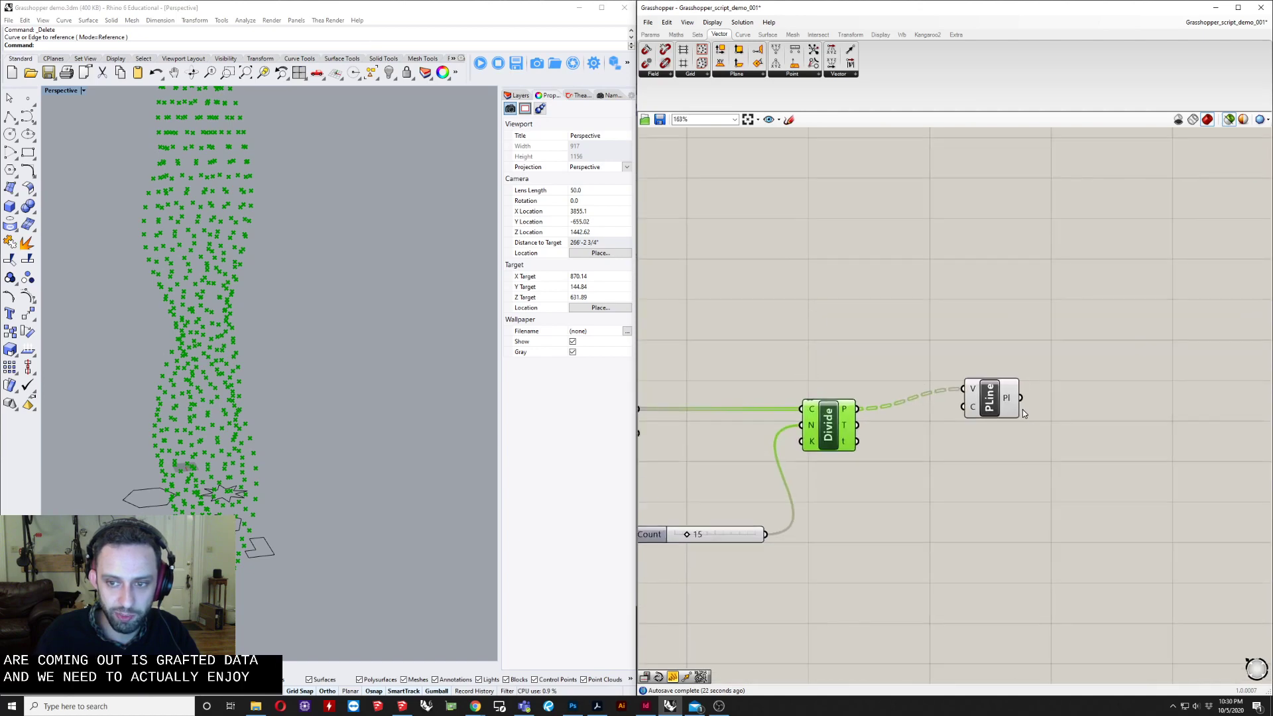
Step: Preview the PolyLine result and inspect up close how its lines run through the division points
left_click(990, 397)
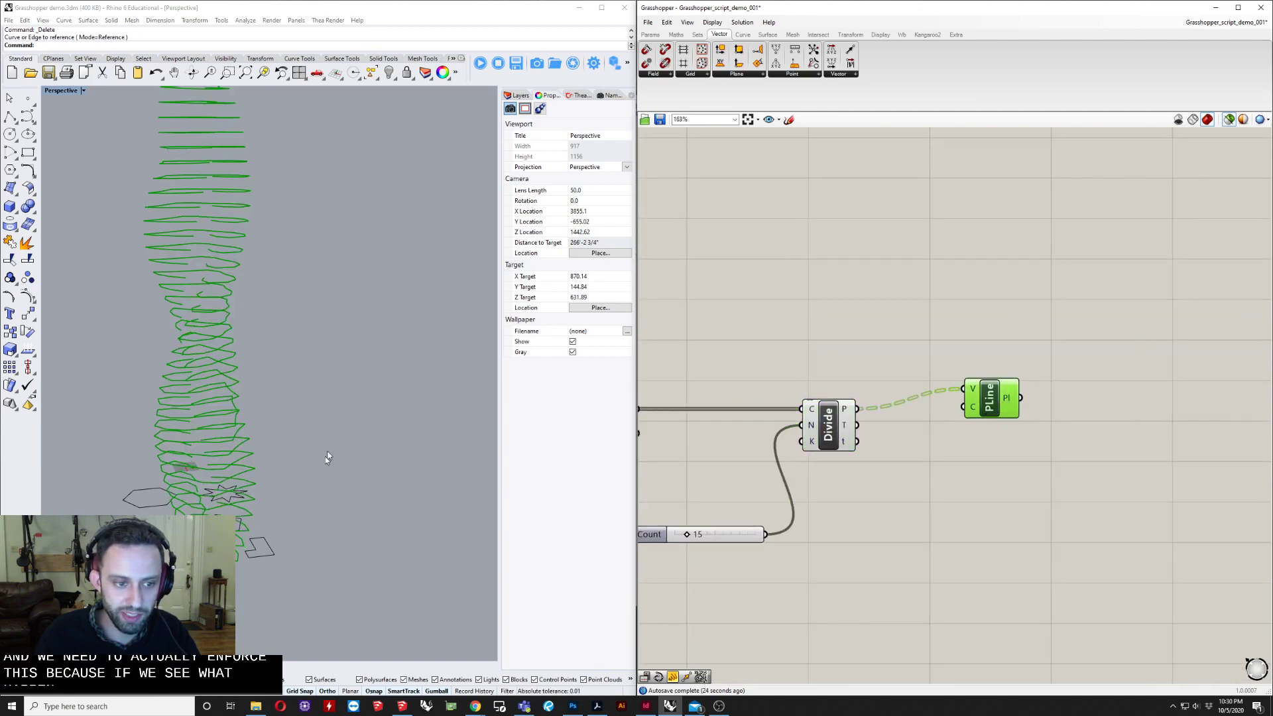
scroll(249, 539, "up", 5)
right_click_drag(264, 582, 83, 586)
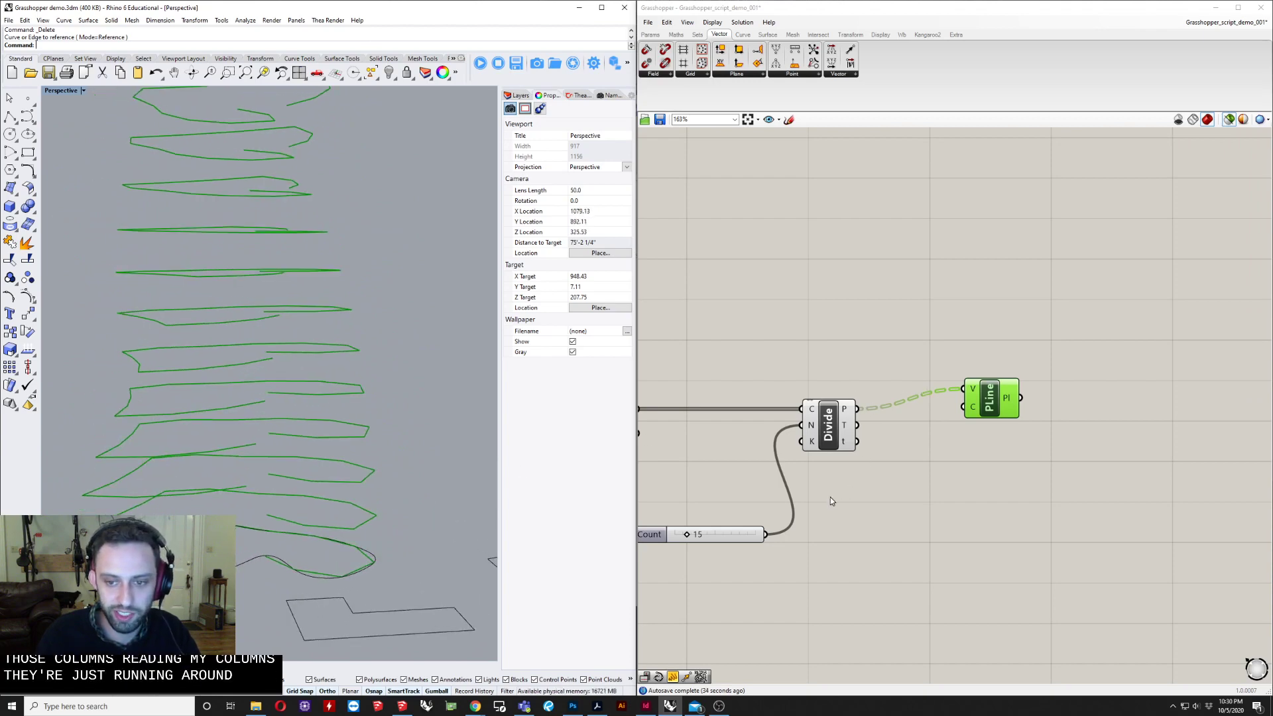
Step: Insert a Flip Matrix component between Divide Curve's points output and PolyLine's vertices input
double_click(922, 331)
type("flip")
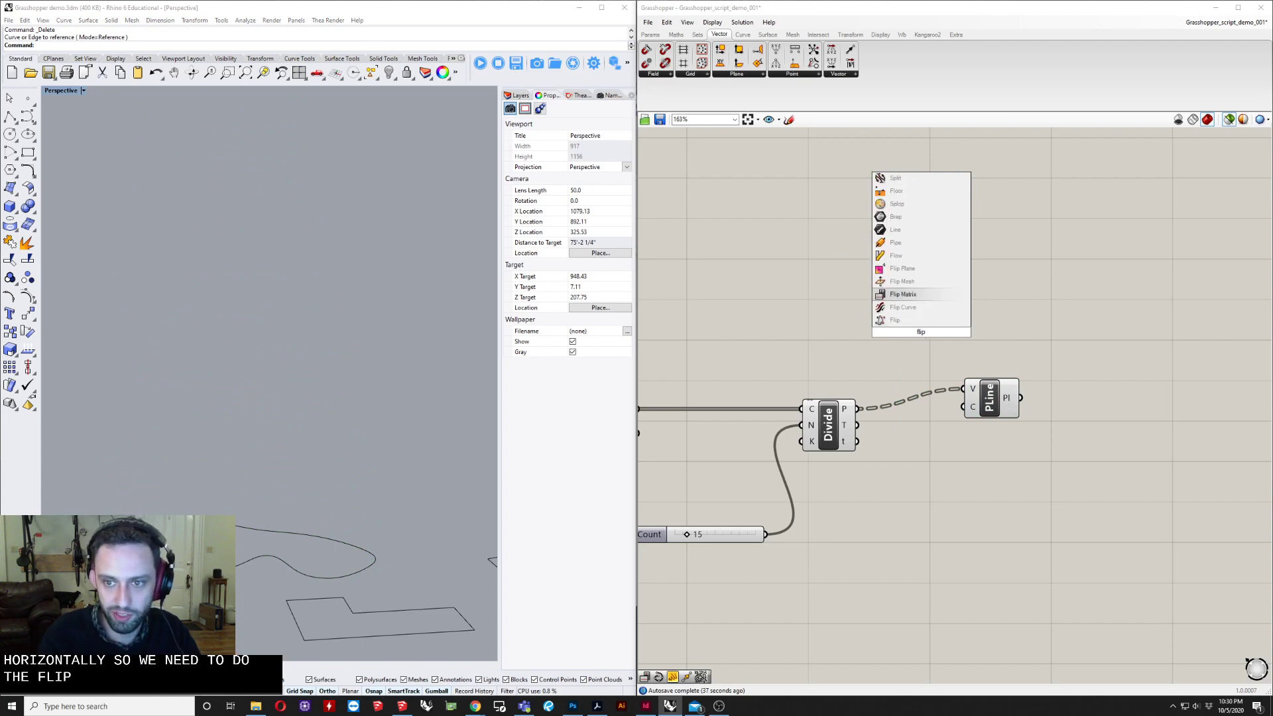
key("Return")
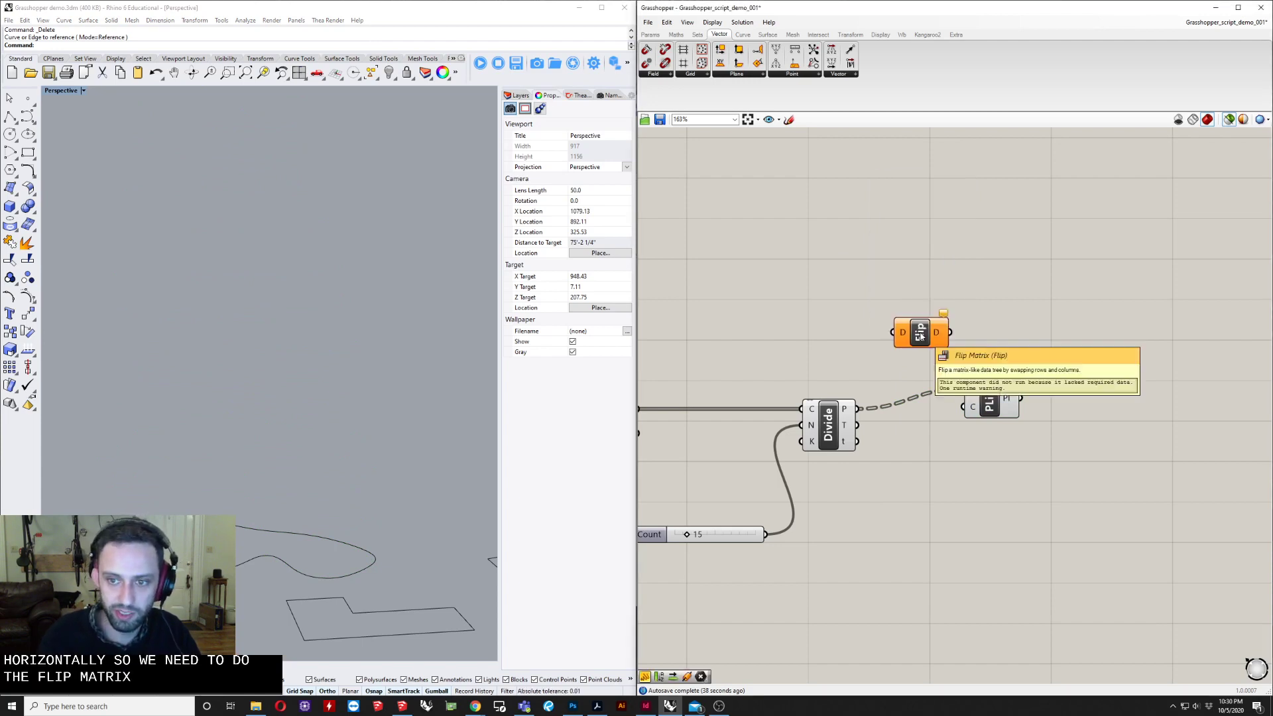
left_click_drag(886, 353, 918, 379)
Step: Inspect the polylines along the tower's height and compare them with the Flip Matrix points
left_click(993, 401)
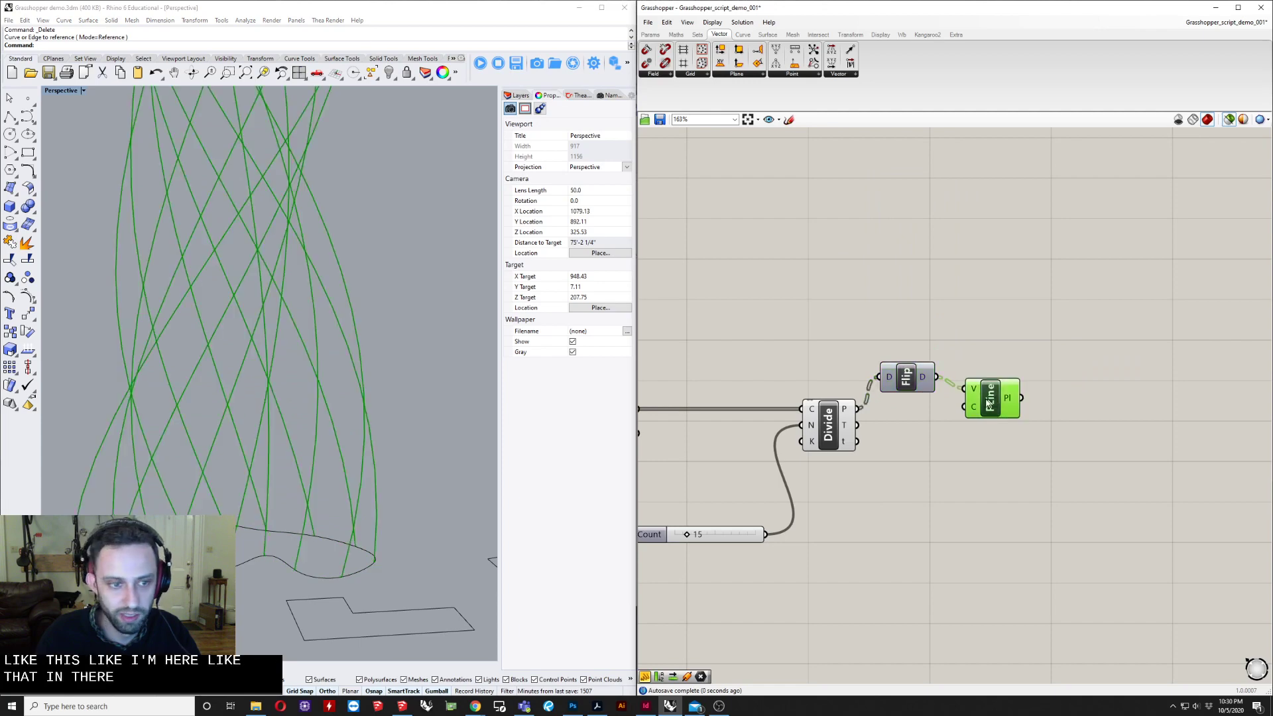
right_click_drag(258, 309, 312, 460)
scroll(299, 267, "down", 6)
right_click_drag(254, 280, 345, 479)
scroll(345, 483, "down", 4)
right_click_drag(292, 431, 392, 375)
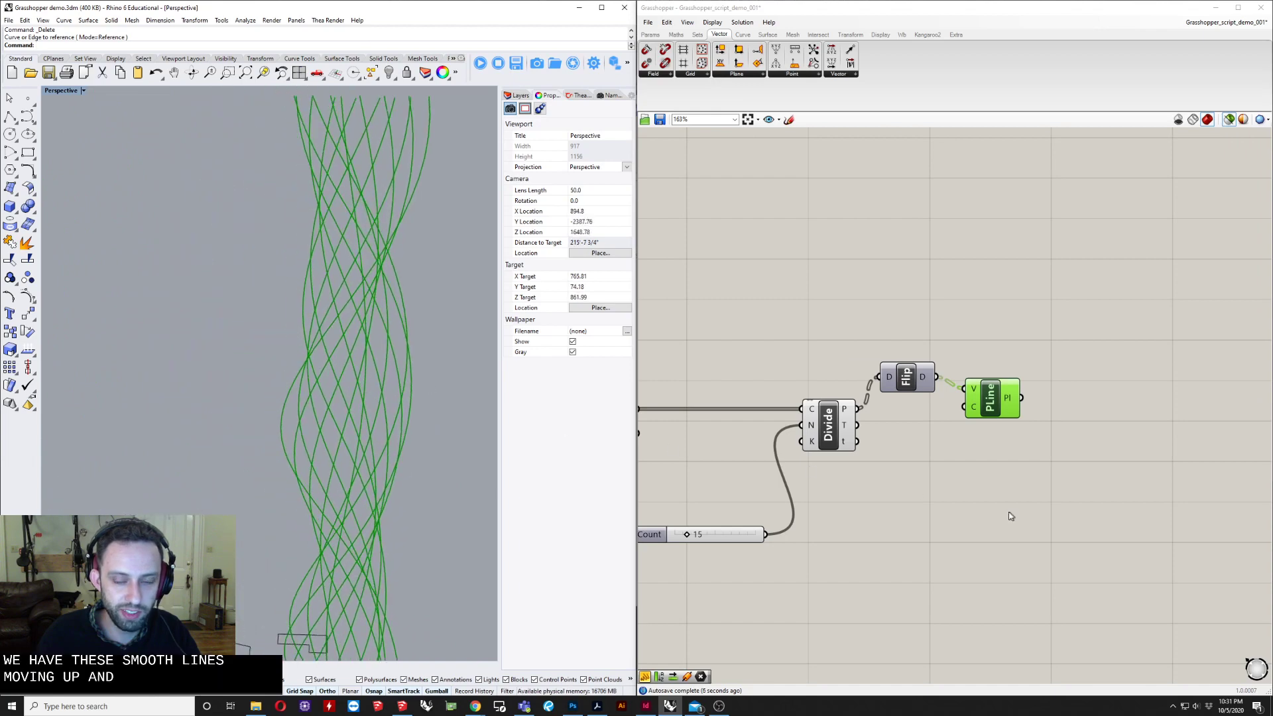
right_click_drag(981, 346, 899, 305)
left_click(835, 342)
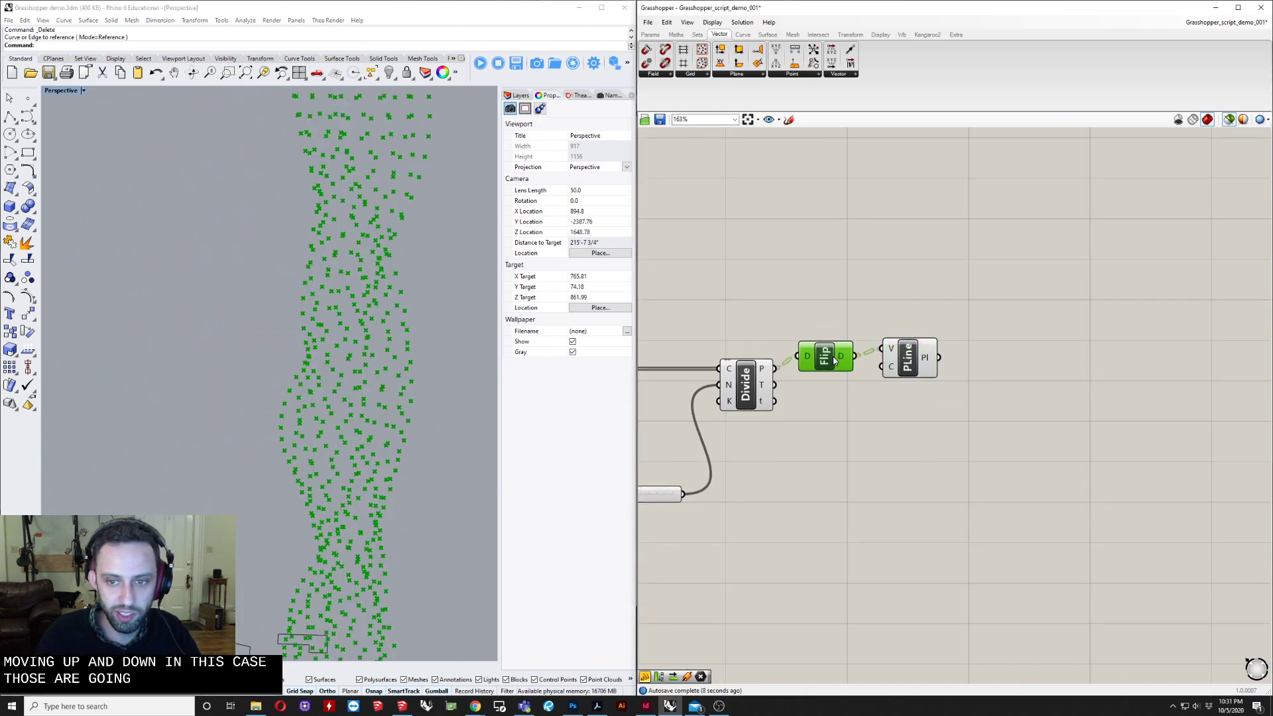
left_click(909, 358)
Step: Add a Pipe component after PolyLine, connect the polylines to its curve input and check the pipes up close
scroll(888, 407, "down", 3)
double_click(958, 401)
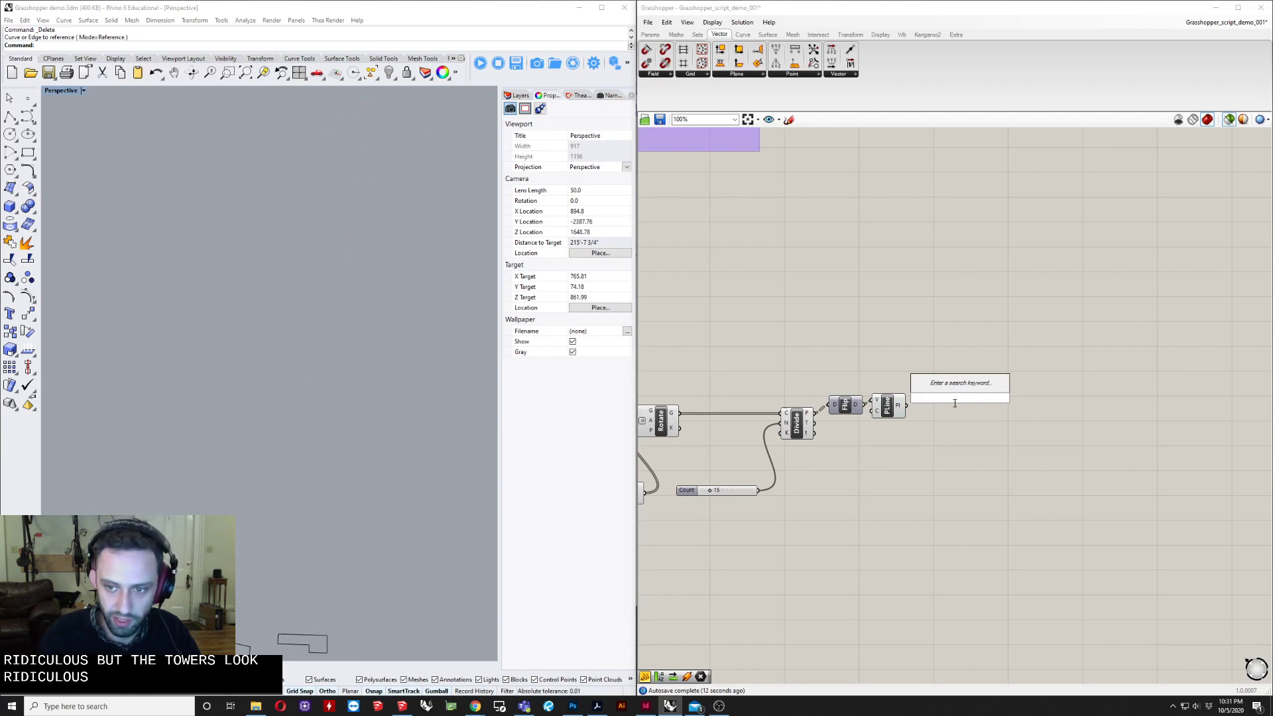
type("Pipe")
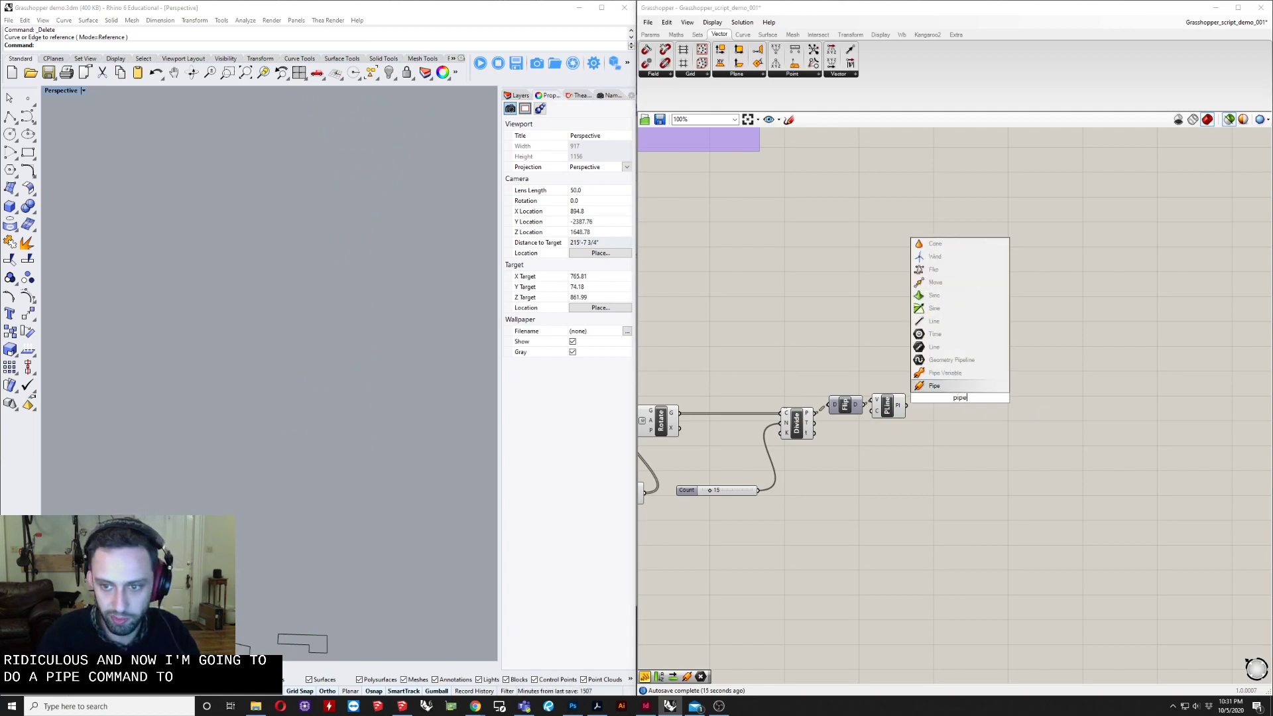
key("Return")
scroll(896, 410, "up", 3)
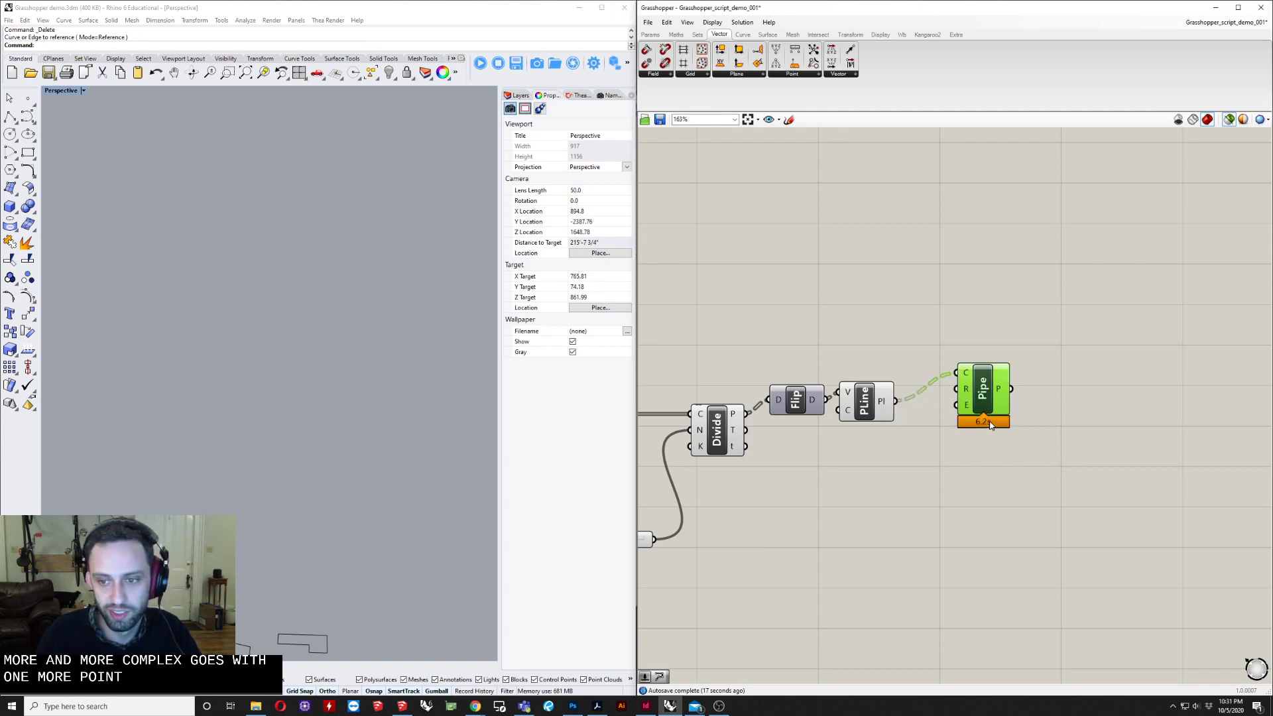
scroll(982, 398, "up", 3)
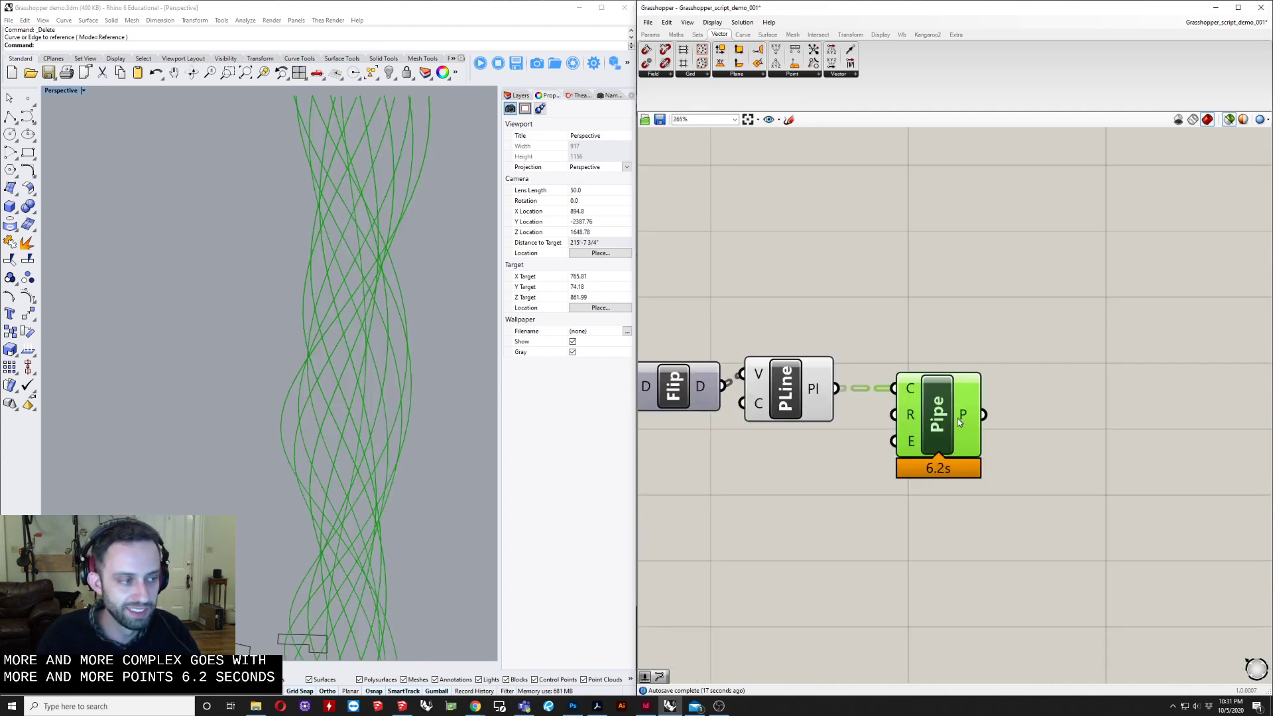
scroll(484, 443, "up", 10)
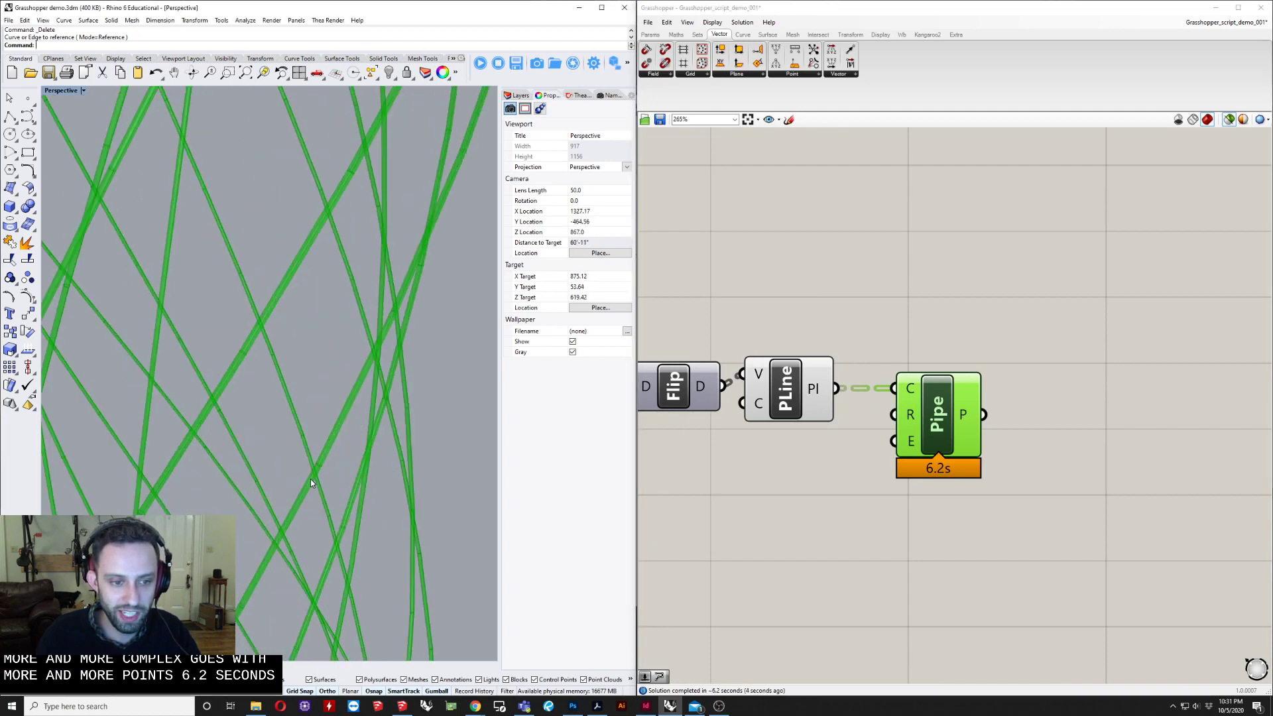
Step: Add a number slider set to 4 below the PolyLine component
double_click(793, 480)
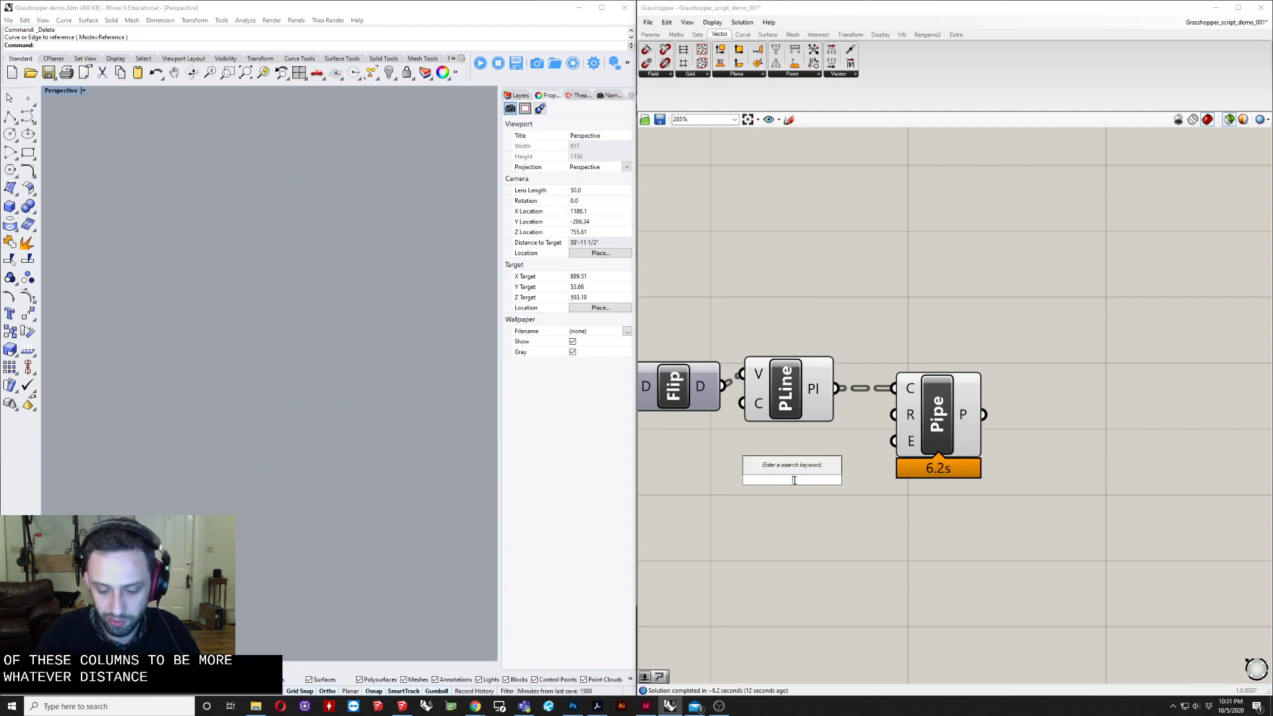
type("2")
key("BackSpace")
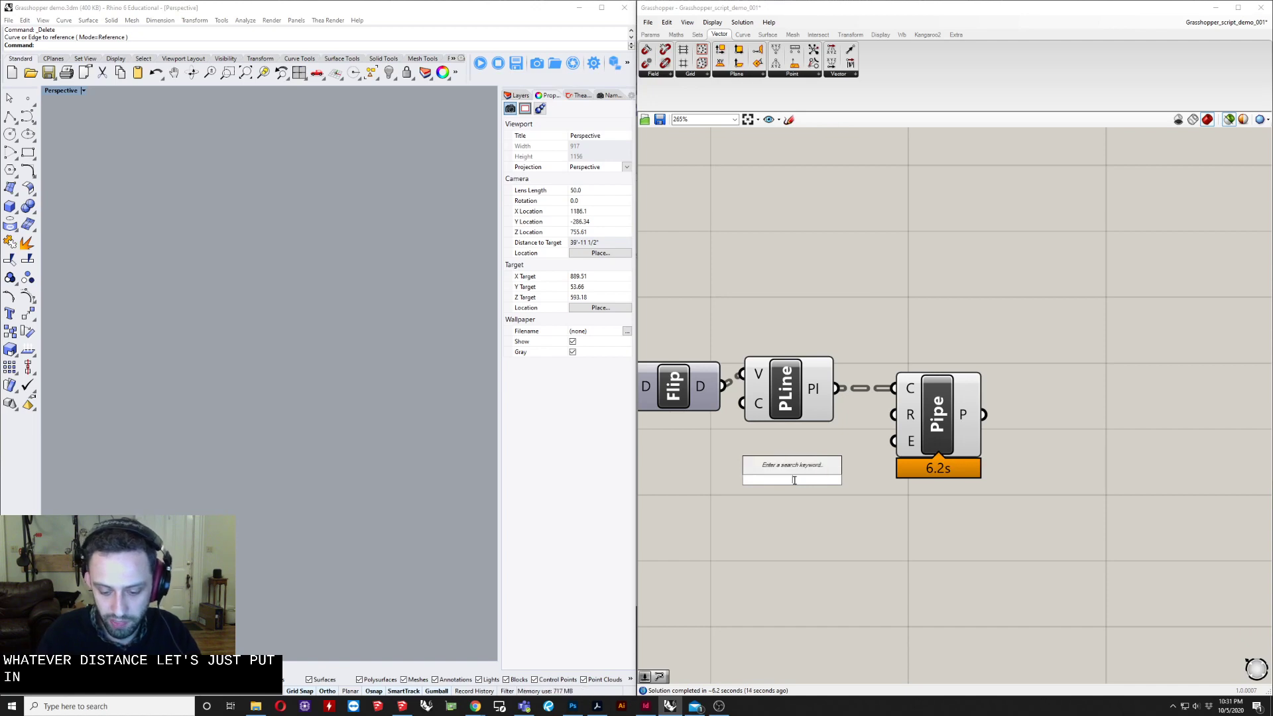
type("4")
key("Return")
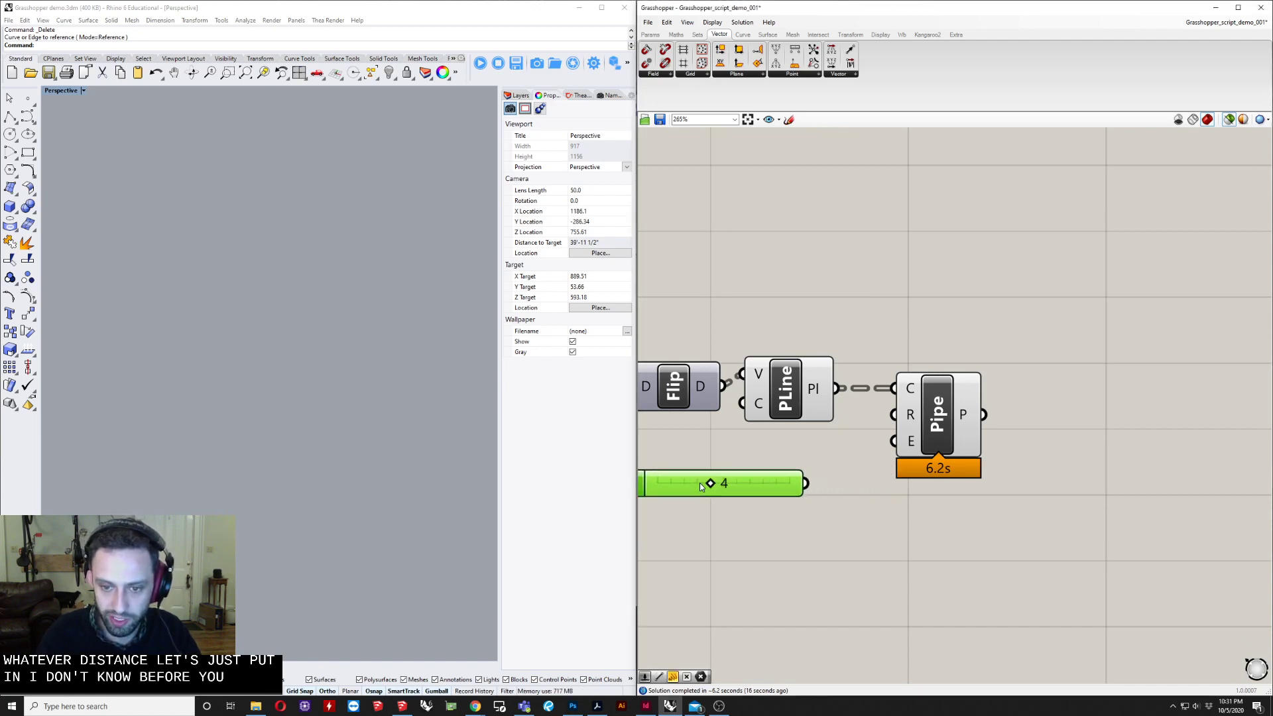
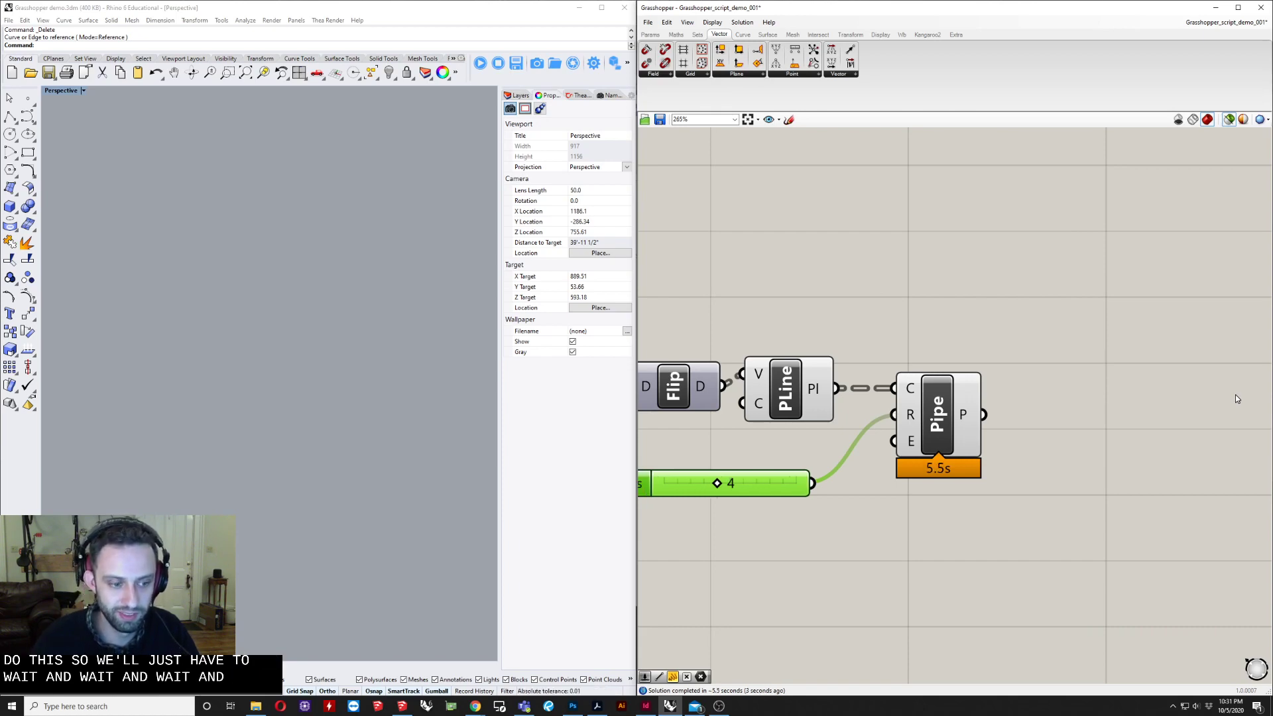
Step: Examine the piped column structure of the twisted tower from several angles, including its base
left_click(918, 467)
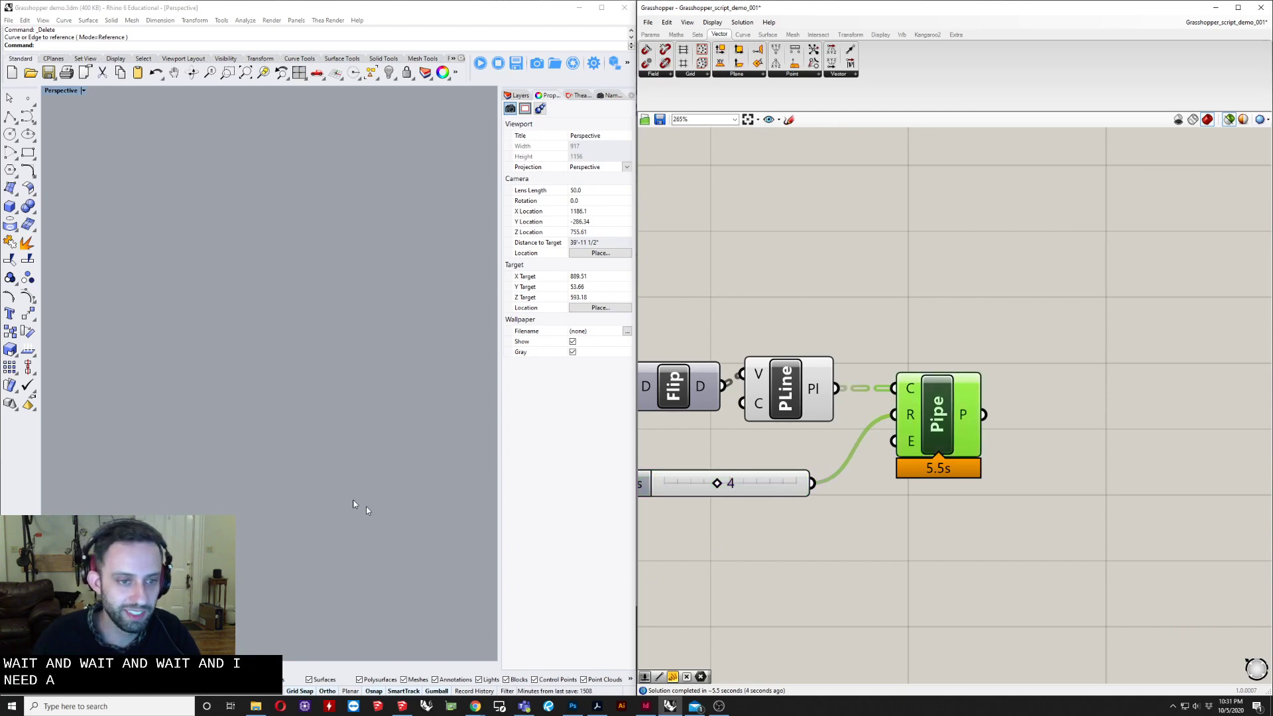
scroll(334, 435, "down", 12)
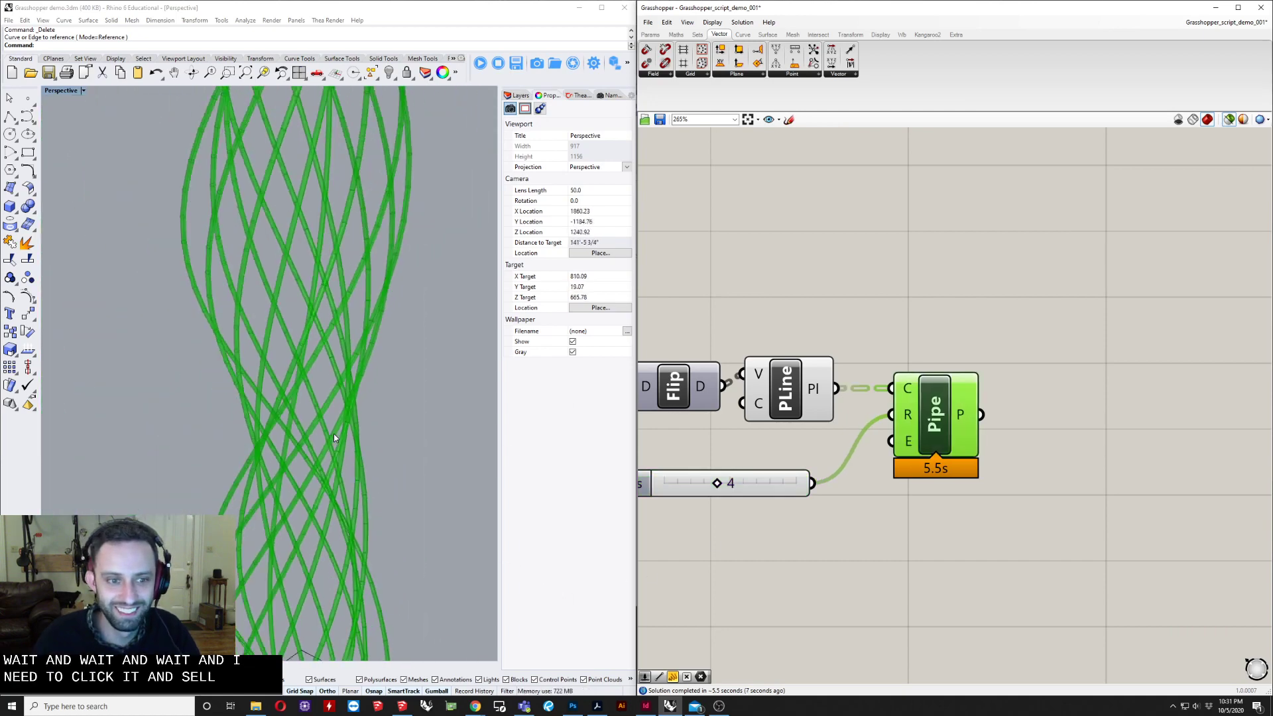
scroll(334, 435, "down", 3)
right_click_drag(333, 435, 427, 507)
scroll(356, 438, "down", 4)
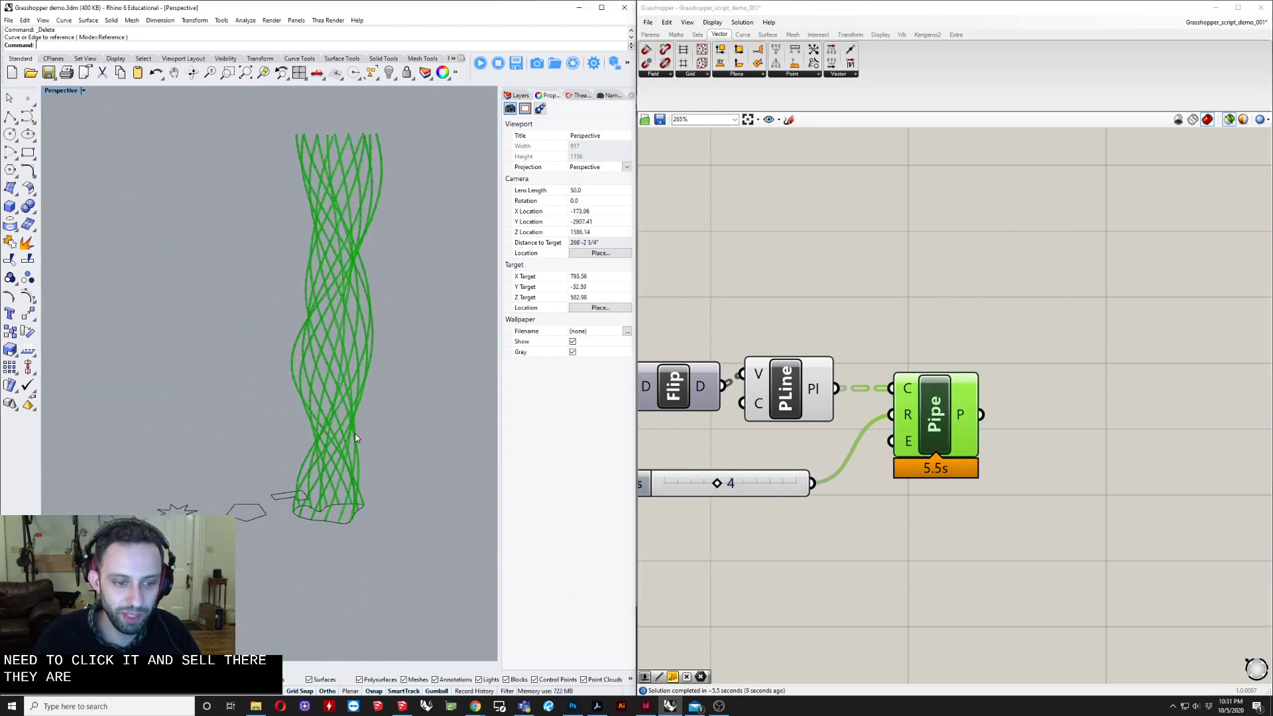
right_click_drag(345, 461, 252, 455)
scroll(240, 512, "up", 10)
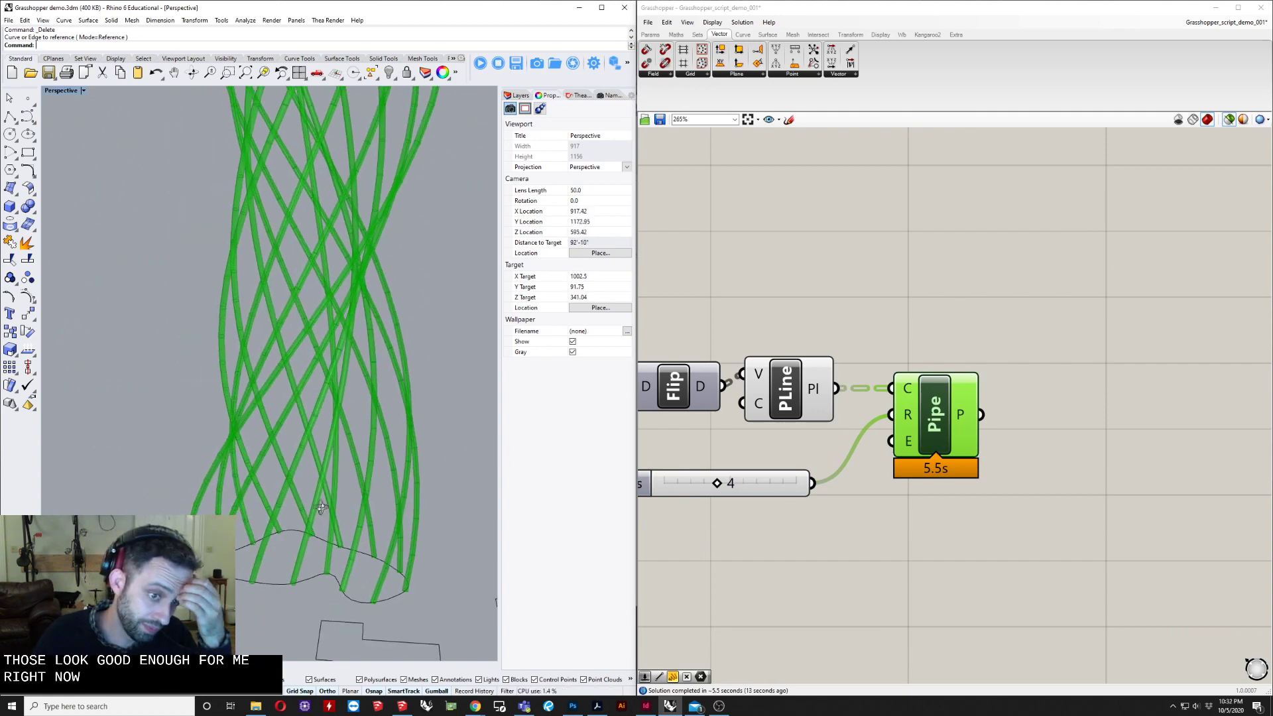
right_click_drag(240, 512, 47, 518, "shift")
scroll(325, 537, "down", 2)
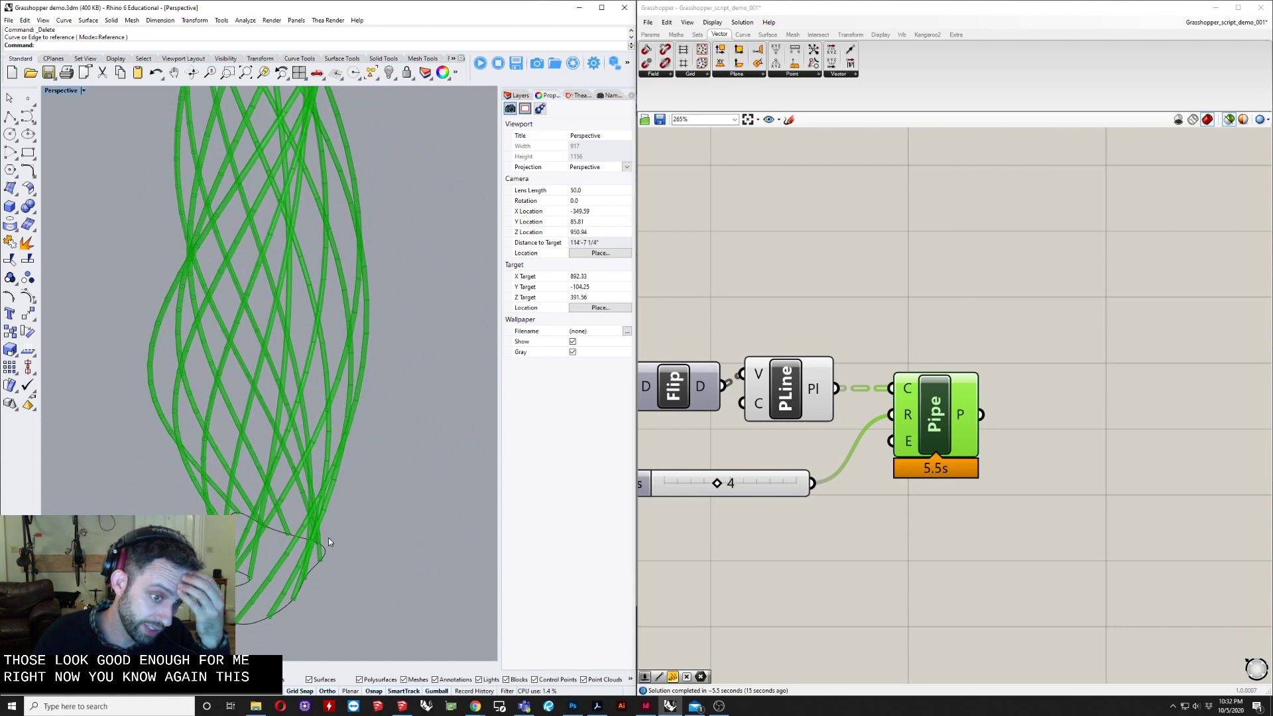
right_click_drag(338, 538, 275, 534)
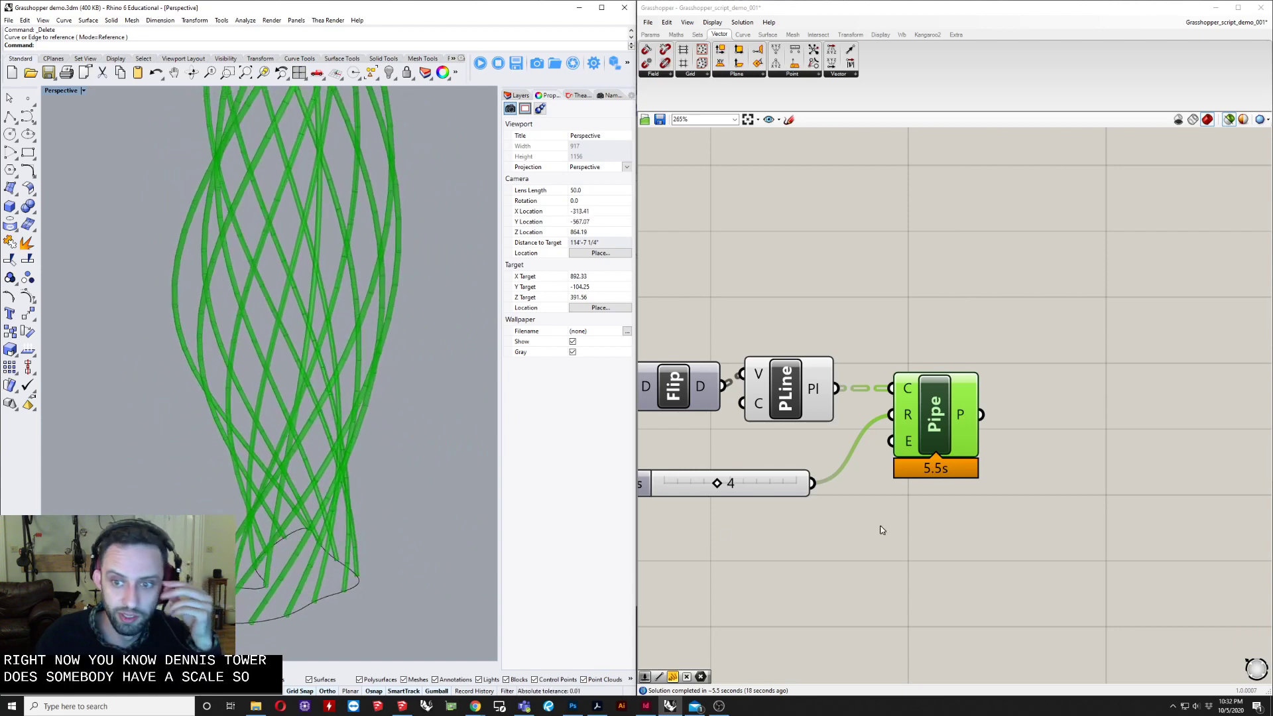
Step: Disable the Pipe component so it stops slowing down the definition
right_click_drag(879, 526, 922, 519)
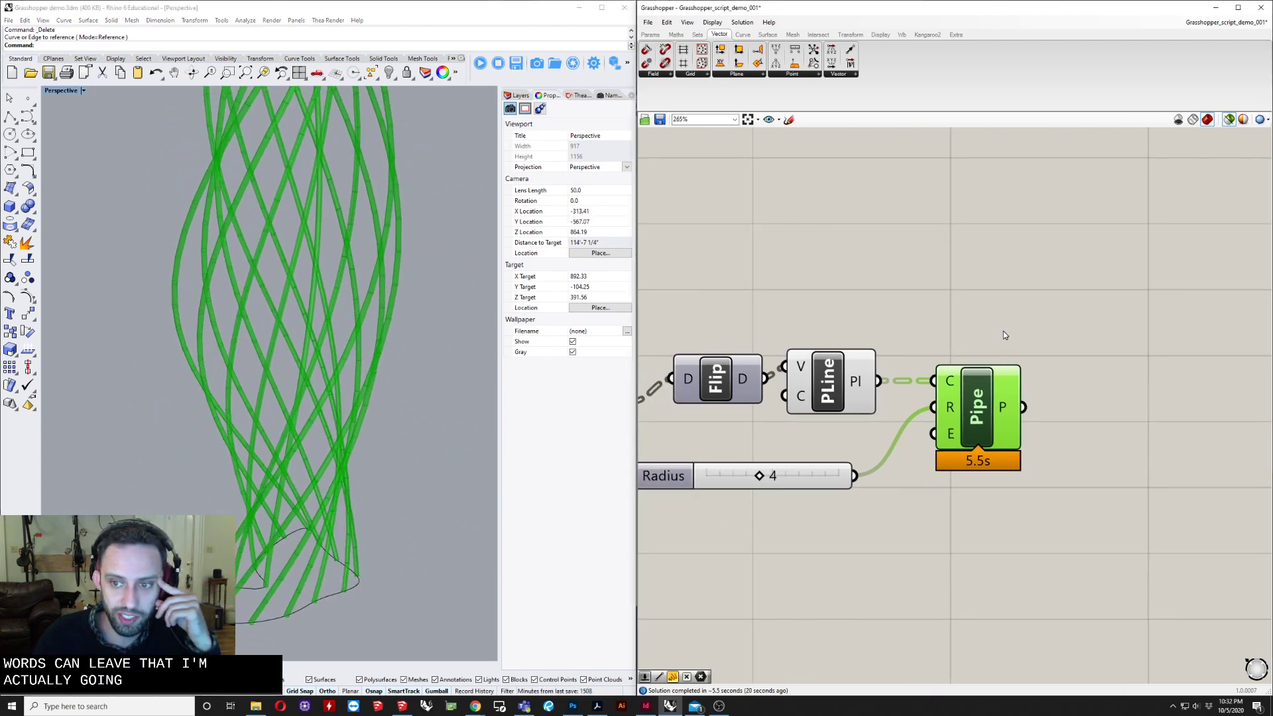
right_click(1004, 332)
left_click(1044, 370)
right_click_drag(841, 383, 926, 373)
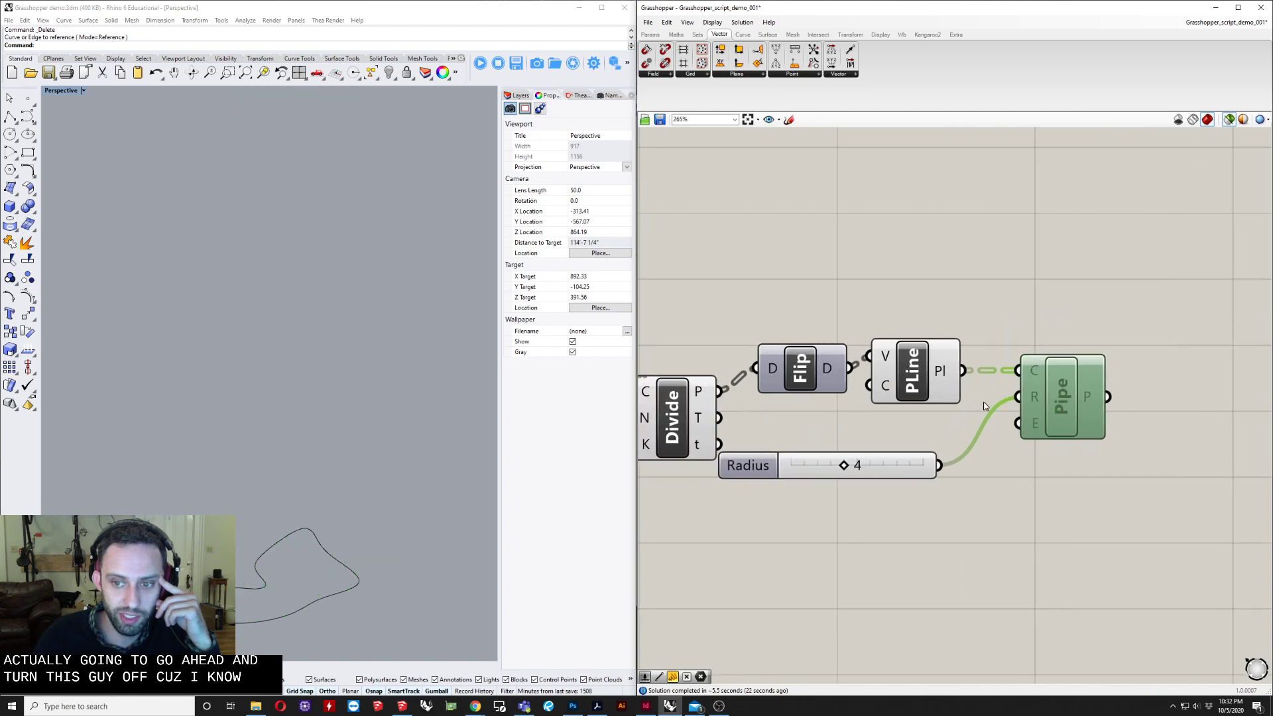
Step: Preview the PLine polylines, shift the Radius slider clear of the Divide component, and preview the division points
left_click(926, 373)
scroll(915, 384, "down", 4)
right_click_drag(662, 515, 684, 531)
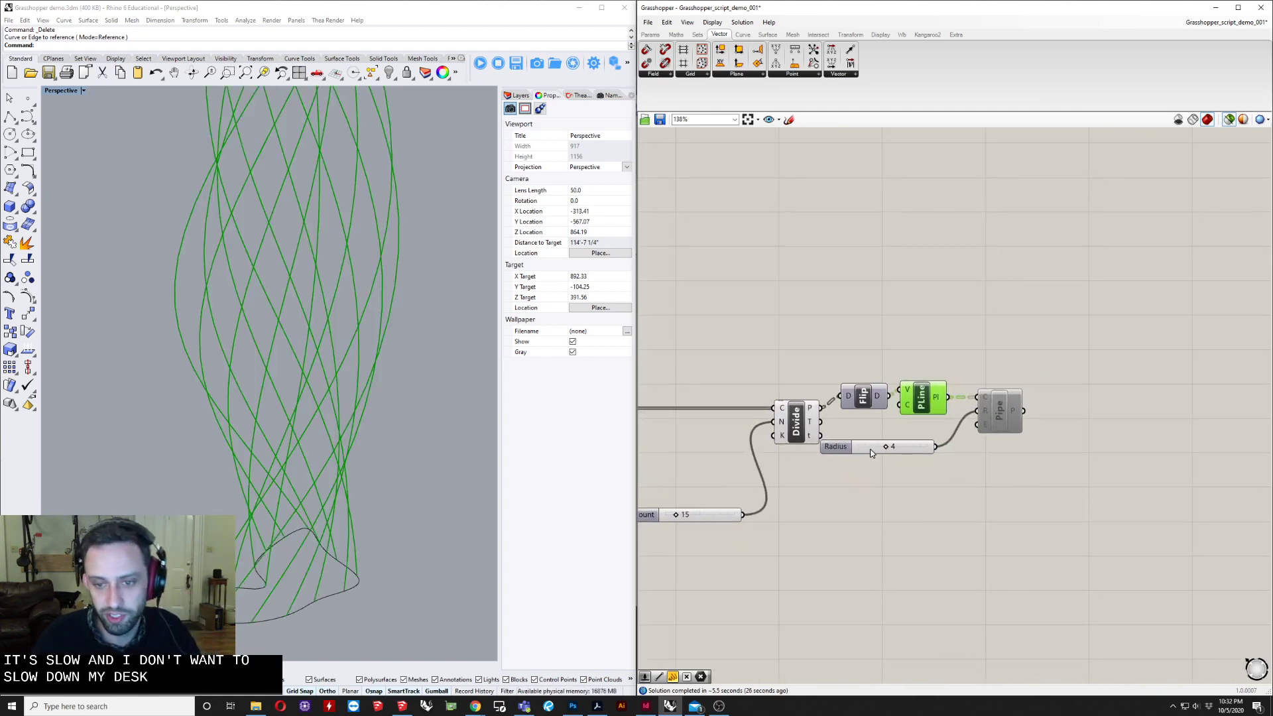
left_click(897, 448)
left_click(799, 424)
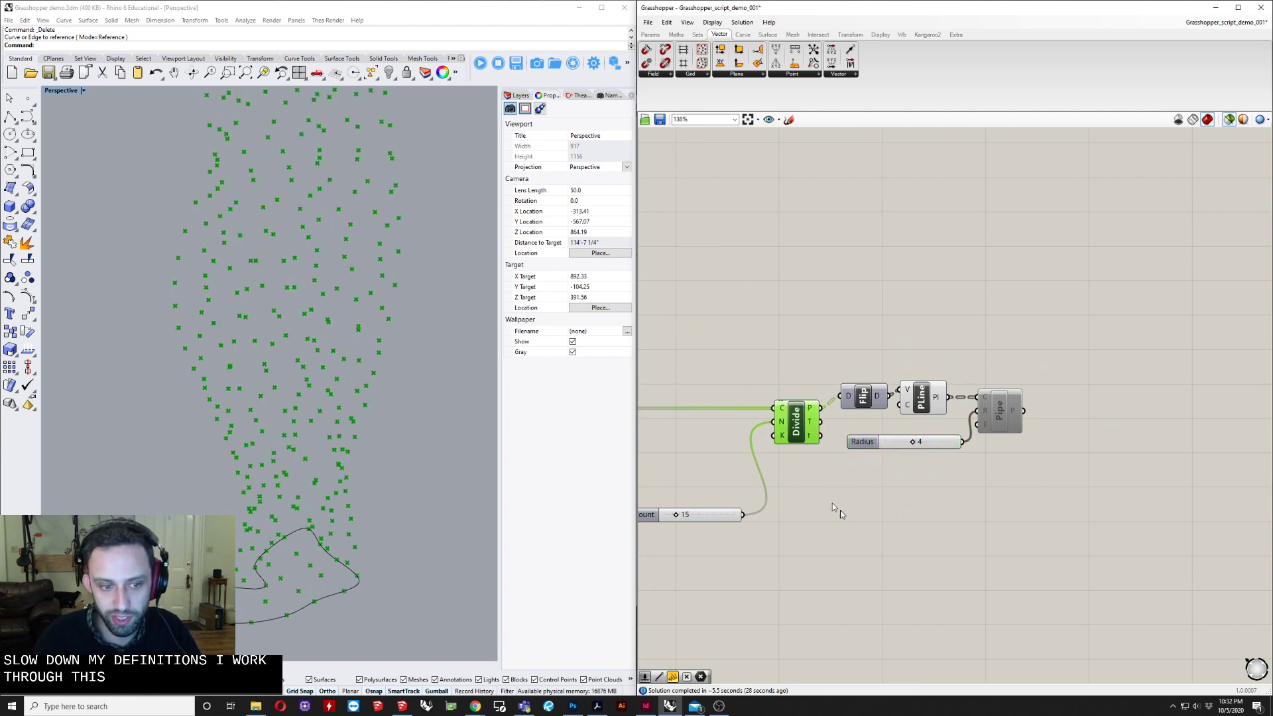
Step: Add an Offset curve component below Divide and feed it the rotated floor curves from Rotate's geometry output
right_click_drag(836, 509, 903, 561)
double_click(856, 589)
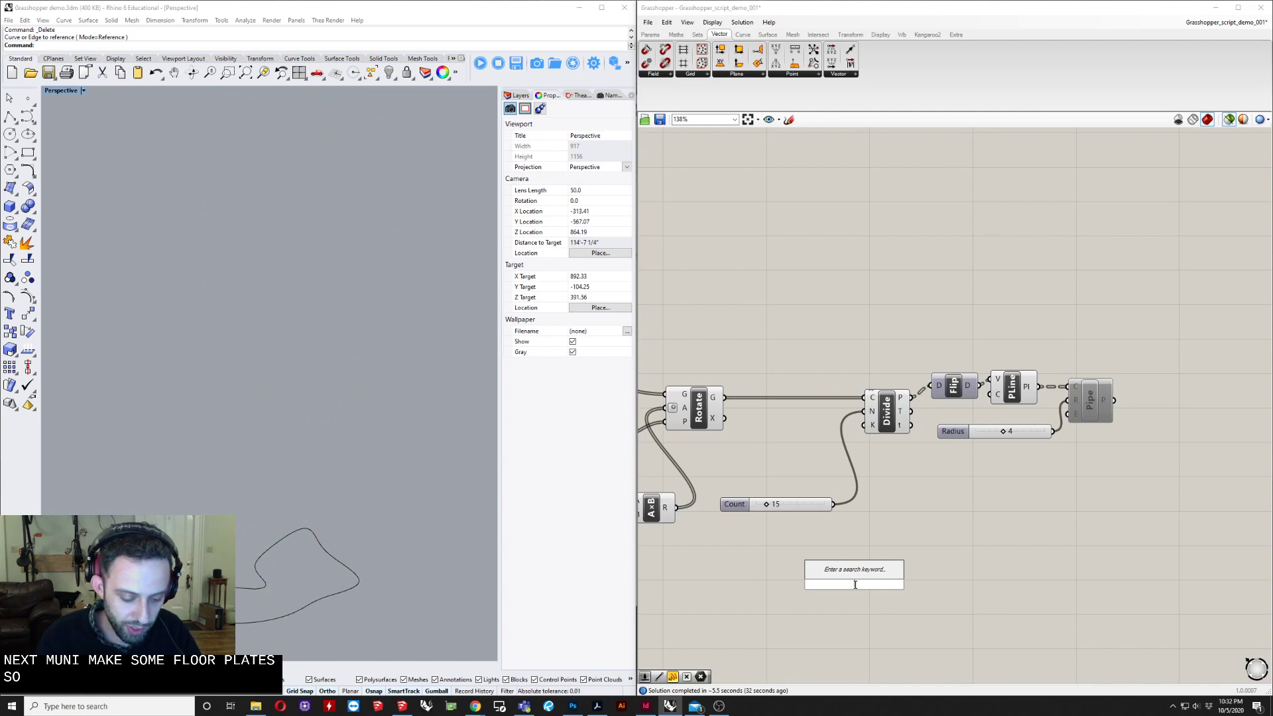
type("off")
left_click(855, 573)
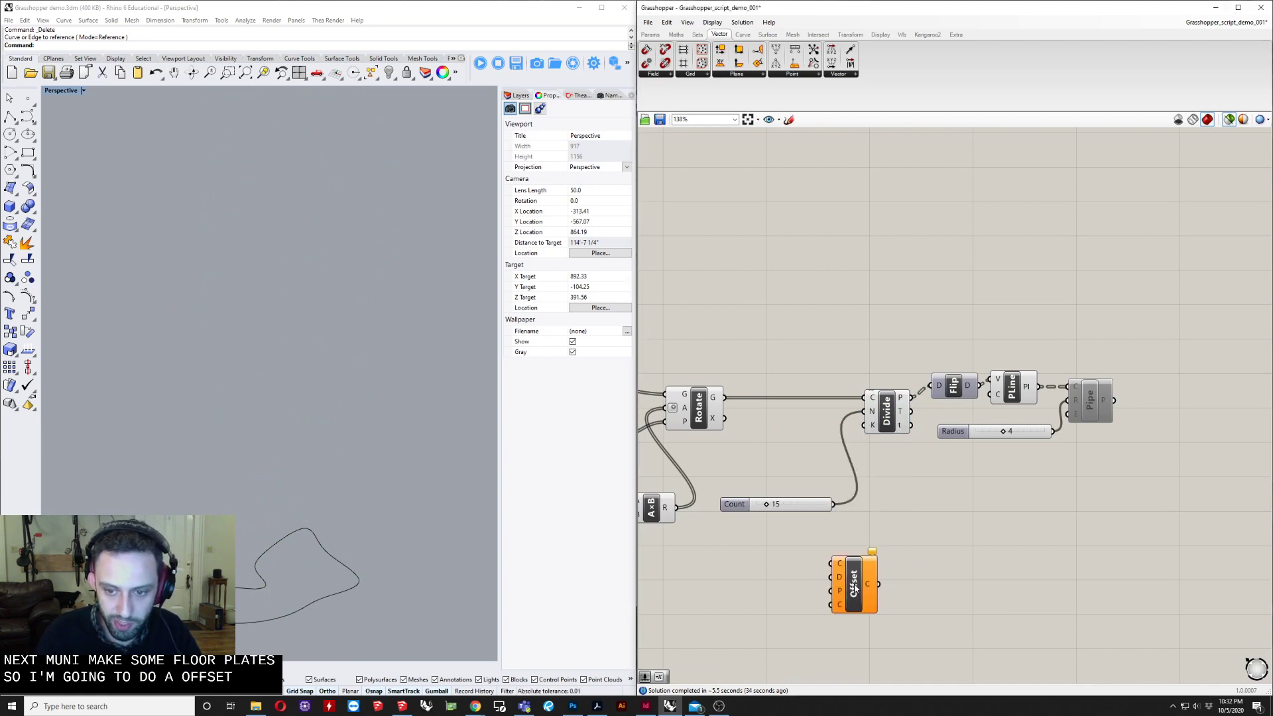
left_click_drag(715, 392, 735, 401)
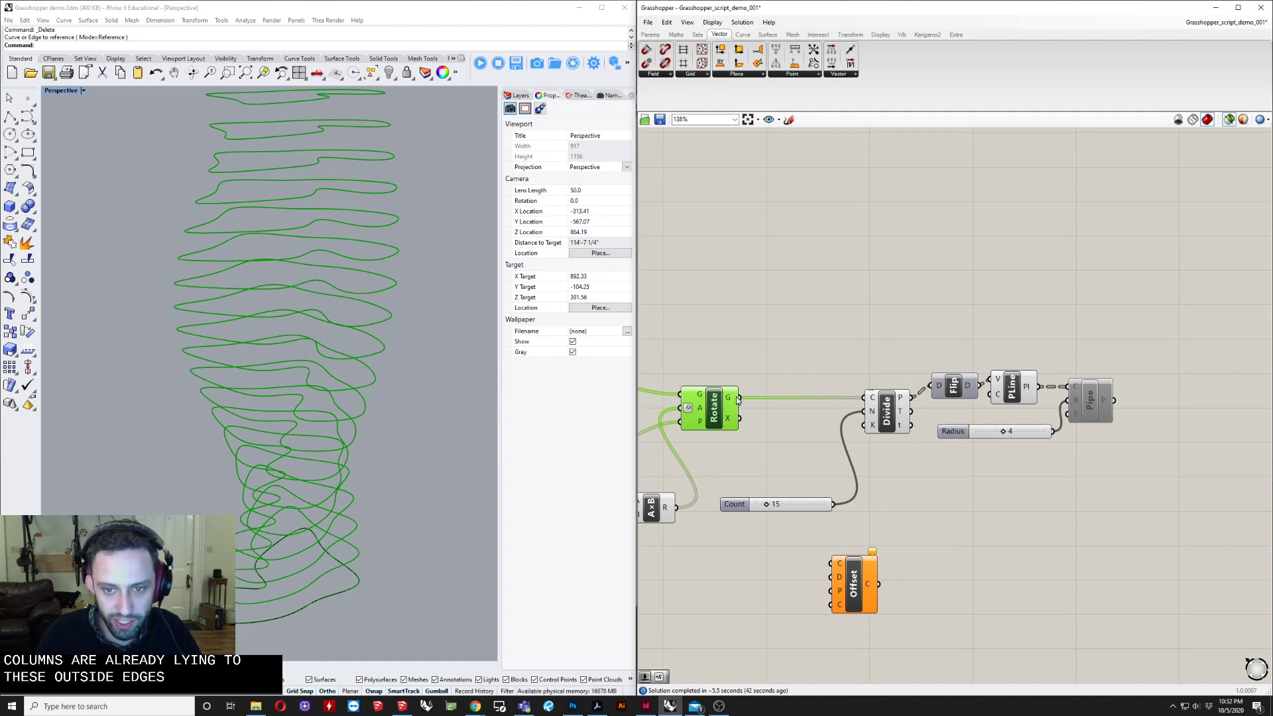
left_click_drag(828, 528, 953, 547)
scroll(953, 548, "up", 2)
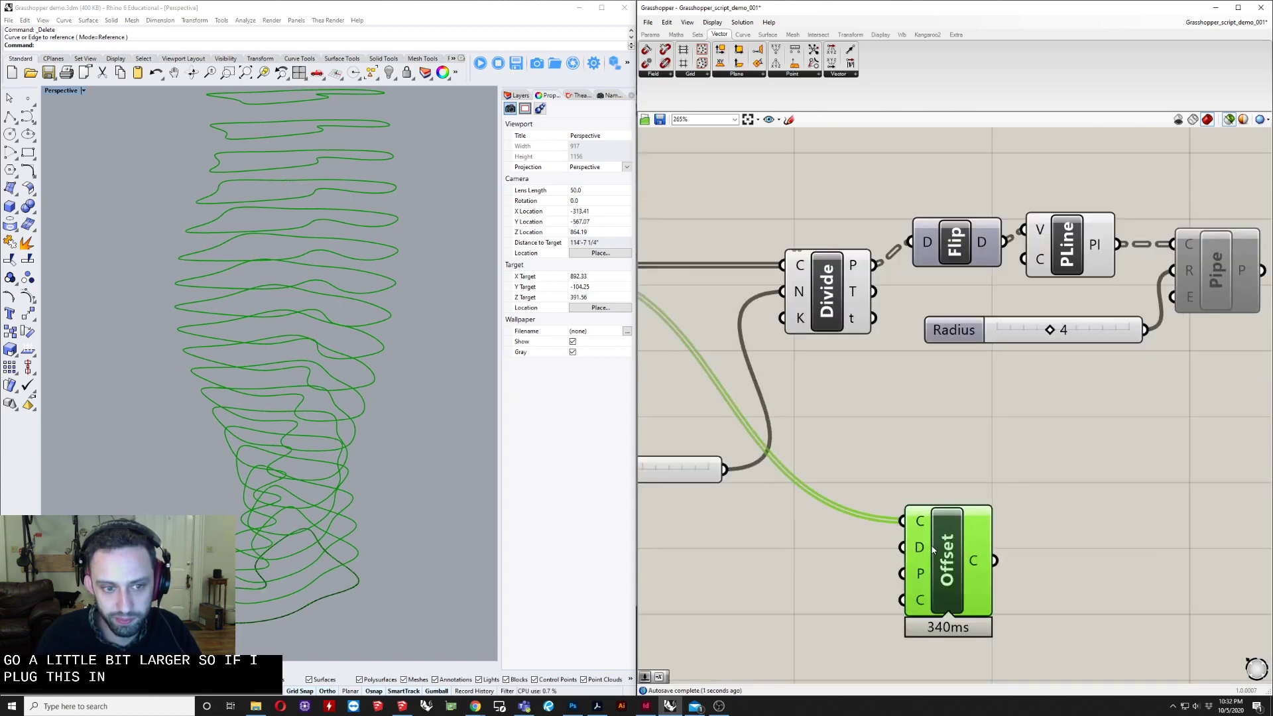
Step: Create a number slider with value 2 and connect it to the Offset component's distance input
double_click(833, 577)
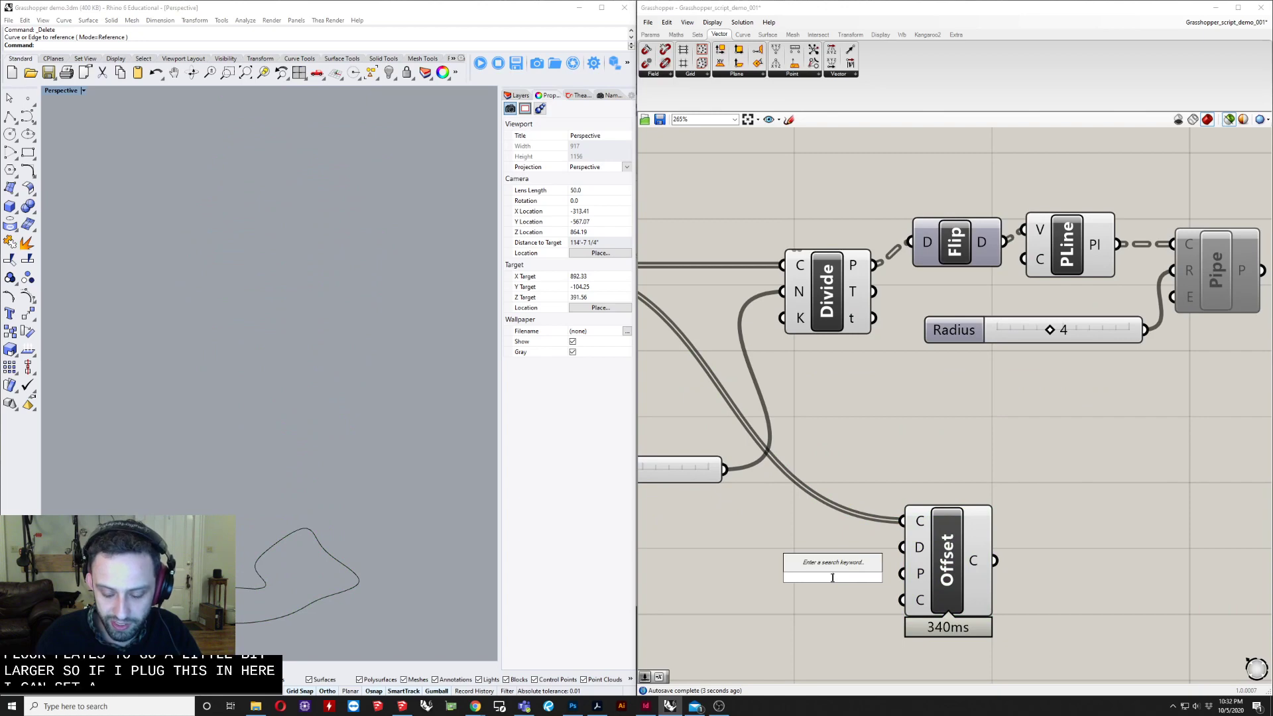
type("2")
key("Return")
left_click_drag(848, 583, 733, 582)
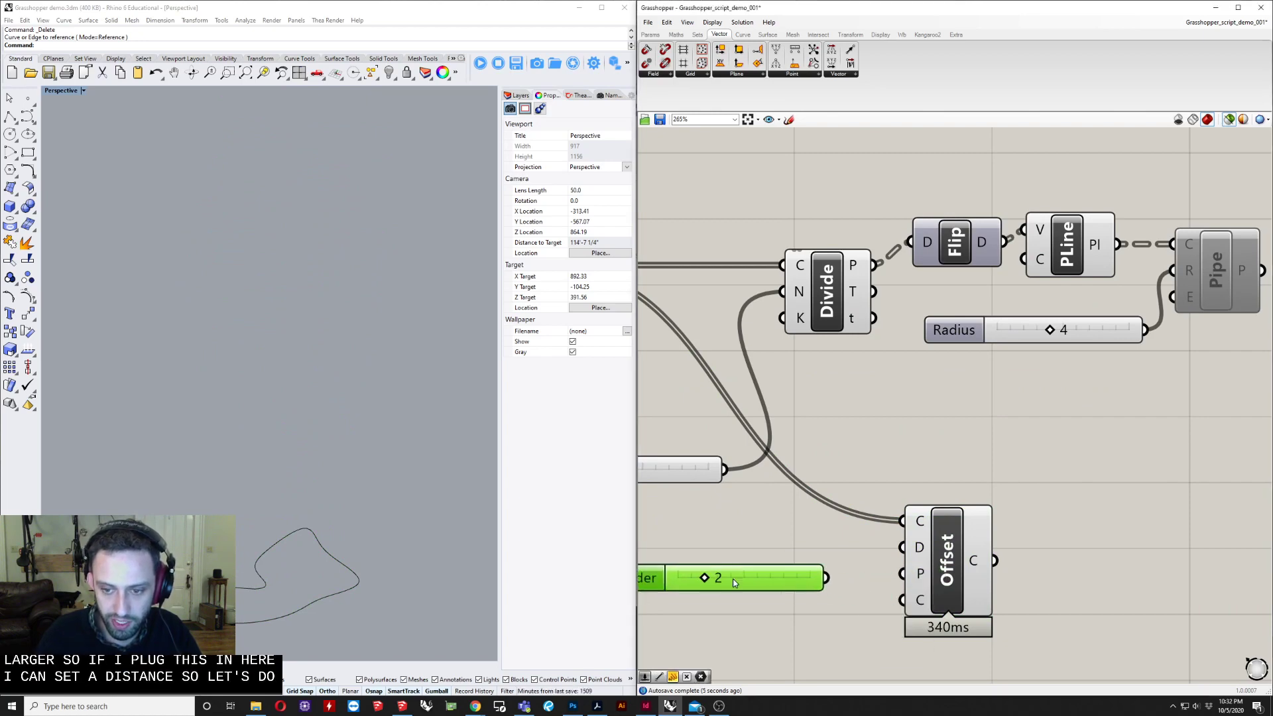
left_click(954, 543)
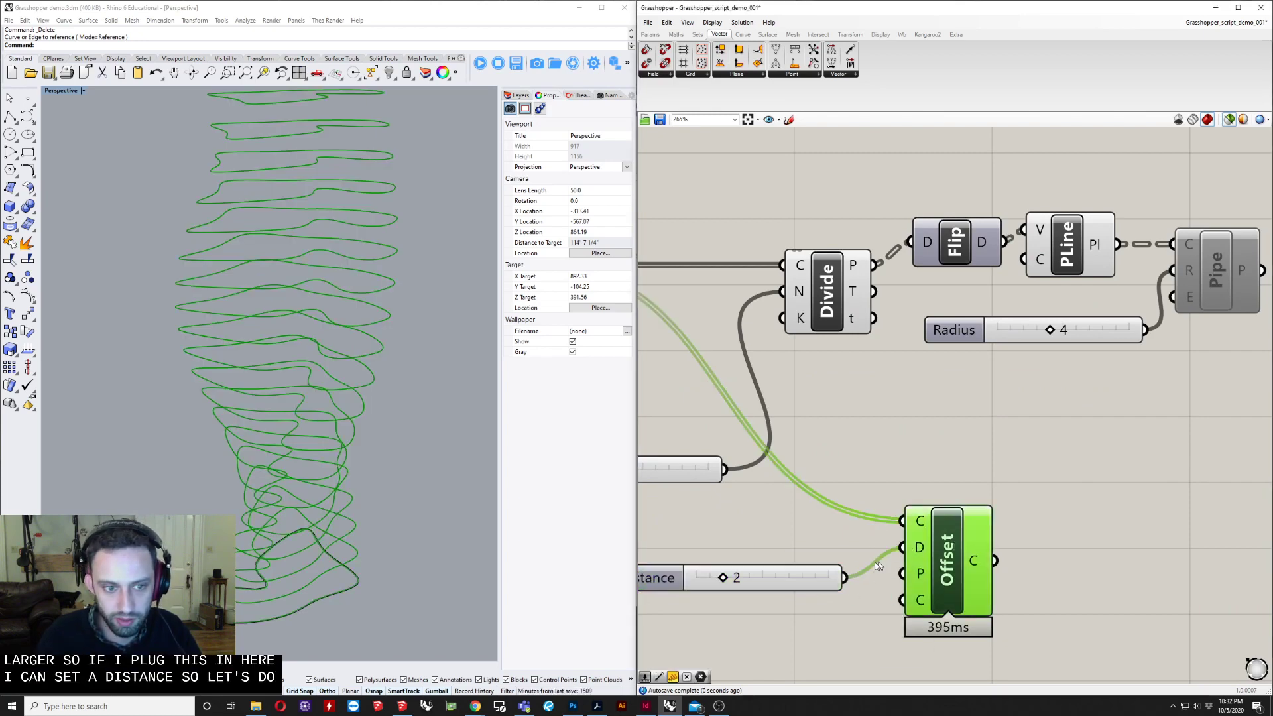
Step: Preview the Rotate and Offset curves together and raise the offset Distance slider to 6
right_click_drag(687, 422, 910, 447)
left_click(729, 300, "shift")
right_click_drag(403, 248, 407, 300)
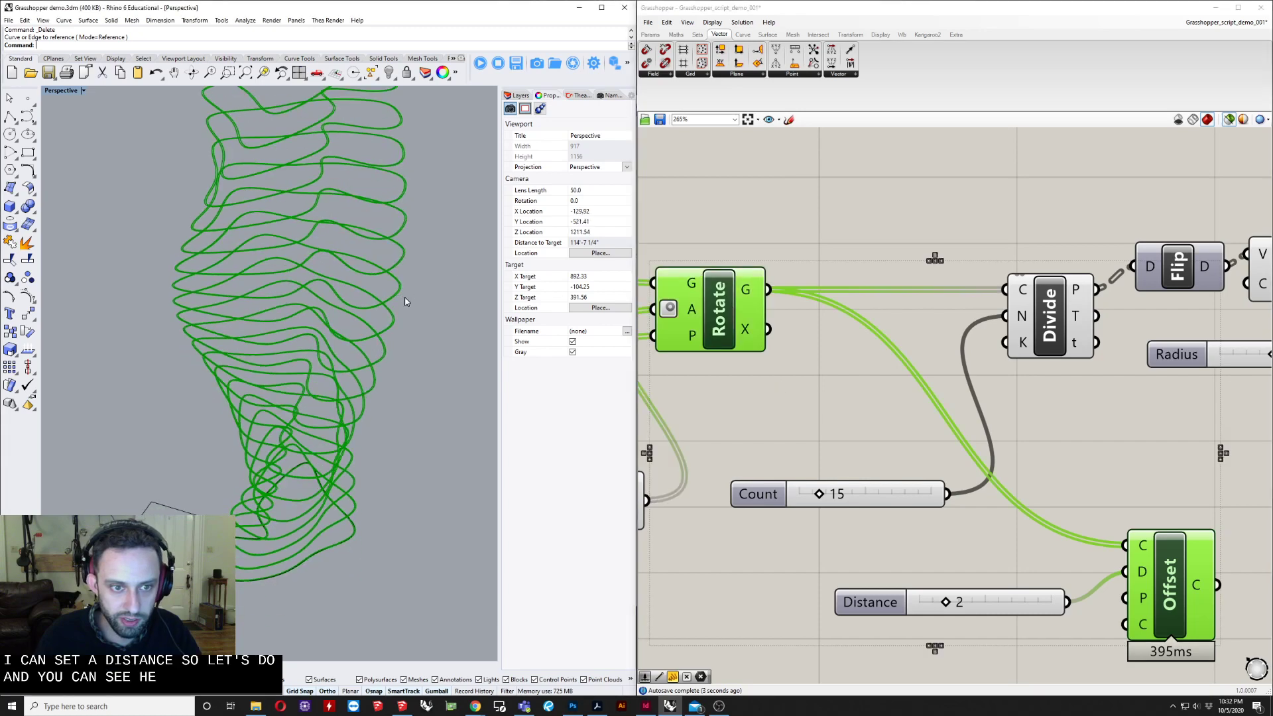
scroll(407, 298, "up", 9)
left_click_drag(947, 601, 1003, 601)
right_click_drag(1004, 600, 824, 541)
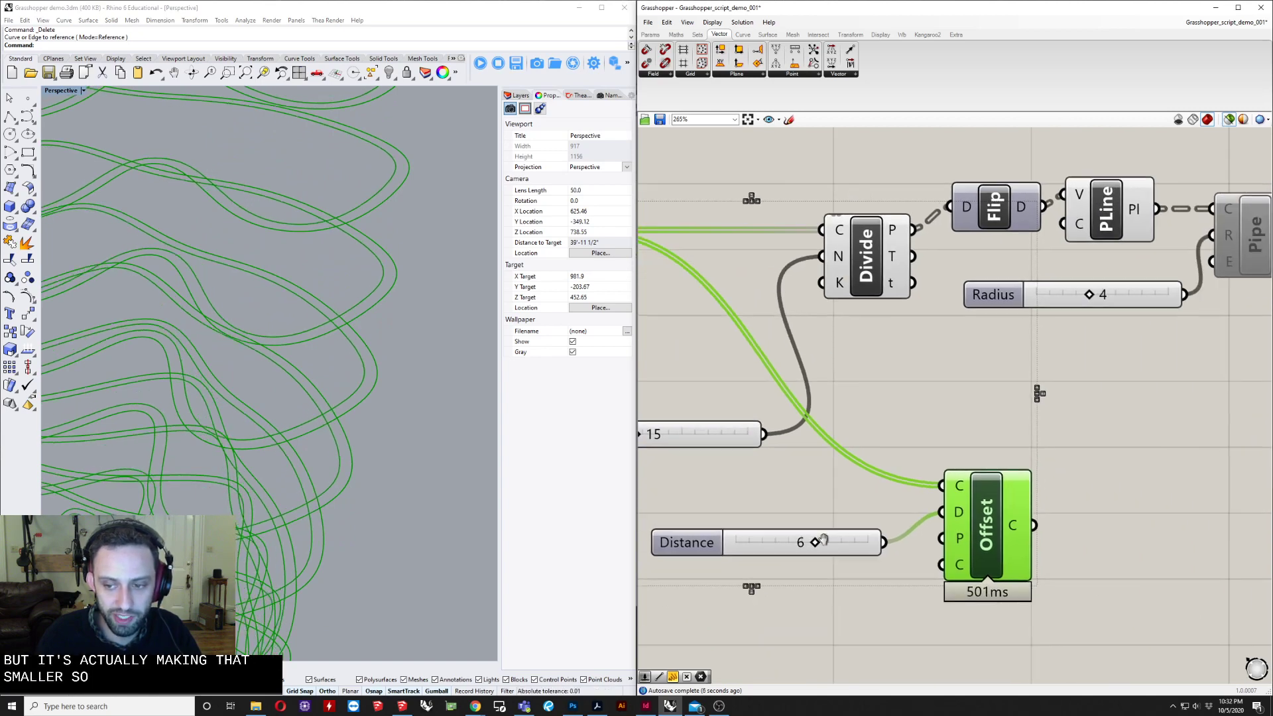
scroll(915, 549, "down", 1)
right_click_drag(915, 548, 1043, 556)
left_click_drag(1118, 541, 1130, 536)
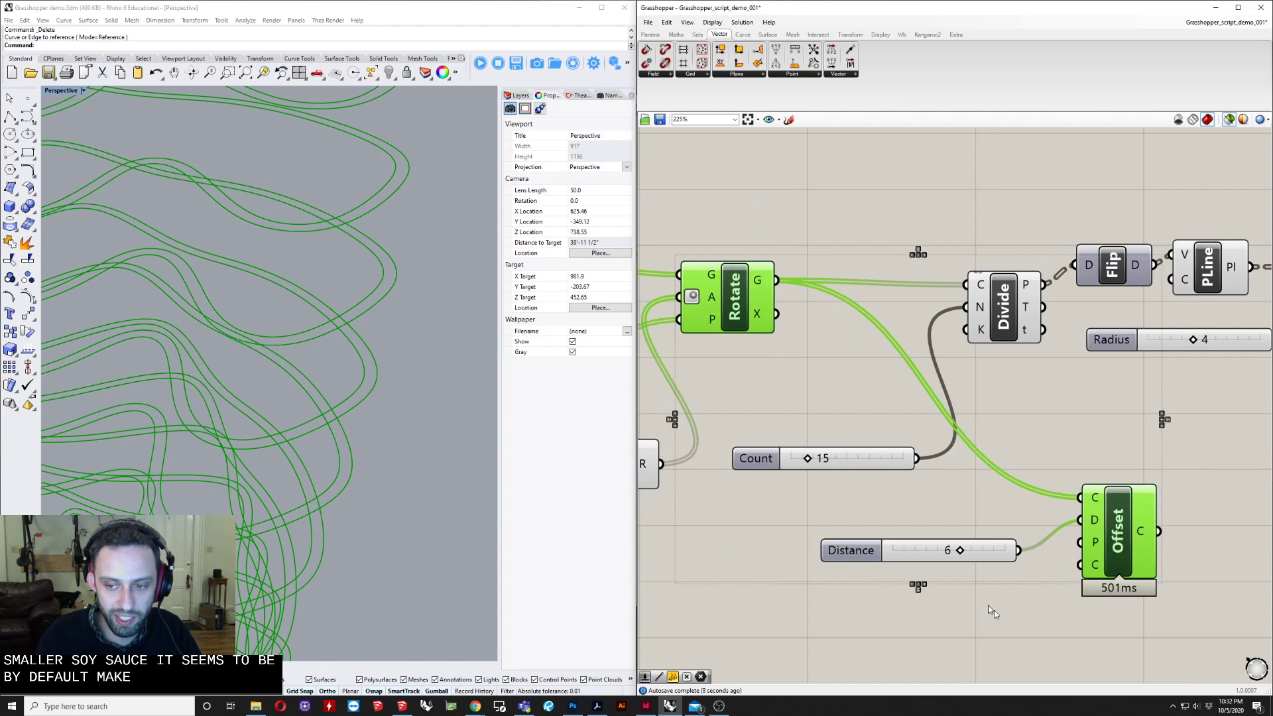
Step: Add a Negative component and route the offset distance slider through it into Offset's distance input, replacing the direct connection
double_click(937, 603)
type("ni")
key("BackSpace")
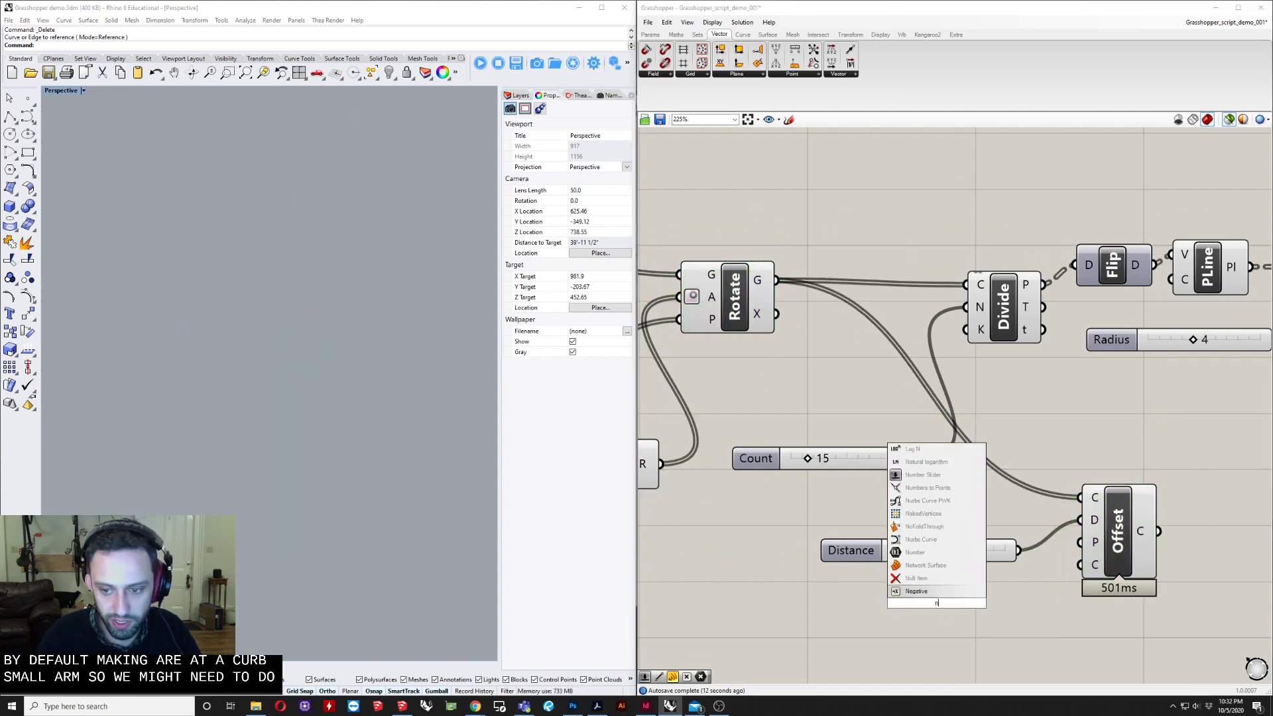
key("Return")
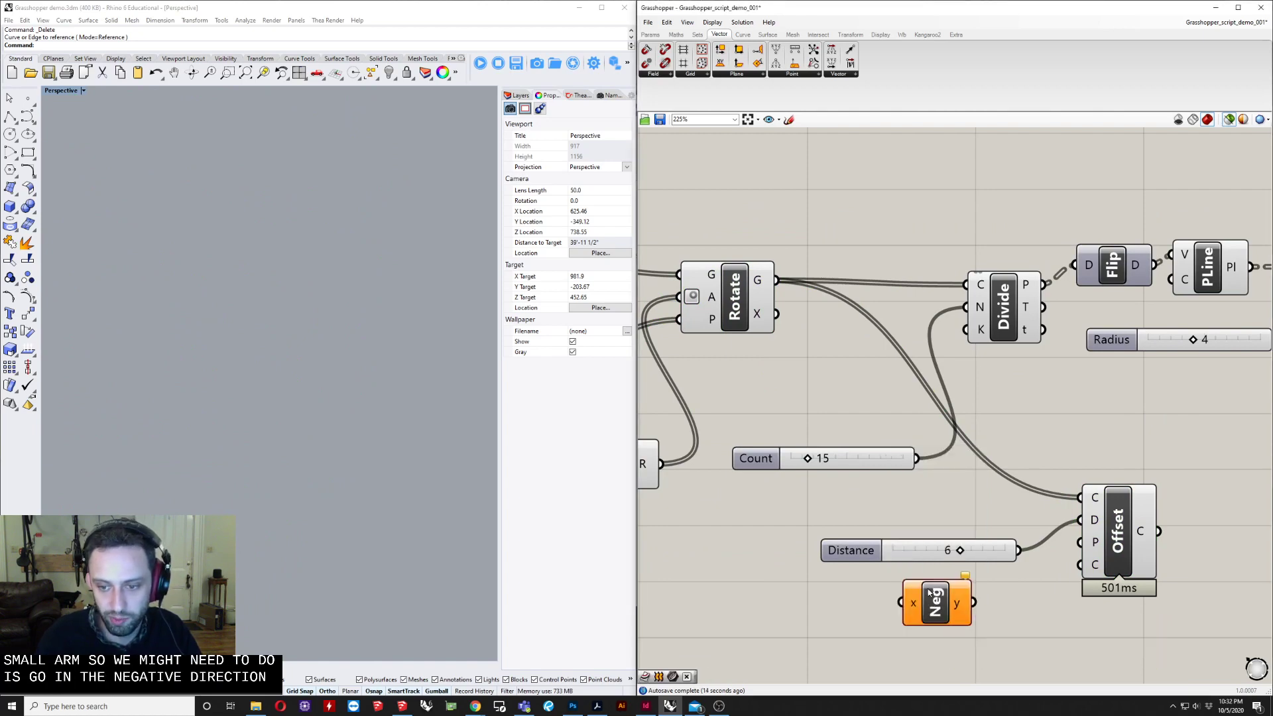
left_click_drag(948, 551, 904, 599)
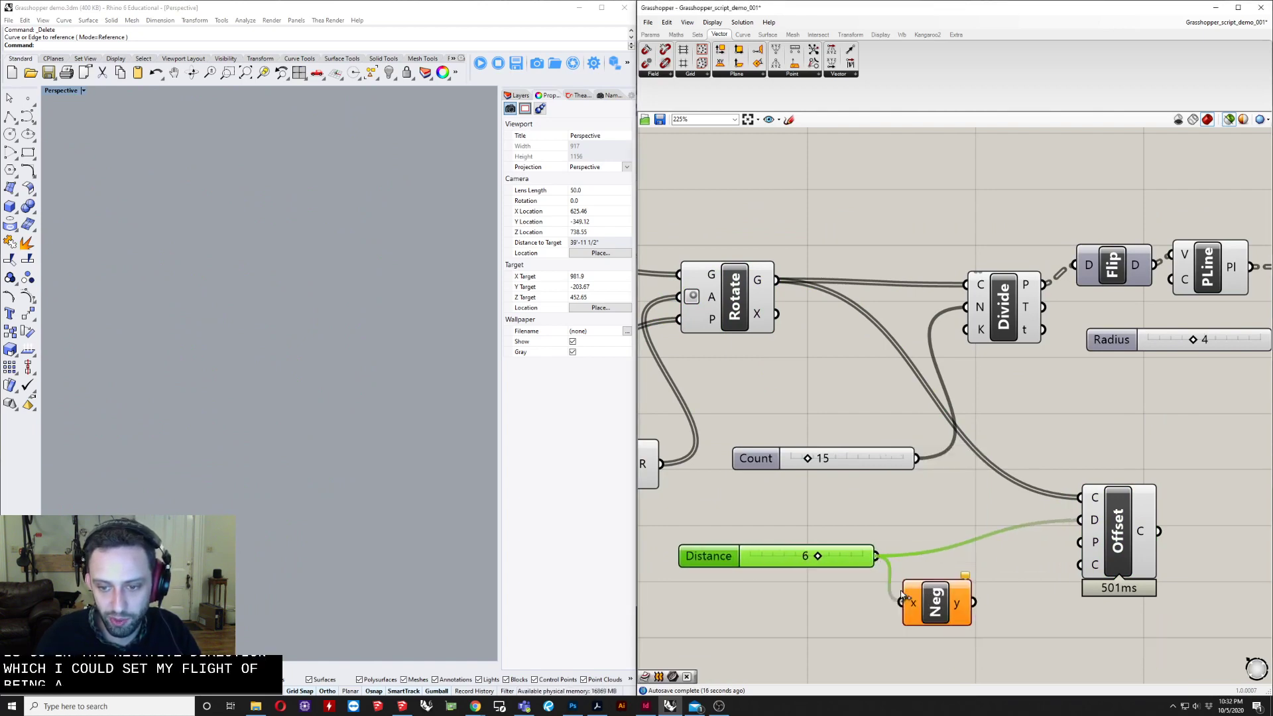
left_click_drag(988, 603, 1080, 521)
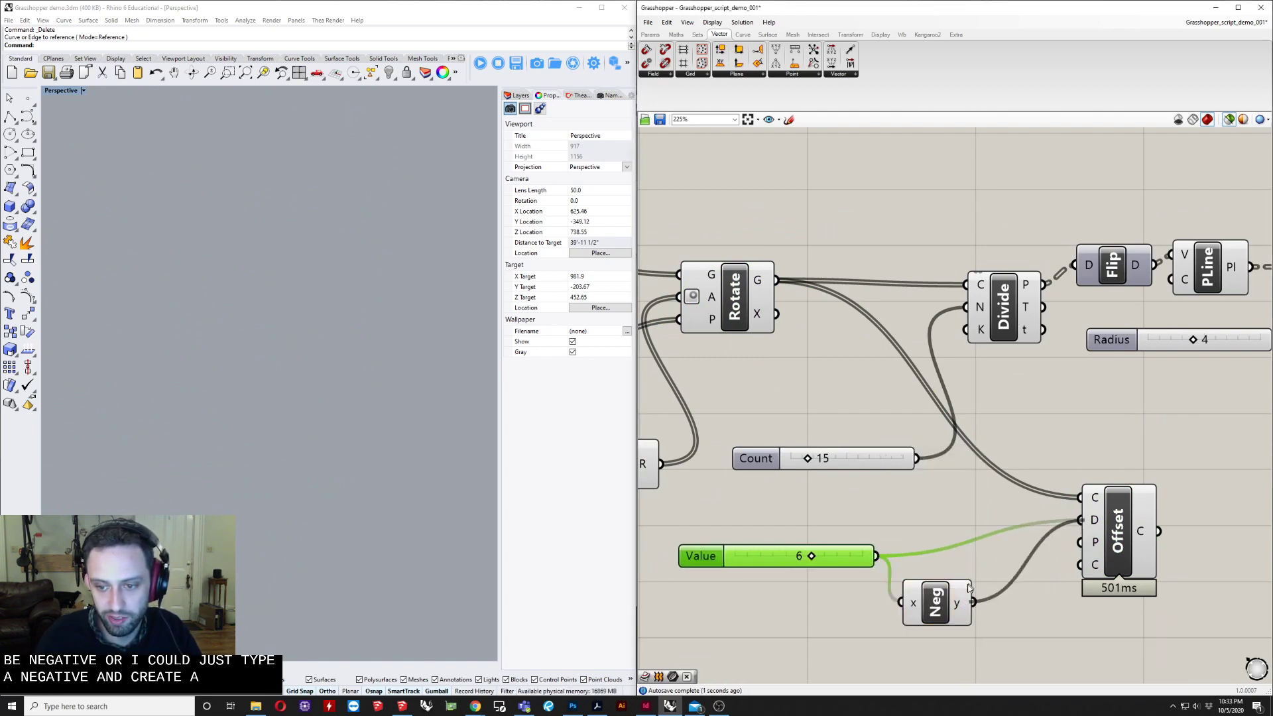
left_click_drag(970, 589, 983, 532)
Step: Compare the Offset and Rotate curves together and raise the slider feeding the Negative component to 8
left_click(1103, 531)
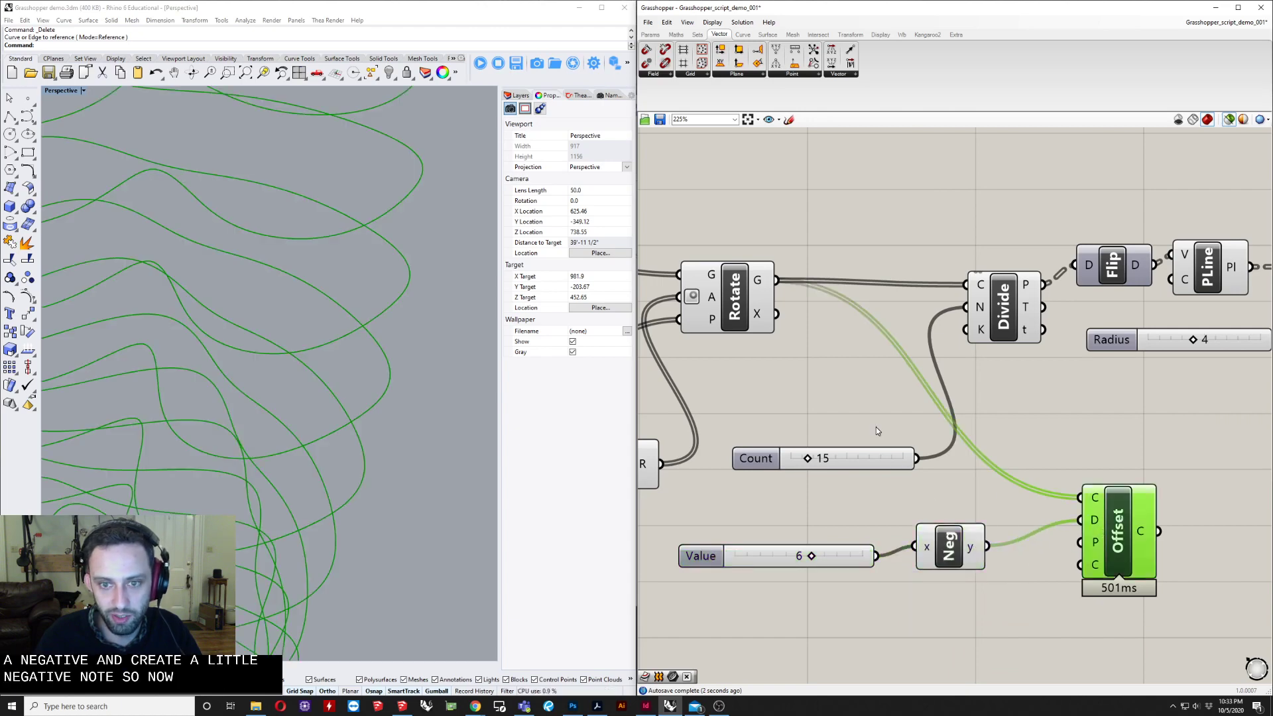
left_click(762, 304, "shift")
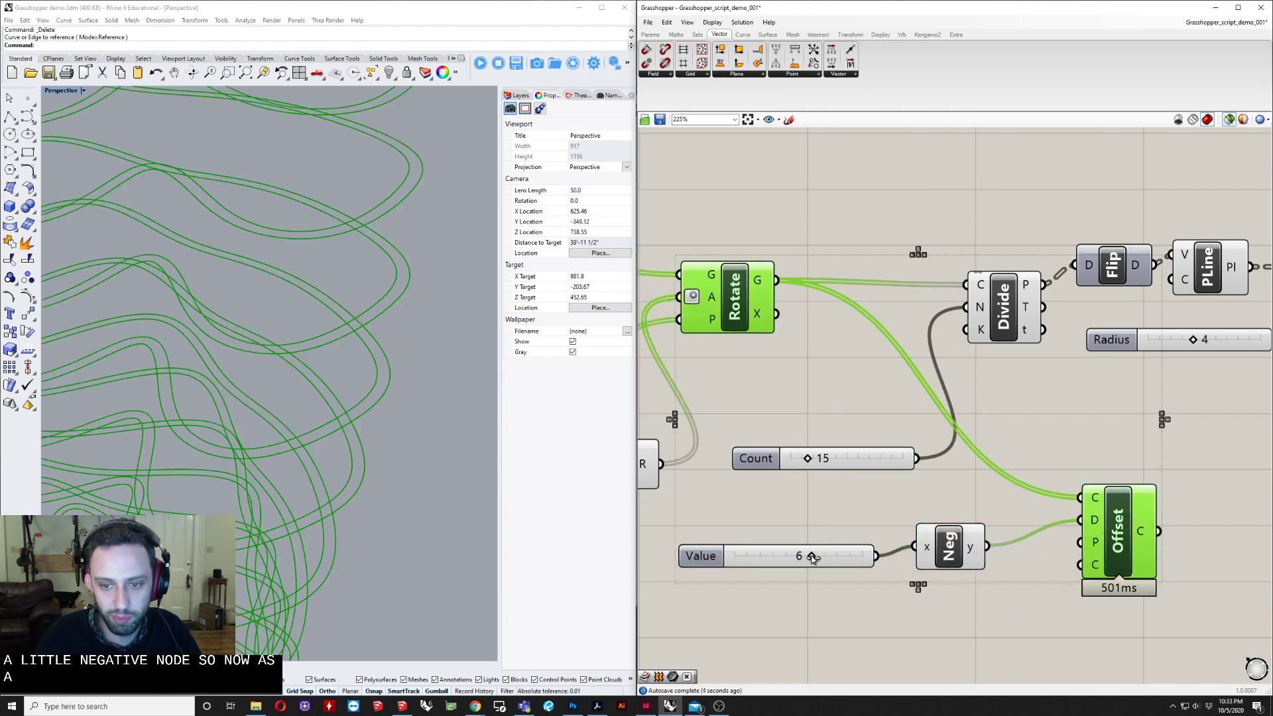
mouse_move(825, 557)
left_mouse_down()
mouse_move(861, 555)
mouse_move(835, 556)
left_mouse_up()
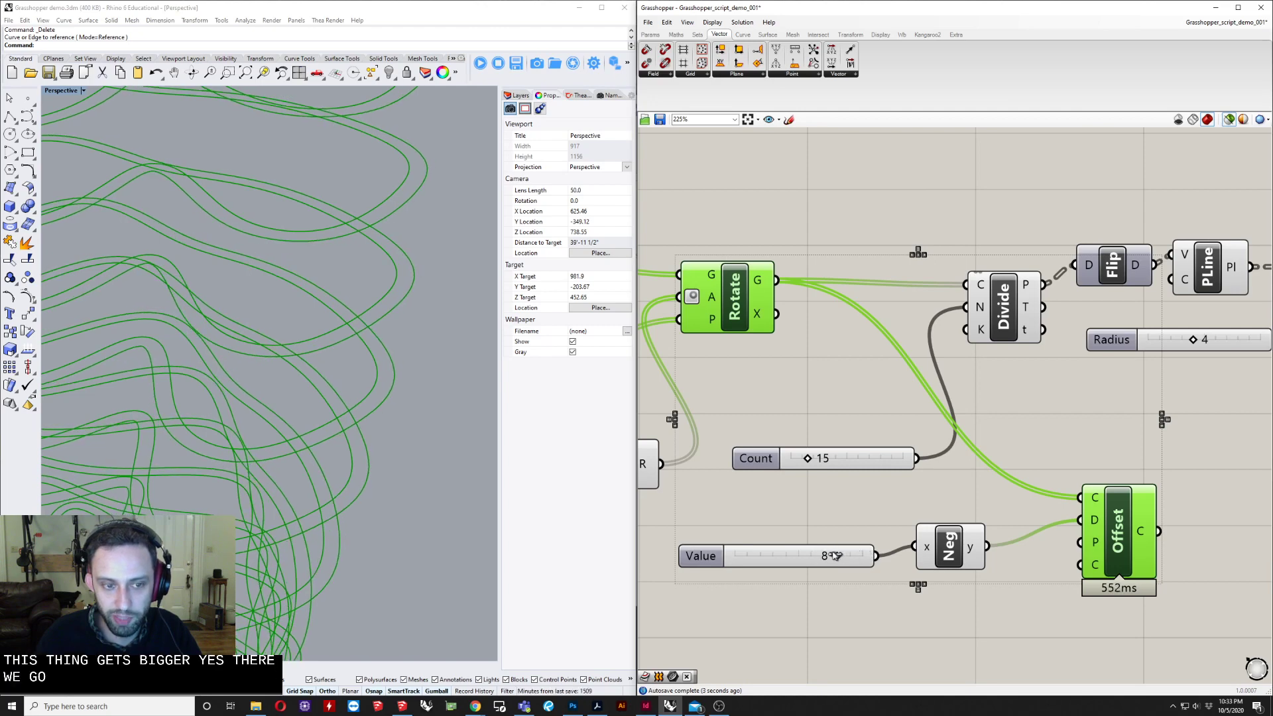
scroll(386, 326, "down", 4)
left_click(1186, 472)
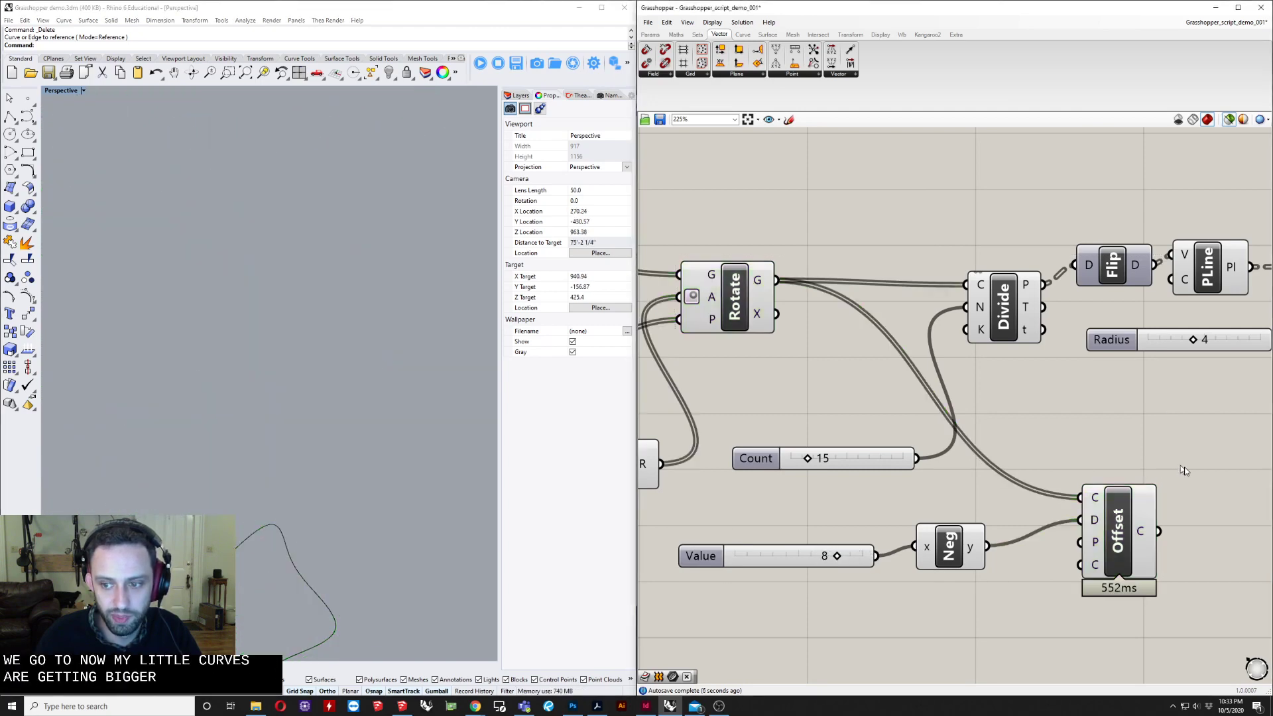
Step: Set the floors slider feeding the Series component to 16 and lower the heights slider
right_click_drag(1185, 472, 777, 482)
double_click(899, 548)
scroll(988, 462, "down", 2)
left_click_drag(1010, 462, 997, 463)
right_click_drag(891, 517, 1120, 503)
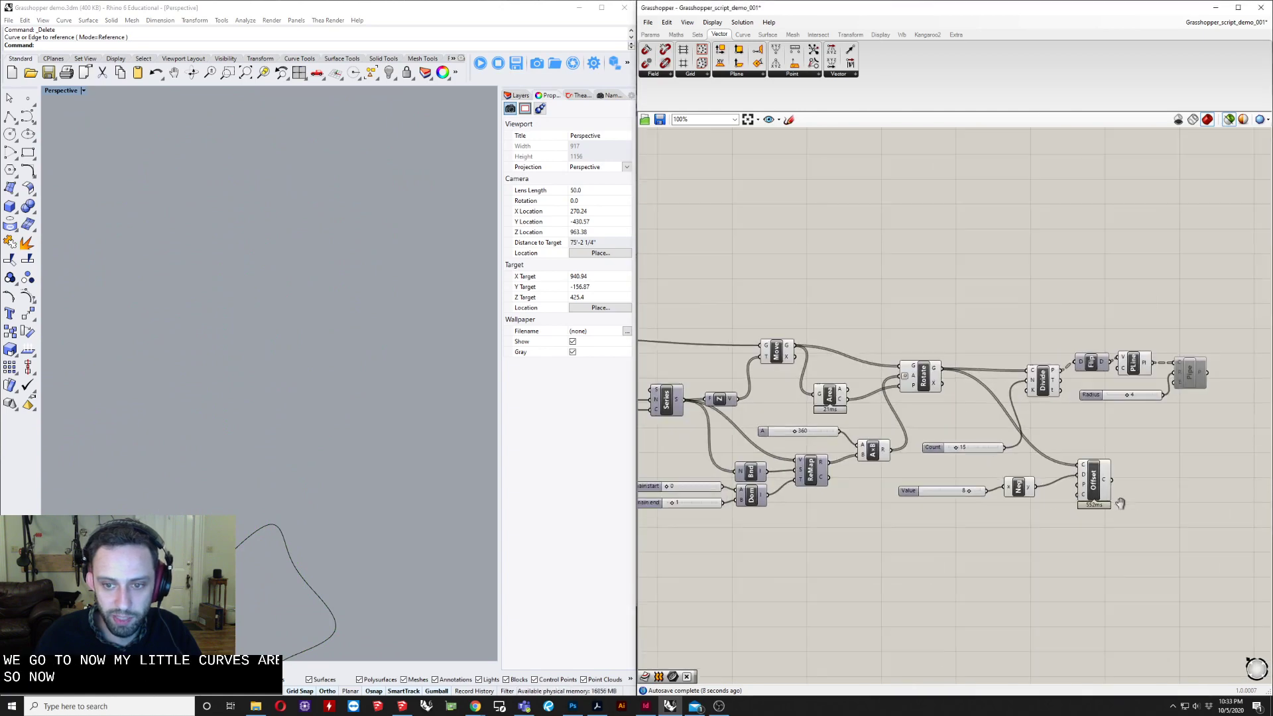
right_click_drag(789, 515, 1020, 608)
scroll(816, 505, "up", 2)
scroll(829, 428, "up", 2)
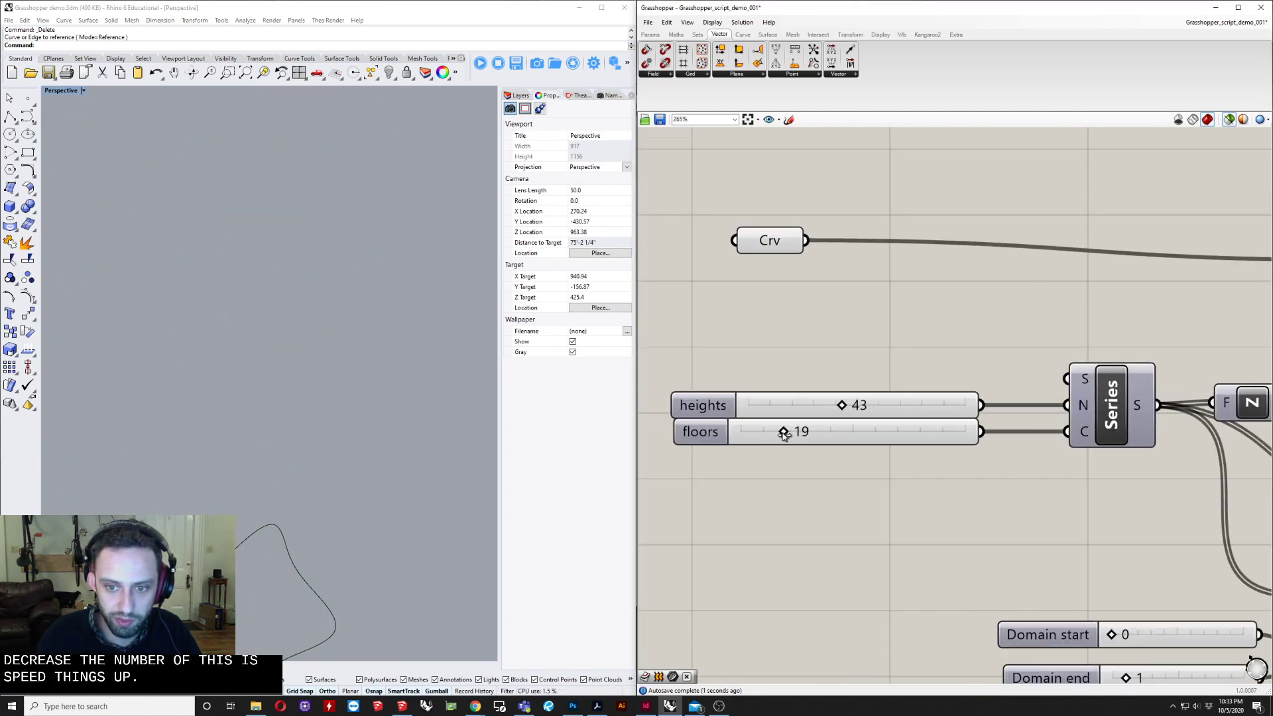
left_click_drag(779, 434, 778, 433)
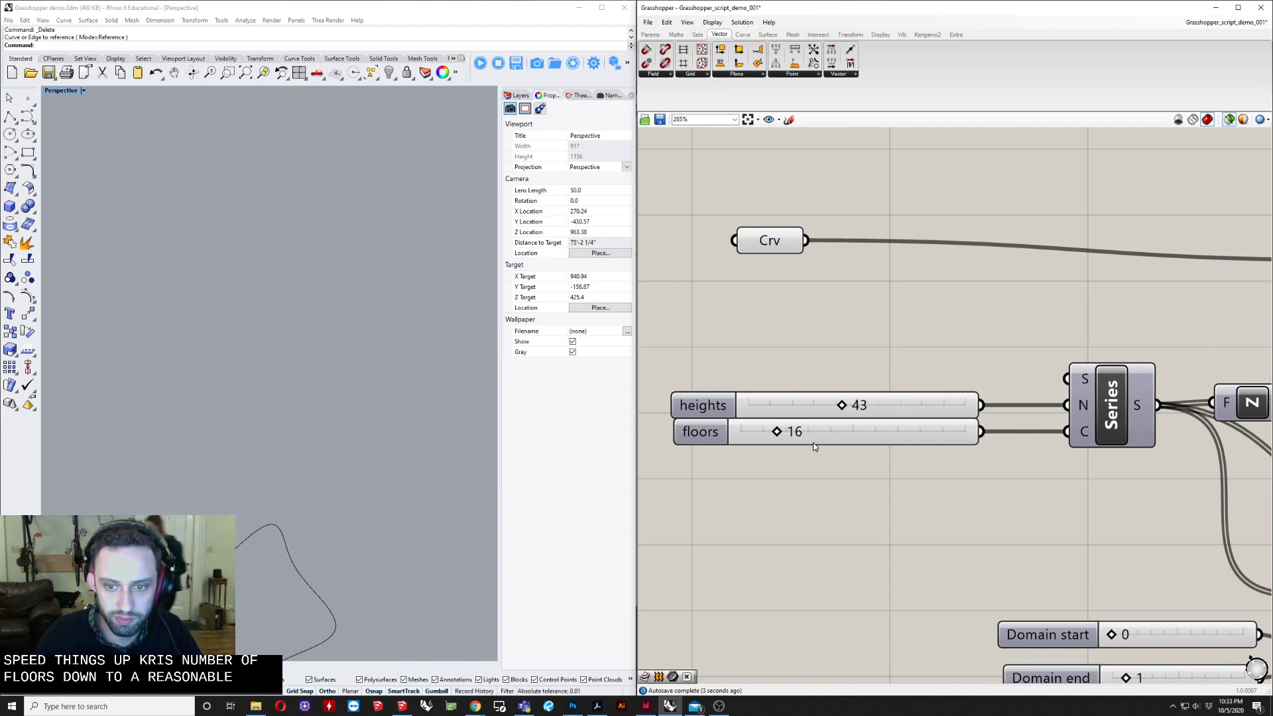
right_click_drag(818, 431, 853, 453)
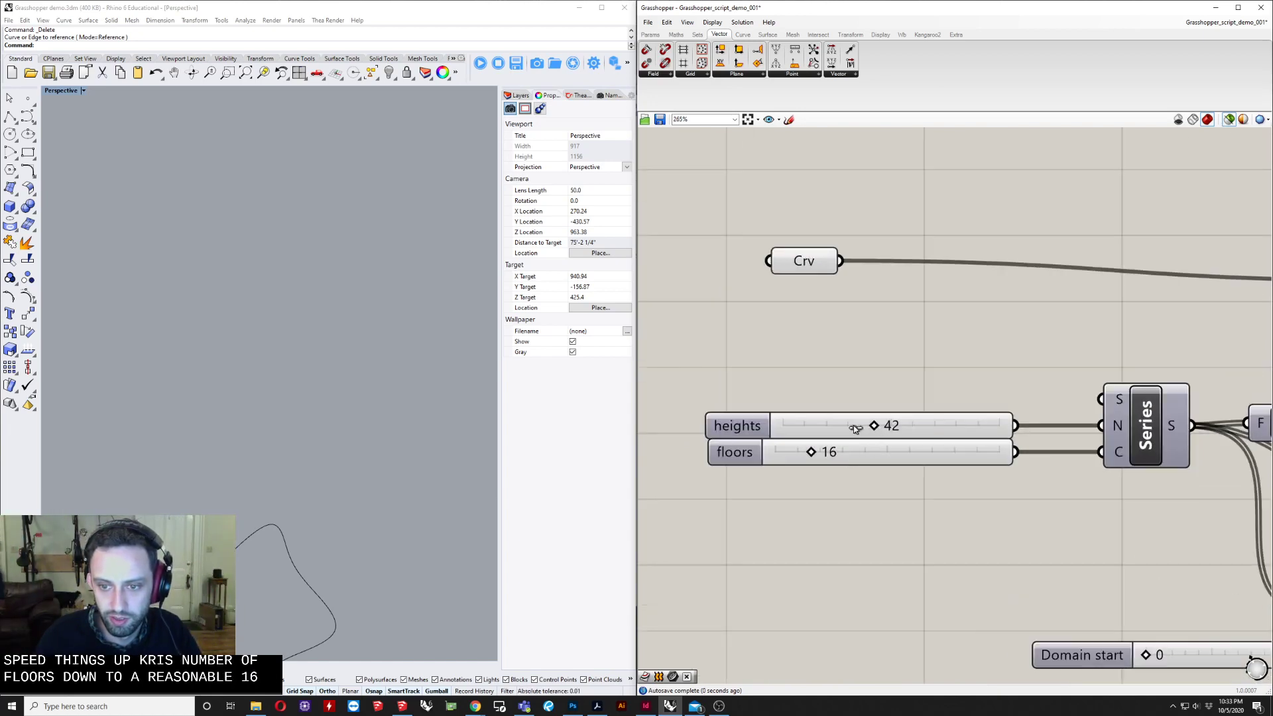
left_click_drag(875, 425, 856, 428)
Step: Lower rotation slider A feeding the Multiplication component and preview the Offset curves in the viewport
scroll(1000, 379, "down", 4)
right_click_drag(1250, 428, 904, 442)
scroll(892, 467, "up", 5)
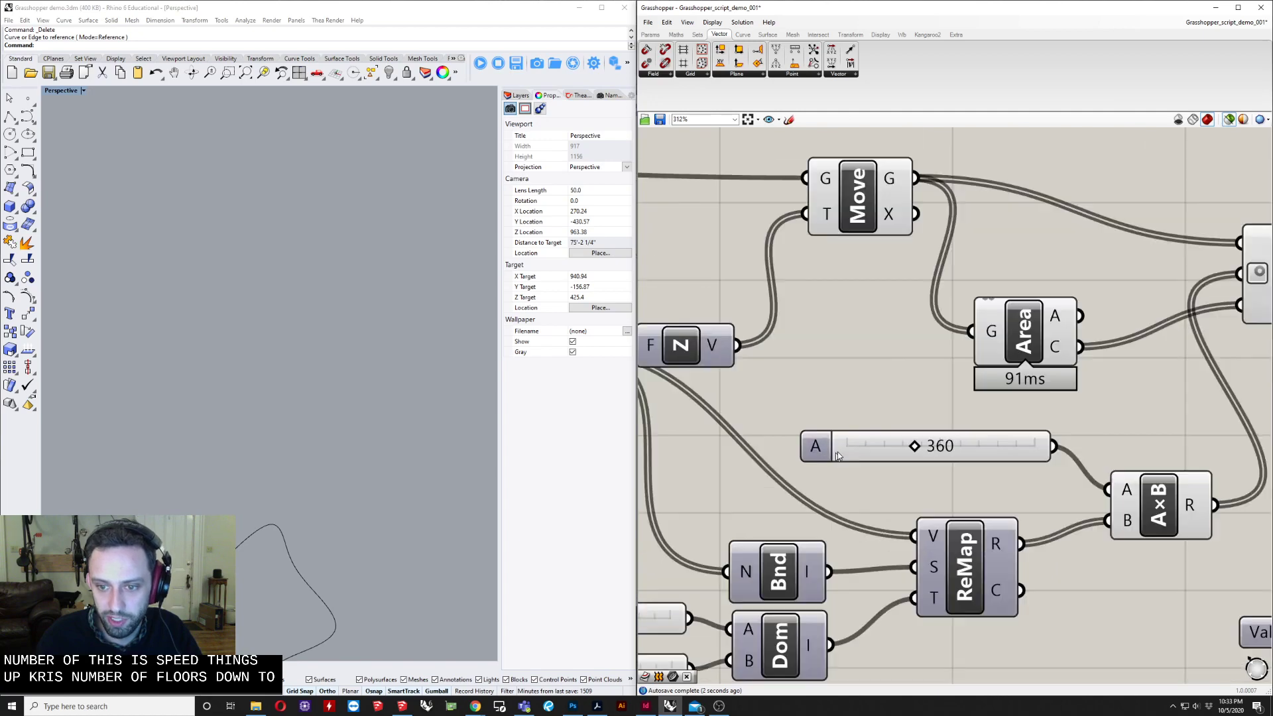
scroll(839, 454, "up", 1)
left_click_drag(890, 447, 880, 446)
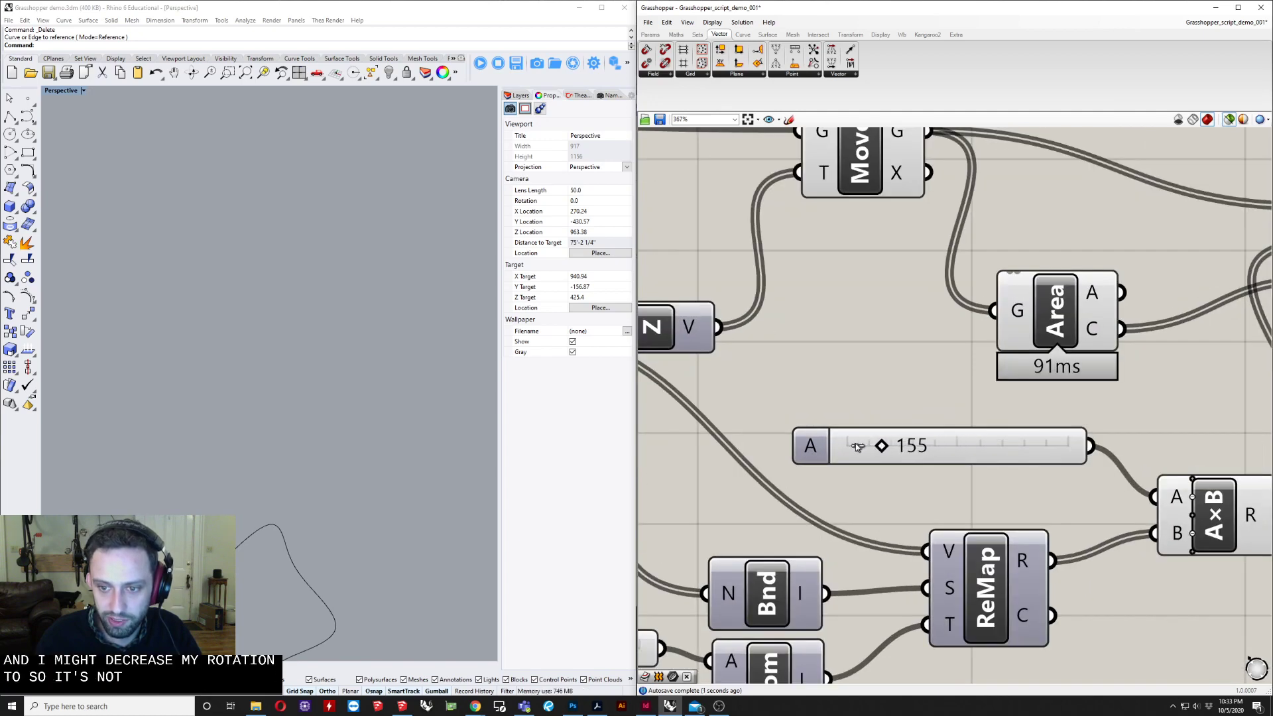
scroll(863, 447, "down", 5)
right_click_drag(1114, 467, 942, 470)
left_click(990, 552)
right_click_drag(334, 465, 215, 472)
Step: Add an Extrude component beside Offset and connect Offset's curve output to its base input
right_click_drag(926, 549, 898, 536)
scroll(947, 524, "up", 2)
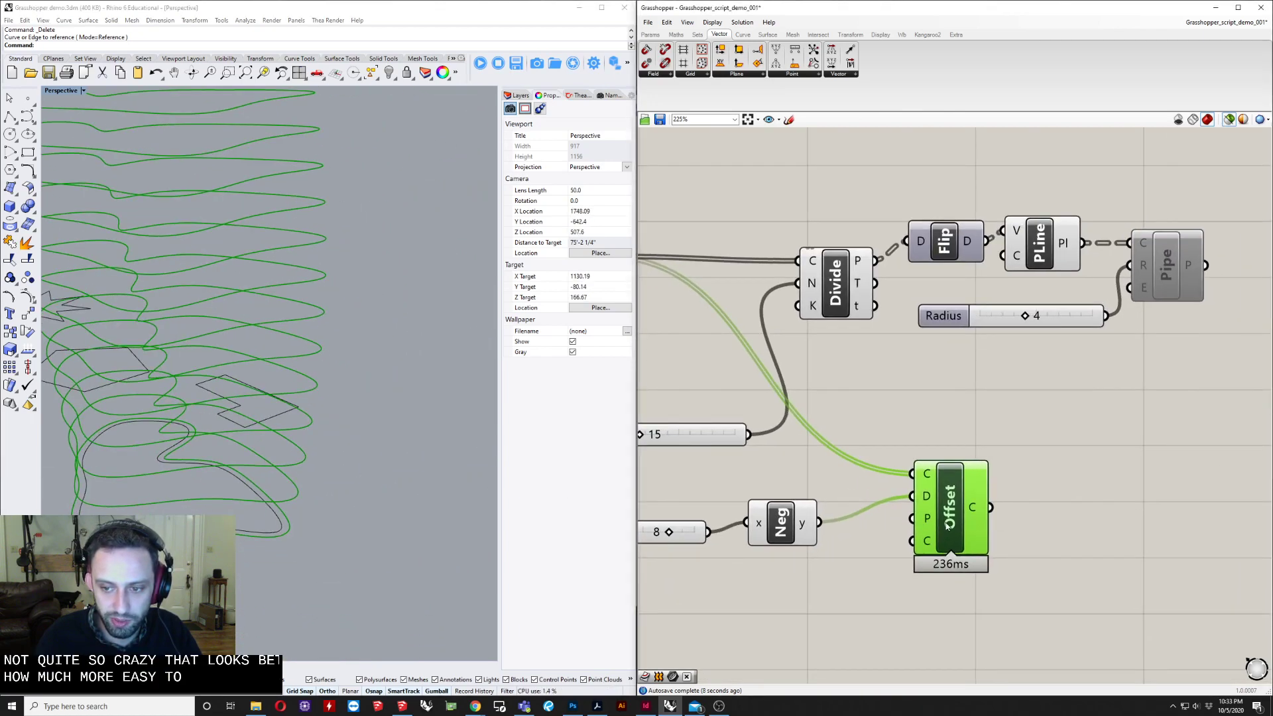
double_click(1093, 539)
type("extrud")
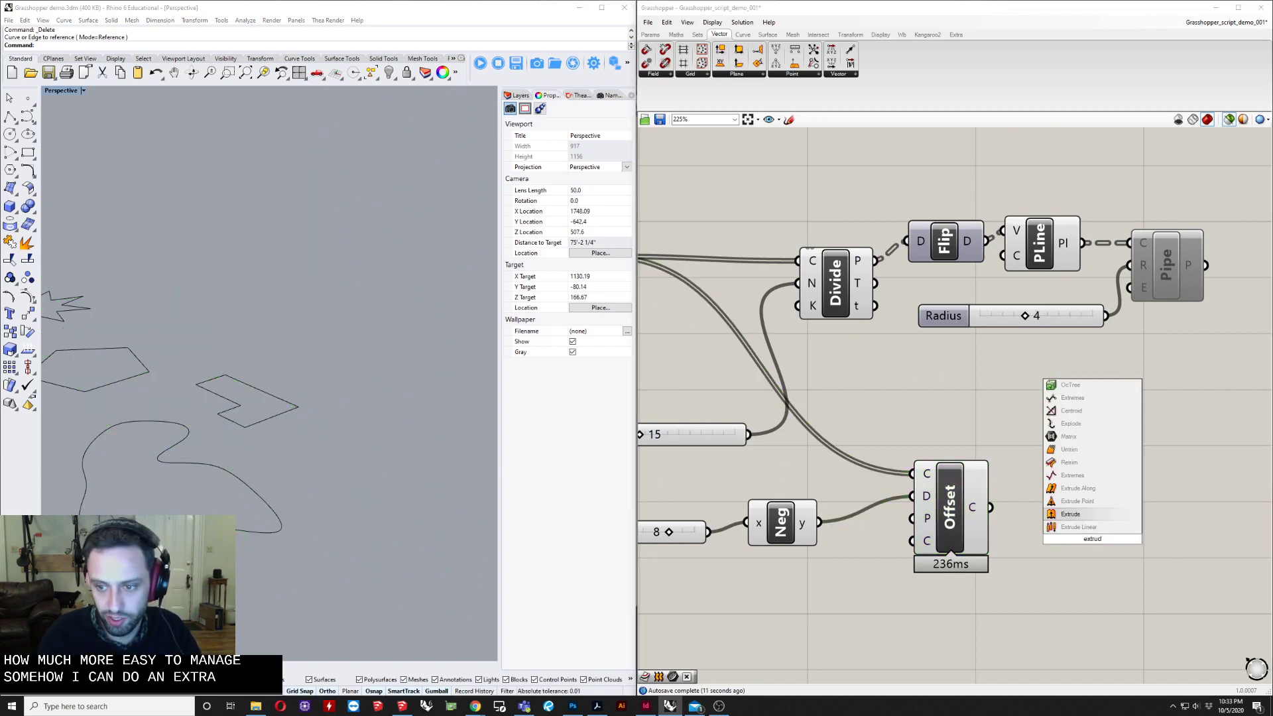
key("Return")
scroll(1069, 534, "up", 4)
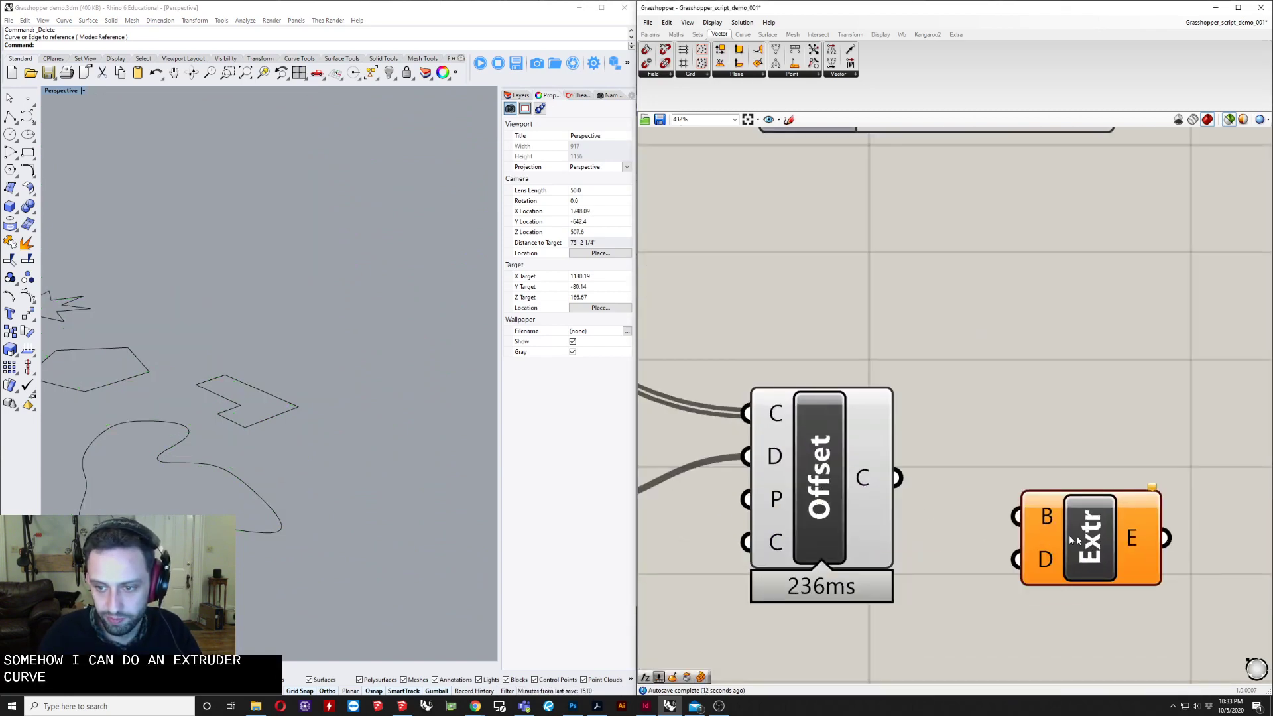
left_click_drag(898, 479, 1018, 516)
Step: Add a Unit Z component and connect its vector output to Extrude's direction input
right_click_drag(1021, 517, 1094, 355)
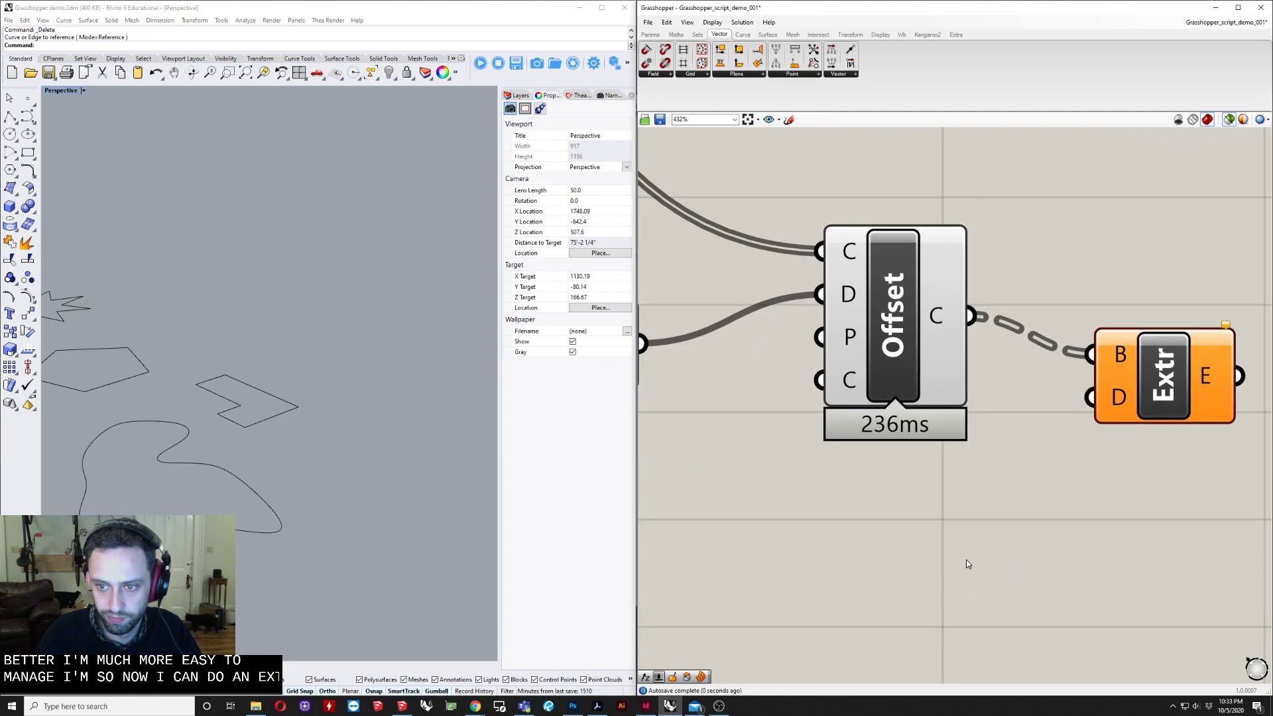
double_click(966, 552)
type("d")
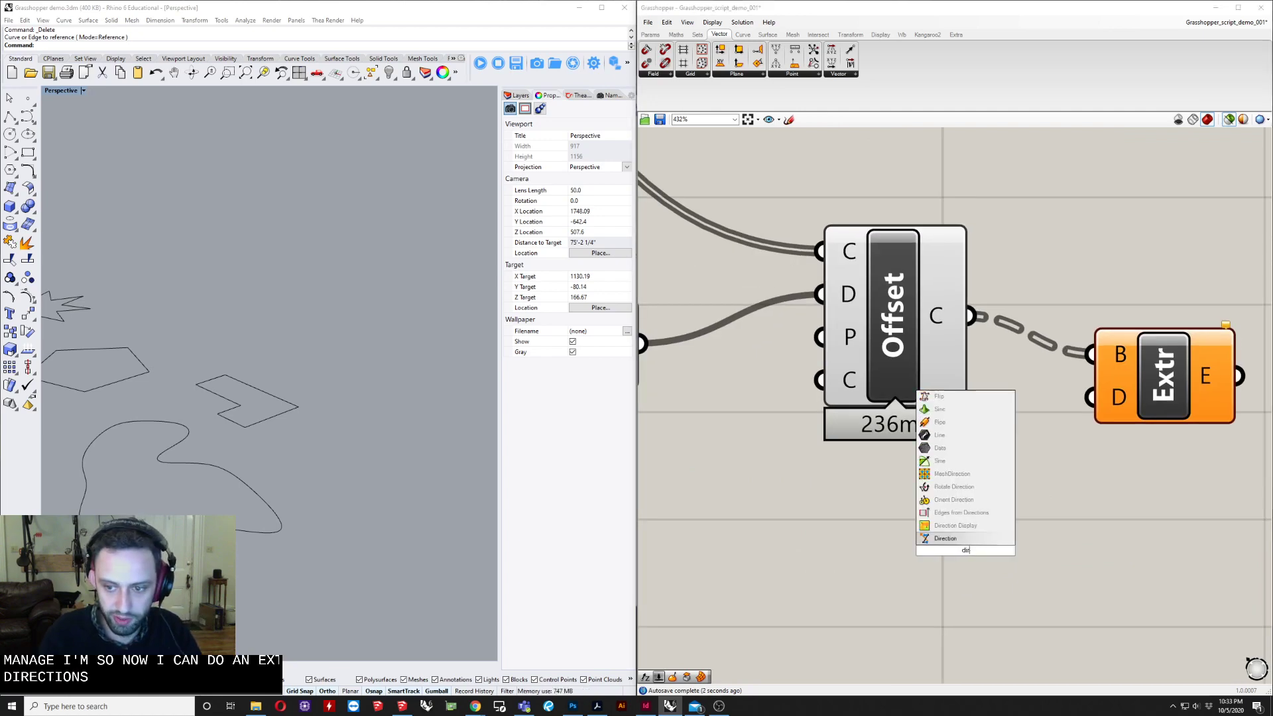
key("BackSpace")
type("z")
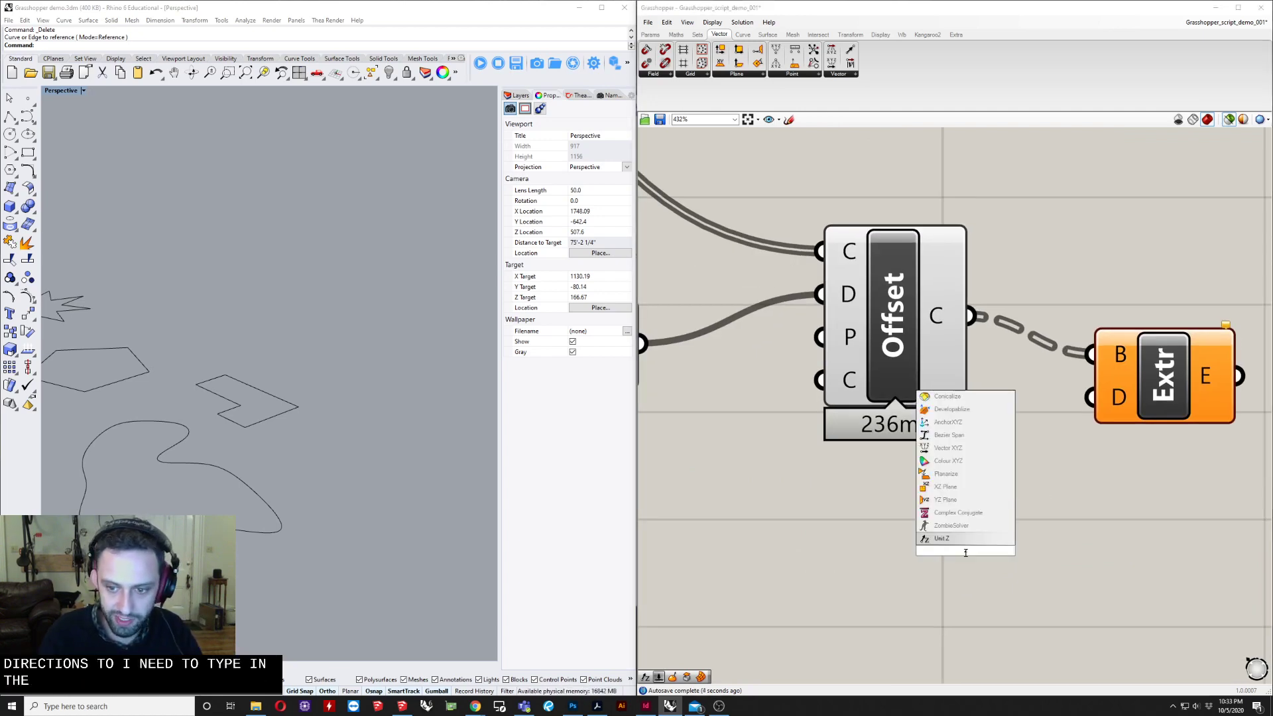
key("Return")
left_click_drag(1057, 553, 1111, 375)
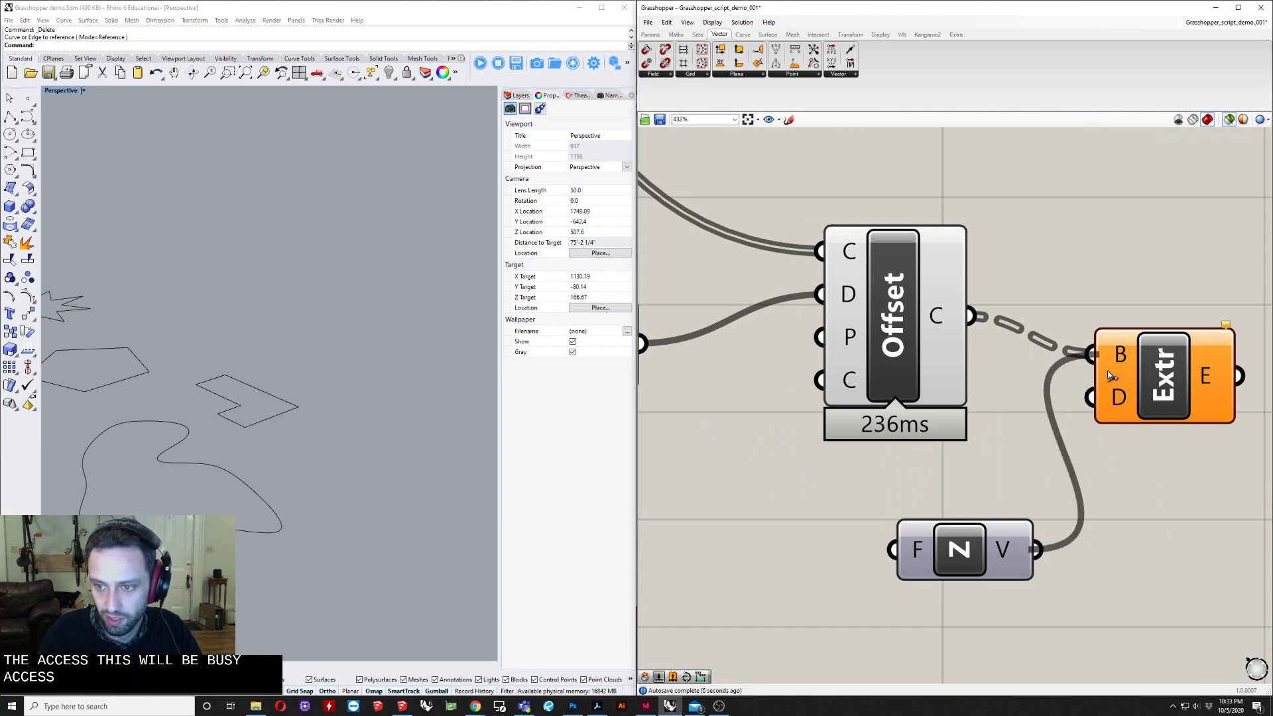
key("ctrl+z")
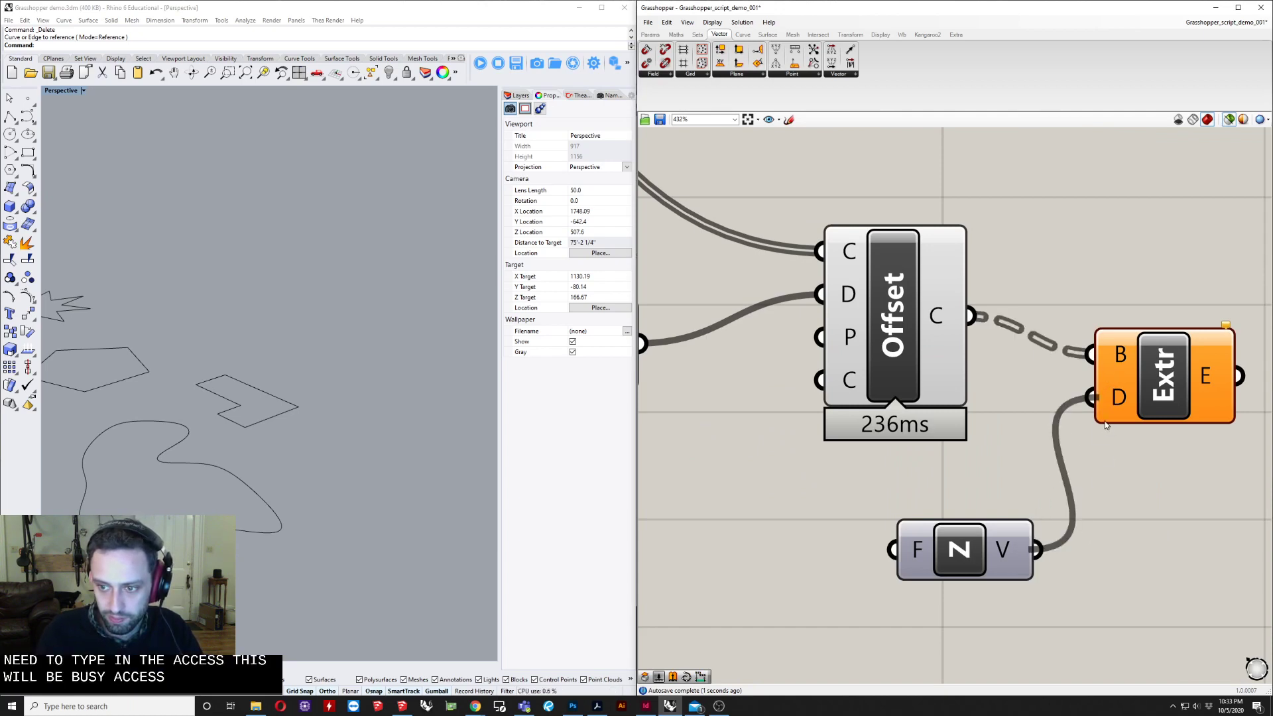
Step: Add a number slider set to 2, connect it to Unit Z's factor input, and preview the extrusion
double_click(791, 553)
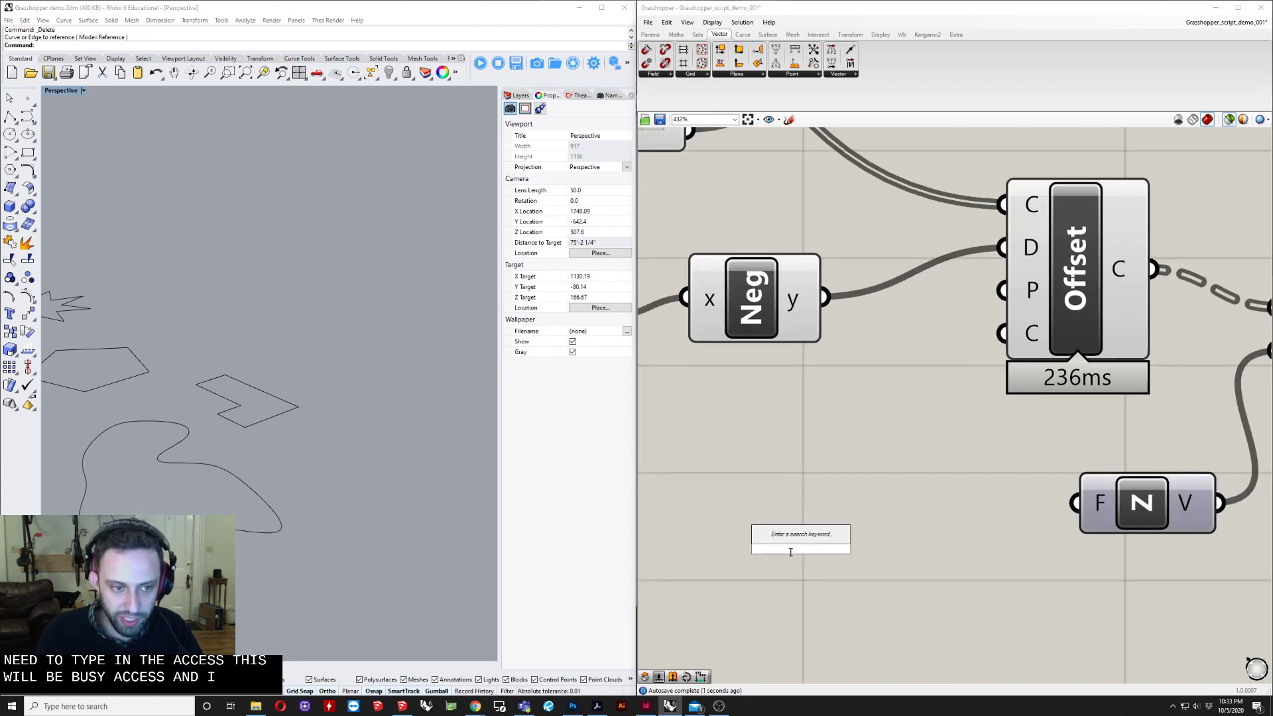
type("slider")
key("Return")
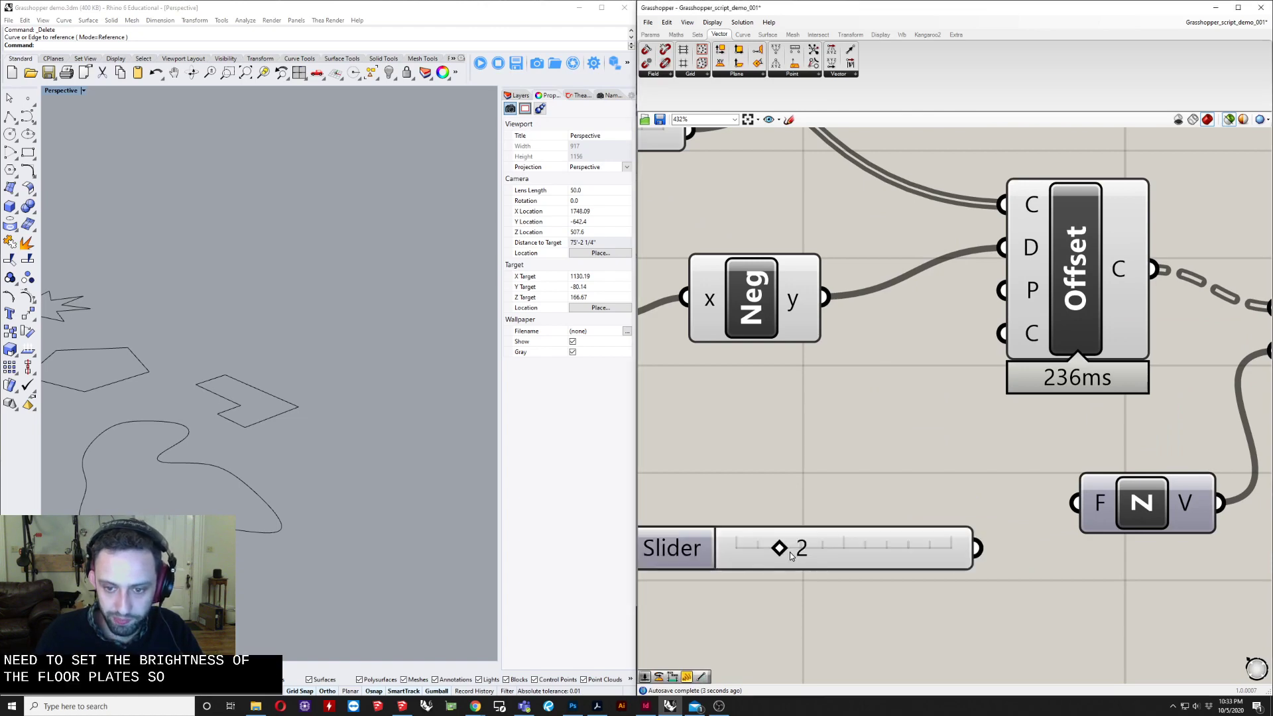
left_click_drag(980, 549, 1067, 509)
right_click_drag(1187, 428, 886, 541)
left_click(1075, 432)
Step: Add a Cap Holes component after Extrude, connect the extrusion to it, and view the capped floor plates
right_click_drag(997, 463, 924, 390)
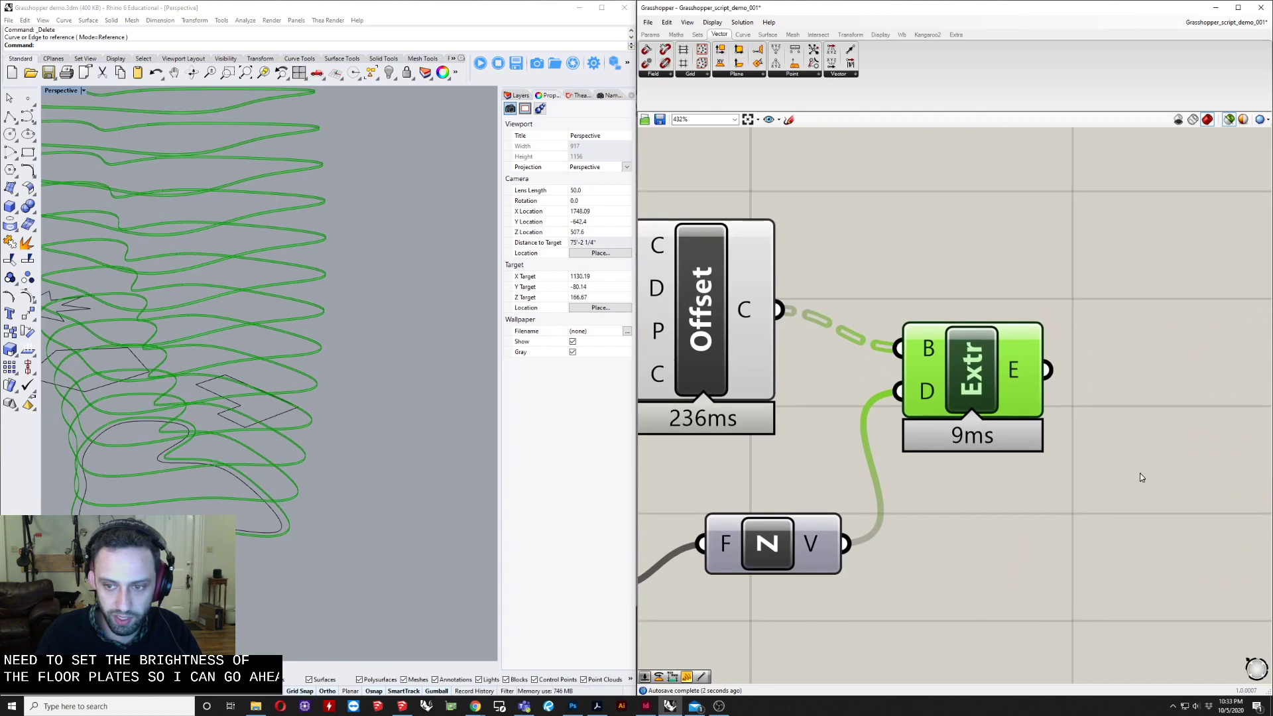
double_click(1140, 468)
type("cap")
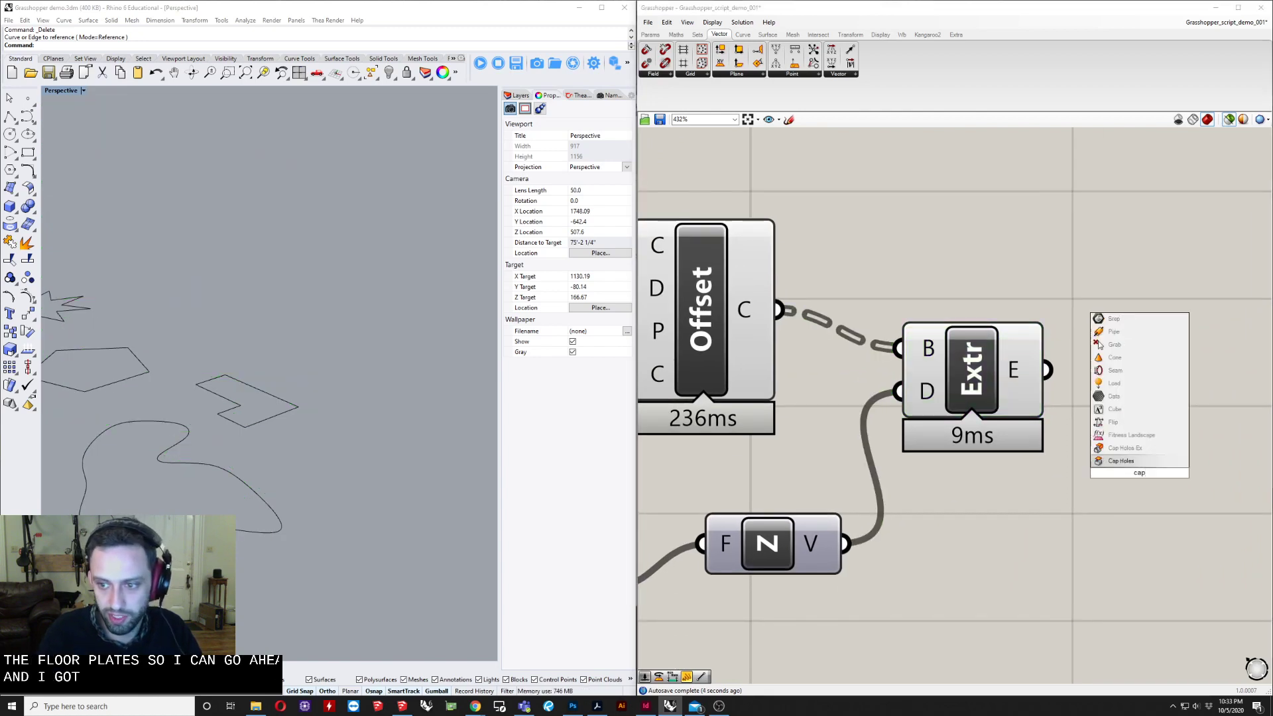
key("Return")
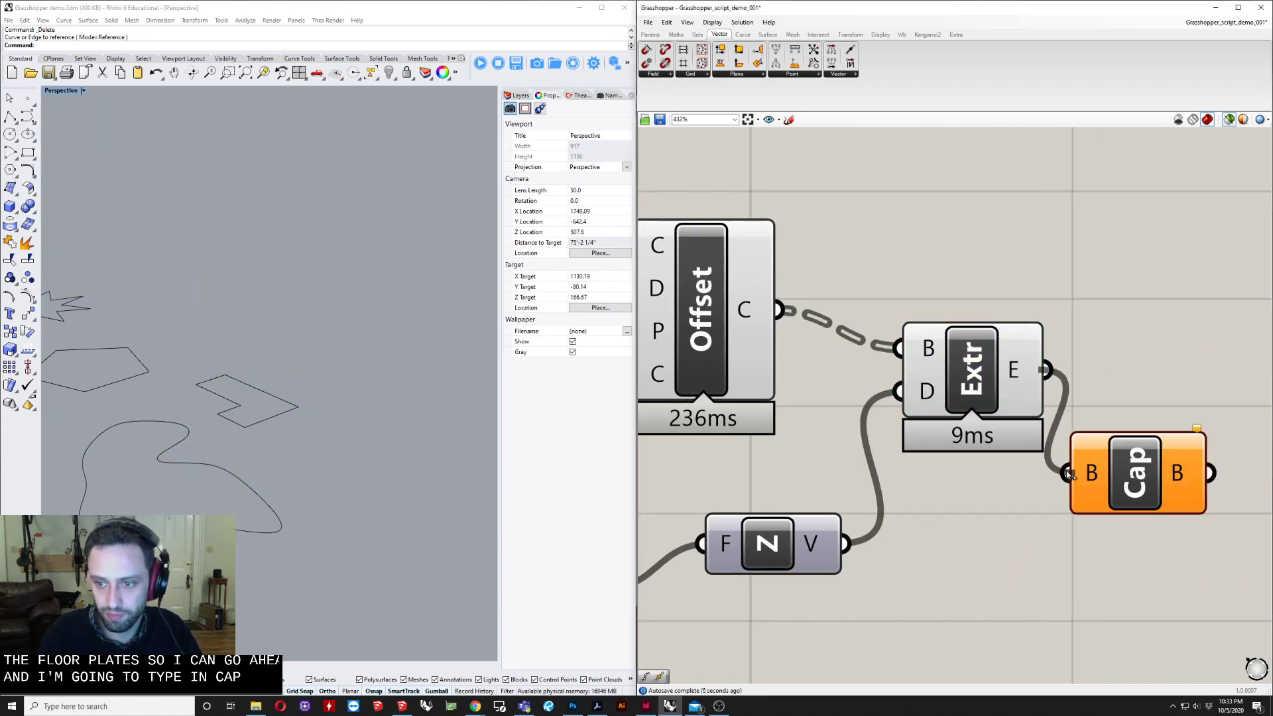
left_click_drag(1068, 473, 1166, 369)
right_click_drag(211, 362, 331, 352)
Step: Raise the floor thickness slider feeding Unit Z to 10
right_click_drag(892, 587, 1142, 480)
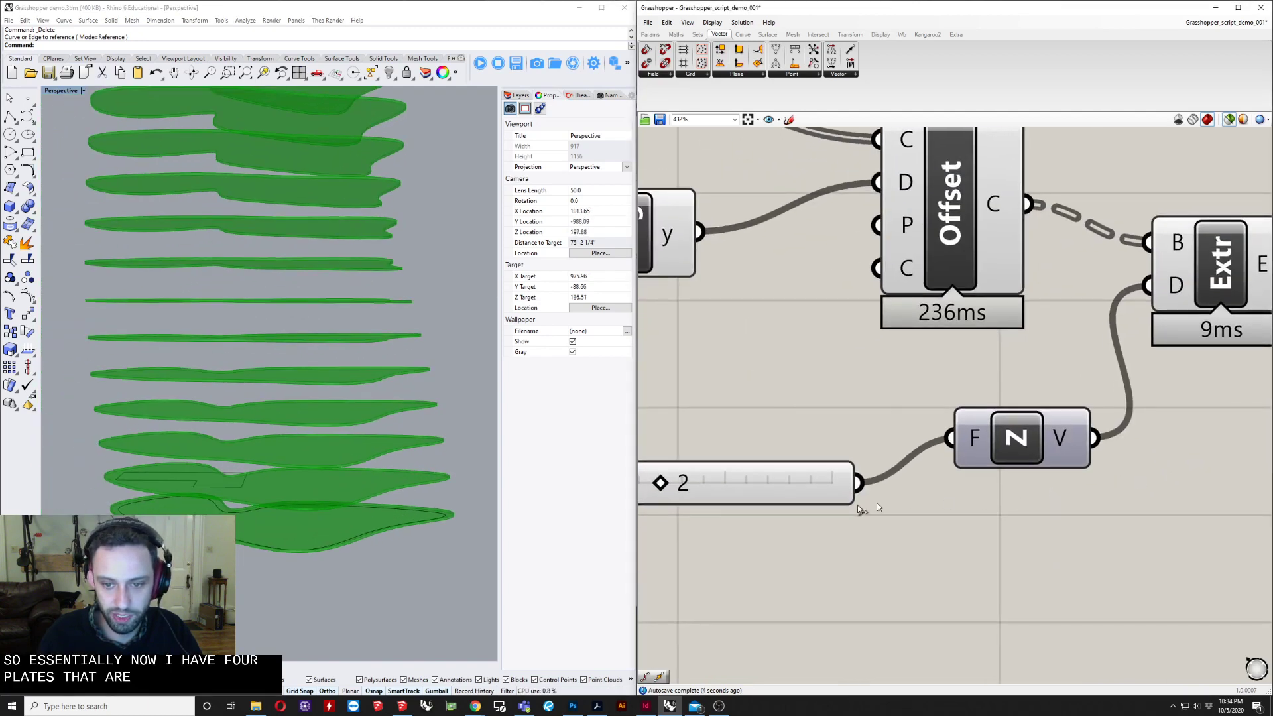
scroll(753, 494, "down", 1)
right_click_drag(713, 496, 793, 503)
scroll(732, 491, "up", 3)
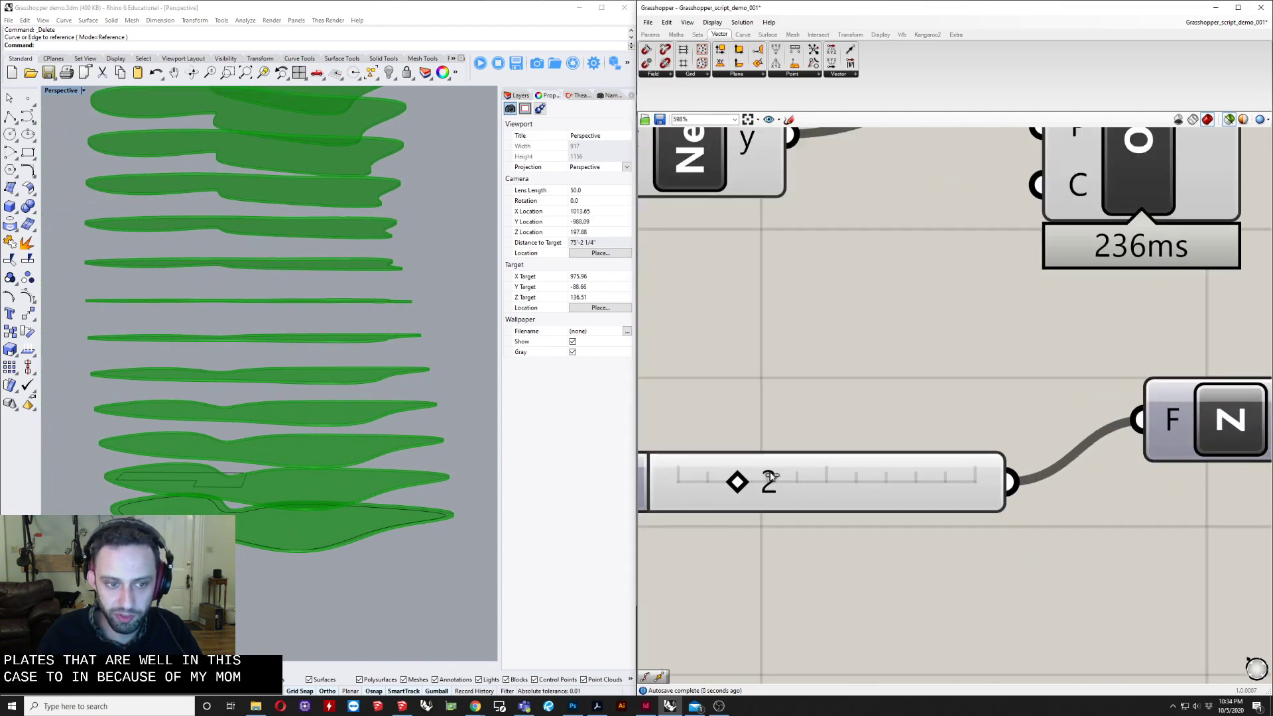
left_click_drag(771, 476, 999, 482)
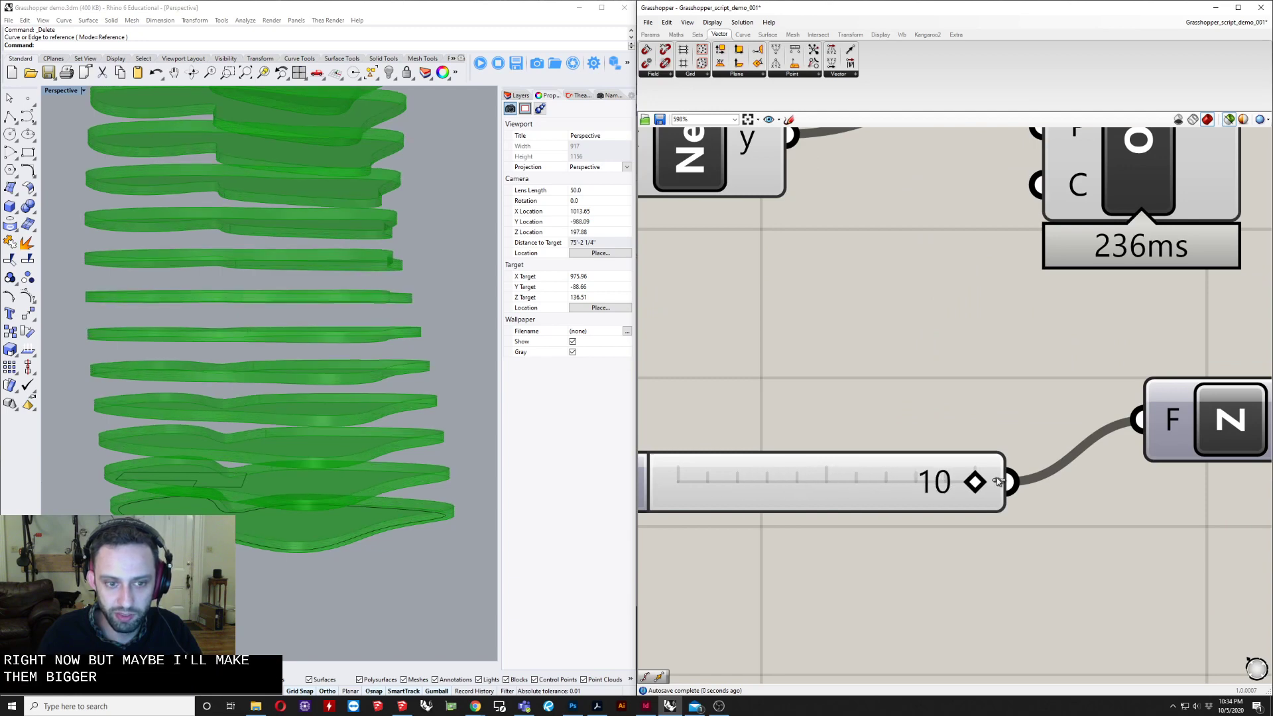
Step: Add a Negative component and route the thickness slider through it into Unit Z's factor input, replacing the direct connection
right_click_drag(1101, 534, 866, 538)
scroll(866, 538, "down", 3)
right_click_drag(866, 538, 821, 571)
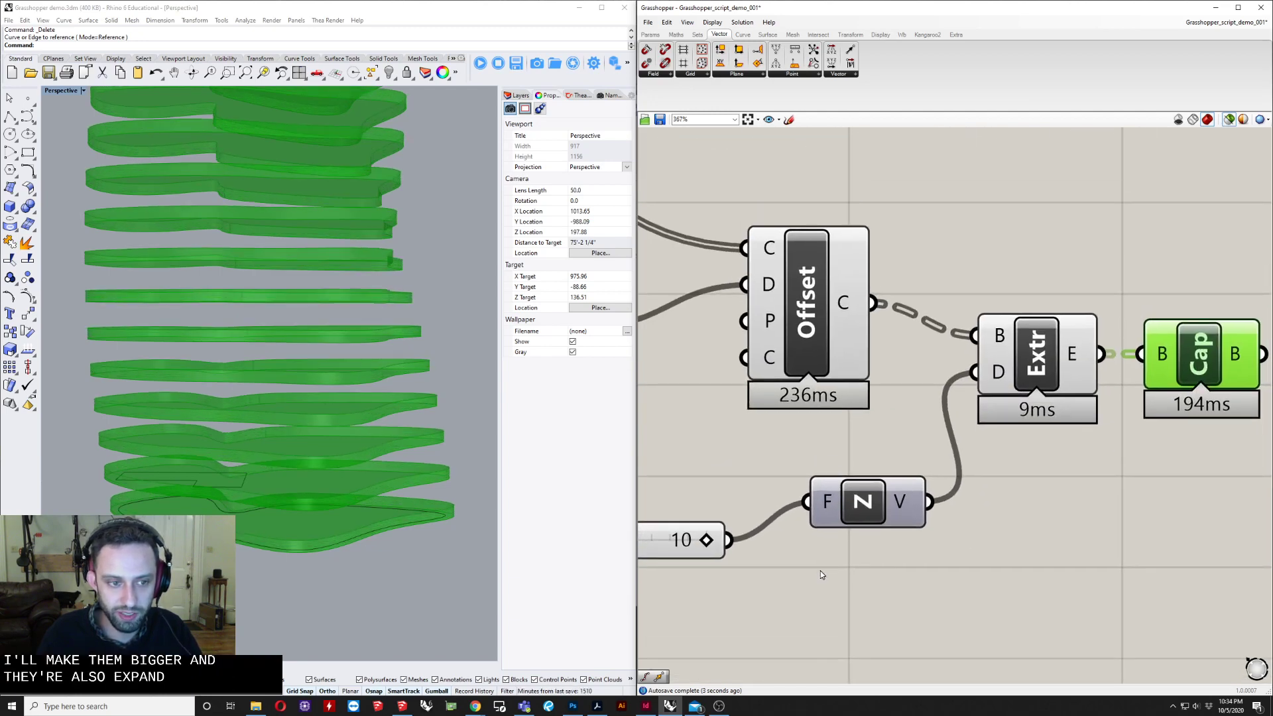
double_click(886, 600)
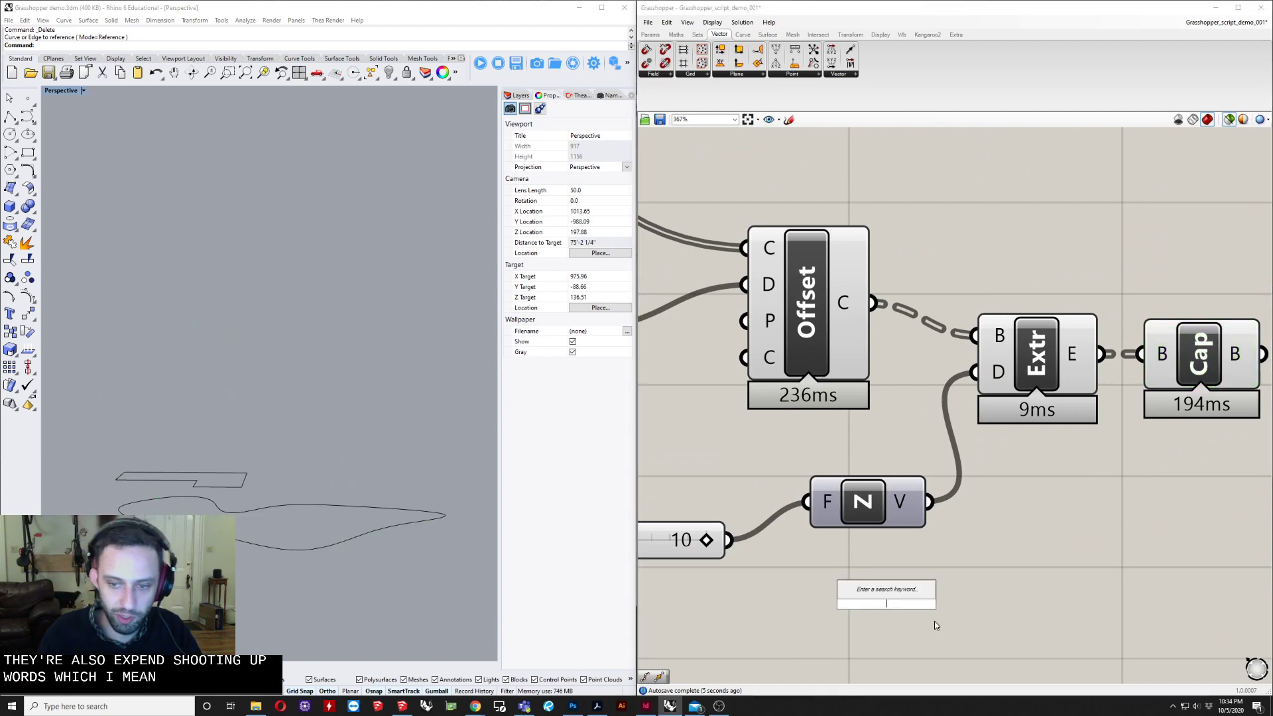
type("neg")
key("Return")
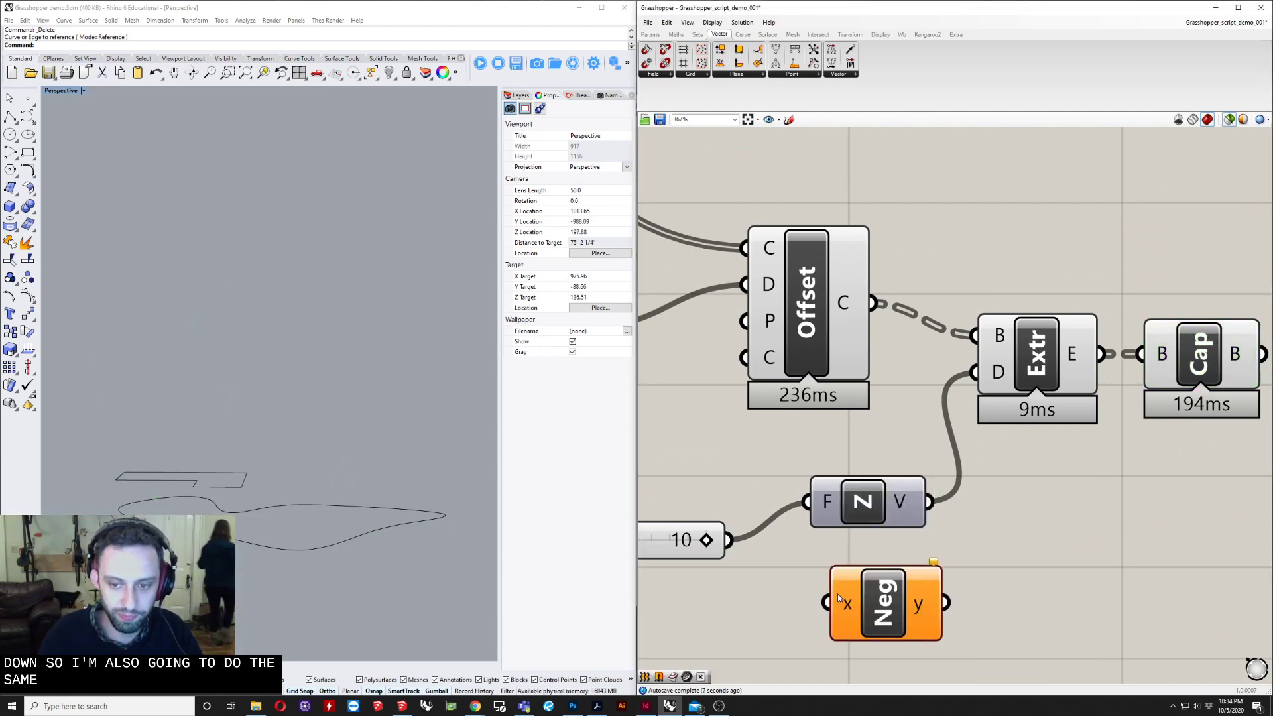
left_click_drag(814, 592, 818, 595)
left_click_drag(925, 604, 856, 626)
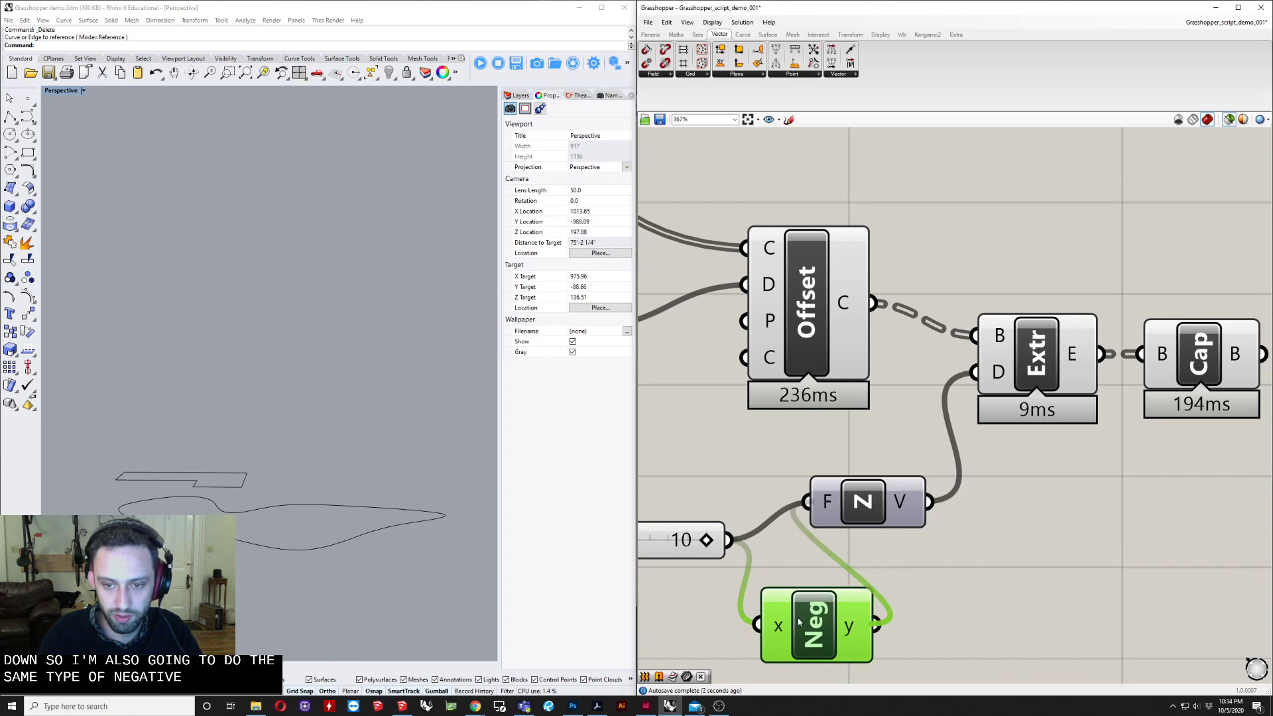
Step: Set the thickness slider's maximum to 100 and arrange the slider and Negative component in line before Unit Z
right_click_drag(800, 622, 878, 605)
right_click(773, 534)
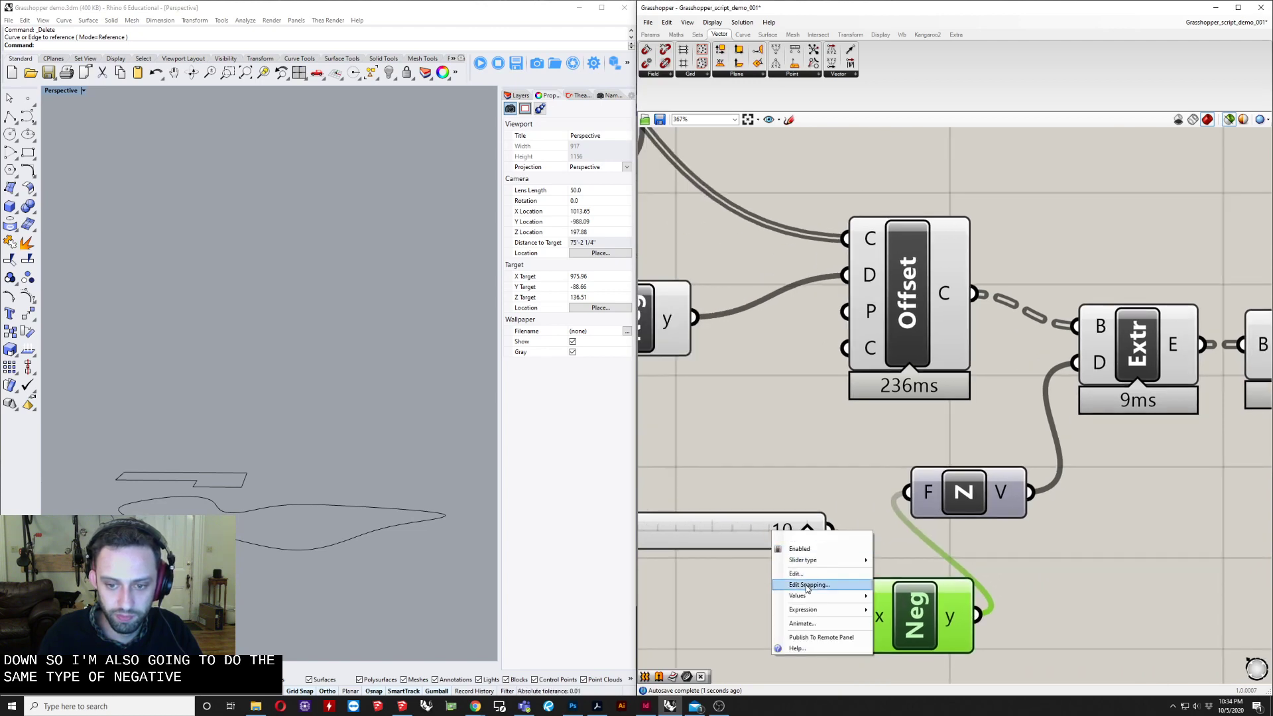
left_click(810, 582)
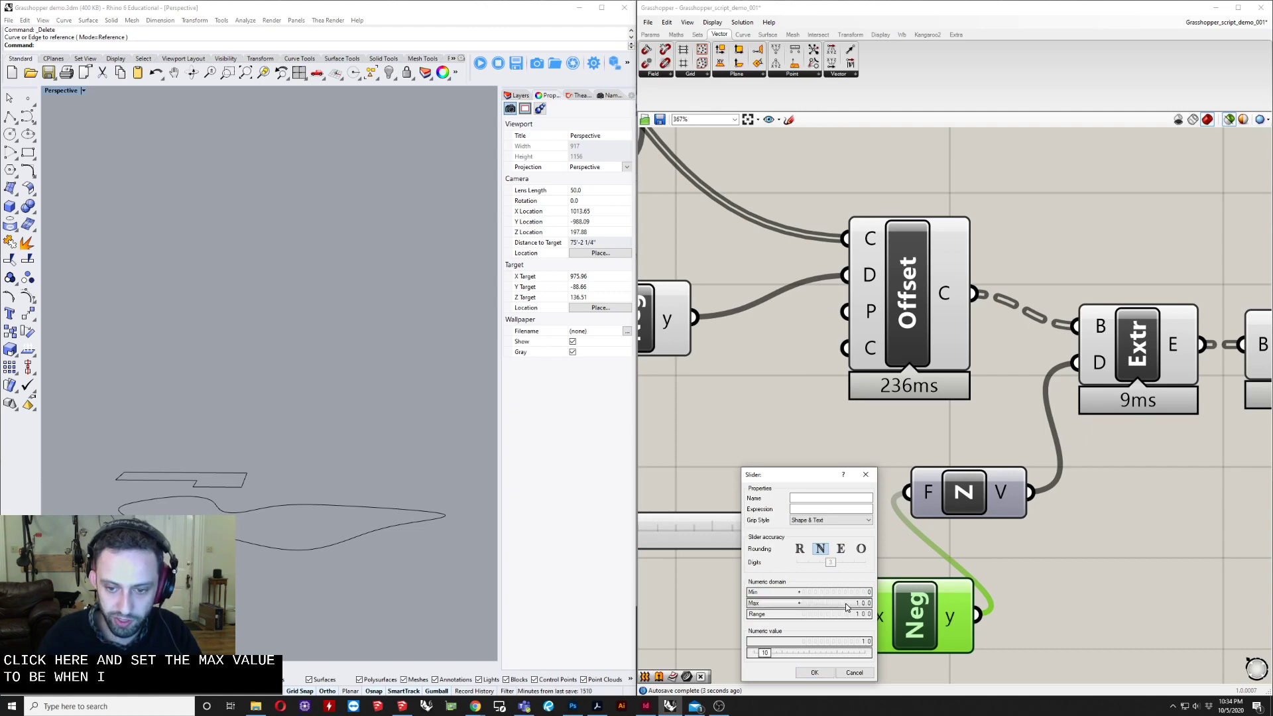
left_click(815, 673)
right_click_drag(759, 526, 859, 535)
left_click_drag(858, 535, 764, 547)
left_click_drag(1031, 626, 909, 530)
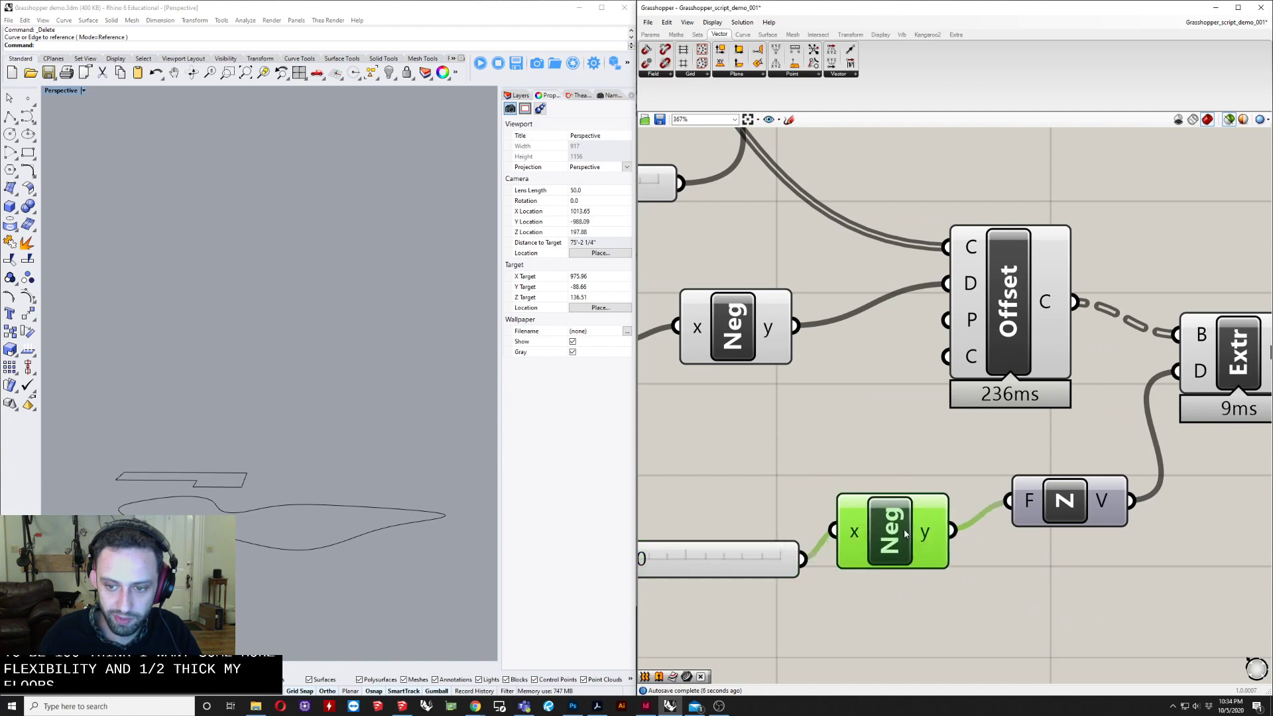
Step: Compare the Extrude and Cap Holes previews of the downward floor plates
scroll(982, 530, "down", 3)
left_click(1118, 442)
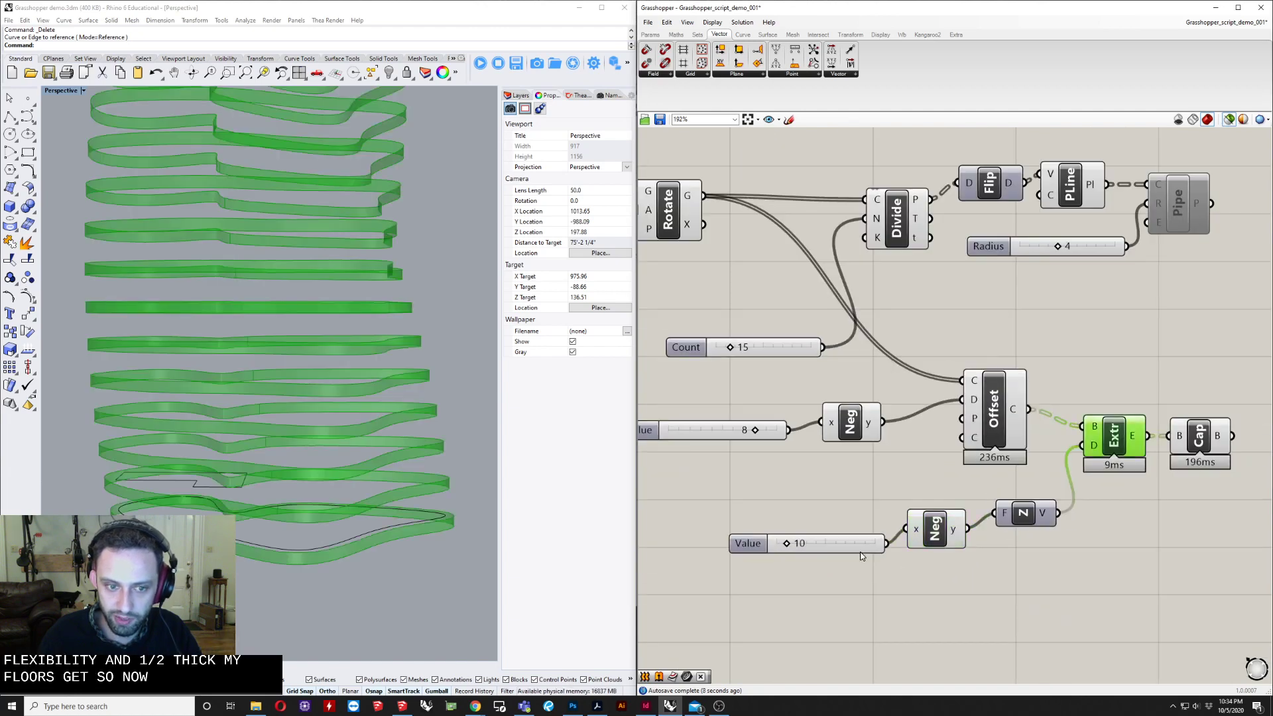
scroll(862, 552, "up", 2)
right_click_drag(1101, 458, 965, 478)
left_click(1184, 445)
right_click_drag(834, 506, 960, 499)
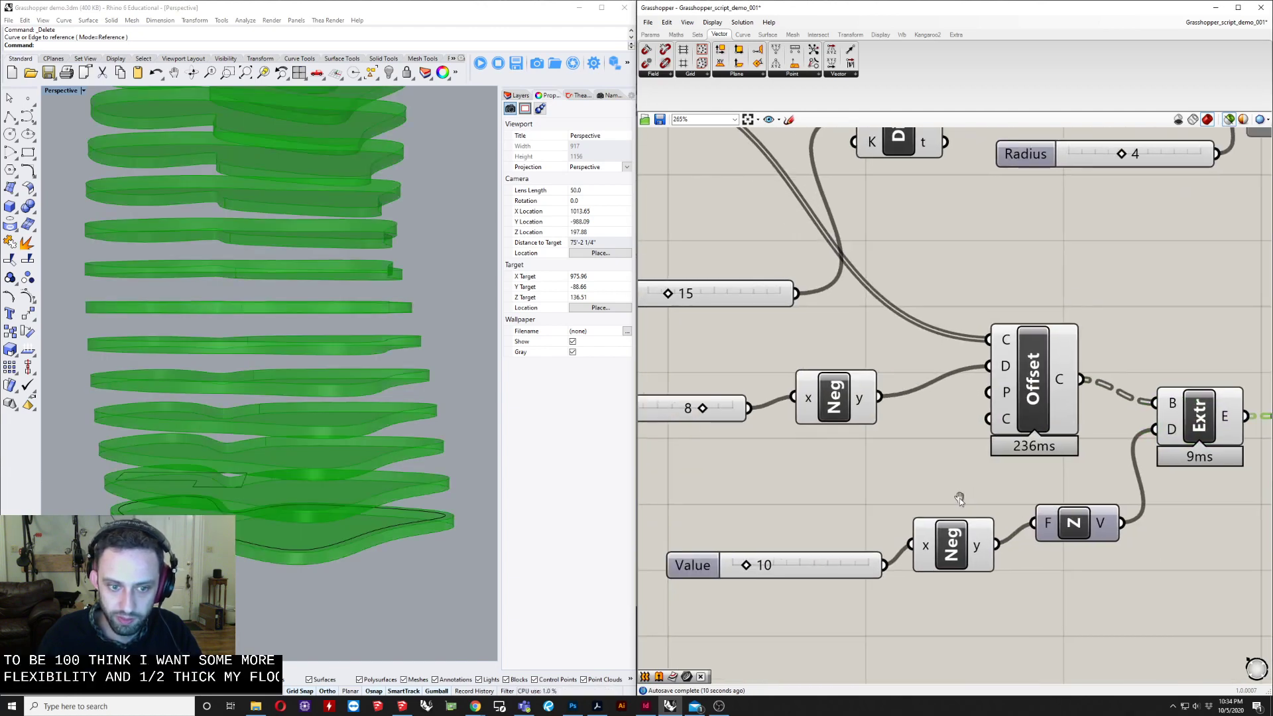
Step: Preview the Cap Holes output and raise the floor thickness slider to 27
left_click(748, 565)
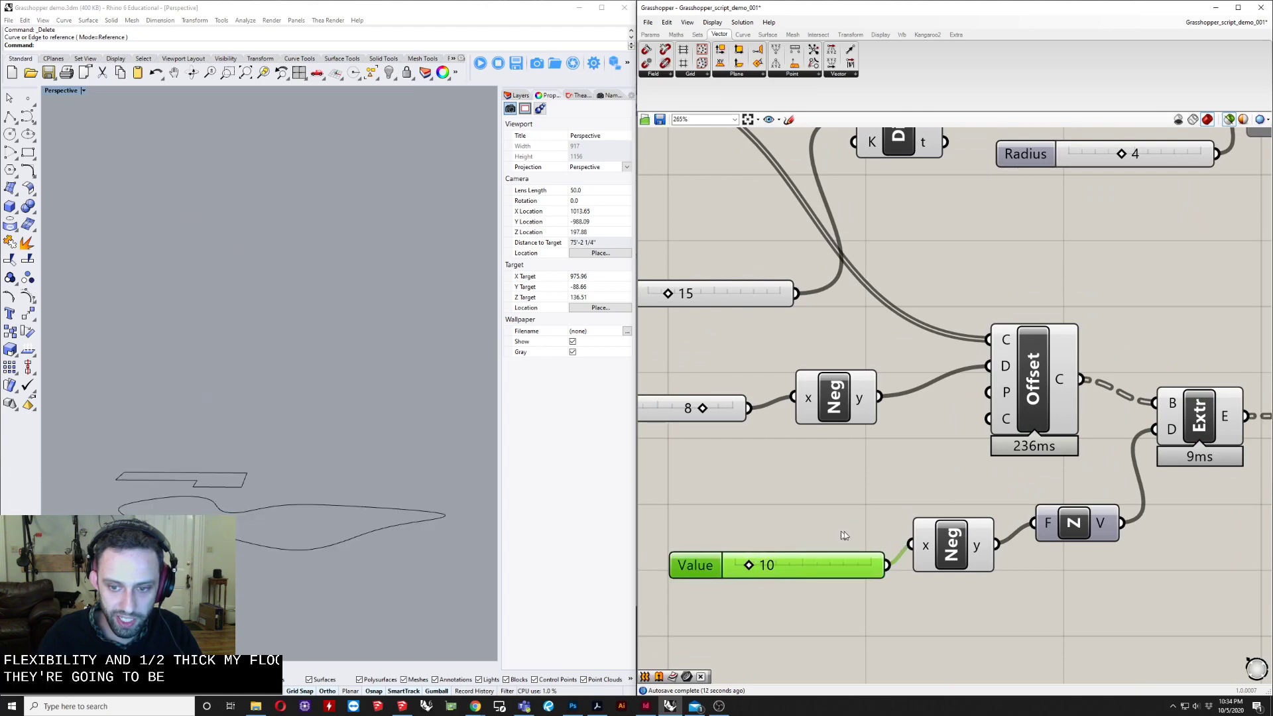
right_click_drag(1264, 454, 1198, 473)
left_click(1218, 453)
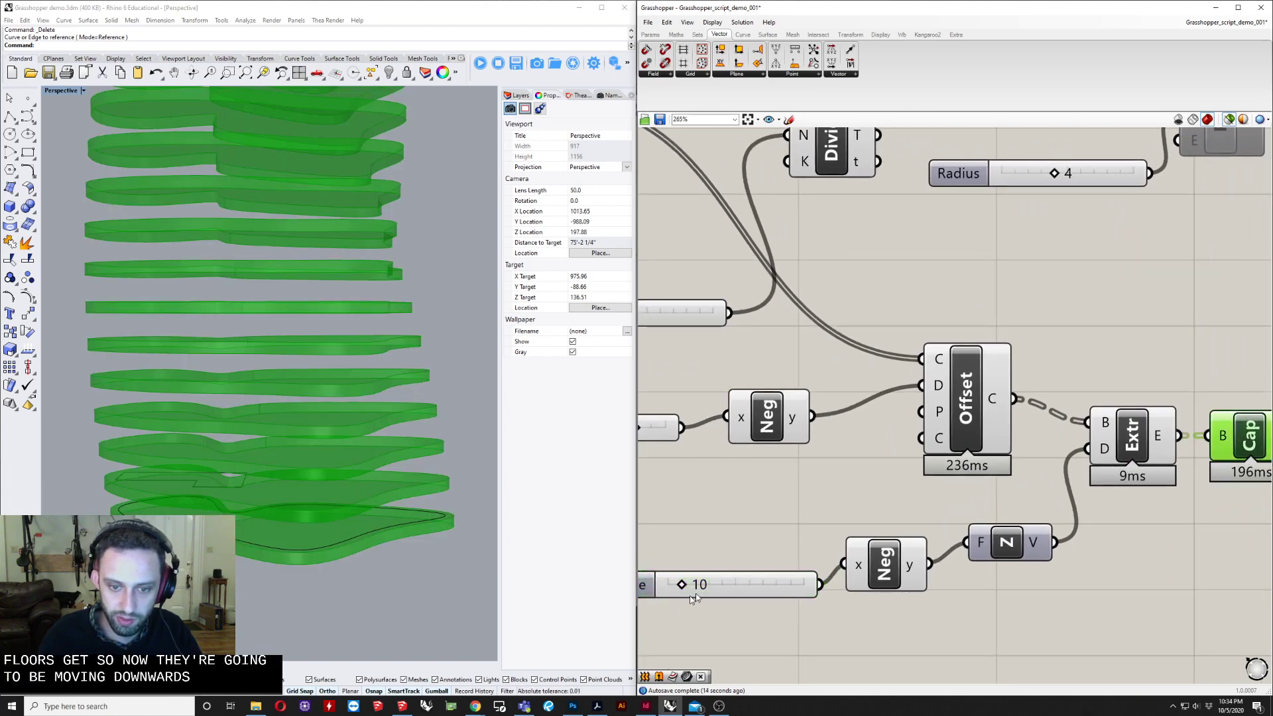
left_click_drag(681, 584, 705, 583)
scroll(705, 583, "down", 1)
right_click_drag(705, 583, 875, 582)
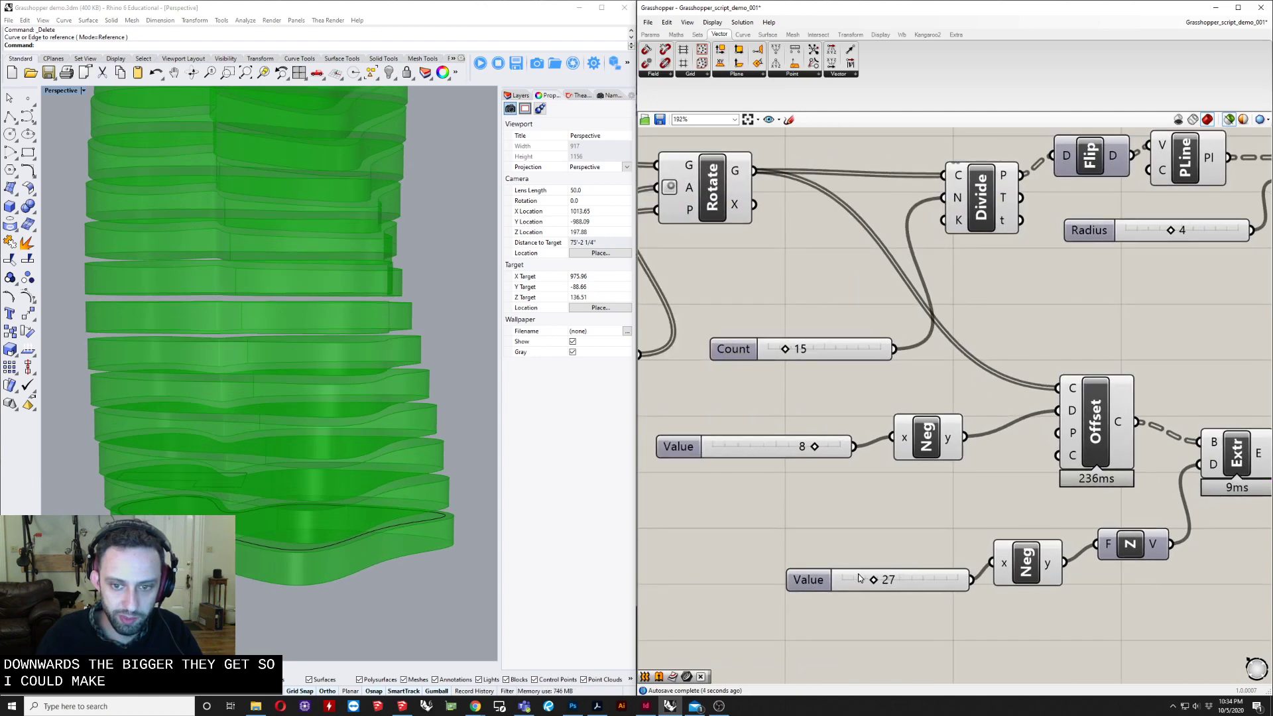
Step: Check the heights slider, set the floor thickness slider to the matching 34, and examine the tower from around
scroll(873, 581, "down", 3)
right_click_drag(741, 570, 952, 586)
right_click_drag(747, 439, 863, 451)
scroll(690, 449, "up", 5)
scroll(895, 431, "down", 4)
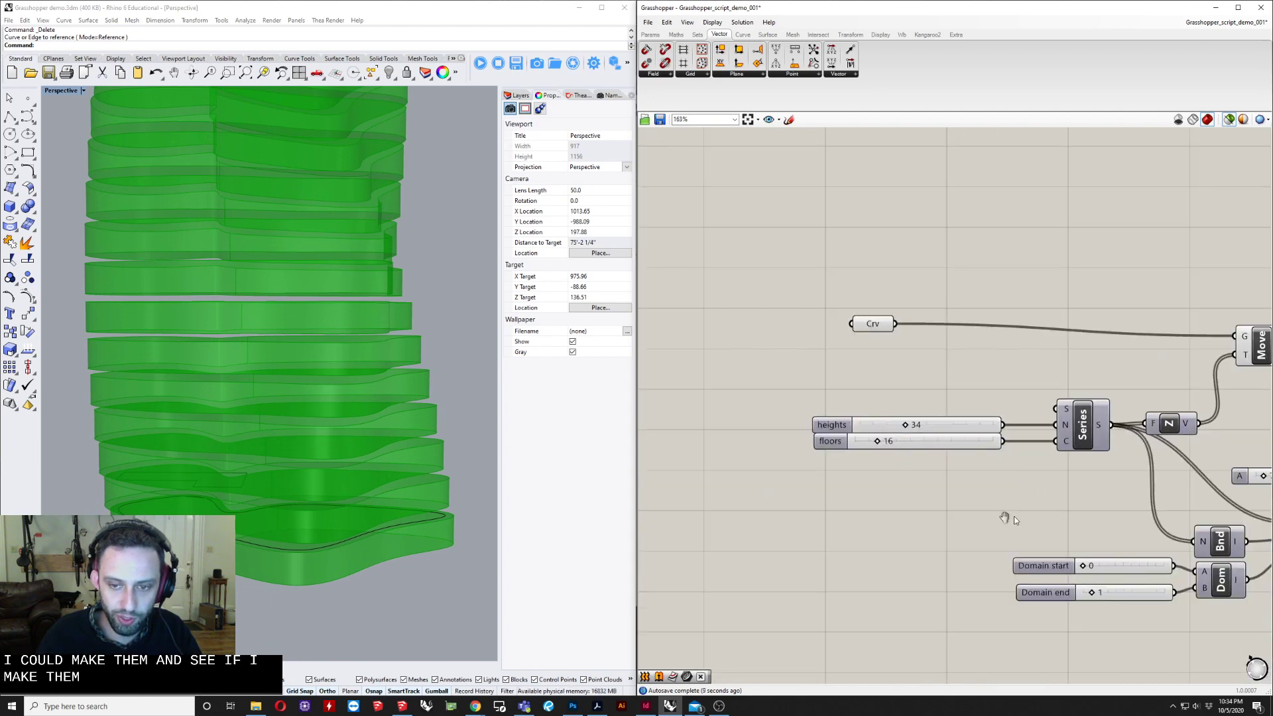
right_click_drag(1014, 516, 749, 484)
right_click_drag(1078, 528, 815, 497)
right_click_drag(1128, 600, 925, 576)
scroll(925, 576, "up", 3)
scroll(850, 566, "up", 4)
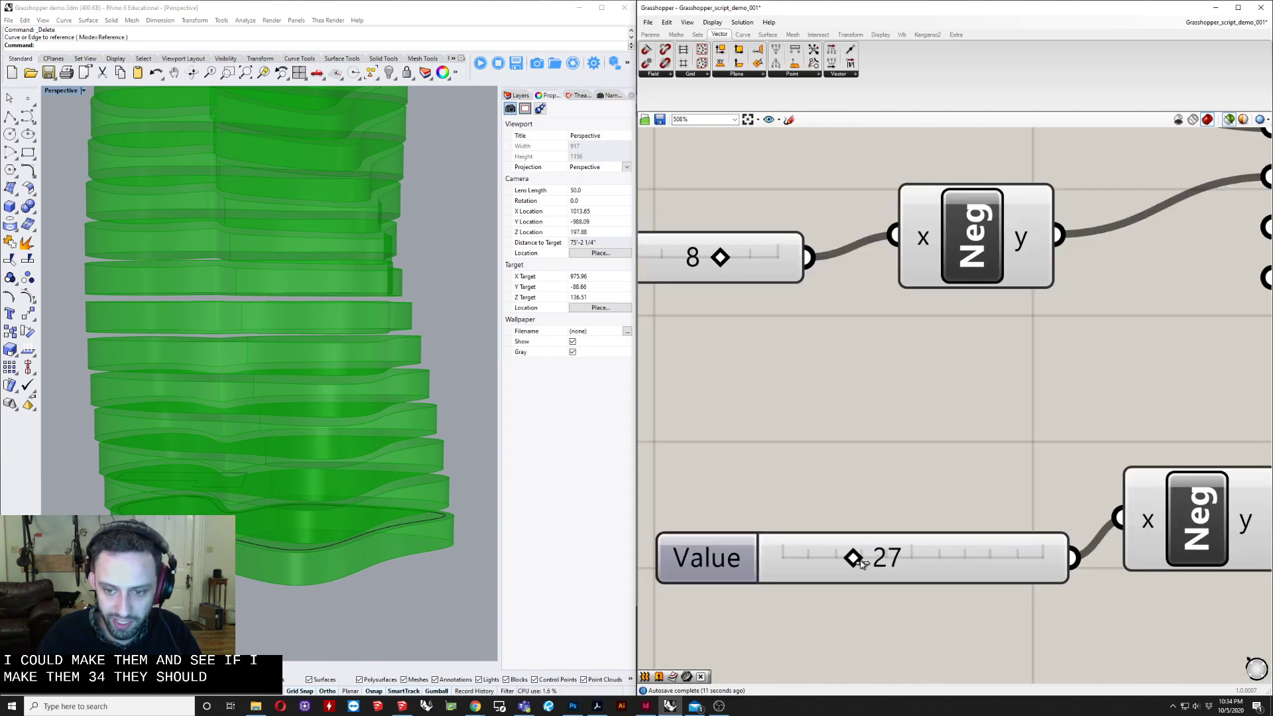
left_click_drag(860, 562, 878, 563)
right_click_drag(312, 506, 401, 472)
scroll(358, 432, "down", 6)
right_click_drag(358, 432, 438, 465)
scroll(868, 558, "up", 3)
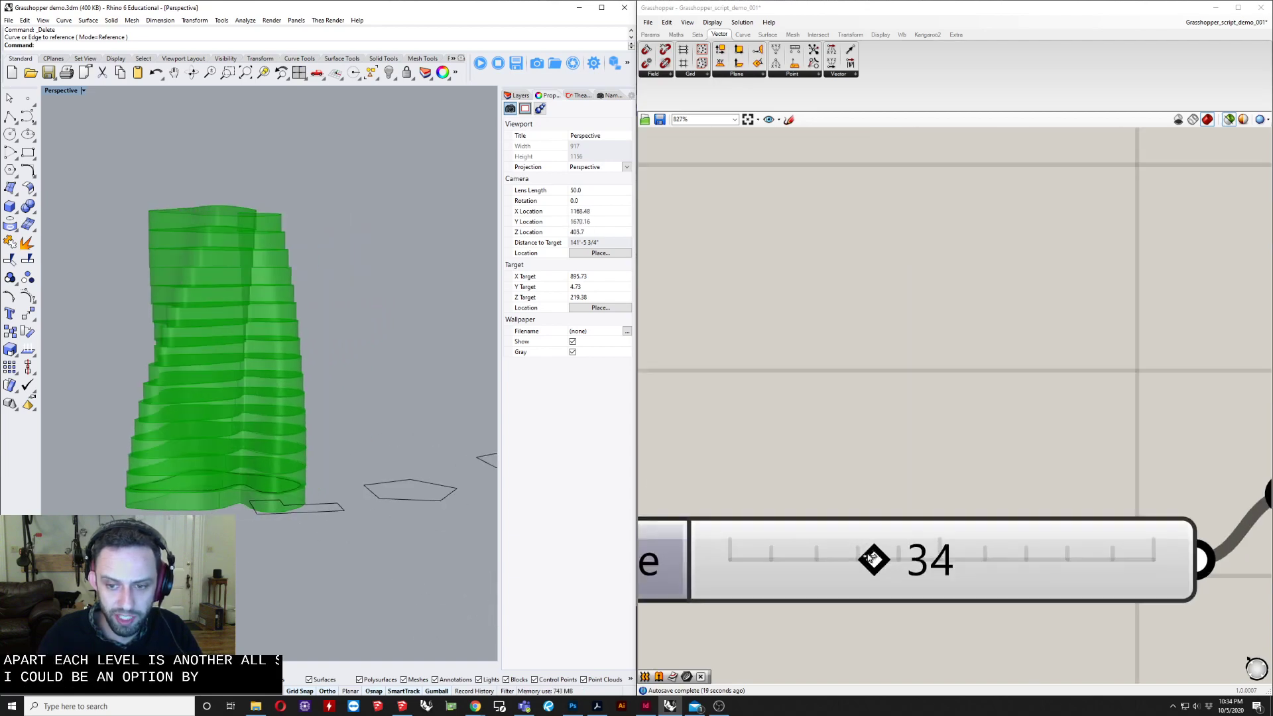
right_click_drag(168, 412, 153, 517)
Step: Lower the floor thickness slider to 4 and inspect the thin floor plates up close
left_click_drag(878, 559, 741, 561)
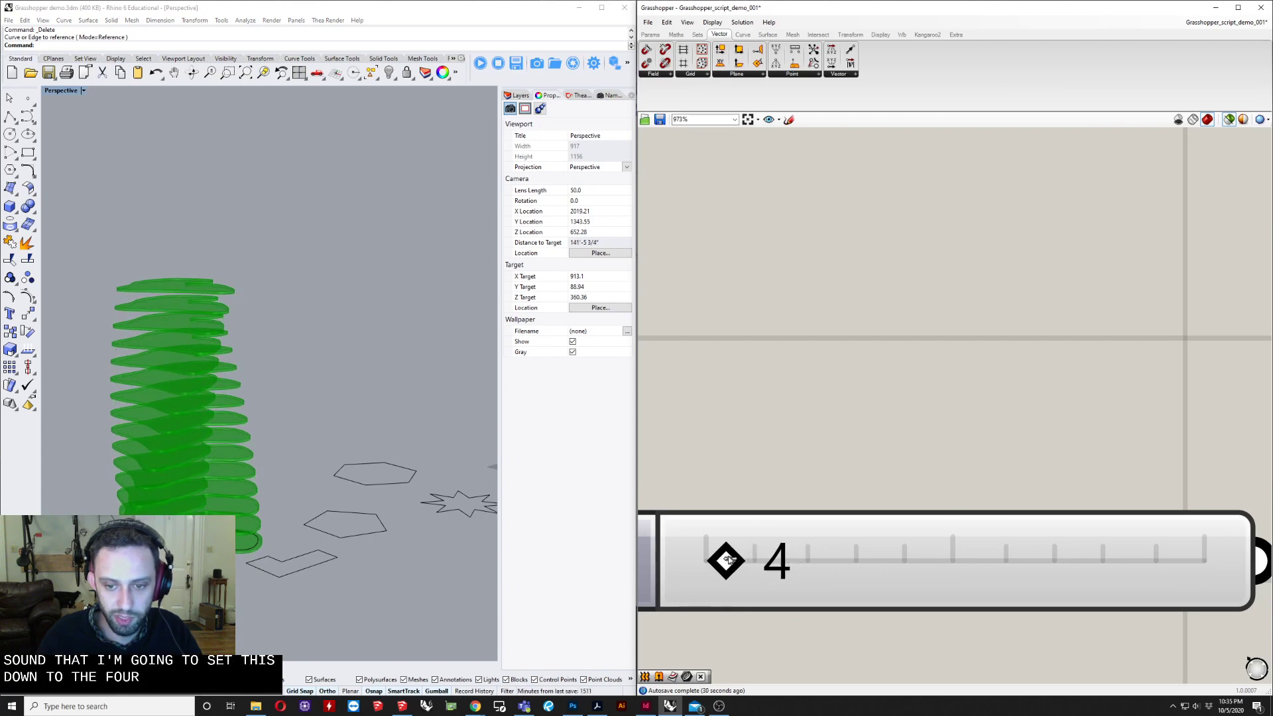
right_click_drag(195, 511, 393, 464, "shift")
scroll(220, 509, "up", 13)
scroll(259, 488, "down", 5)
right_click_drag(260, 443, 223, 481)
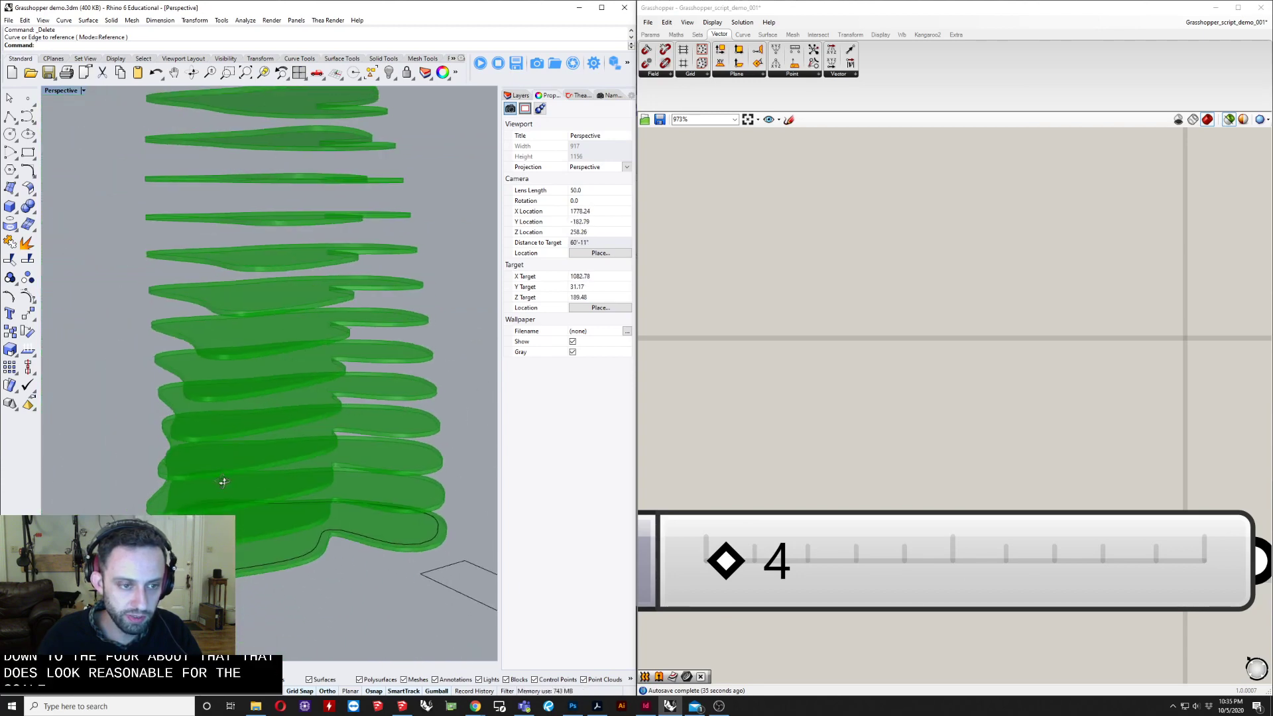
Step: Preview the column polylines together with the capped floor plates and inspect the tower up close from around
scroll(246, 477, "down", 8)
scroll(858, 446, "down", 7)
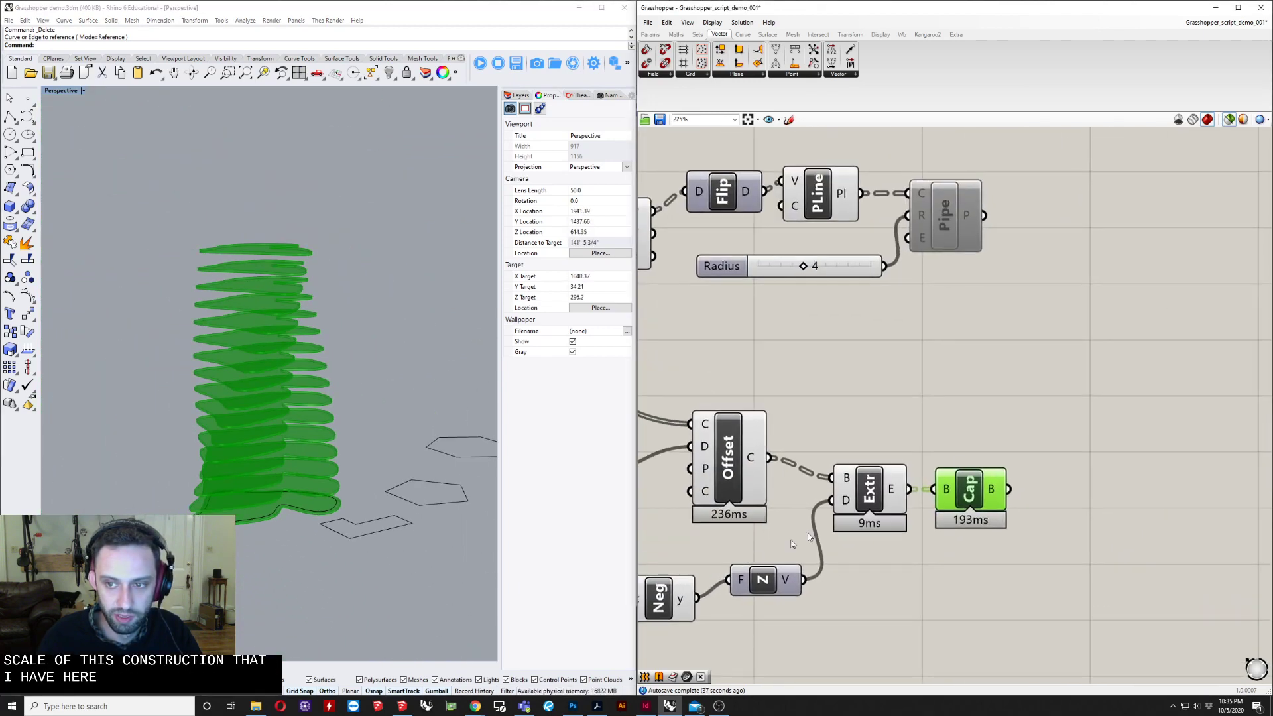
right_click_drag(988, 439, 907, 527)
left_click(748, 307, "shift")
scroll(197, 443, "up", 10)
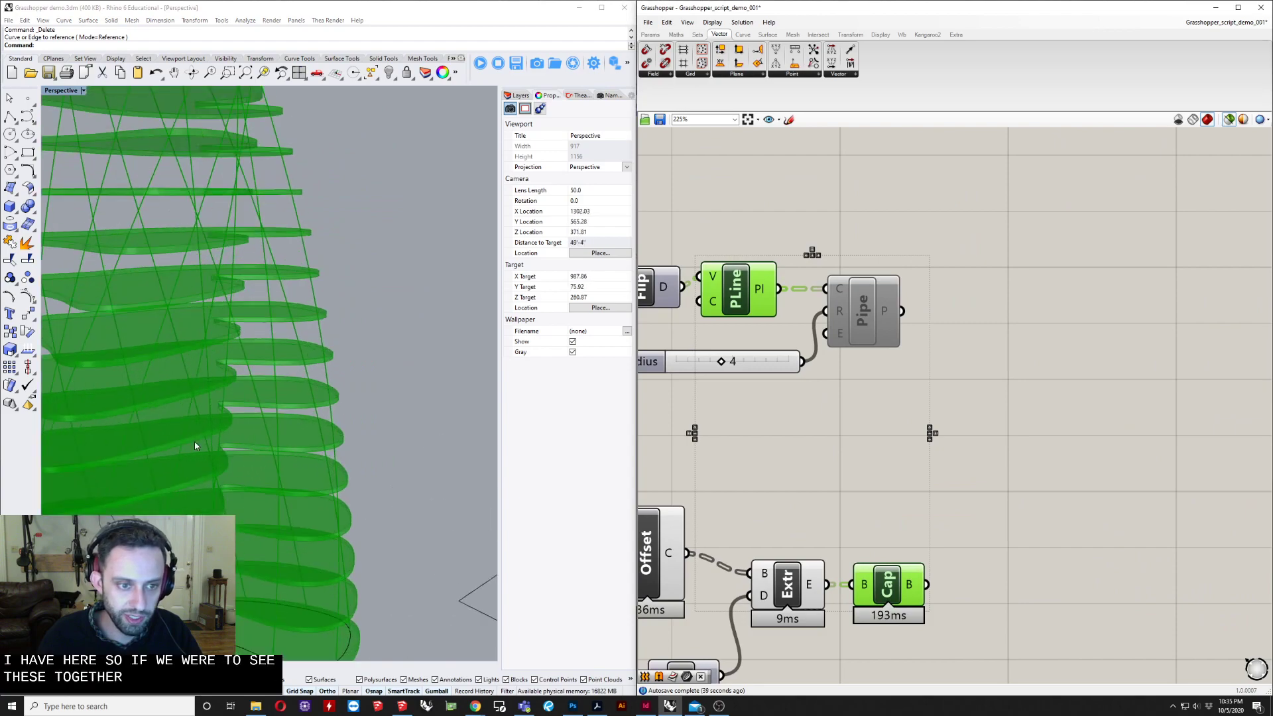
right_click_drag(196, 444, 394, 394)
right_click_drag(264, 409, 491, 418)
Step: Clear the combined preview and show only the rotated floor curves from the Rotate component
scroll(887, 403, "down", 4)
right_click_drag(860, 416, 942, 475)
left_click(873, 341)
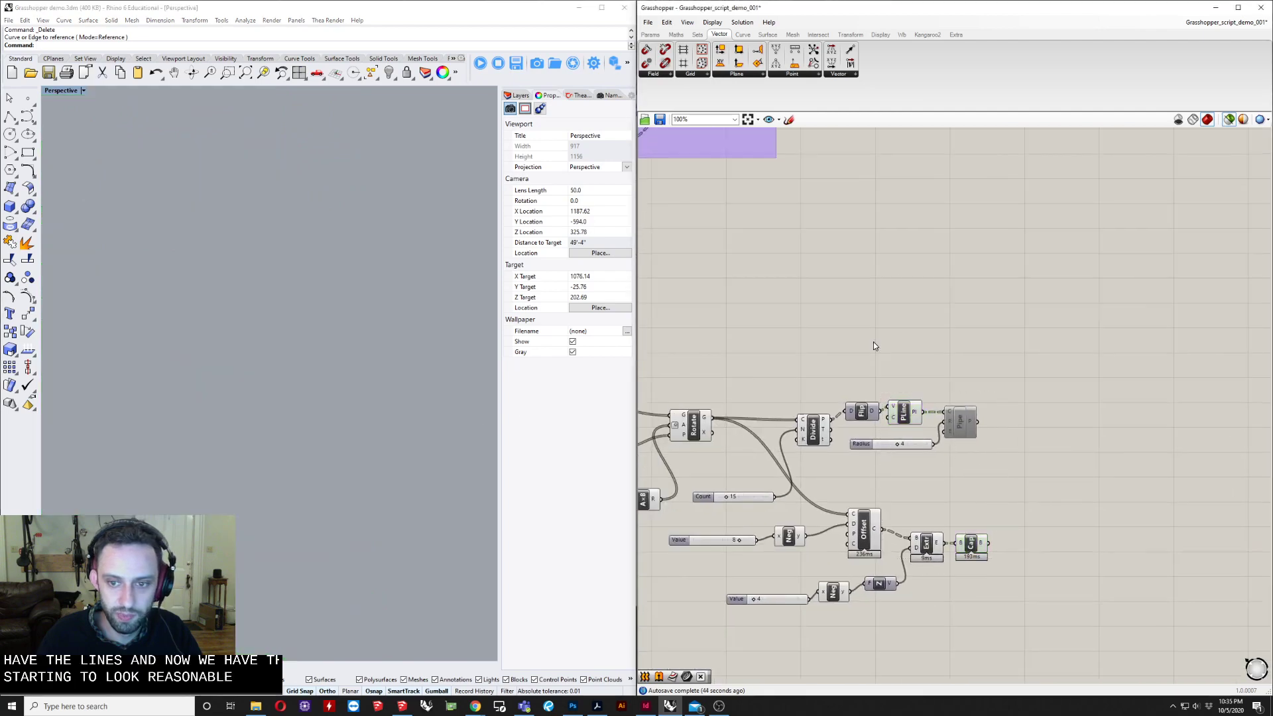
right_click_drag(696, 431, 687, 423)
left_click(686, 423)
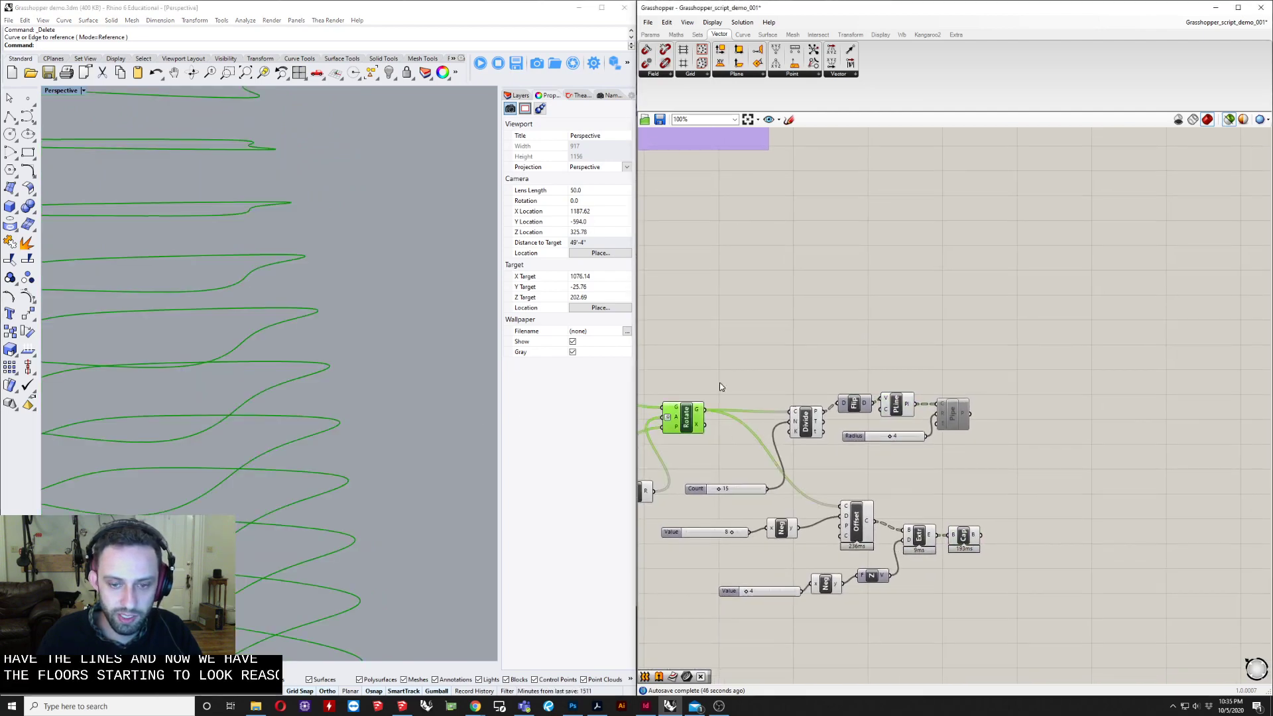
right_click_drag(719, 383, 780, 353)
Step: Duplicate the floor Offset component with its Negative component and value slider, and place the copy above the Rotate and Divide components
left_click(930, 476)
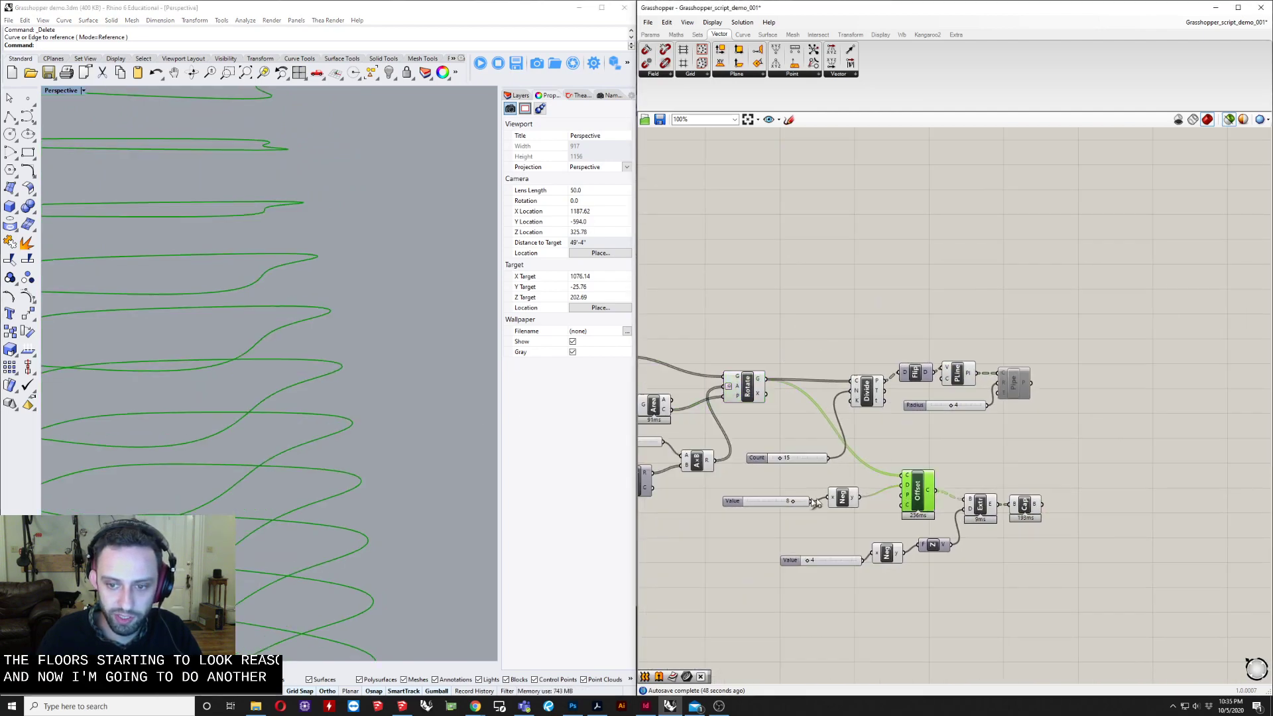
scroll(830, 498, "up", 3)
left_click(839, 499, "shift")
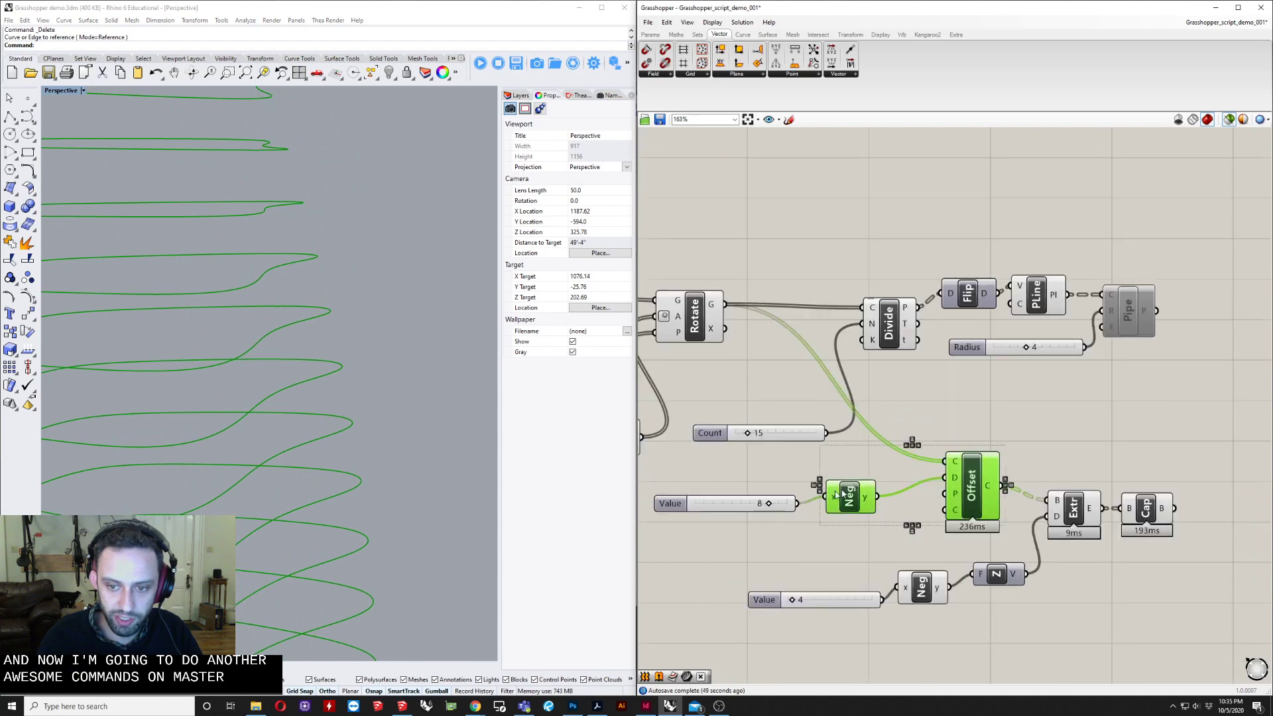
left_click(731, 507, "shift")
key("ctrl+c")
key("ctrl+v")
left_click_drag(987, 492, 923, 189)
right_click_drag(703, 250, 882, 389)
scroll(762, 331, "up", 2)
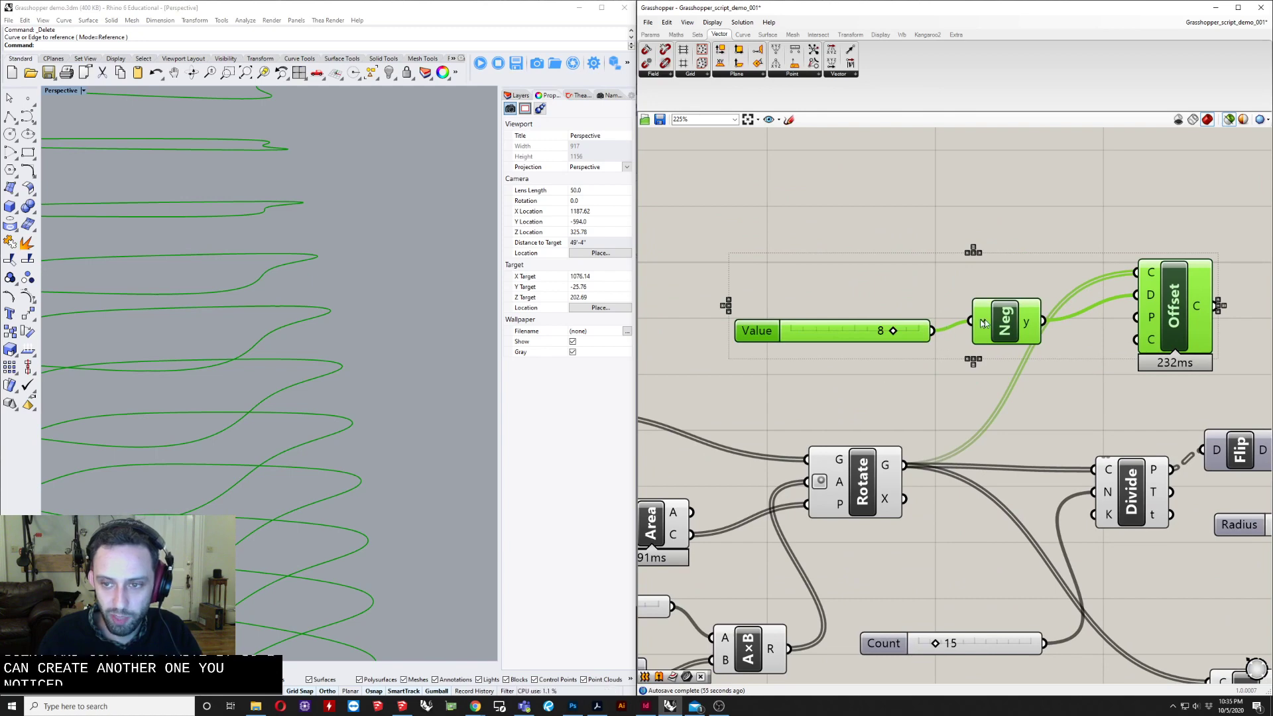
Step: Wire the copied slider directly to the new Offset's distance input and delete the copied Negative component
left_click(830, 299)
mouse_move(841, 329)
left_mouse_down()
mouse_move(882, 299)
mouse_move(865, 324)
left_mouse_up()
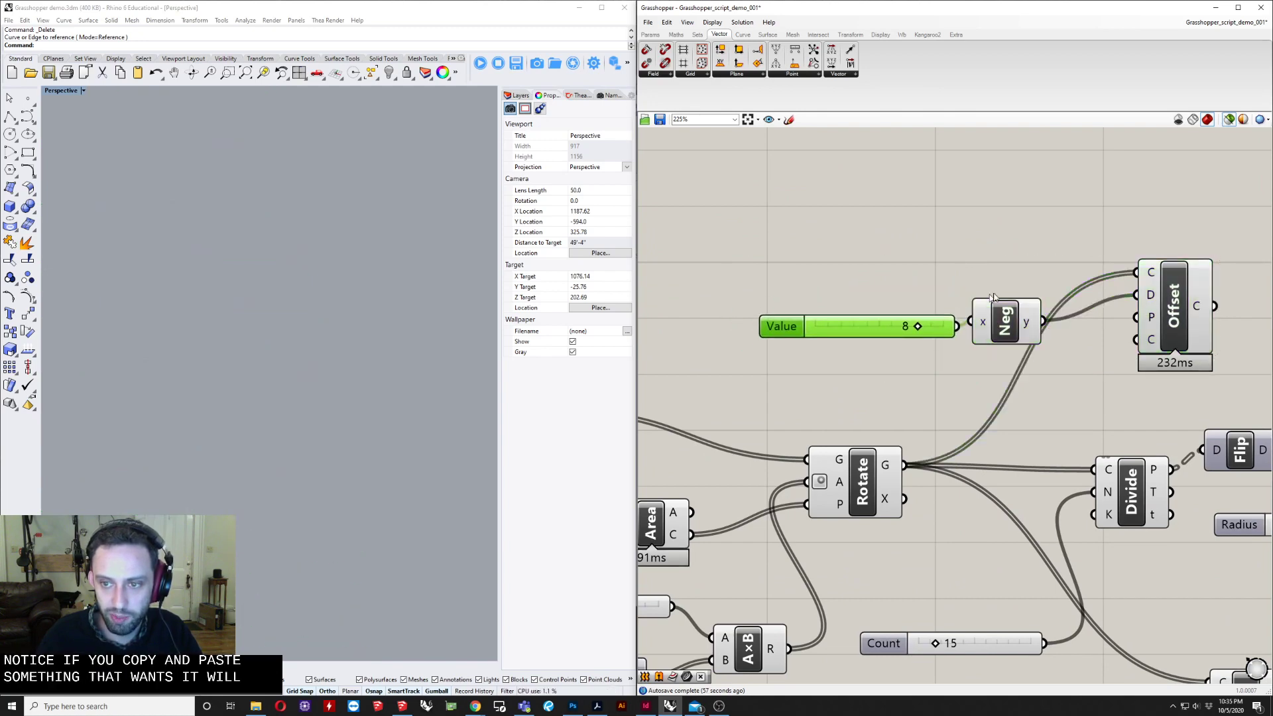
left_click_drag(1020, 279, 926, 323)
left_click_drag(1003, 330, 1145, 298)
left_click(961, 346)
left_click(958, 319)
key("Delete")
Step: Preview the new Offset with the Rotate curves and set its distance slider to 6
left_click(1178, 286)
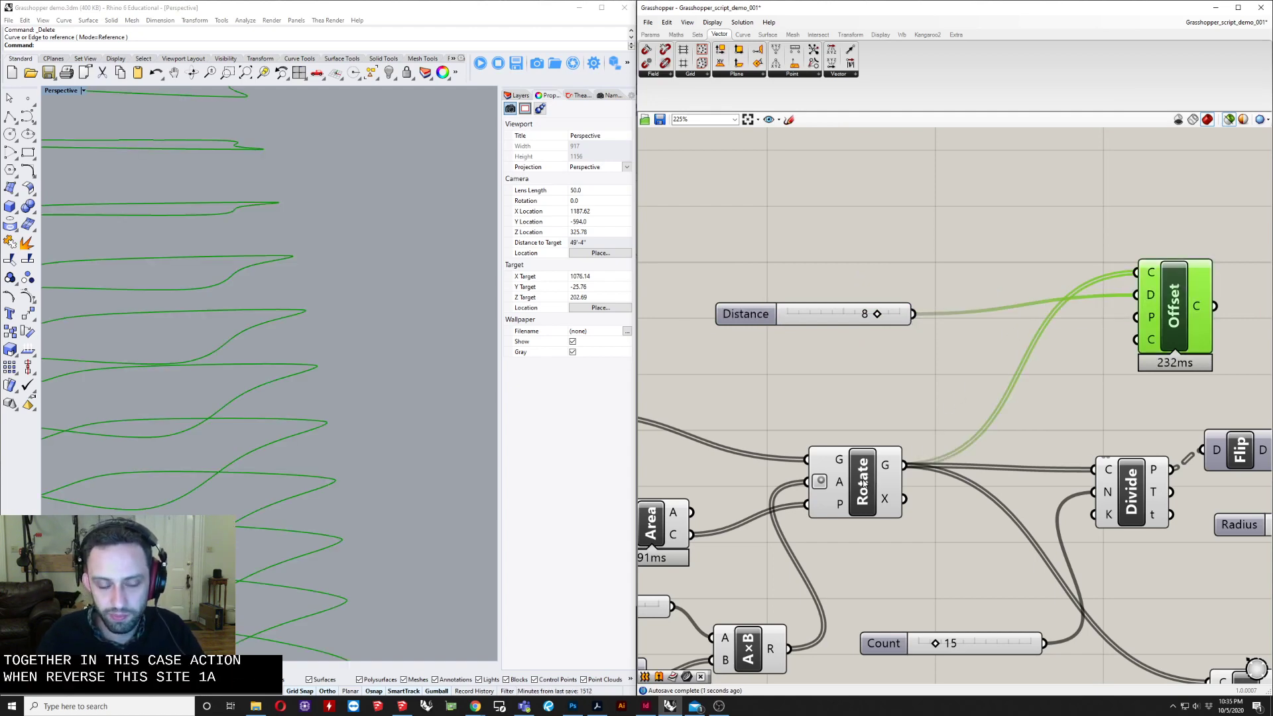
right_click_drag(872, 424, 747, 452)
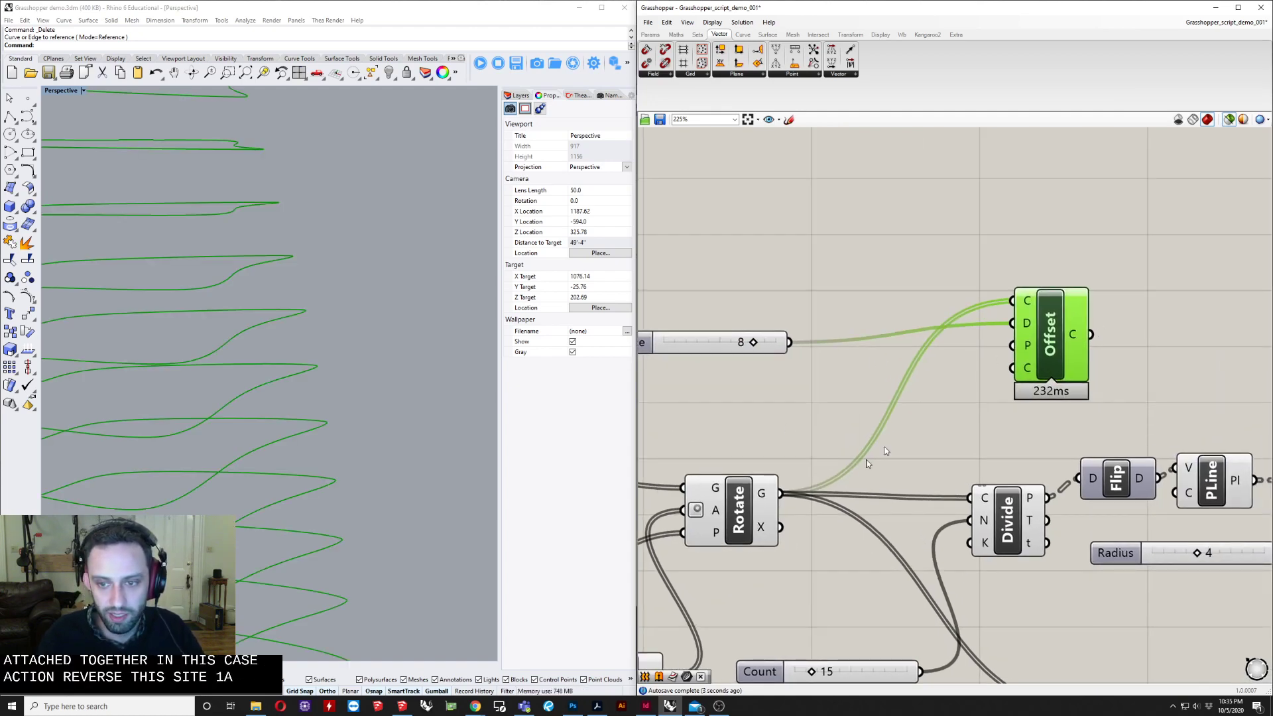
left_click(753, 505, "shift")
right_click_drag(345, 476, 464, 465)
left_click_drag(776, 344, 730, 345)
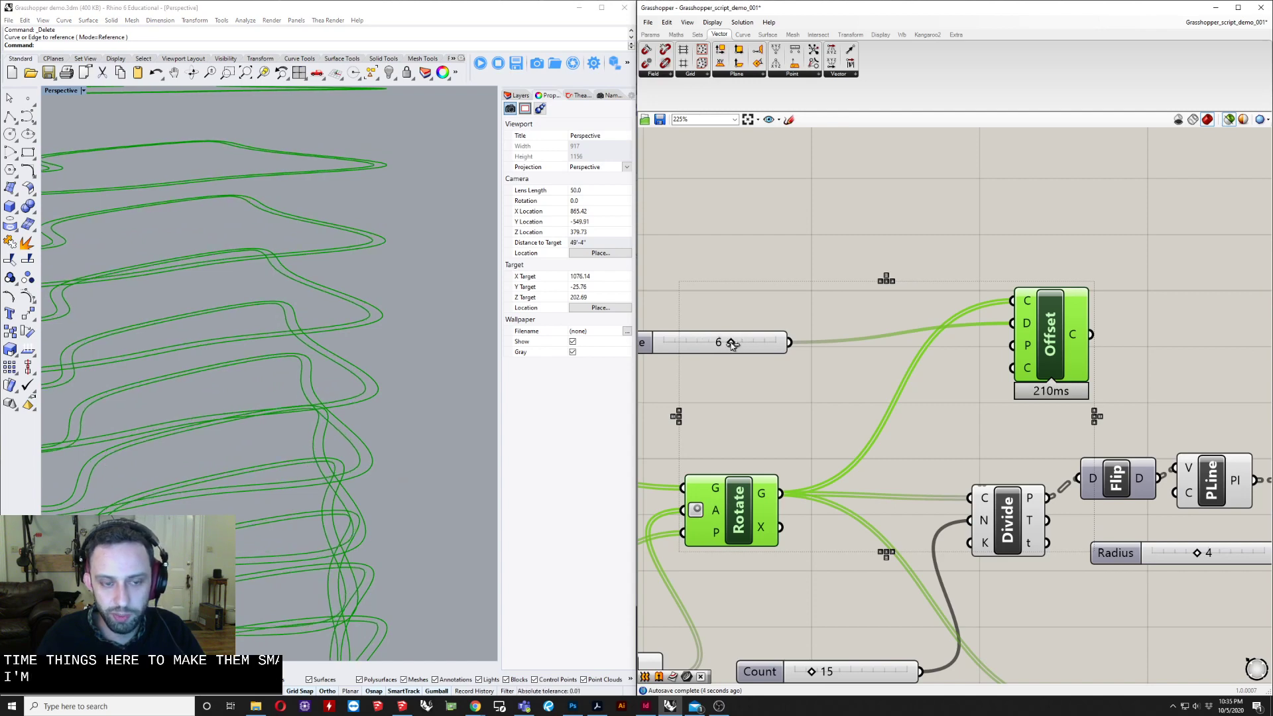
right_click_drag(742, 371, 730, 374)
Step: Add a Loft component beside the new Offset and feed it the offset curves
scroll(730, 373, "down", 3)
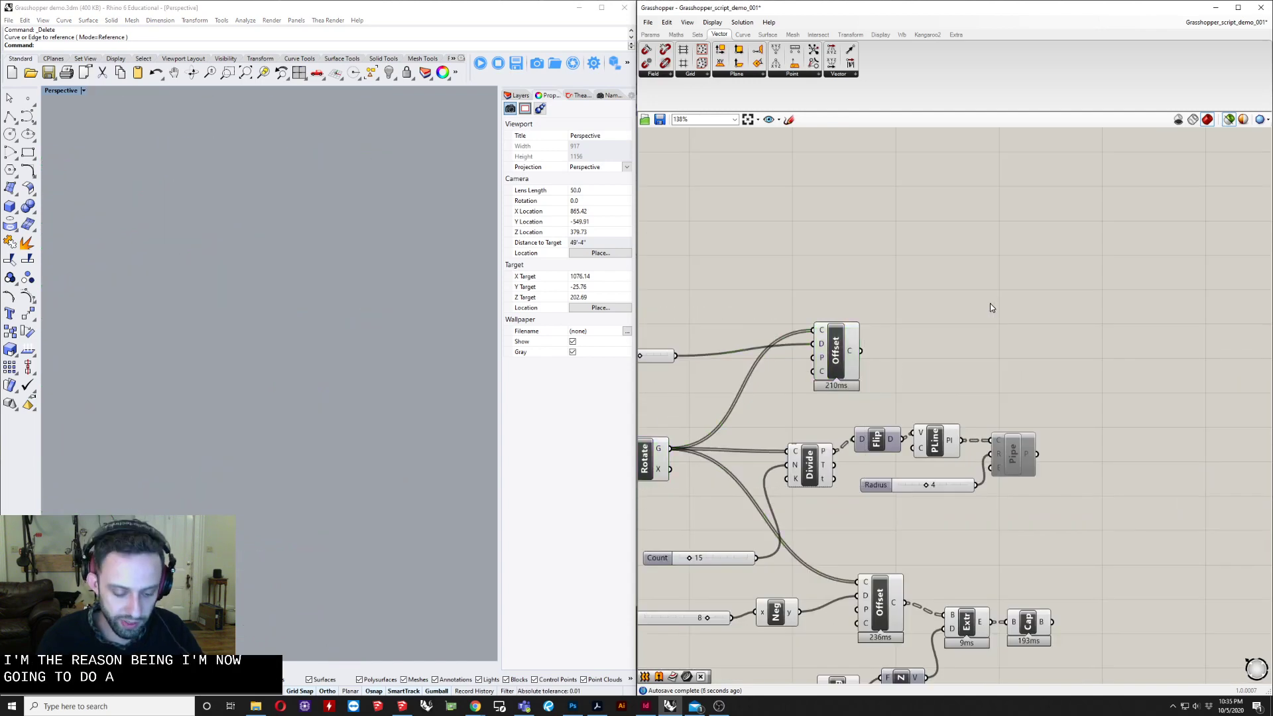
double_click(968, 345)
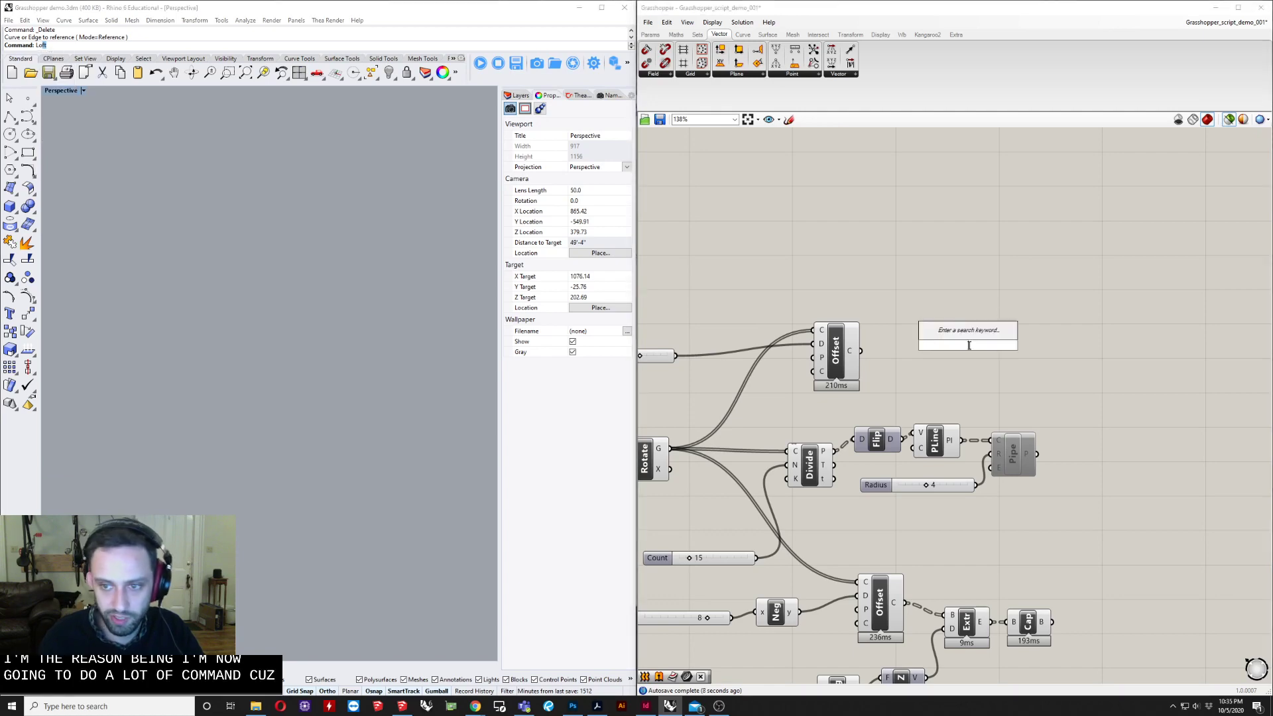
type("loft")
key("Return")
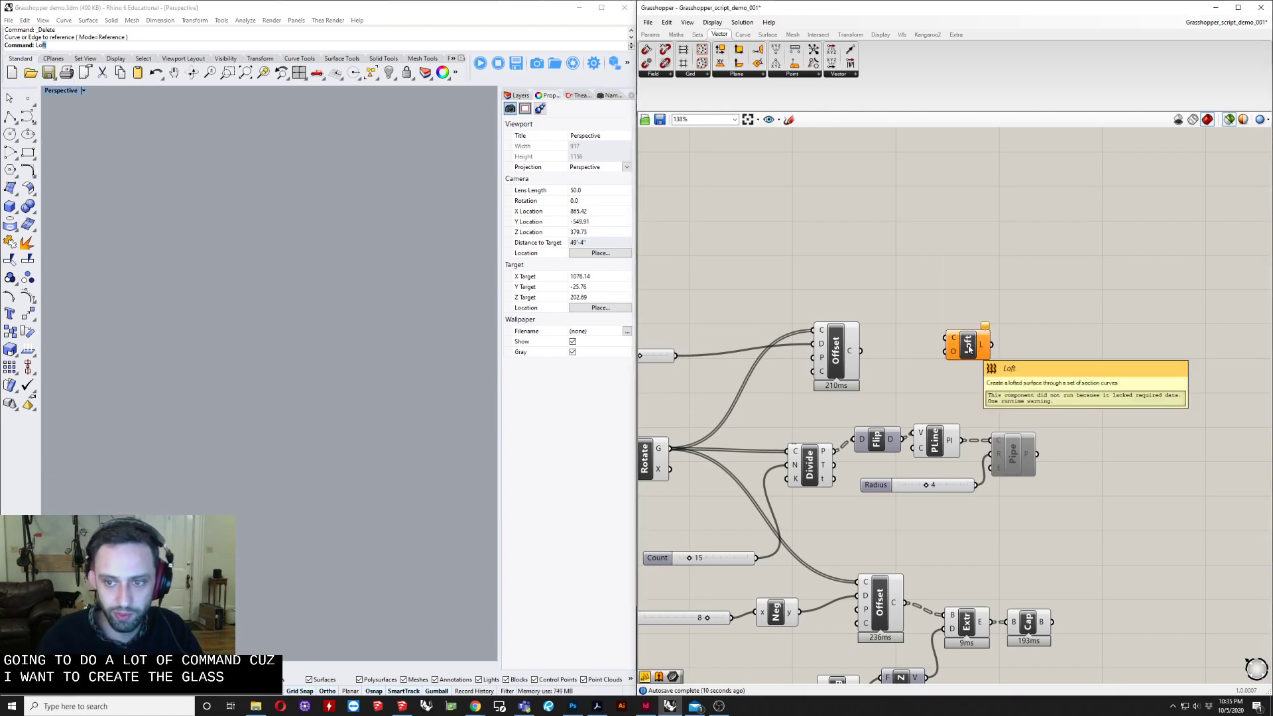
scroll(967, 344, "up", 3)
left_click_drag(931, 330, 932, 332)
left_click_drag(969, 344, 888, 351)
Step: Flatten the new Offset's curve output and examine the lofted glass surface from around
scroll(890, 353, "down", 3)
scroll(821, 360, "up", 4)
right_click(824, 351)
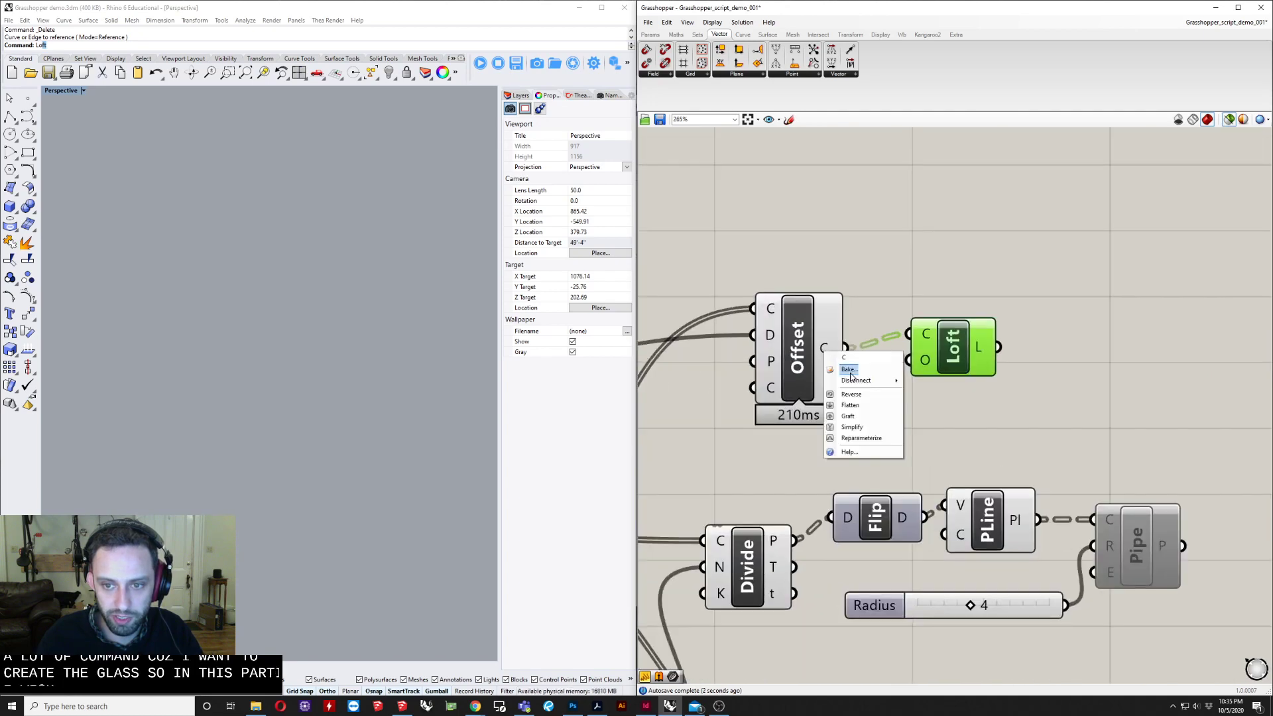
left_click(855, 406)
scroll(786, 375, "down", 1)
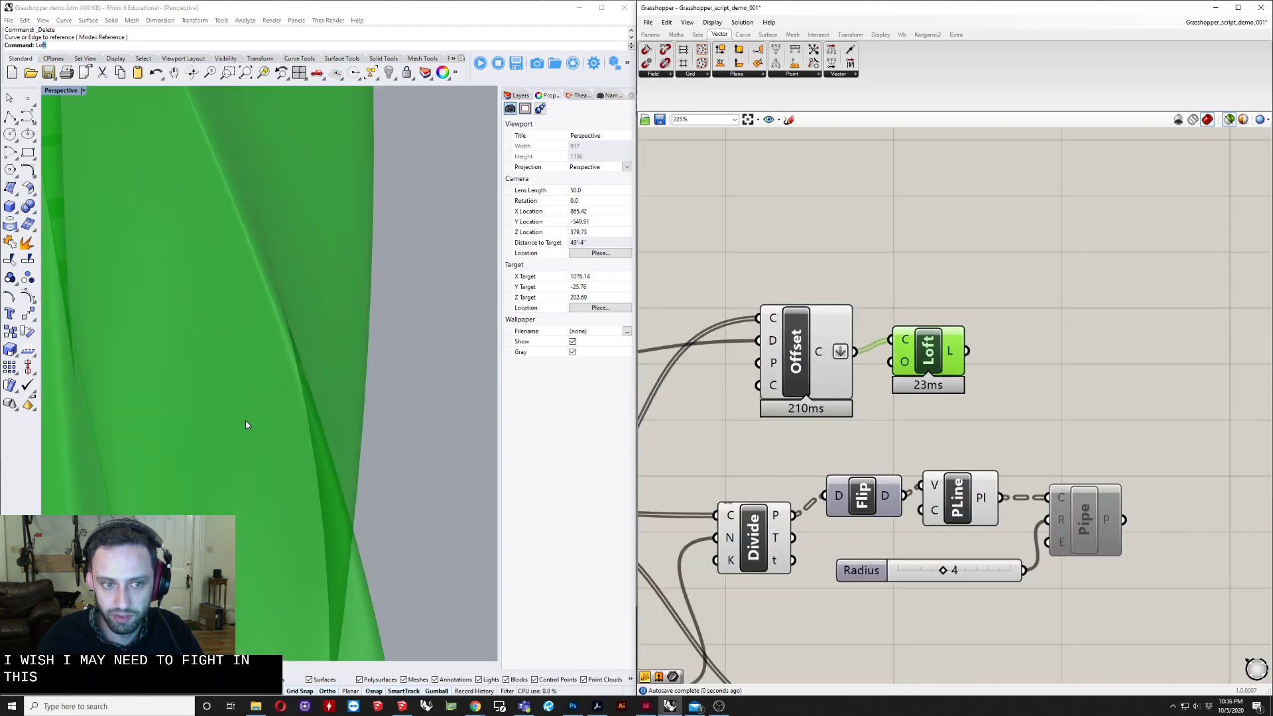
scroll(247, 424, "down", 14)
right_click_drag(248, 424, 352, 385)
scroll(264, 424, "up", 8)
right_click_drag(390, 297, 321, 298)
Step: Set the rotation angle slider feeding the multiplication to 140 and view the whole twisted loft
right_click_drag(922, 352, 1065, 323)
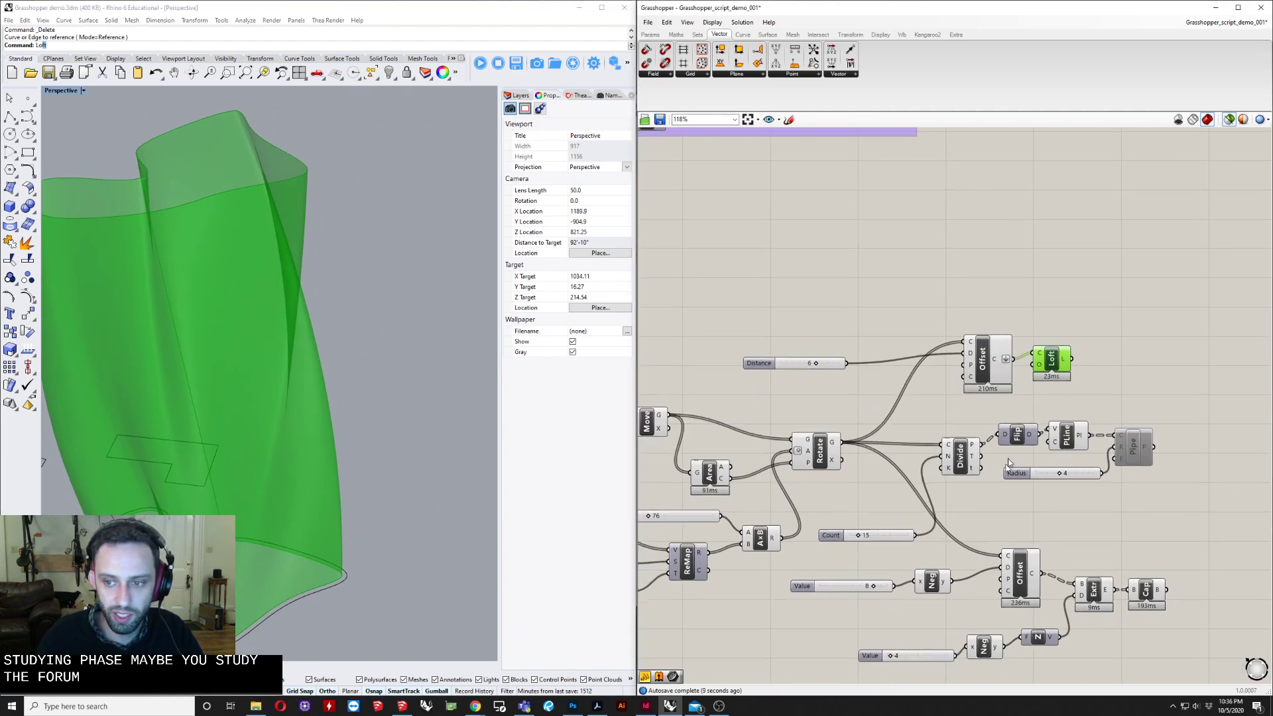
right_click_drag(1031, 534, 999, 437)
scroll(816, 406, "up", 5)
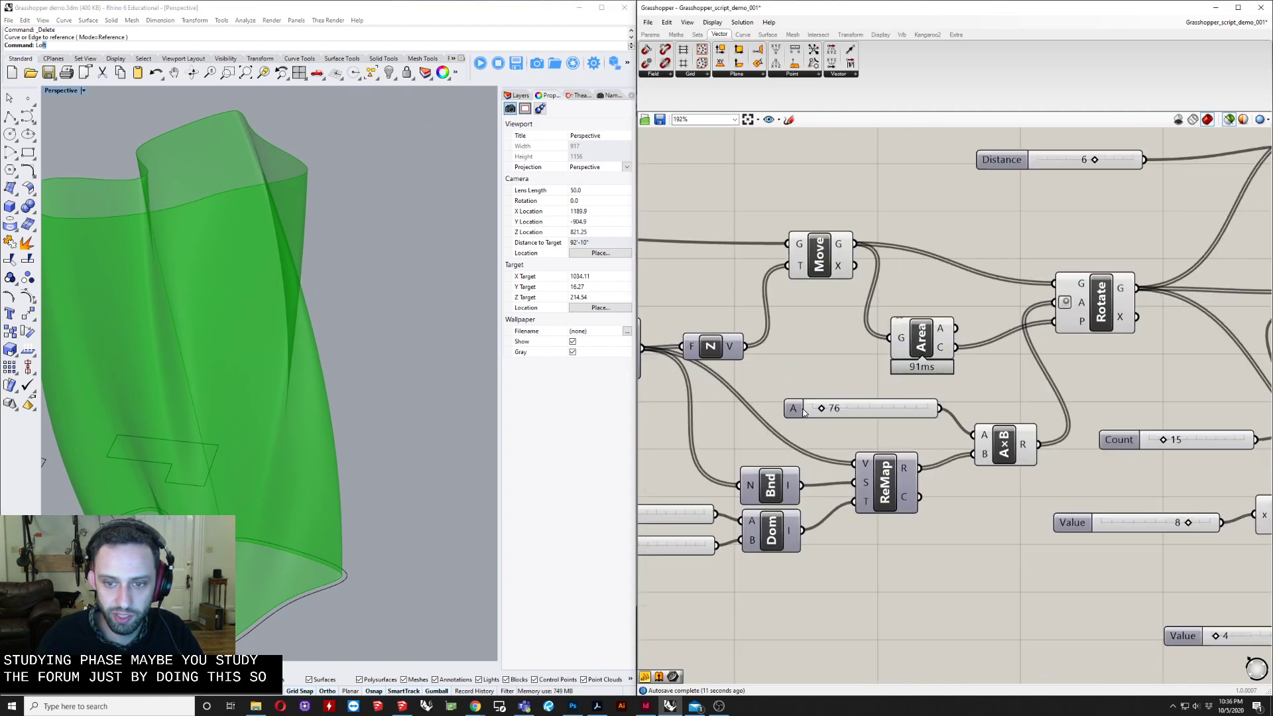
mouse_move(847, 406)
left_mouse_down()
mouse_move(823, 407)
mouse_move(843, 410)
left_mouse_up()
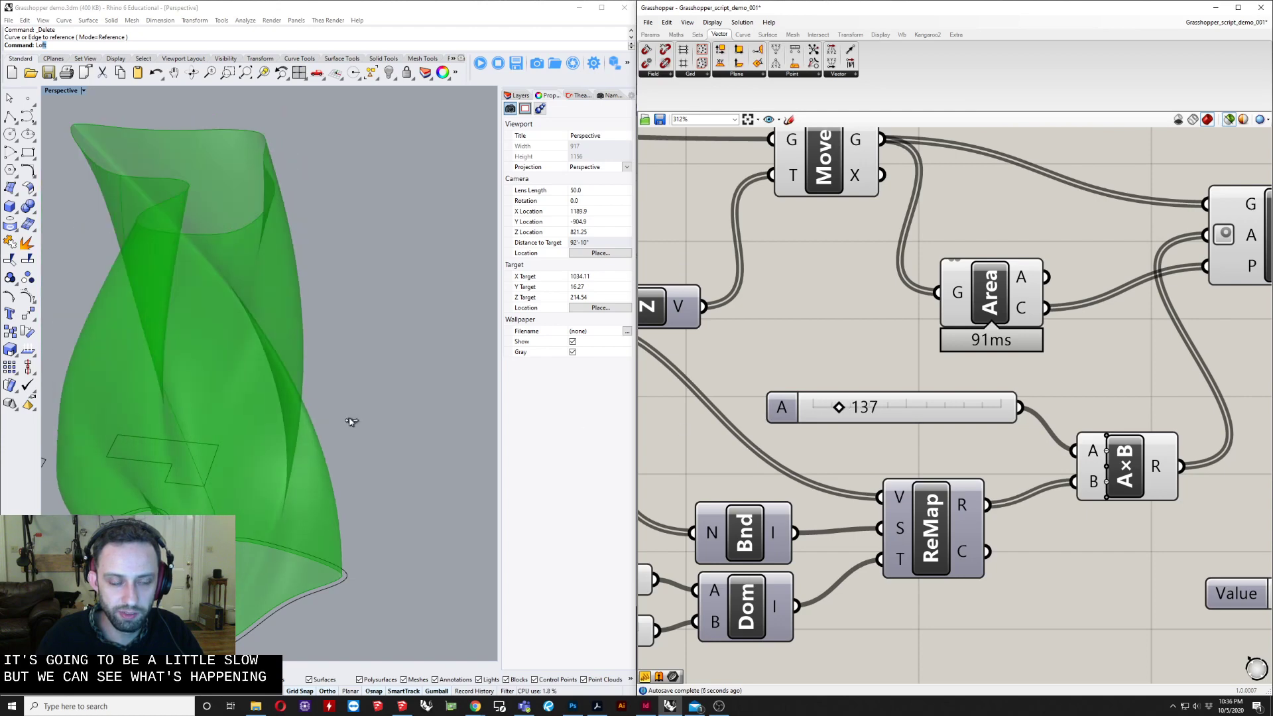
right_click_drag(300, 412, 390, 383)
scroll(389, 386, "down", 6)
Step: Preview the column polylines together with the loft and inspect the columns against the glass up close
right_click_drag(988, 323, 870, 373)
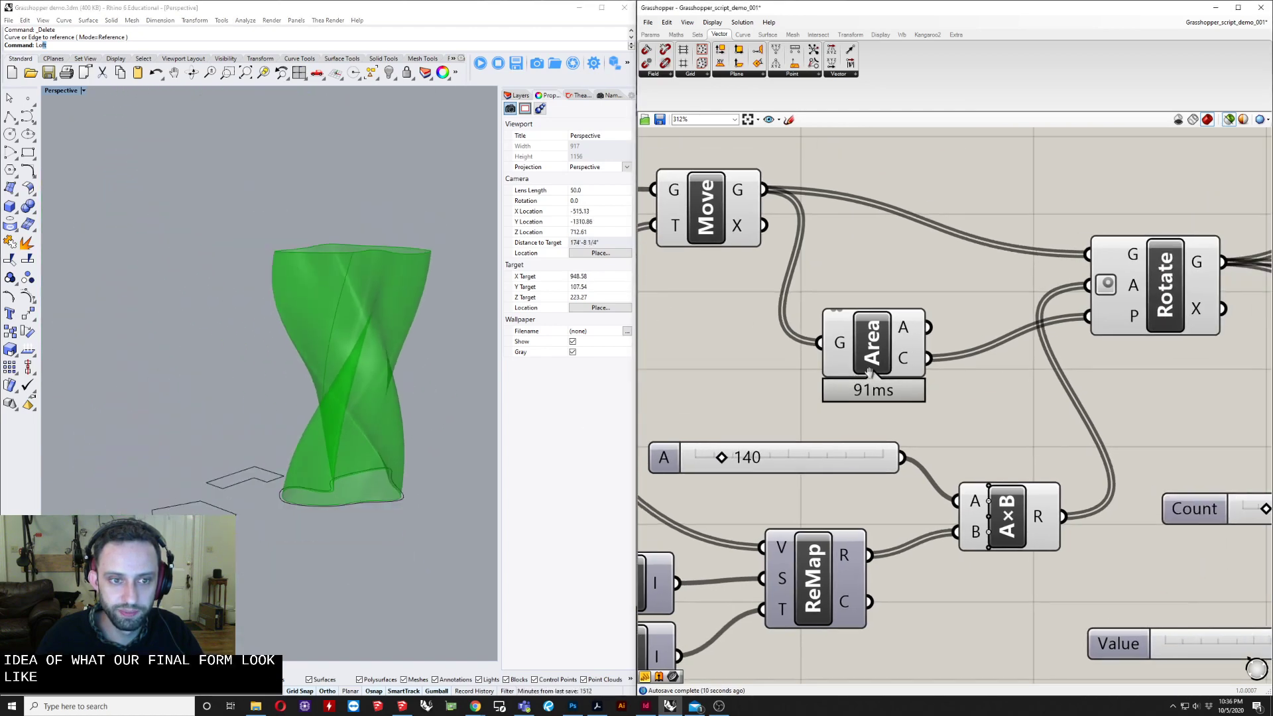
scroll(870, 373, "down", 4)
right_click_drag(1171, 304, 712, 437)
right_click_drag(884, 398, 1001, 335)
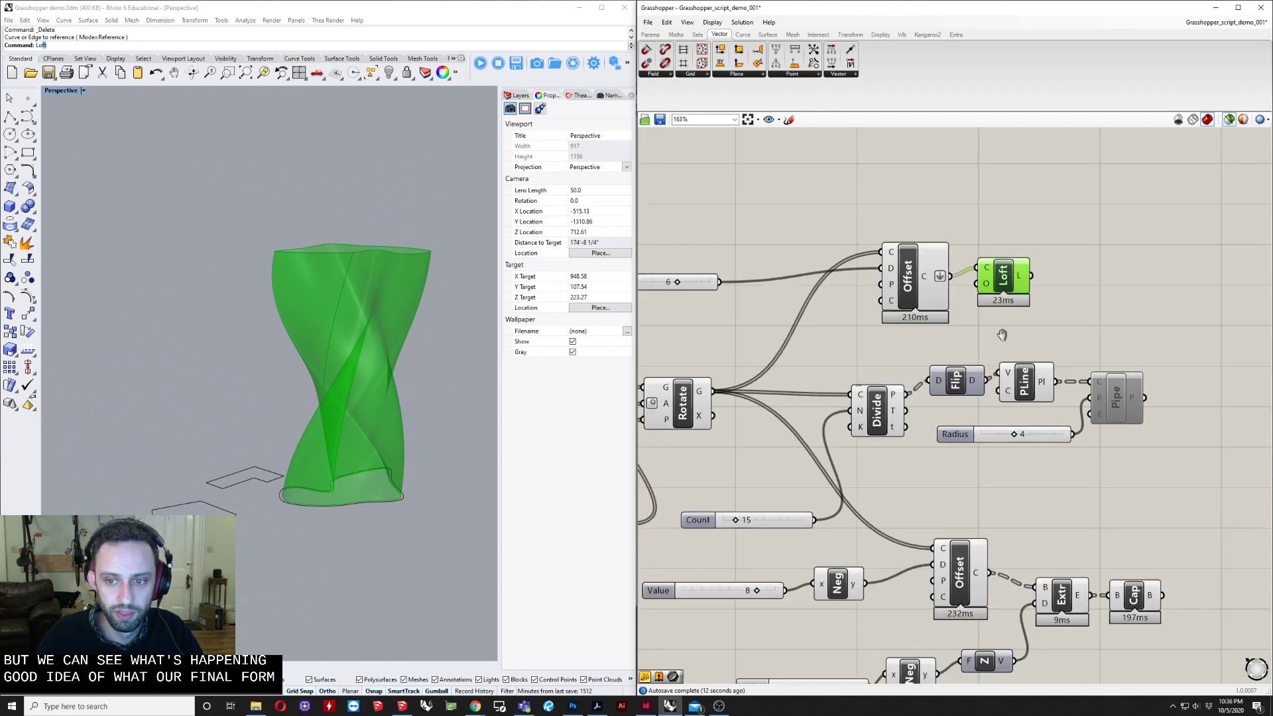
left_click(1023, 382, "shift")
right_click_drag(386, 383, 475, 382)
right_click_drag(1056, 435, 860, 414)
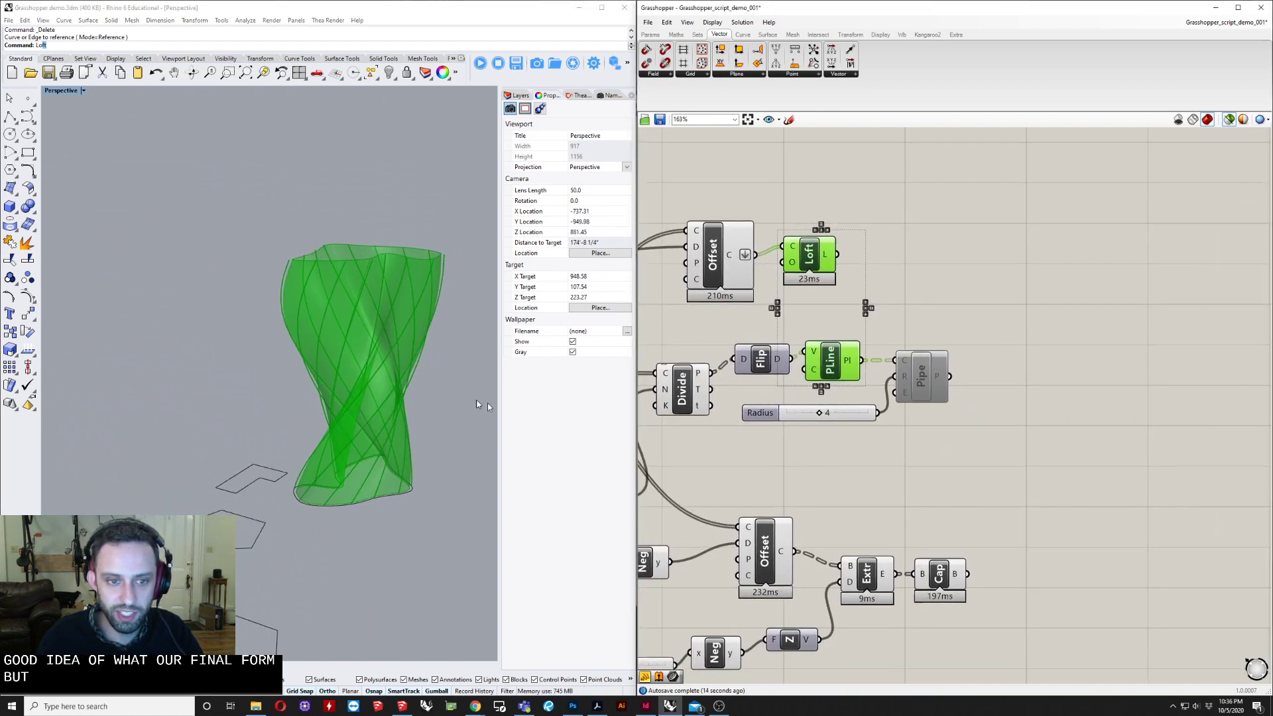
scroll(426, 383, "up", 8)
right_click_drag(423, 384, 377, 431)
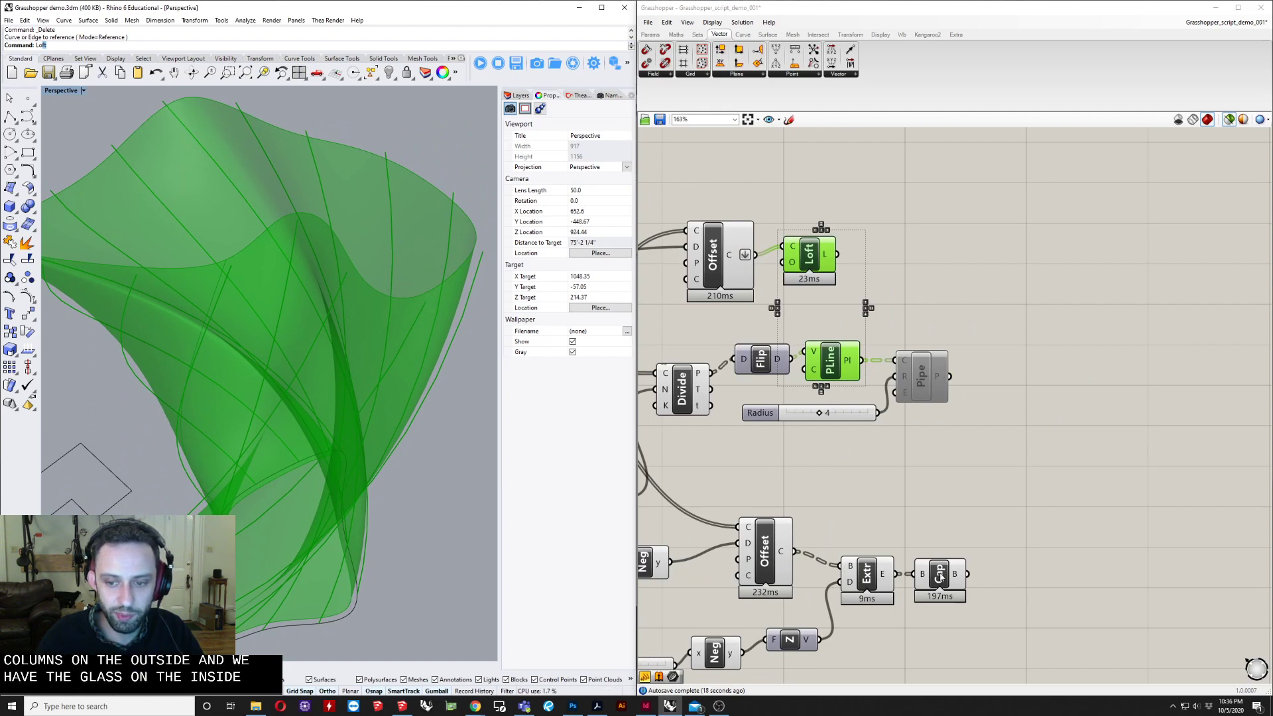
Step: Add the capped floor plates to the loft and column preview and examine the complete tower from around
left_click(941, 577, "shift")
right_click_drag(305, 393, 335, 479)
right_click_drag(346, 292, 331, 349)
scroll(431, 297, "up", 4)
scroll(466, 296, "down", 6)
scroll(333, 247, "down", 4)
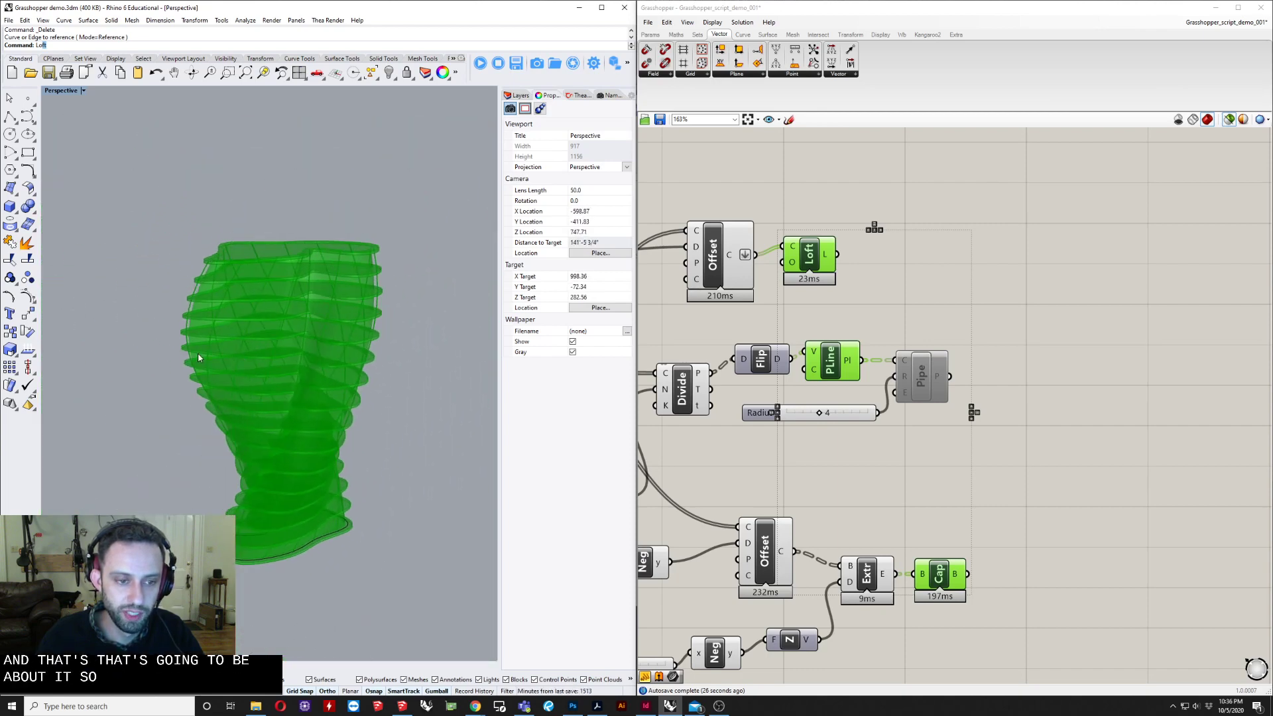
right_click_drag(198, 358, 356, 341)
scroll(926, 412, "down", 2)
Step: Set the number of floors slider to 24
right_click_drag(926, 412, 1053, 373)
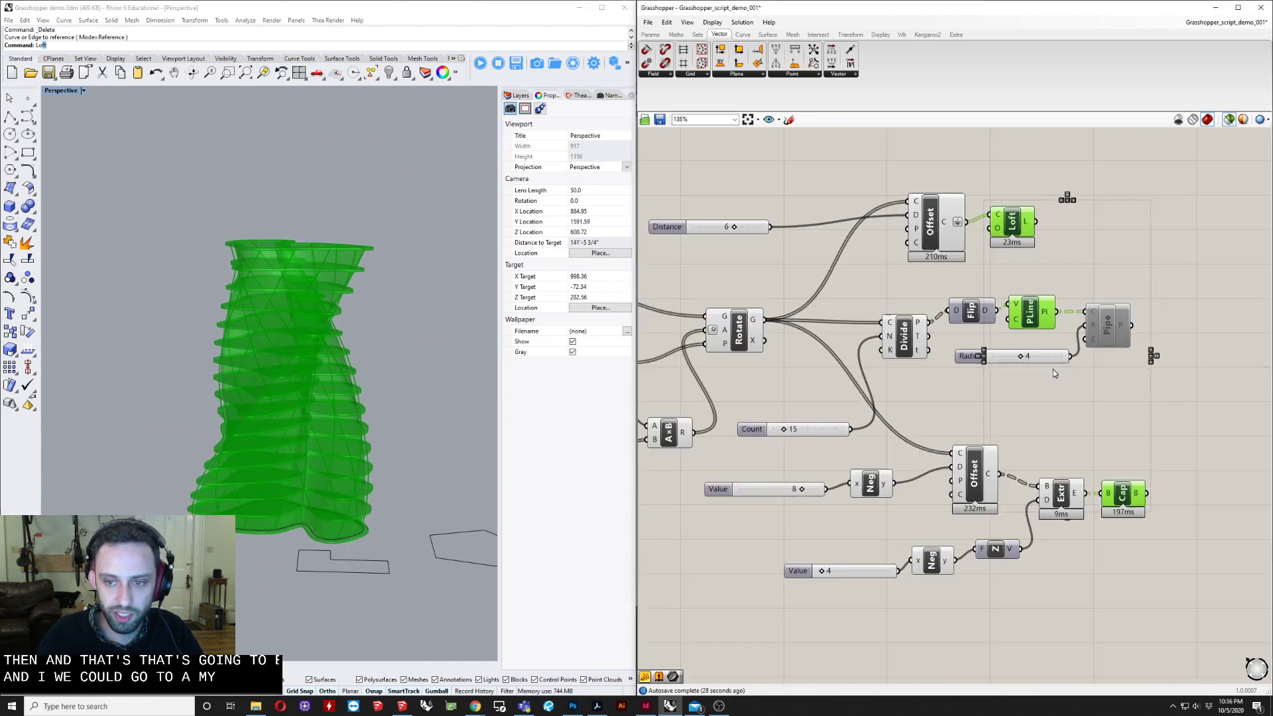
scroll(1053, 370, "down", 3)
right_click_drag(966, 399, 997, 426)
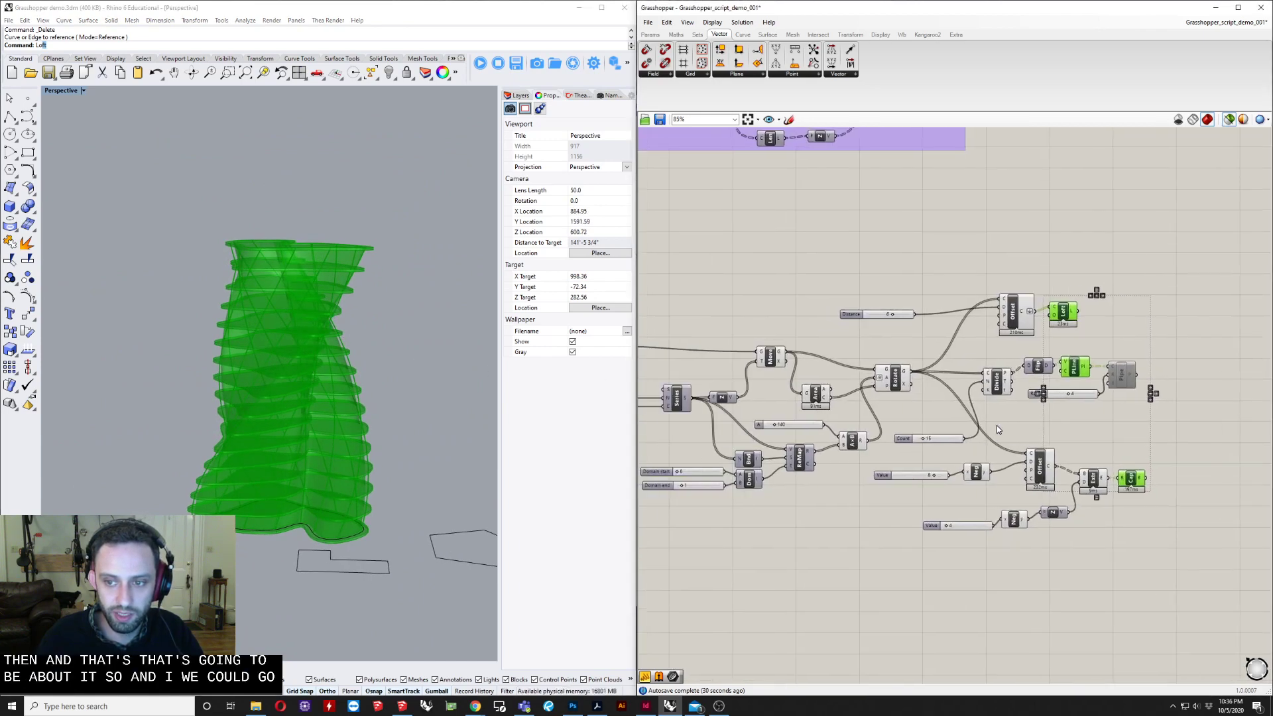
right_click_drag(702, 428, 955, 431)
scroll(830, 398, "up", 11)
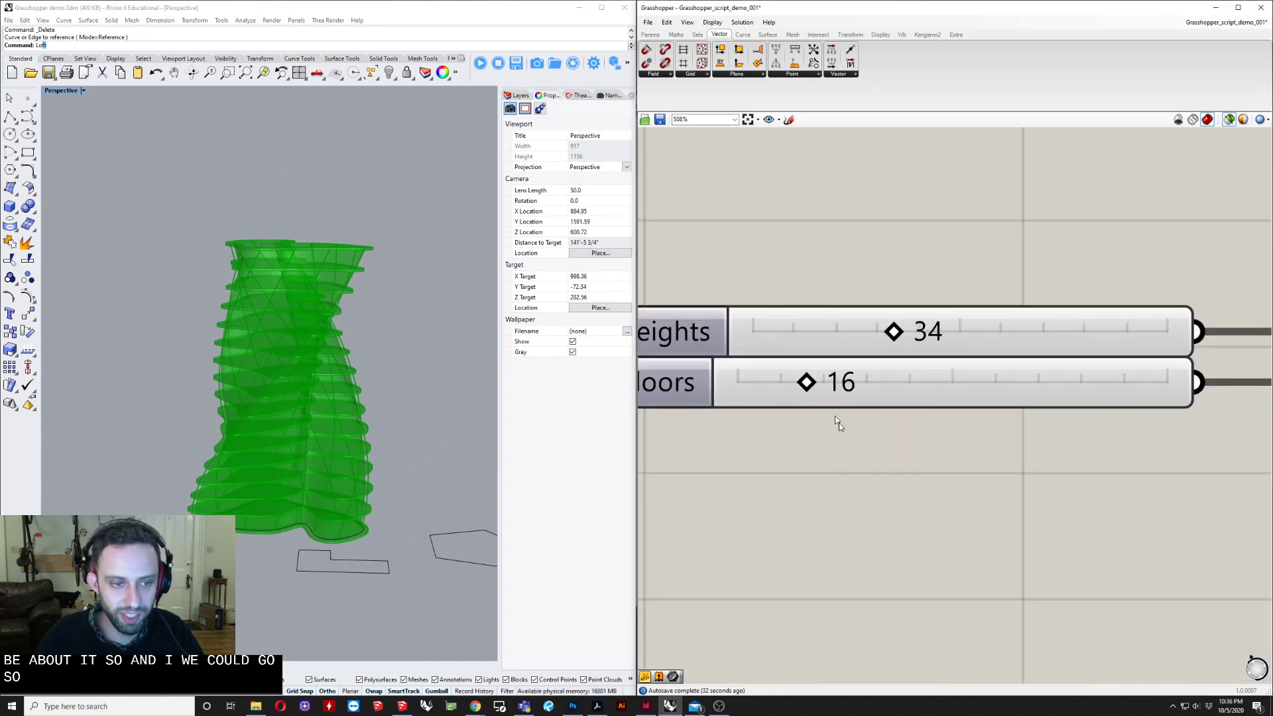
right_click_drag(838, 423, 772, 456)
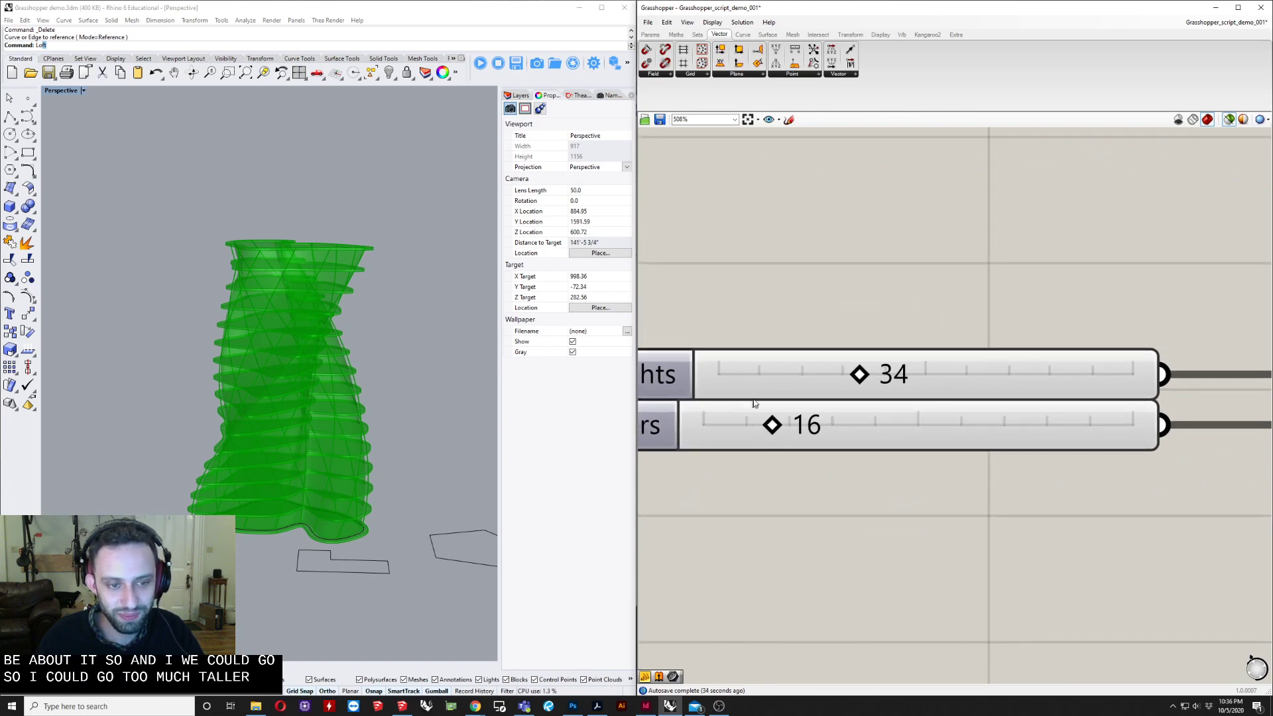
double_click(827, 424)
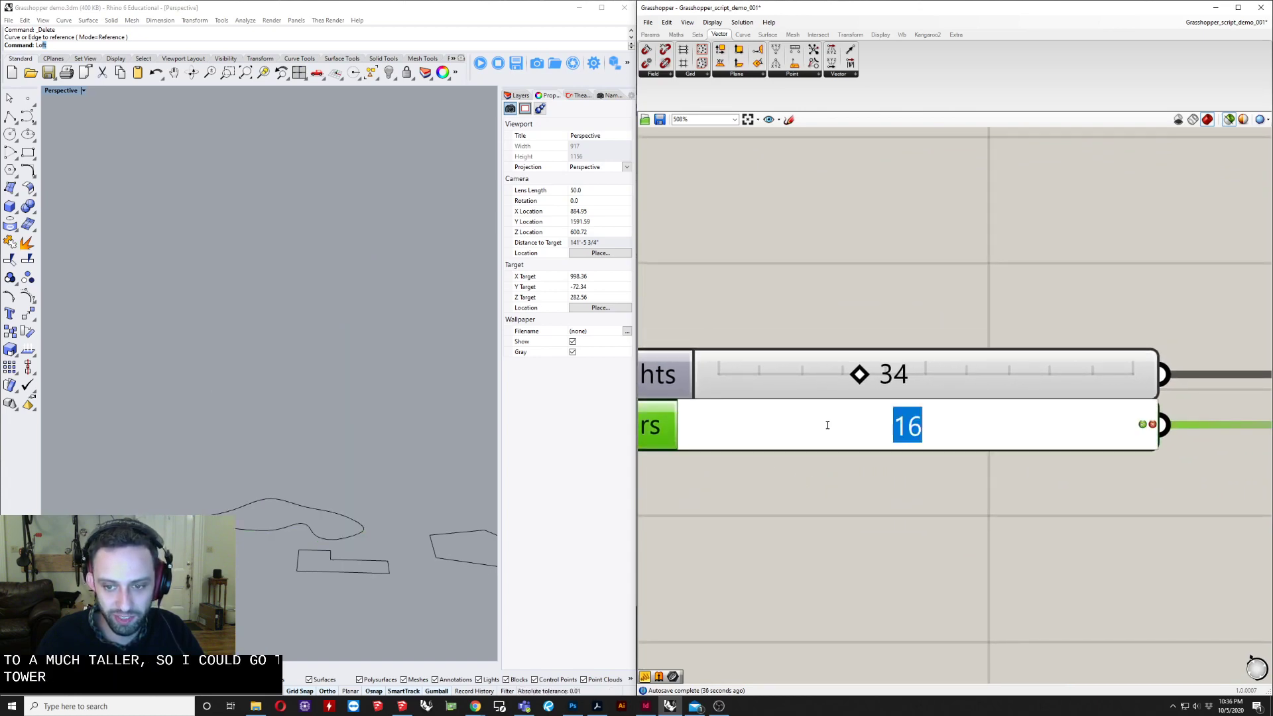
type("24")
key("Return")
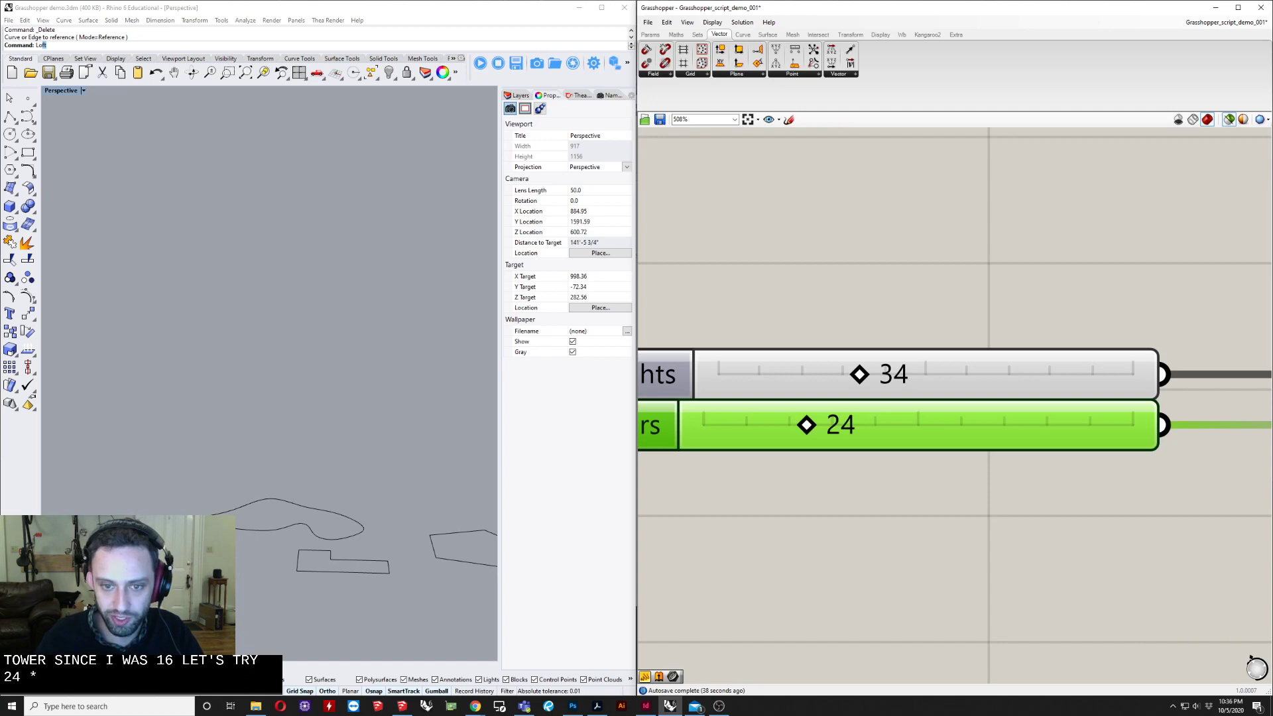
Step: Preview the capped floors, loft and column polylines of the taller tower together in one view
scroll(924, 492, "down", 8)
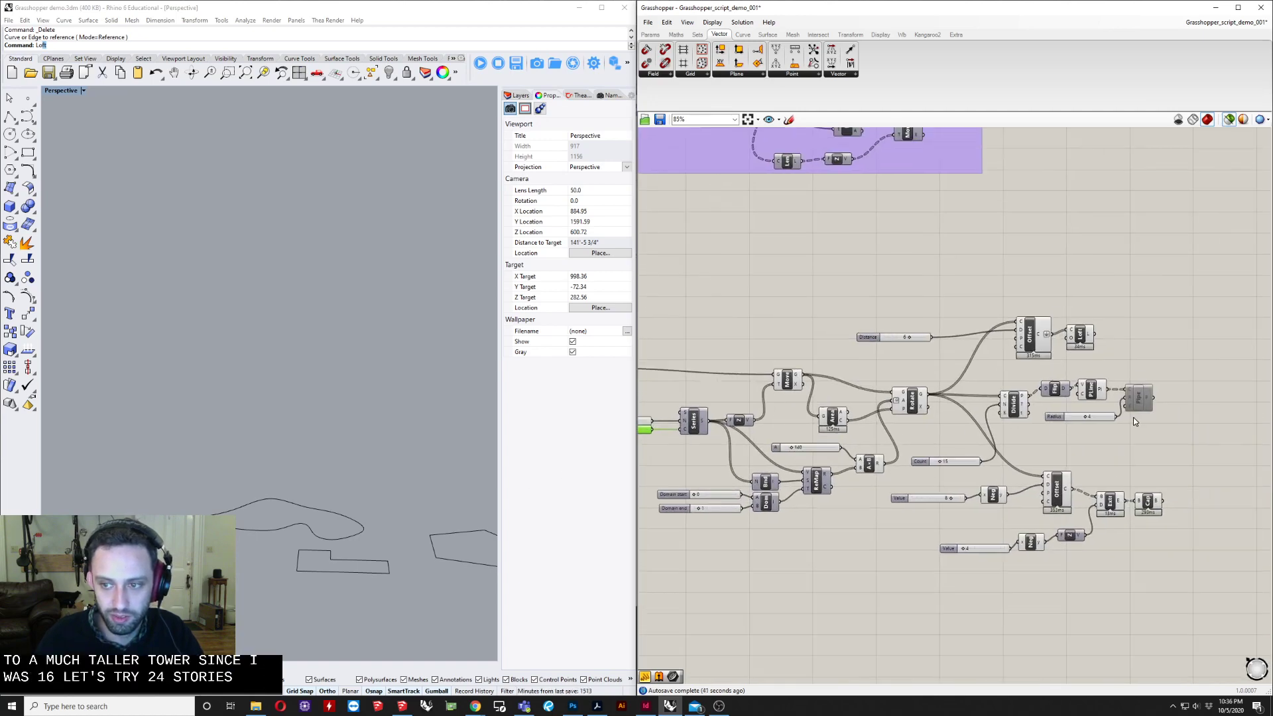
scroll(1132, 416, "up", 3)
left_click(1154, 506)
left_click(1043, 221, "shift")
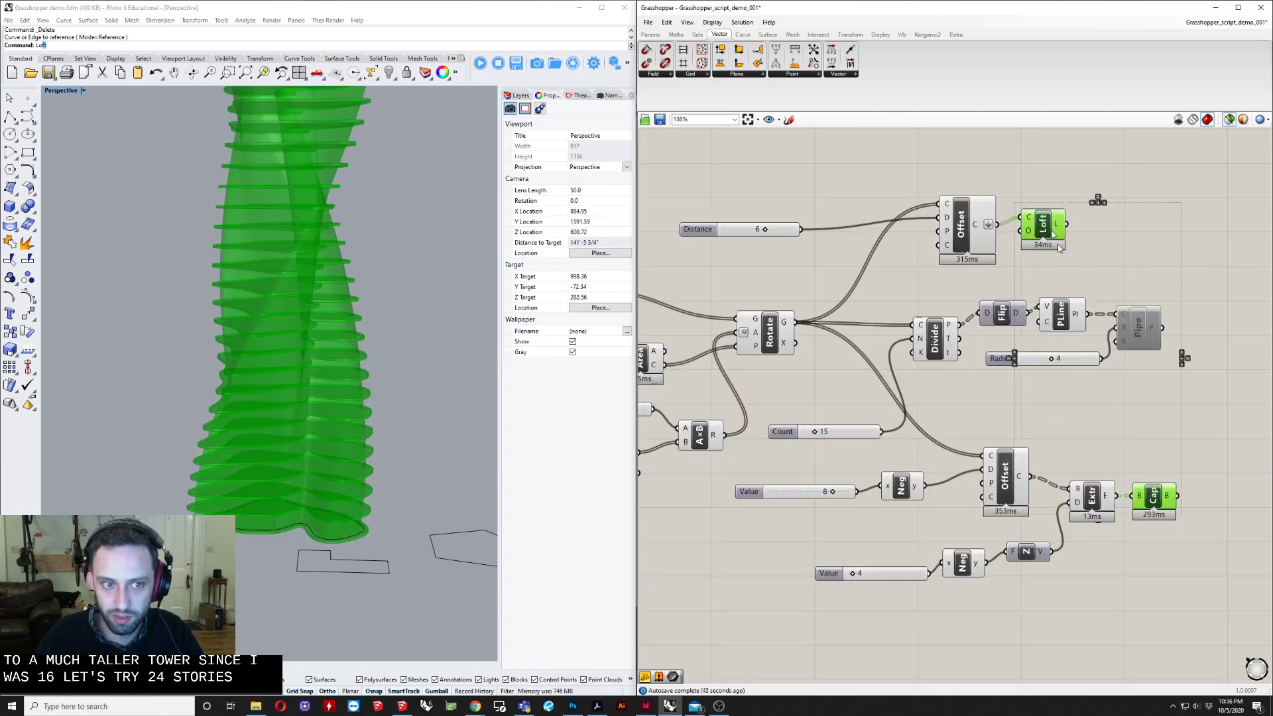
left_click(1067, 309, "shift")
right_click_drag(261, 386, 299, 470, "shift")
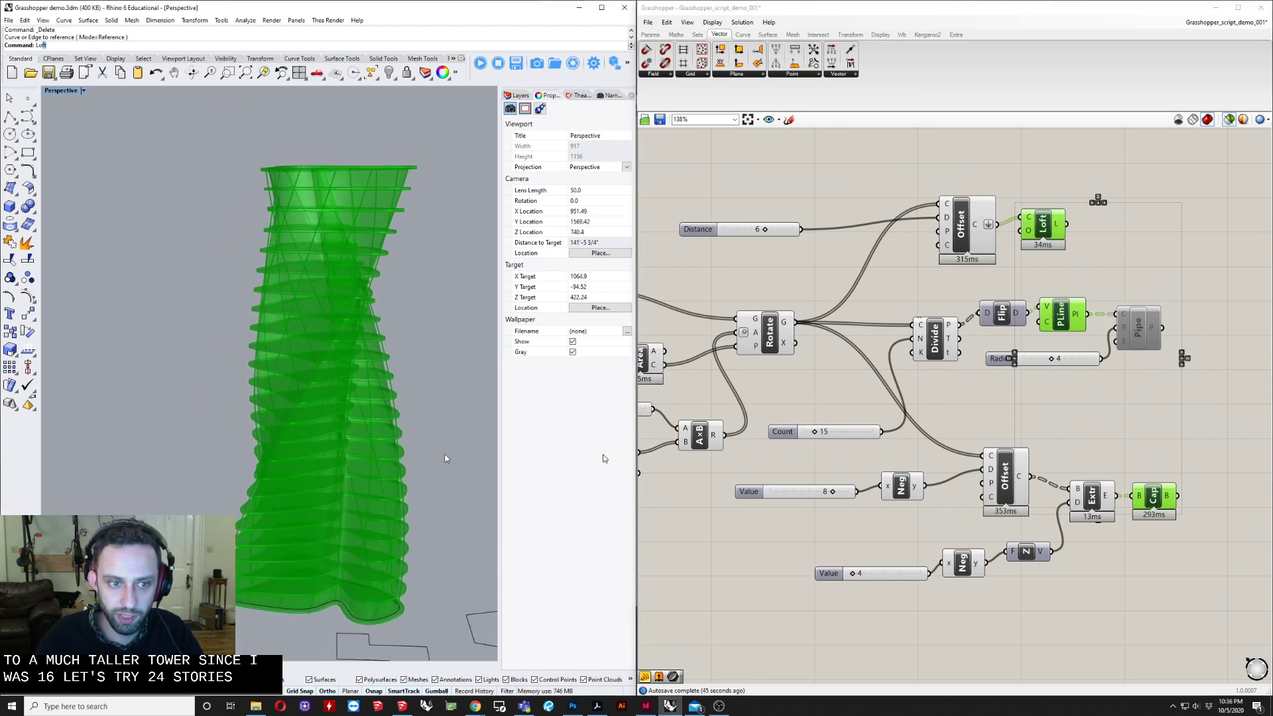
Step: Set the rotation angle slider feeding the multiplication to 318
right_click_drag(832, 456, 915, 469)
scroll(815, 443, "up", 3)
scroll(734, 415, "up", 3)
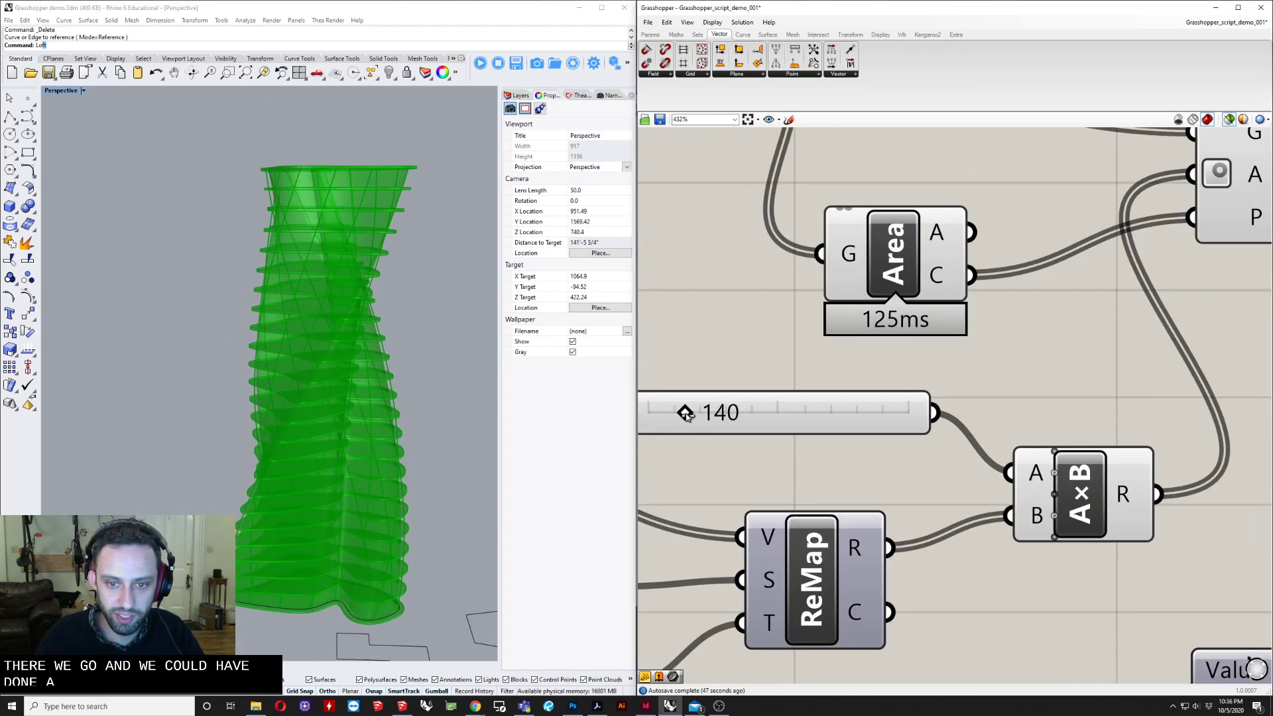
left_click_drag(720, 413, 732, 412)
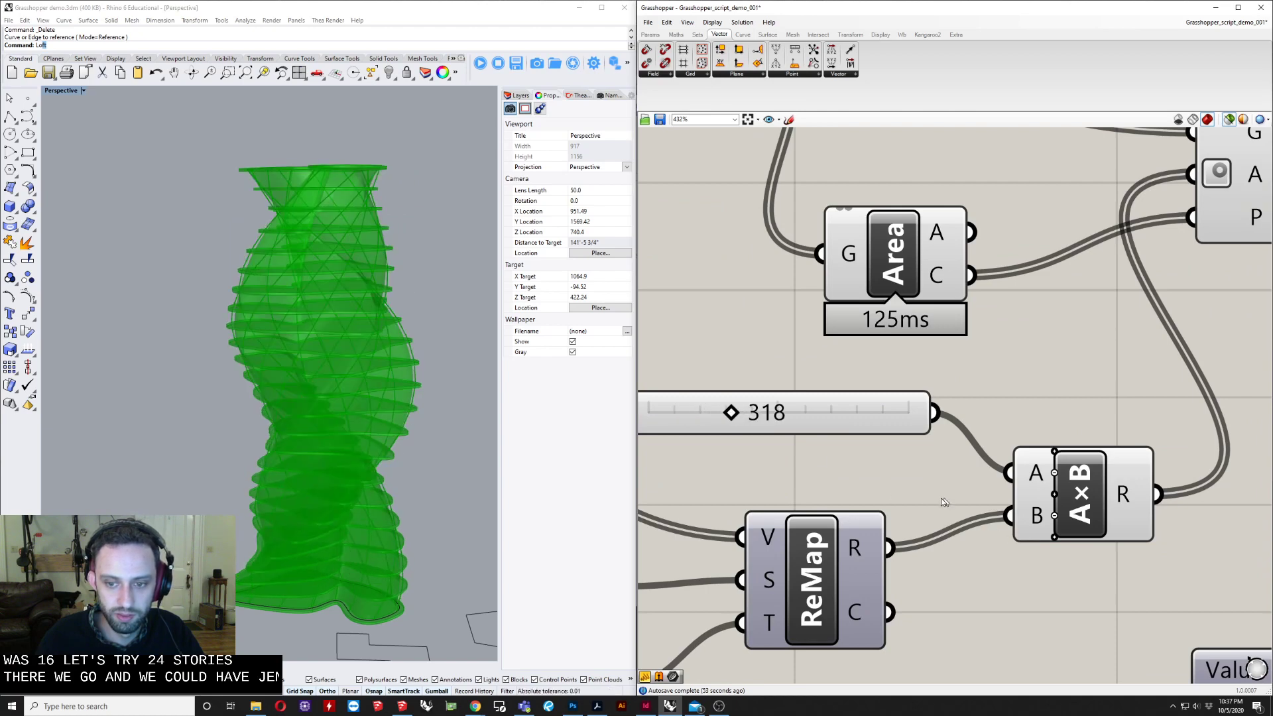
Step: Preview the capped floors, column polylines and loft together and examine the more twisted tower from another side
scroll(845, 477, "down", 8)
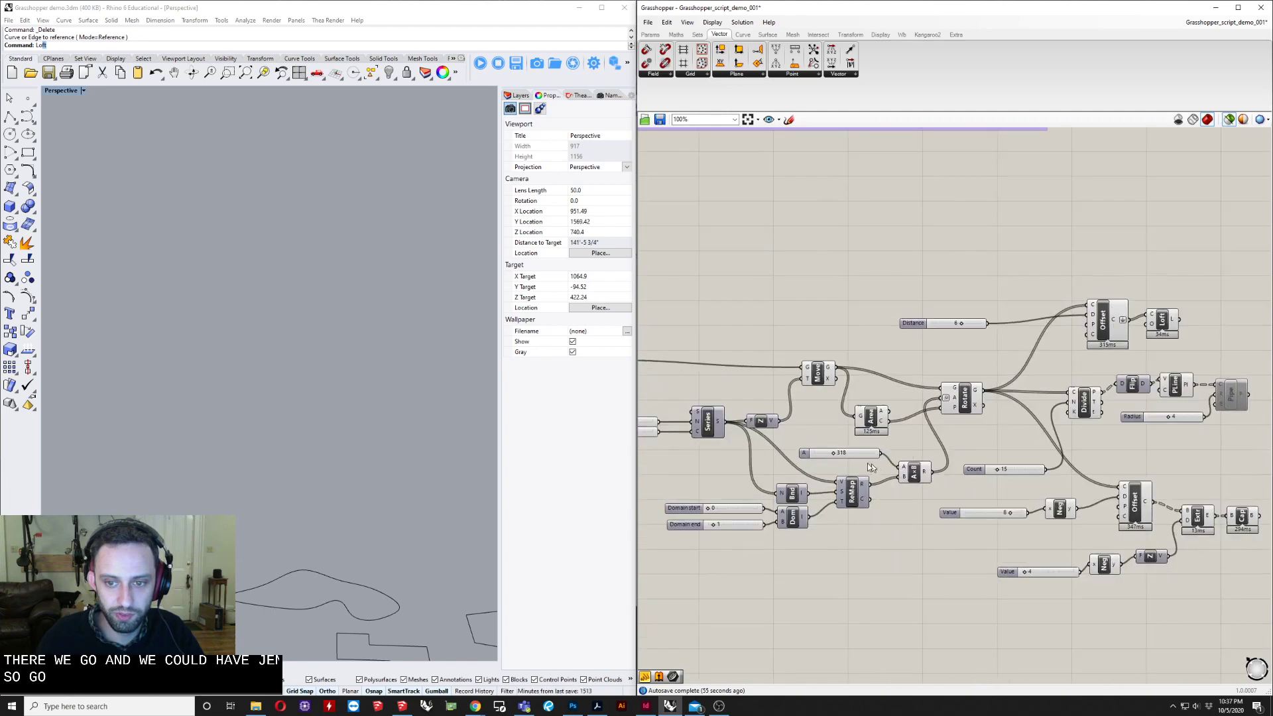
right_click_drag(1137, 446, 1000, 396)
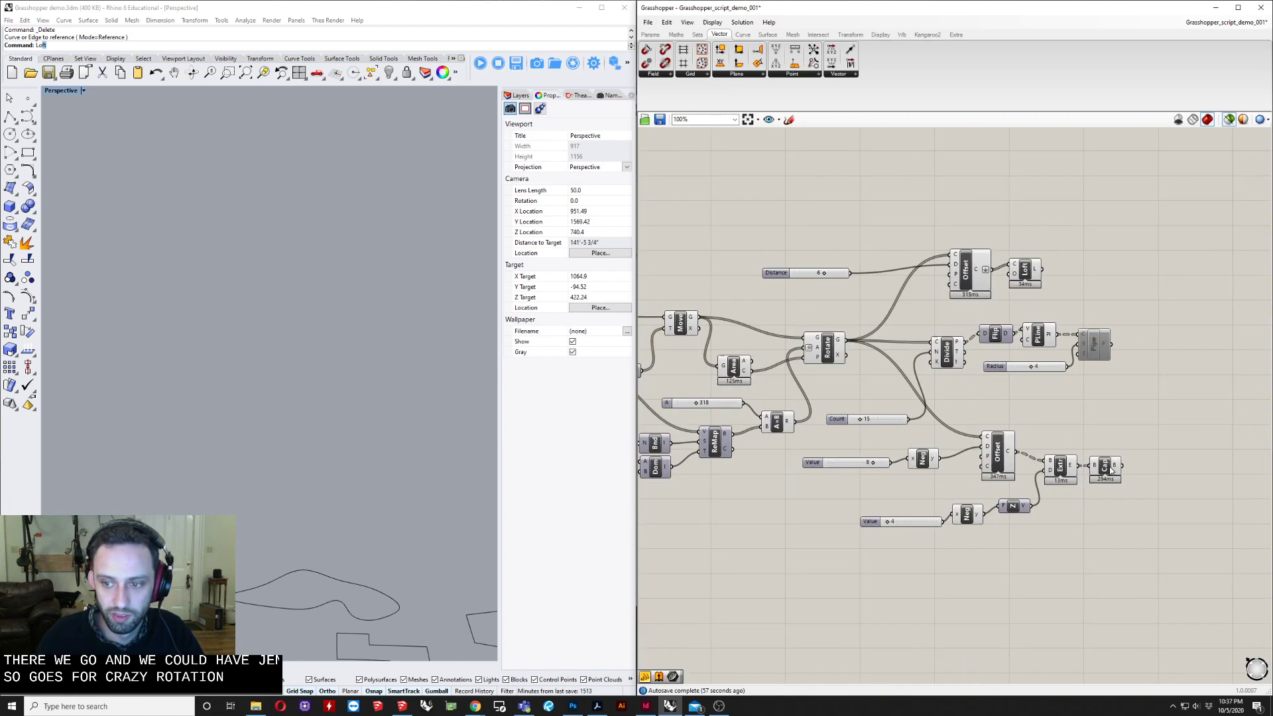
left_click(1106, 466)
left_click(1038, 333, "shift")
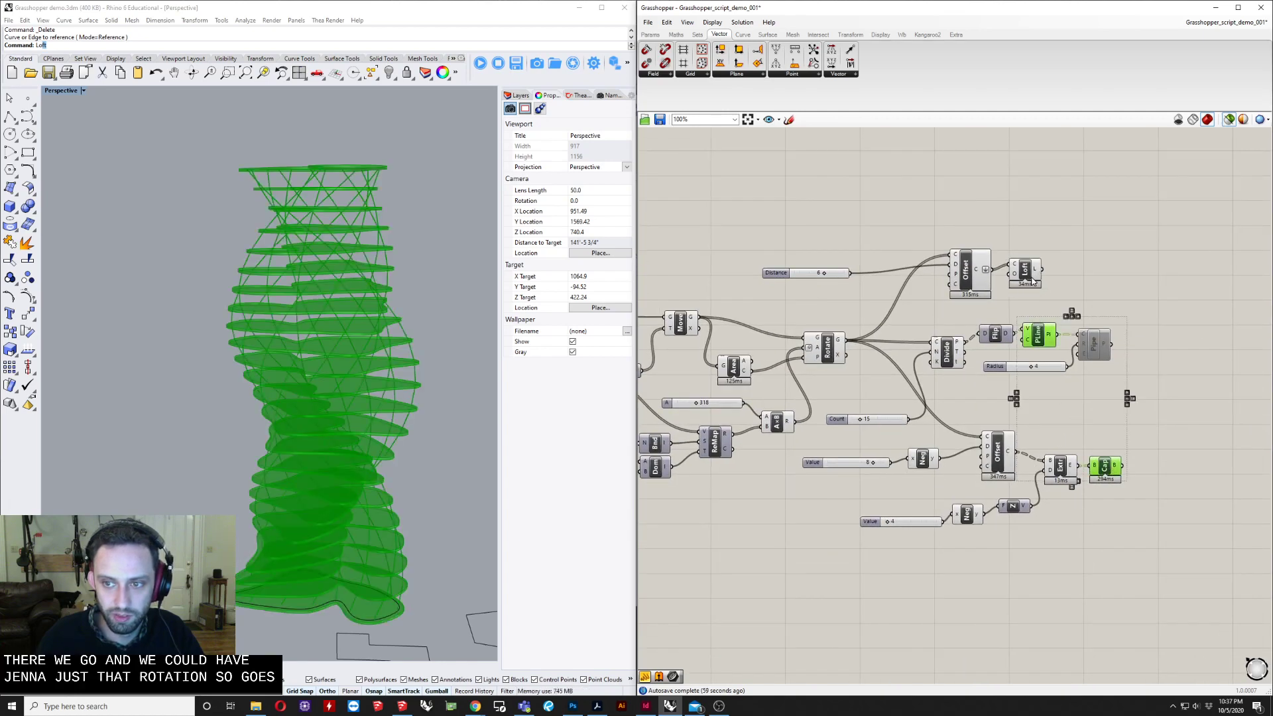
left_click(1027, 271, "shift")
right_click_drag(457, 390, 341, 359)
Step: Add a Graph Mapper below the ReMap component and set its graph type to Sine
scroll(736, 507, "up", 4)
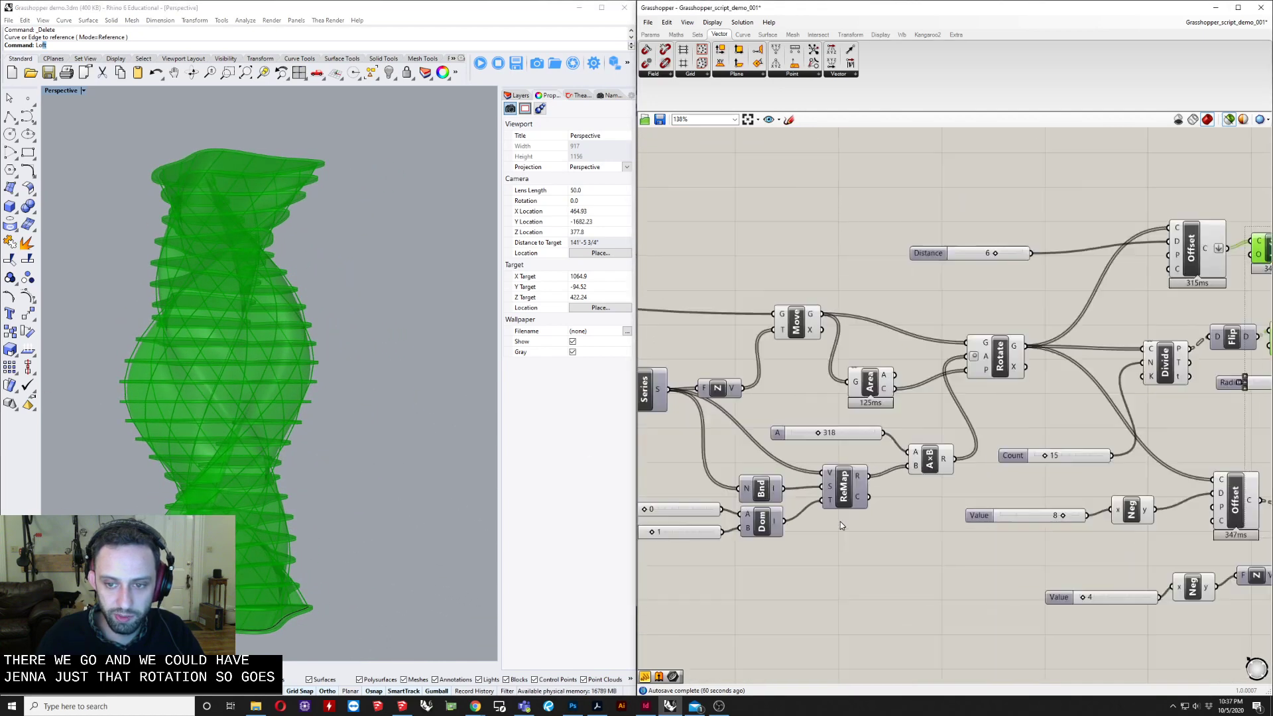
double_click(910, 594)
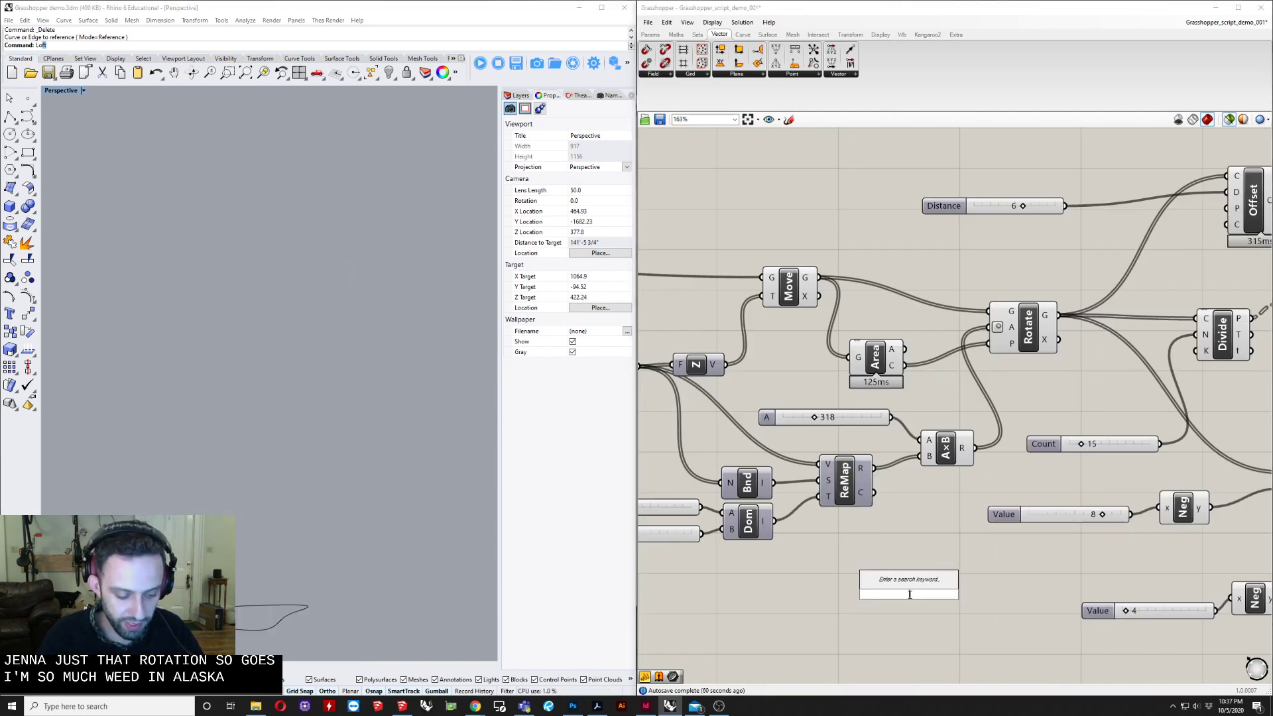
type("grap")
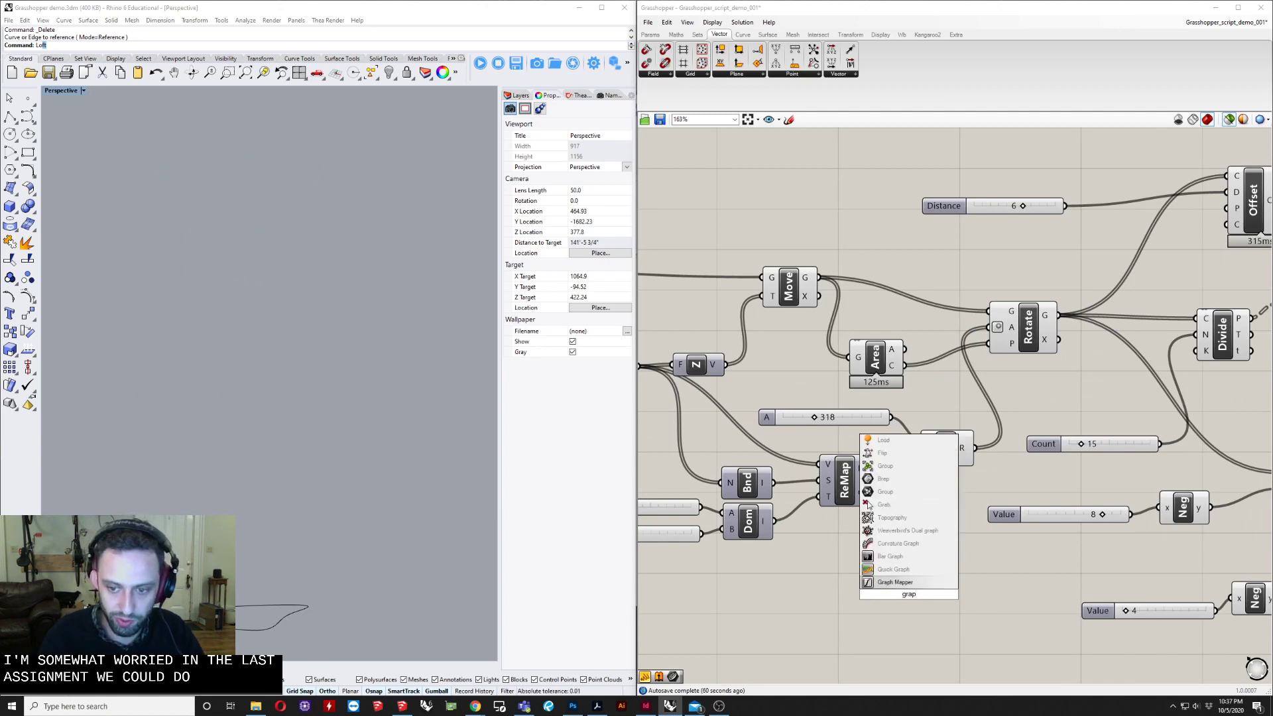
key("Return")
right_click(886, 584)
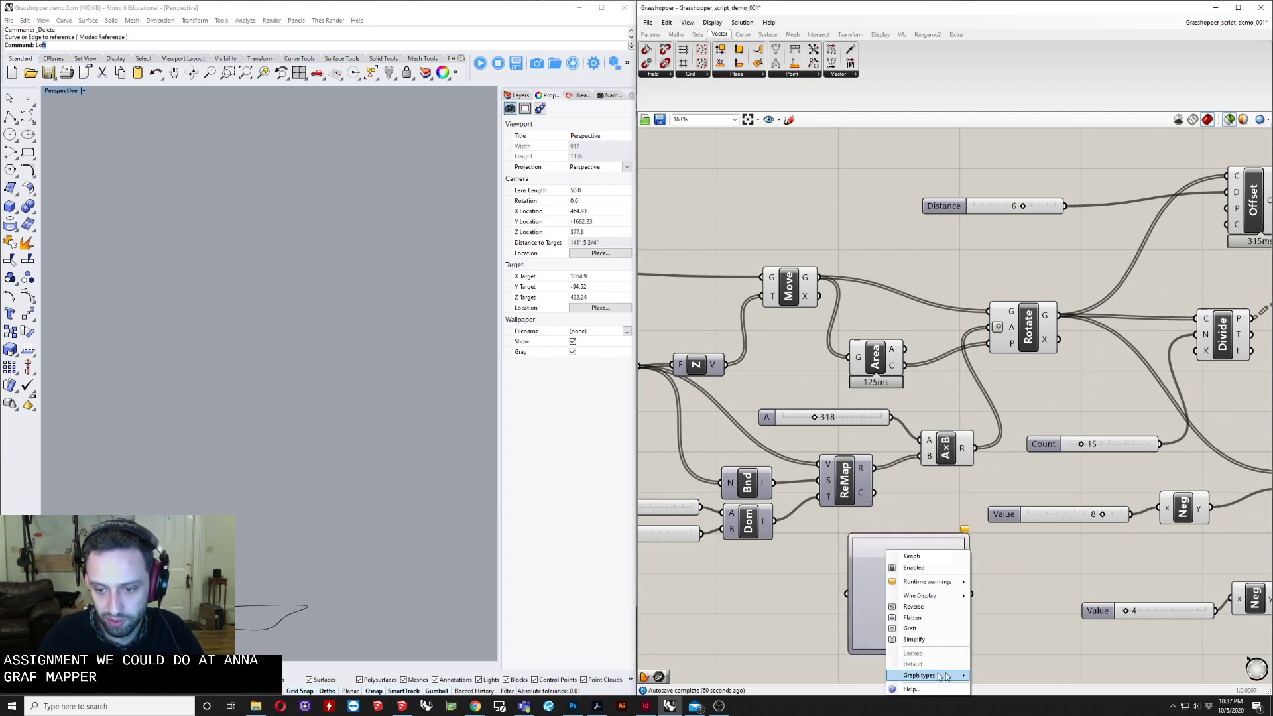
mouse_move(929, 675)
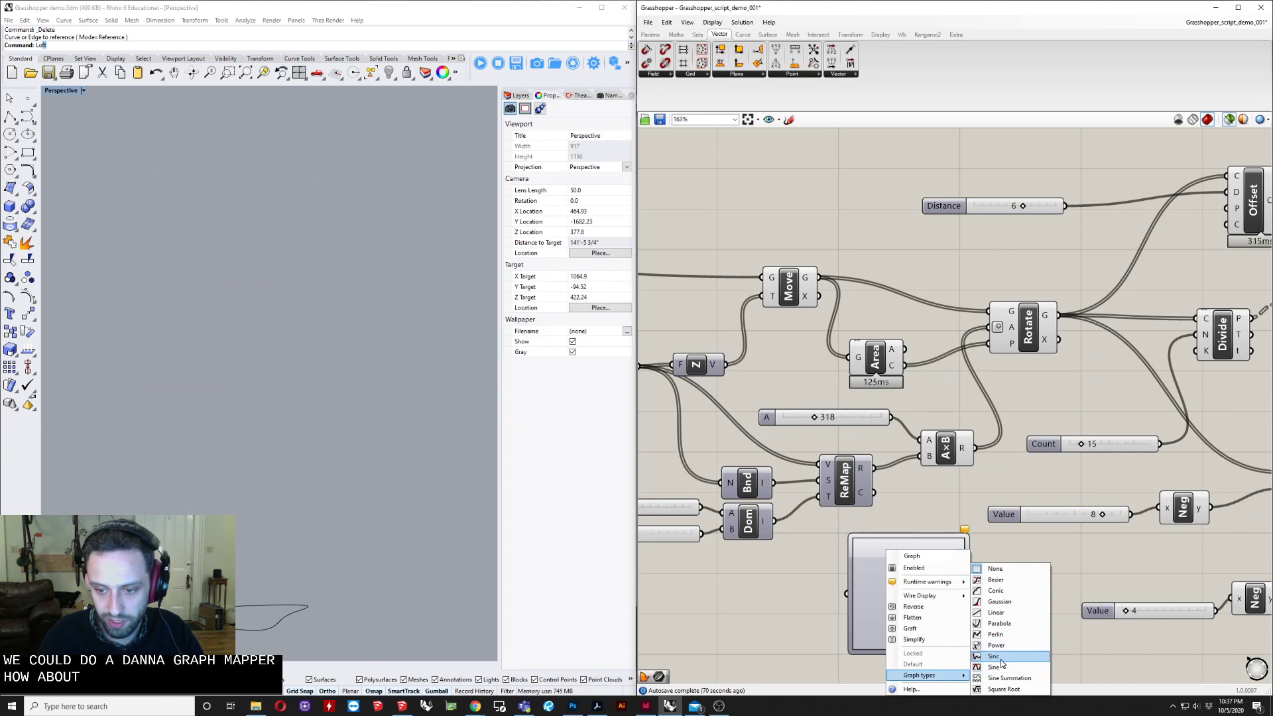
left_click(1000, 658)
right_click(885, 559)
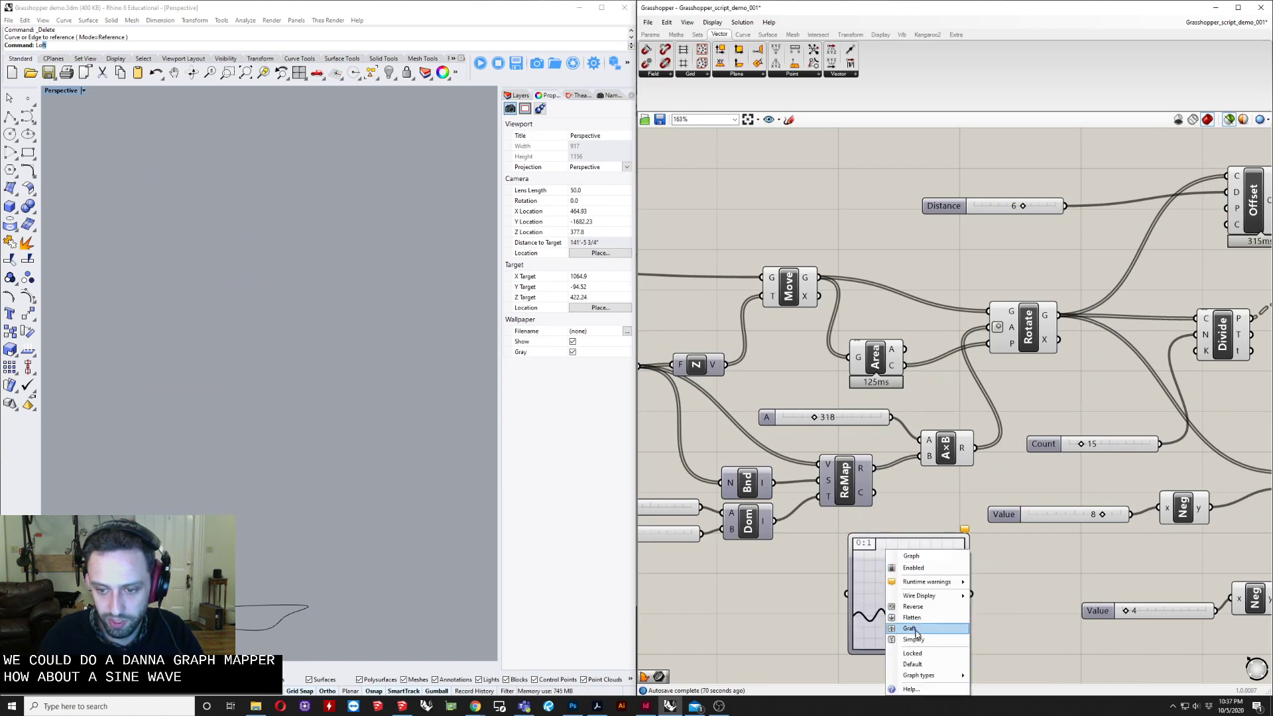
mouse_move(926, 675)
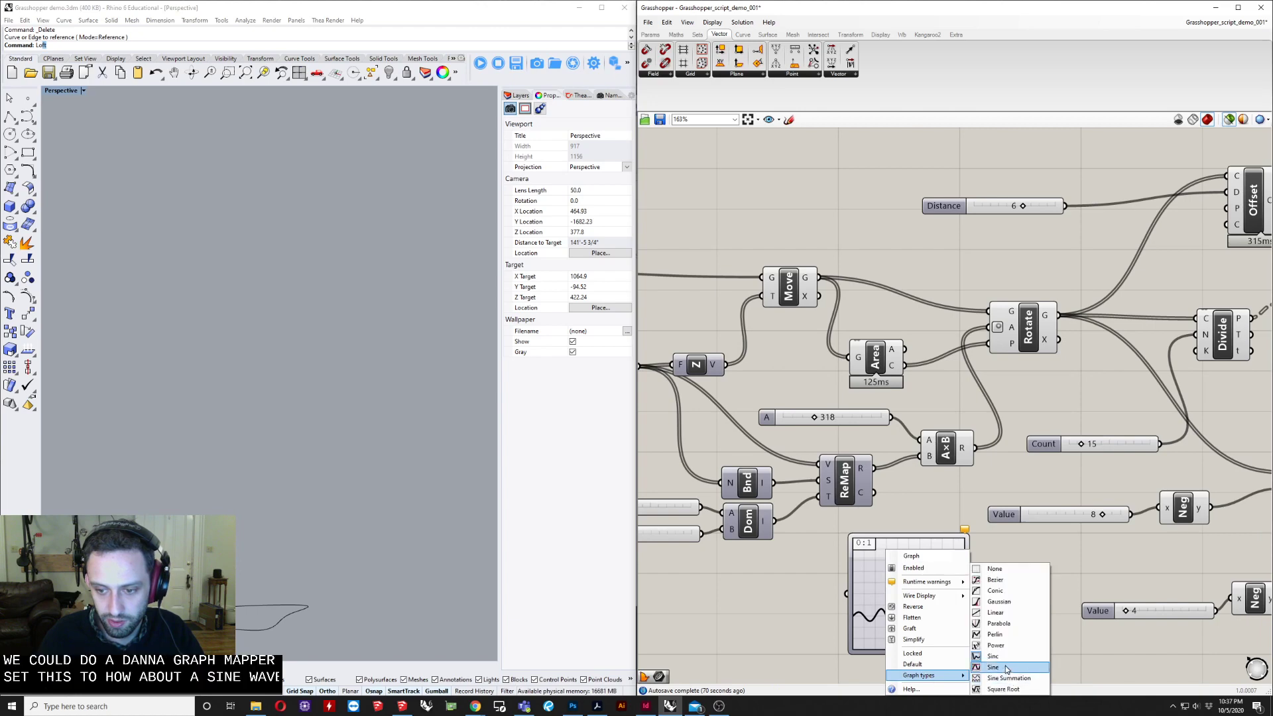
left_click(994, 667)
Step: Wire the Graph Mapper between the ReMap result and the multiplication's B input, and move the sine curve's peak to mid-graph
left_click_drag(877, 536, 847, 593)
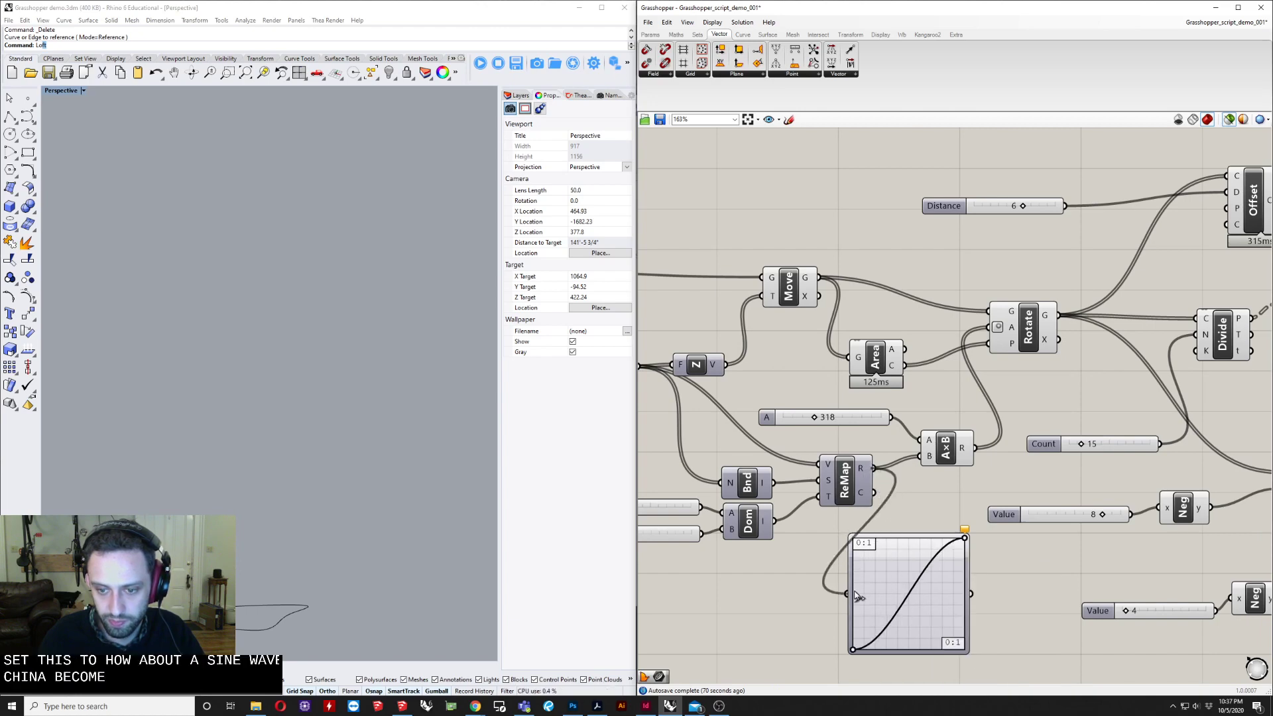
left_click_drag(943, 483, 869, 524)
scroll(906, 500, "down", 3)
scroll(874, 520, "up", 4)
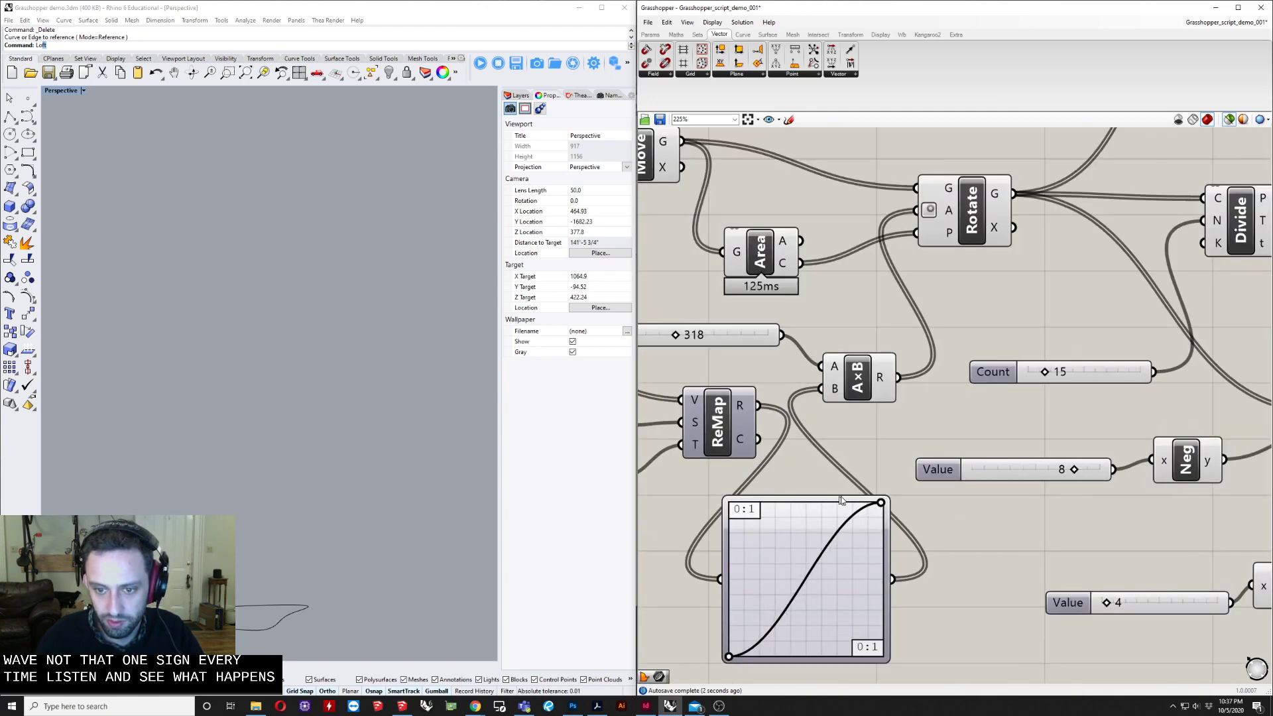
mouse_move(840, 501)
left_mouse_down()
mouse_move(875, 507)
mouse_move(822, 508)
left_mouse_up()
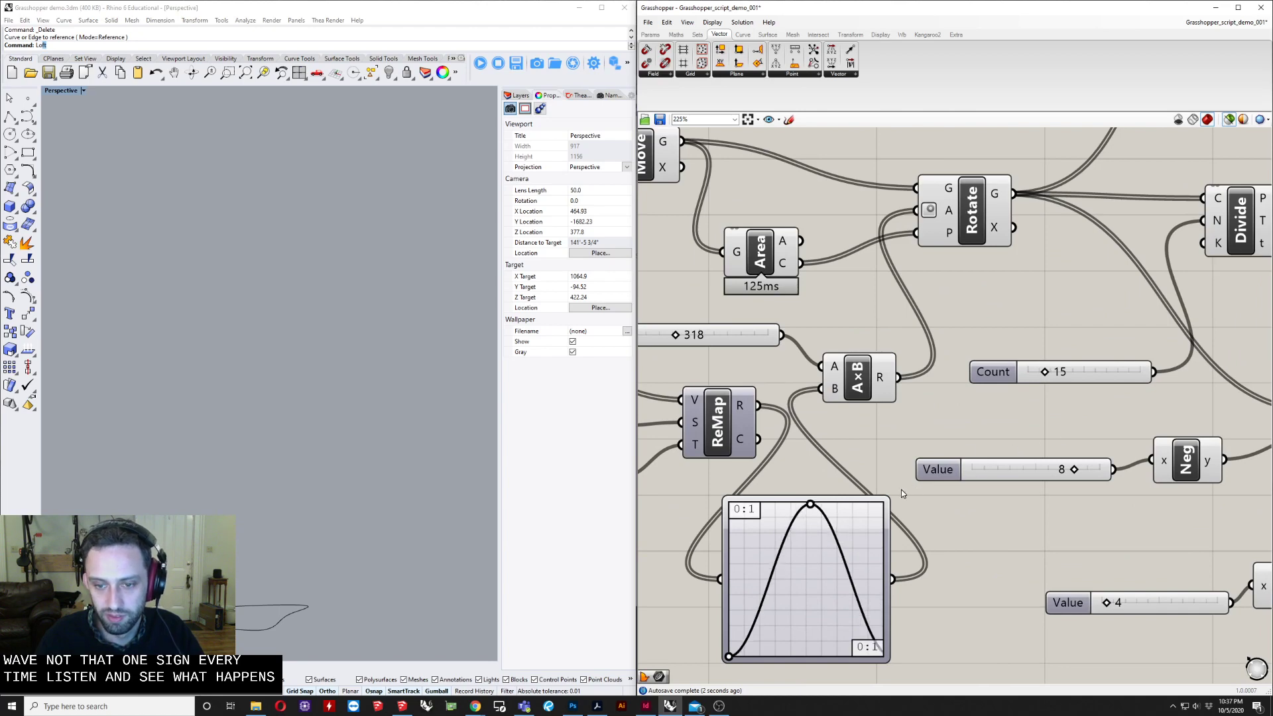
Step: Preview the loft with the column polylines and examine the sine-driven tower from several sides
scroll(898, 491, "down", 4)
left_click(884, 355)
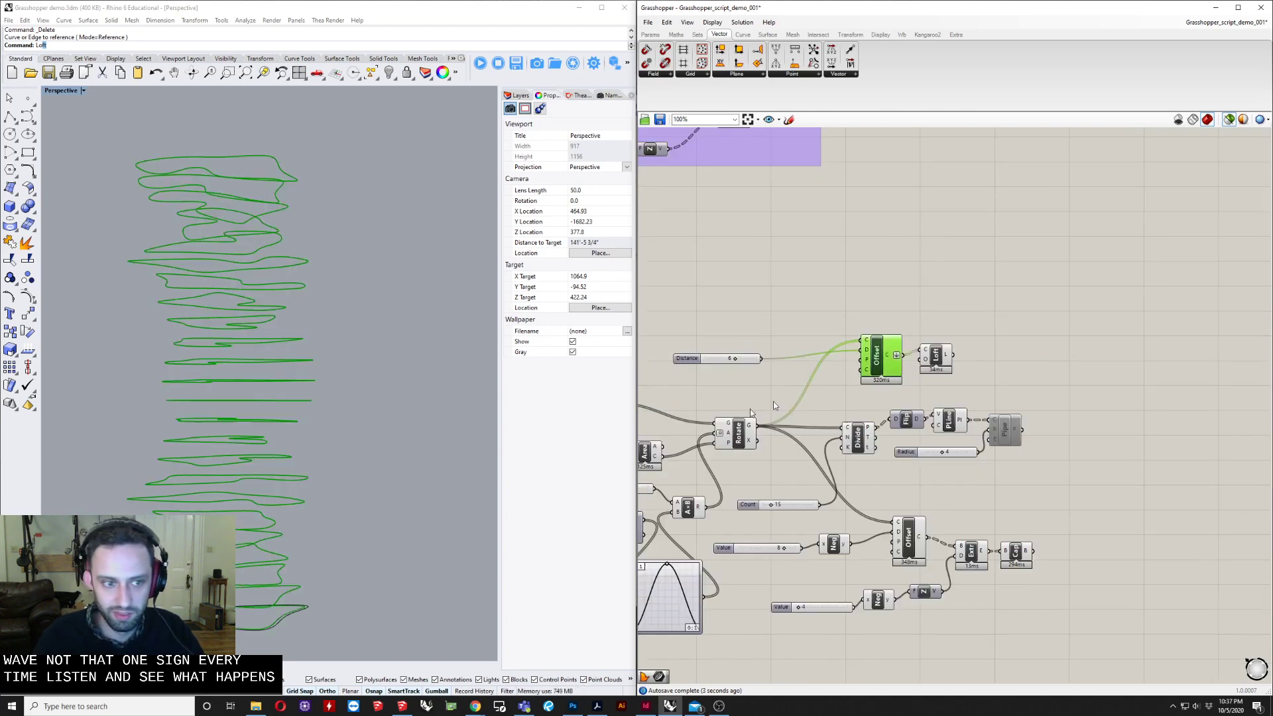
scroll(896, 424, "up", 3)
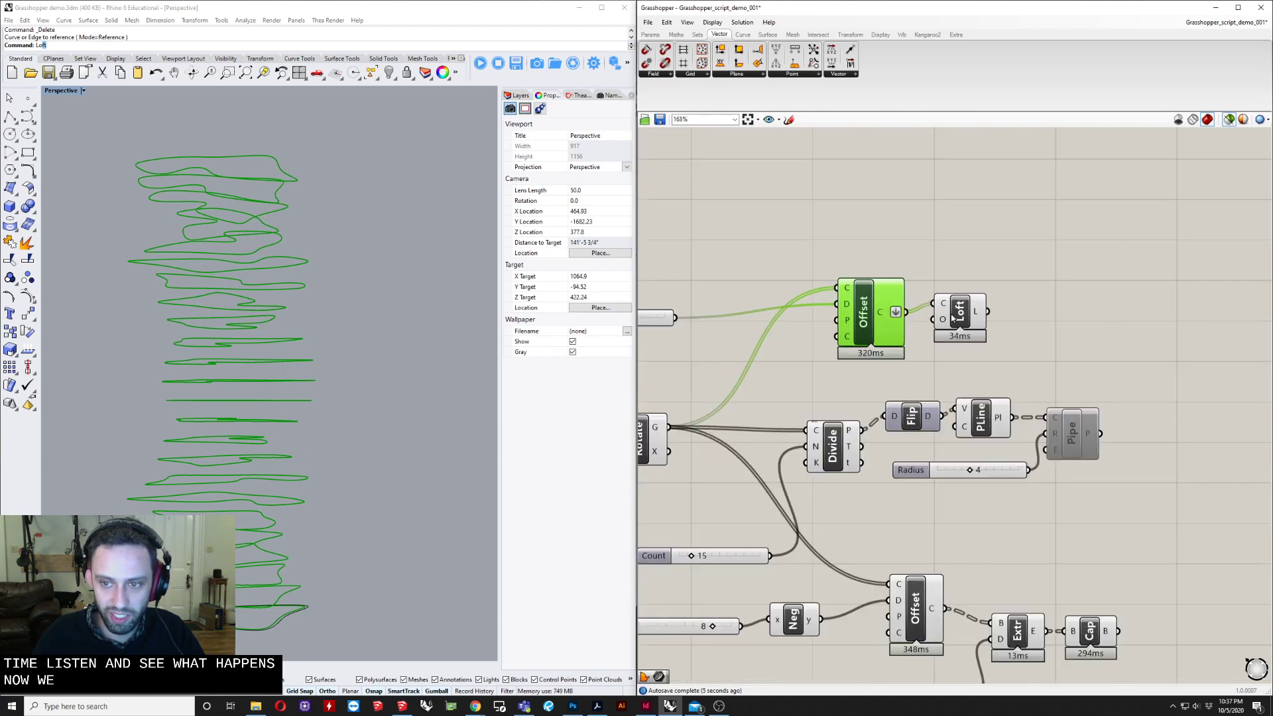
left_click(960, 313)
right_click_drag(341, 431, 165, 454)
left_click(982, 419, "shift")
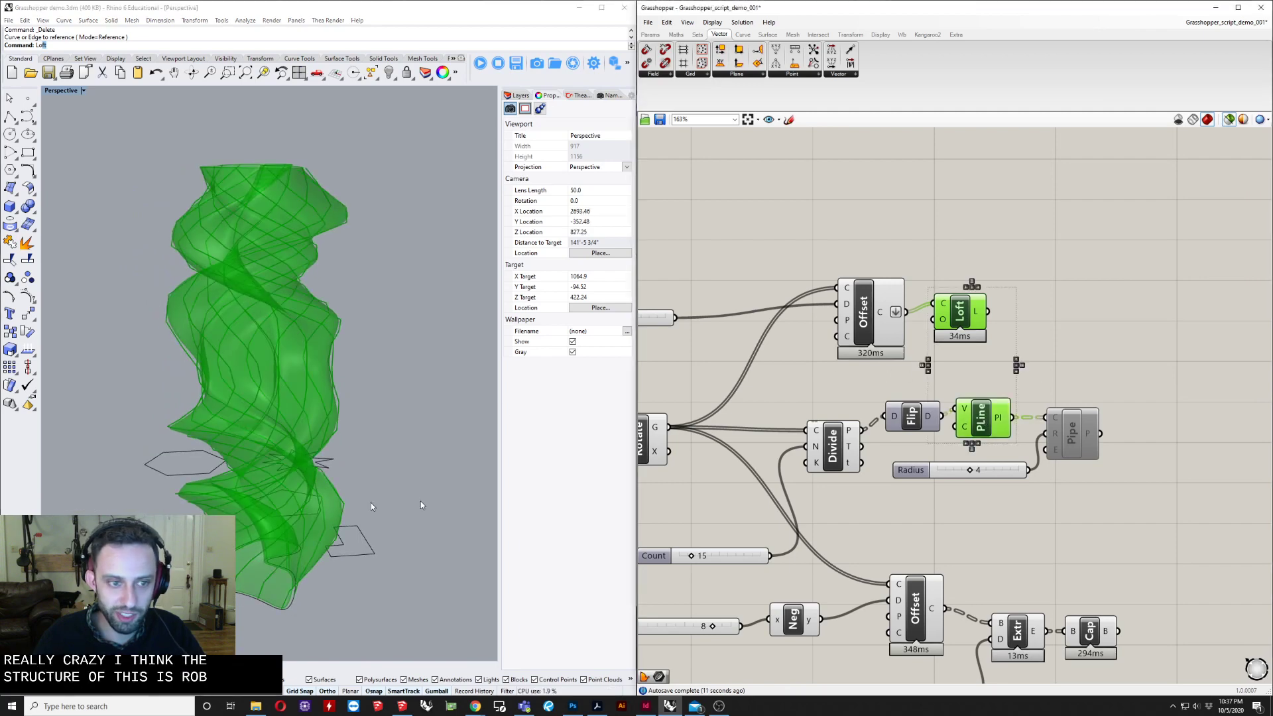
right_click_drag(299, 372, 339, 398)
scroll(351, 311, "down", 6)
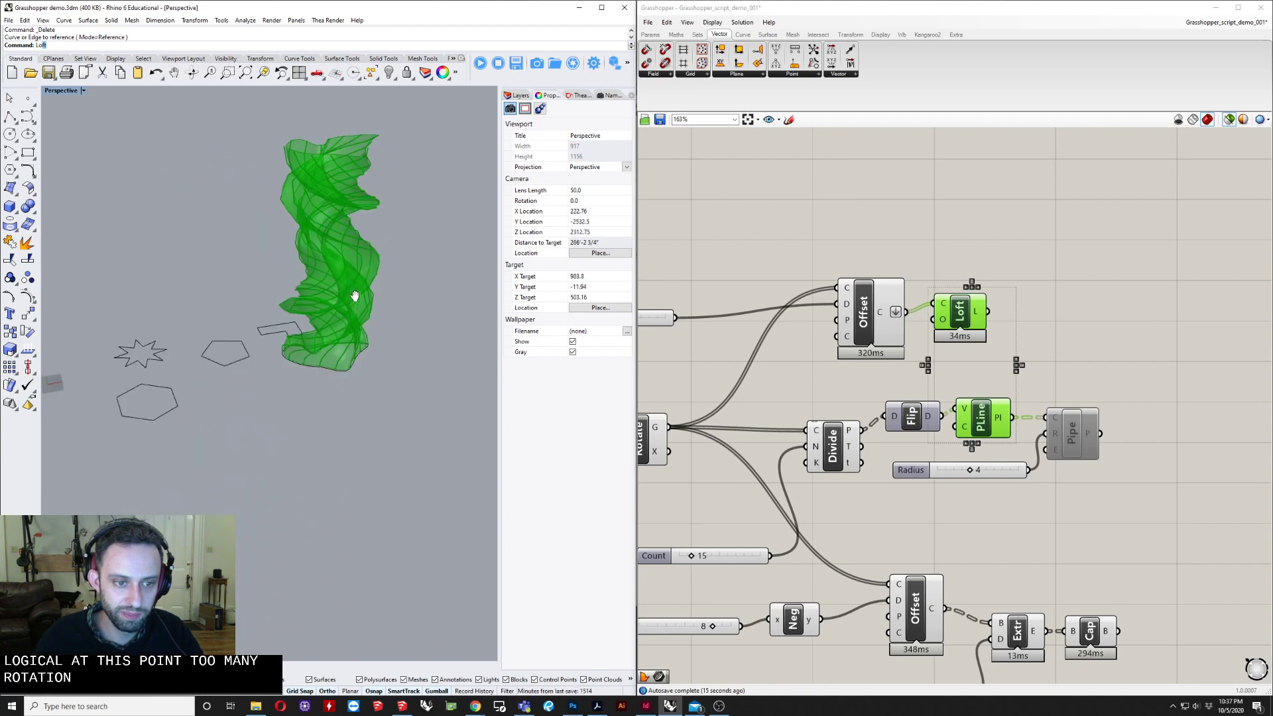
right_click_drag(356, 295, 361, 285)
Step: Add the capped floors to the loft and column preview and examine the sine-driven tower up close
left_click(1111, 642, "shift")
right_click_drag(321, 355, 419, 488)
scroll(302, 243, "up", 5)
Step: Set the rotation angle slider feeding the multiplication to 128
right_click_drag(853, 495, 1100, 394)
right_click_drag(901, 426, 1023, 409)
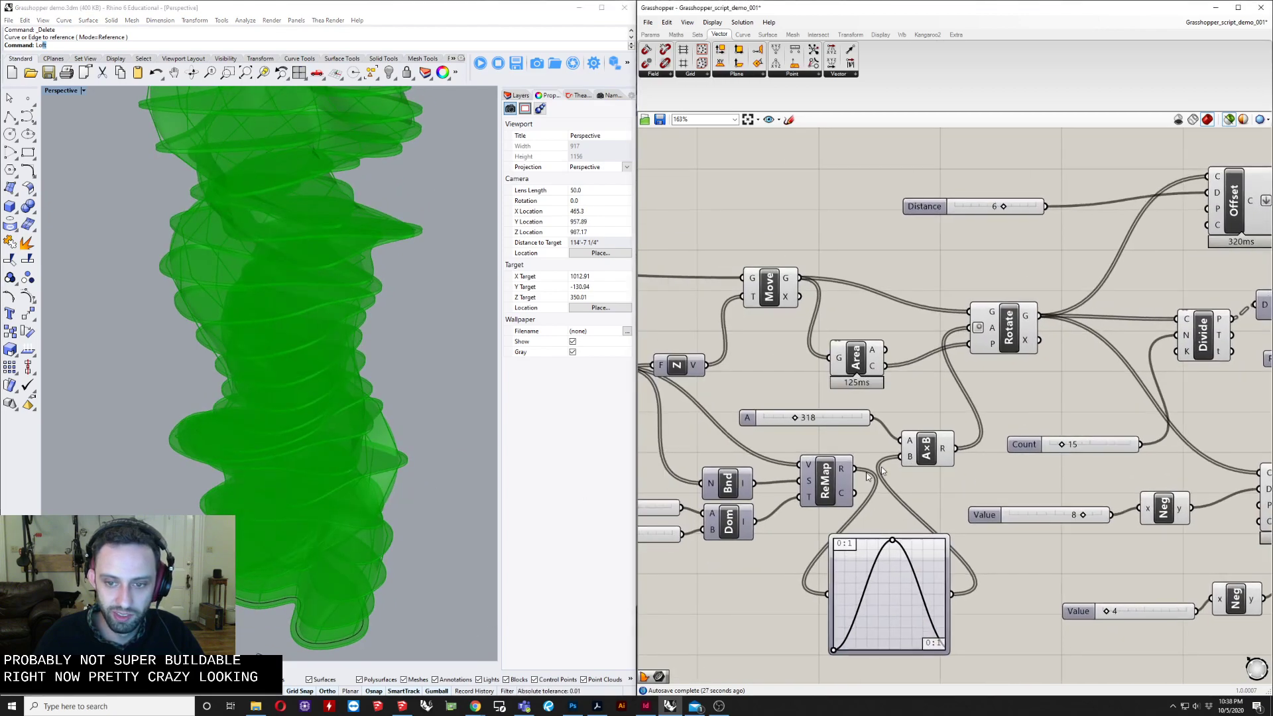
right_click_drag(804, 471, 879, 451)
scroll(866, 406, "up", 5)
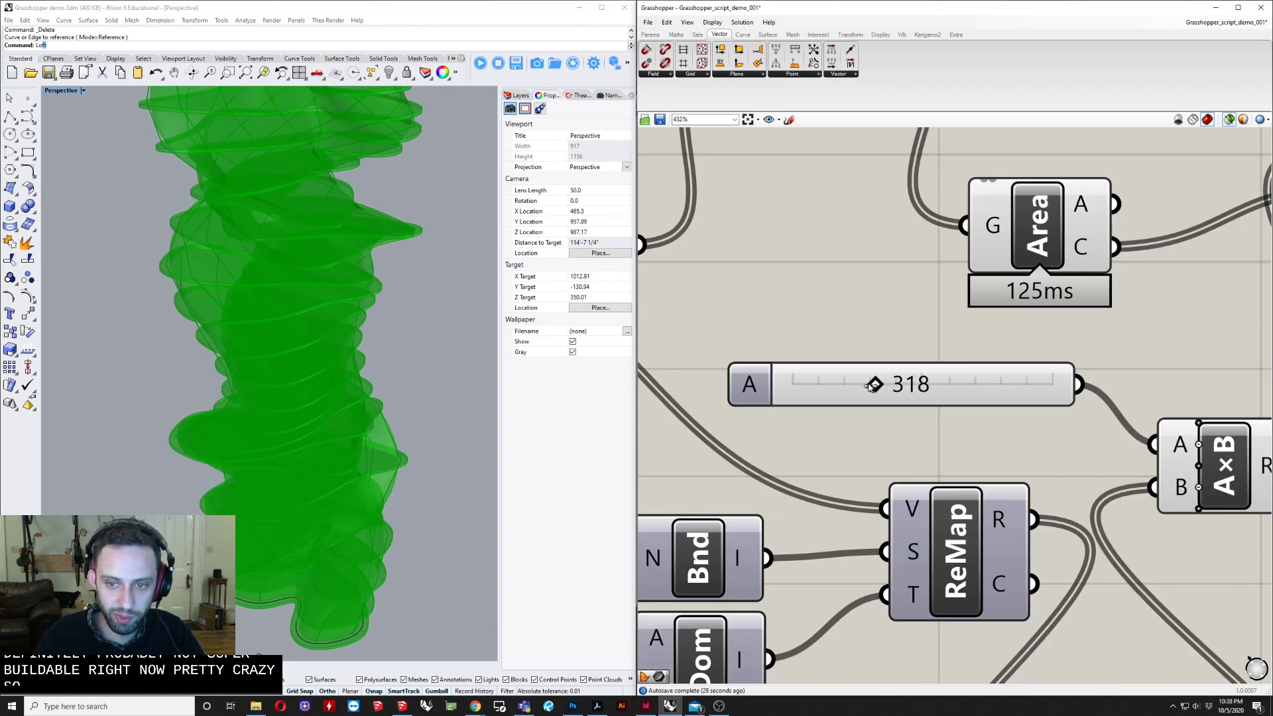
left_click_drag(847, 385, 826, 385)
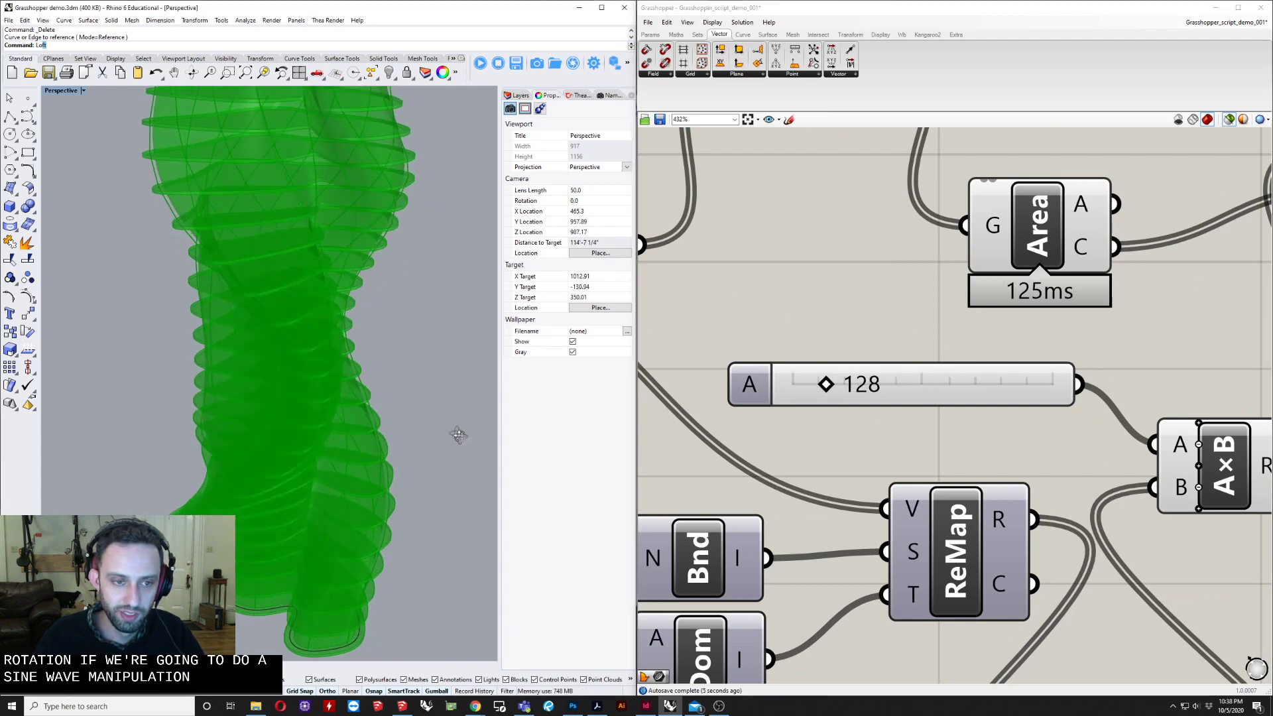
Step: Examine the less rotated tower from base to top, from close up and from a distance
right_click_drag(455, 433, 172, 551)
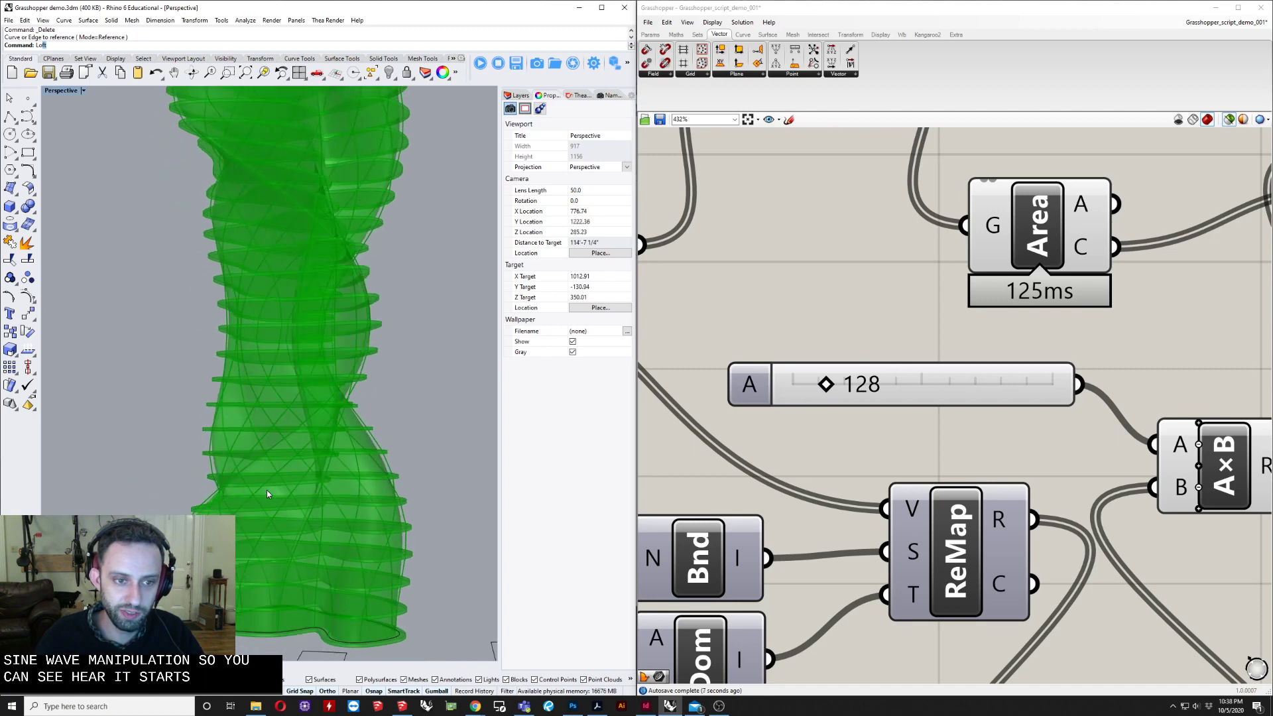
right_click_drag(286, 214, 213, 404)
right_click_drag(311, 515, 341, 419, "shift")
scroll(271, 351, "down", 6)
scroll(340, 419, "down", 6)
right_click_drag(343, 434, 156, 458, "shift")
Step: Add an empty Brep parameter beyond the Pipe component
scroll(942, 412, "down", 4)
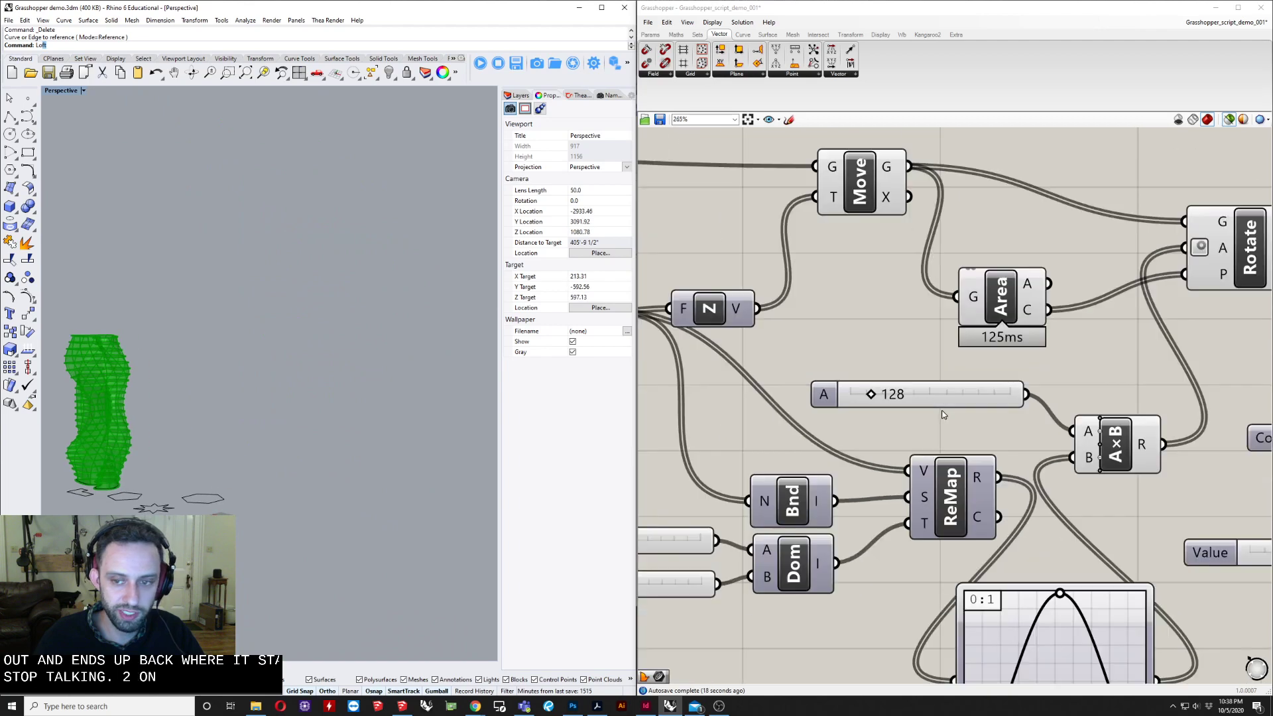
right_click_drag(1194, 451, 754, 460)
right_click_drag(1204, 481, 808, 464)
scroll(807, 463, "down", 4)
scroll(821, 424, "up", 3)
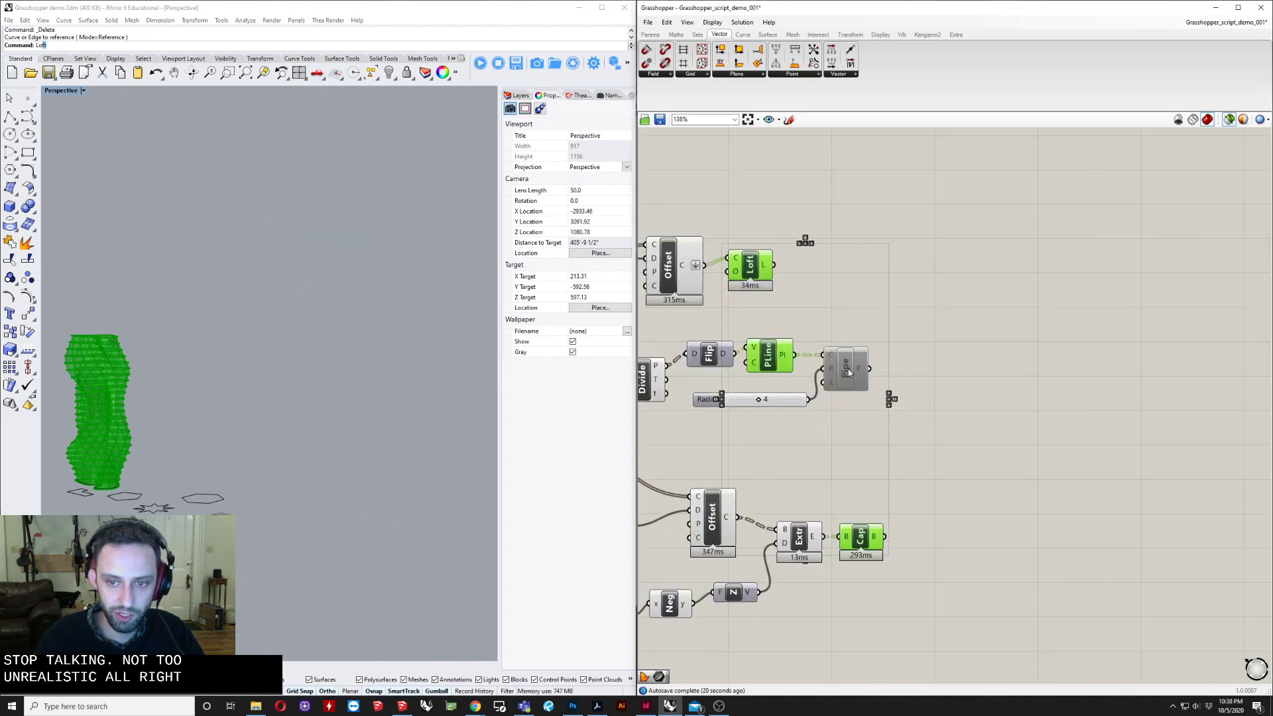
double_click(1035, 392)
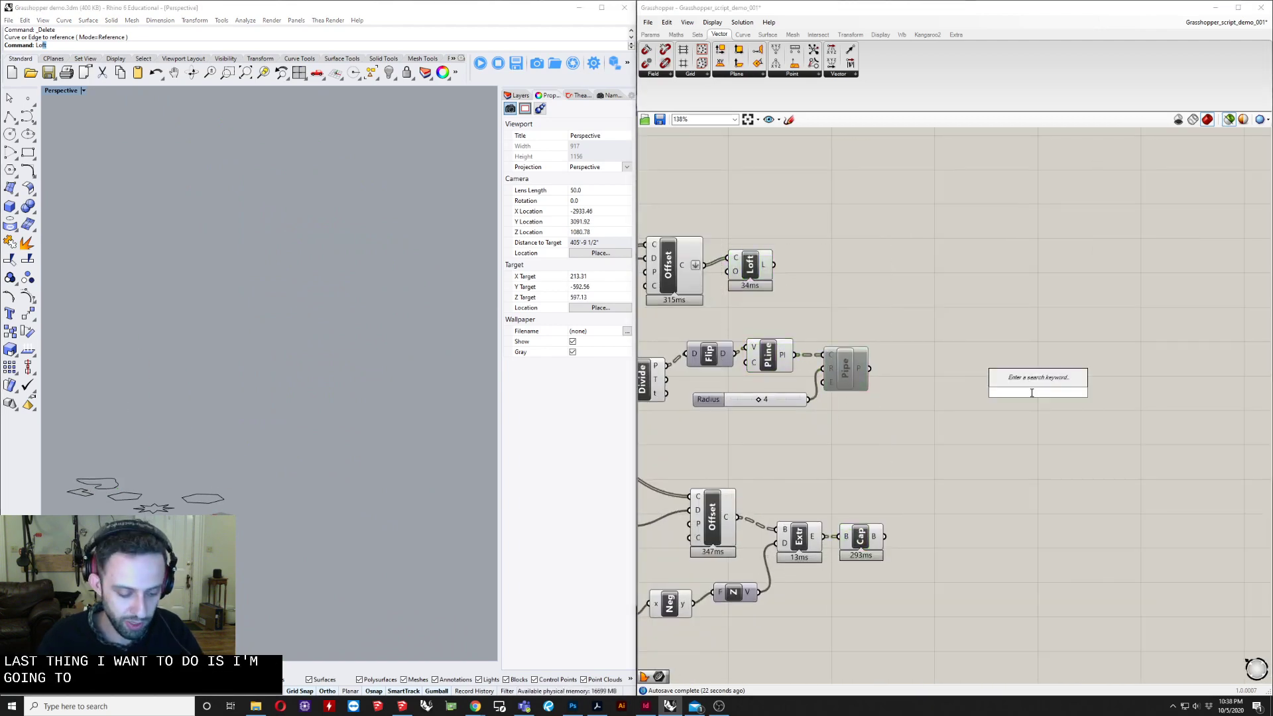
type("bre")
key("Up")
key("Return")
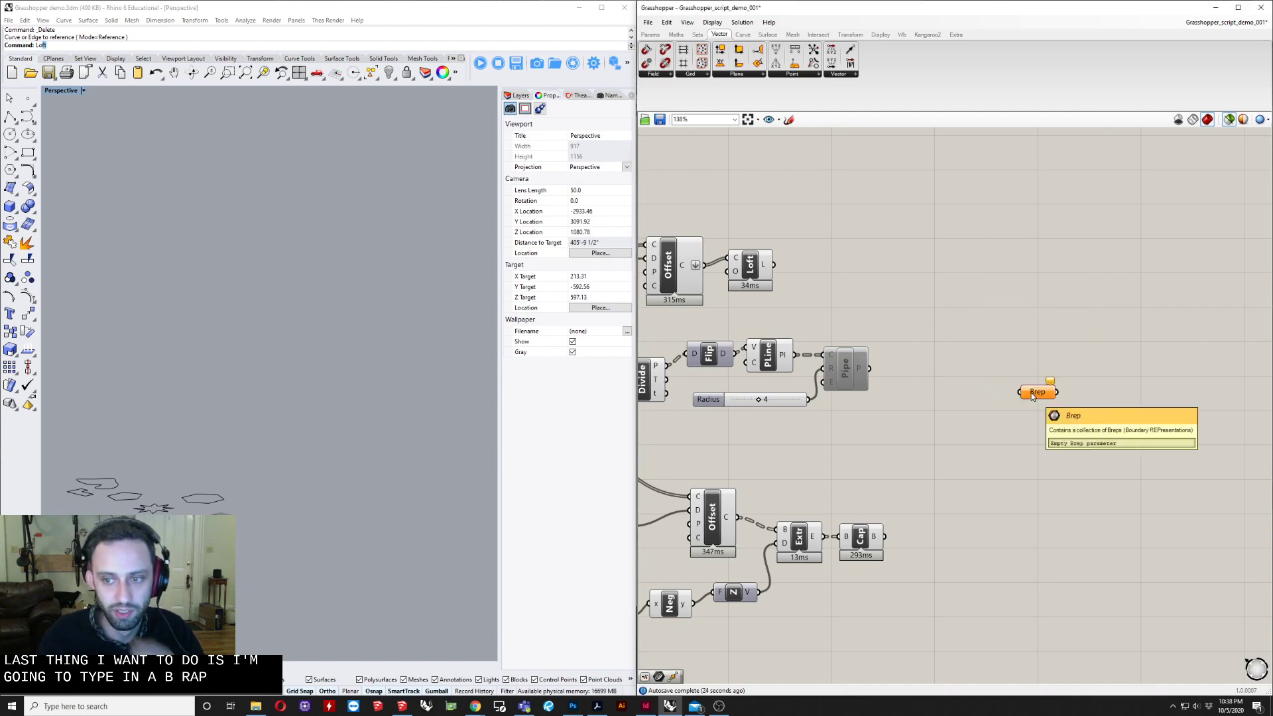
left_click_drag(1029, 393, 955, 396)
scroll(955, 396, "up", 3)
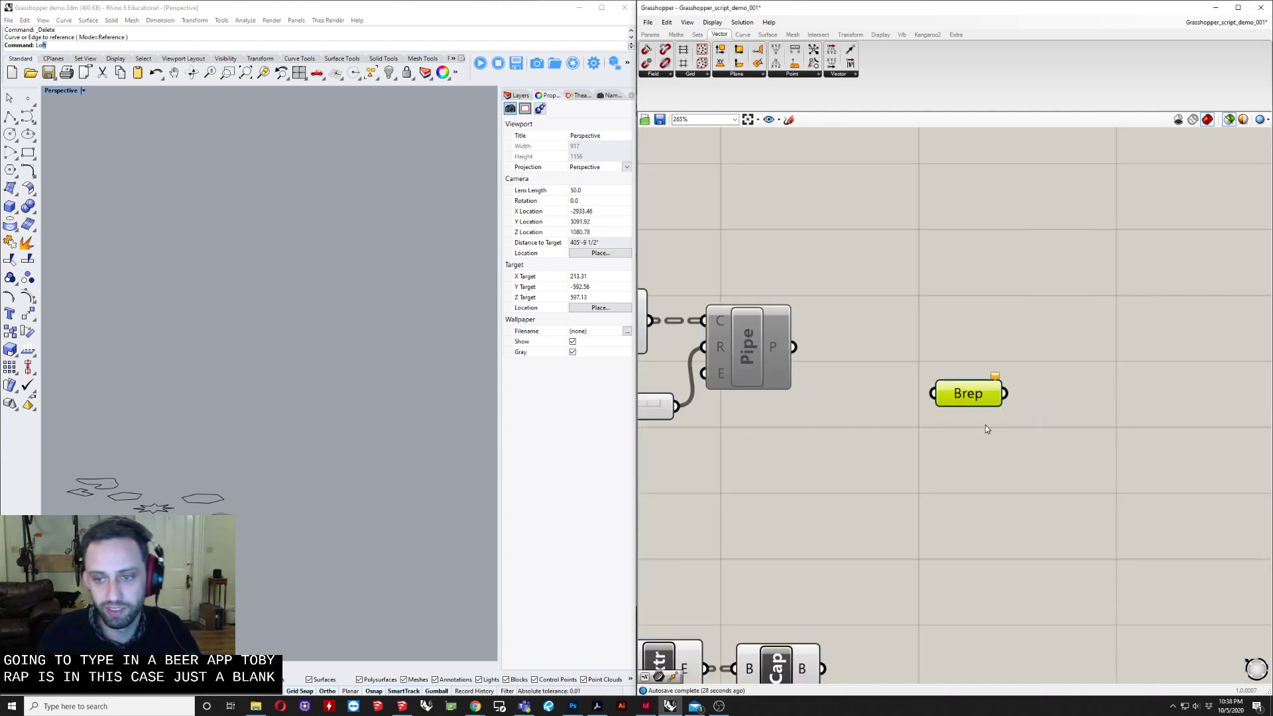
left_click(650, 35)
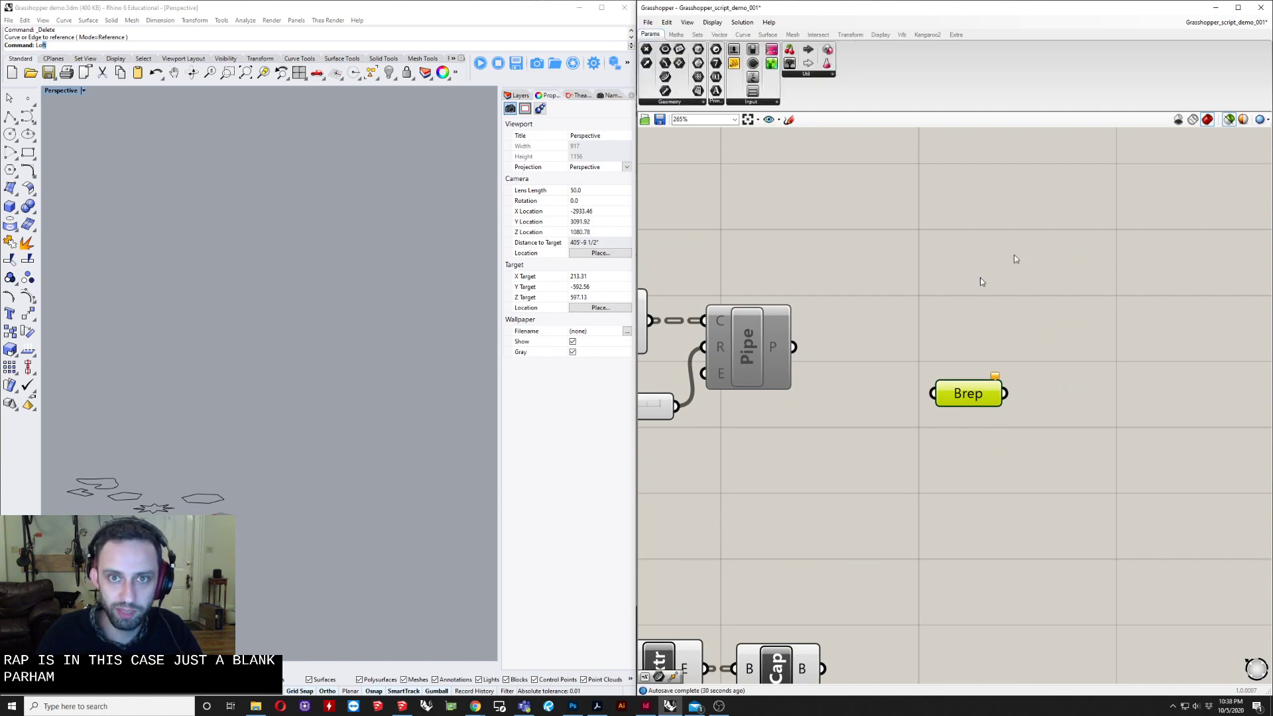
left_click(975, 408)
right_click_drag(879, 398, 971, 385)
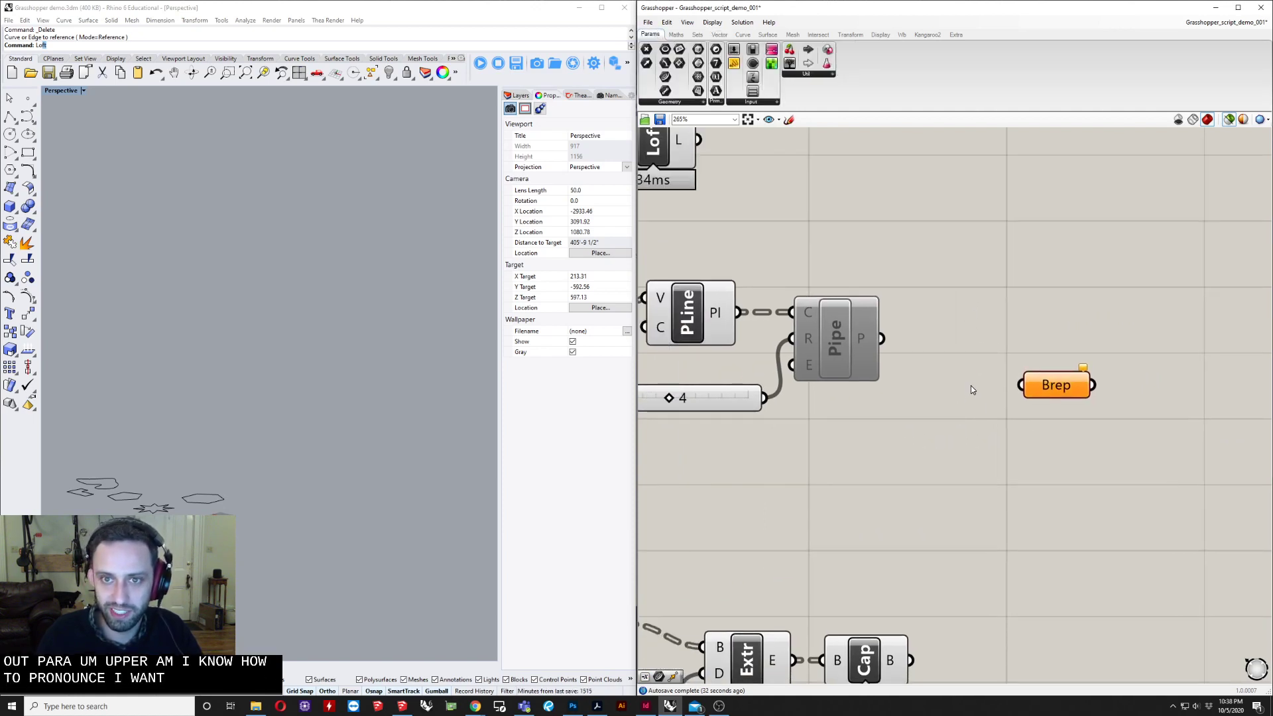
mouse_move(1057, 393)
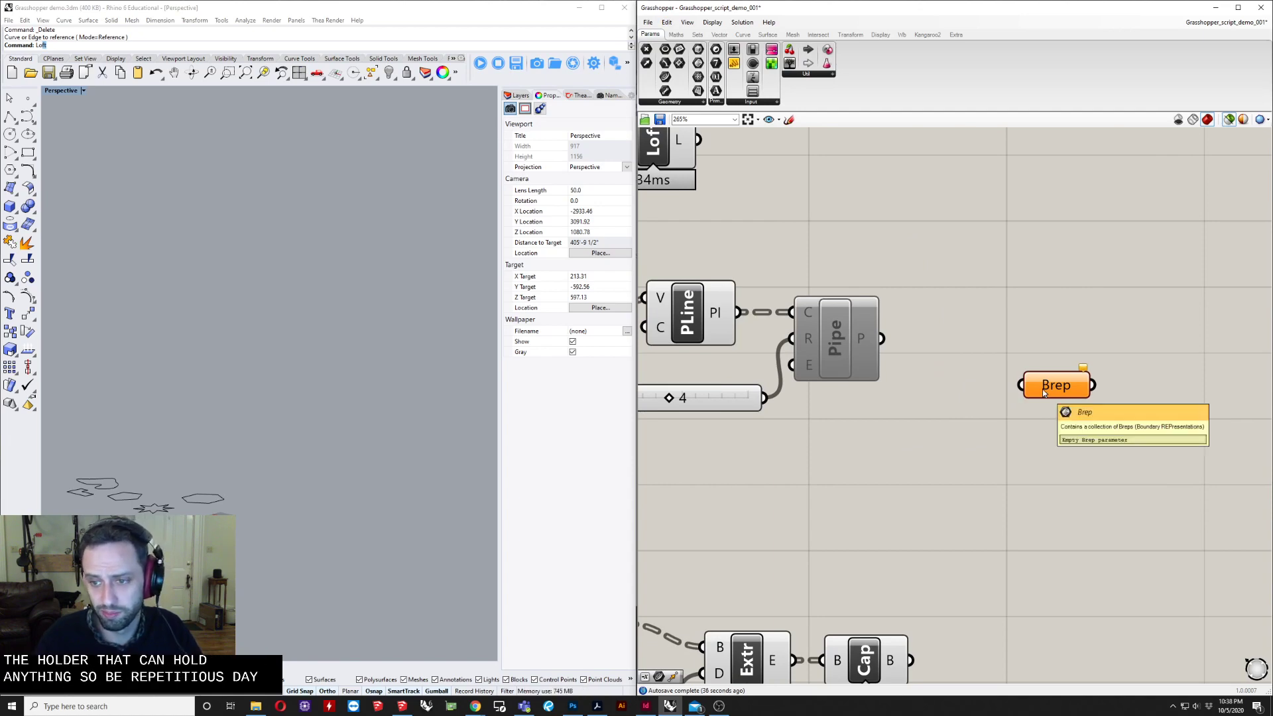
Step: Connect the Loft output to the Brep parameter
scroll(1045, 393, "down", 3)
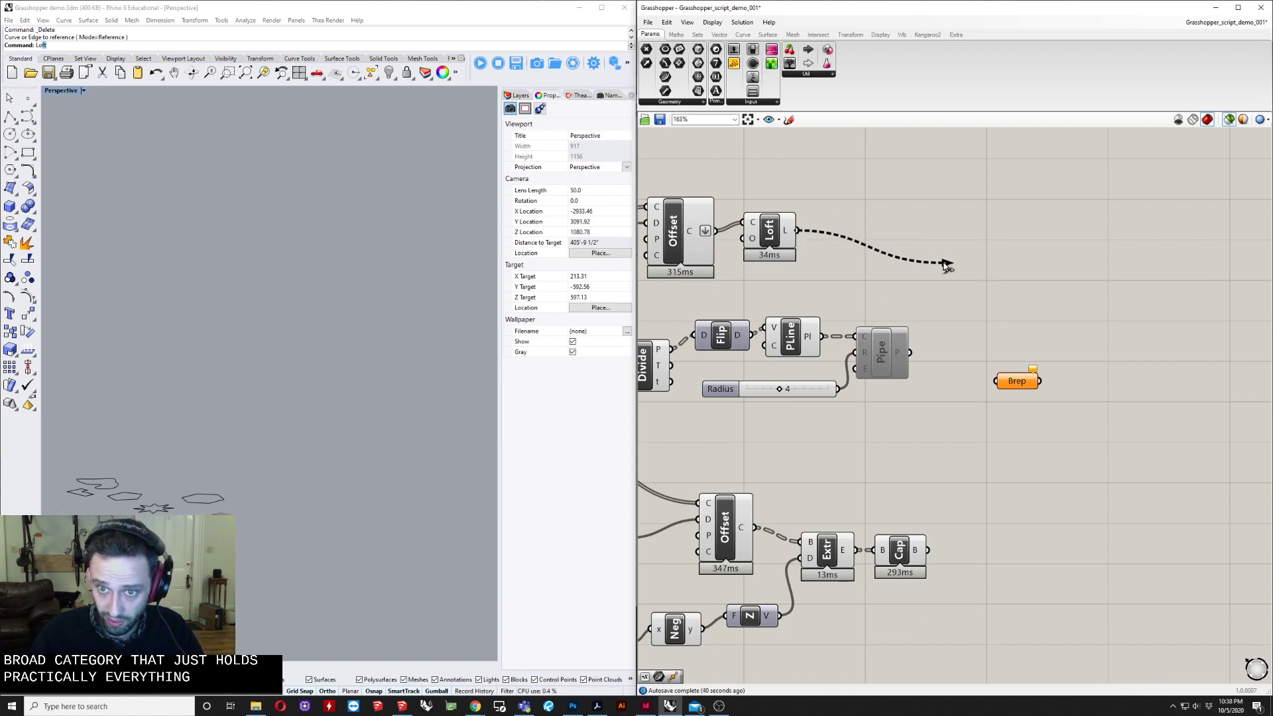
left_click_drag(967, 271, 920, 251)
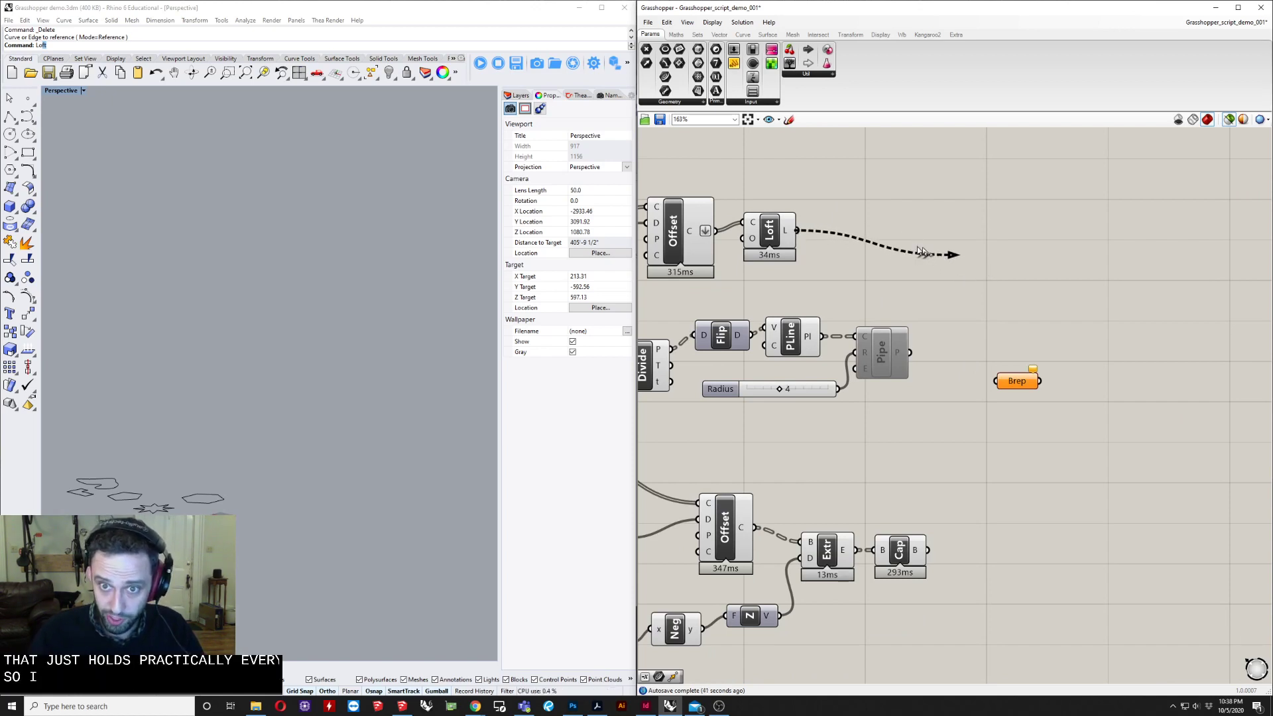
left_click(775, 231)
left_click_drag(798, 231, 1008, 380)
right_click_drag(969, 339, 887, 335)
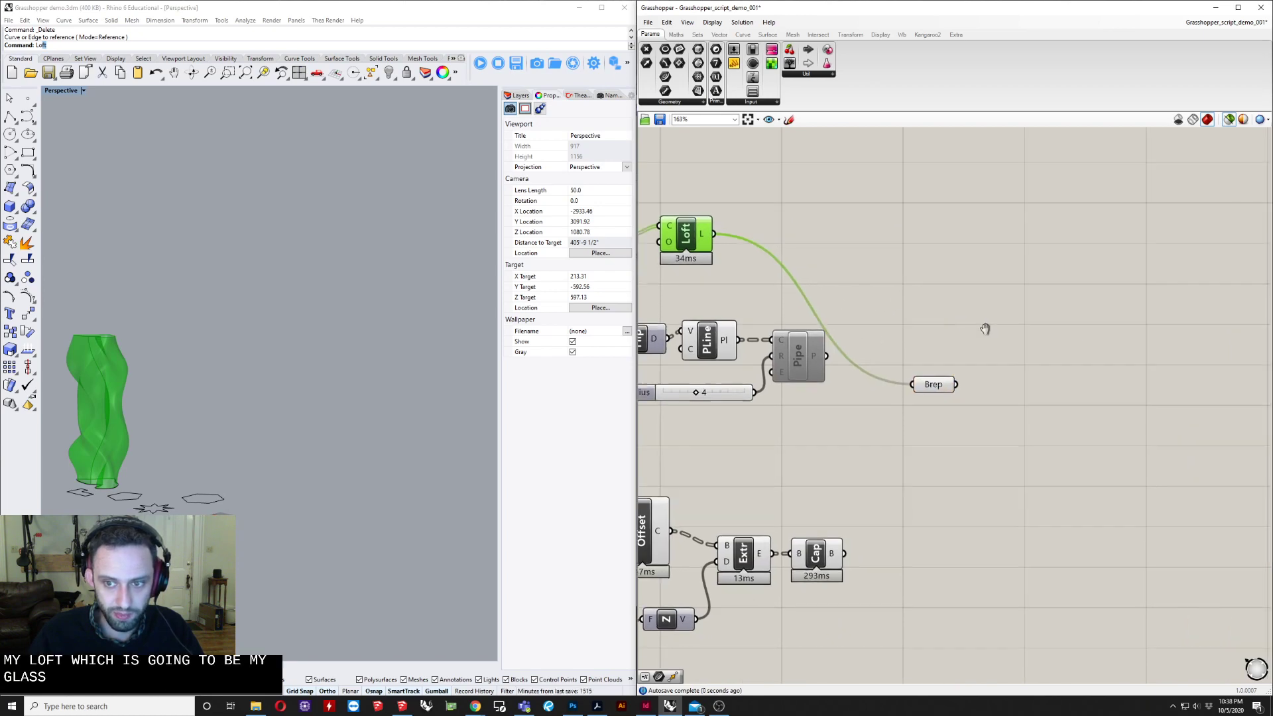
Step: Enable the Pipe component so the columns are calculated as solid pipes
left_click(802, 350)
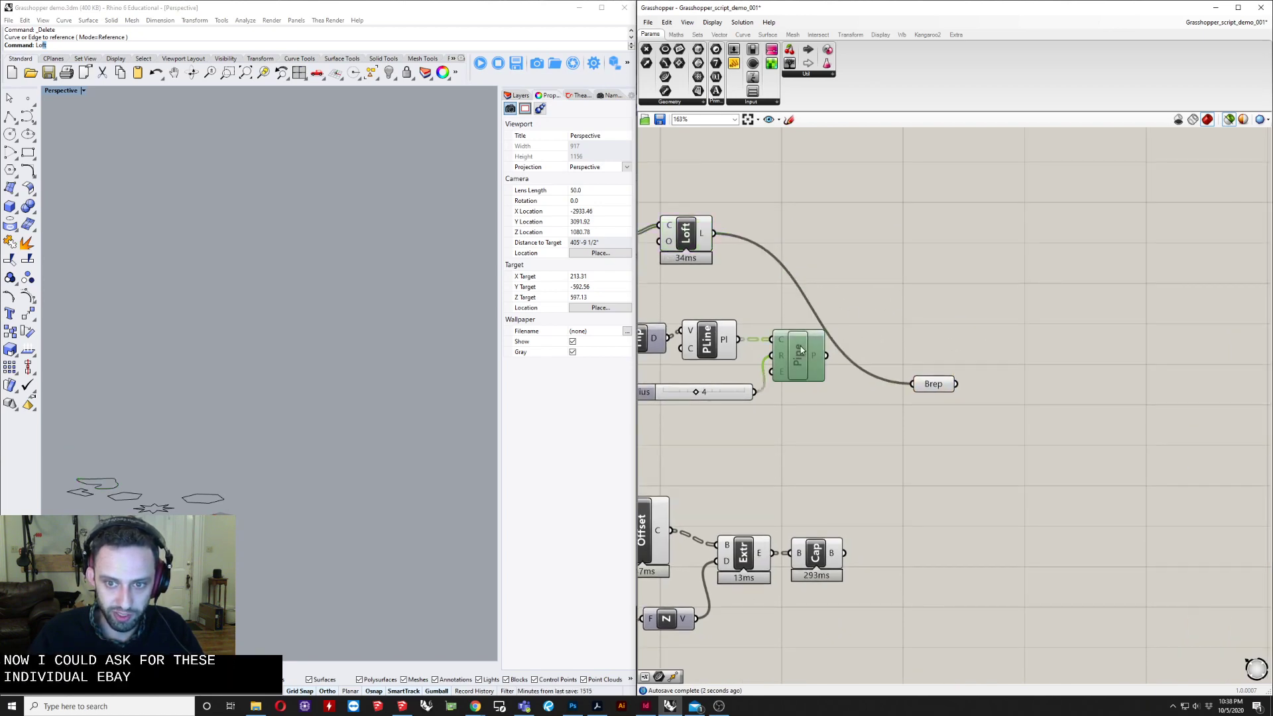
right_click(795, 360)
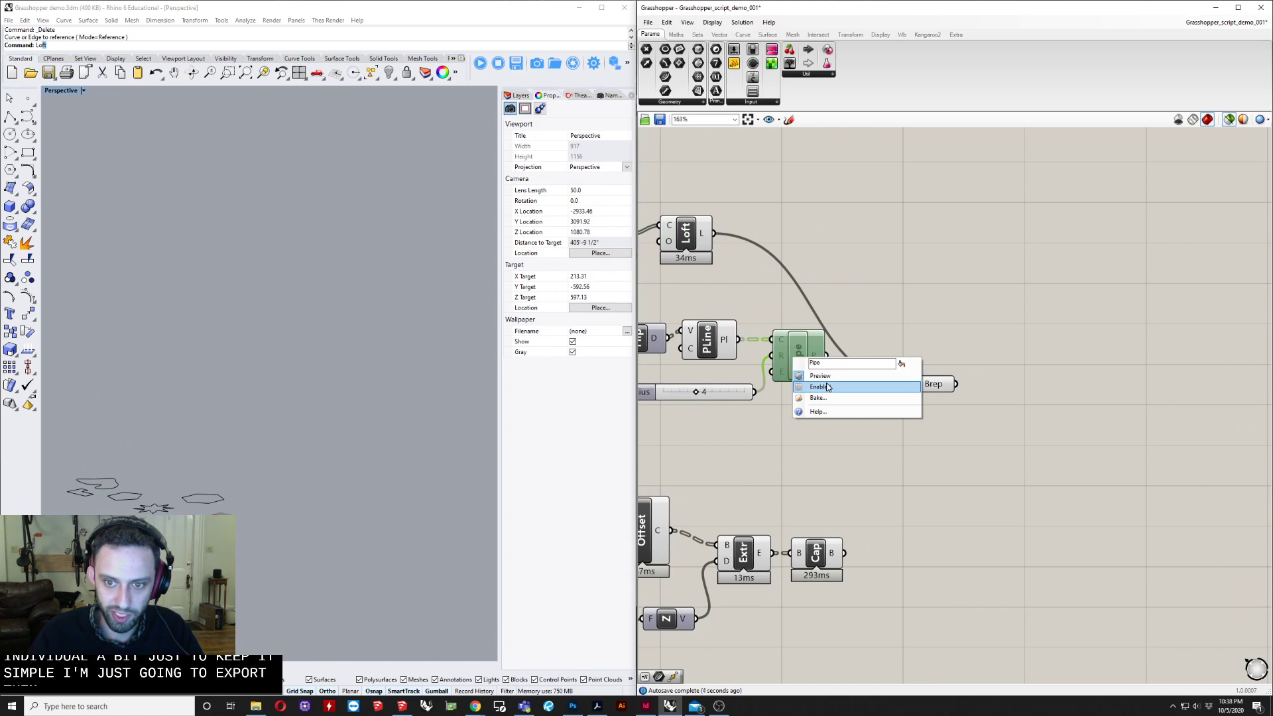
left_click(855, 387)
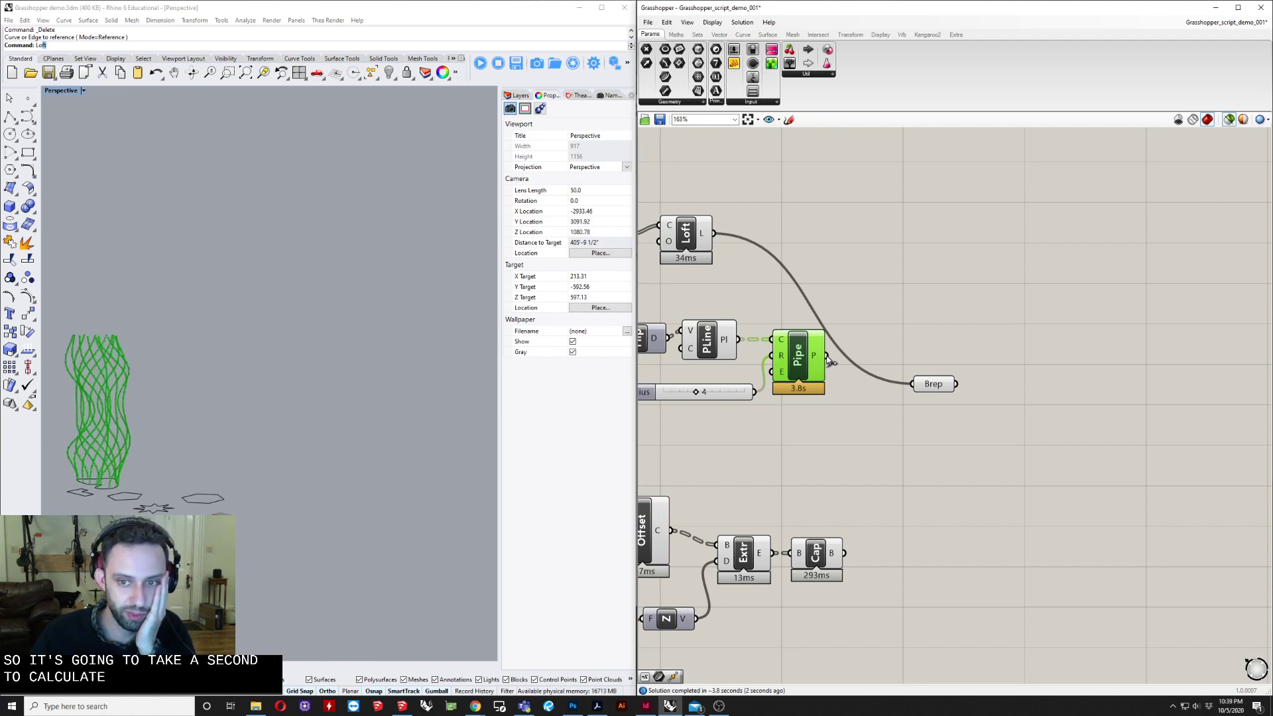
Step: Add the Pipe and Cap outputs to the Brep parameter alongside the Loft
left_click_drag(915, 390, 913, 384, "shift")
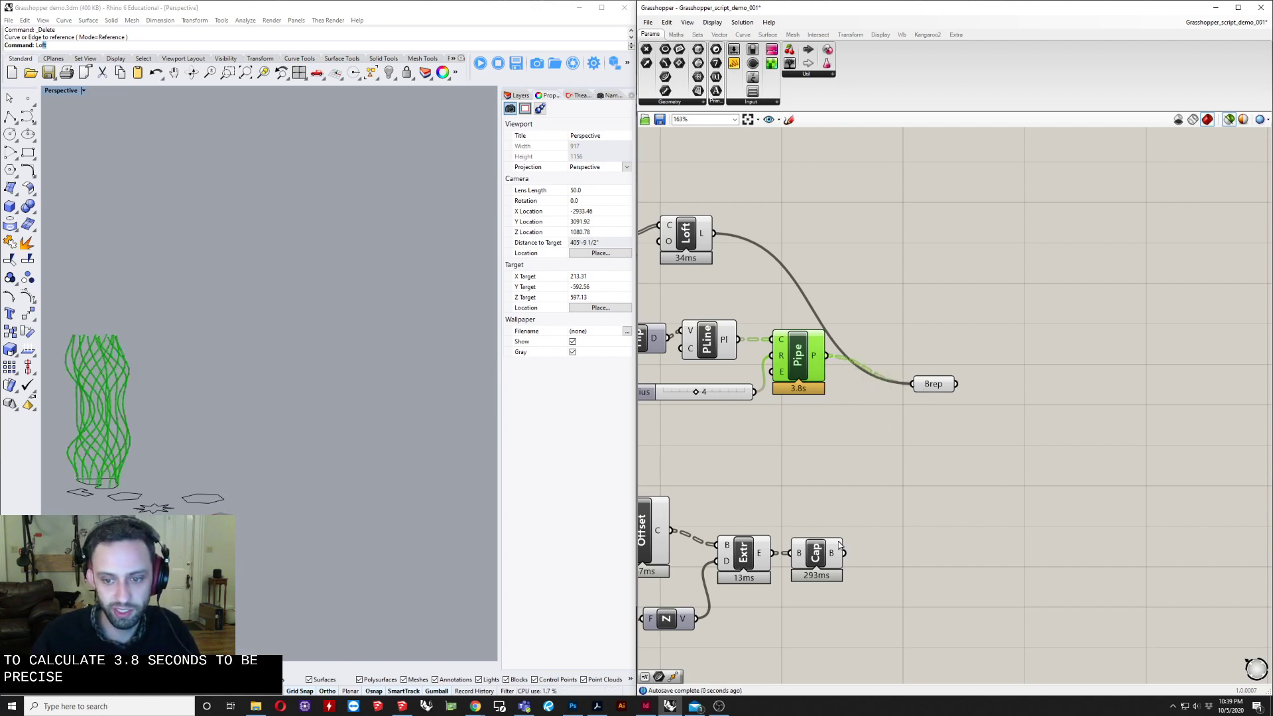
left_click_drag(842, 553, 925, 386, "shift")
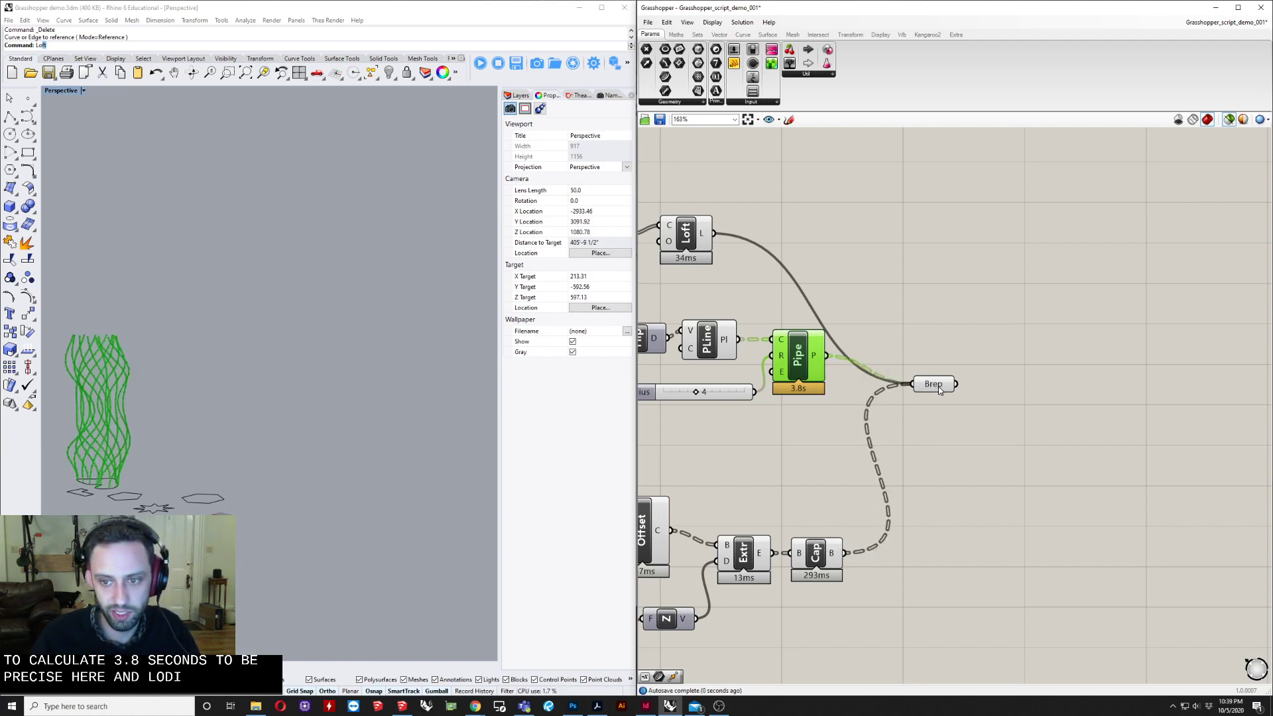
Step: Select the Brep parameter and examine the combined skin, columns and floors of the tower preview up close
left_click(939, 390)
right_click_drag(73, 382, 206, 445)
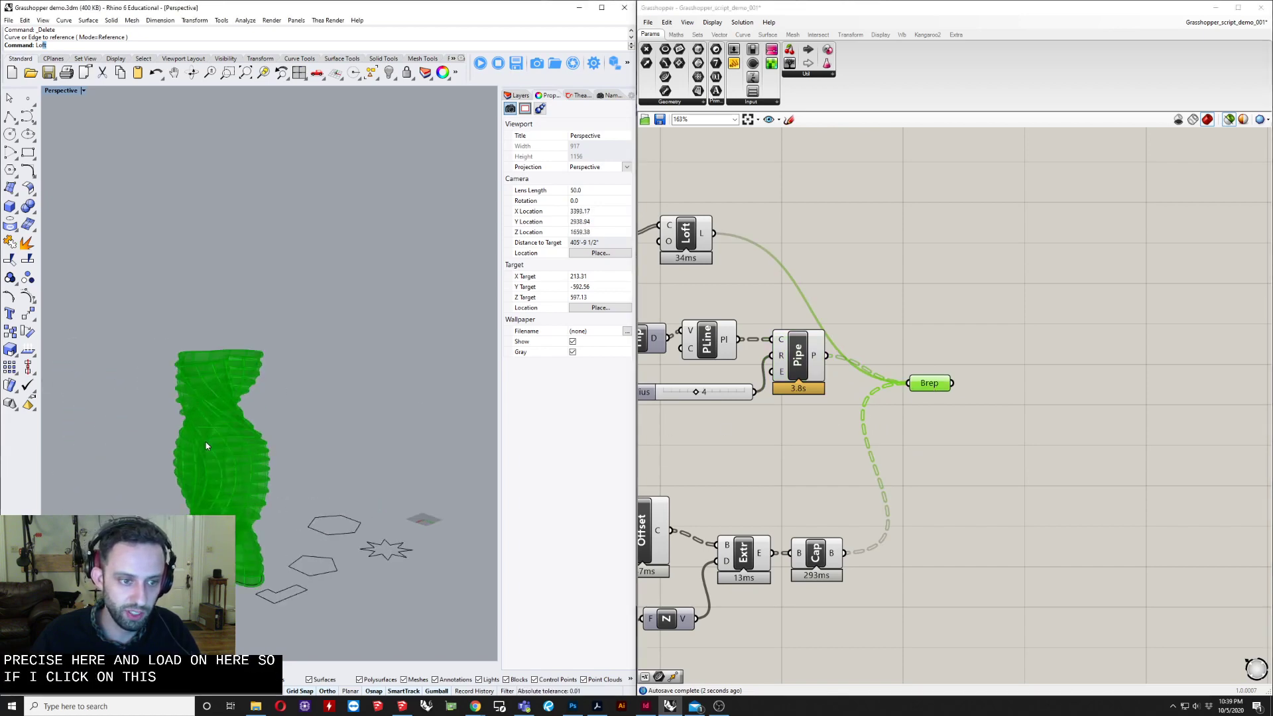
scroll(250, 398, "up", 10)
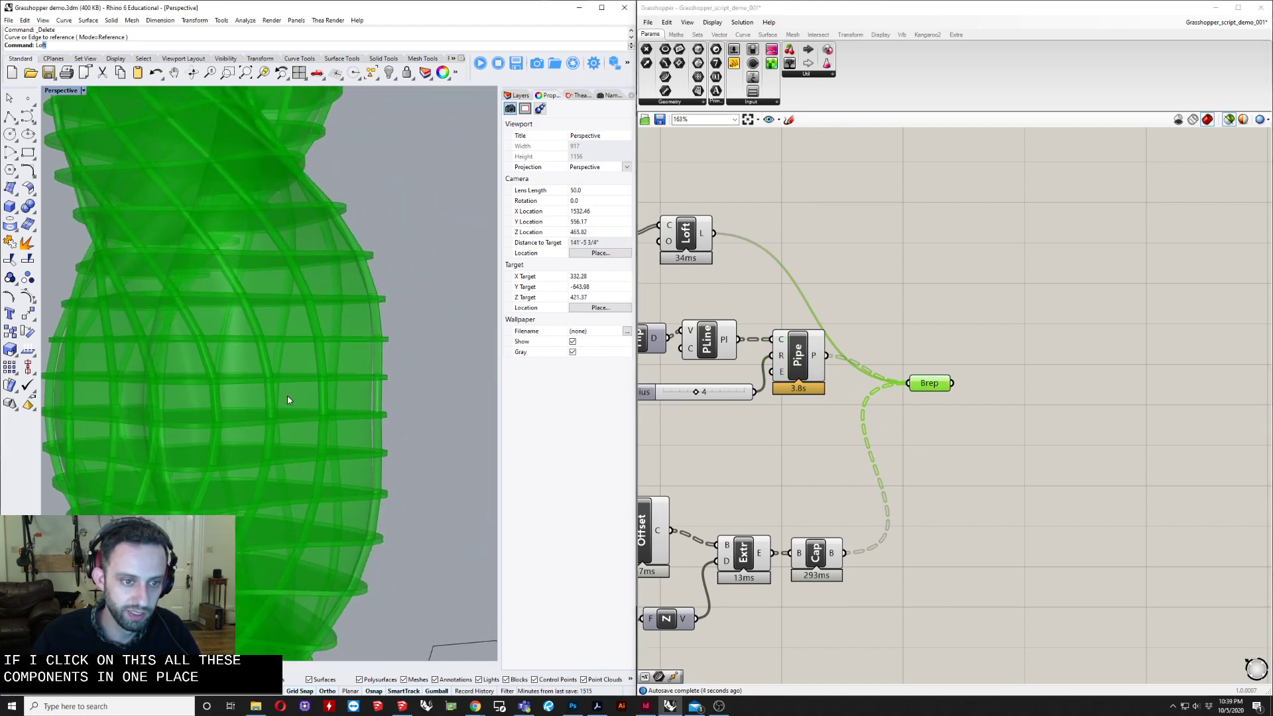
right_click_drag(286, 410, 348, 404, "shift")
scroll(345, 401, "down", 2)
scroll(421, 380, "up", 2)
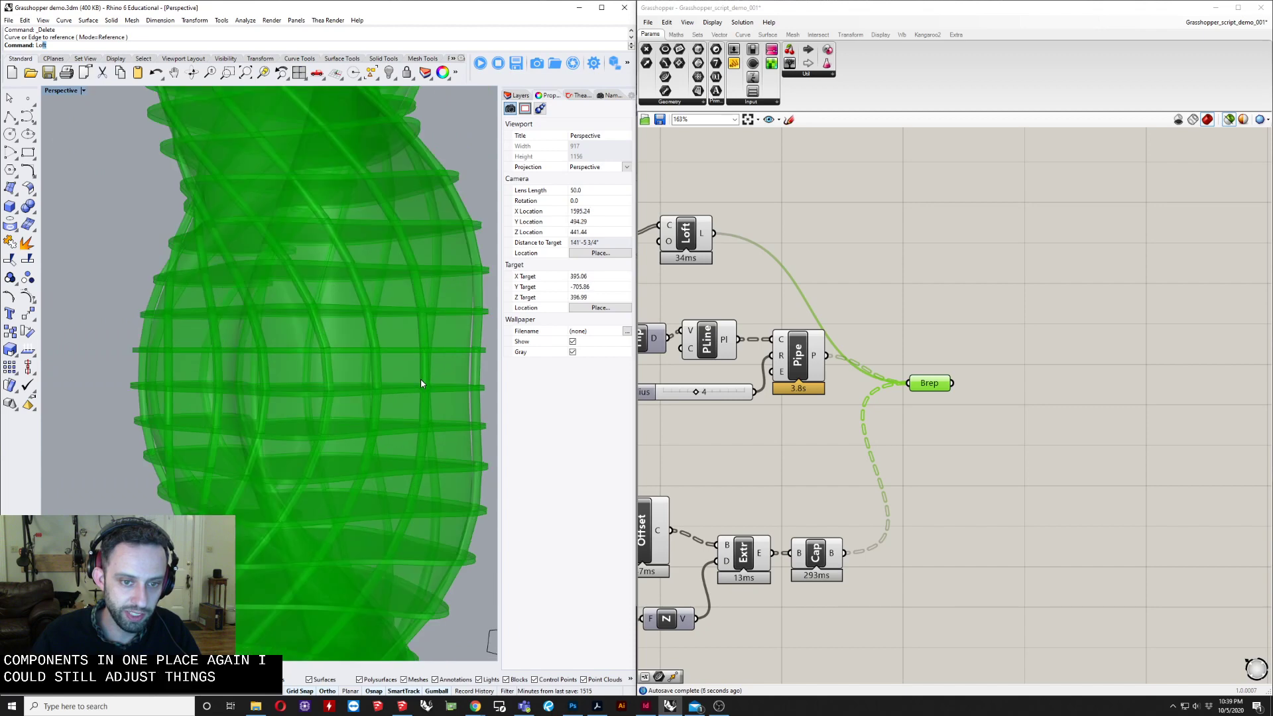
mouse_move(420, 383)
right_mouse_down()
mouse_move(401, 401)
mouse_move(412, 399)
right_mouse_up()
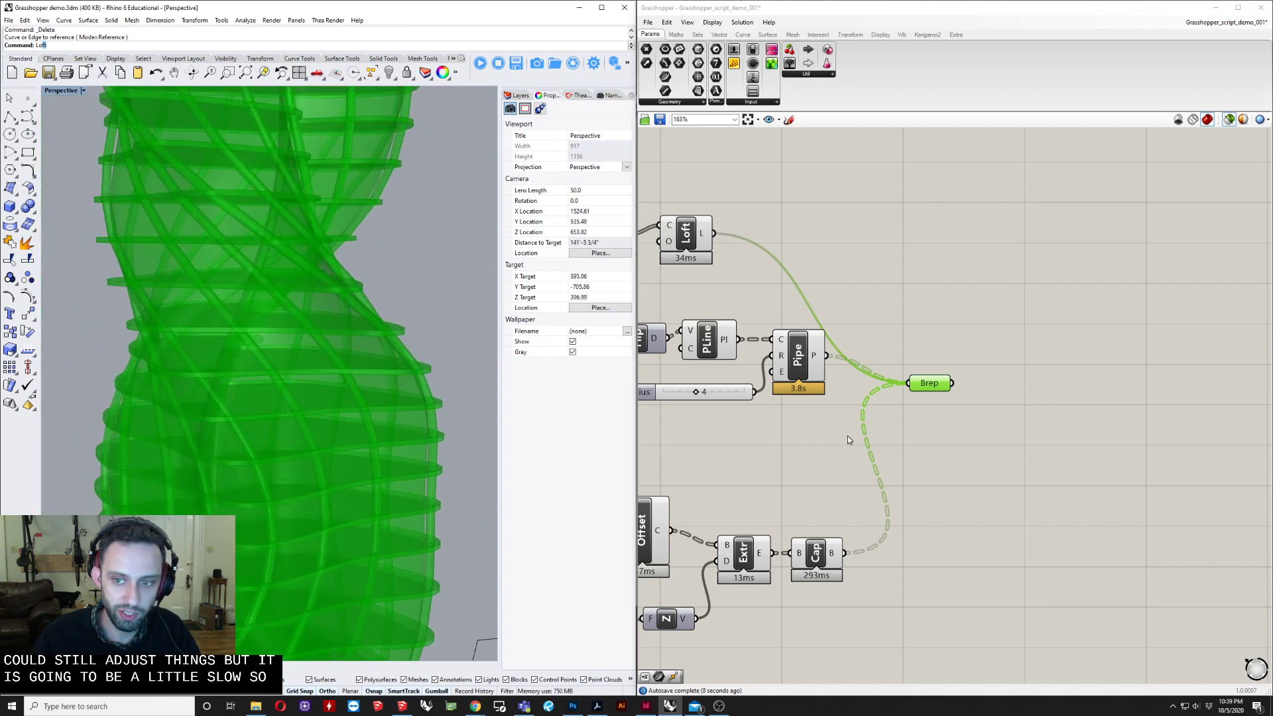
Step: Bake the Brep parameter into Rhino without grouping, keeping the default attributes
right_click(934, 384)
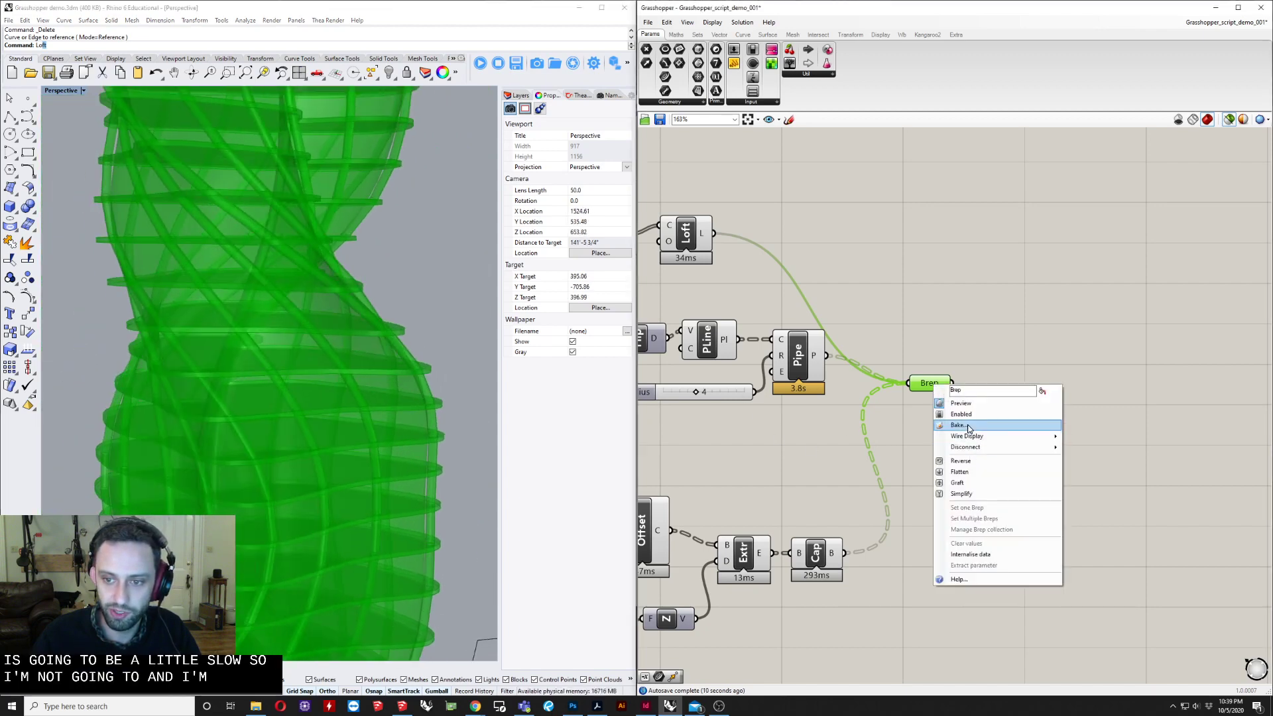
left_click(968, 426)
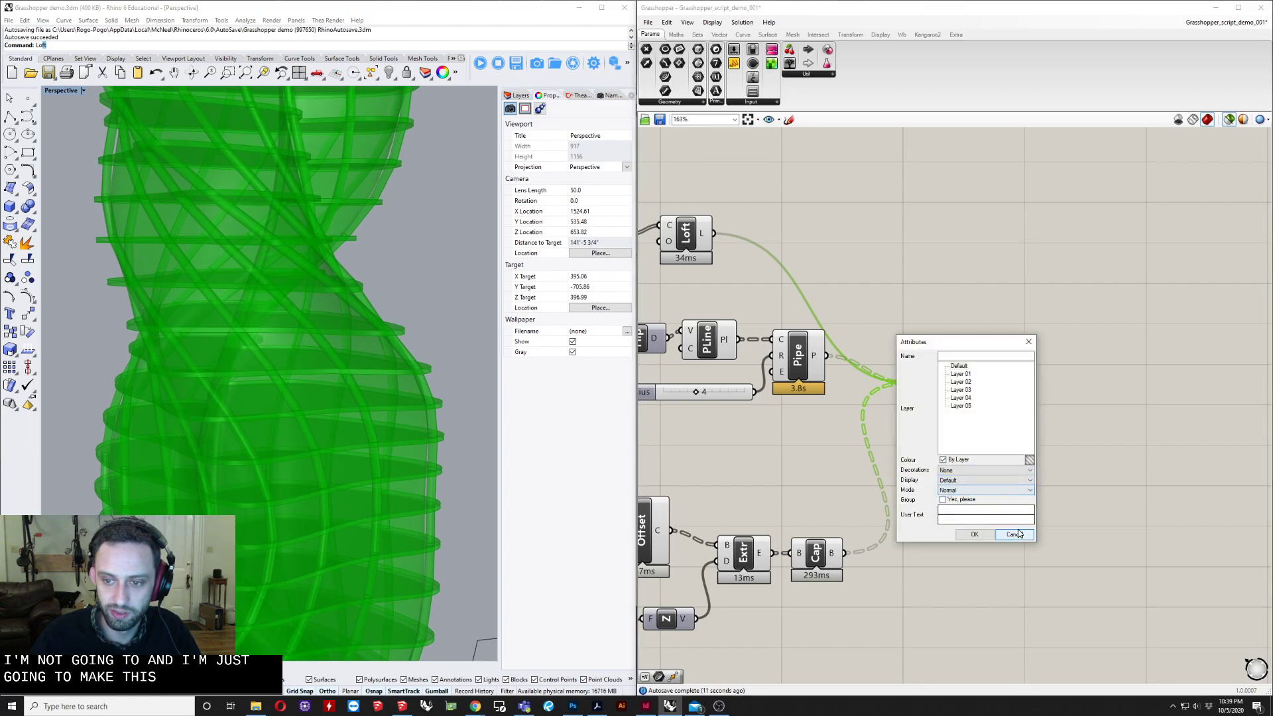
left_click(972, 535)
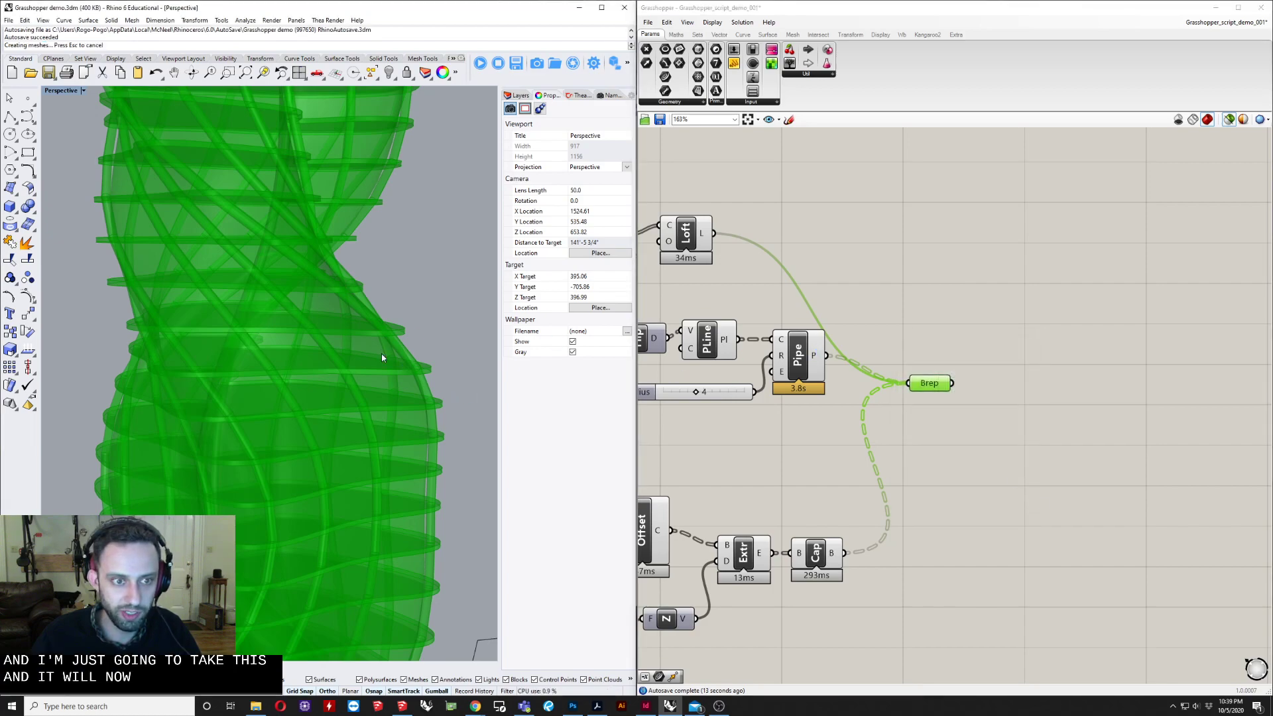
Step: Examine the baked tower and select its top slab to check whether the parts are separate objects
scroll(389, 345, "down", 6)
right_click_drag(398, 336, 354, 397)
right_click_drag(252, 506, 287, 441, "shift")
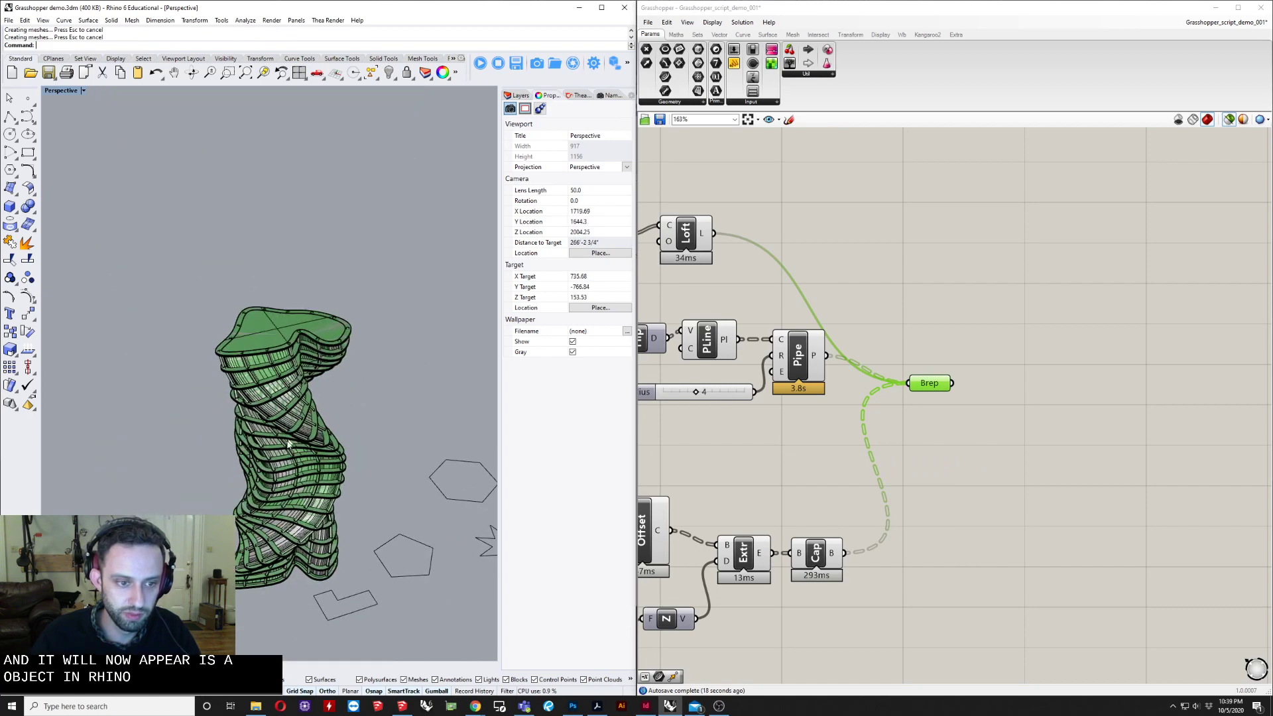
left_click(288, 443)
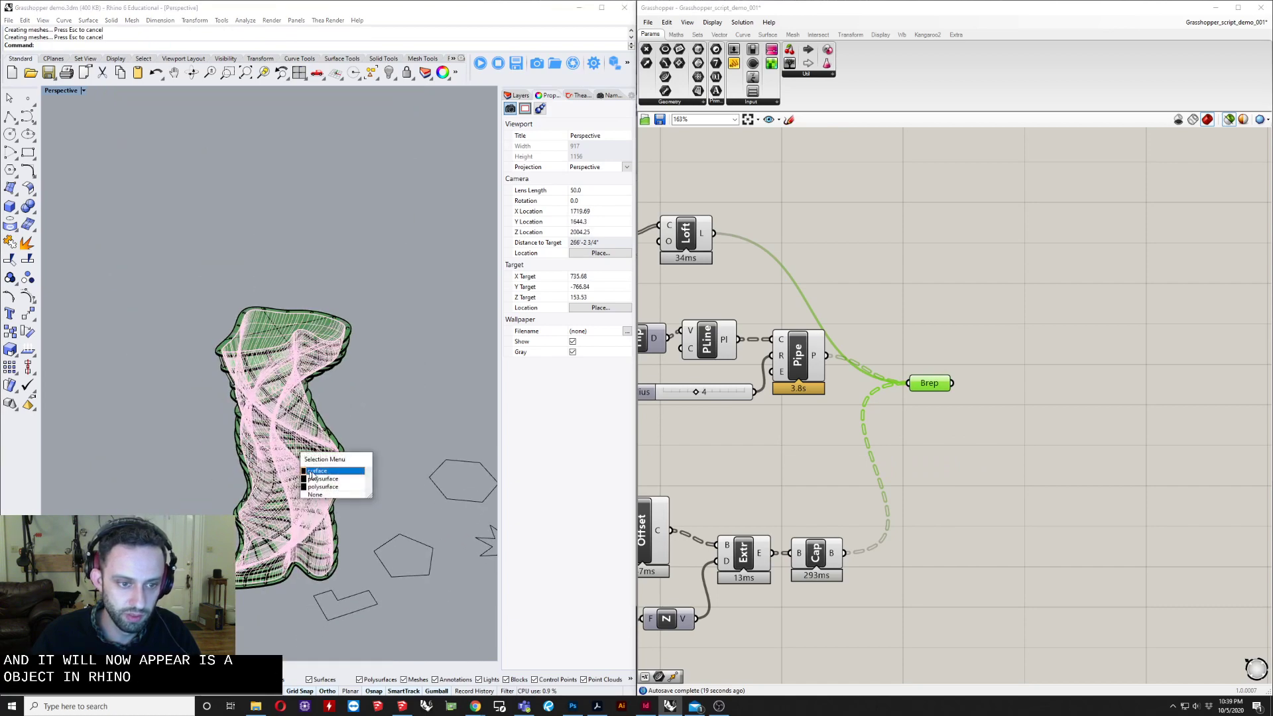
left_click(337, 494)
right_click_drag(209, 453, 262, 399, "shift")
left_click(321, 340)
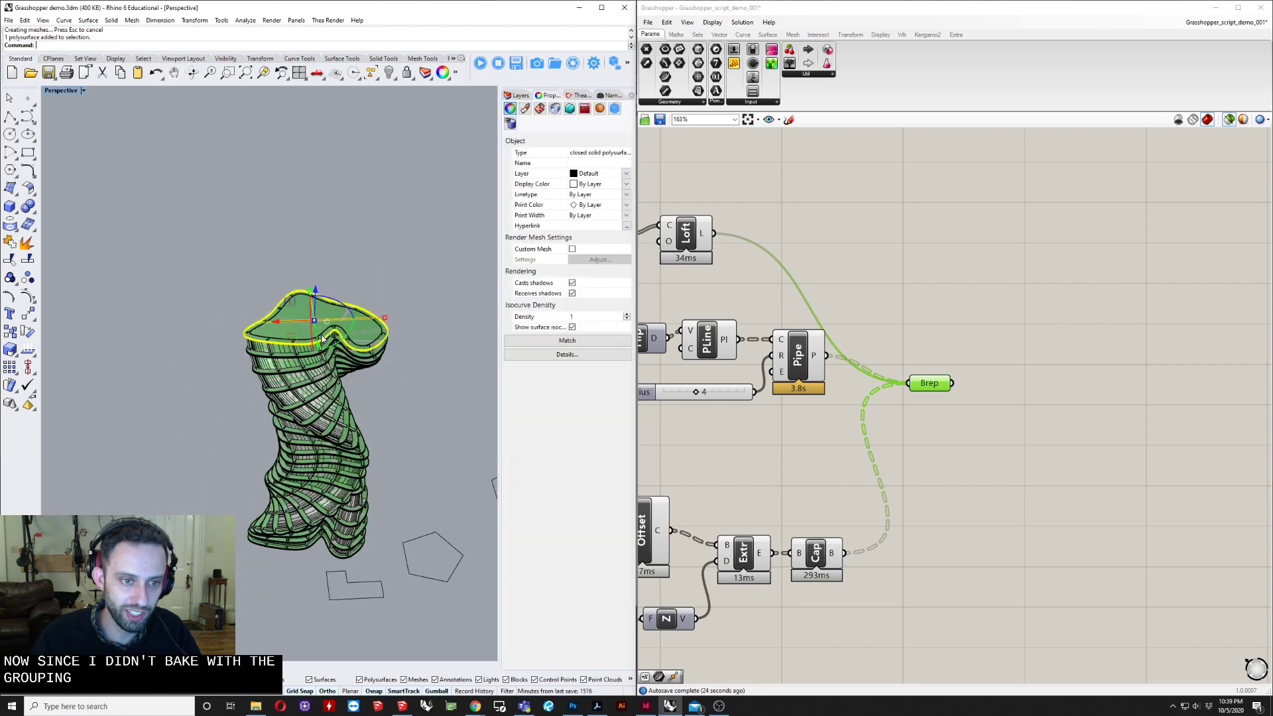
Step: Deselect the top slab and undo the ungrouped bake
left_click(382, 259)
right_click_drag(382, 259, 300, 355)
key("ctrl+z")
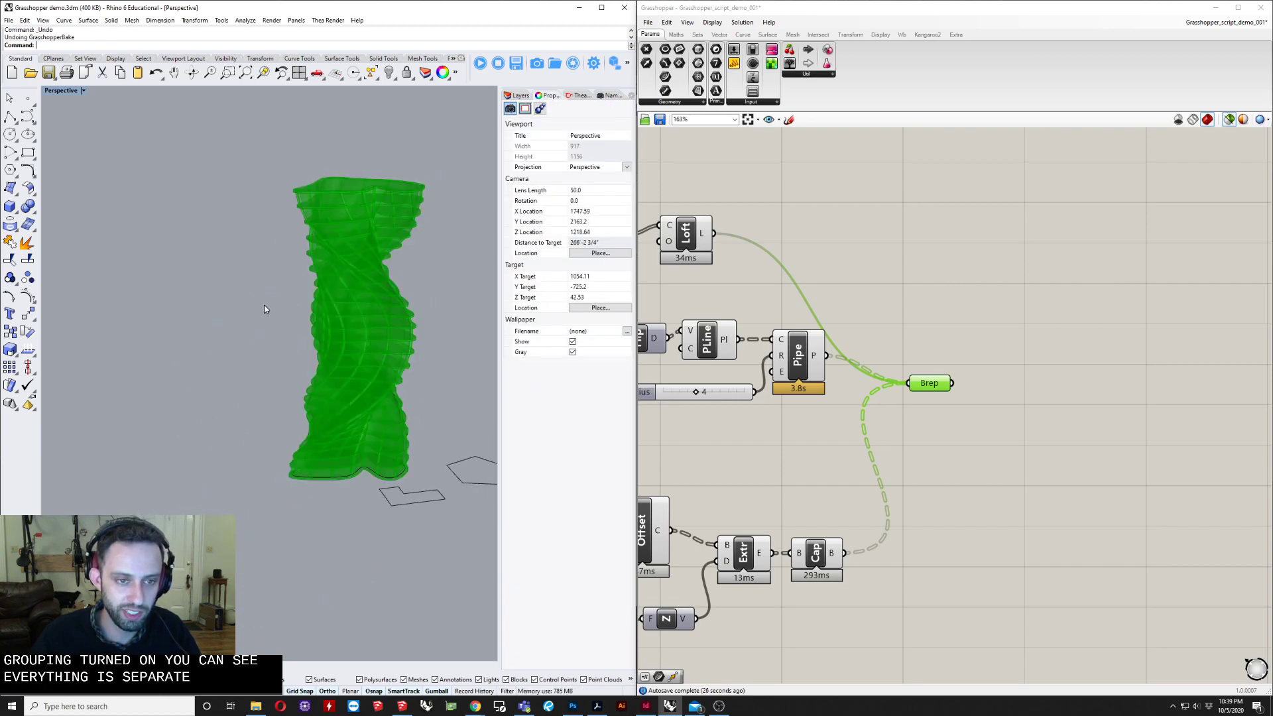
right_click_drag(264, 305, 162, 420, "shift")
Step: Bake the Brep parameter into Rhino with grouping turned on
right_click_drag(859, 506, 920, 515)
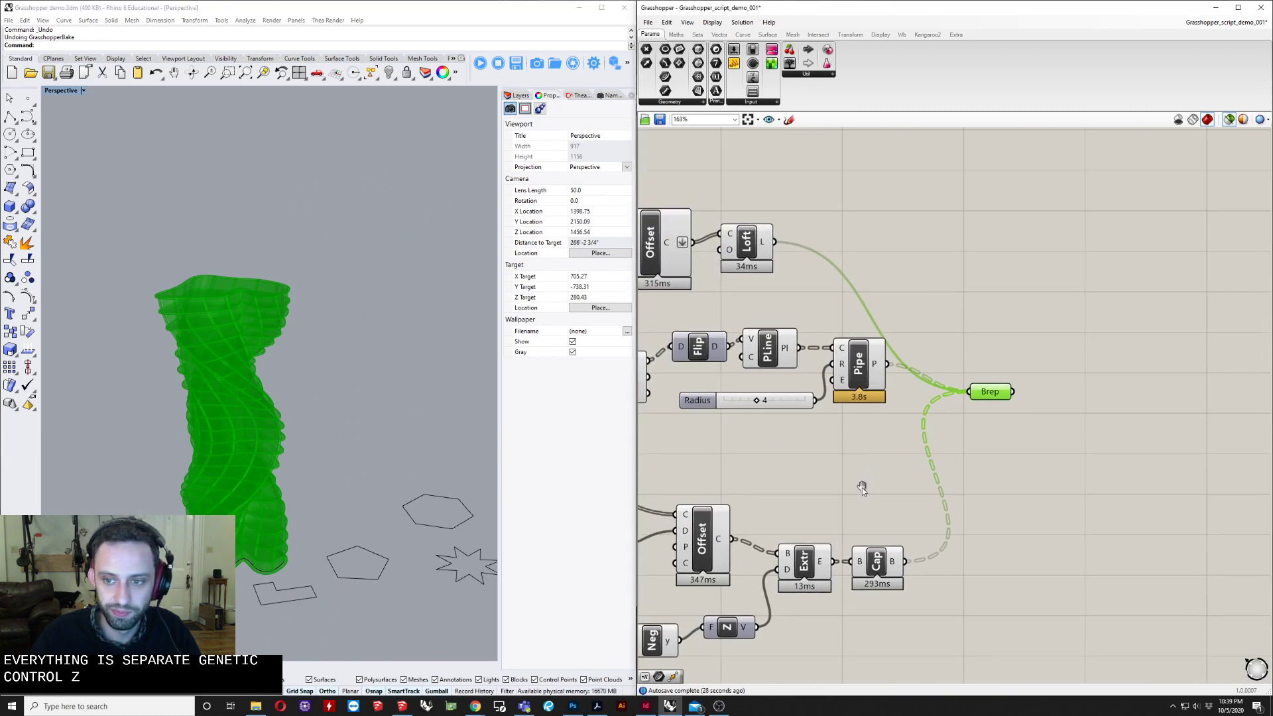
right_click(984, 397)
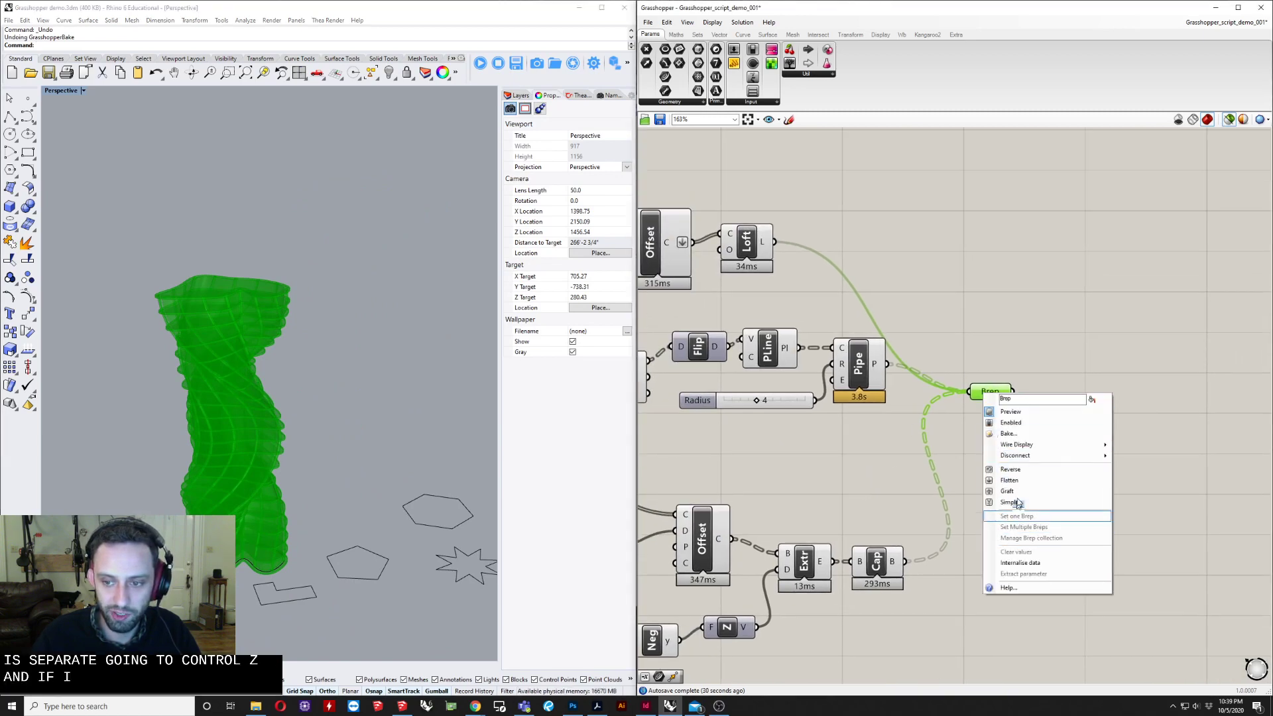
left_click(1013, 433)
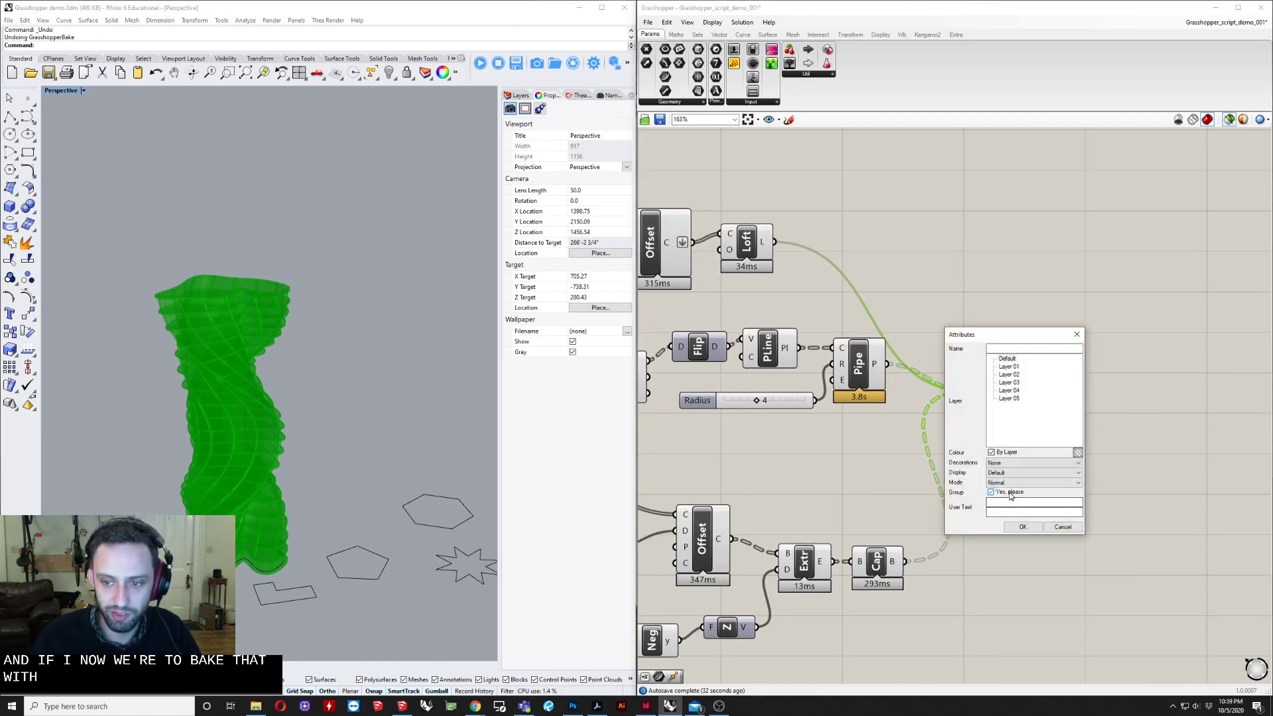
left_click(1025, 528)
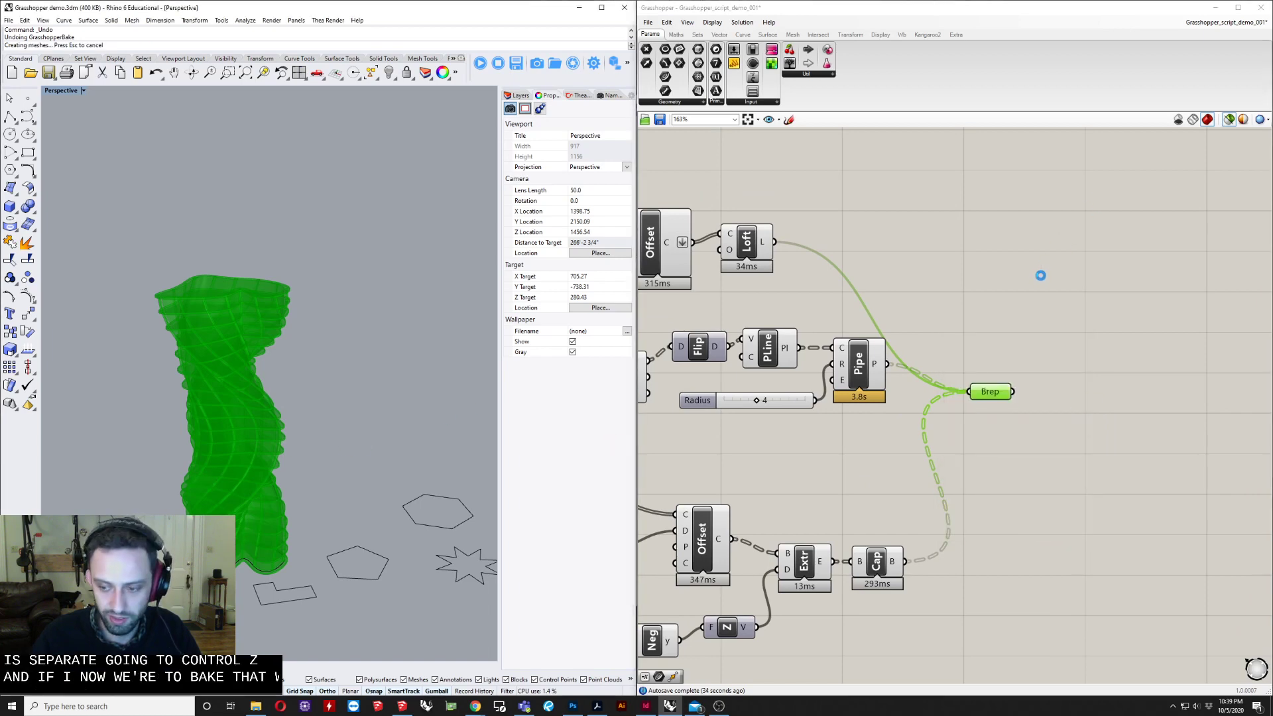
left_click(1041, 276)
Step: Select the baked tower group and turn off its surface isocurves
scroll(237, 432, "up", 8)
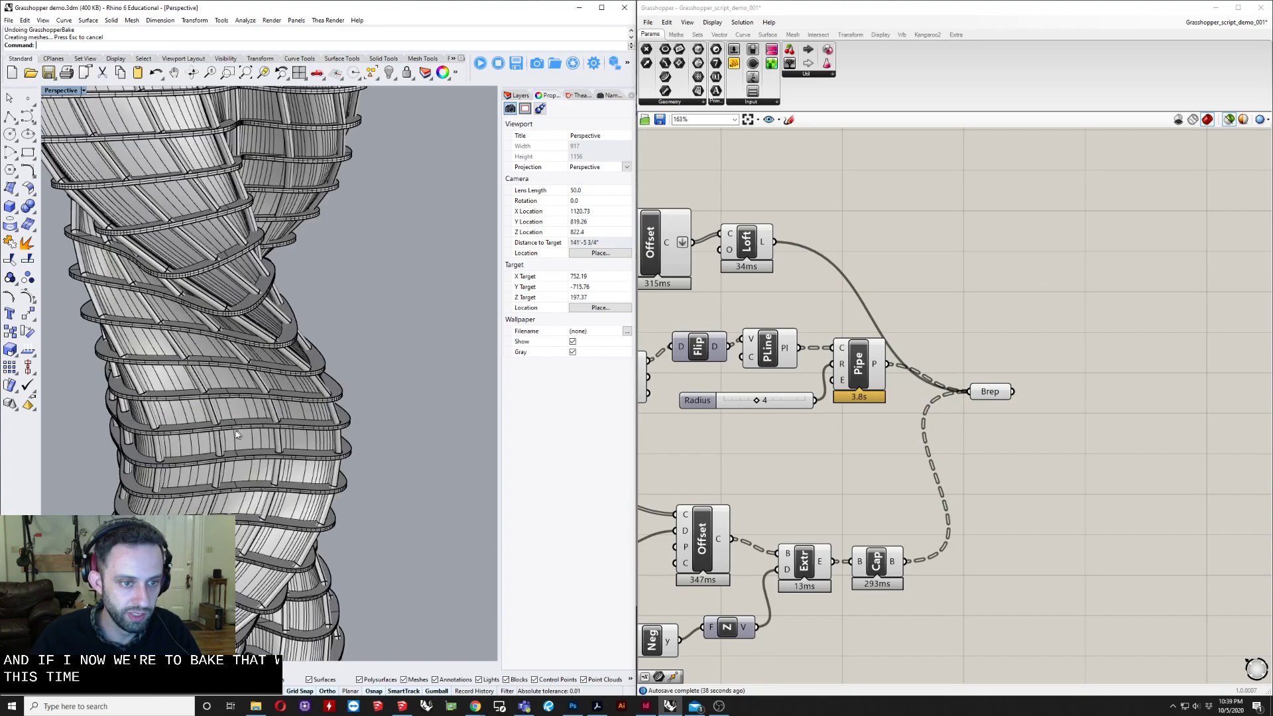
left_click(237, 432)
right_click_drag(232, 435, 290, 412)
scroll(220, 440, "down", 9)
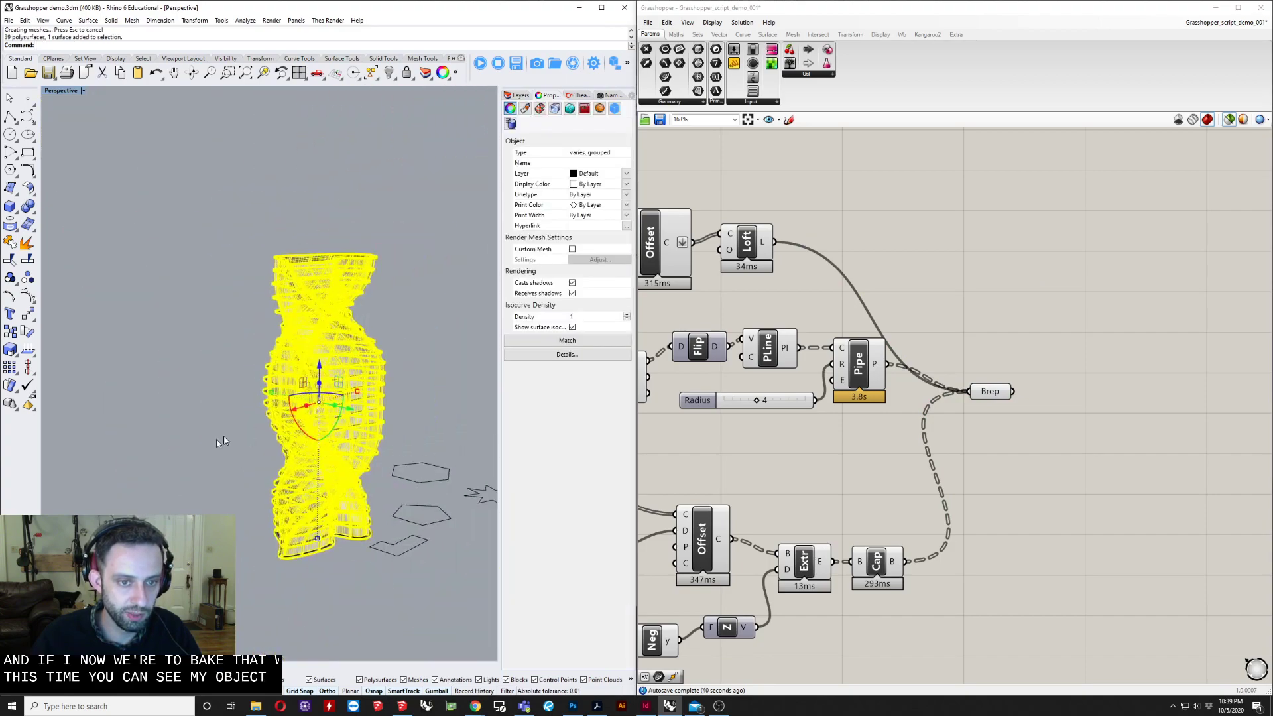
left_click(572, 329)
left_click(427, 348)
Step: Move the grouped tower sideways, away from the base curves, and deselect it
right_click_drag(404, 358, 280, 392)
left_click(188, 406)
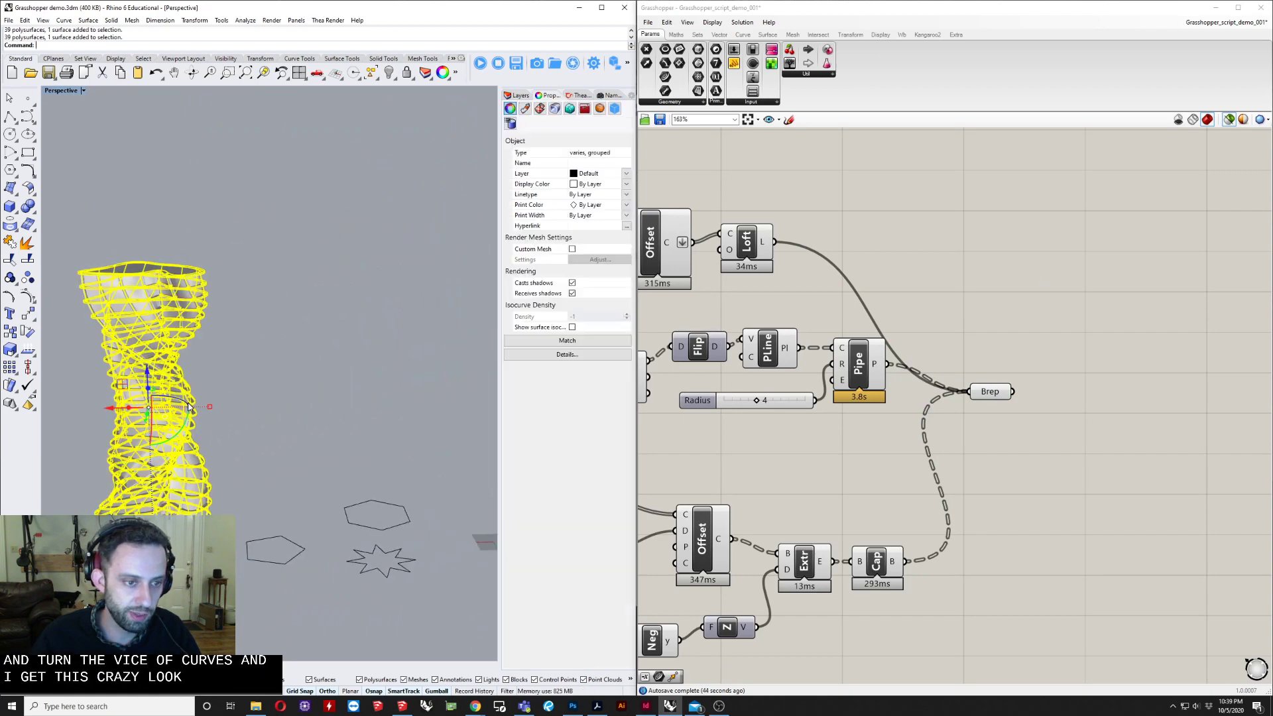
right_click_drag(183, 418, 240, 438)
left_click_drag(240, 436, 95, 424)
left_click(306, 421)
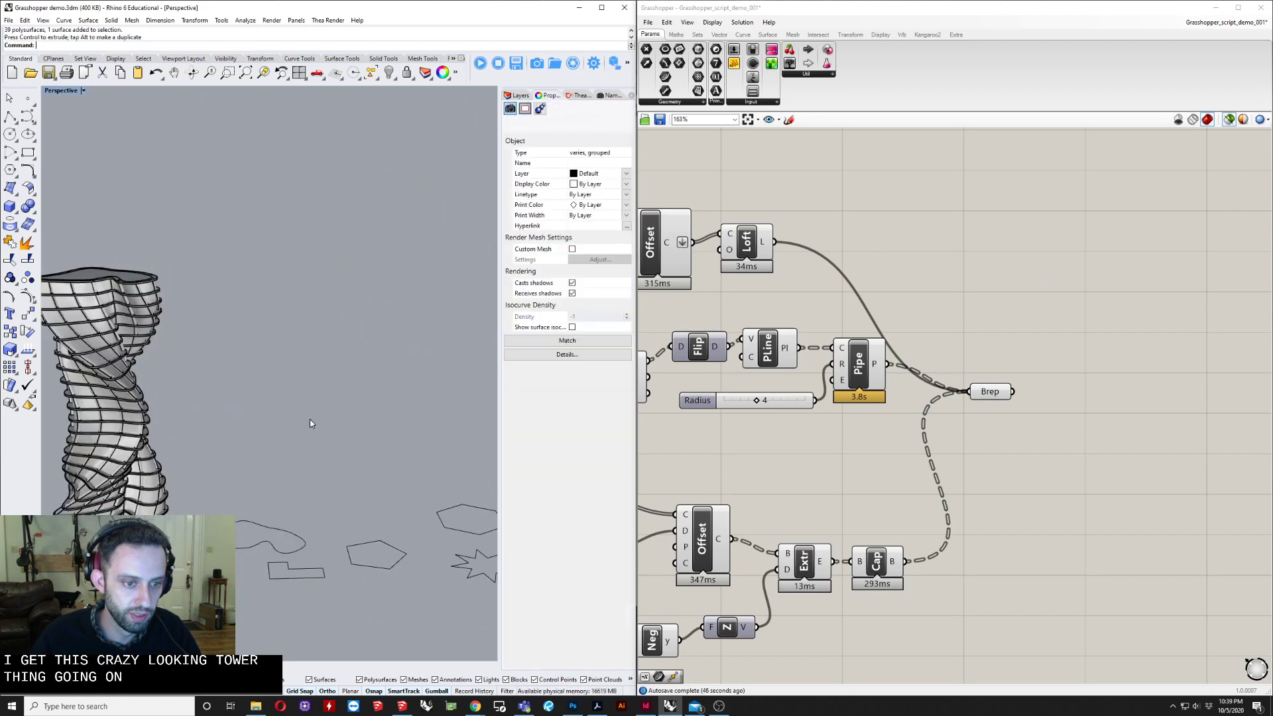
Step: Assign the eight-pointed star curve to the tower script's Curve parameter with Set Multiple Curves
scroll(757, 373, "down", 4)
right_click_drag(756, 374, 1247, 341)
right_click_drag(174, 372, 202, 442)
scroll(325, 437, "up", 5)
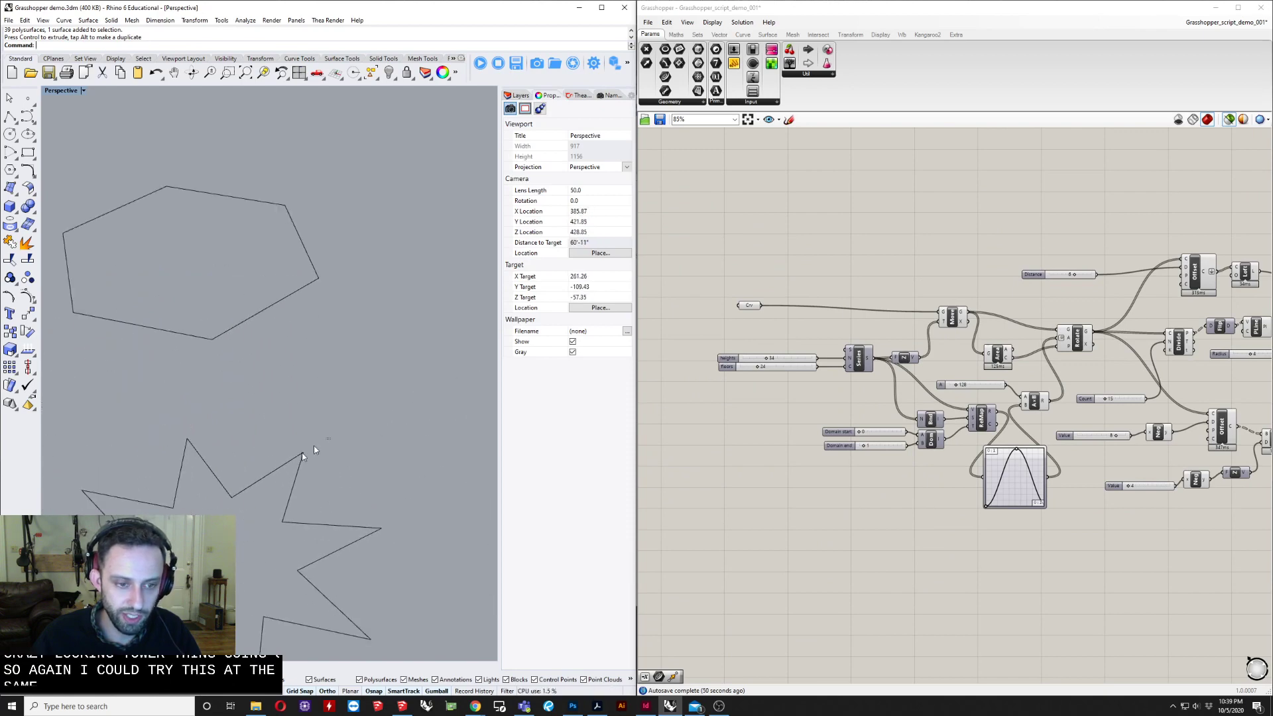
left_click(249, 499)
scroll(249, 498, "down", 2)
scroll(743, 300, "up", 3)
right_click(742, 297)
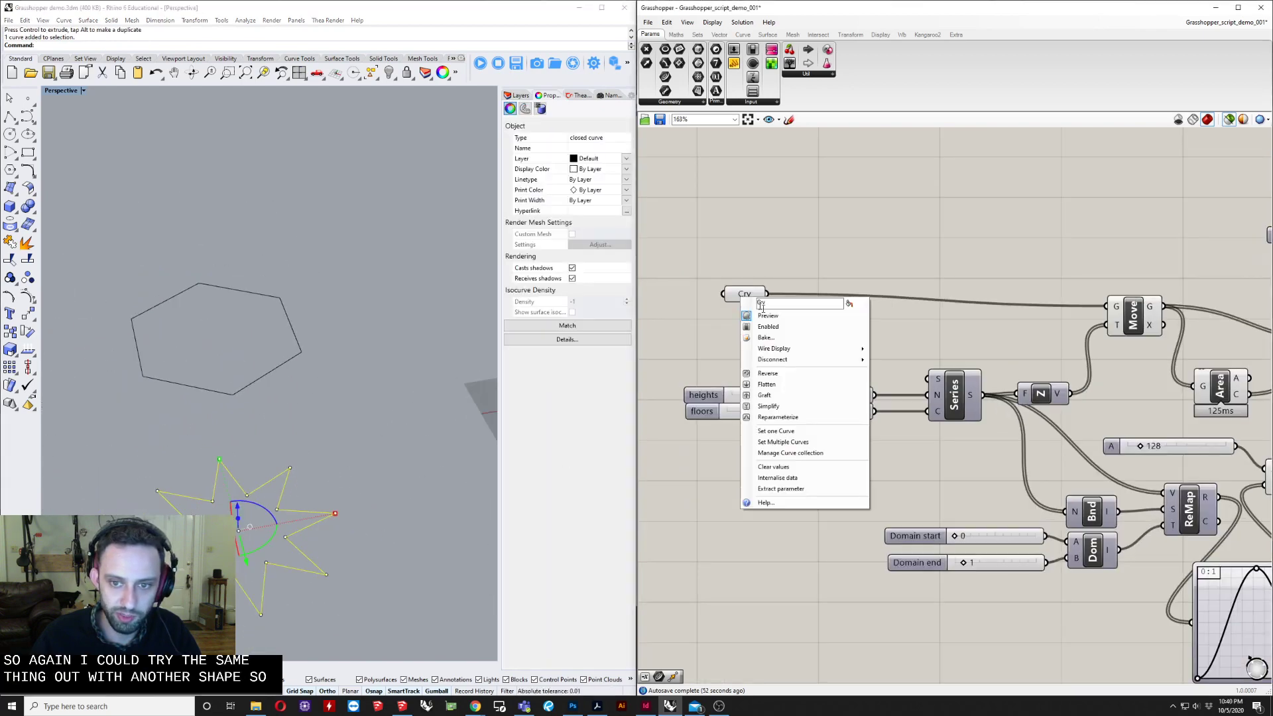
left_click(783, 441)
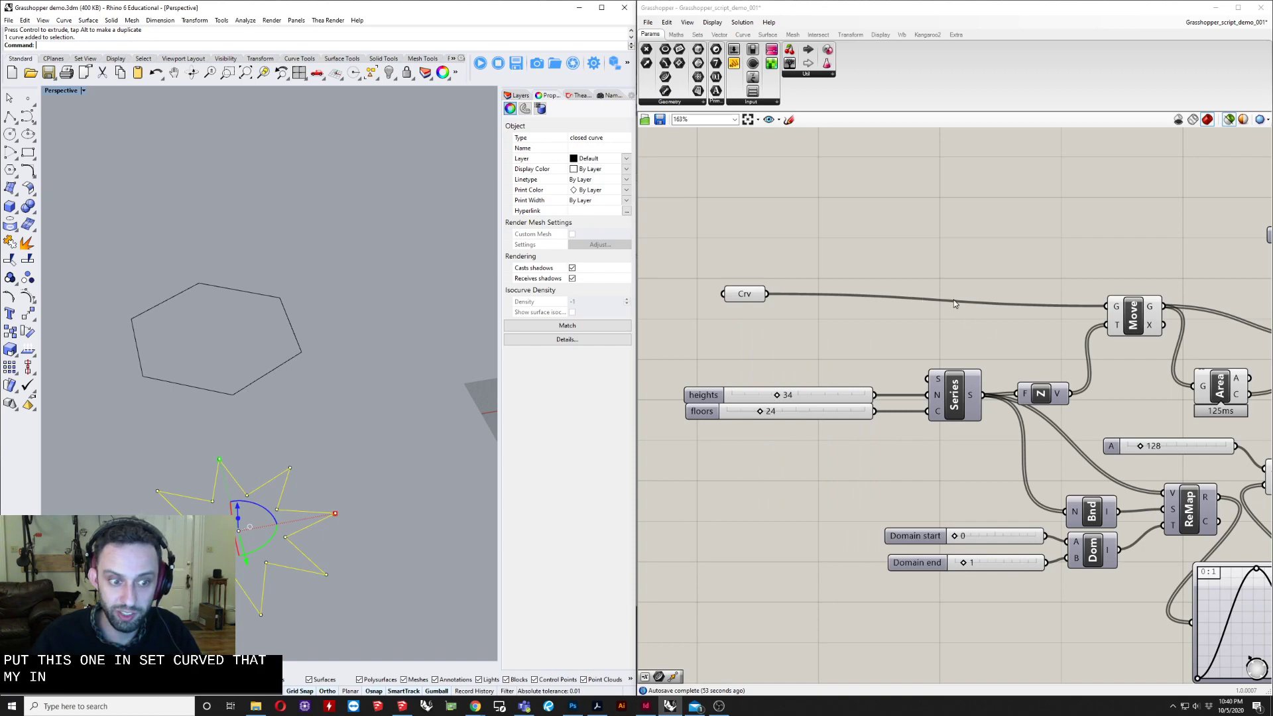
Step: Select the Brep parameter collecting the tower parts and examine the star-based tower from several angles
scroll(813, 256, "down", 3)
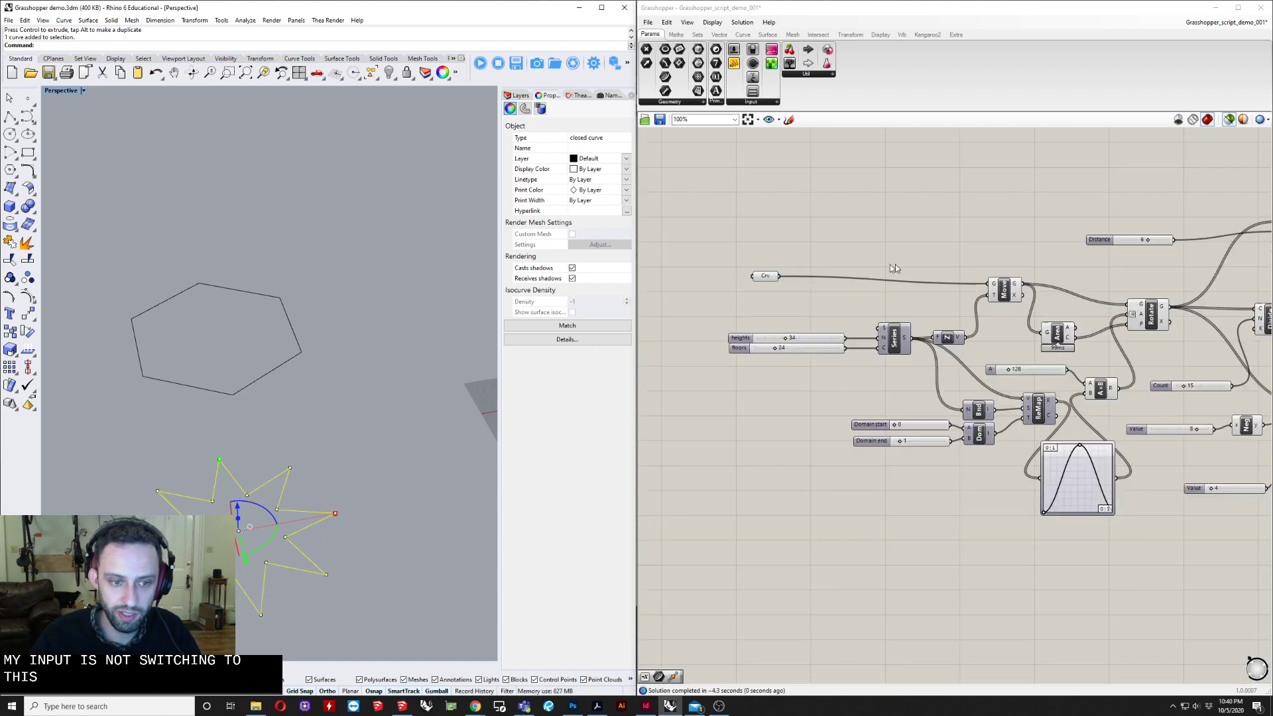
right_click_drag(1194, 285, 703, 318)
right_click_drag(1181, 352, 885, 356)
scroll(886, 356, "down", 6)
right_click_drag(708, 379, 879, 367)
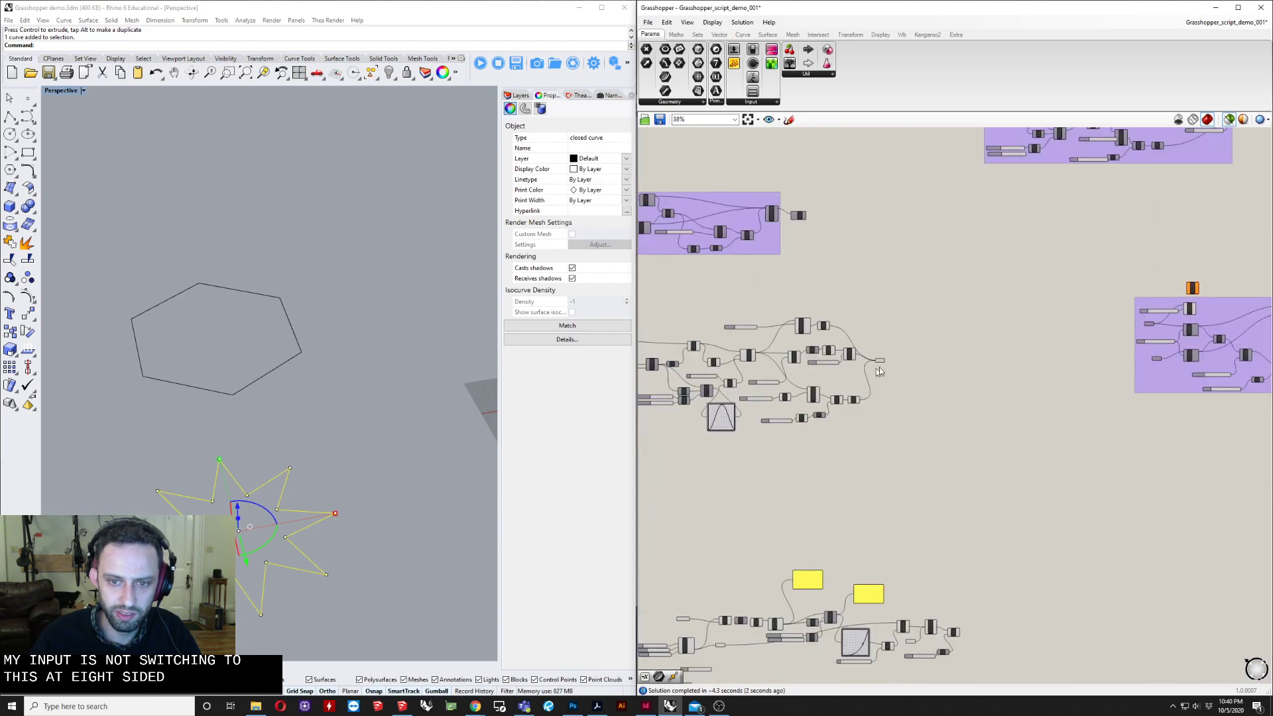
scroll(880, 368, "up", 8)
left_click(881, 345)
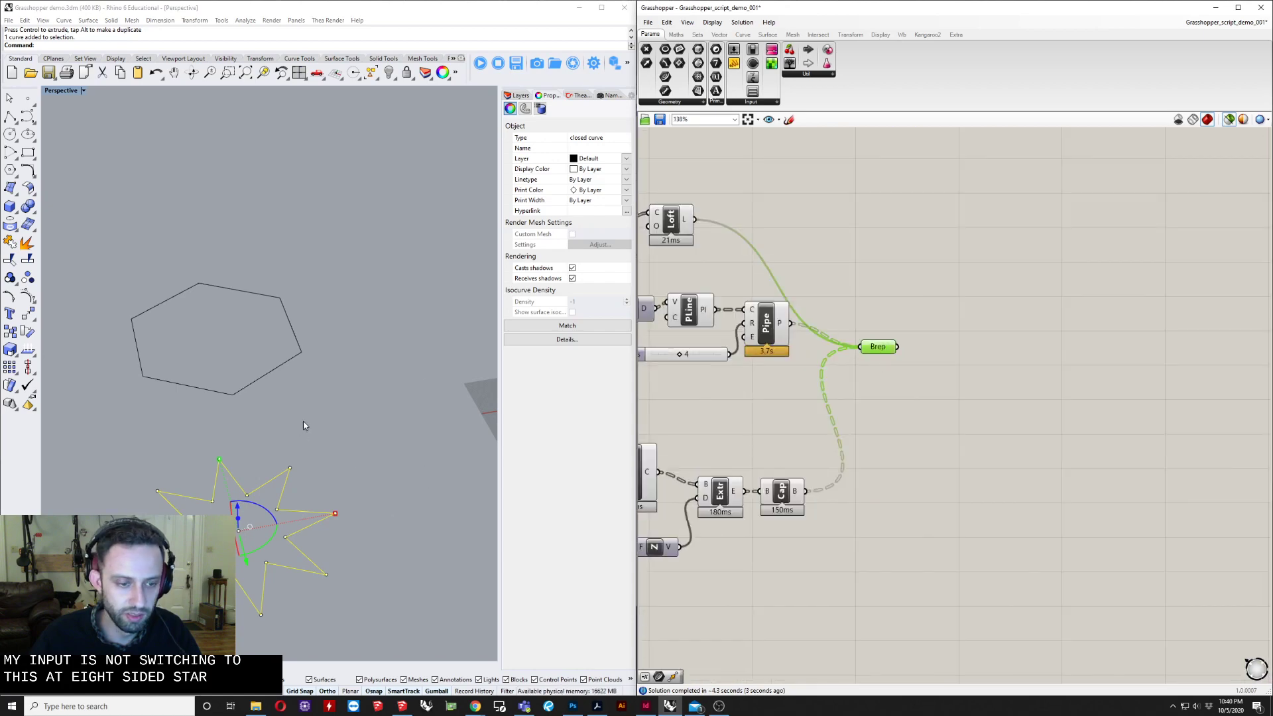
scroll(380, 476, "down", 5)
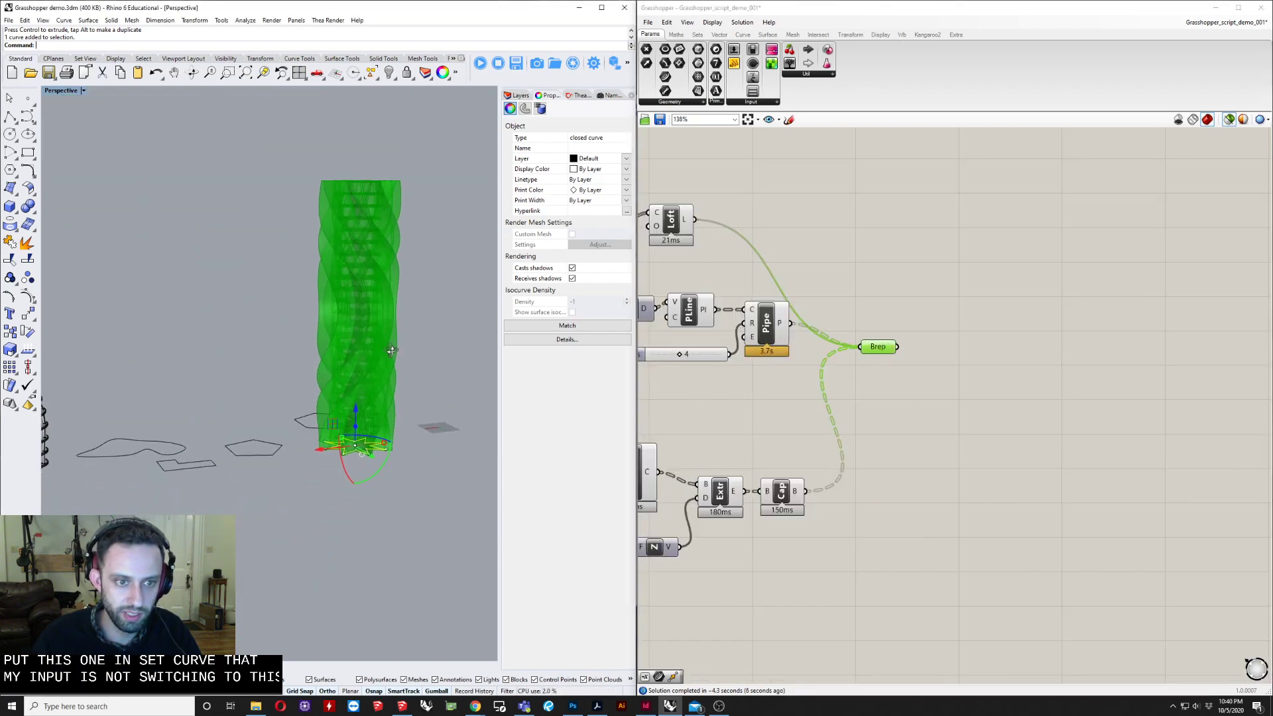
right_click_drag(392, 351, 250, 426)
scroll(162, 359, "up", 3)
right_click_drag(162, 360, 226, 417)
right_click_drag(318, 479, 298, 443)
scroll(281, 449, "down", 6)
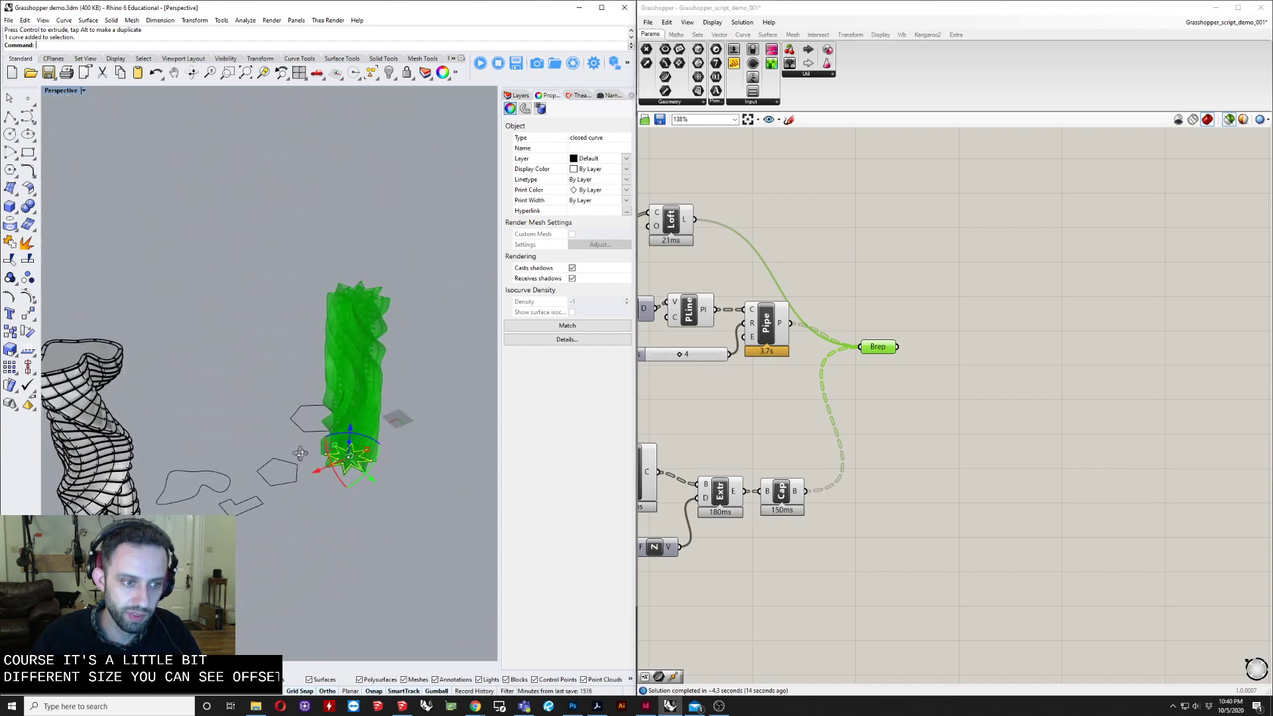
Step: Assign the hexagon curve to the tower script's Curve parameter with Set Multiple Curves
scroll(297, 443, "up", 4)
scroll(739, 416, "down", 6)
right_click_drag(741, 416, 1095, 408)
scroll(774, 353, "up", 8)
right_click(681, 348)
left_click(719, 323)
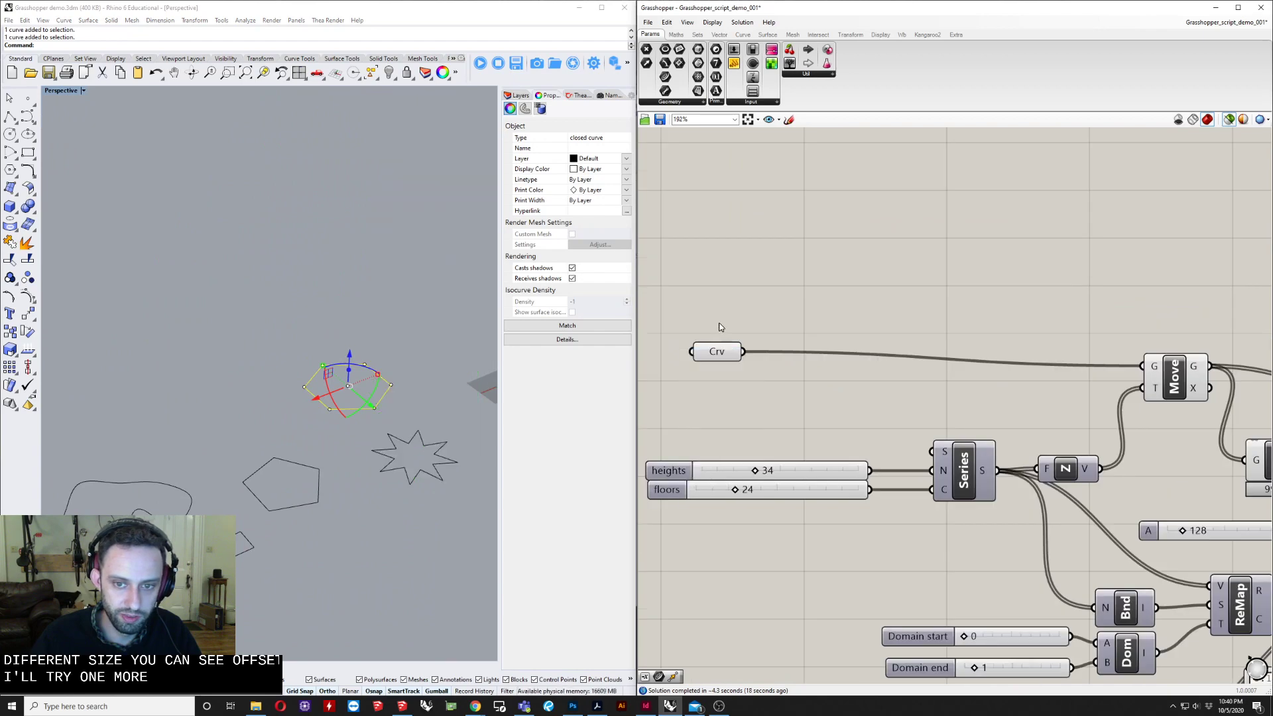
left_click(719, 347)
scroll(719, 348, "down", 4)
right_click_drag(1223, 362, 1123, 381)
scroll(1123, 384, "down", 5)
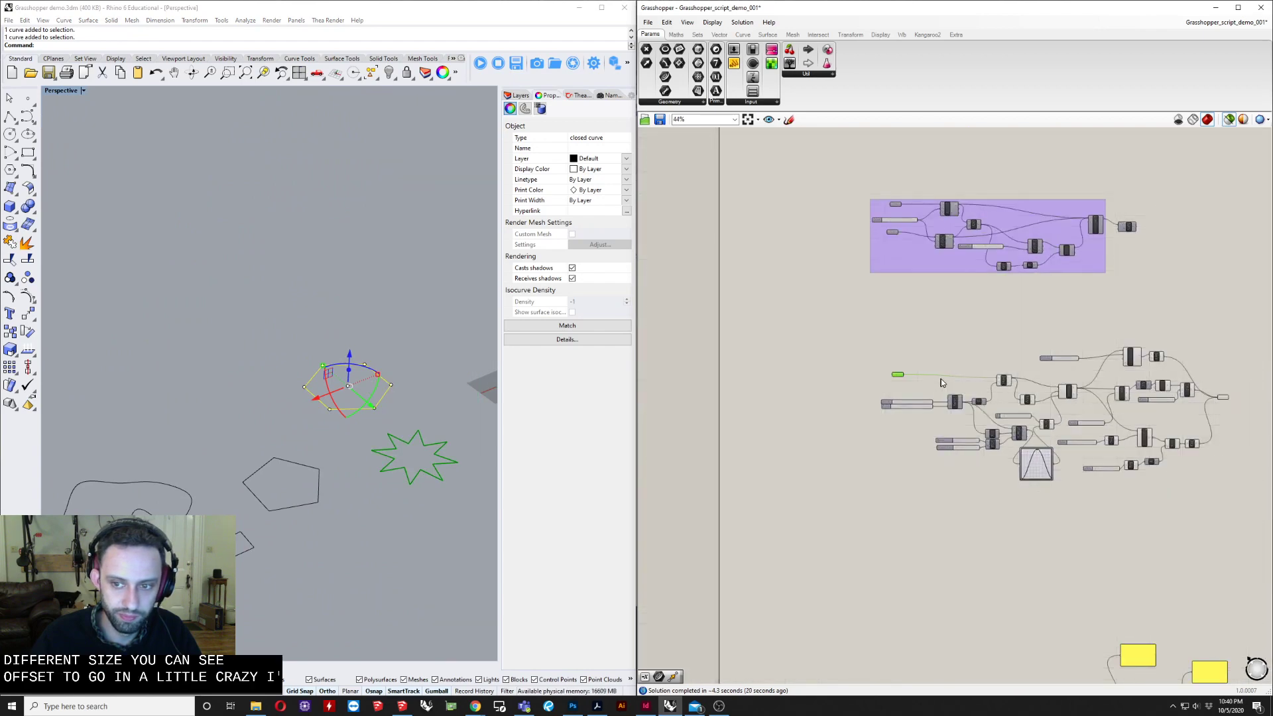
scroll(943, 383, "up", 5)
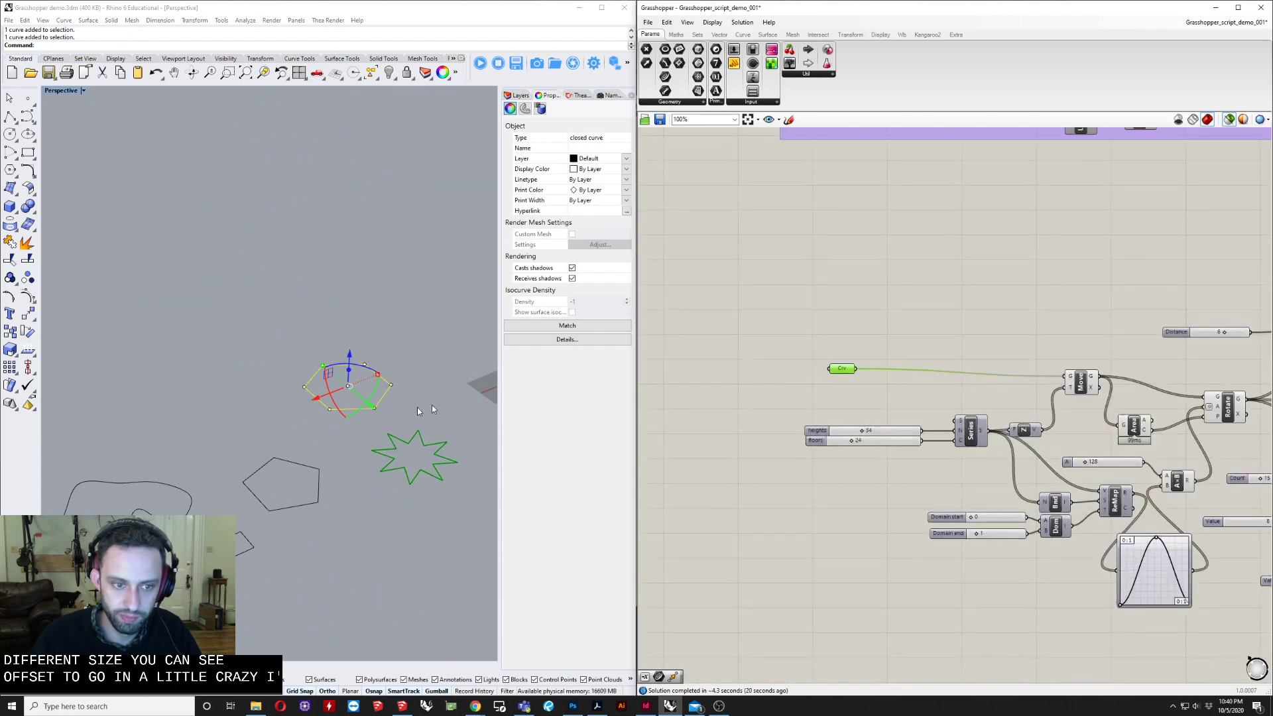
right_click(850, 370)
left_click(875, 500)
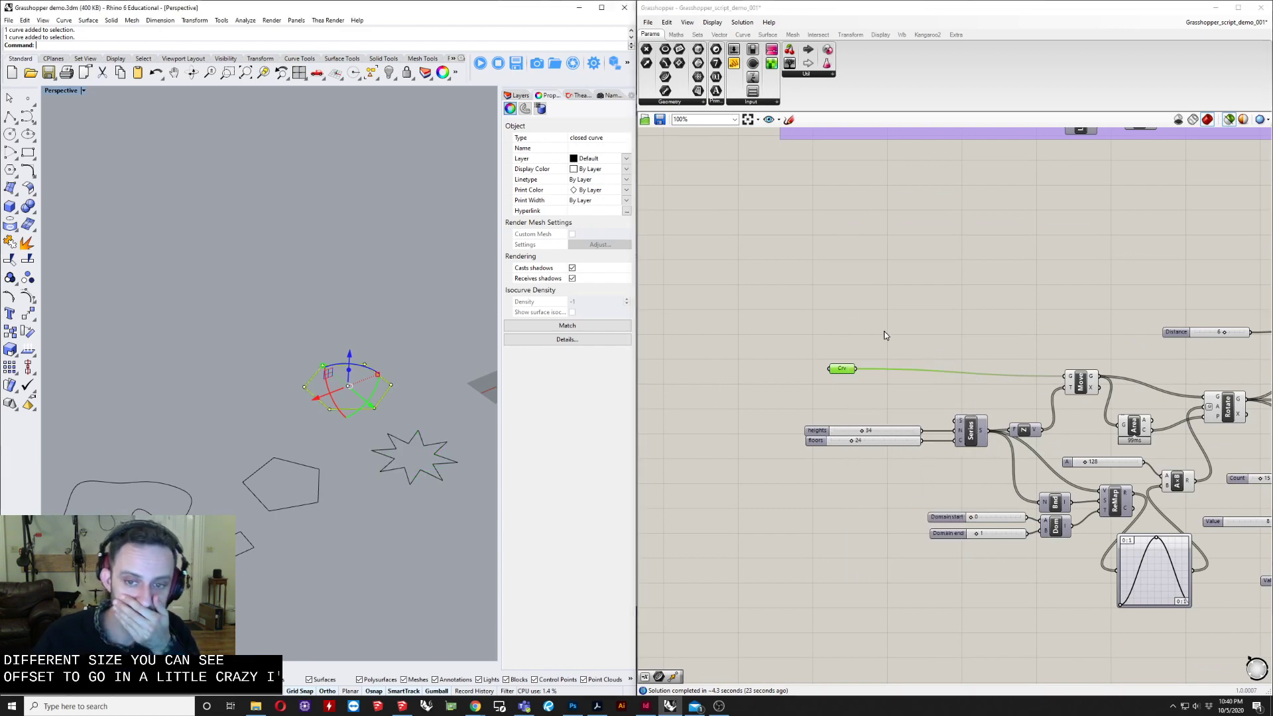
Step: Select the Brep parameter collecting the tower parts and examine the hexagon-based tower from the side and from above
scroll(910, 327, "down", 3)
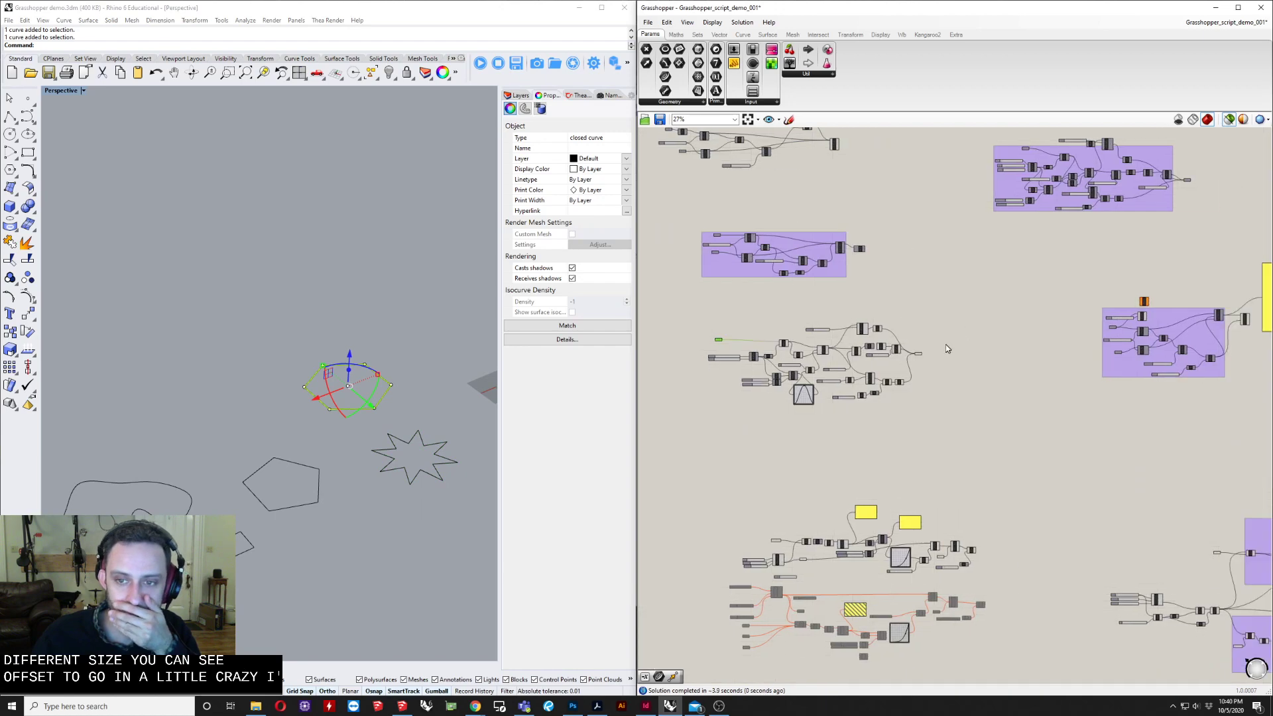
scroll(945, 345, "up", 4)
left_click(935, 355)
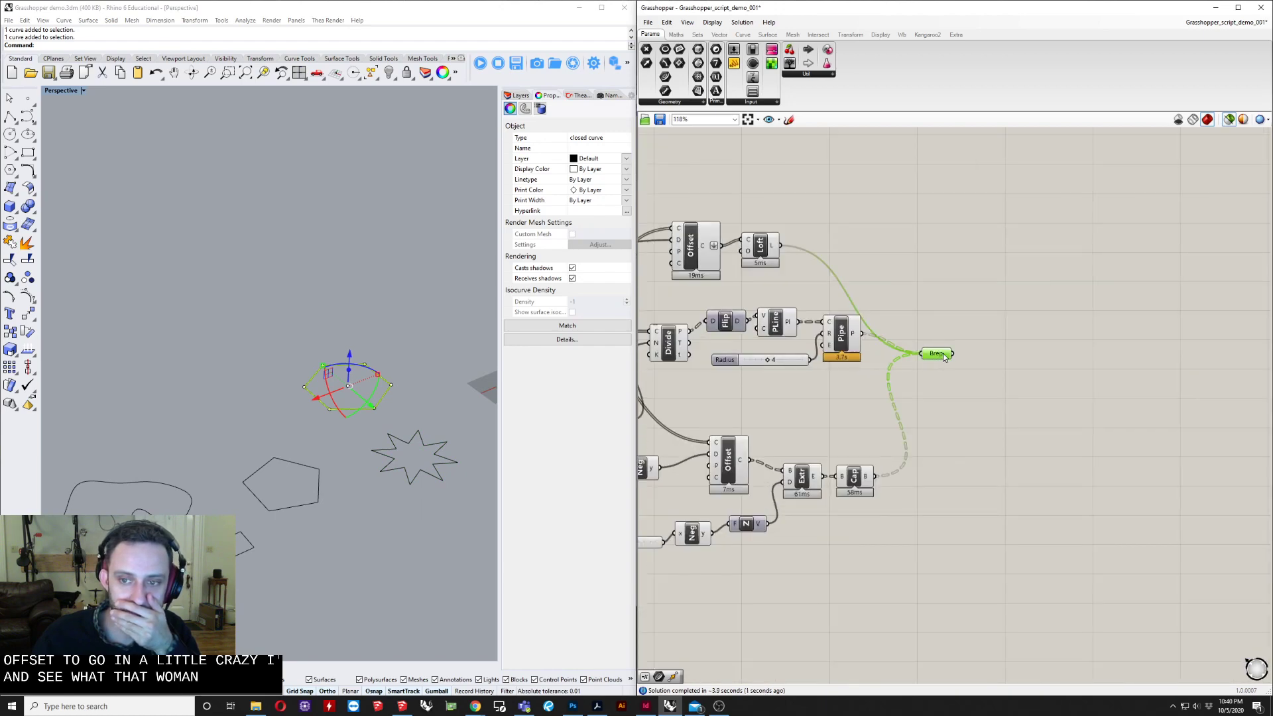
right_click_drag(360, 358, 247, 345)
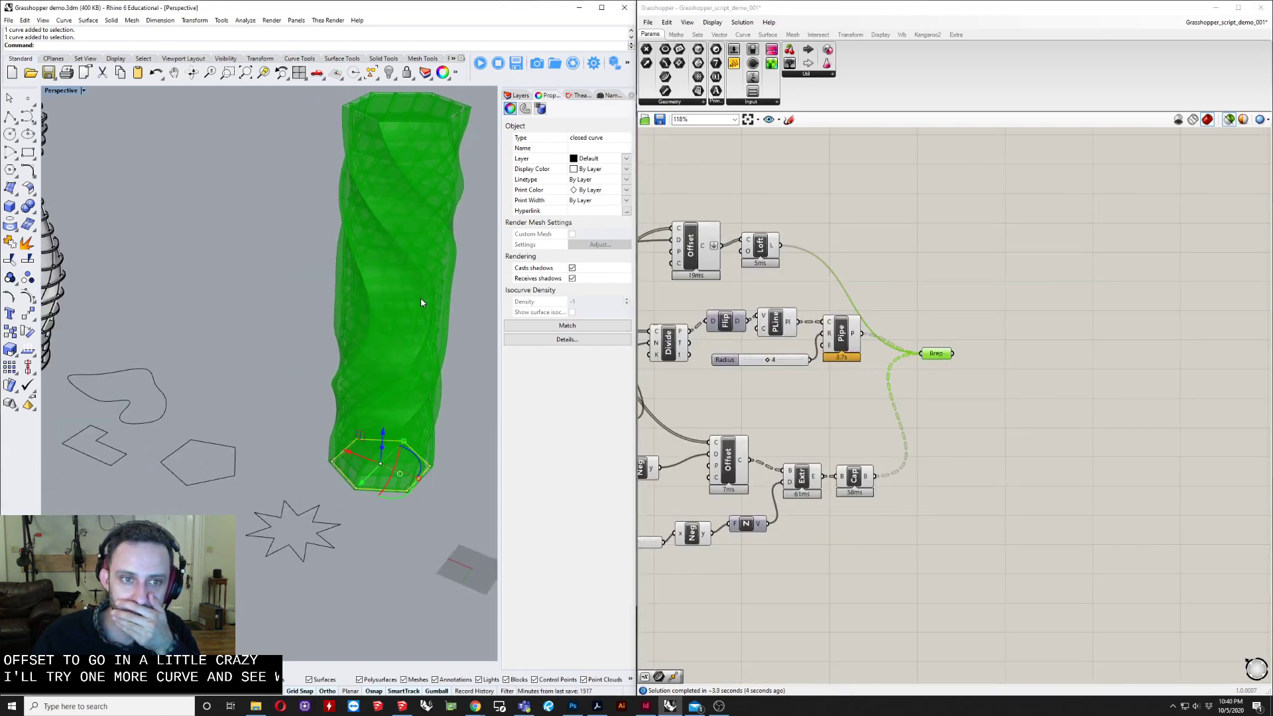
scroll(420, 297, "up", 4)
right_click_drag(421, 297, 329, 328)
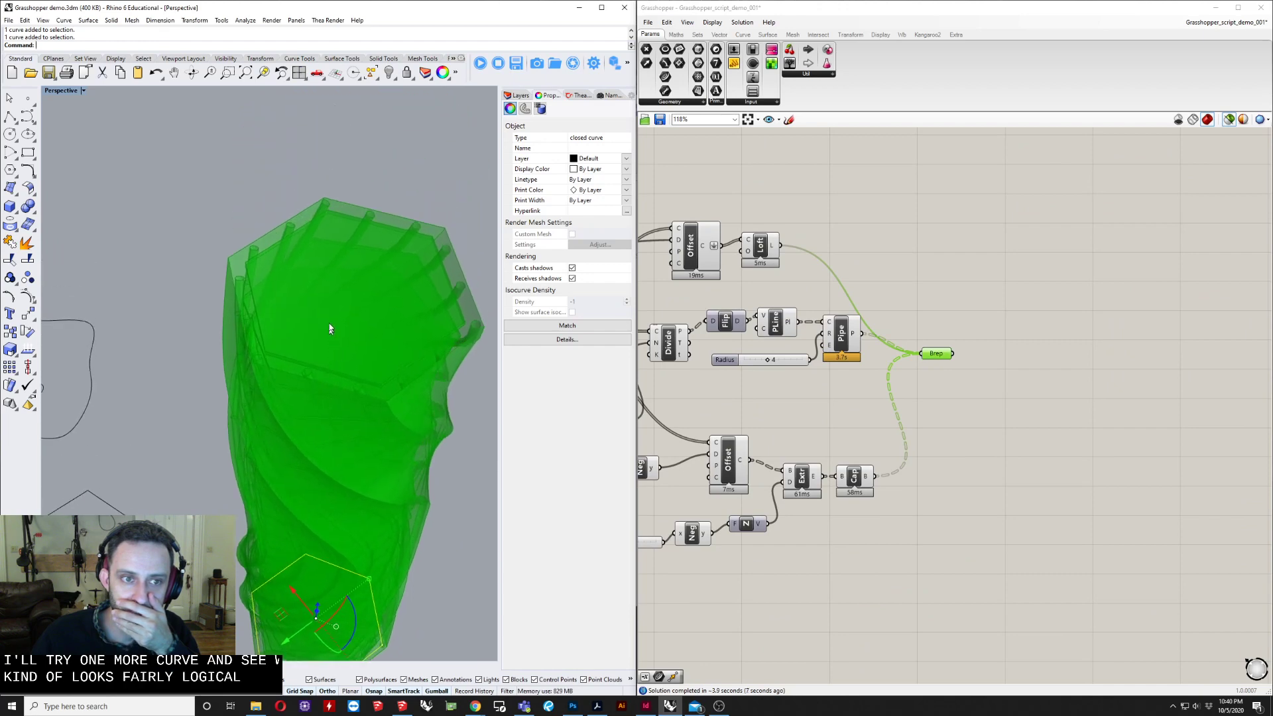
scroll(336, 227, "up", 3)
right_click_drag(335, 226, 321, 260)
right_click_drag(283, 467, 300, 396, "shift")
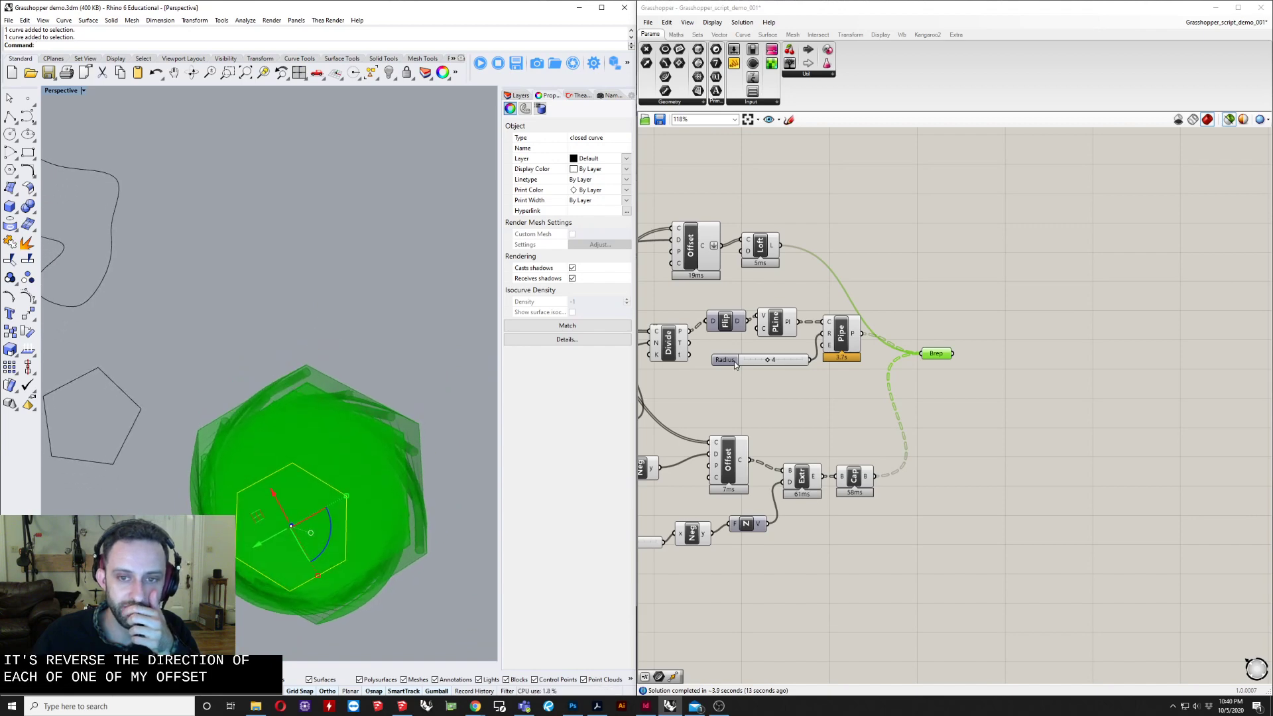
Step: Inspect the script's two Offset branches and compare the hexagon-based preview with the baked tower and the base curves
right_click_drag(735, 364, 982, 346)
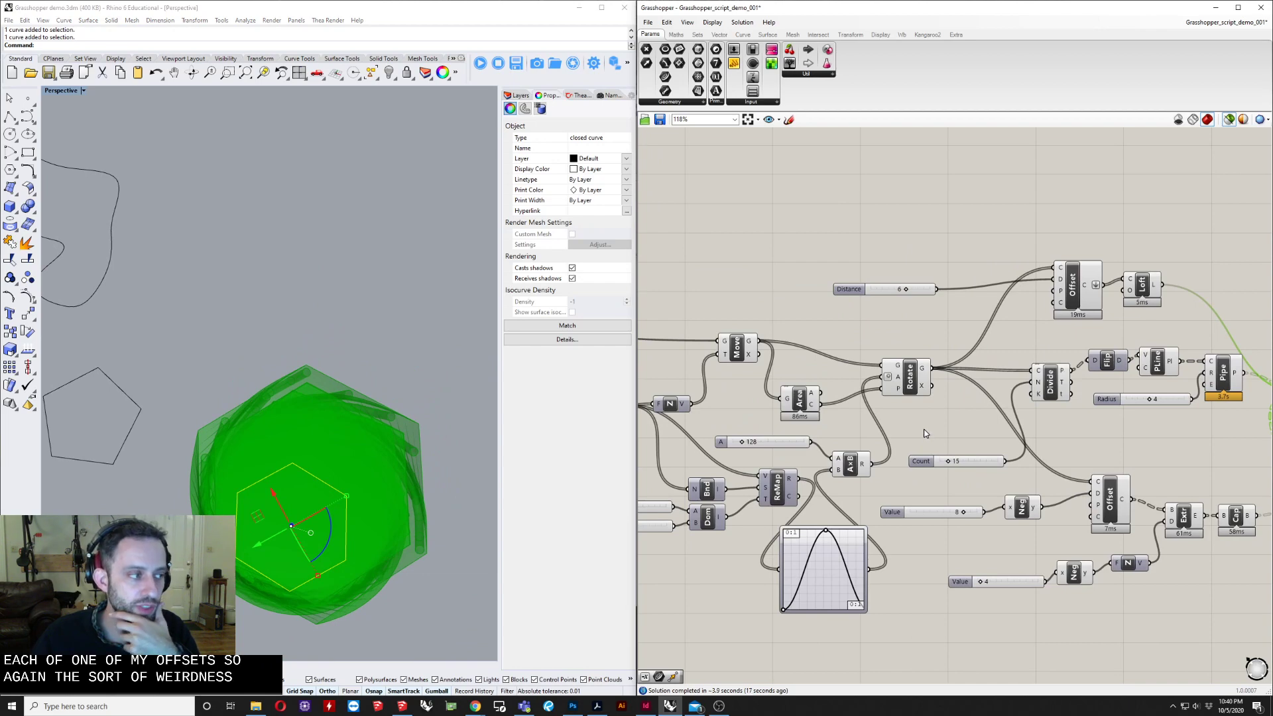
right_click_drag(958, 404, 914, 336)
scroll(914, 336, "down", 1)
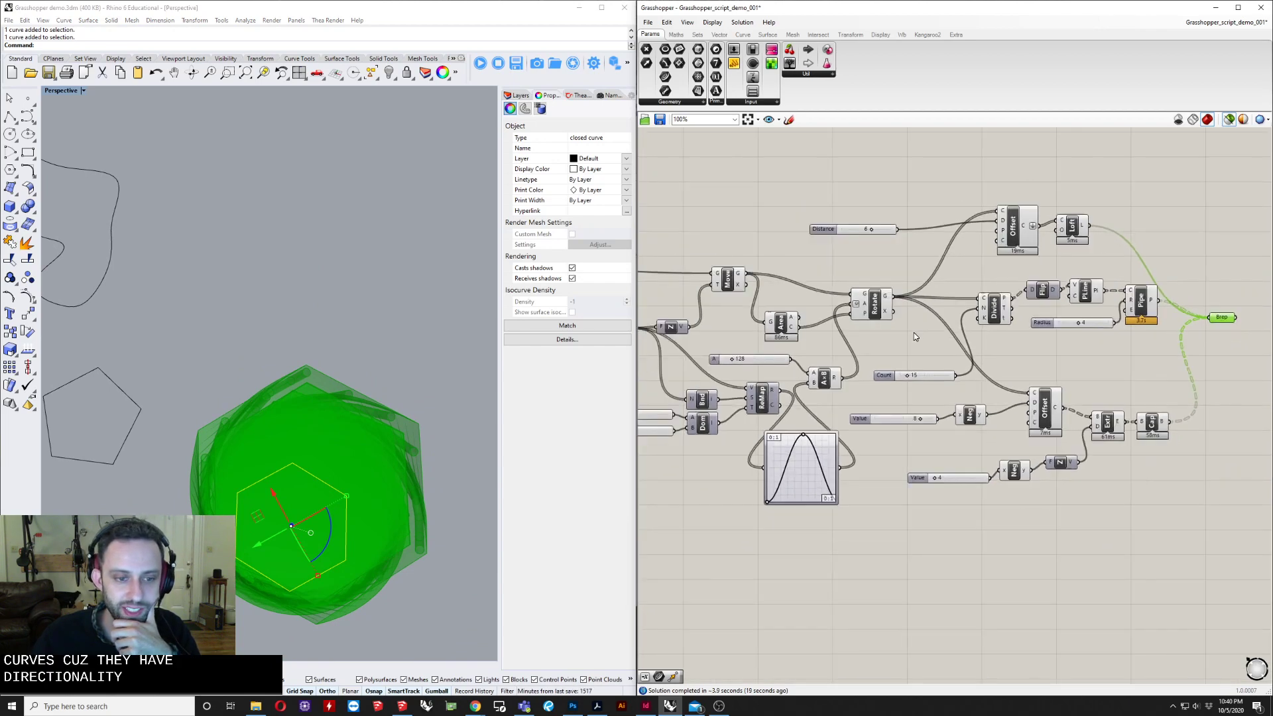
right_click_drag(182, 336, 177, 293)
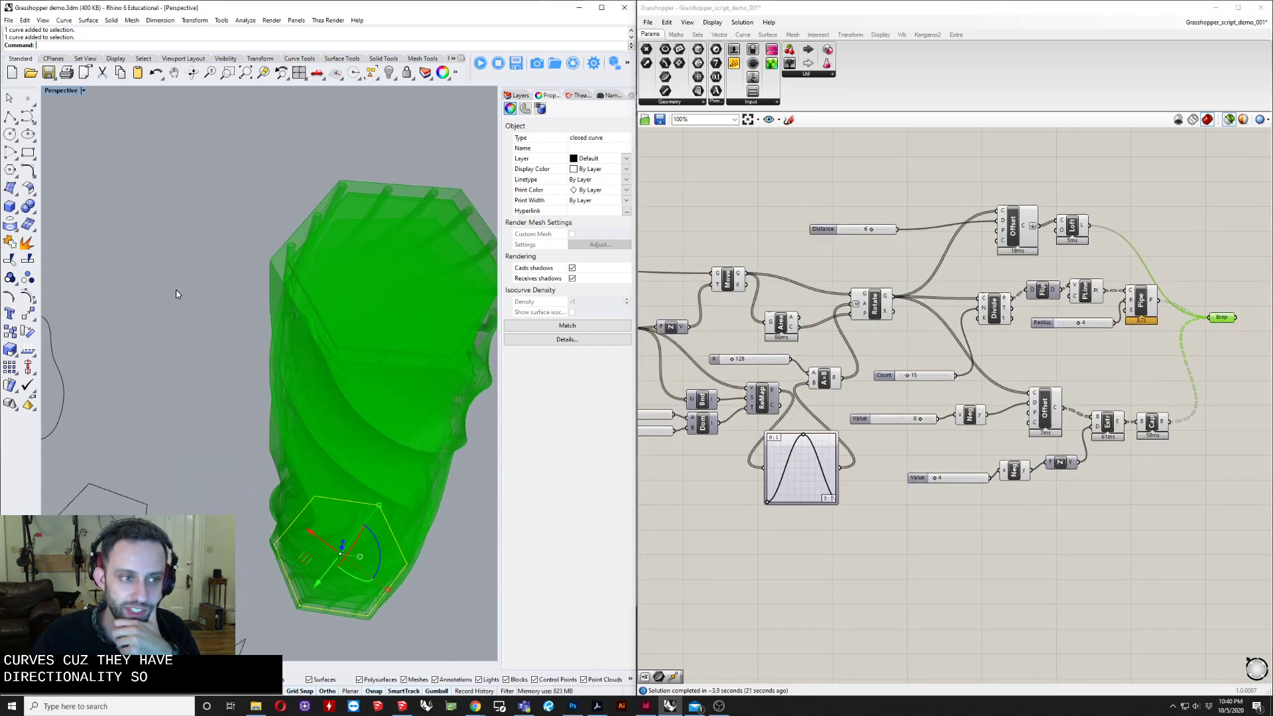
scroll(177, 294, "down", 9)
scroll(126, 302, "up", 7)
scroll(299, 342, "down", 9)
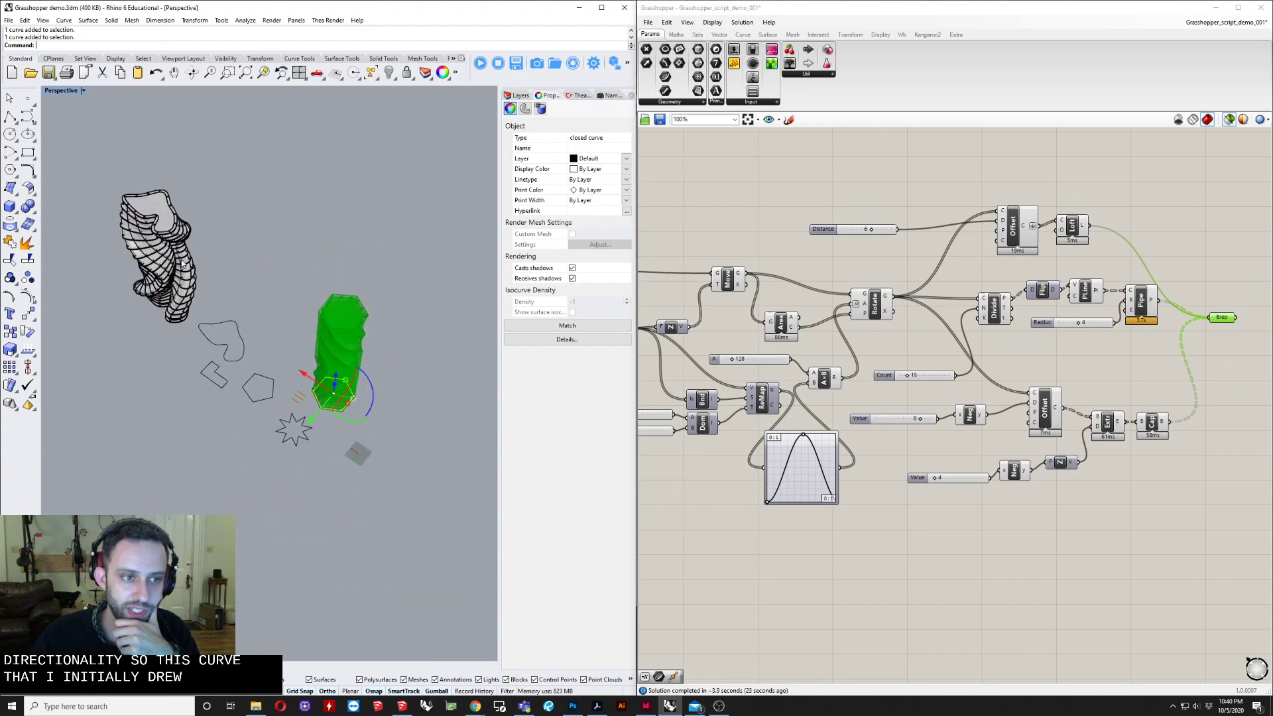
Step: Wire the slider set to 8 directly into the distance input of the floor slabs' Offset, bypassing the Negative component, and preview the Brep
scroll(915, 504, "up", 5)
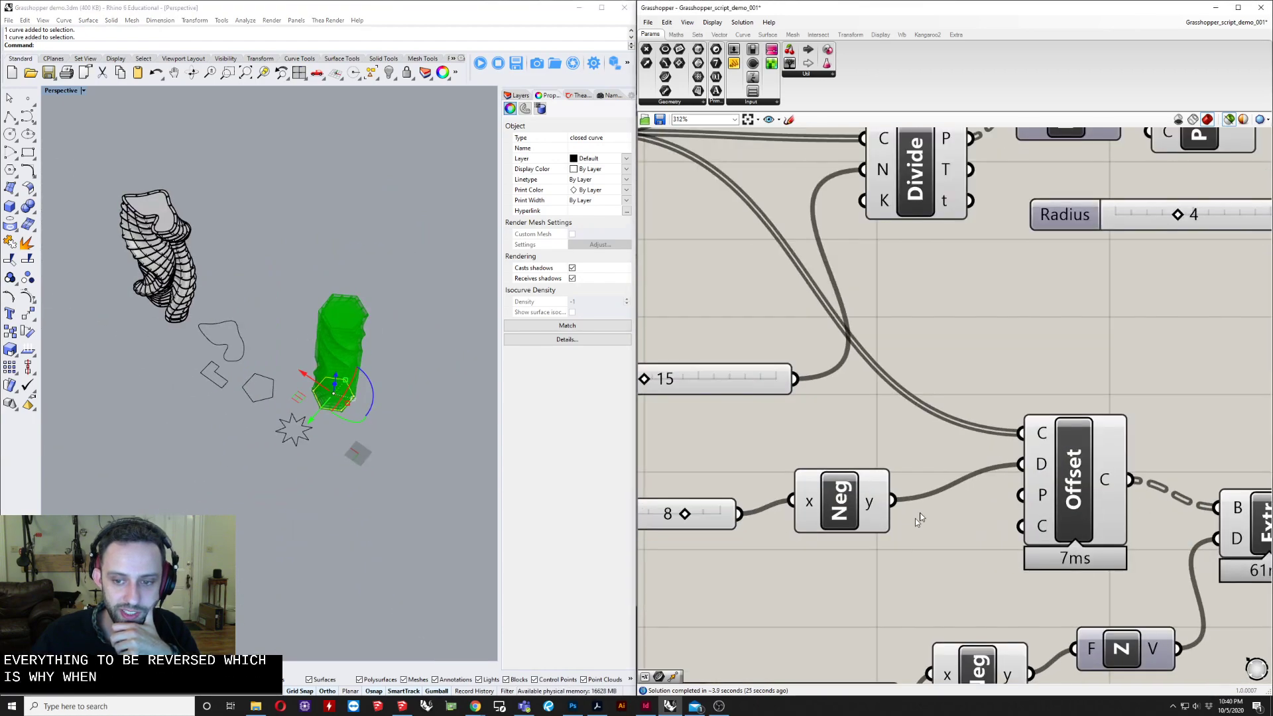
scroll(1041, 469, "down", 4)
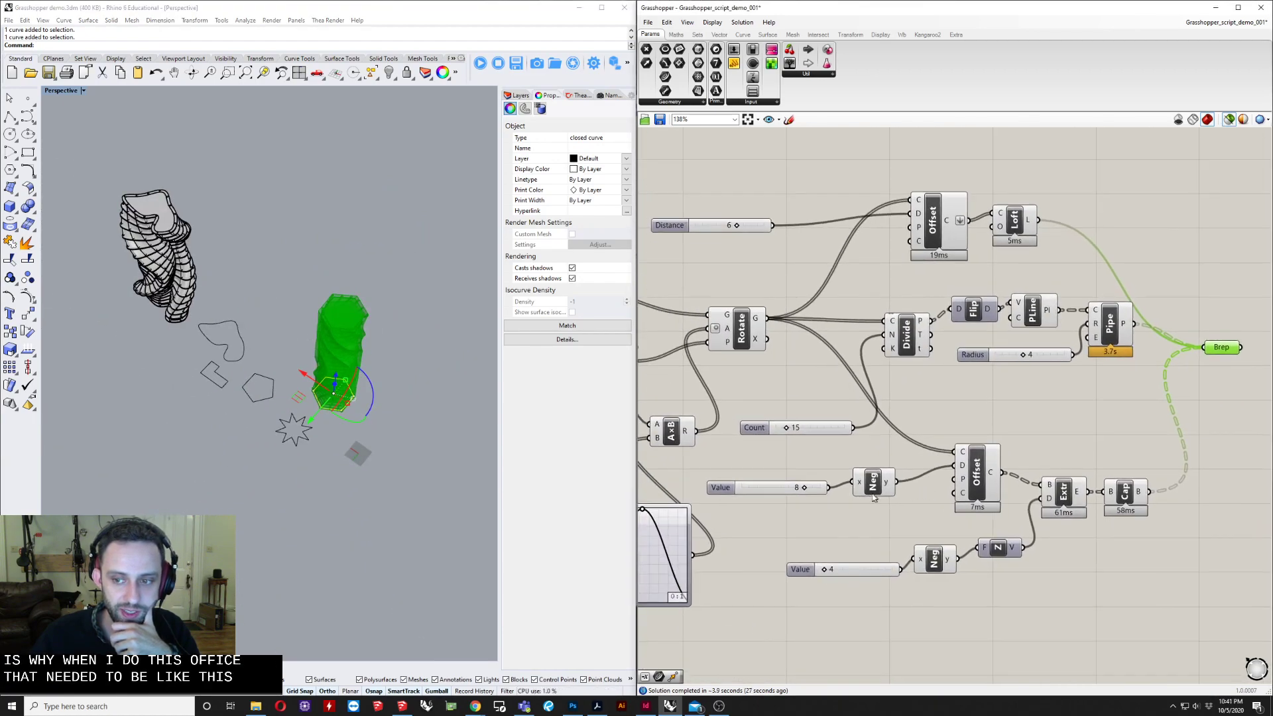
left_click_drag(875, 486, 879, 499)
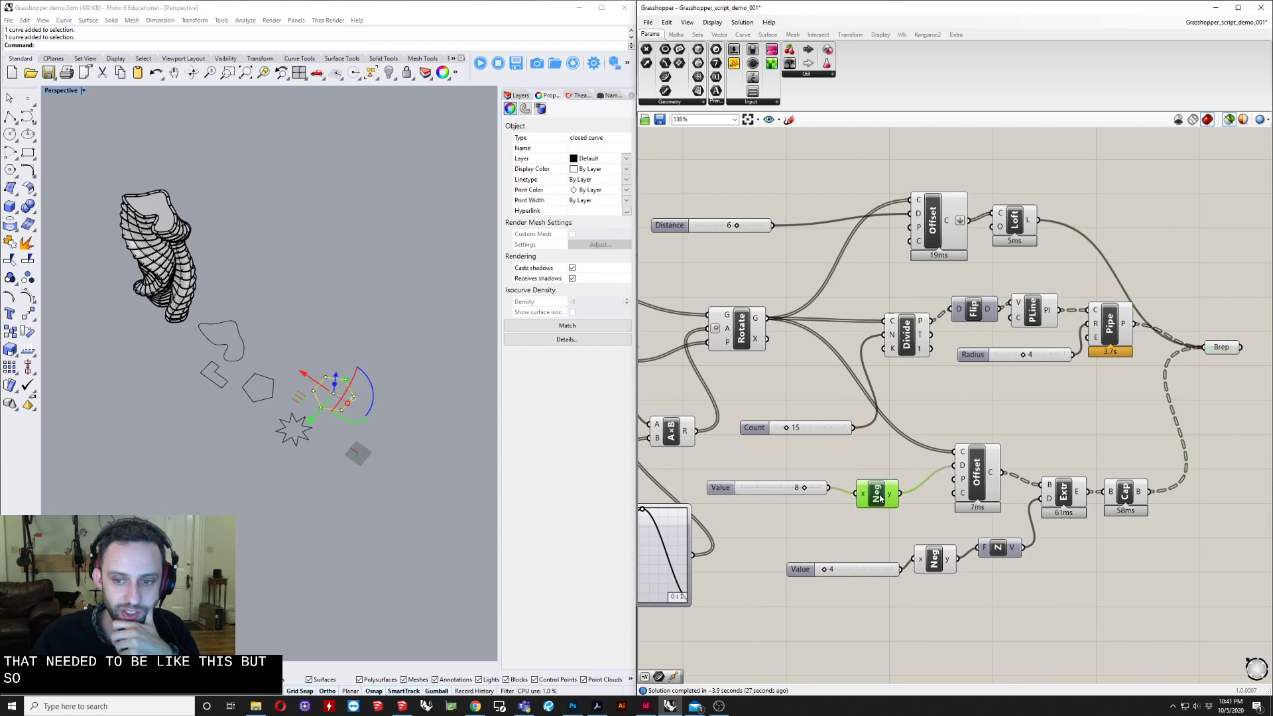
left_click(1222, 345)
scroll(905, 491, "up", 1)
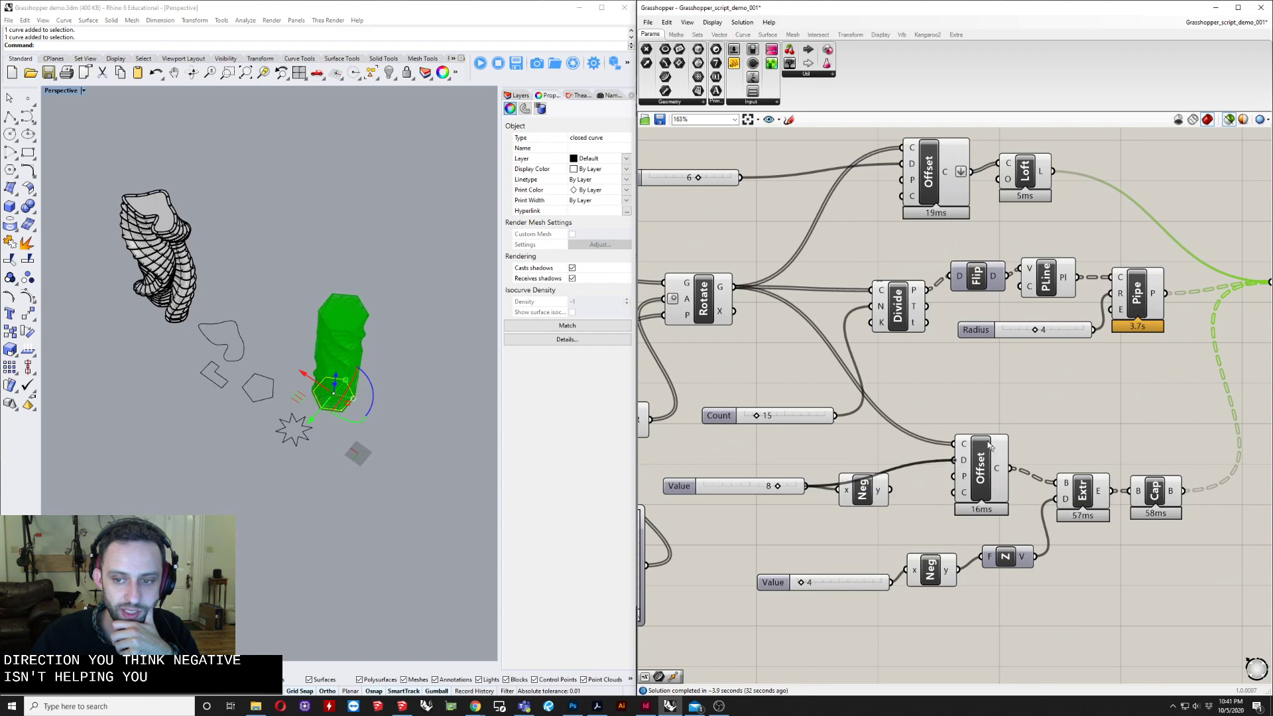
Step: Move the Negative component to the loft branch and wire it between the slider set to 6 and that Offset's distance input
right_click_drag(1022, 391, 891, 537)
right_click_drag(644, 367, 889, 363)
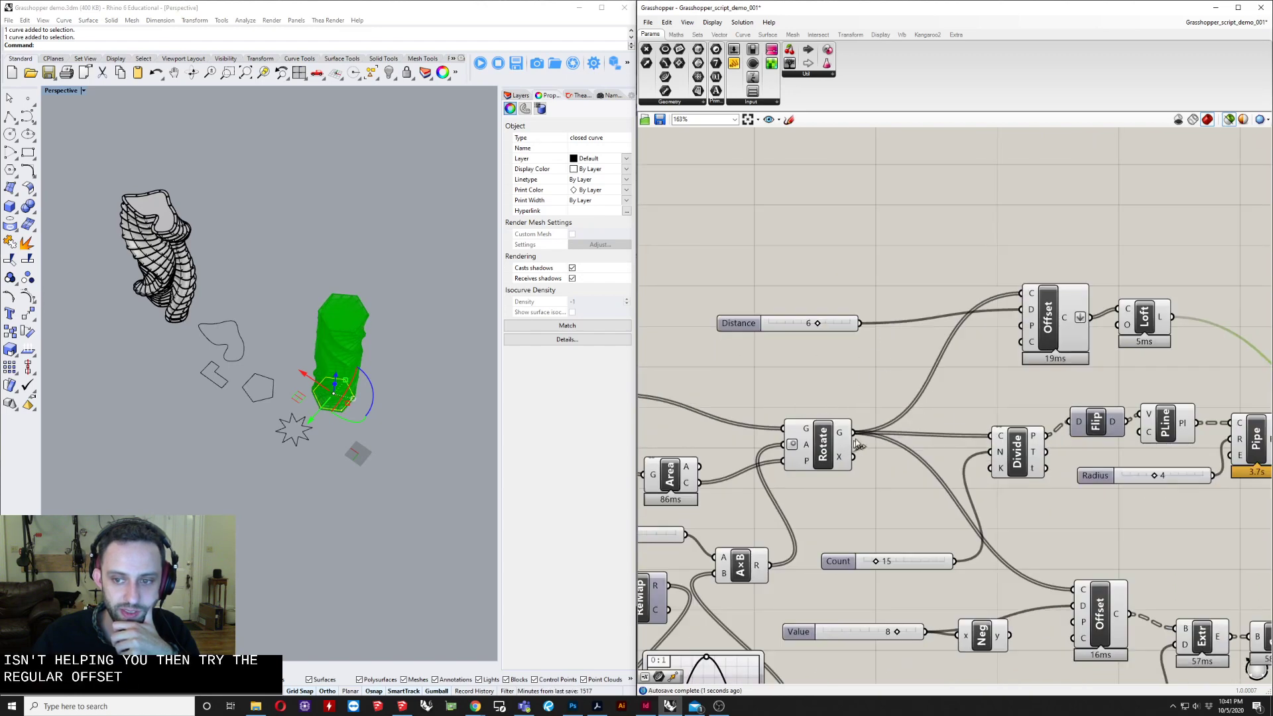
scroll(915, 406, "down", 2)
scroll(883, 345, "up", 2)
scroll(995, 650, "up", 1)
left_click_drag(995, 653, 932, 365)
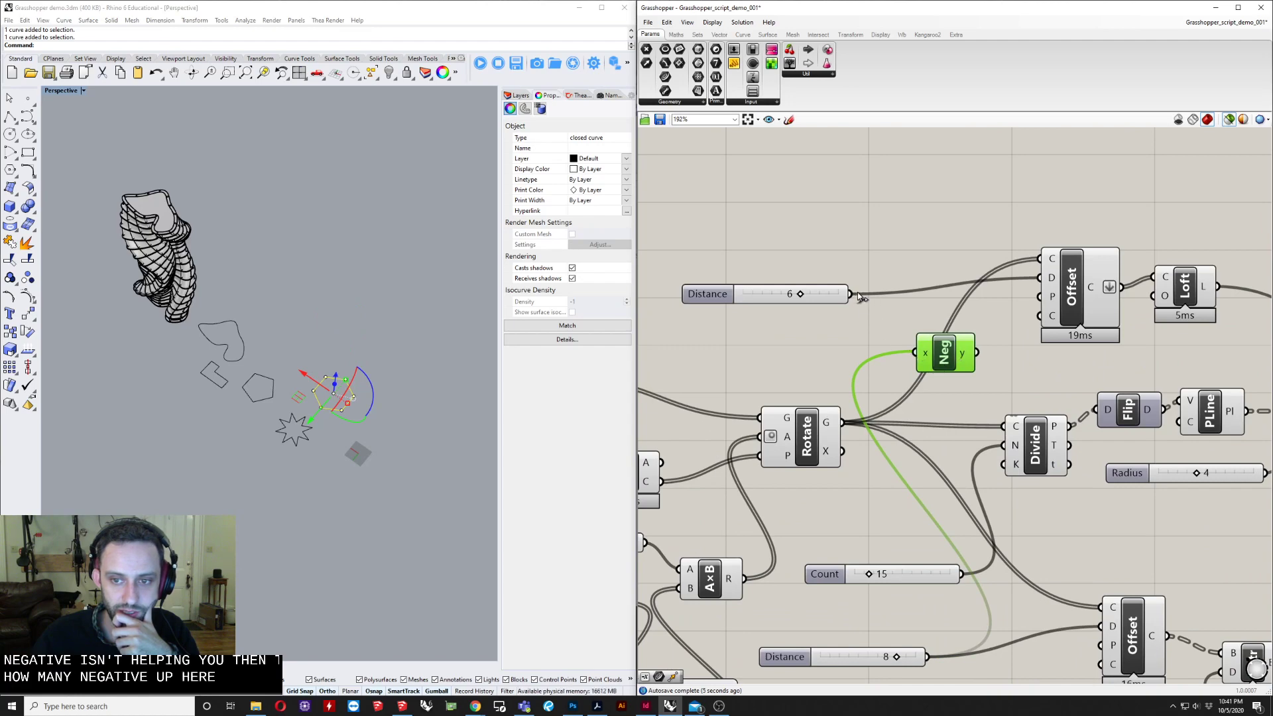
left_click_drag(856, 293, 908, 283)
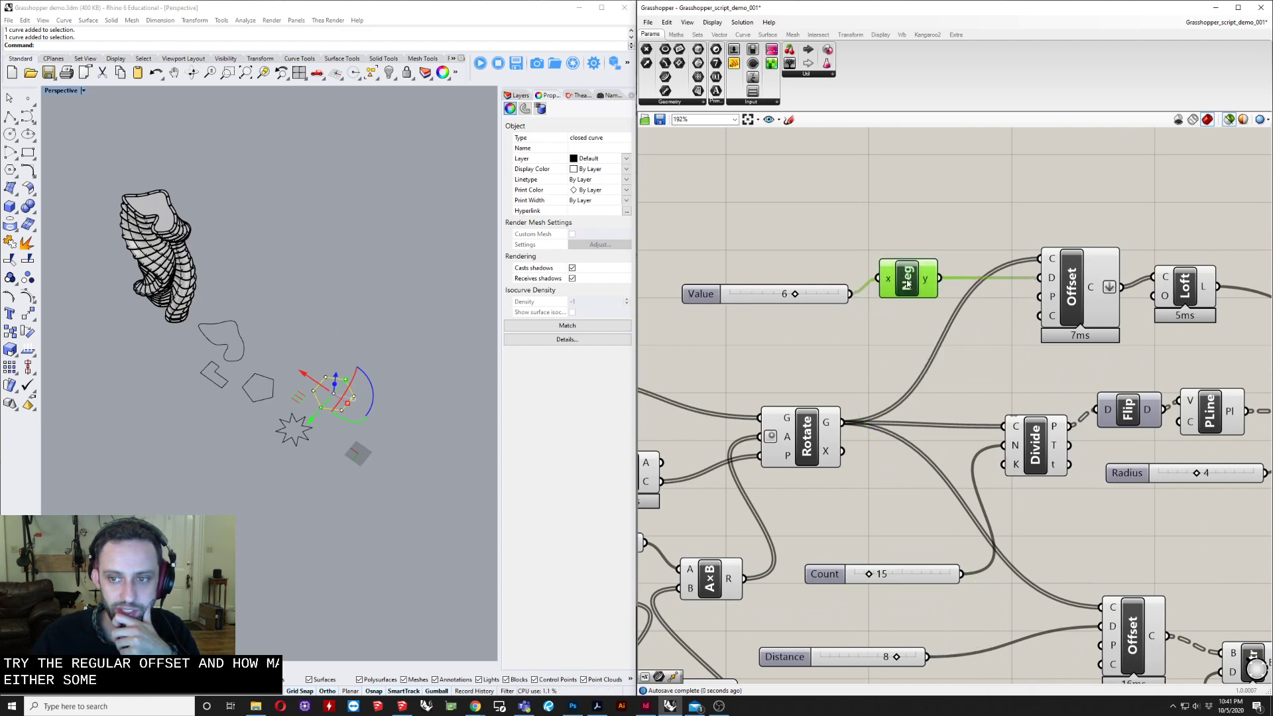
left_click(932, 219)
Step: Select the Brep parameter and examine the hexagon-based tower with its offset directions swapped, close up and as a whole
scroll(931, 219, "down", 5)
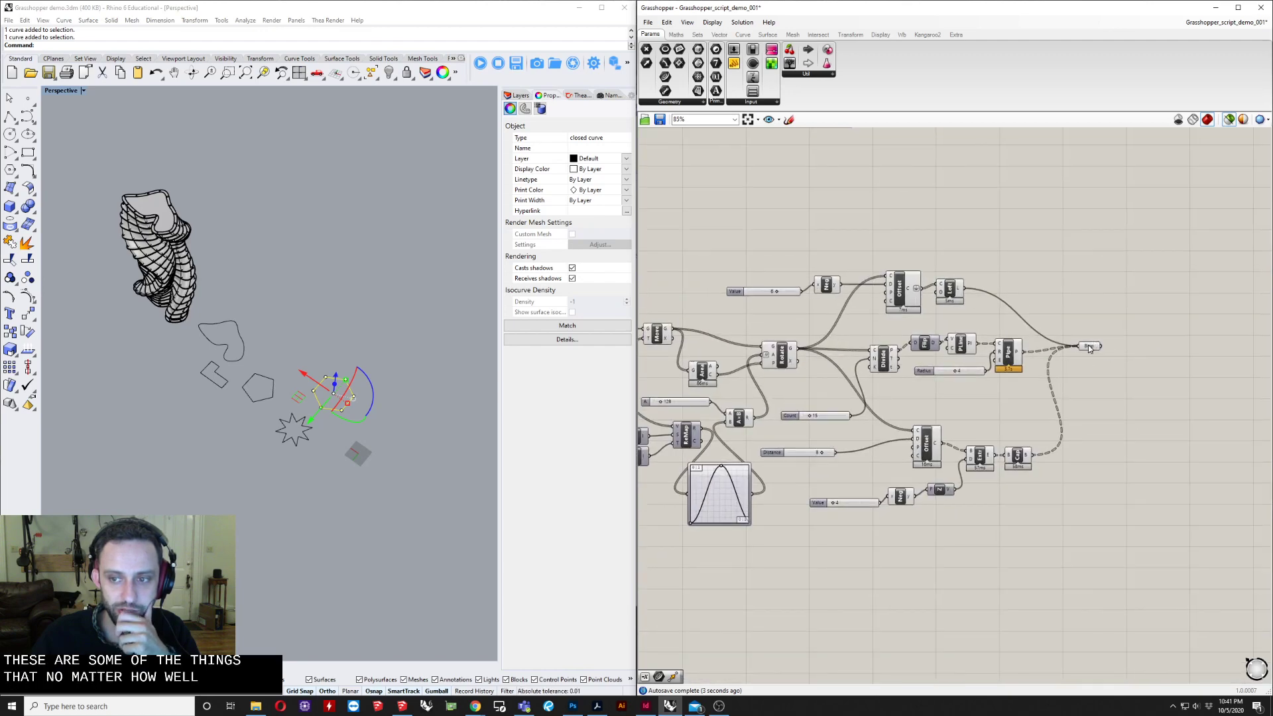
left_click(1090, 347)
right_click_drag(335, 385, 354, 320)
scroll(353, 312, "up", 6)
right_click_drag(356, 261, 432, 367)
scroll(335, 249, "up", 9)
scroll(326, 252, "down", 8)
scroll(301, 419, "down", 3)
scroll(300, 419, "down", 2)
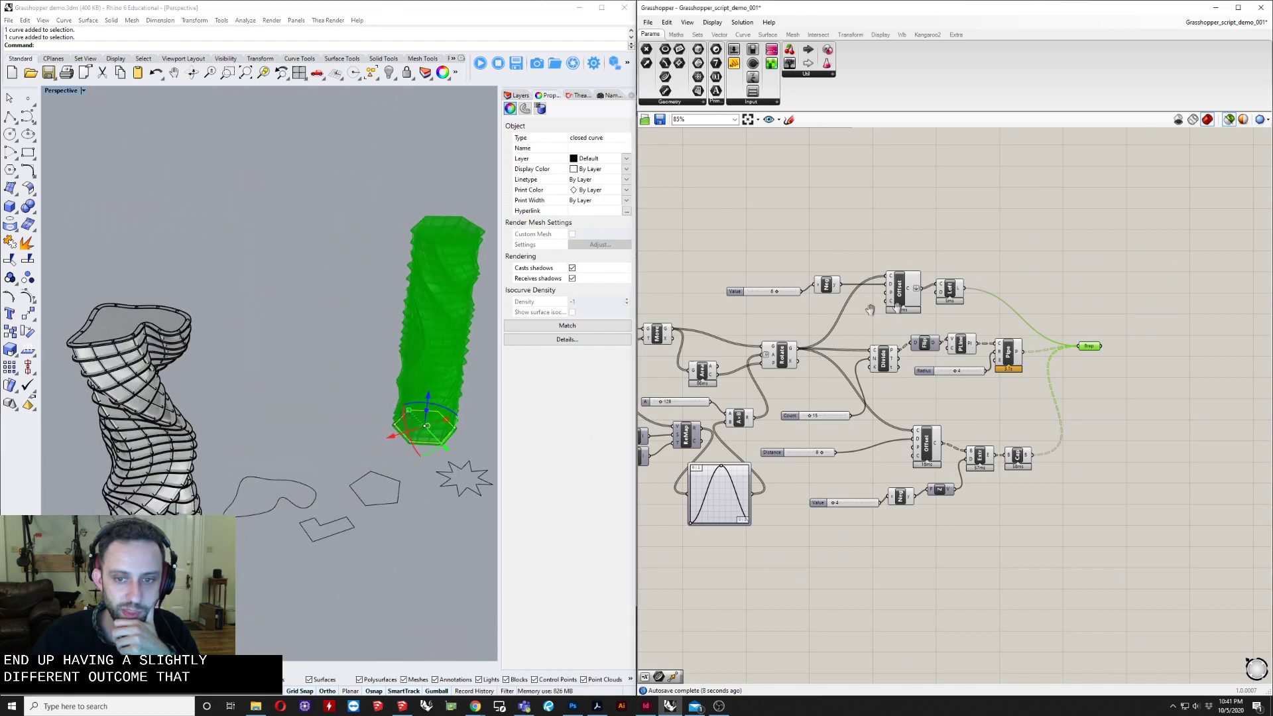
Step: Assign the eight-pointed star curve to the tower script's Curve parameter with Set Multiple Curves
right_click_drag(867, 308, 1158, 281)
scroll(1121, 285, "down", 2)
scroll(870, 306, "up", 6)
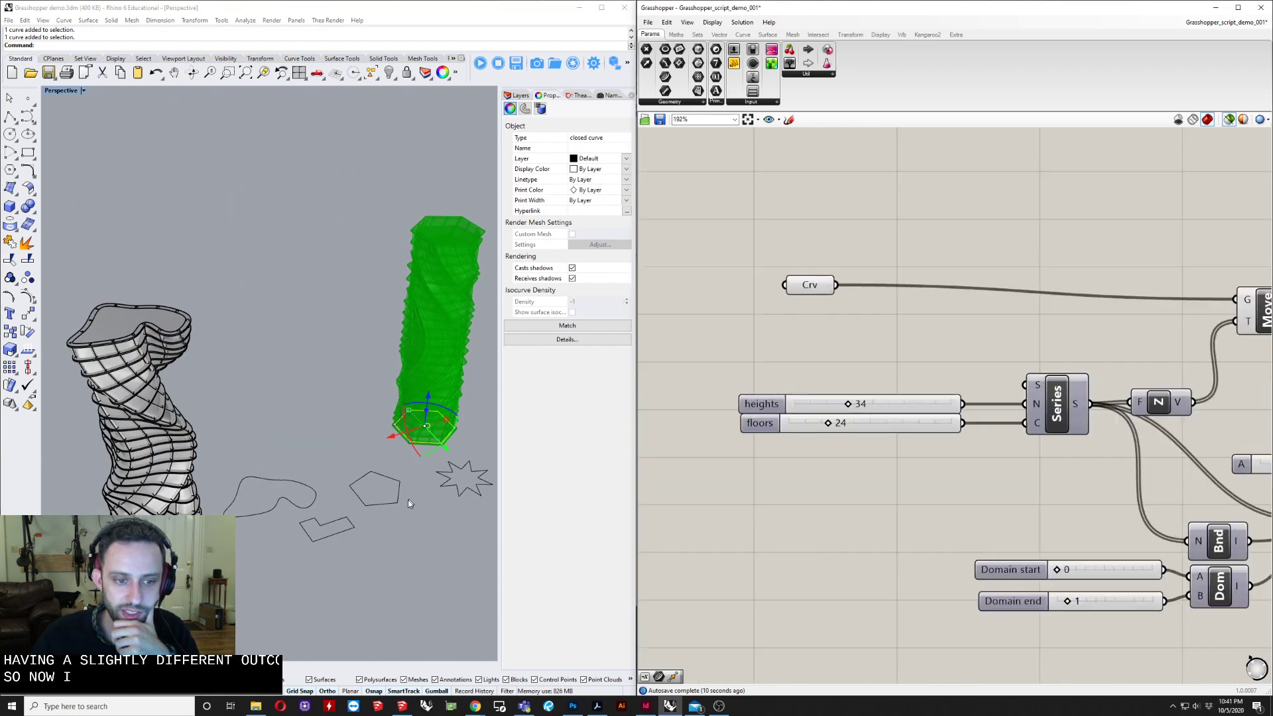
left_click(443, 488)
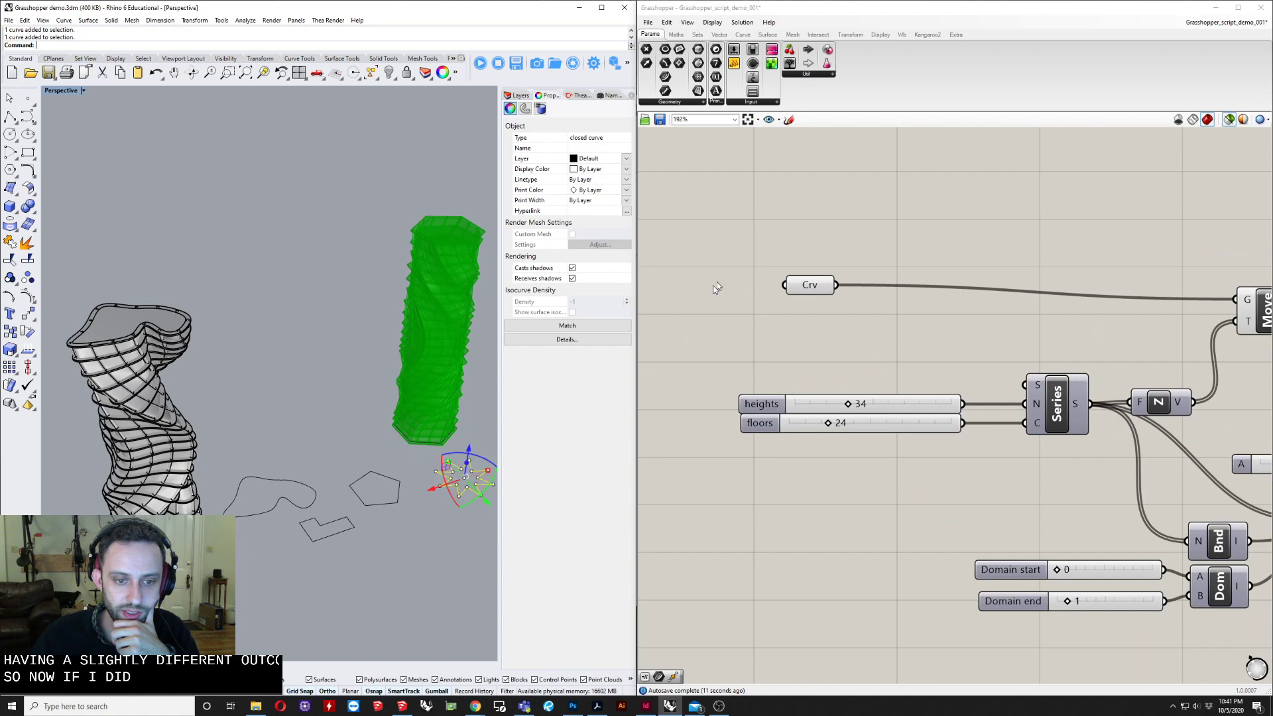
right_click(813, 288)
left_click(906, 424)
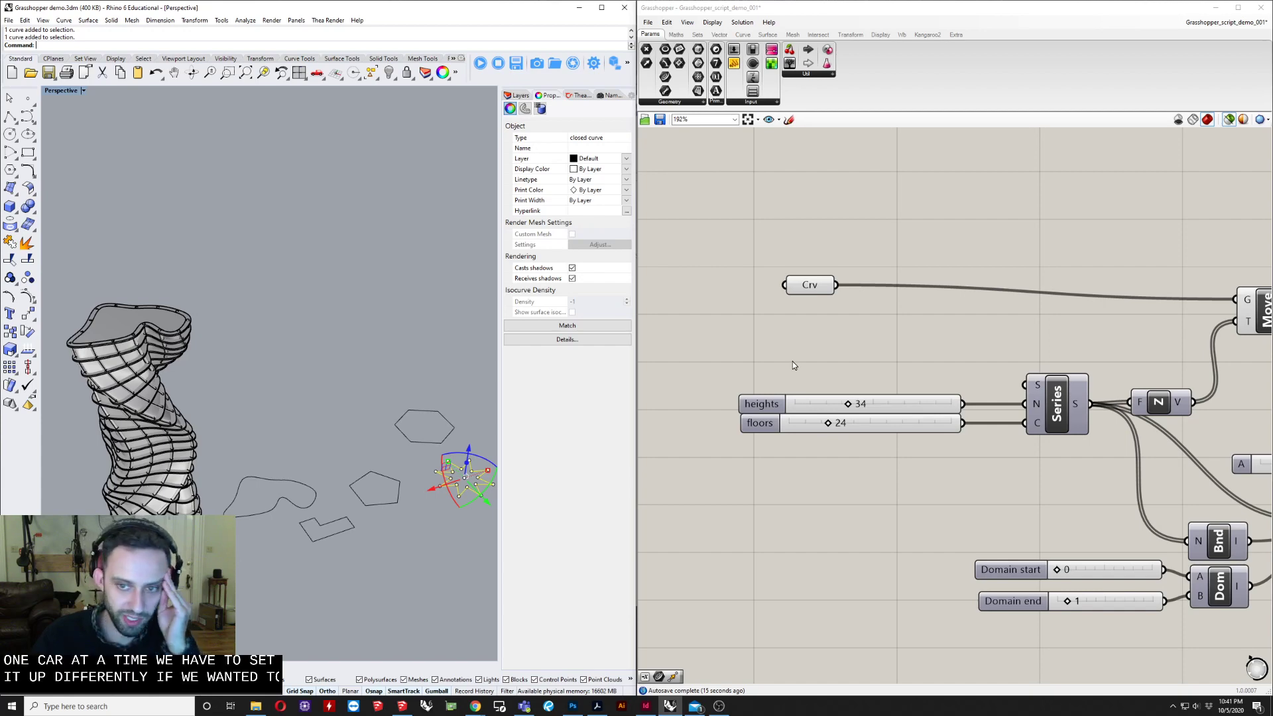
Step: Examine the star-based tower's spikes and surfaces from several angles and distances, comparing it with the baked tower
scroll(783, 358, "down", 5)
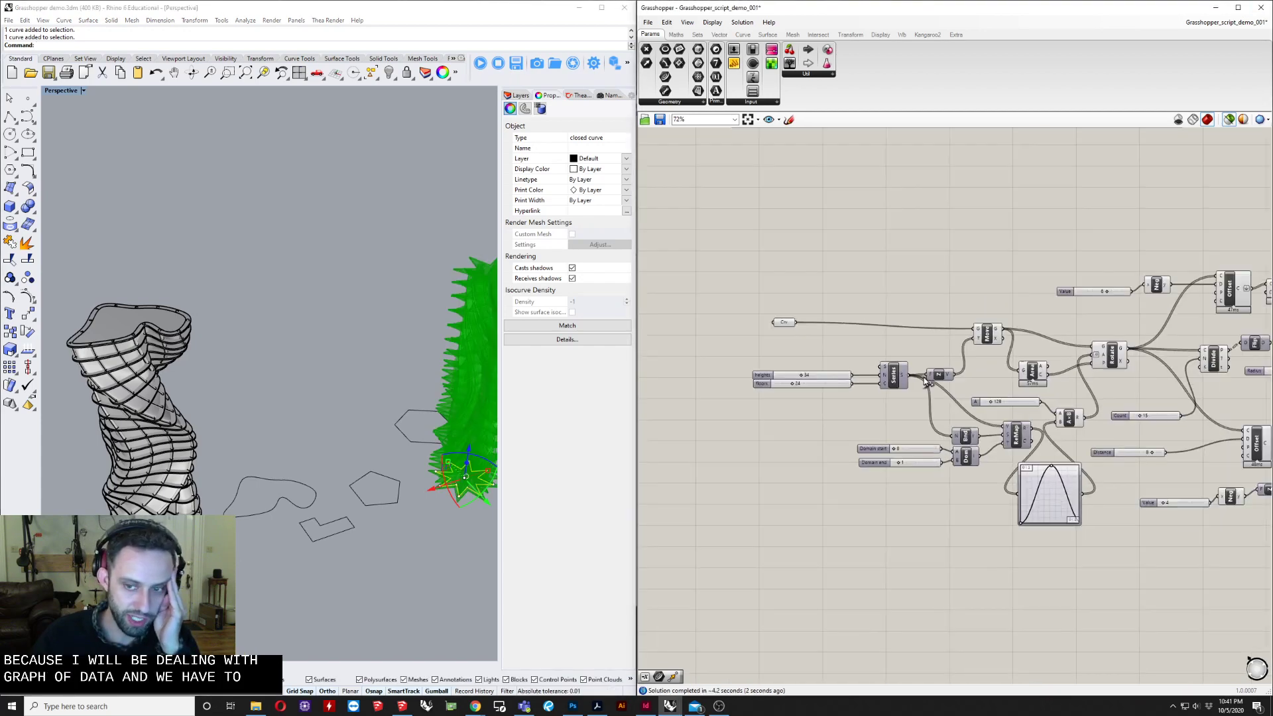
scroll(925, 379, "down", 4)
right_click_drag(1056, 374, 918, 374)
scroll(925, 372, "up", 3)
right_click_drag(346, 368, 289, 342)
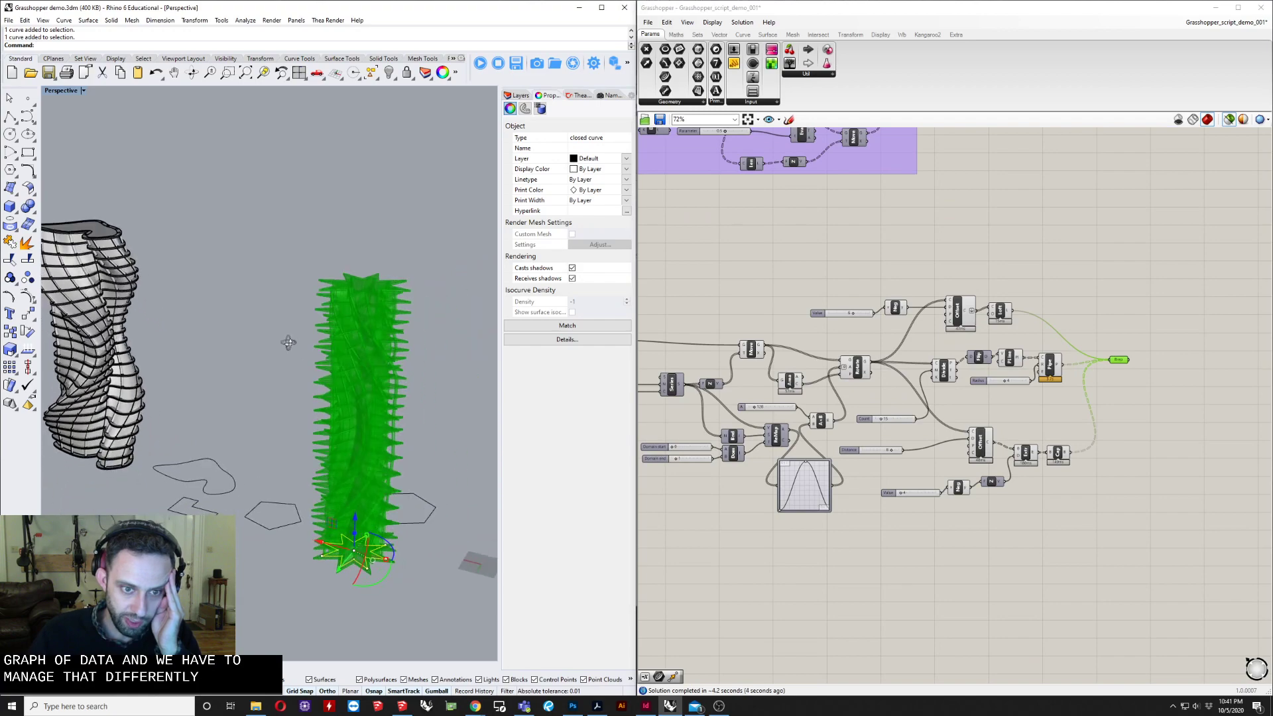
scroll(365, 343, "up", 6)
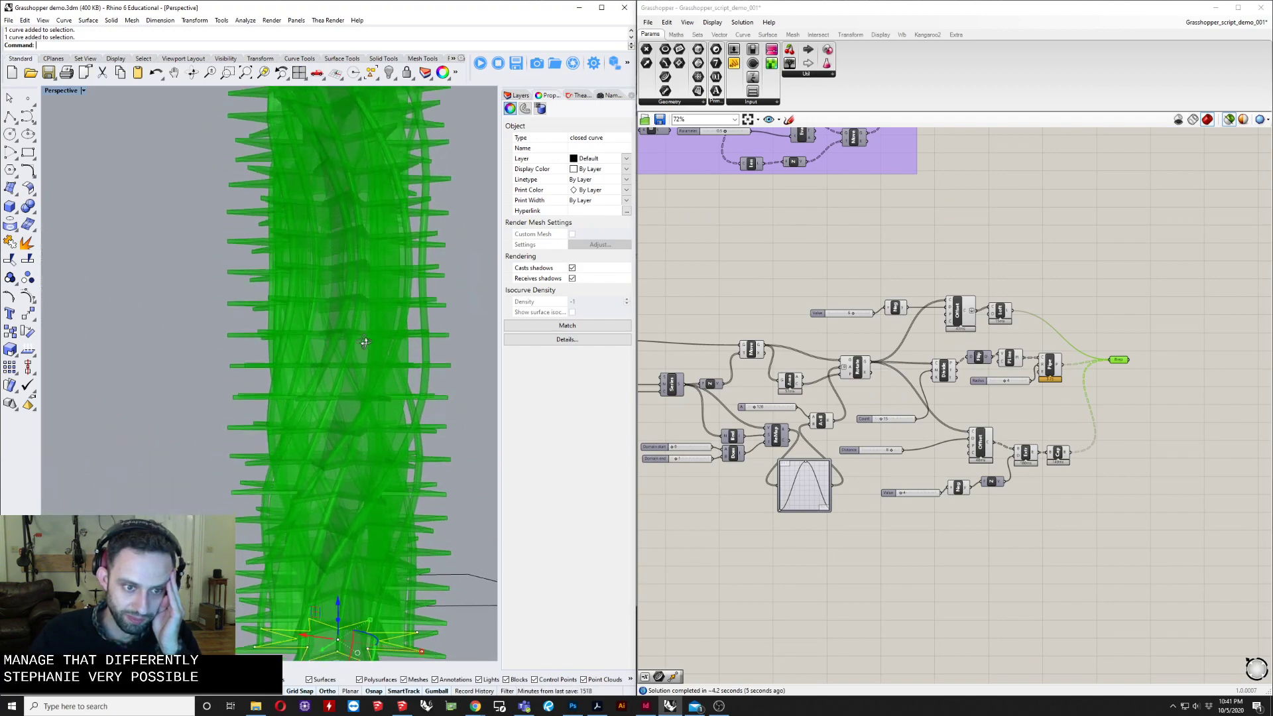
scroll(365, 343, "up", 6)
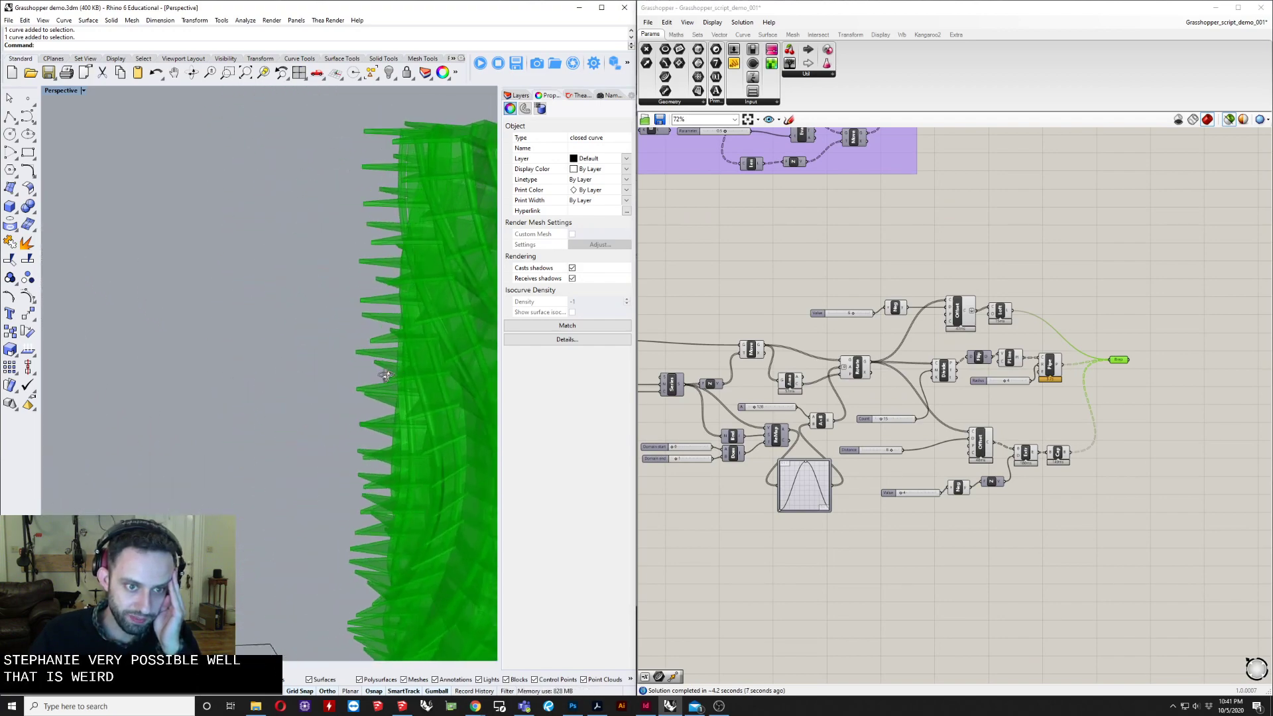
scroll(385, 378, "down", 5)
scroll(392, 452, "up", 4)
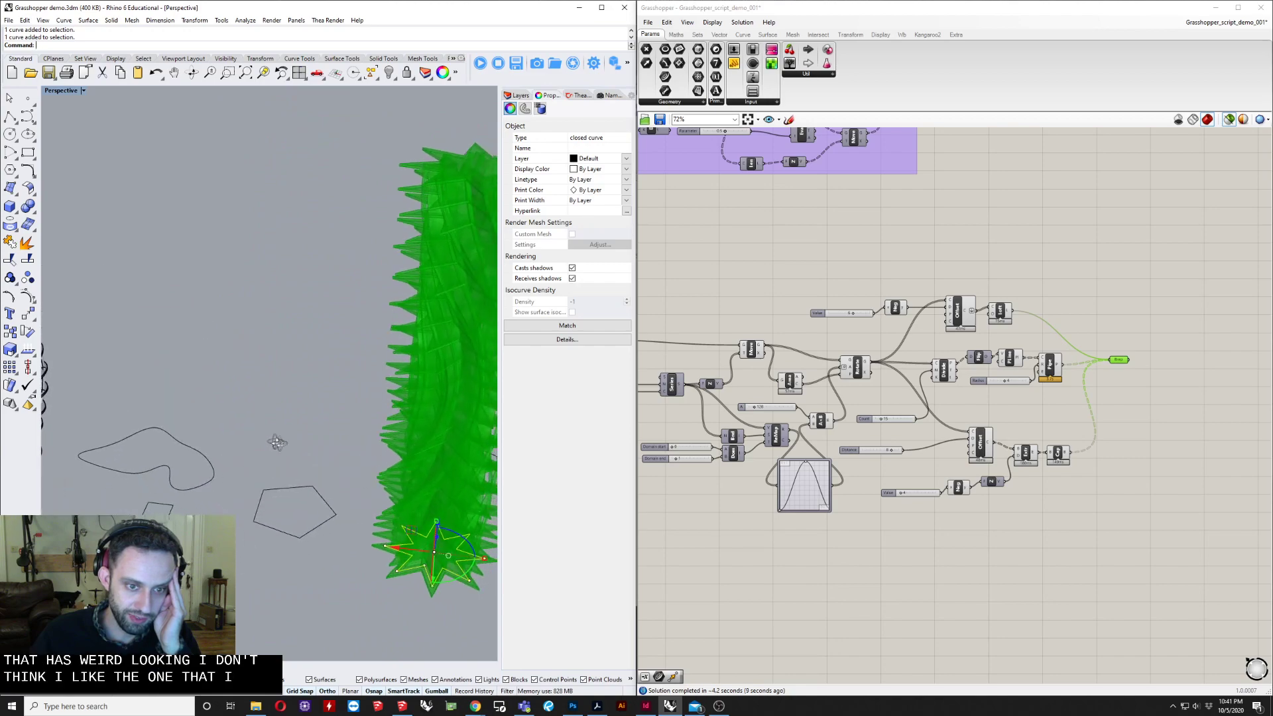
scroll(277, 443, "down", 4)
scroll(323, 434, "up", 6)
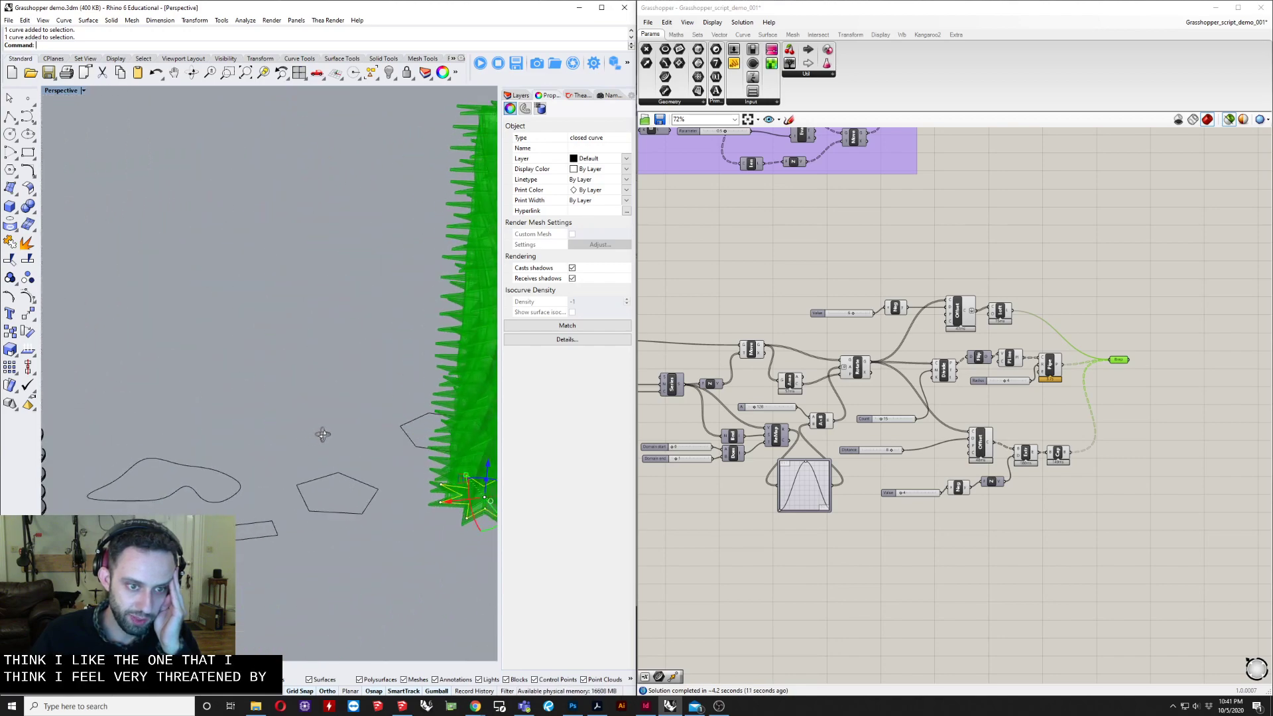
scroll(323, 435, "down", 4)
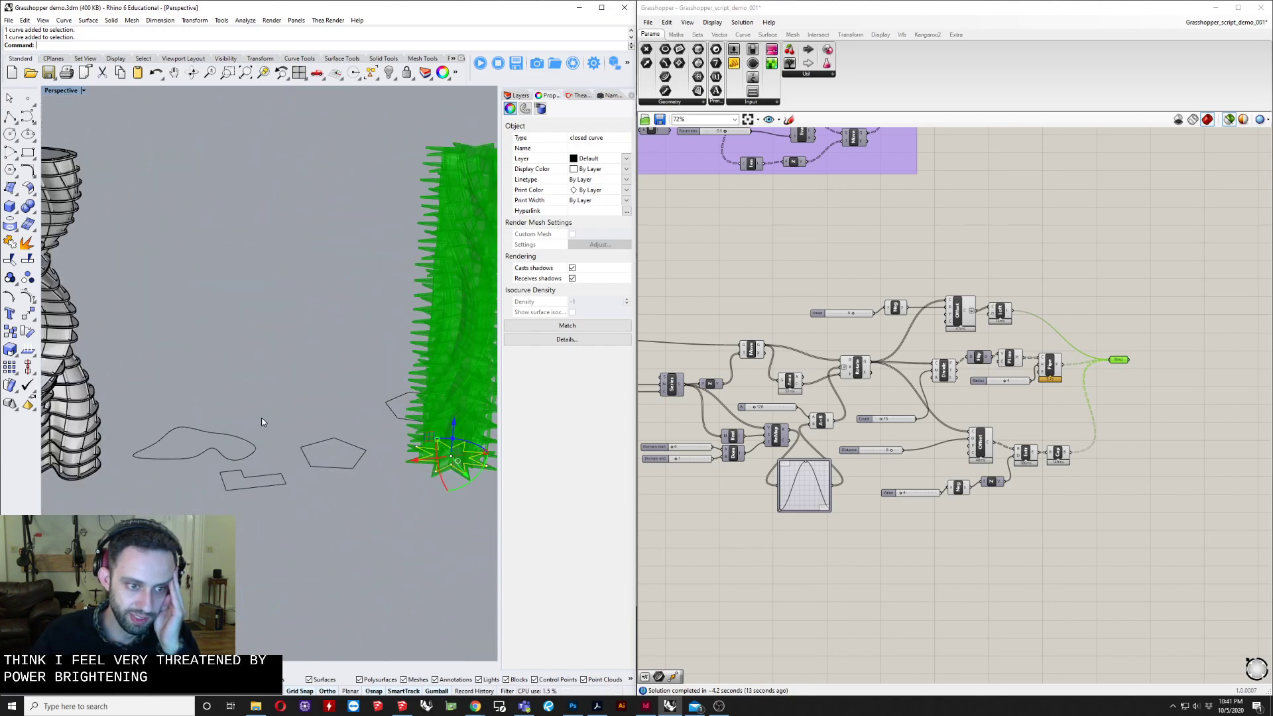
Step: Select the freeform base curve in Rhino, clear the Brep selection, and undo the star curve assignment in the script
left_click(199, 434)
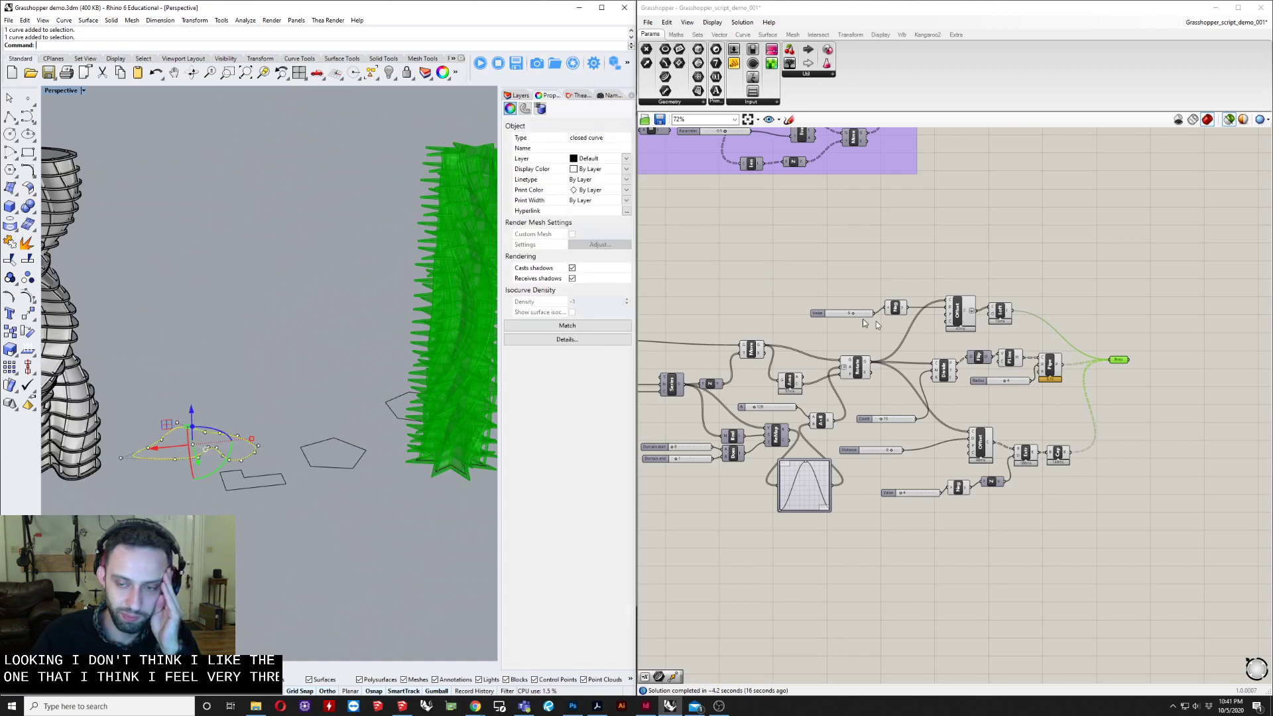
left_click(818, 264)
right_click_drag(853, 286, 875, 301)
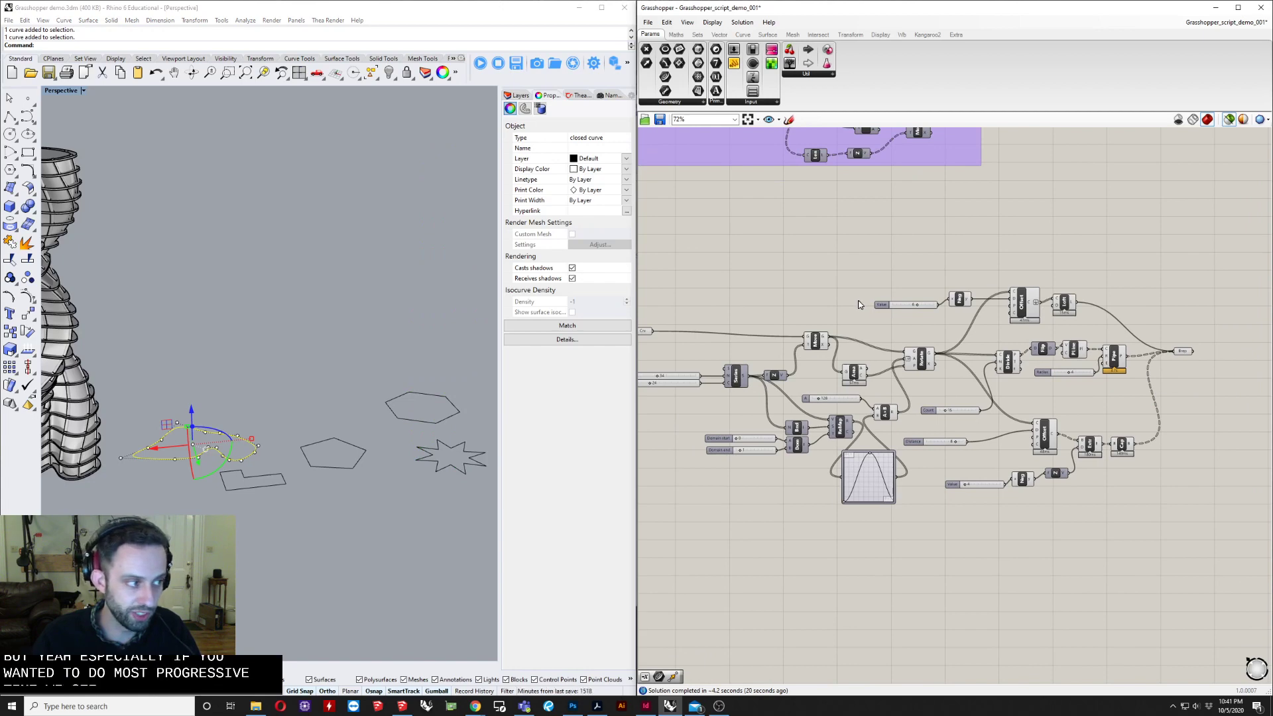
key("ctrl+z")
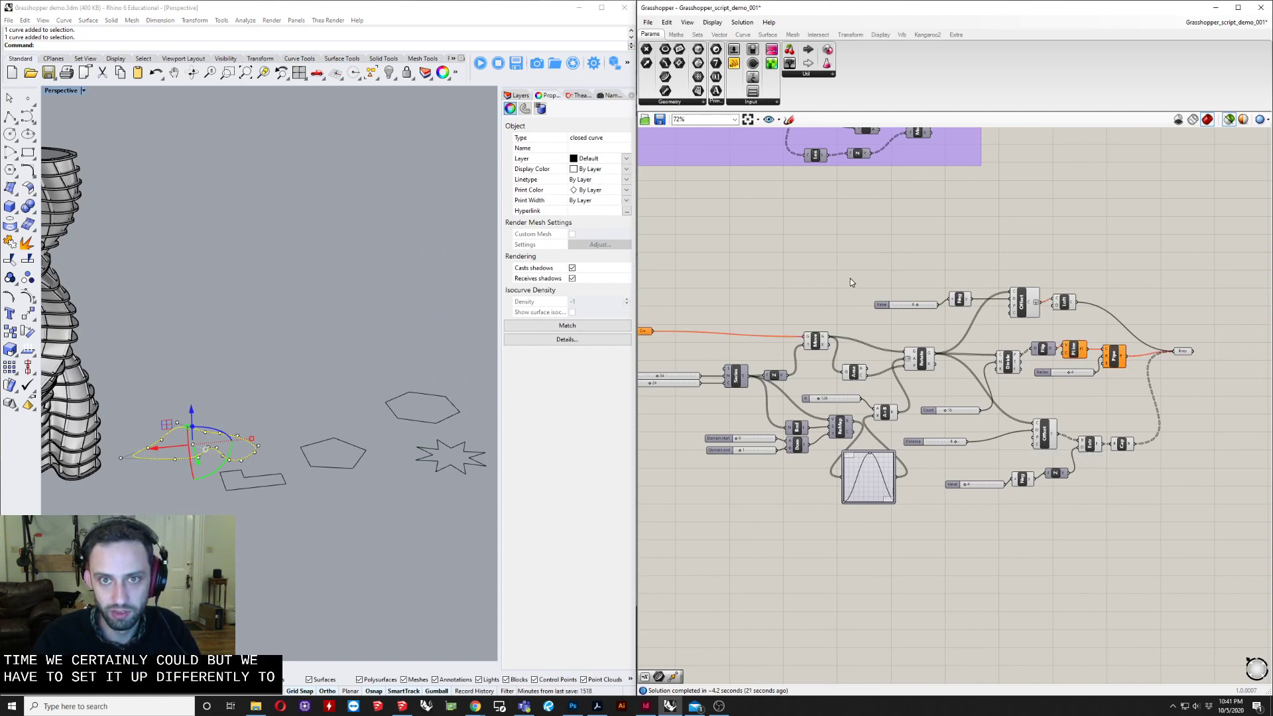
Step: Reselect the Brep parameter and examine the restored hexagon-based tower up close and as a whole
right_click_drag(867, 271, 949, 385)
scroll(995, 398, "up", 3)
left_click(1057, 405)
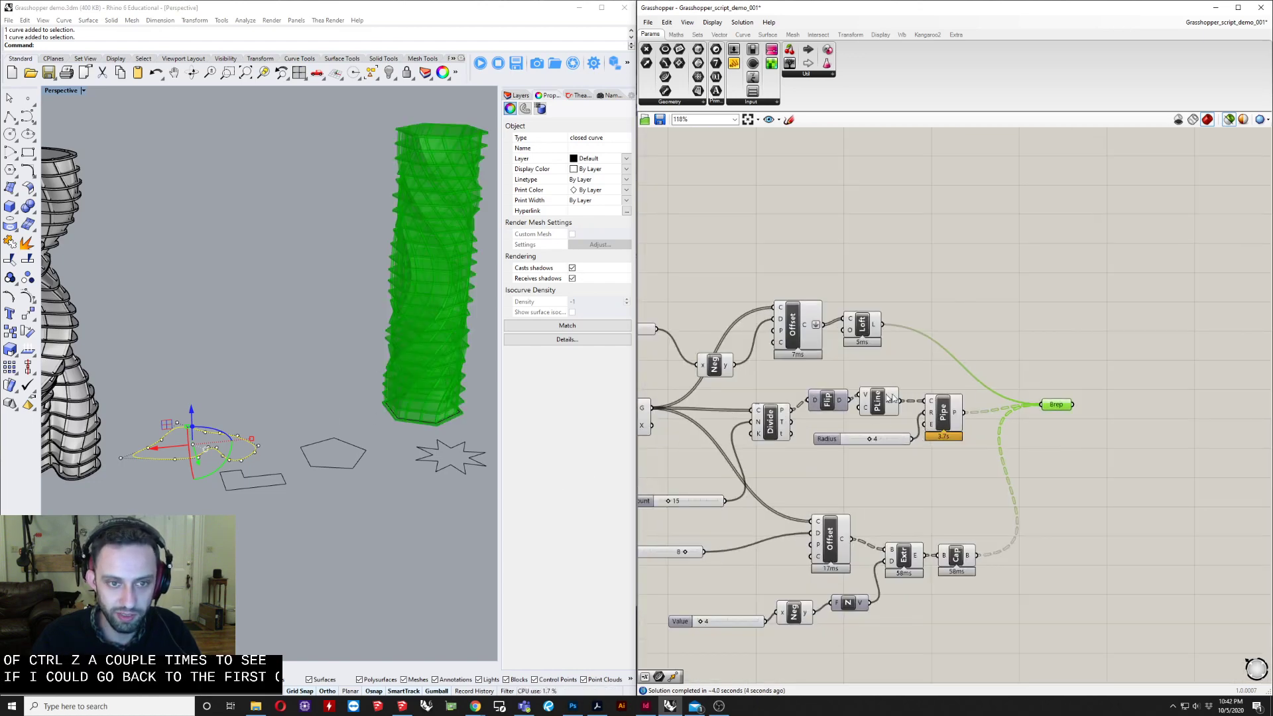
scroll(895, 385, "down", 5)
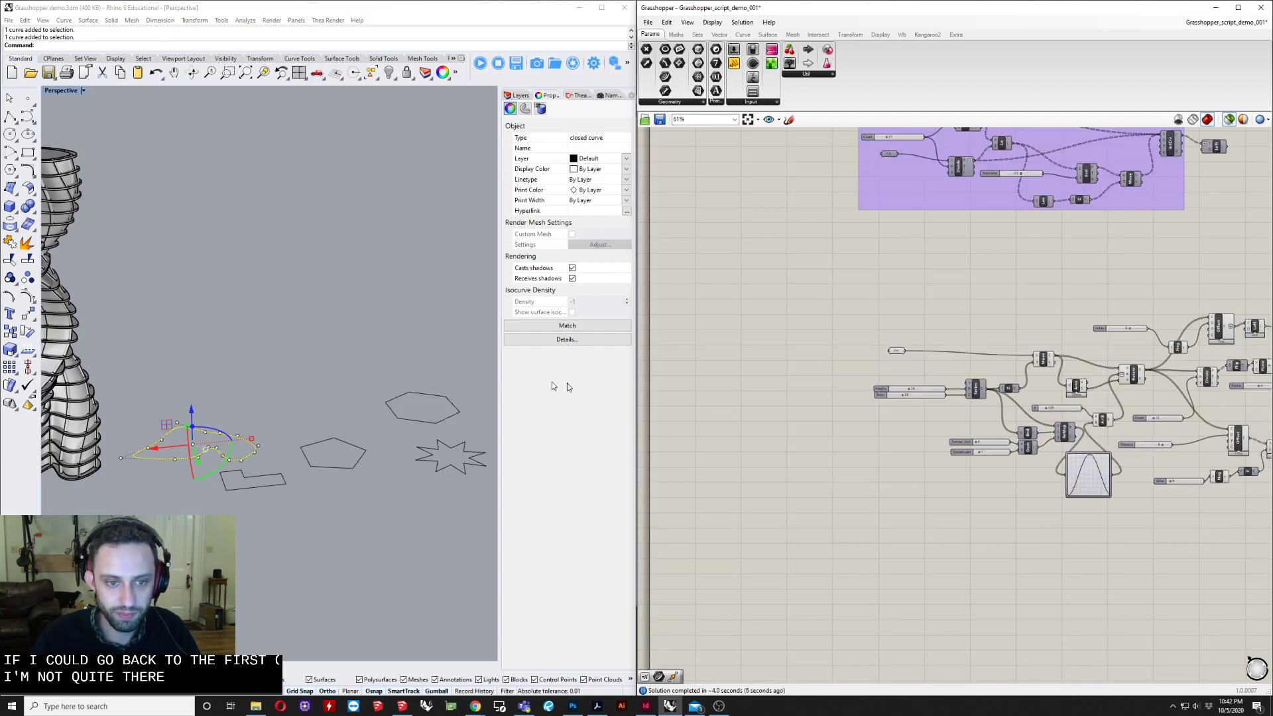
scroll(1006, 435, "up", 5)
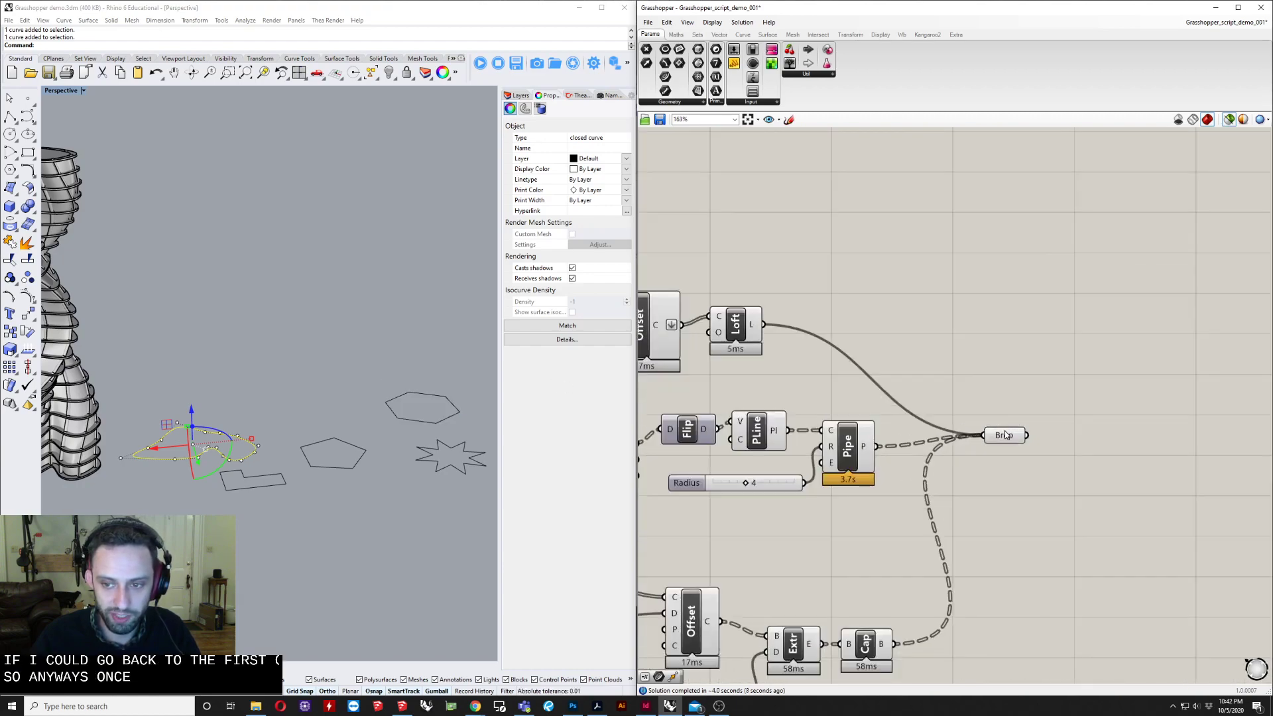
left_click(1006, 435)
scroll(467, 406, "up", 6)
right_click_drag(444, 412, 357, 498)
scroll(320, 510, "down", 5)
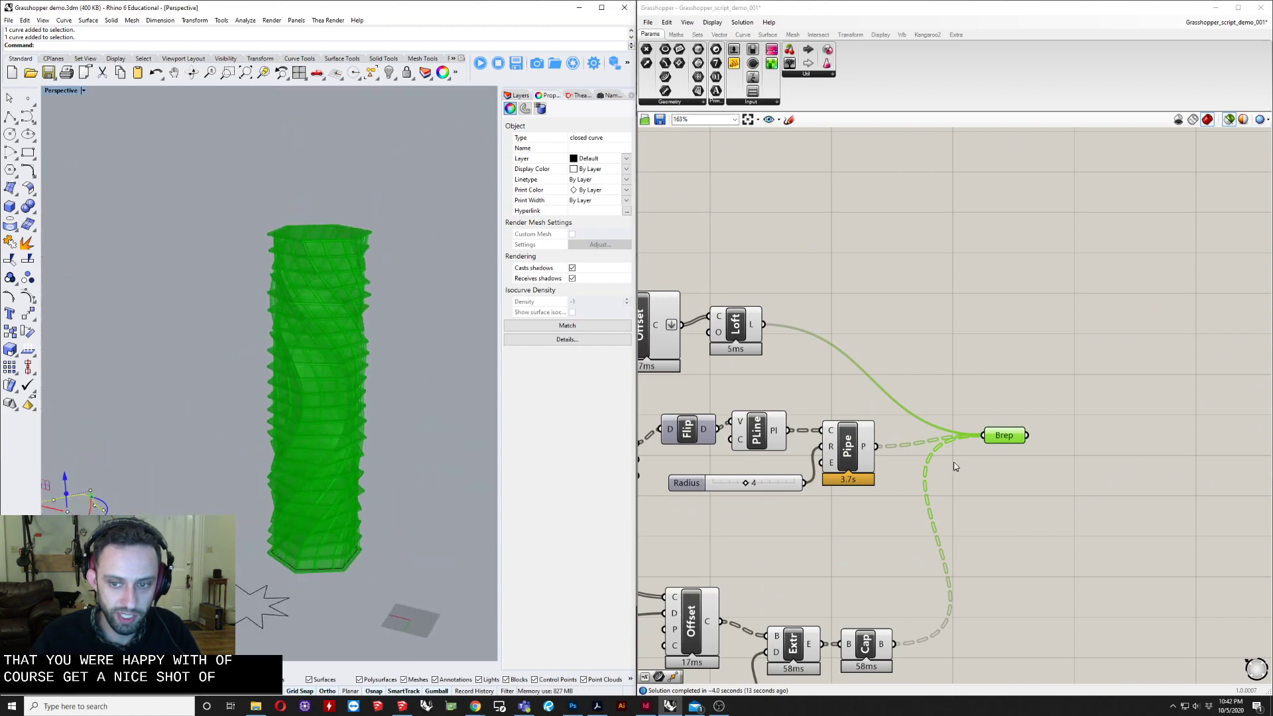
Step: Bake the Loft component's tower skin into Rhino on Layer 01
right_click(1016, 432)
left_click(939, 436)
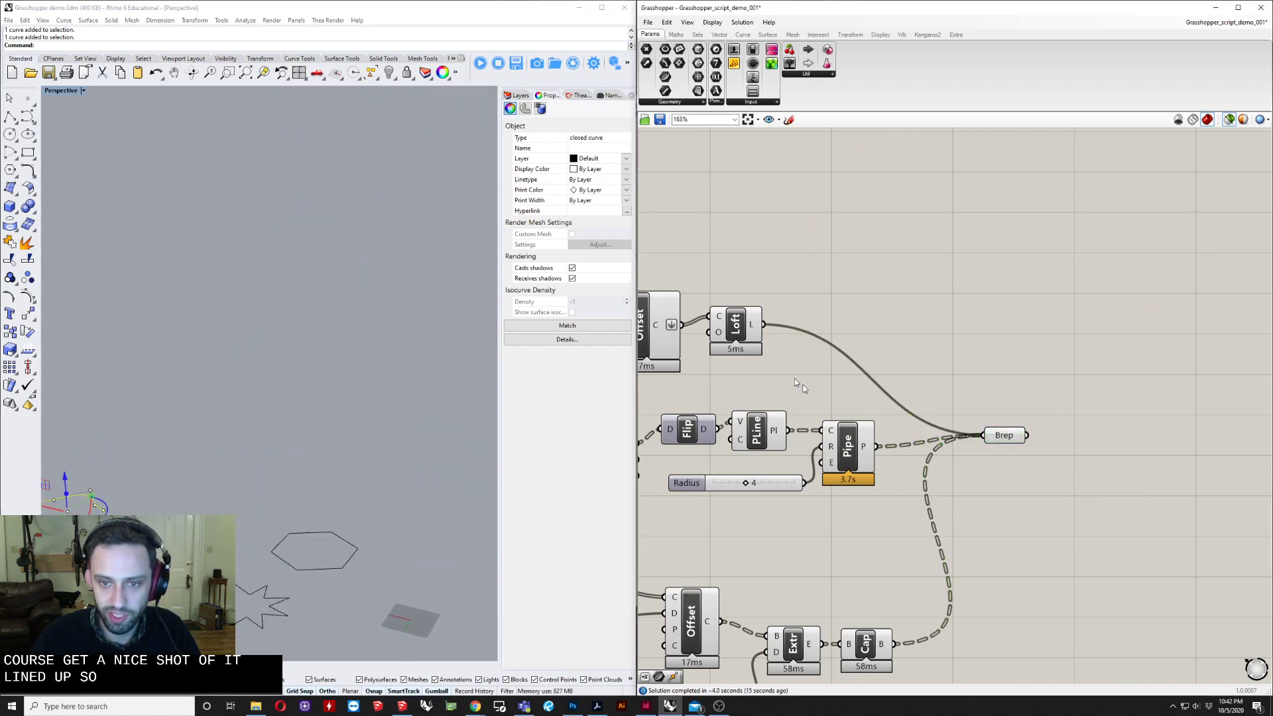
left_click(744, 325)
right_click(743, 325)
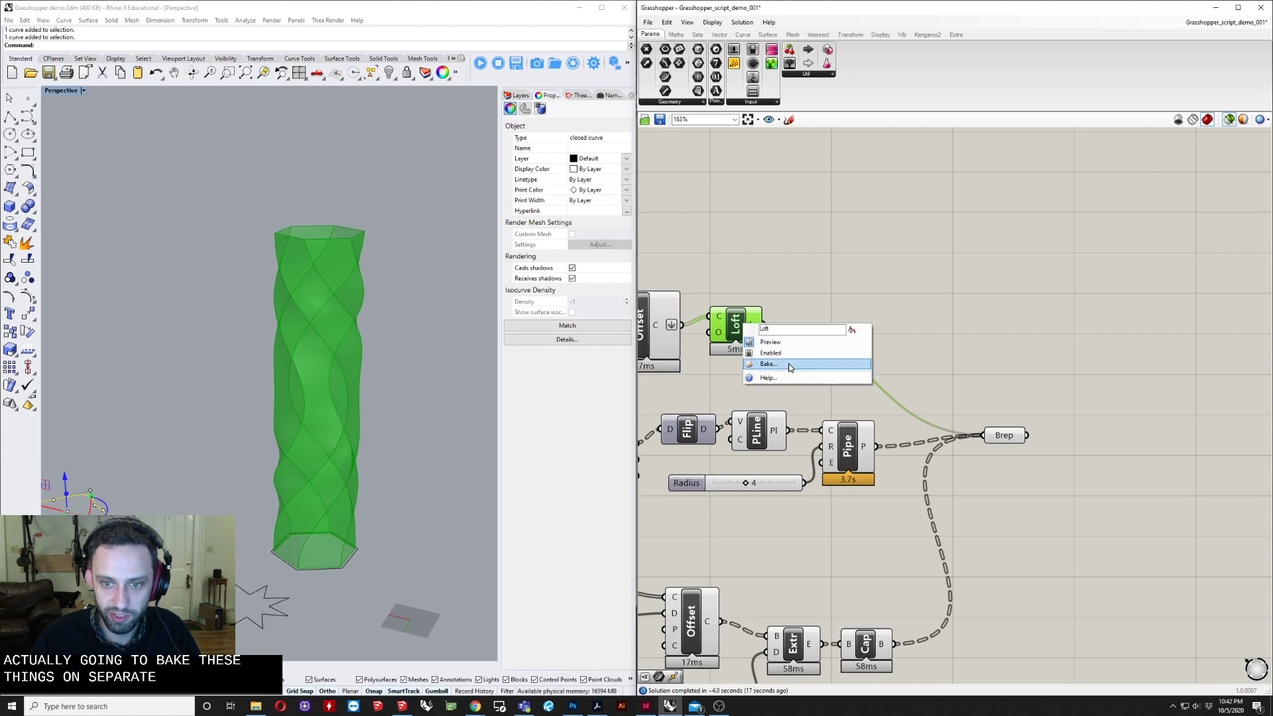
left_click(788, 364)
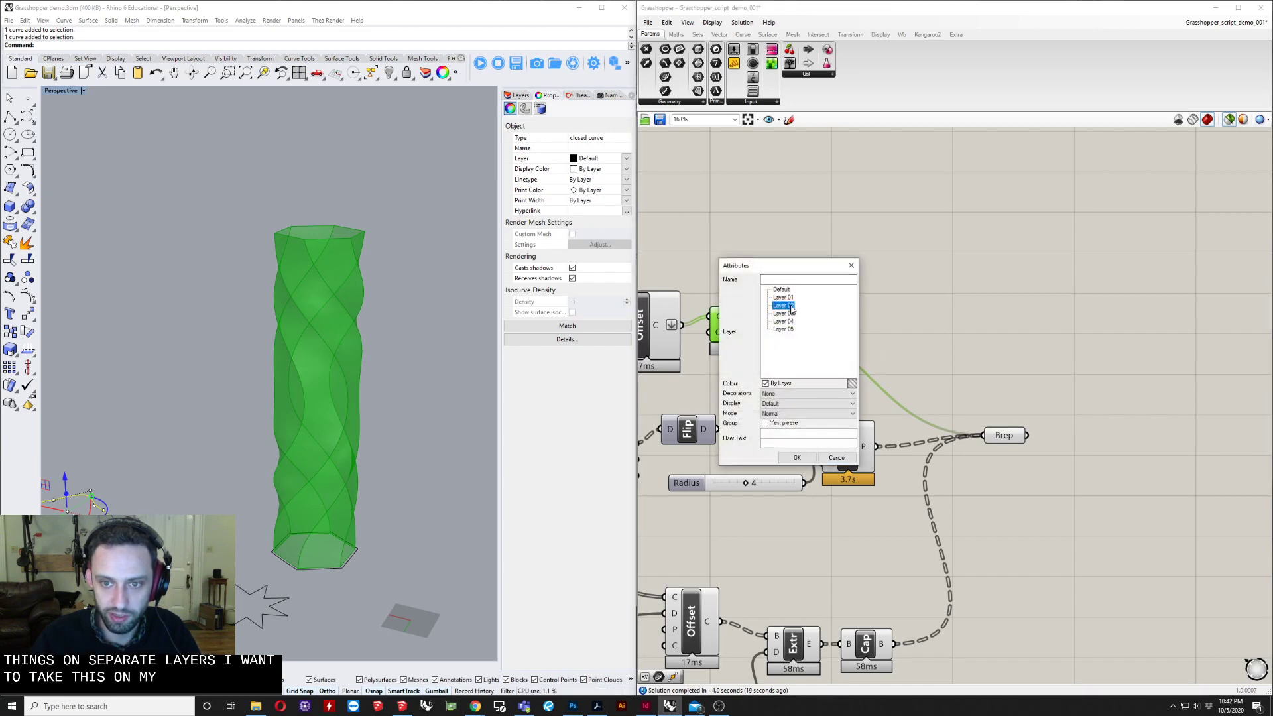
left_click(798, 458)
Step: Bake the Pipe component's twisting mullions into Rhino on Layer 02
left_click(850, 450)
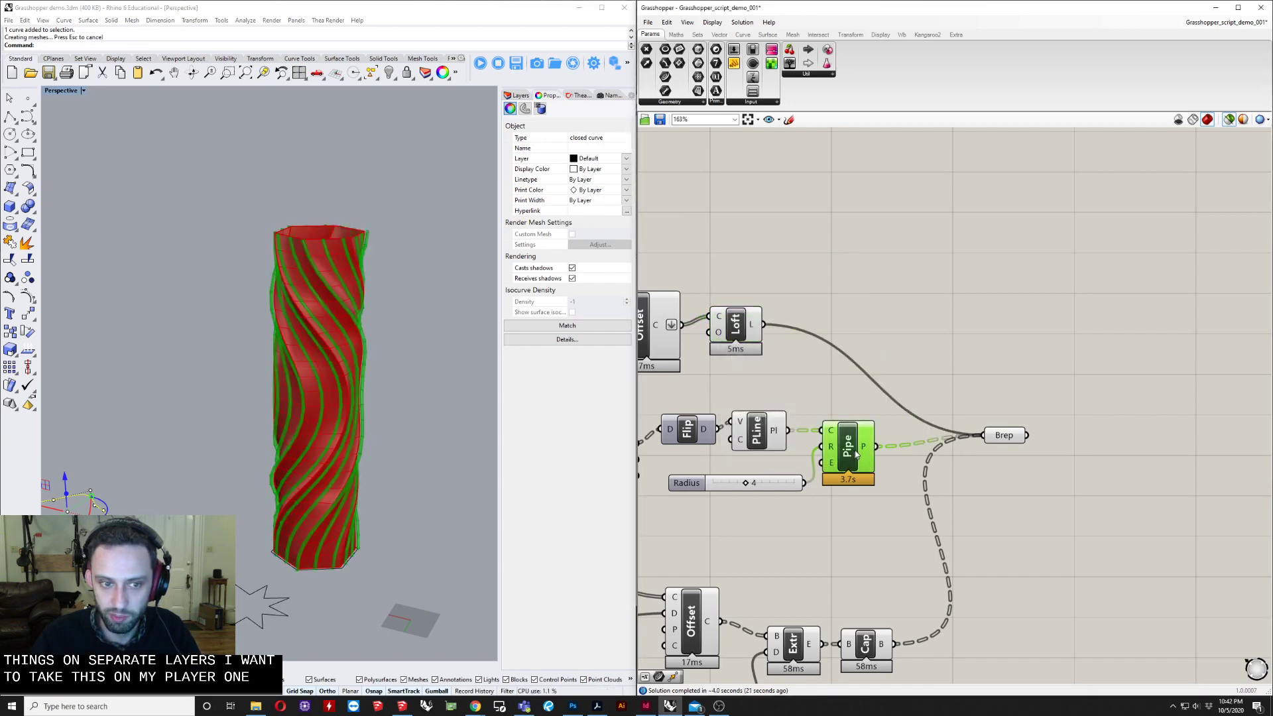
right_click(855, 450)
left_click(883, 490)
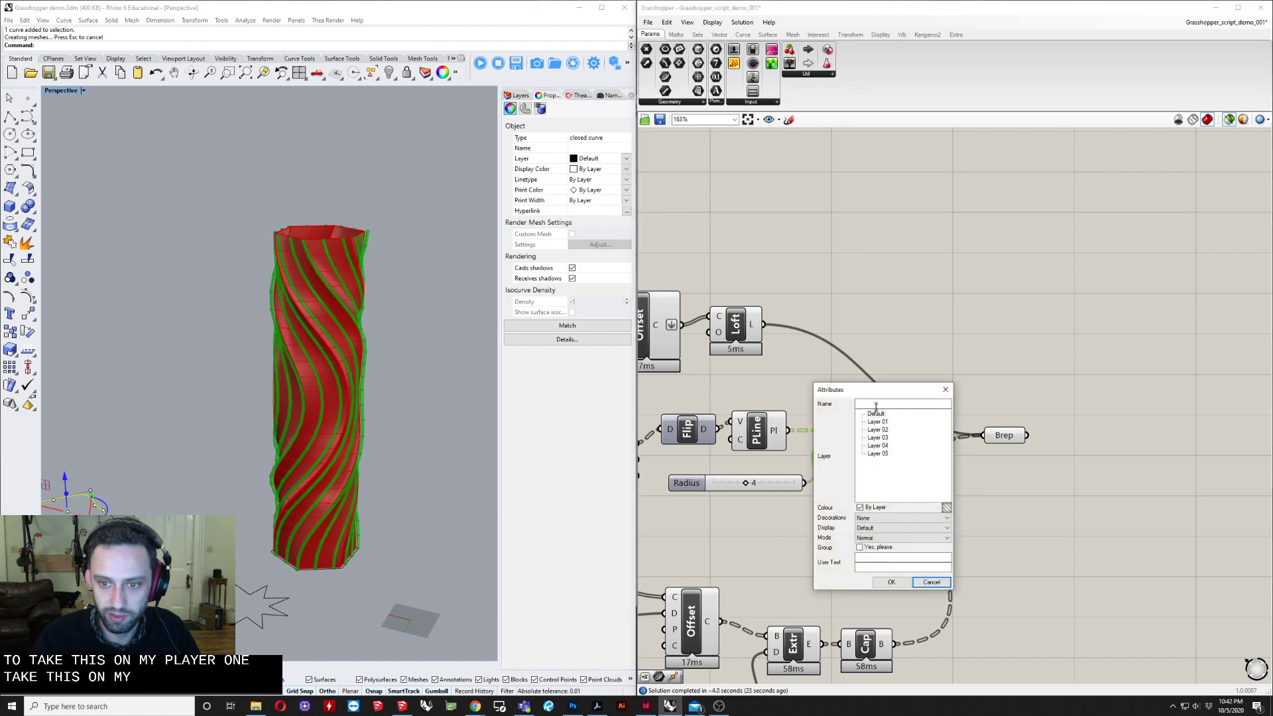
left_click(878, 430)
left_click(891, 582)
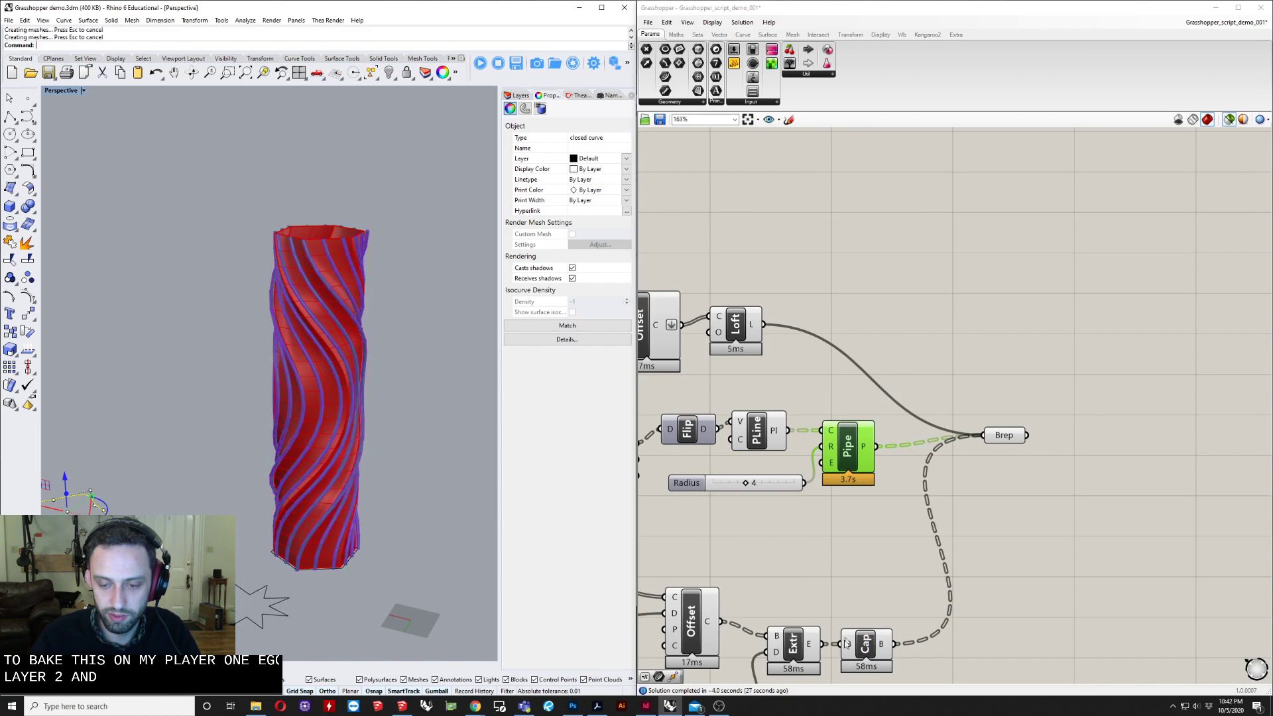
Step: Bake the Cap component's floor plates into Rhino on Layer 03 and reselect the Brep parameter to preview the tower
left_click(871, 644)
right_click(871, 644)
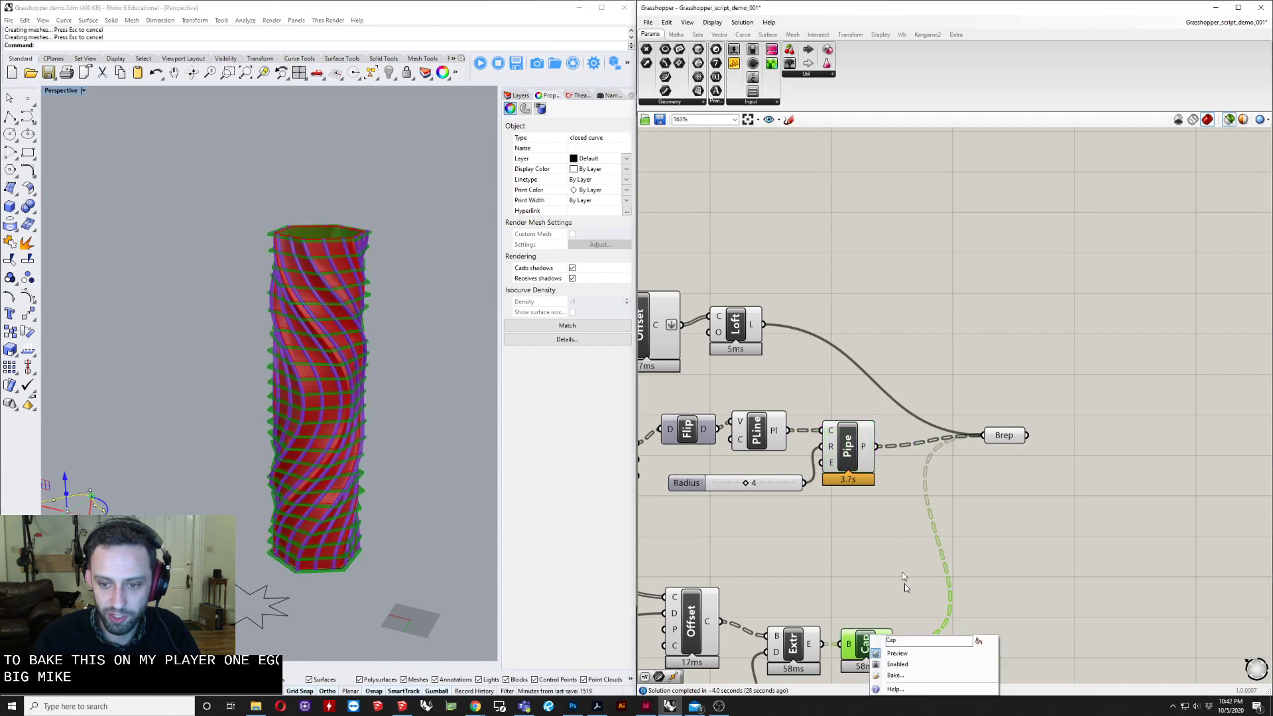
left_click(902, 674)
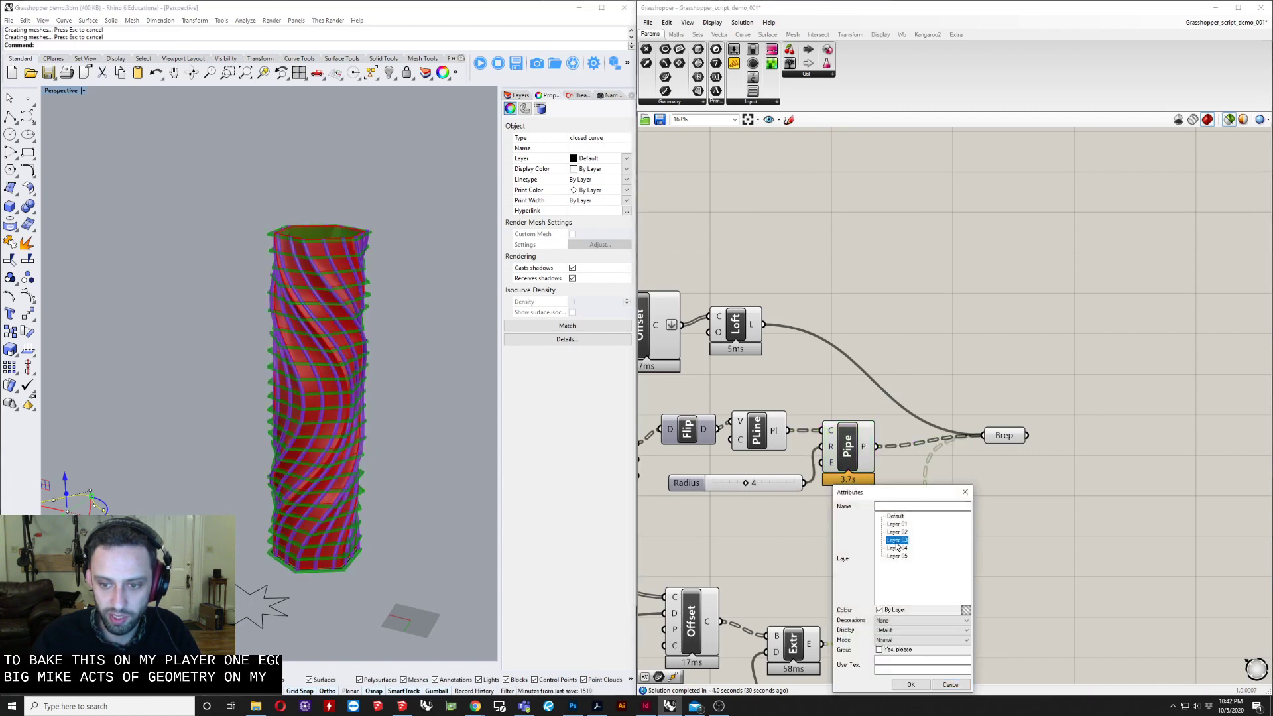
left_click(910, 684)
right_click_drag(398, 497, 365, 450)
scroll(447, 508, "up", 5)
scroll(365, 450, "down", 2)
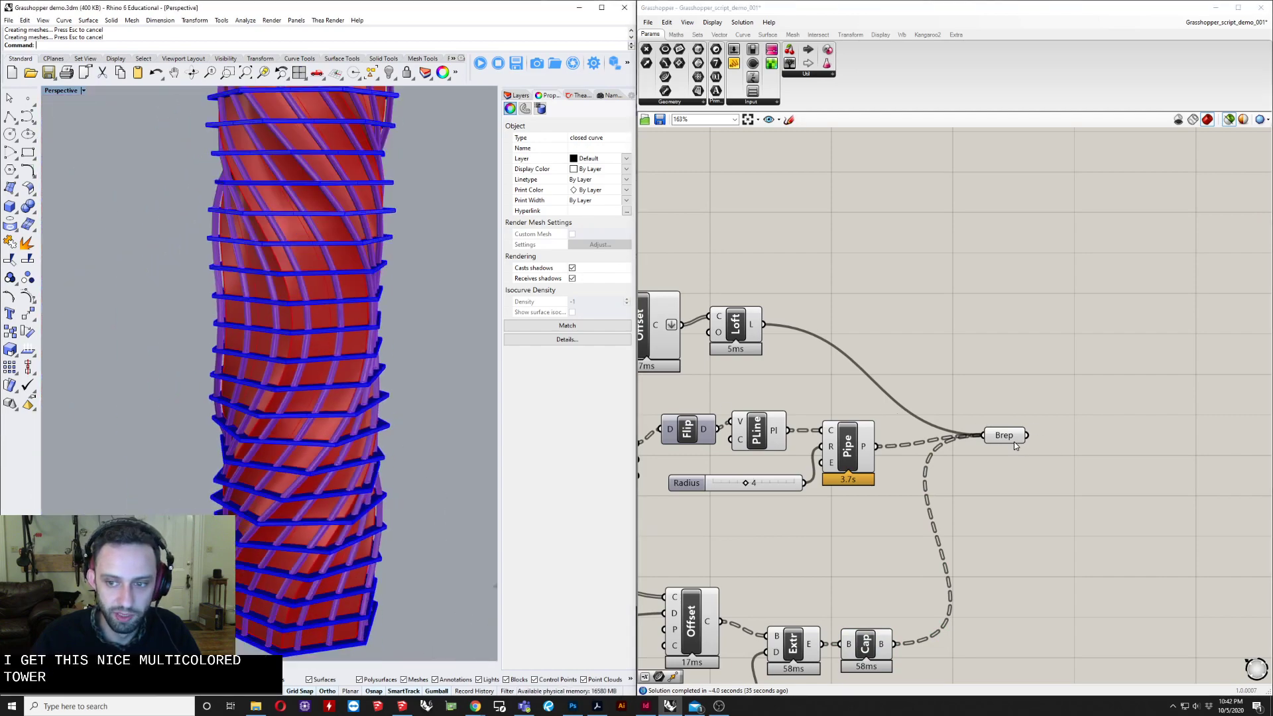
left_click_drag(1005, 436, 997, 446)
scroll(365, 451, "down", 5)
left_click(362, 451)
scroll(371, 449, "up", 4)
right_click_drag(371, 449, 331, 488)
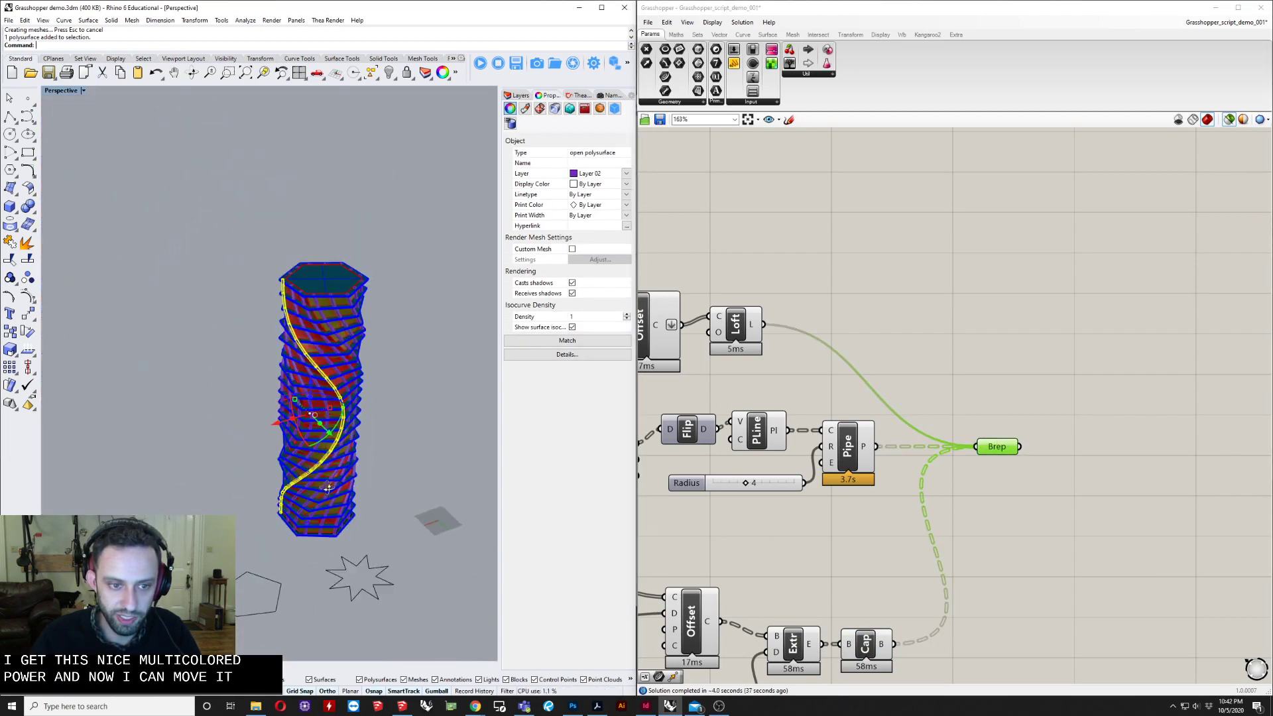
right_click_drag(244, 236, 238, 285)
left_click_drag(233, 229, 398, 499)
scroll(398, 498, "up", 6)
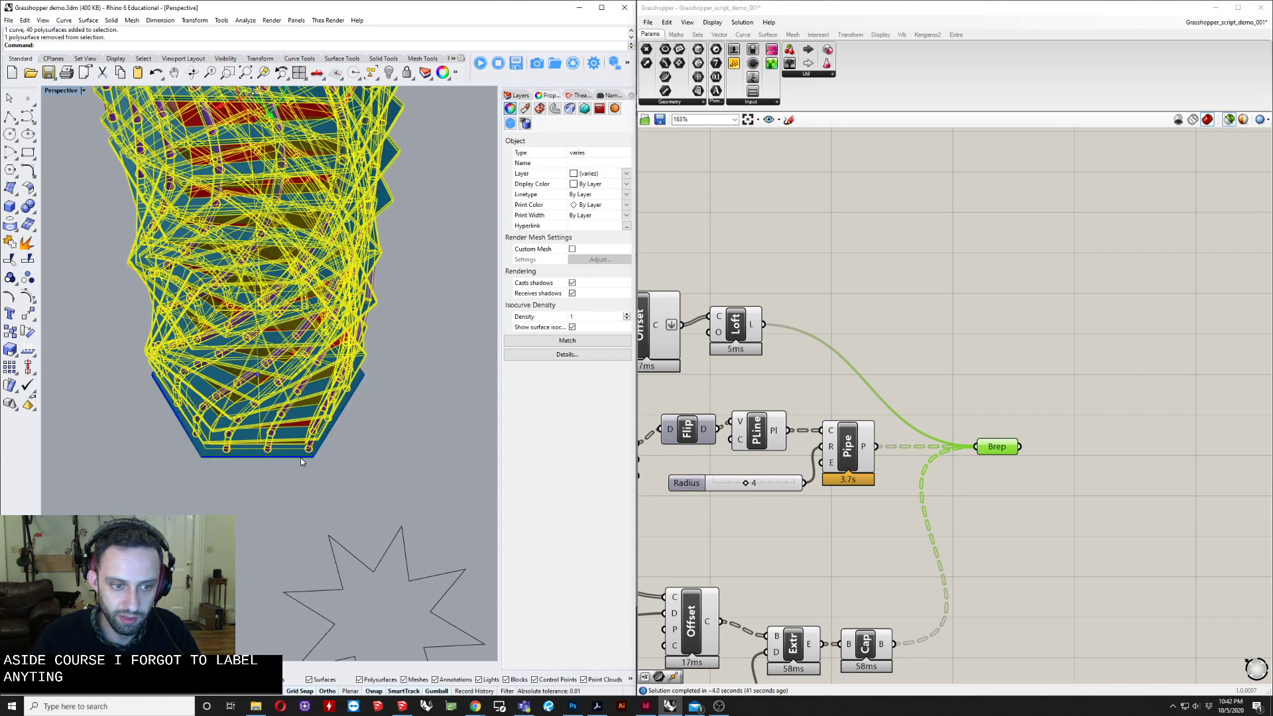
scroll(302, 462, "down", 5)
left_click(383, 455)
scroll(362, 447, "up", 5)
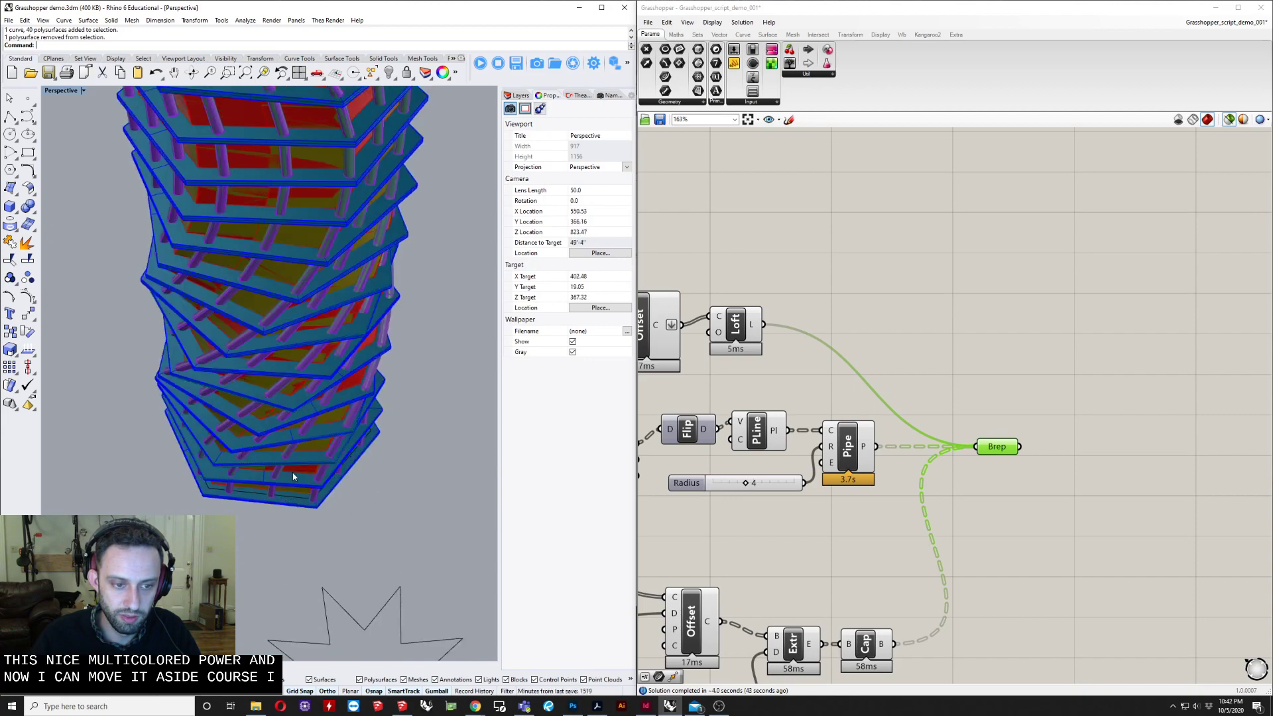
left_click(276, 508)
scroll(276, 508, "down", 6)
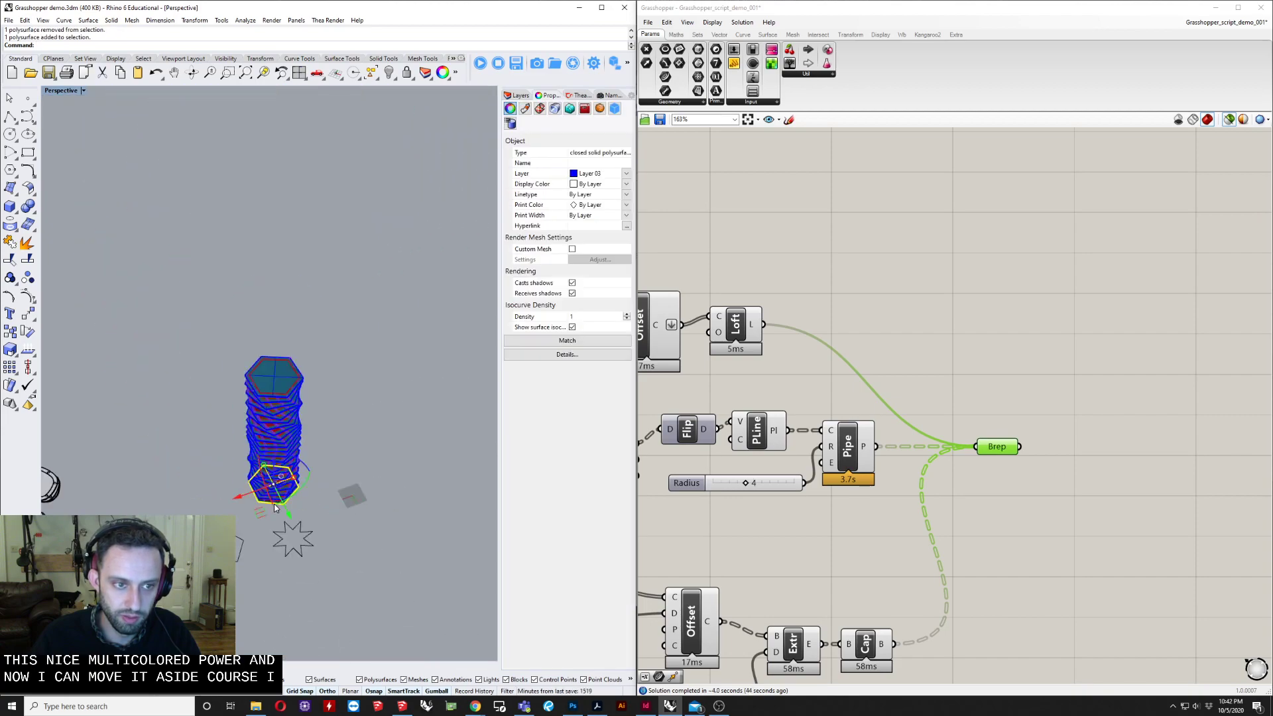
left_click_drag(231, 359, 300, 521)
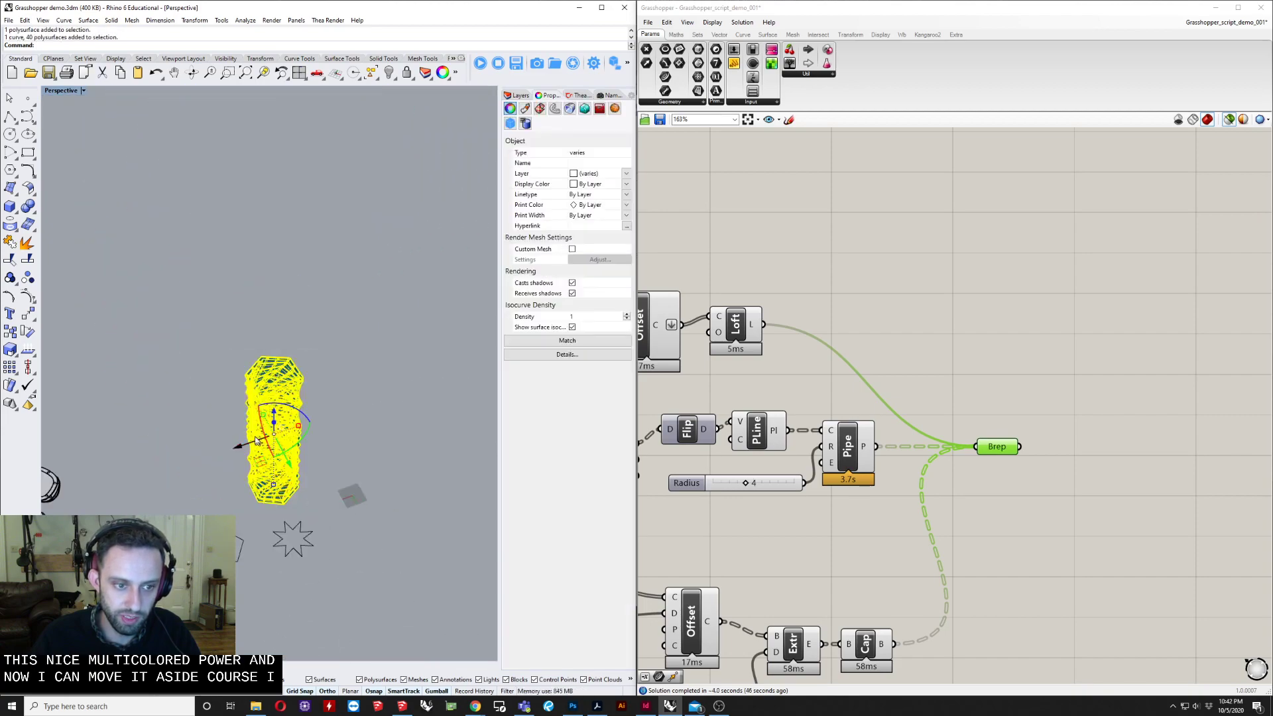
left_click(239, 445)
scroll(265, 522, "up", 5)
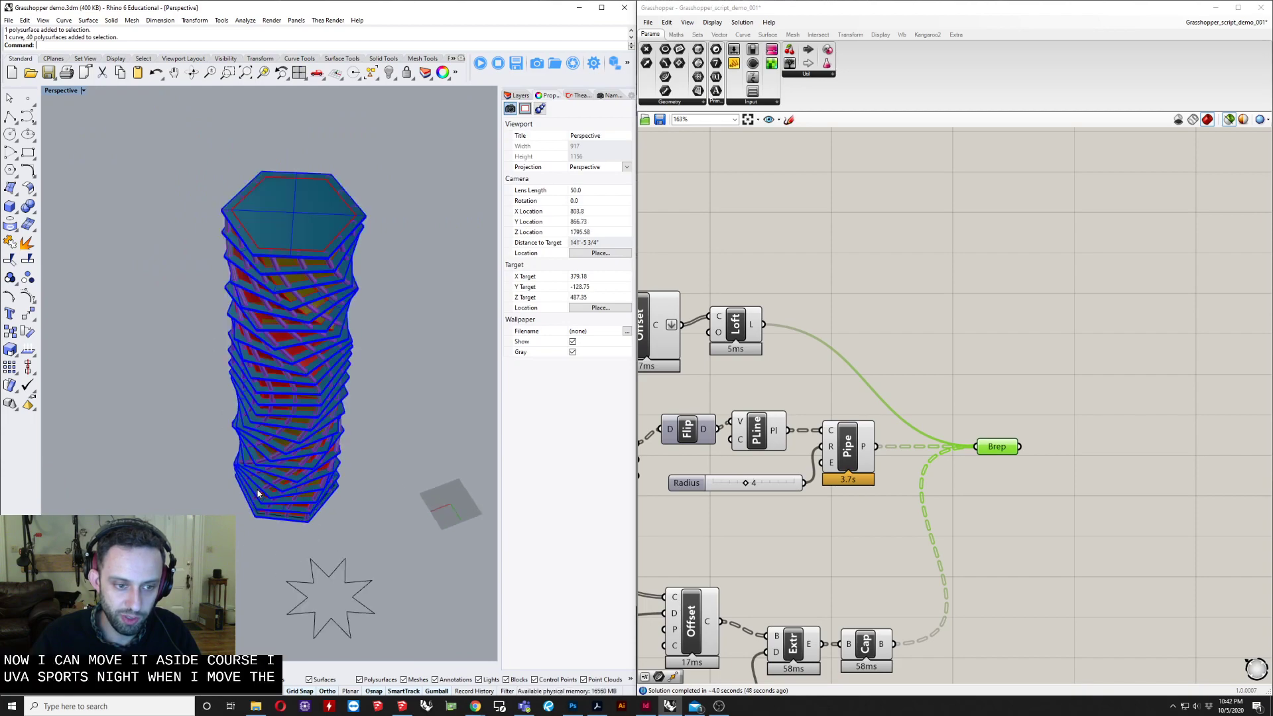
Step: Select all baked tower parts except the hexagonal base curve, move them beside the Grasshopper preview tower, and clear the selection
scroll(267, 521, "down", 3)
left_click_drag(187, 250, 388, 527)
scroll(286, 514, "up", 10)
left_click(284, 509, "ctrl")
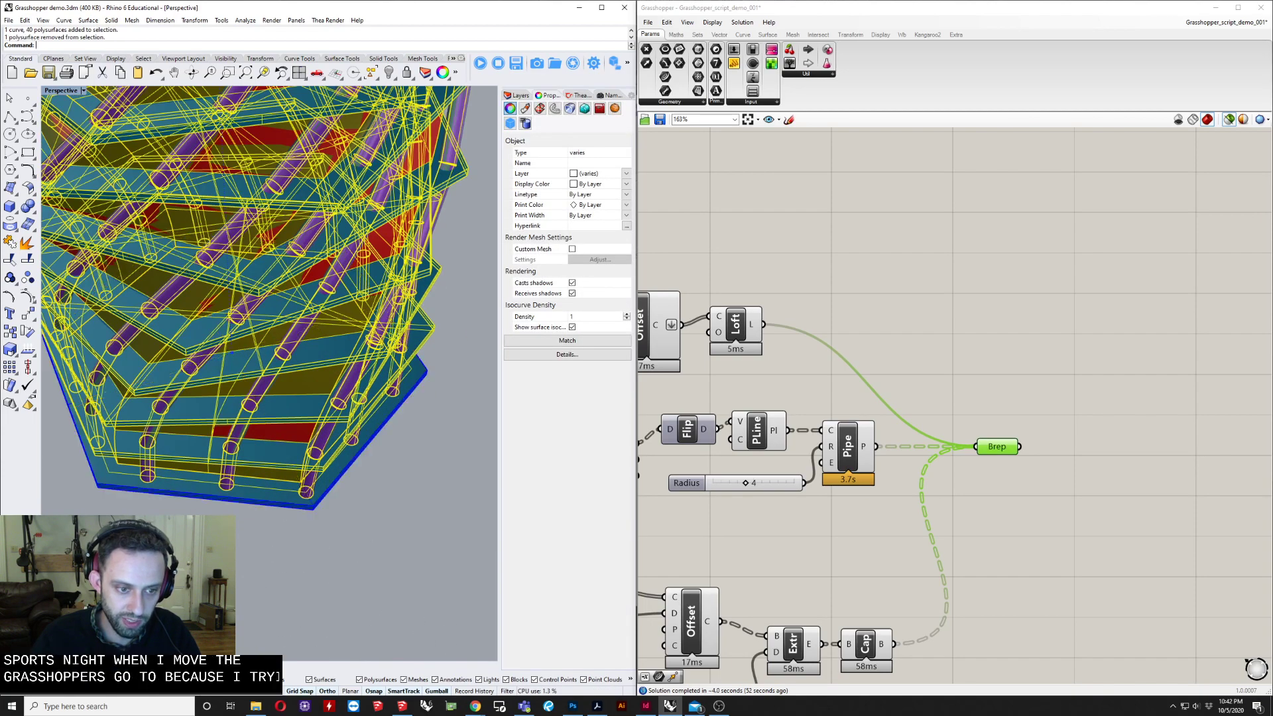
left_click(273, 489, "ctrl")
left_click(273, 500, "shift")
scroll(273, 500, "down", 15)
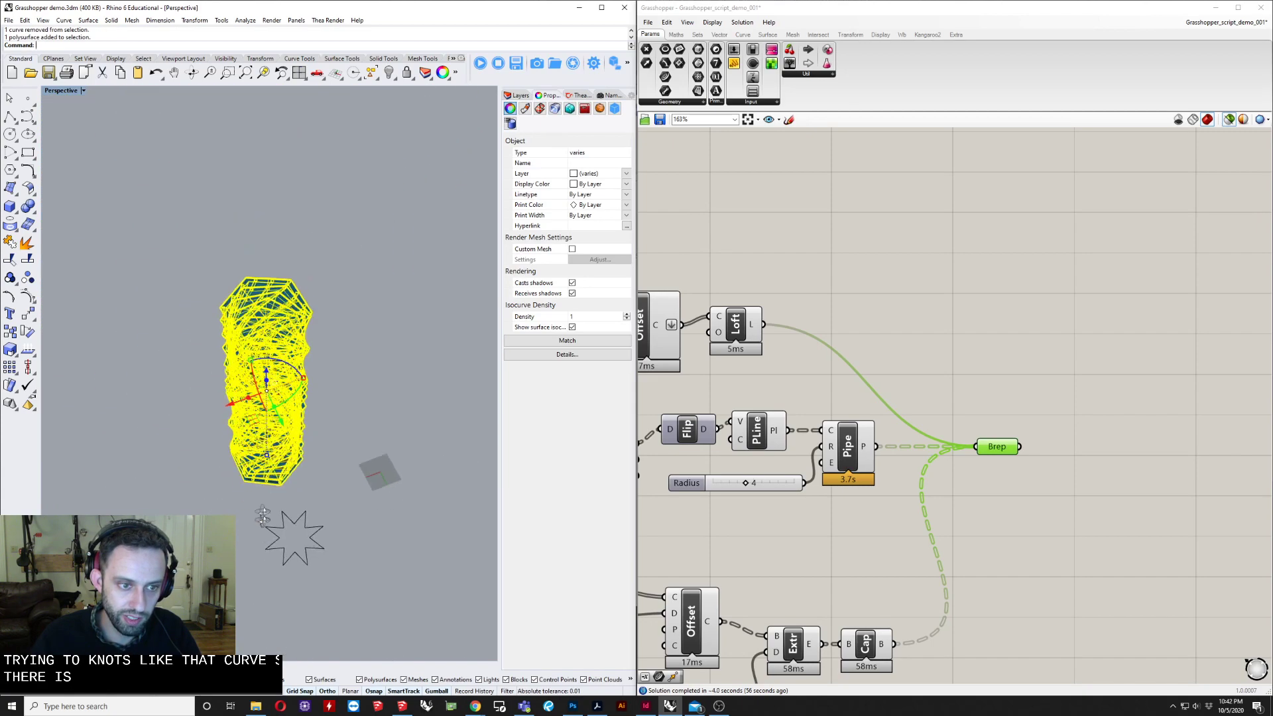
right_click_drag(262, 518, 276, 422)
left_click_drag(258, 405, 333, 349)
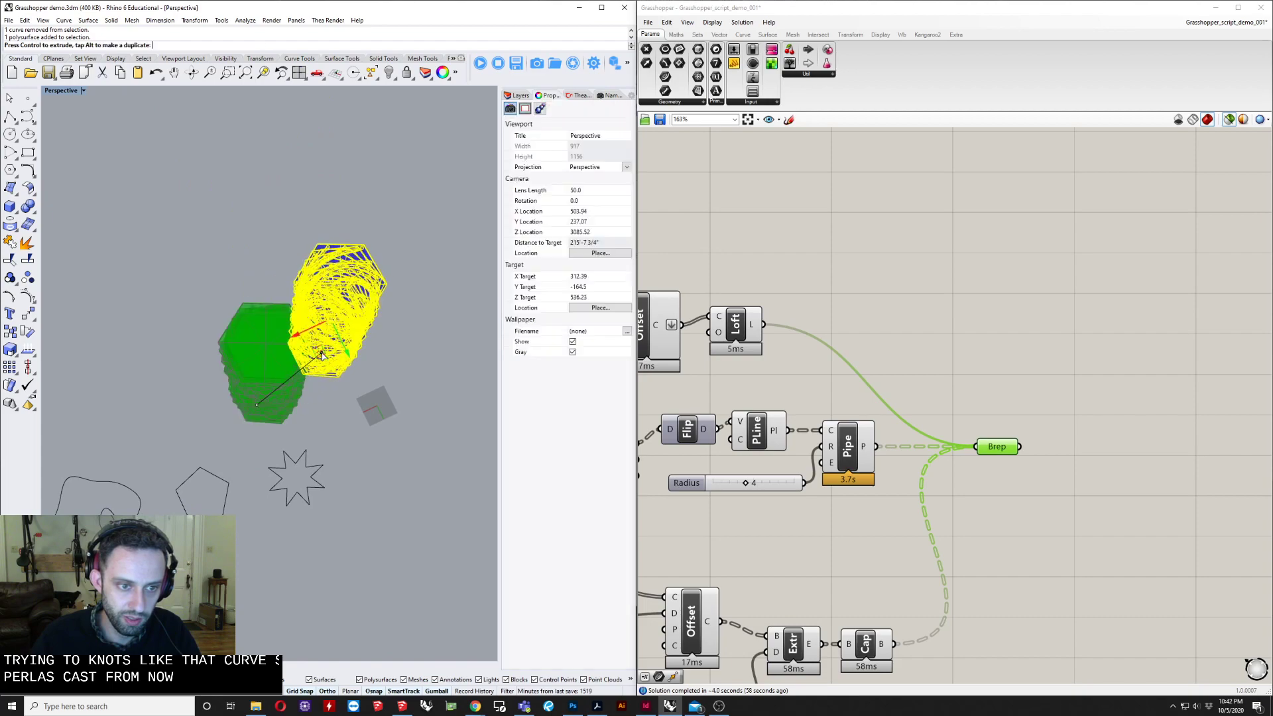
right_click_drag(332, 348, 293, 388)
left_click_drag(322, 398, 360, 375)
scroll(317, 388, "up", 5)
right_click_drag(314, 419, 280, 348)
scroll(280, 348, "down", 5)
right_click(279, 344)
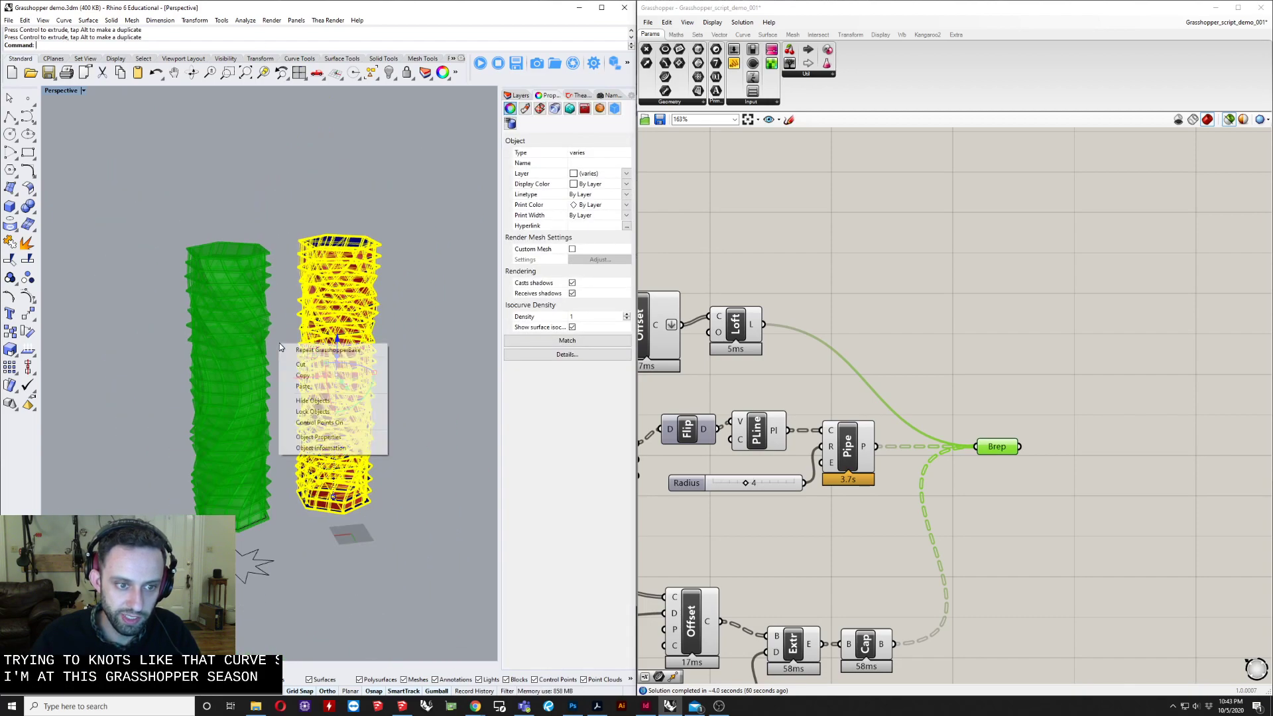
left_click(282, 322)
Step: Review the whole tower script alongside both towers, focusing on the Graph Mapper and rotation components
scroll(353, 256, "up", 2)
right_click_drag(355, 256, 353, 265)
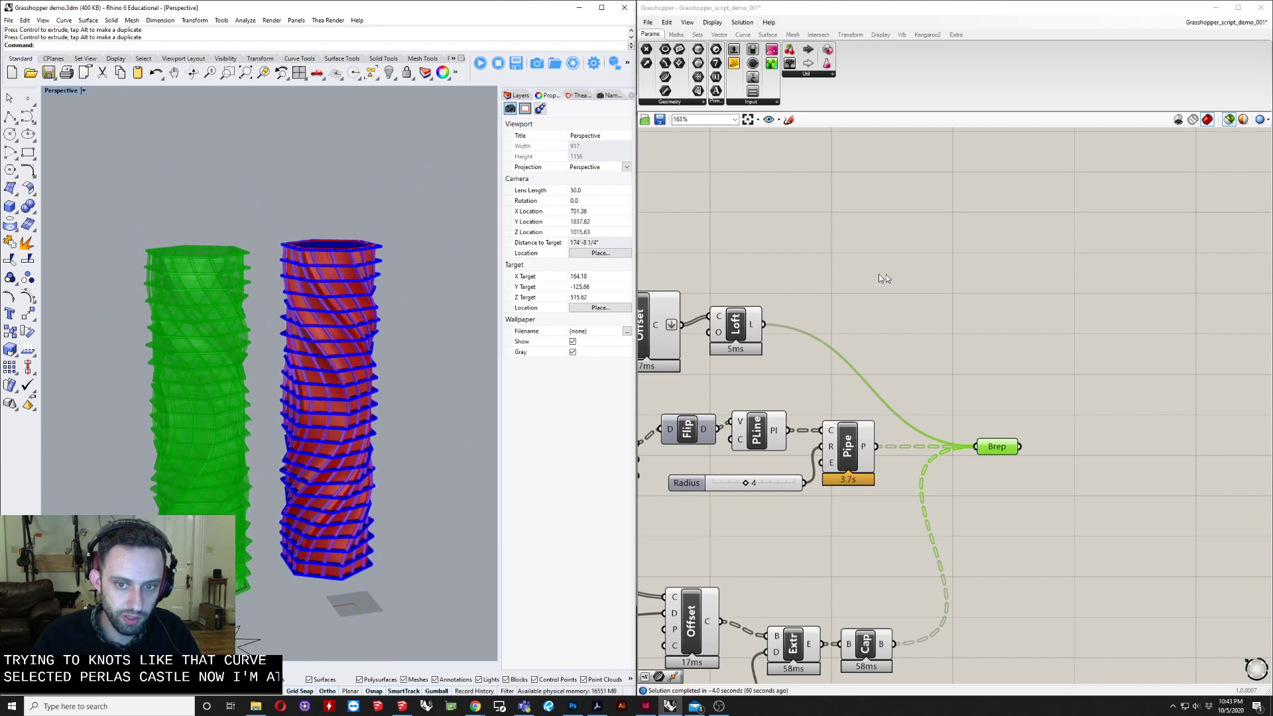
scroll(1118, 323, "down", 4)
right_click_drag(1117, 320, 1172, 279)
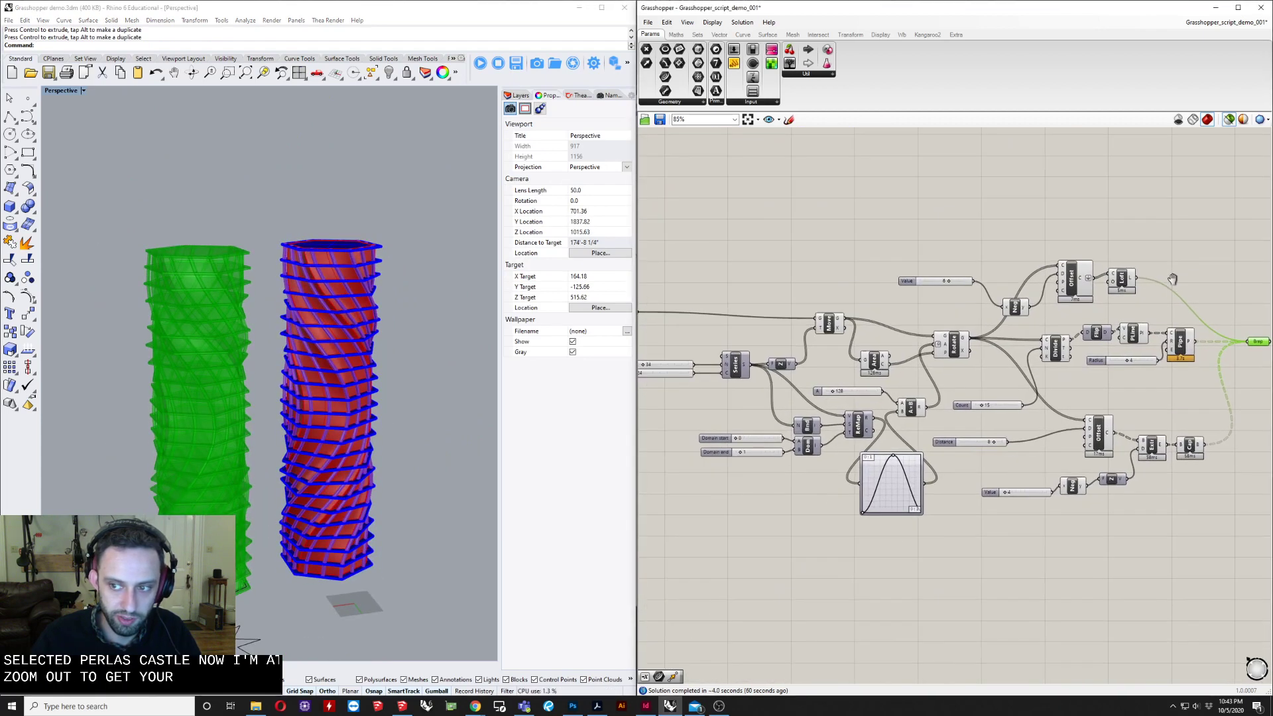
scroll(1172, 297, "down", 1)
middle_click(1172, 299)
right_click_drag(1004, 241, 1001, 245)
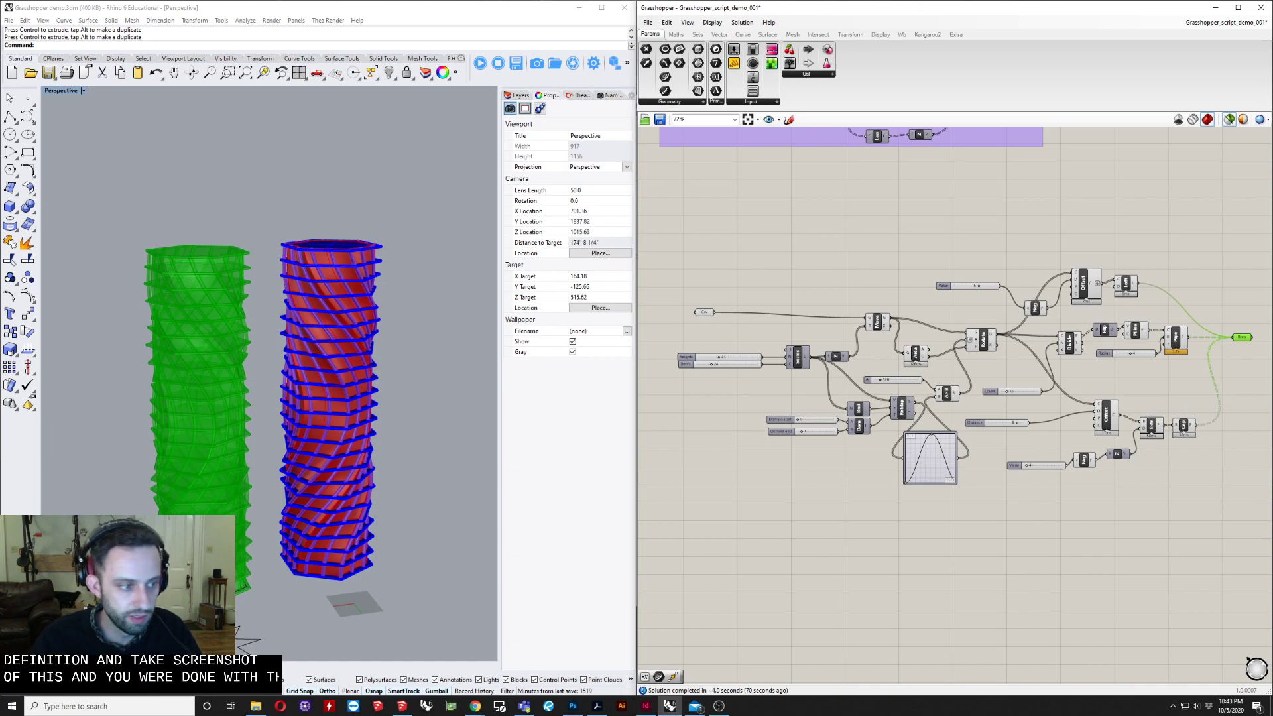
right_click_drag(388, 456, 569, 455)
scroll(958, 447, "up", 4)
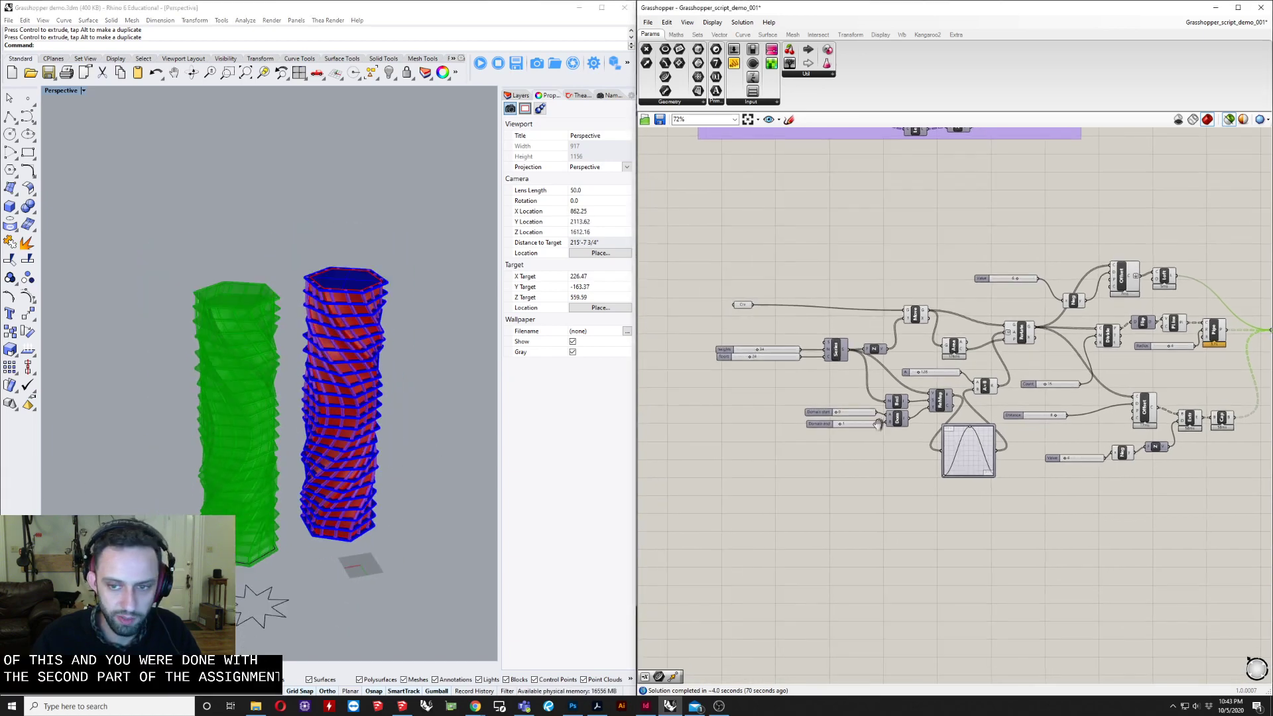
right_click_drag(956, 461, 922, 486)
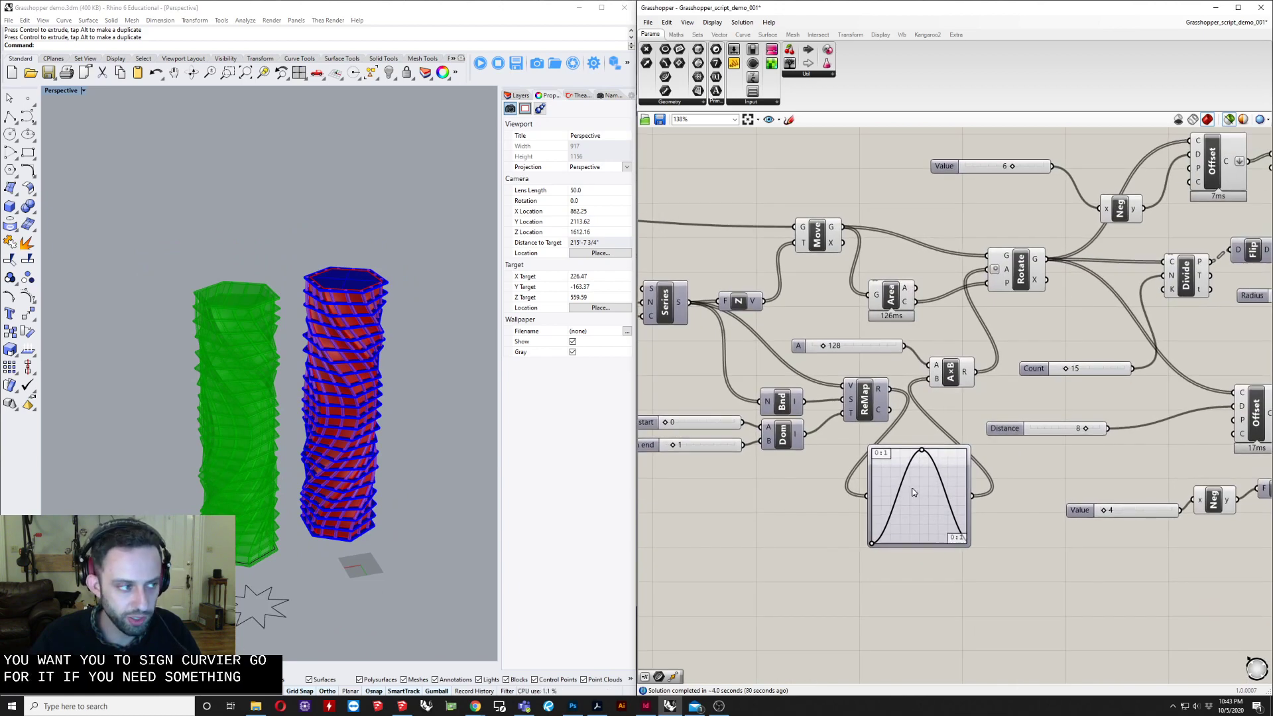
Step: Examine the baked tower's skin, a floor plate and a twisting pipe up close, and compare the whole tower with the preview
scroll(357, 429, "up", 10)
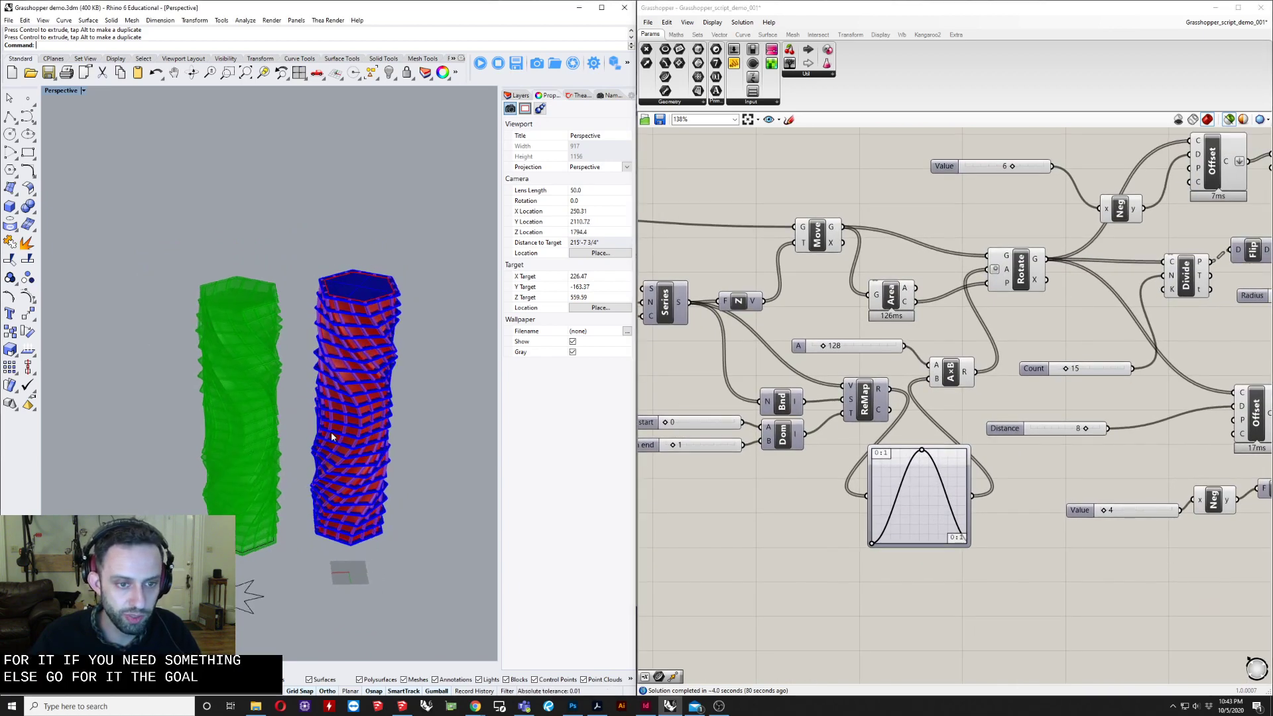
left_click(360, 356)
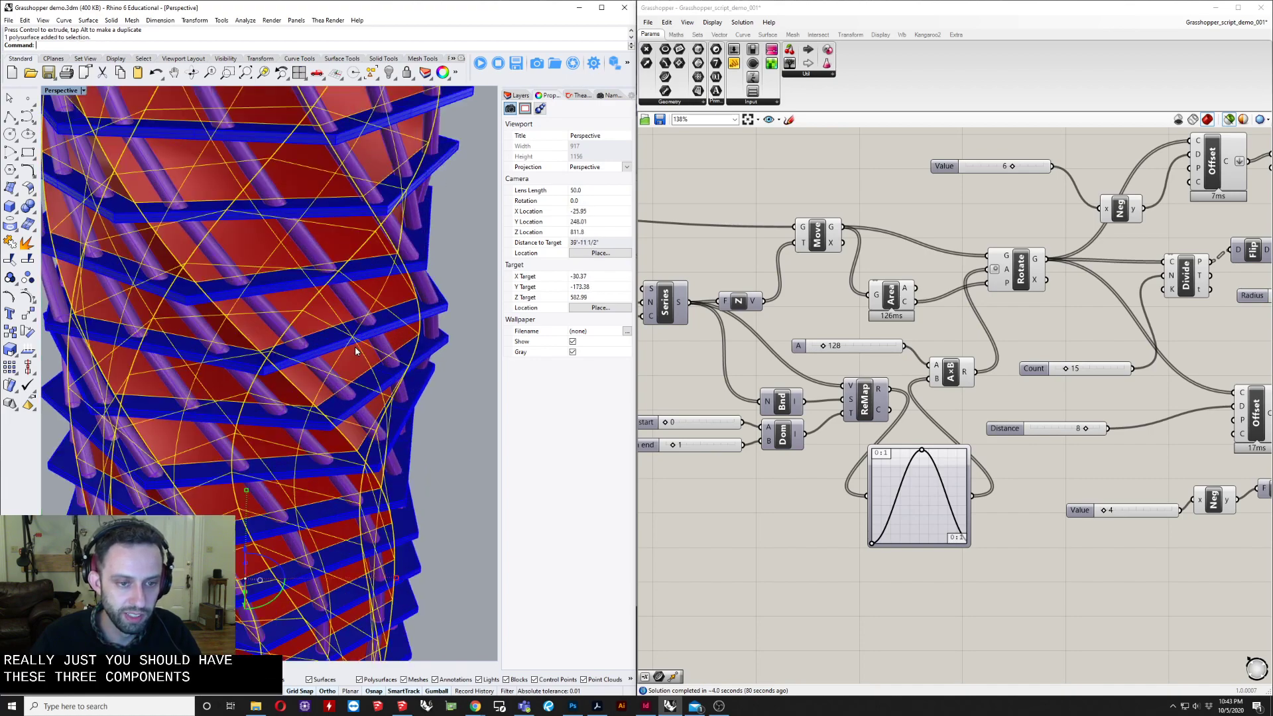
left_click(447, 307)
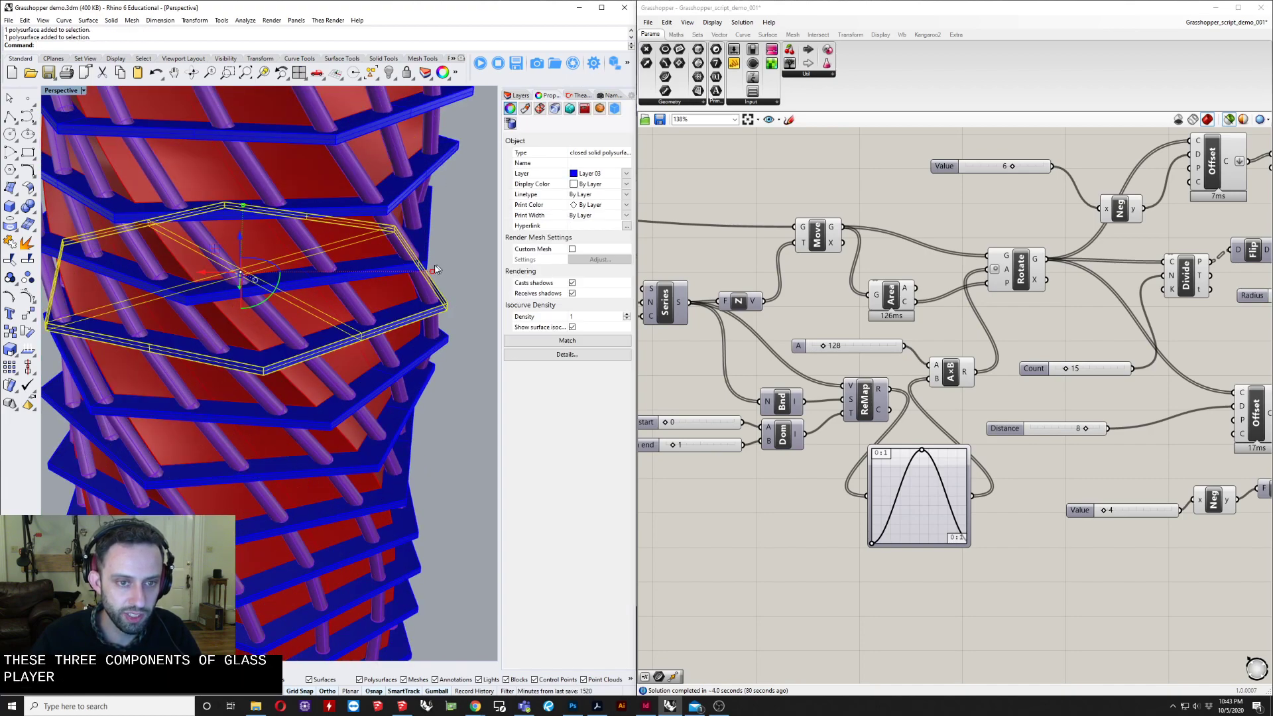
left_click(401, 234)
scroll(435, 253, "down", 10)
right_click_drag(411, 299, 321, 263)
right_click_drag(321, 434, 273, 369, "shift")
scroll(273, 369, "down", 6)
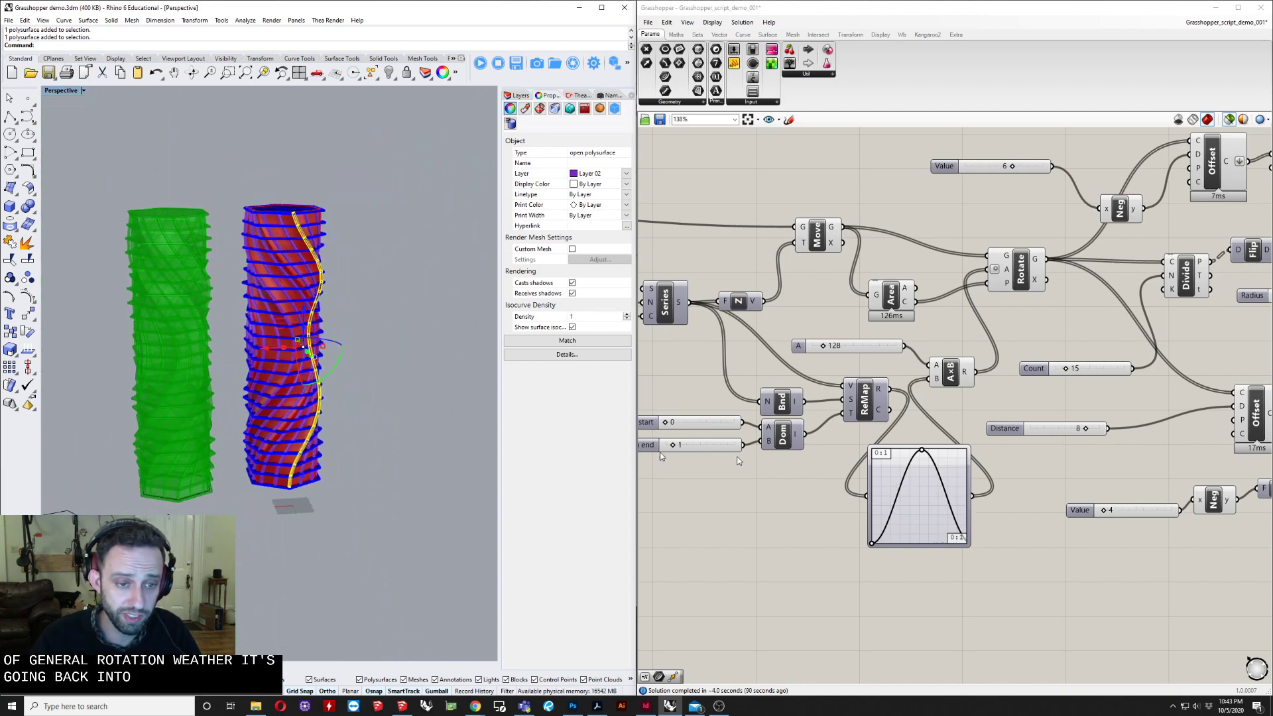
mouse_move(370, 357)
right_mouse_down()
mouse_move(171, 349)
mouse_move(156, 301)
mouse_move(260, 354)
mouse_move(373, 327)
mouse_move(364, 352)
right_mouse_up()
left_click(364, 352)
scroll(416, 294, "up", 4)
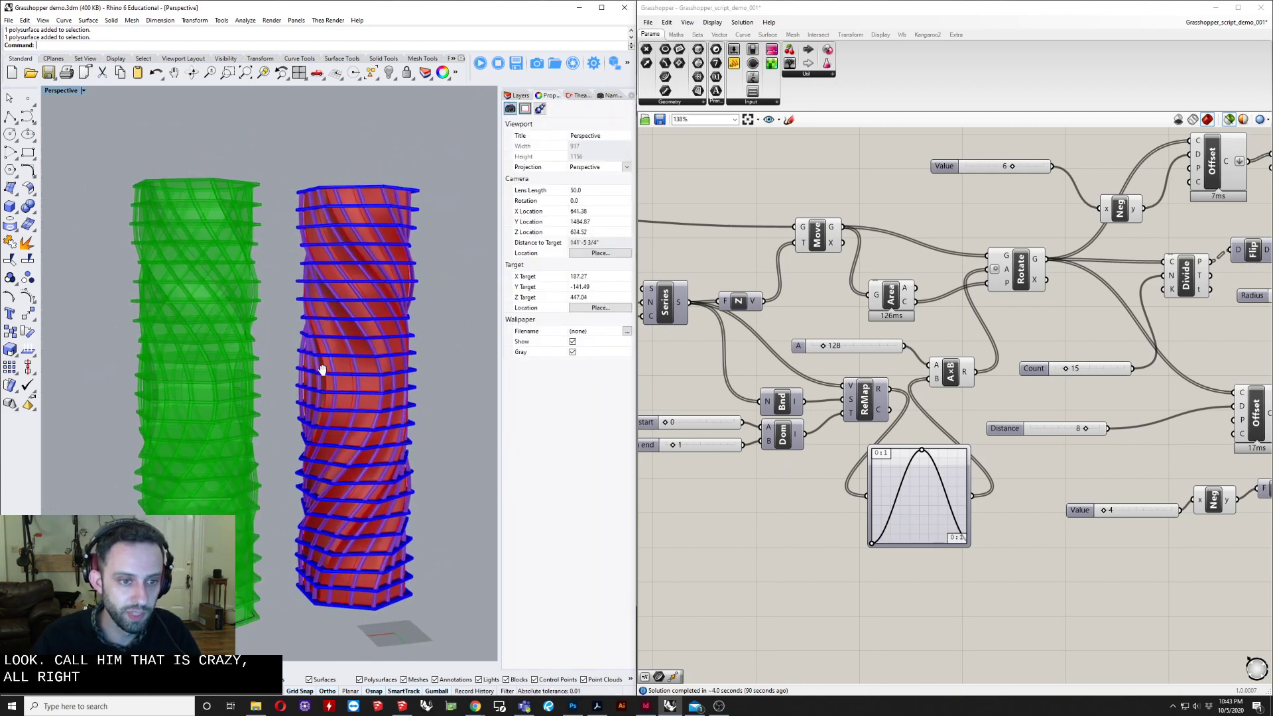